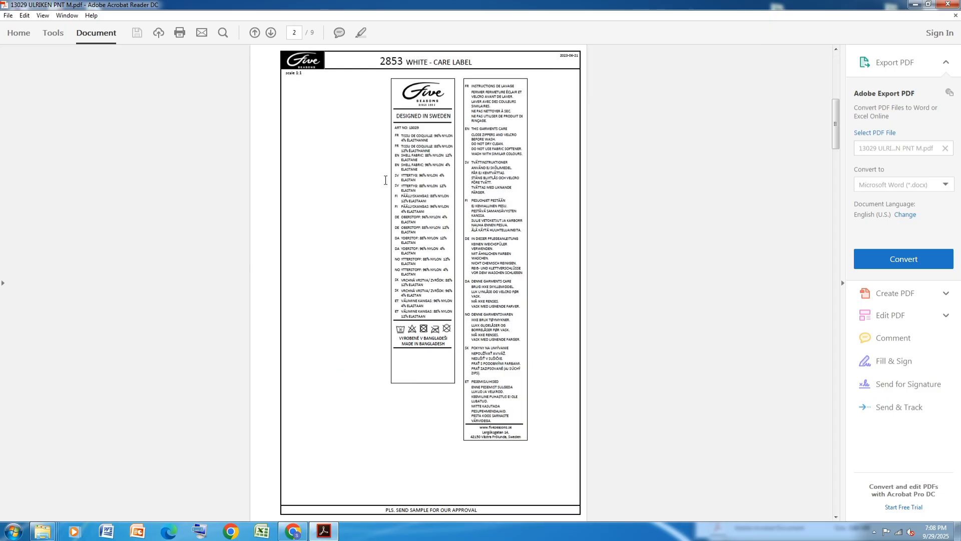
Review the ULRIKEN PNT M tech pack pages through to the size chart, then restore the viewer window to a smaller size
{"action": "scroll", "coordinate": [386, 180], "scroll_direction": "down", "scroll_amount": 3}
{"action": "scroll", "coordinate": [385, 180], "scroll_direction": "down", "scroll_amount": 3}
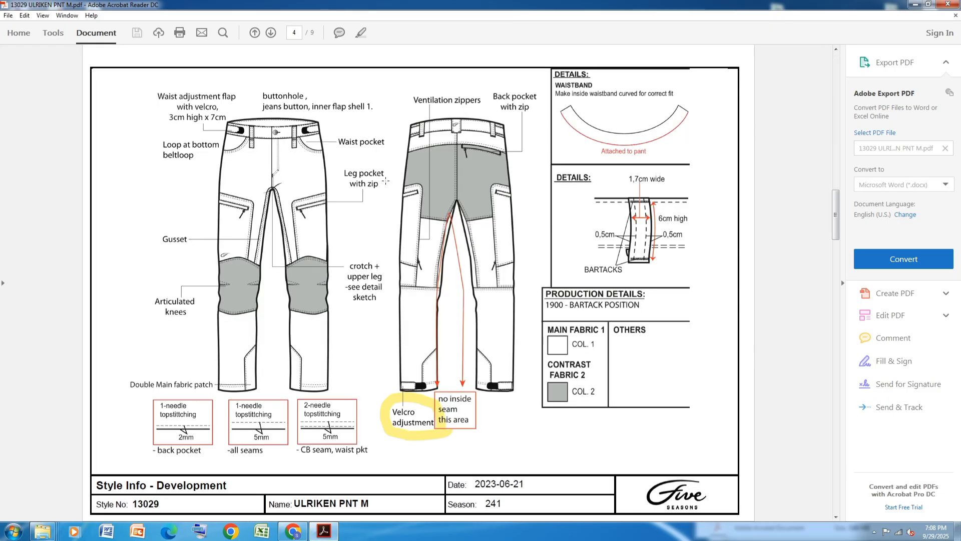
{"action": "scroll", "coordinate": [385, 181], "scroll_direction": "up", "scroll_amount": 9}
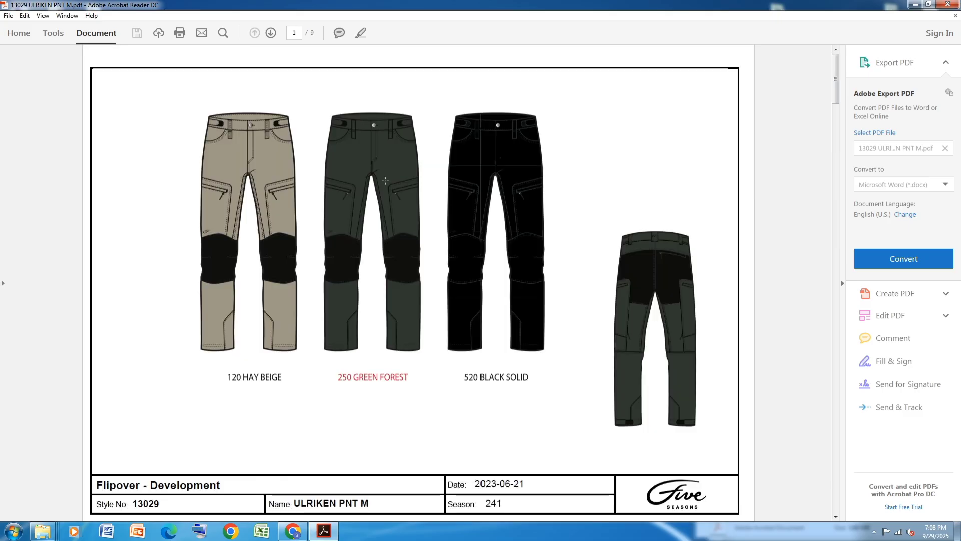
{"action": "scroll", "coordinate": [385, 180], "scroll_direction": "down", "scroll_amount": 12}
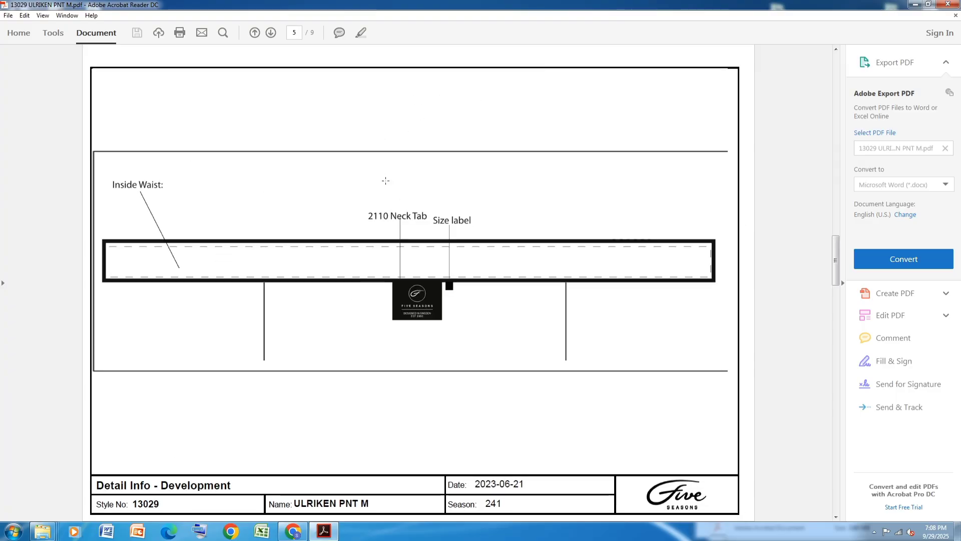
{"action": "scroll", "coordinate": [385, 180], "scroll_direction": "down", "scroll_amount": 2}
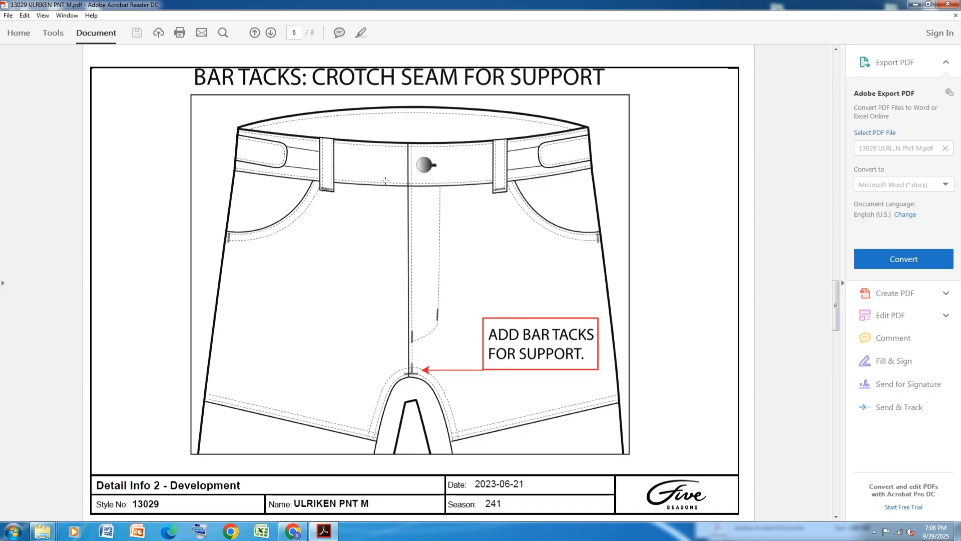
{"action": "scroll", "coordinate": [385, 181], "scroll_direction": "down", "scroll_amount": 6}
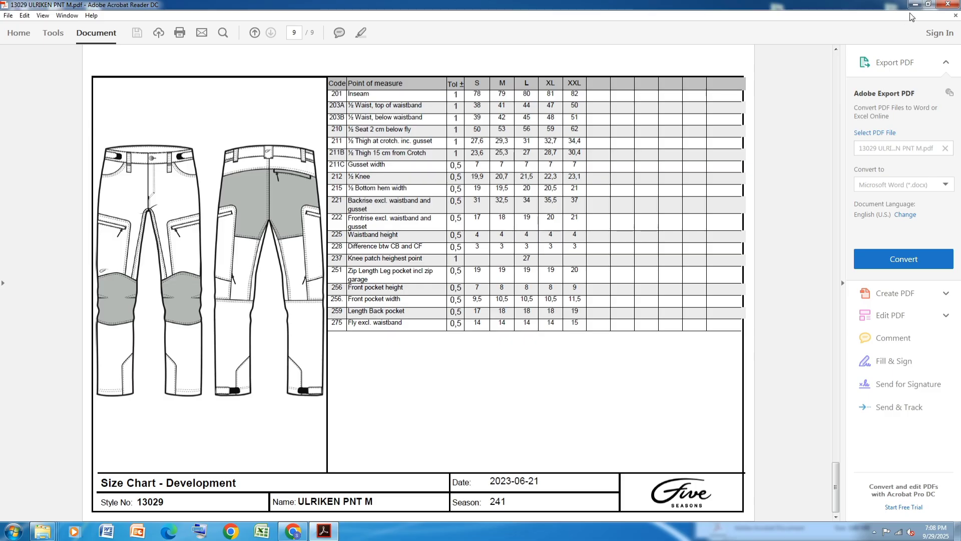
{"action": "left_click", "coordinate": [572, 291]}
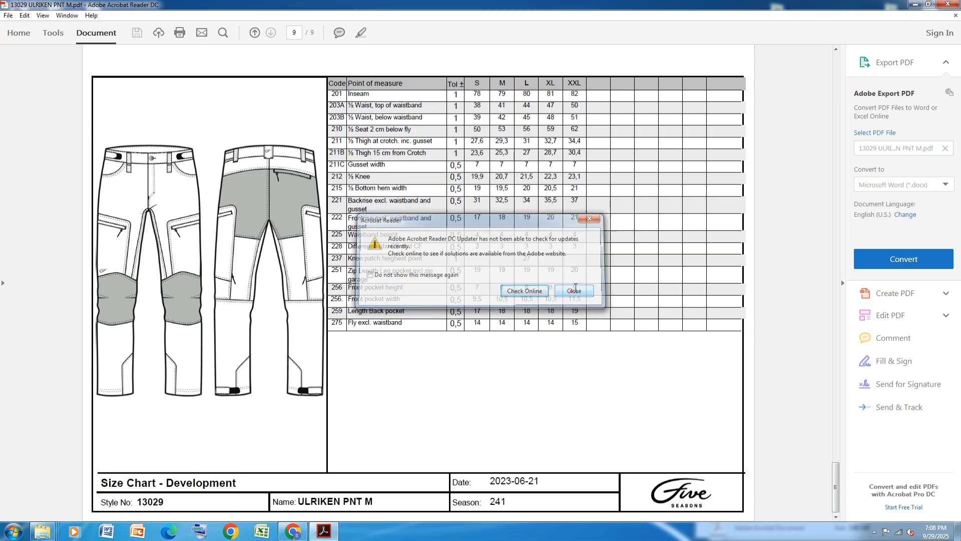
{"action": "left_click", "coordinate": [929, 4]}
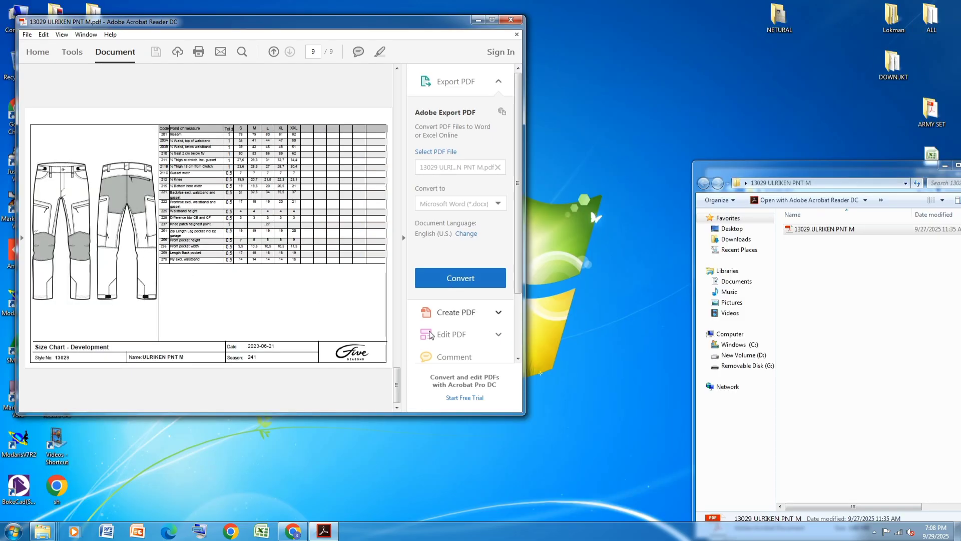
Create a new text document in the 13029 ULRIKEN PNT M folder and open it
{"action": "right_click", "coordinate": [870, 297]}
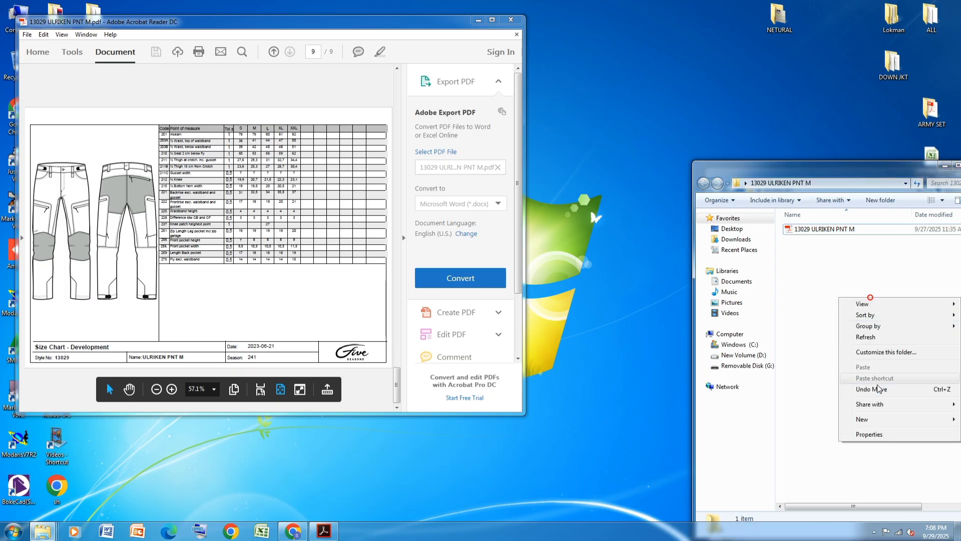
{"action": "mouse_move", "coordinate": [868, 420]}
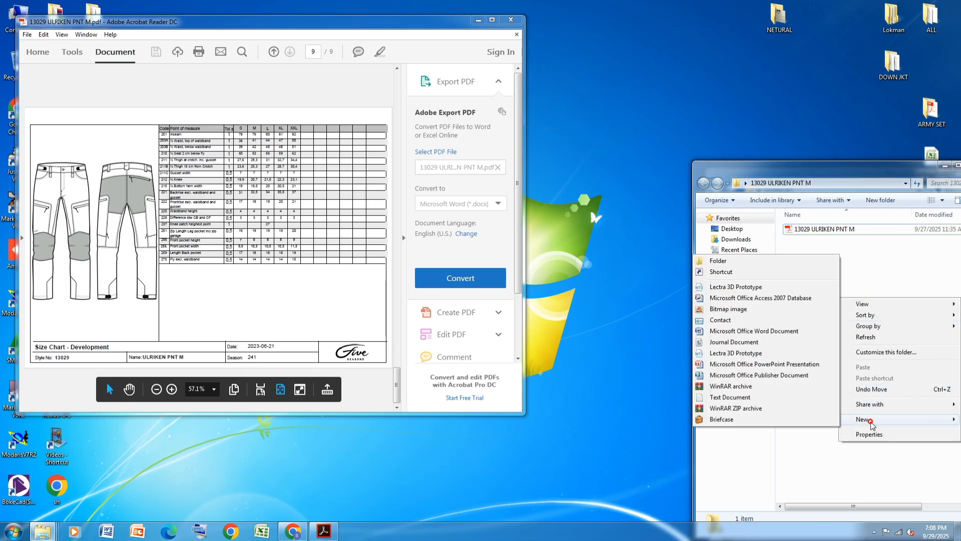
{"action": "left_click", "coordinate": [716, 398]}
{"action": "key", "text": "Return"}
{"action": "double_click", "coordinate": [875, 240]}
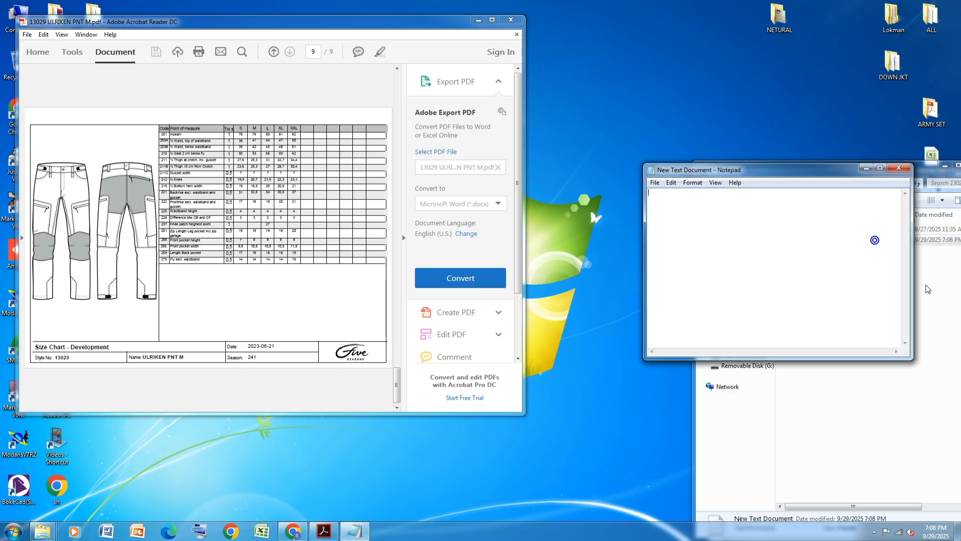
Enter the size list alpha, S, *M, L, XL, XXL on separate lines, save the file and close it
{"action": "type", "text": "a1pha s"}
{"action": "key", "text": "Return"}
{"action": "type", "text": "M"}
{"action": "key", "text": "Return"}
{"action": "type", "text": "L"}
{"action": "key", "text": "Return"}
{"action": "left_click", "coordinate": [654, 182]}
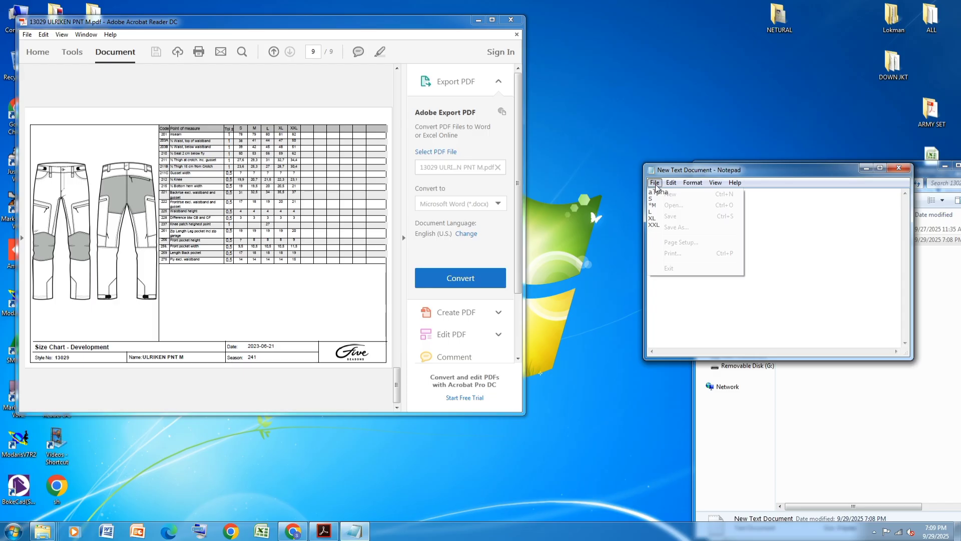
{"action": "left_click", "coordinate": [673, 217]}
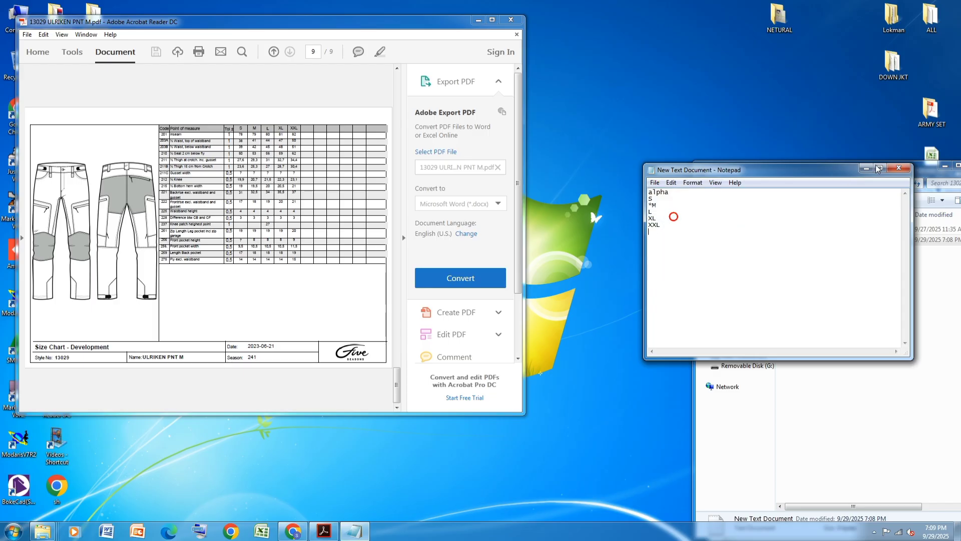
{"action": "left_click", "coordinate": [899, 169]}
Highlight the M size header and its 79, 41 and 42 values in the PDF size chart
{"action": "left_click", "coordinate": [492, 19]}
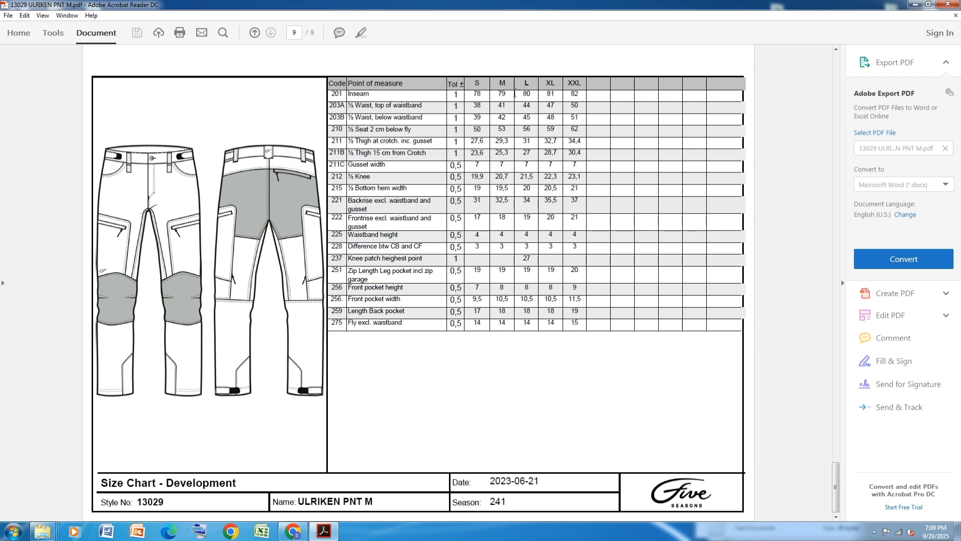
{"action": "mouse_move", "coordinate": [506, 83]}
{"action": "left_mouse_down"}
{"action": "mouse_move", "coordinate": [504, 118]}
{"action": "mouse_move", "coordinate": [508, 85]}
{"action": "left_mouse_up"}
{"action": "left_click", "coordinate": [502, 86]}
{"action": "left_click", "coordinate": [339, 32]}
{"action": "left_click", "coordinate": [503, 84]}
{"action": "key", "text": "ctrl+z"}
{"action": "left_click", "coordinate": [361, 33]}
{"action": "left_click_drag", "start_coordinate": [511, 95], "coordinate": [500, 94]}
{"action": "left_click", "coordinate": [362, 34]}
{"action": "left_click_drag", "start_coordinate": [507, 94], "coordinate": [498, 107]}
{"action": "left_click", "coordinate": [360, 33]}
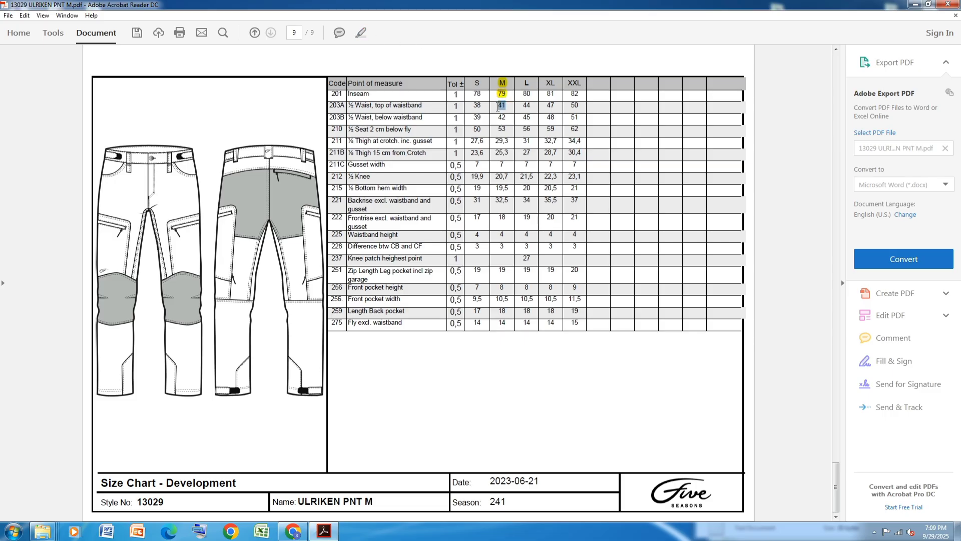
{"action": "left_click", "coordinate": [360, 33]}
{"action": "left_click_drag", "start_coordinate": [511, 119], "coordinate": [498, 118]}
{"action": "left_click", "coordinate": [362, 32]}
{"action": "mouse_move", "coordinate": [509, 130]}
{"action": "left_mouse_down"}
{"action": "mouse_move", "coordinate": [505, 156]}
{"action": "mouse_move", "coordinate": [498, 131]}
{"action": "left_mouse_up"}
{"action": "left_click", "coordinate": [339, 32]}
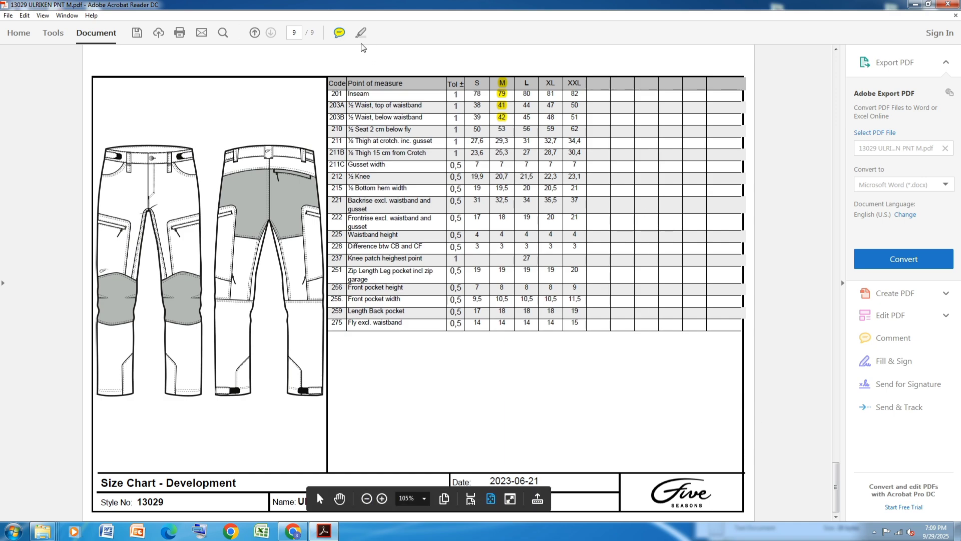
{"action": "left_click", "coordinate": [362, 34]}
Save the highlighted PDF as 13029 ULRIKEN PNT M in the Documents library
{"action": "key", "text": "ctrl+shift+s"}
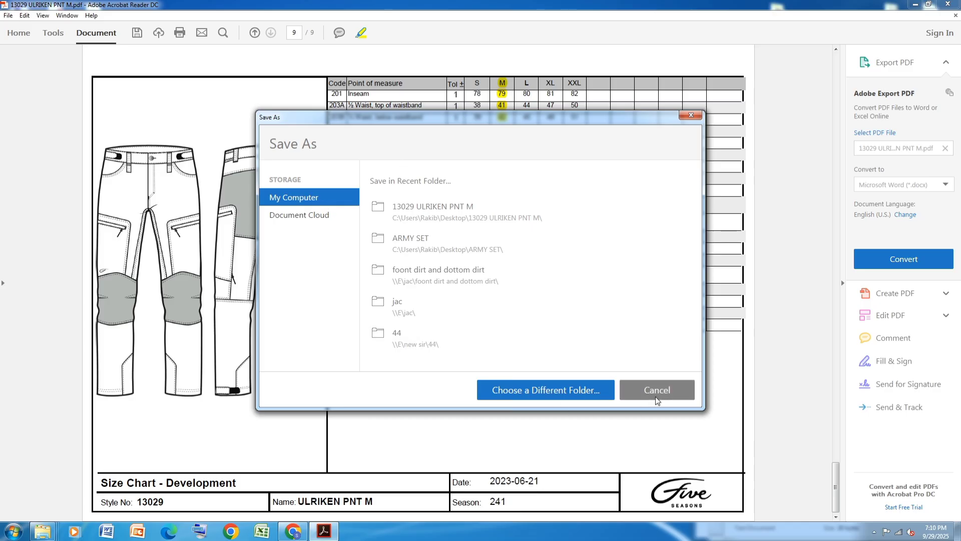
{"action": "left_click", "coordinate": [581, 389]}
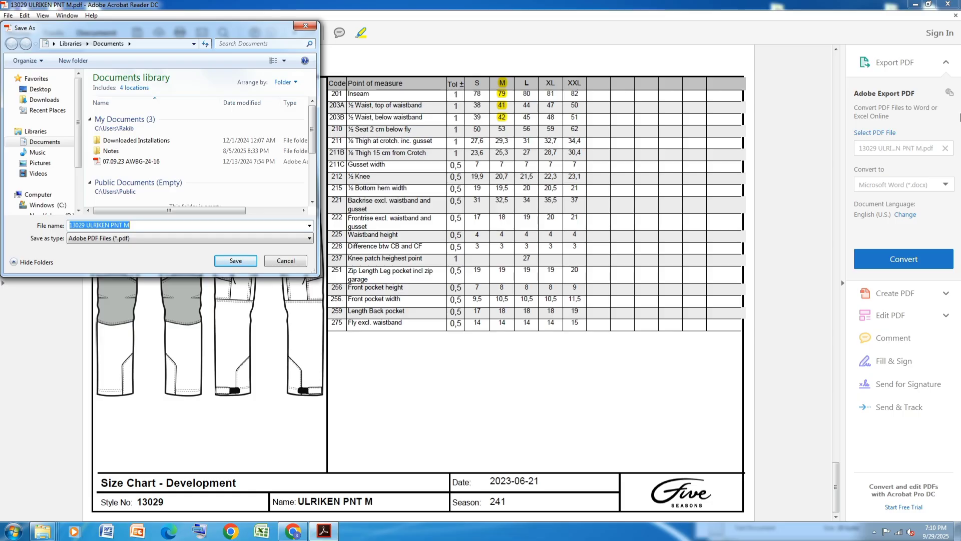
{"action": "left_click", "coordinate": [237, 262]}
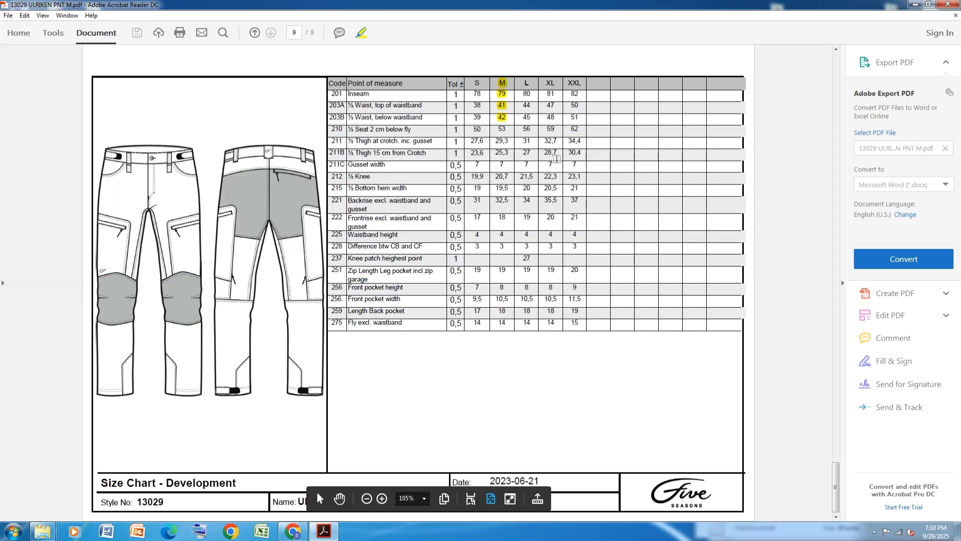
Enlarge the size chart table for reading, then minimize the PDF viewer
{"action": "scroll", "coordinate": [614, 248], "scroll_direction": "up", "scroll_amount": 2}
{"action": "scroll", "coordinate": [614, 247], "scroll_direction": "down", "scroll_amount": 2}
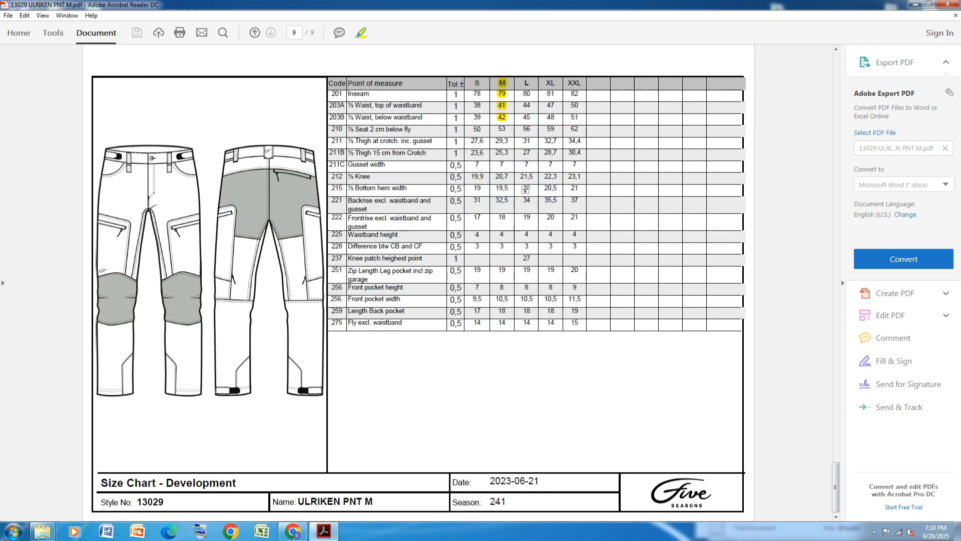
{"action": "scroll", "coordinate": [574, 74], "scroll_direction": "up", "scroll_amount": 1, "text": "ctrl"}
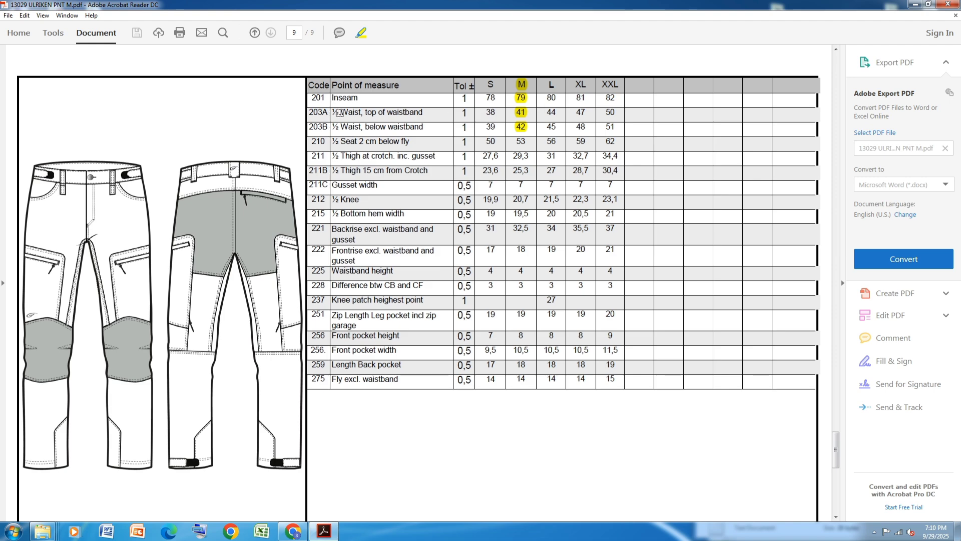
{"action": "left_click", "coordinate": [915, 4]}
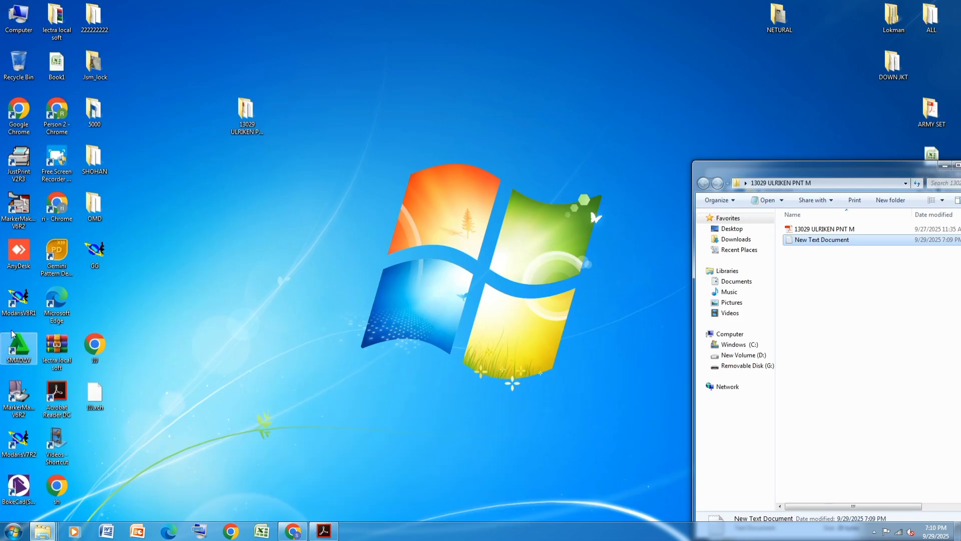
Launch Modaris and set all access paths to the 13029 ULRIKEN PNT M desktop folder
{"action": "double_click", "coordinate": [20, 298]}
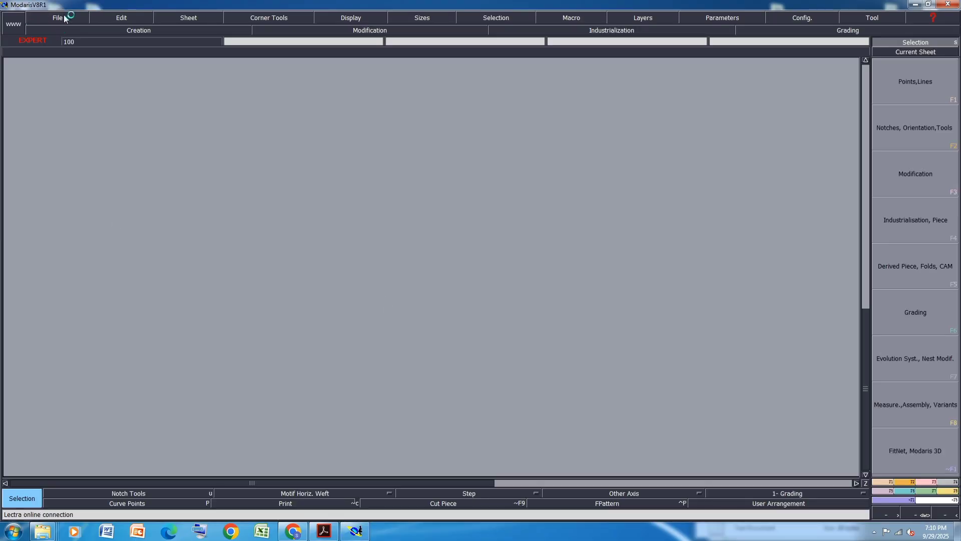
{"action": "left_click", "coordinate": [60, 17]}
{"action": "left_click", "coordinate": [61, 262]}
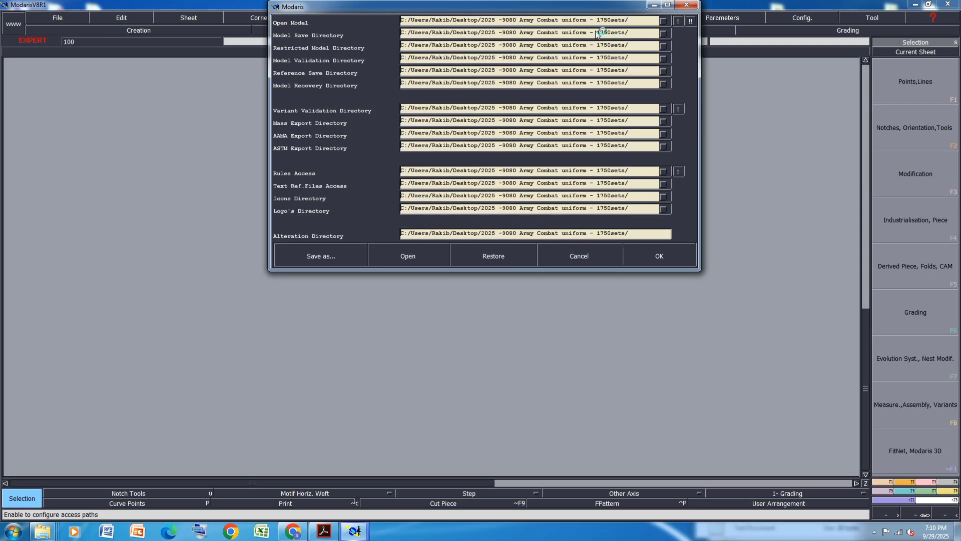
{"action": "left_click", "coordinate": [559, 21]}
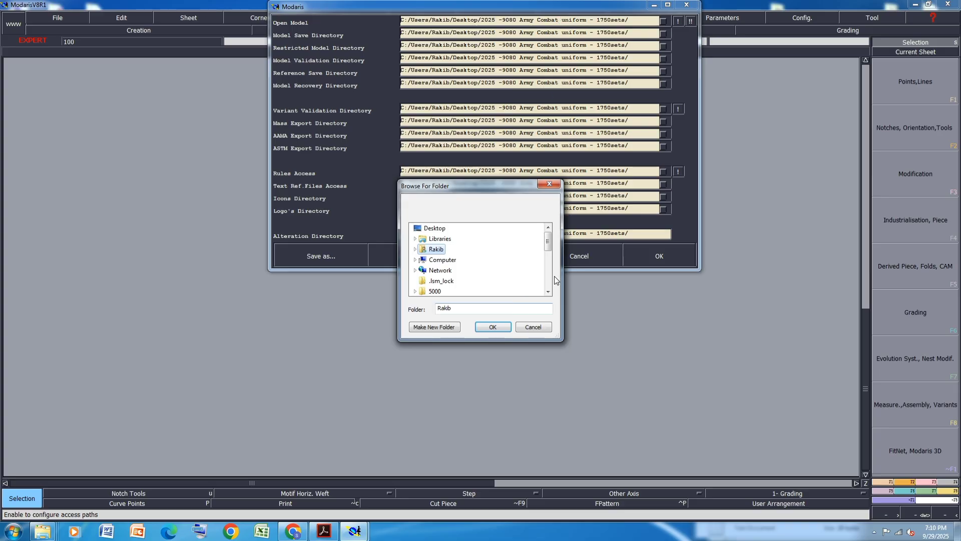
{"action": "left_click", "coordinate": [549, 293]}
{"action": "left_click", "coordinate": [548, 292]}
{"action": "left_click", "coordinate": [548, 293]}
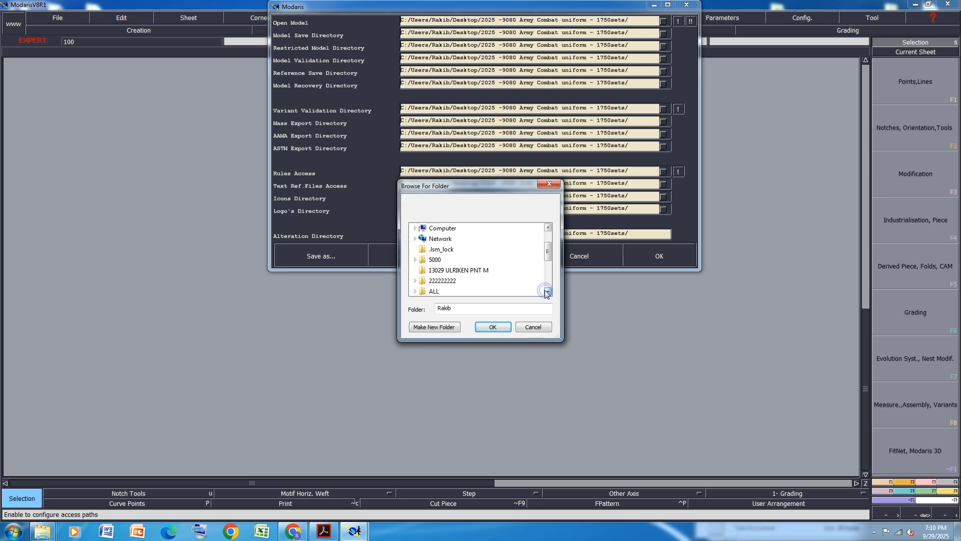
{"action": "left_click", "coordinate": [450, 271]}
{"action": "left_click", "coordinate": [495, 327]}
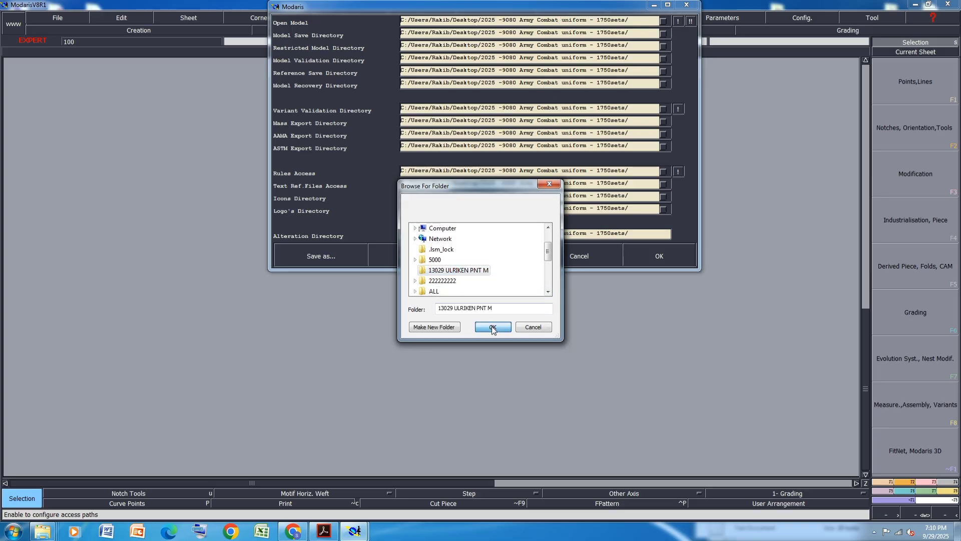
{"action": "left_click", "coordinate": [690, 21]}
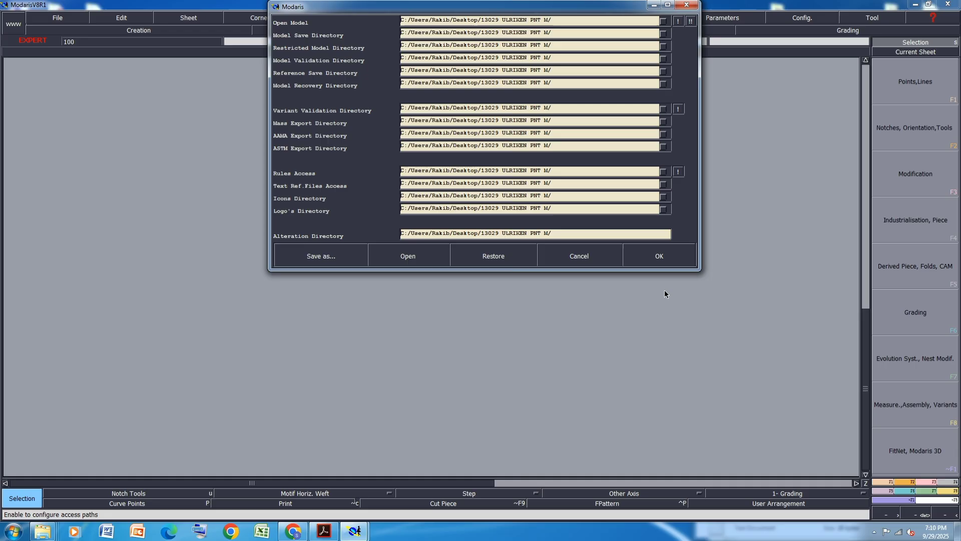
{"action": "left_click", "coordinate": [659, 256]}
Reopen the access paths dialog to check the directories
{"action": "left_click", "coordinate": [59, 19]}
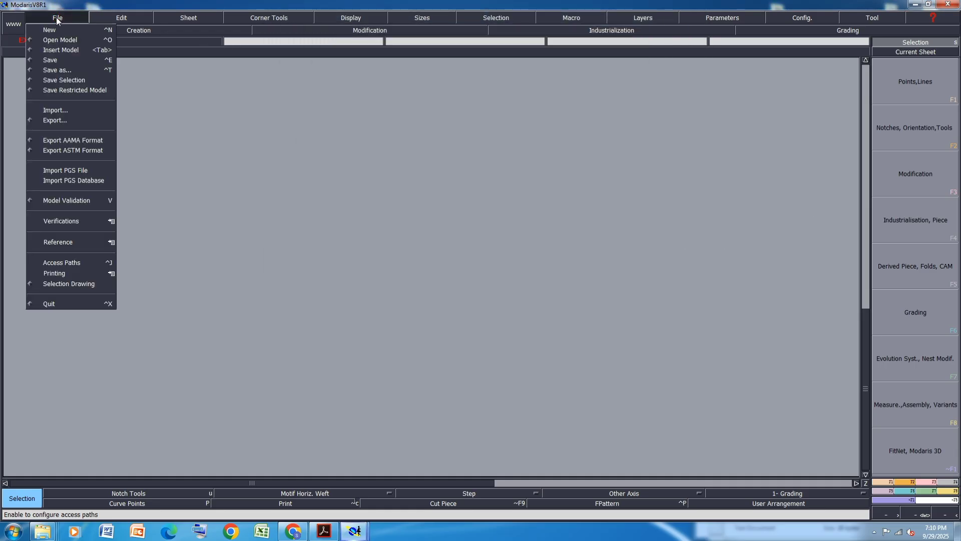
{"action": "left_click", "coordinate": [61, 262]}
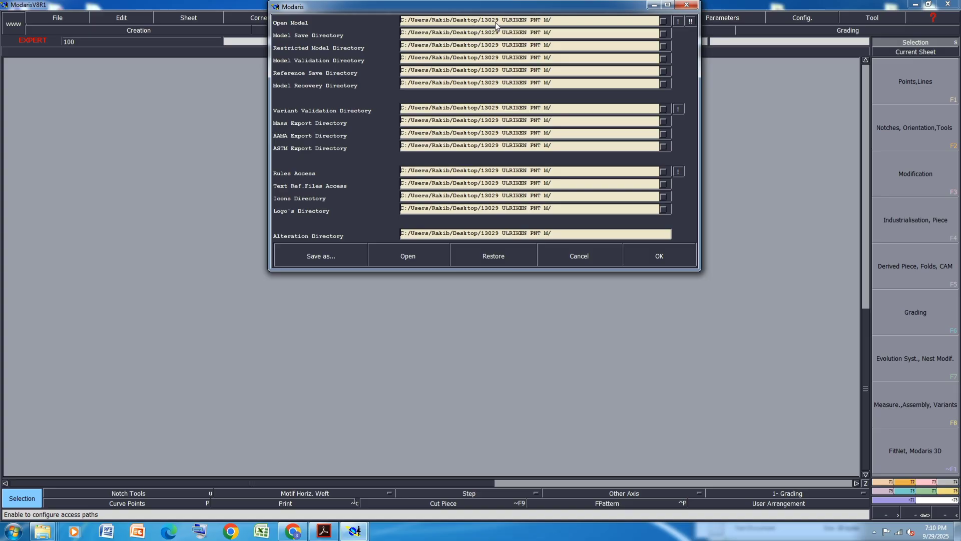
{"action": "left_click", "coordinate": [685, 256]}
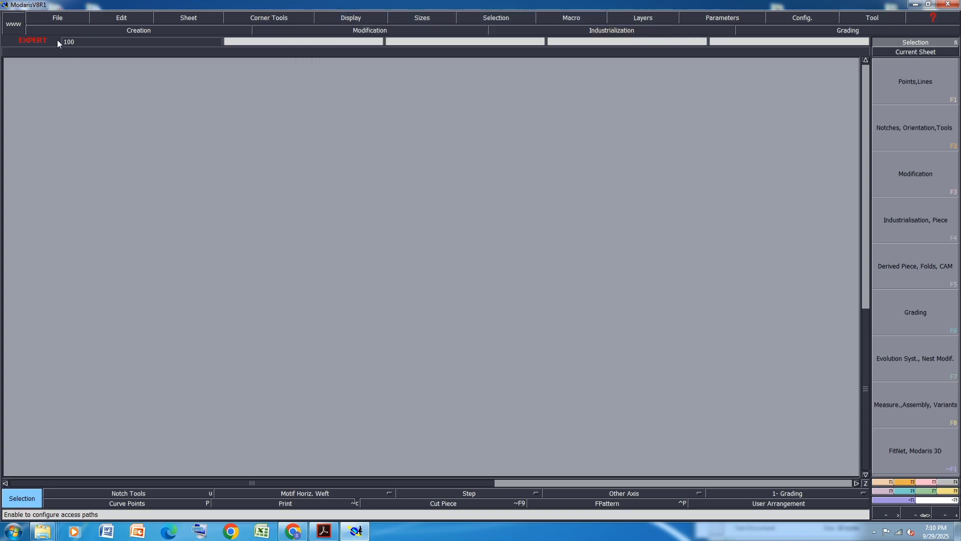
Create a new model named 130229
{"action": "left_click", "coordinate": [58, 21]}
{"action": "left_click", "coordinate": [64, 30]}
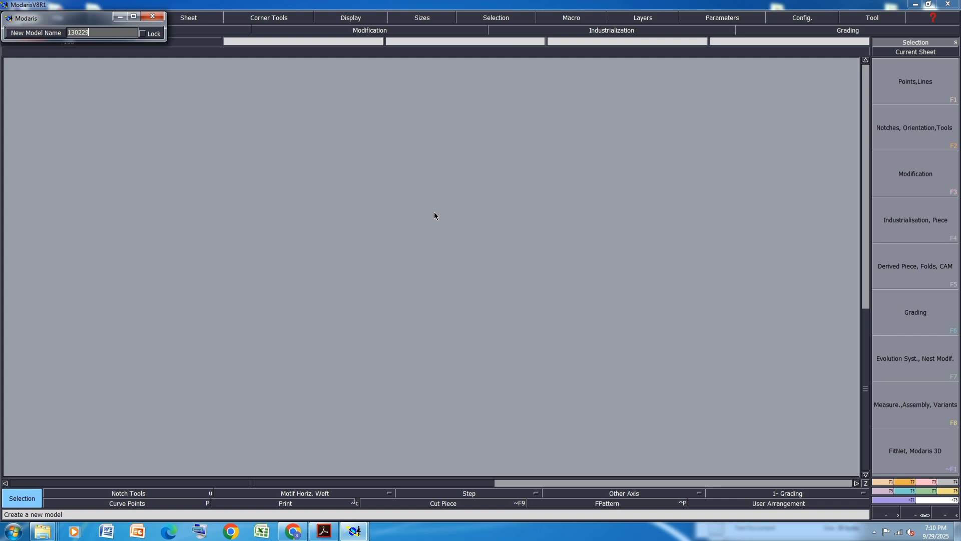
{"action": "key", "text": "Return"}
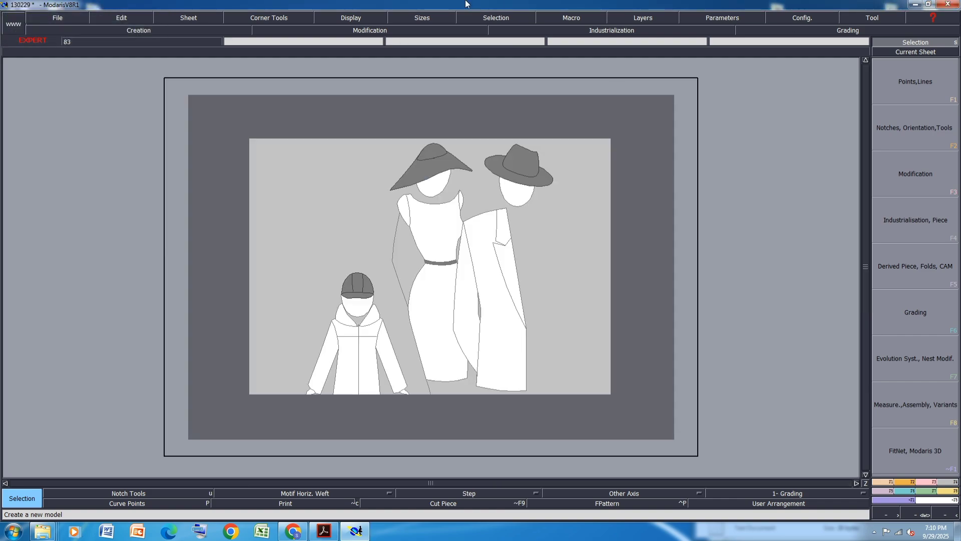
Turn on the Sizes and Title Block display options
{"action": "left_click", "coordinate": [350, 18]}
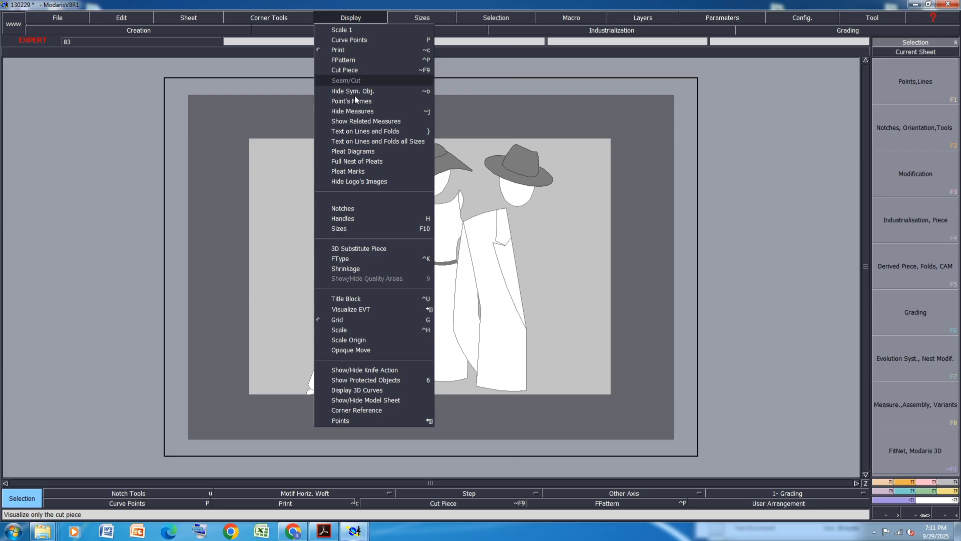
{"action": "left_click", "coordinate": [357, 230]}
{"action": "left_click", "coordinate": [354, 20]}
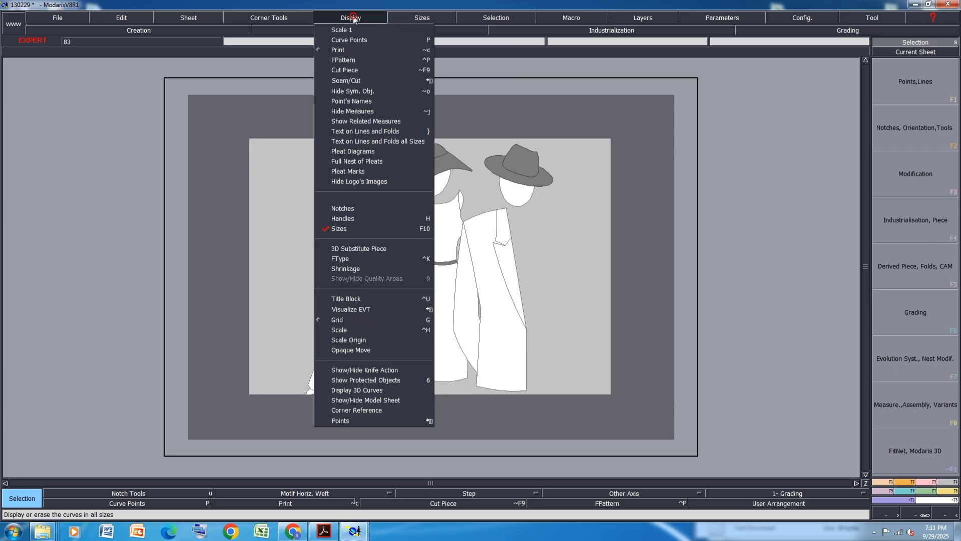
{"action": "left_click", "coordinate": [345, 299]}
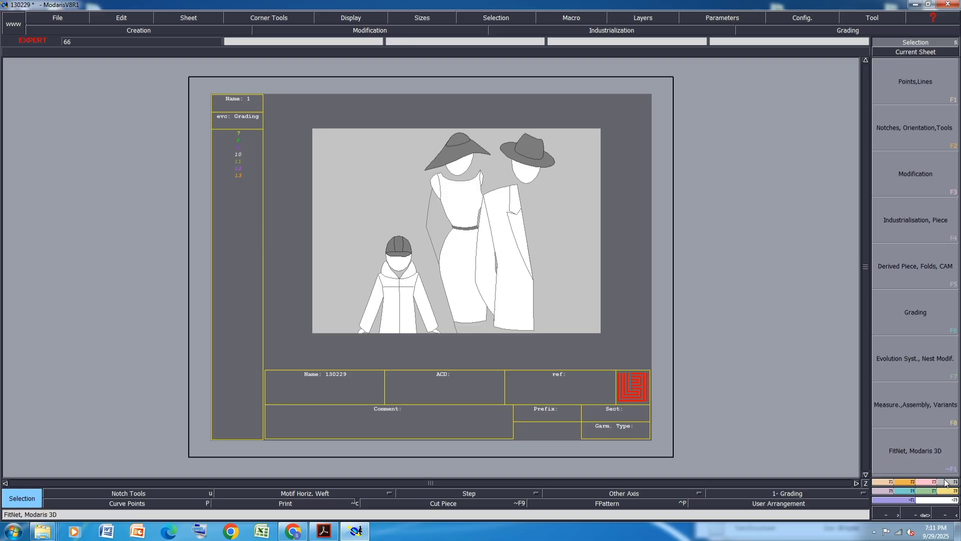
Import the New Text Document size list from the 13029 ULRIKEN PNT M folder as the evolution table
{"action": "left_click", "coordinate": [929, 492]}
{"action": "left_click", "coordinate": [934, 190]}
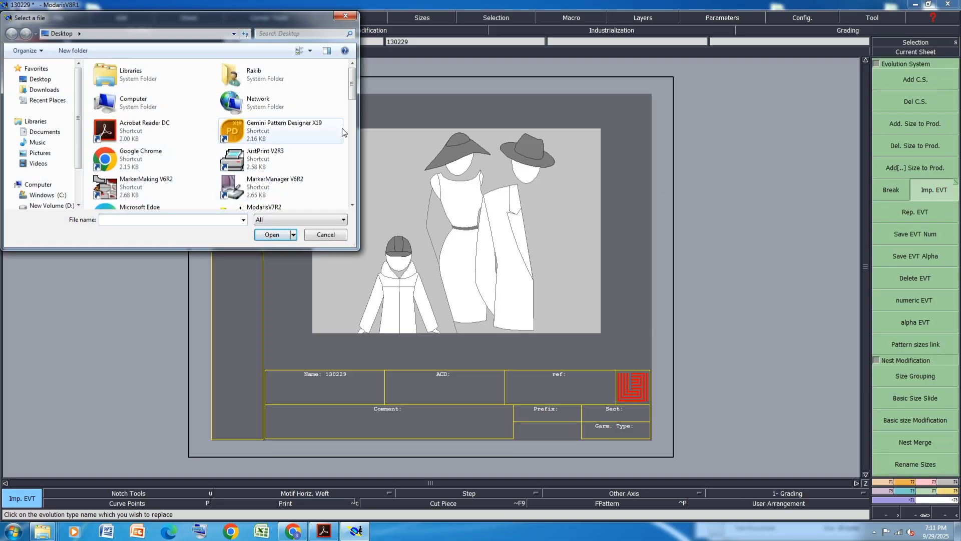
{"action": "left_click", "coordinate": [353, 205]}
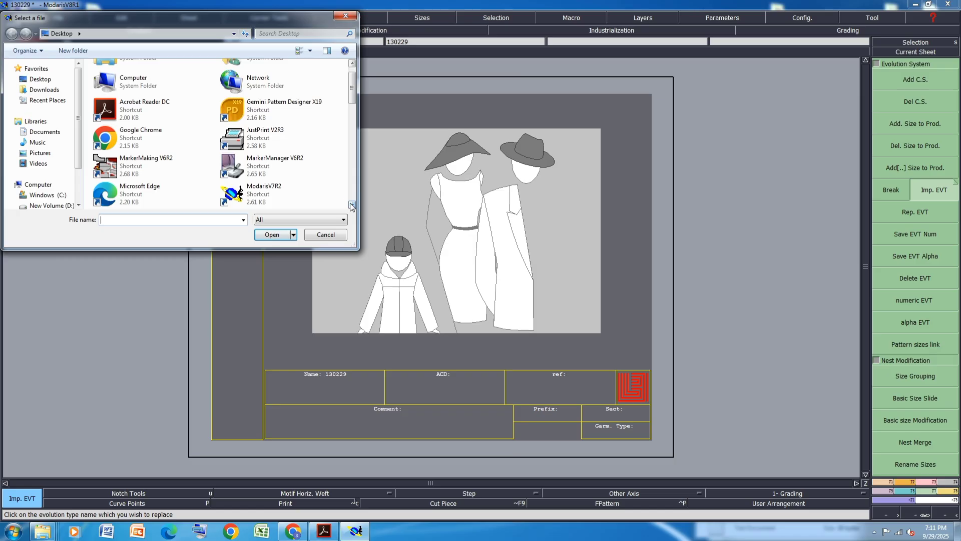
{"action": "left_click", "coordinate": [352, 205]}
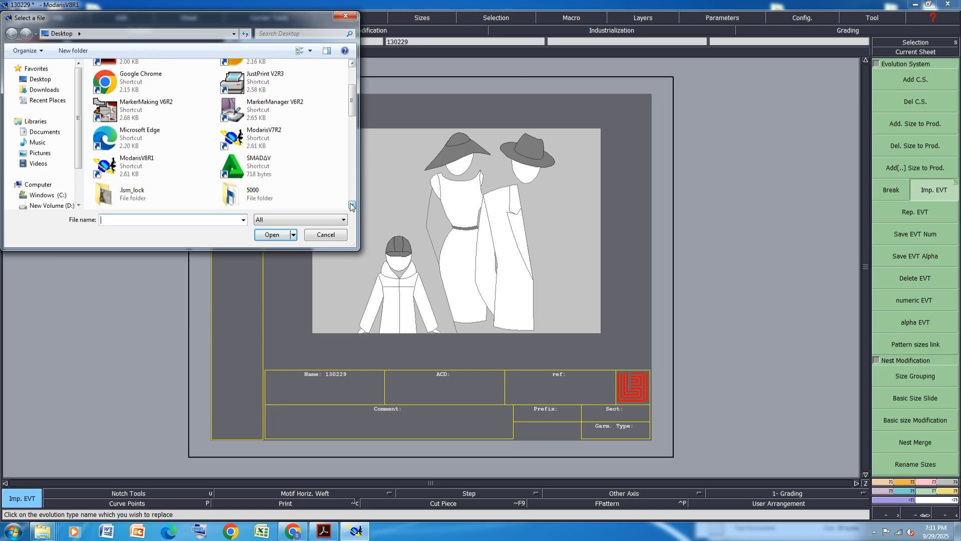
{"action": "left_click", "coordinate": [353, 206]}
{"action": "left_click", "coordinate": [353, 205]}
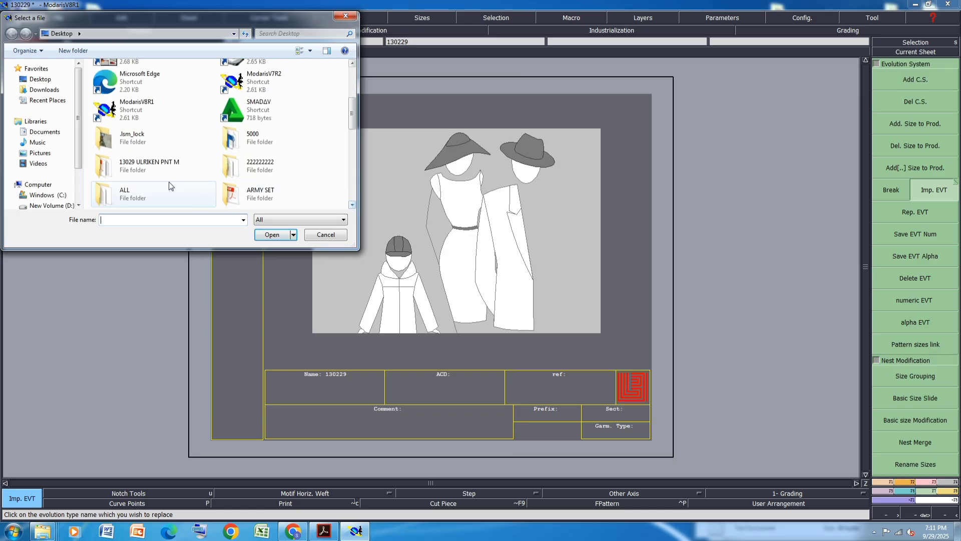
{"action": "double_click", "coordinate": [158, 172]}
{"action": "left_click", "coordinate": [120, 100]}
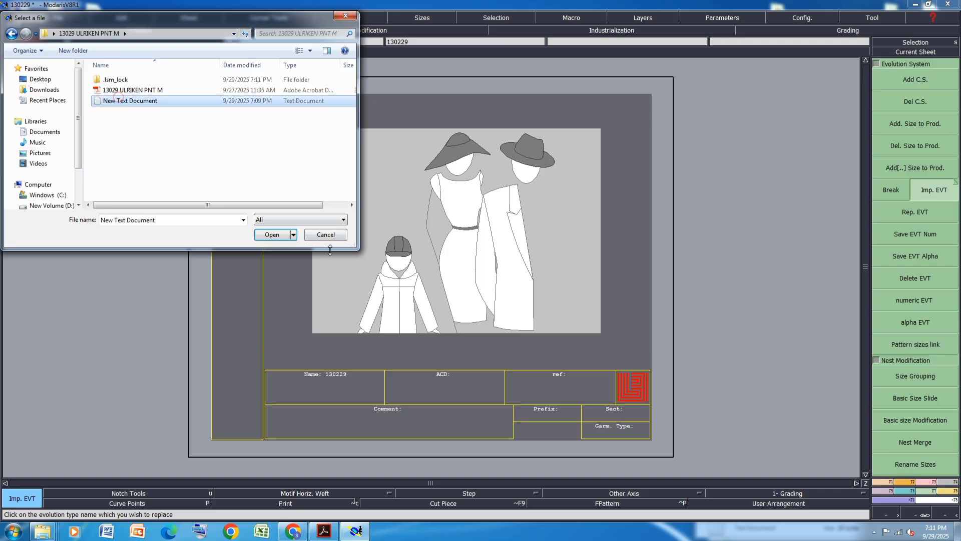
{"action": "left_click", "coordinate": [288, 236]}
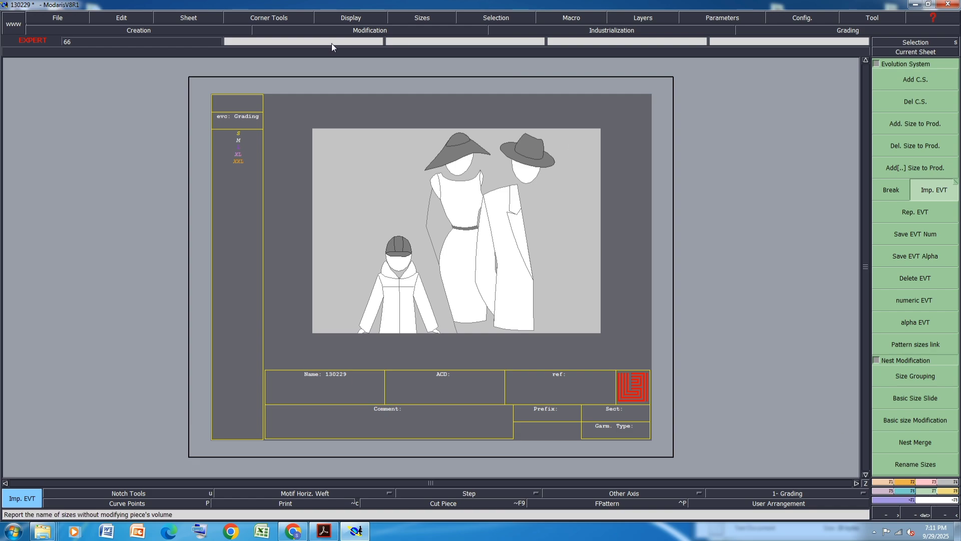
Create a new blank sheet and bring it into view for drafting
{"action": "left_click", "coordinate": [208, 17]}
{"action": "left_click", "coordinate": [205, 26]}
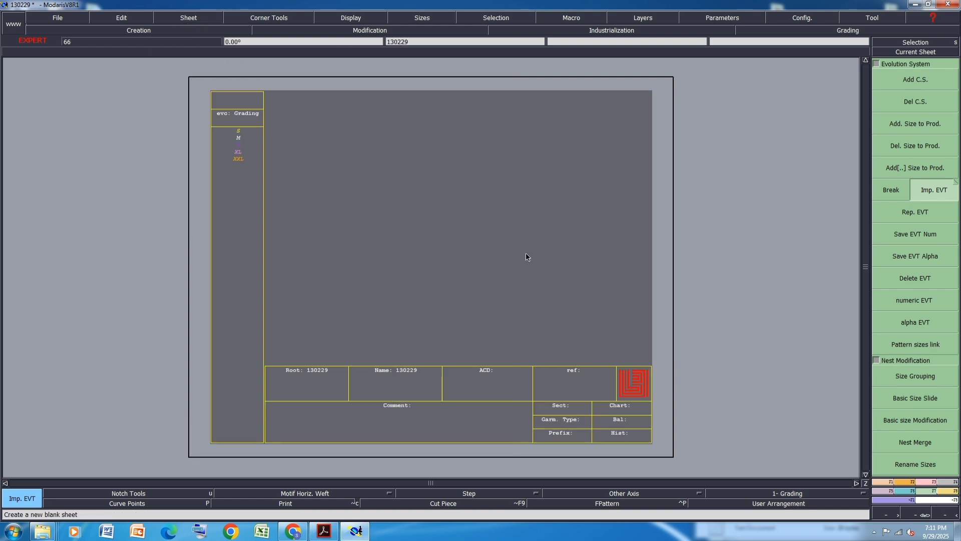
{"action": "key", "text": "j"}
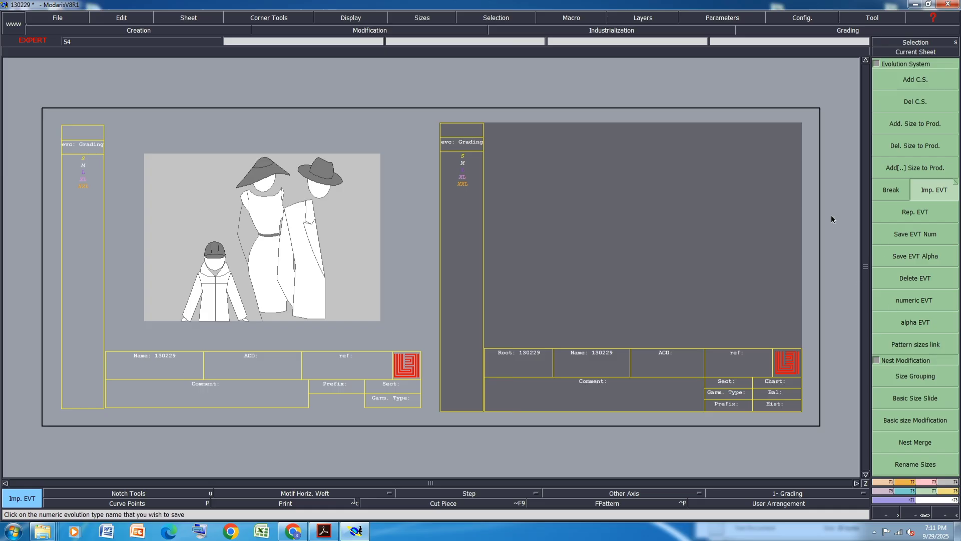
{"action": "scroll", "coordinate": [834, 210], "scroll_direction": "up", "scroll_amount": 2}
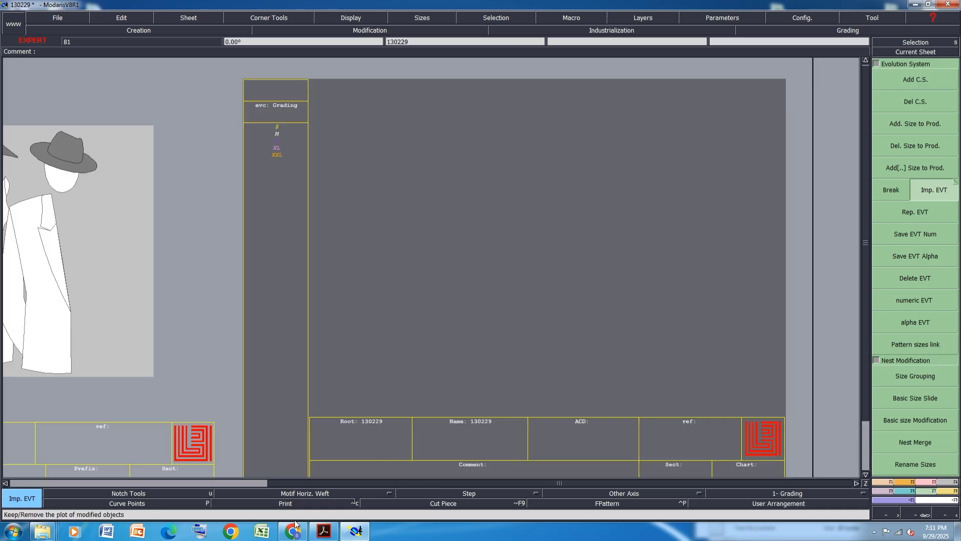
Check the size chart, then draw a straight horizontal line 79 cm long for the inseam
{"action": "left_click", "coordinate": [325, 533]}
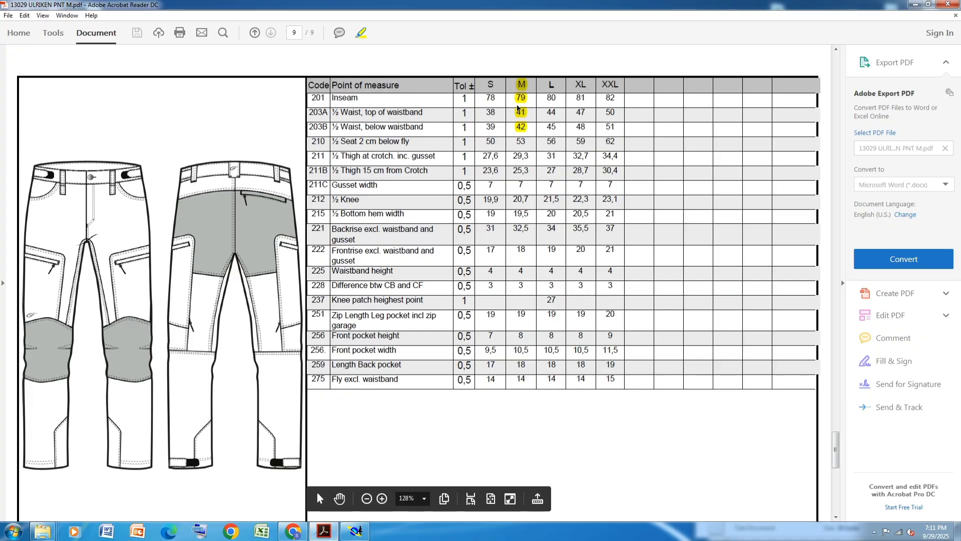
{"action": "left_click", "coordinate": [356, 531]}
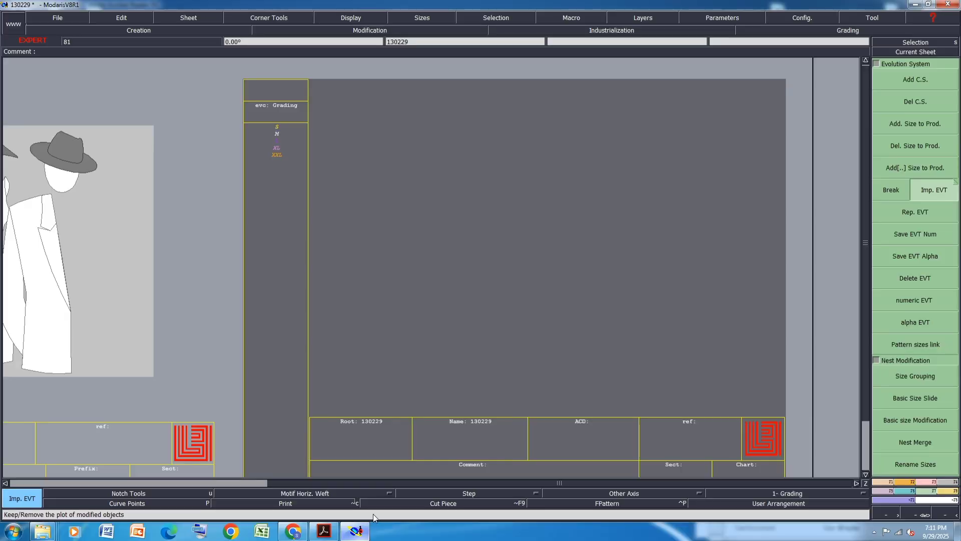
{"action": "left_click", "coordinate": [884, 483]}
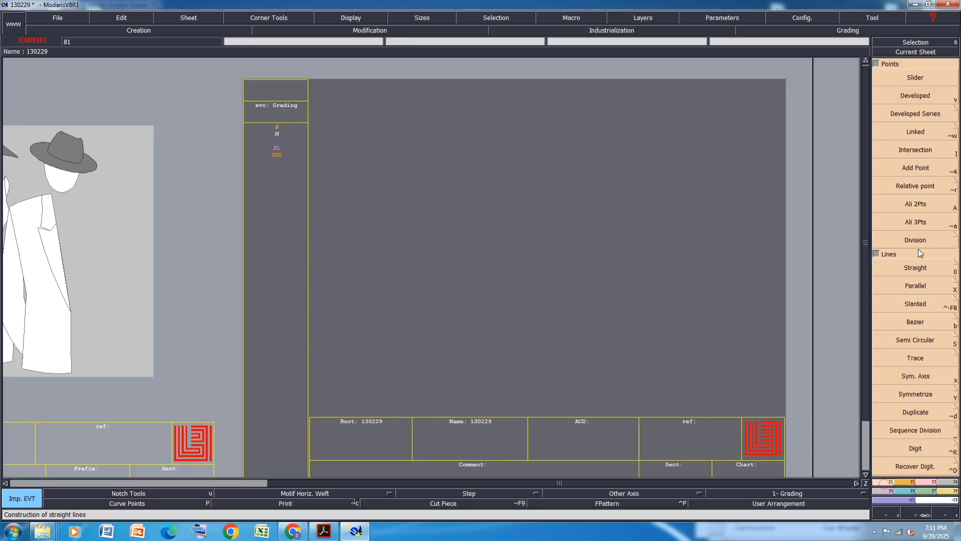
{"action": "left_click", "coordinate": [917, 271]}
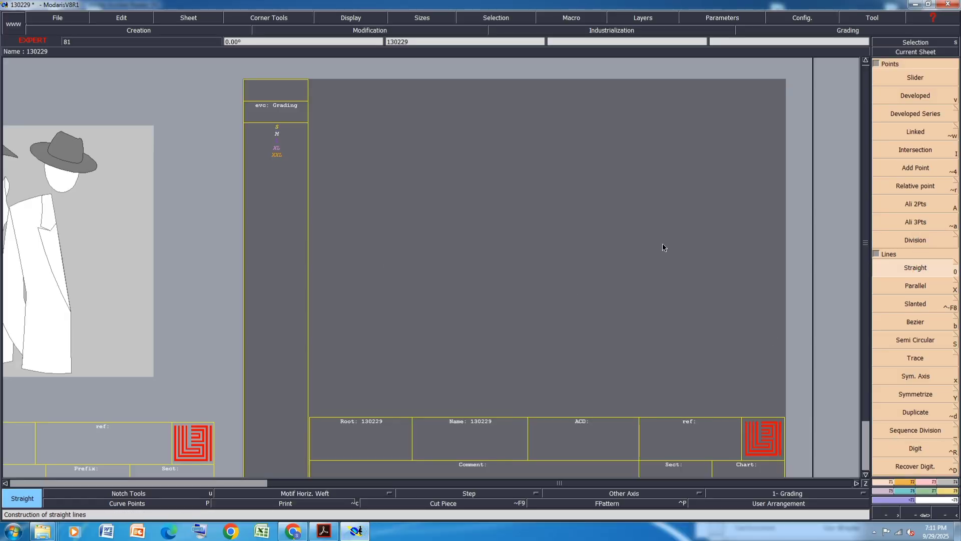
{"action": "left_click", "coordinate": [352, 265]}
{"action": "type", "text": "7"}
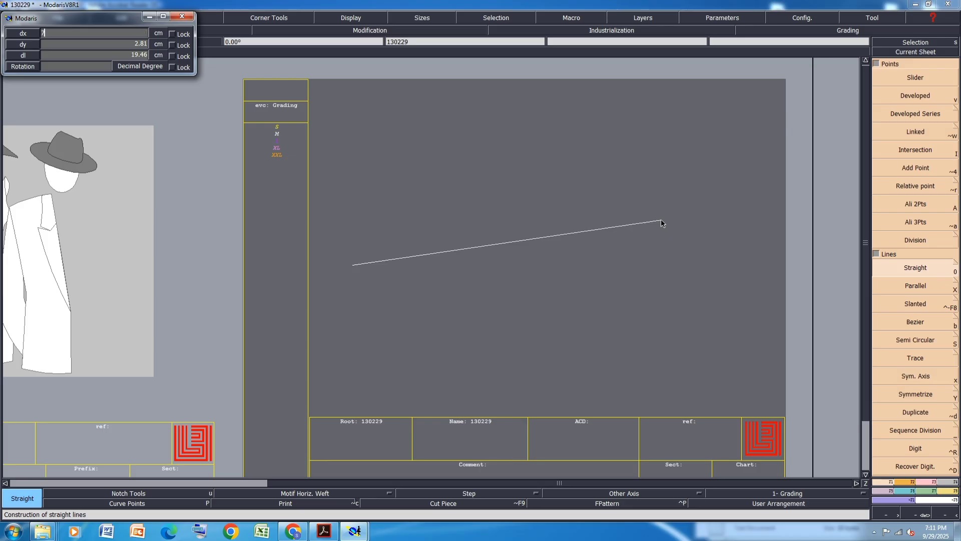
{"action": "type", "text": "9"}
{"action": "key", "text": "Return"}
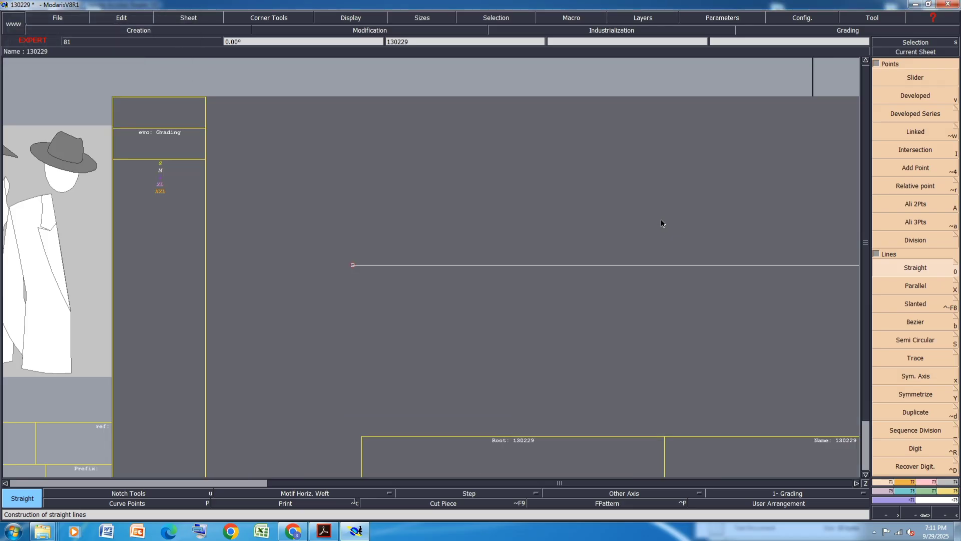
{"action": "key", "text": "Home"}
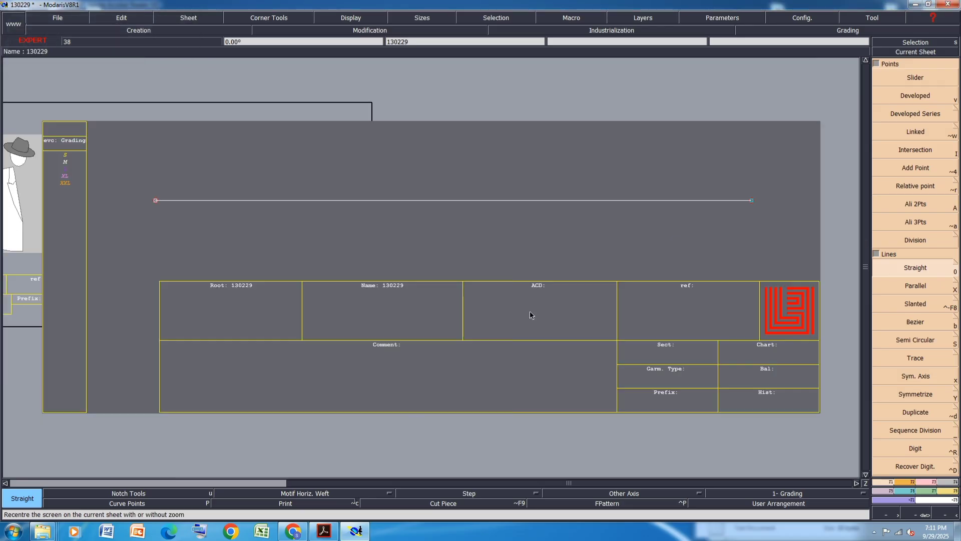
Highlight the size M value 19,5 for ½ Bottom hem width in the PDF size chart and save it
{"action": "left_click", "coordinate": [360, 530]}
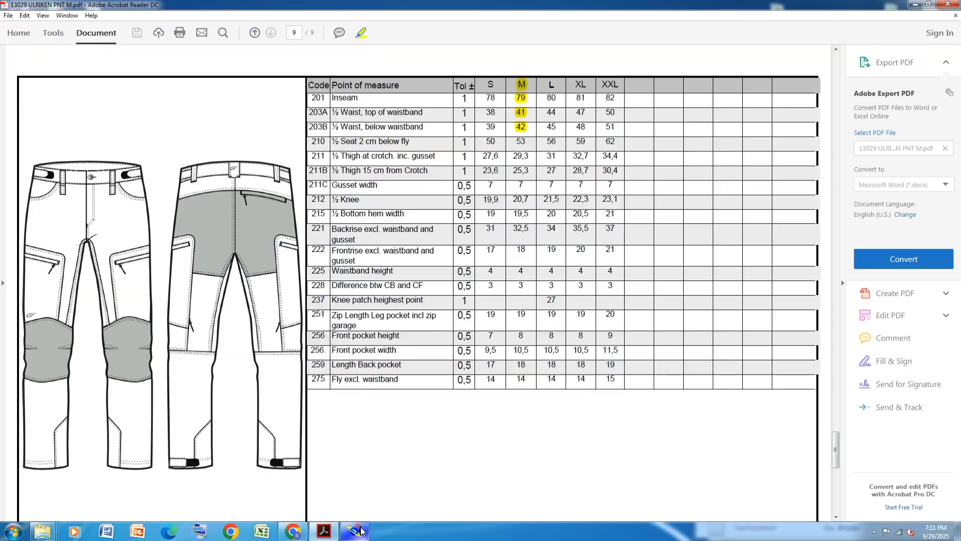
{"action": "left_click", "coordinate": [360, 530]}
{"action": "left_click", "coordinate": [360, 530]}
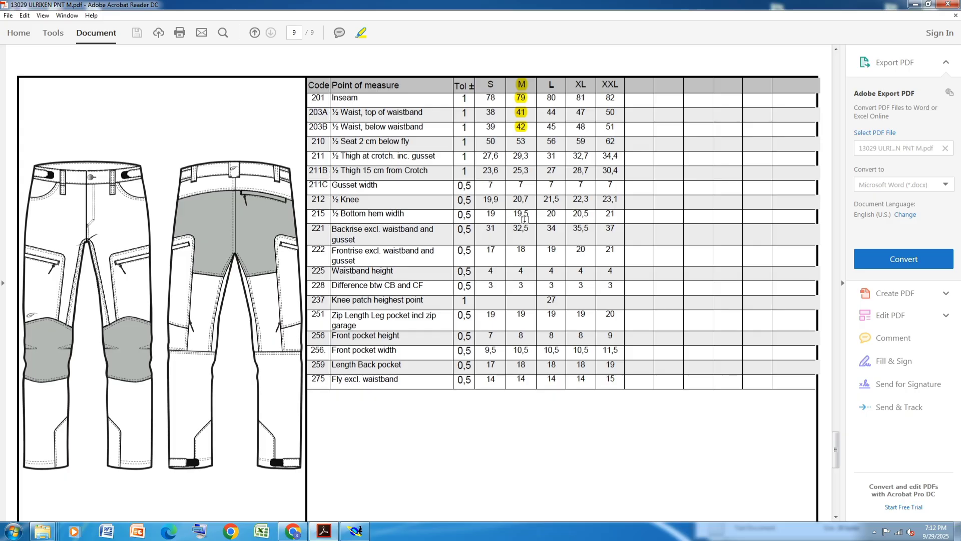
{"action": "left_click_drag", "start_coordinate": [527, 214], "coordinate": [512, 214]}
{"action": "key", "text": "ctrl+s"}
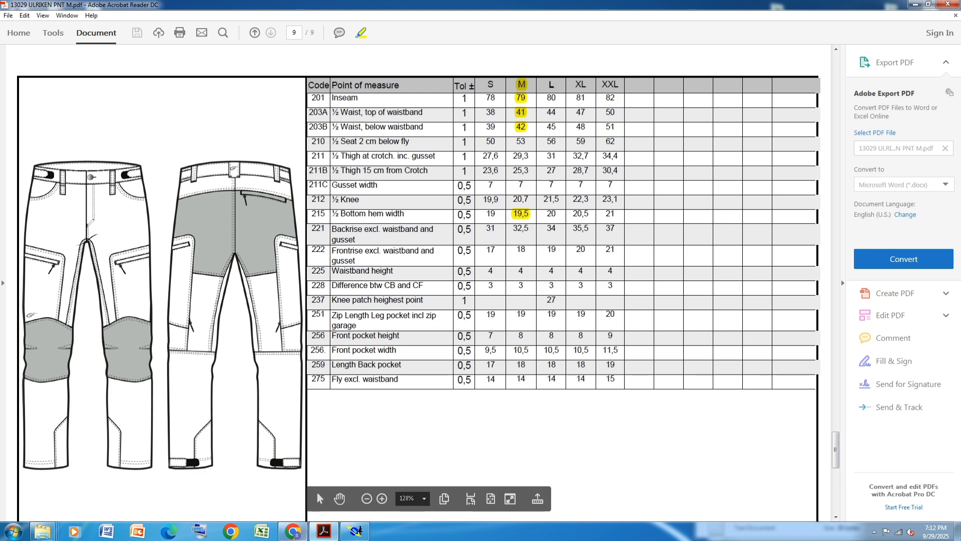
Draw a vertical straight line 8.5 cm upward from the inseam line's left end
{"action": "left_click", "coordinate": [355, 531]}
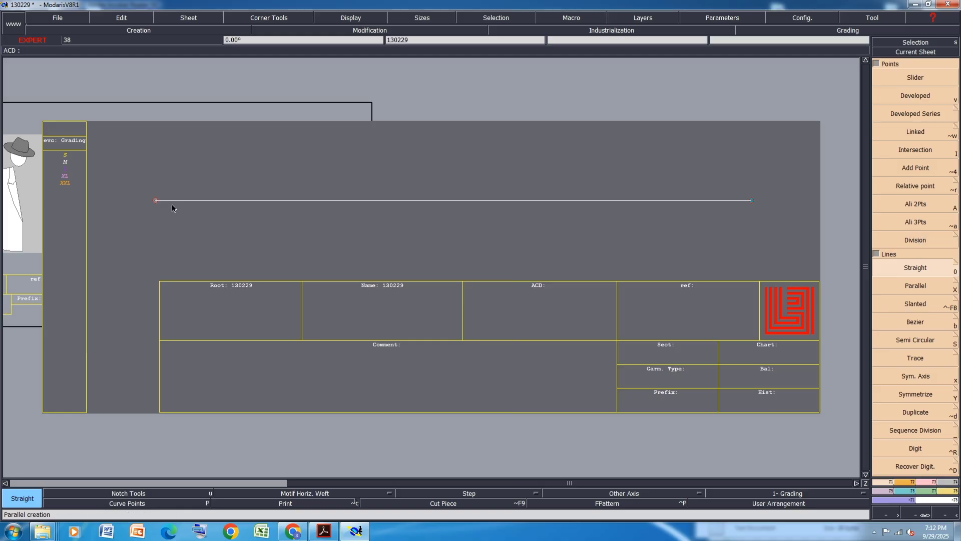
{"action": "left_click", "coordinate": [155, 201]}
{"action": "type", "text": "0.00"}
{"action": "key", "text": "Tab"}
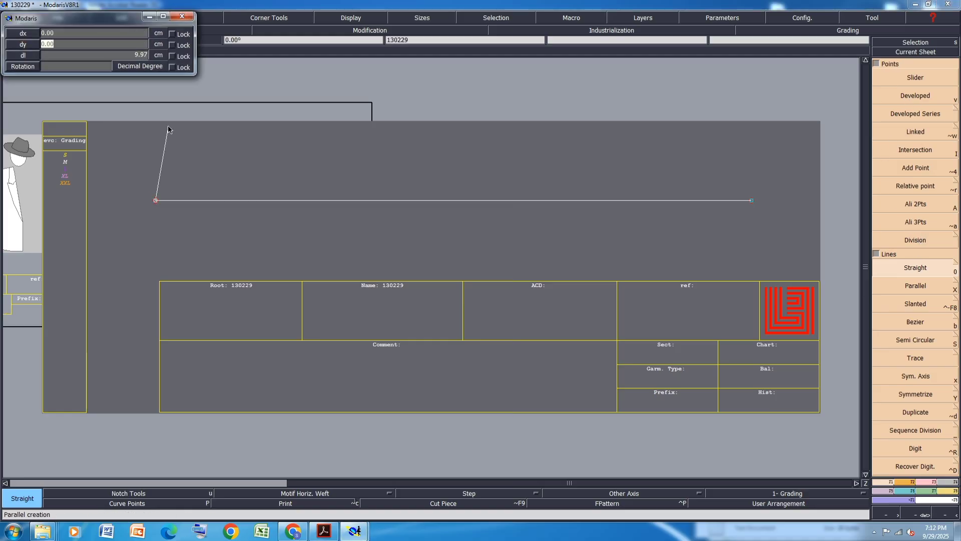
{"action": "type", "text": "8.5"}
{"action": "key", "text": "Return"}
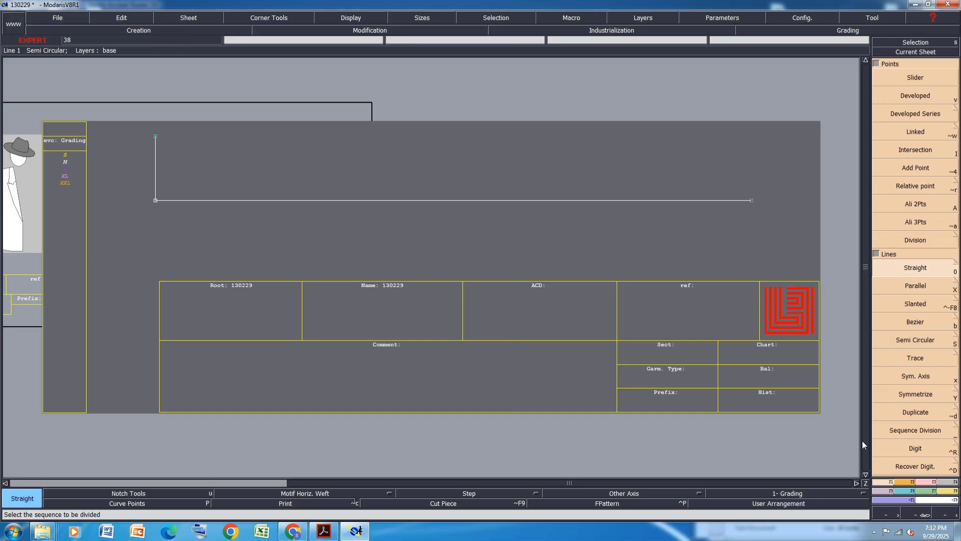
Extend the vertical line downward below the inseam line with Len.Str.Line
{"action": "left_click", "coordinate": [924, 481]}
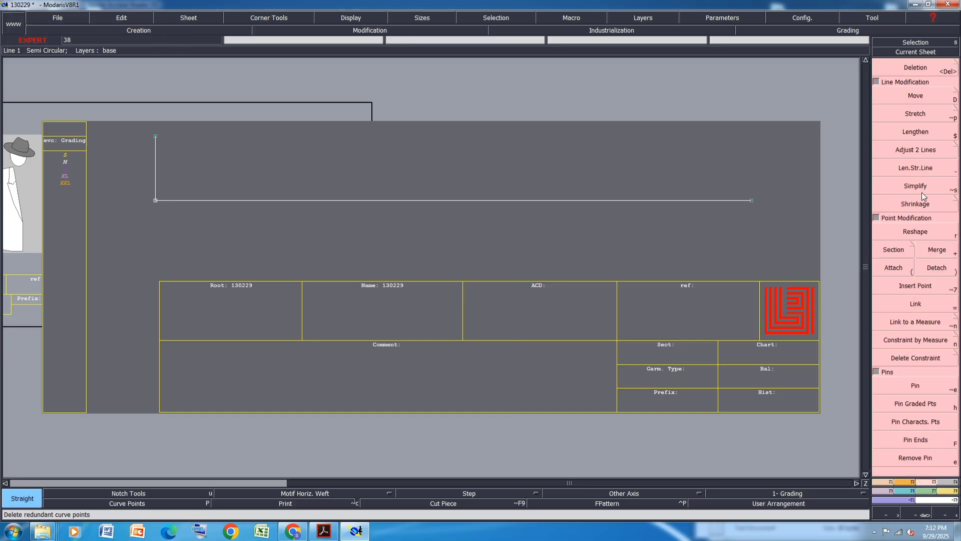
{"action": "left_click", "coordinate": [930, 176]}
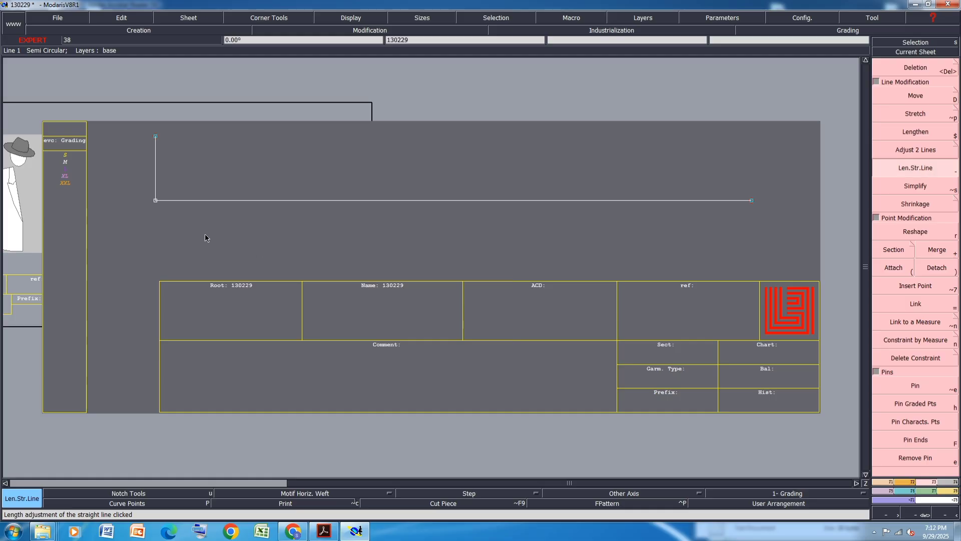
{"action": "left_click", "coordinate": [155, 196]}
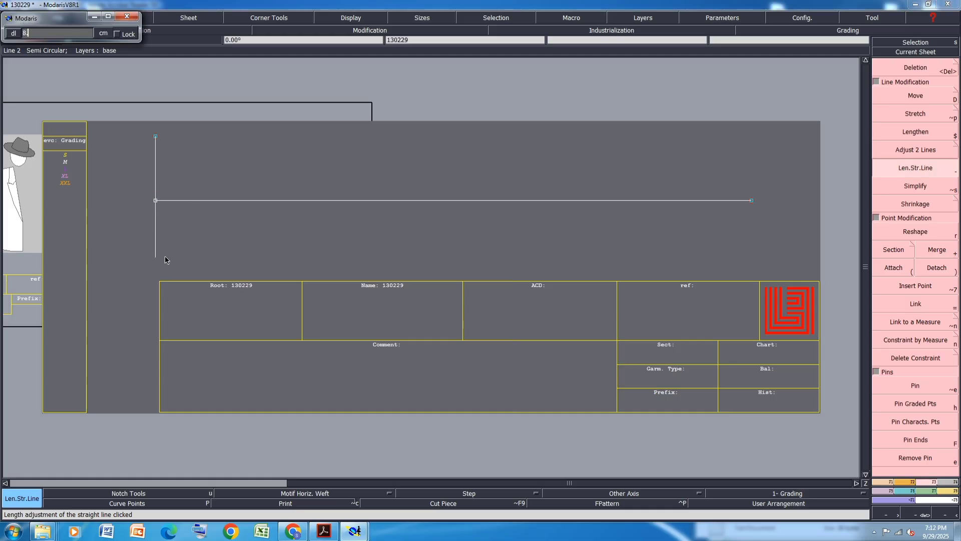
{"action": "key", "text": "Return"}
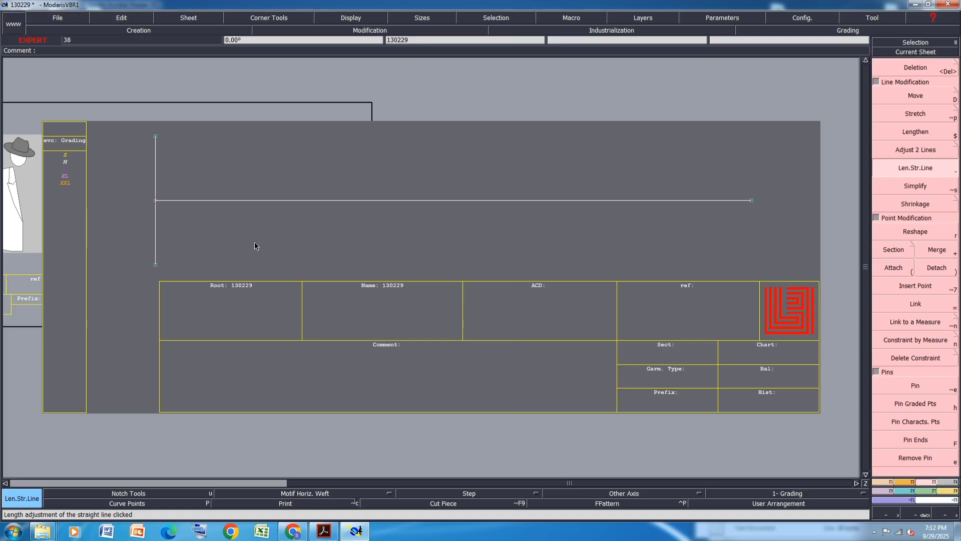
Page through the ULRIKEN PNT M tech pack PDF to review its drawings and charts
{"action": "left_click", "coordinate": [358, 533]}
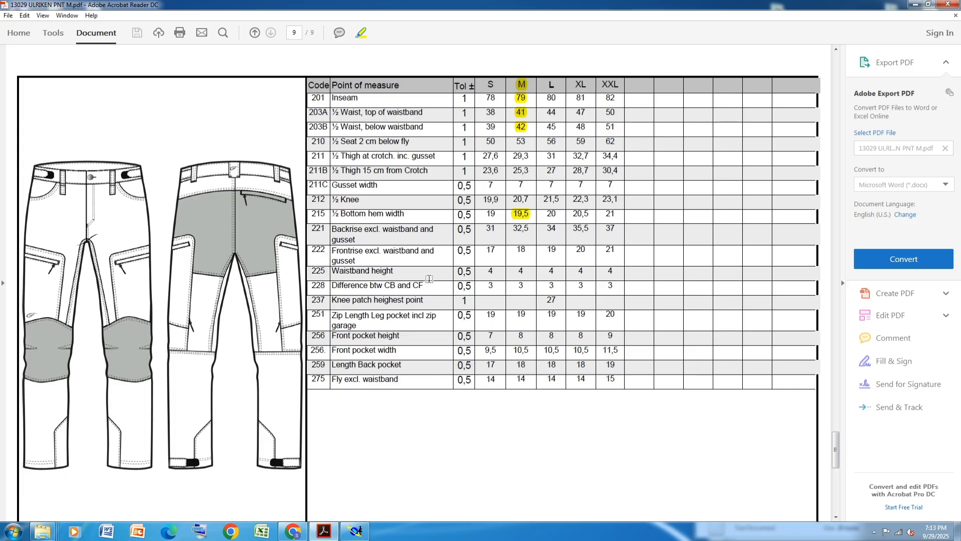
{"action": "scroll", "coordinate": [429, 279], "scroll_direction": "down", "scroll_amount": 1}
{"action": "scroll", "coordinate": [429, 279], "scroll_direction": "down", "scroll_amount": 1, "text": "ctrl"}
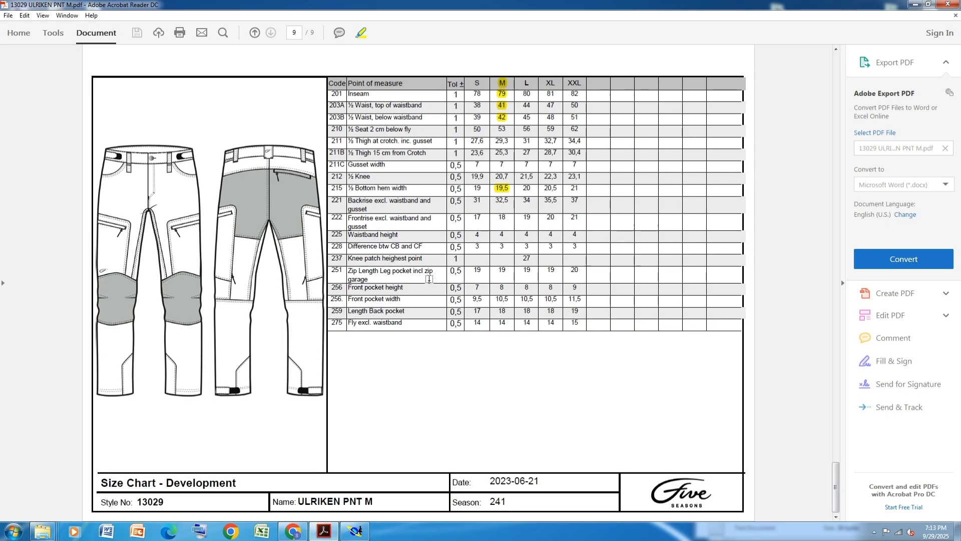
{"action": "scroll", "coordinate": [429, 279], "scroll_direction": "up", "scroll_amount": 4}
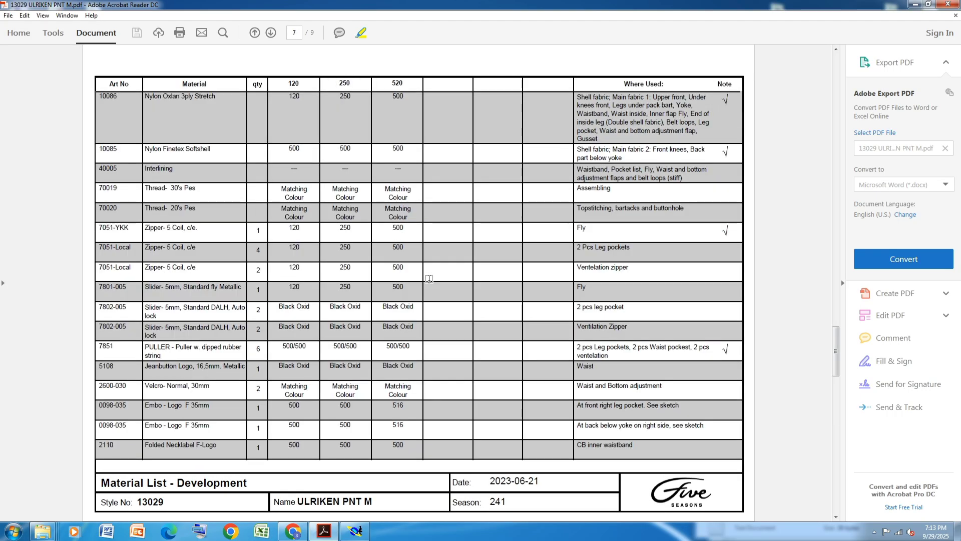
{"action": "scroll", "coordinate": [429, 279], "scroll_direction": "down", "scroll_amount": 1}
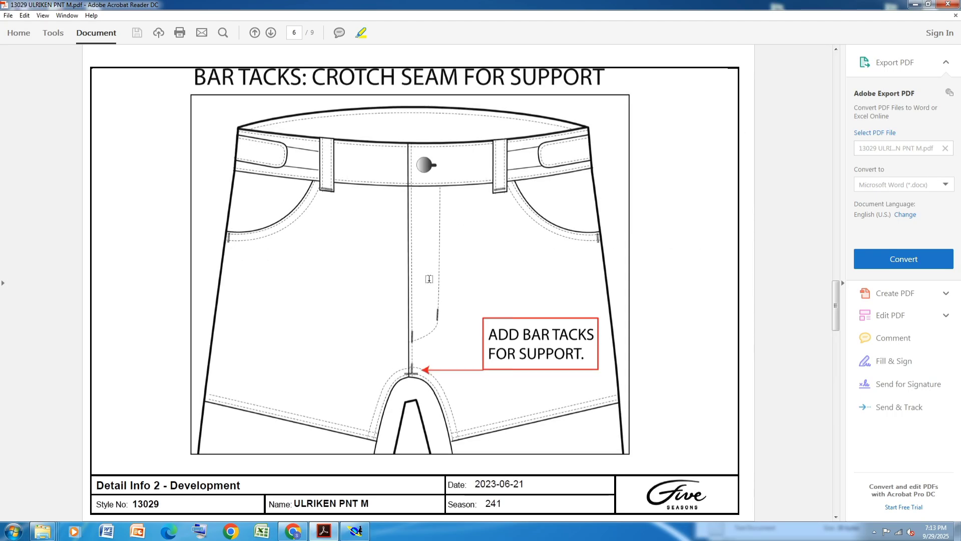
{"action": "scroll", "coordinate": [429, 279], "scroll_direction": "up", "scroll_amount": 2}
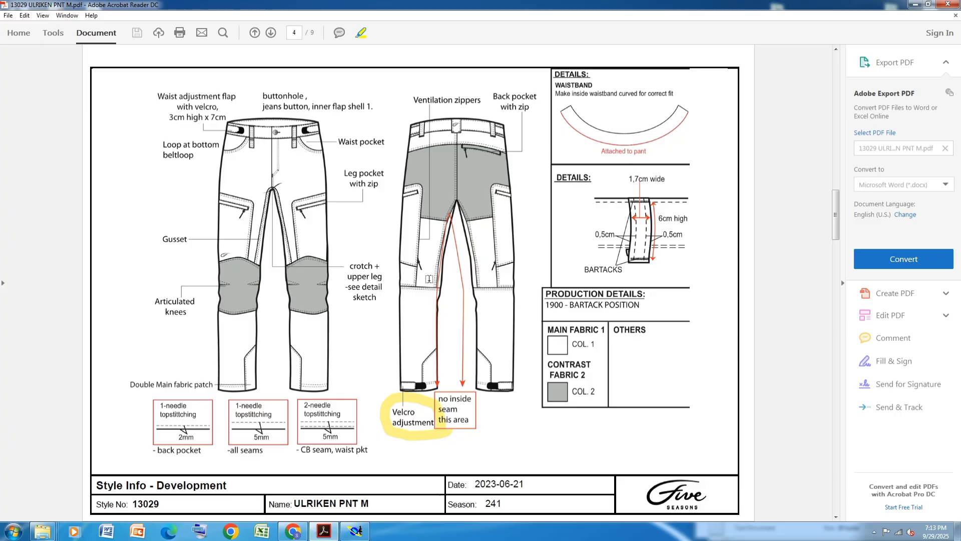
{"action": "scroll", "coordinate": [429, 279], "scroll_direction": "up", "scroll_amount": 2}
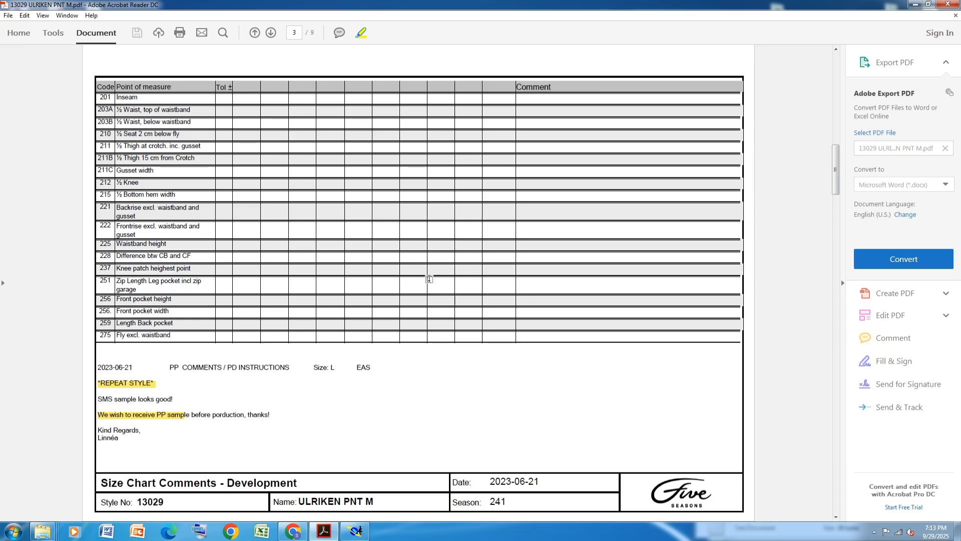
{"action": "scroll", "coordinate": [429, 279], "scroll_direction": "up", "scroll_amount": 3}
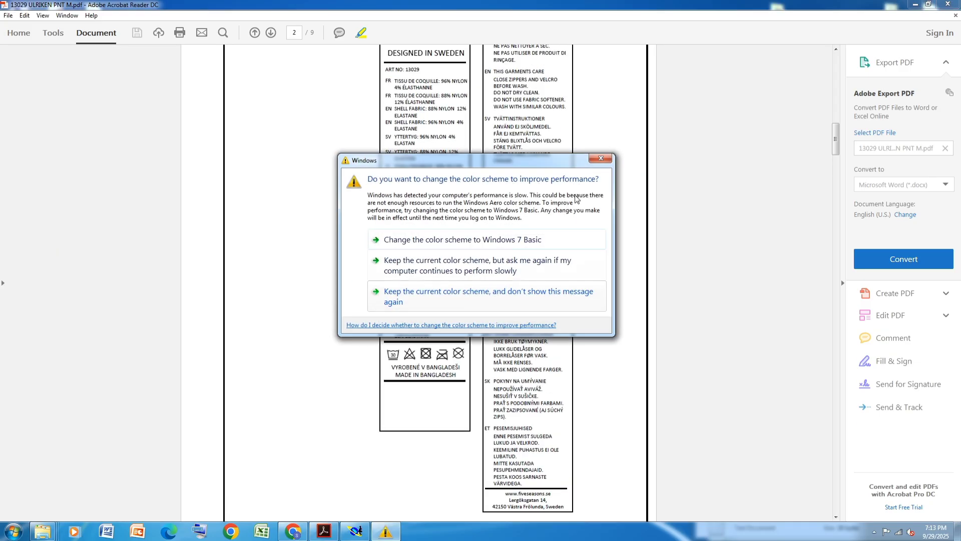
{"action": "left_click", "coordinate": [599, 158]}
{"action": "scroll", "coordinate": [600, 156], "scroll_direction": "up", "scroll_amount": 4}
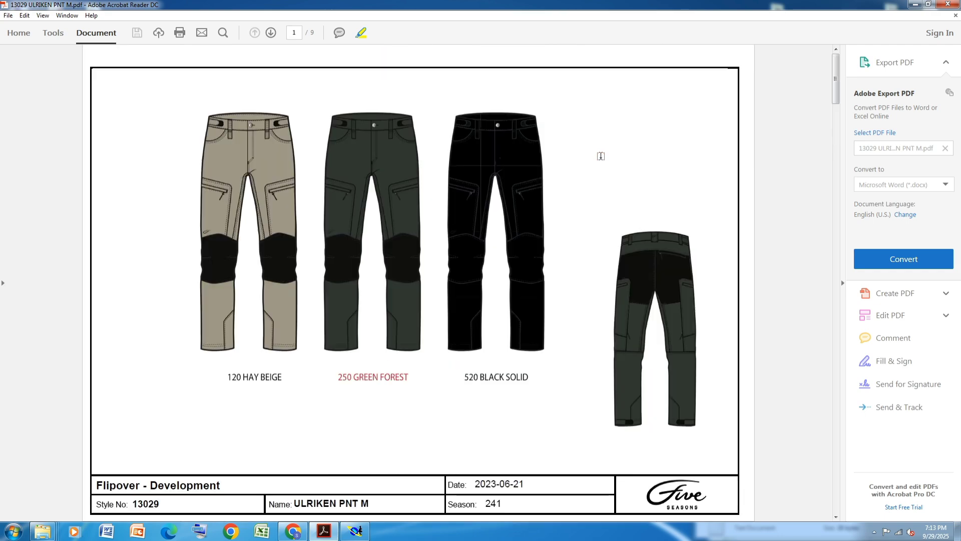
{"action": "scroll", "coordinate": [601, 156], "scroll_direction": "down", "scroll_amount": 6}
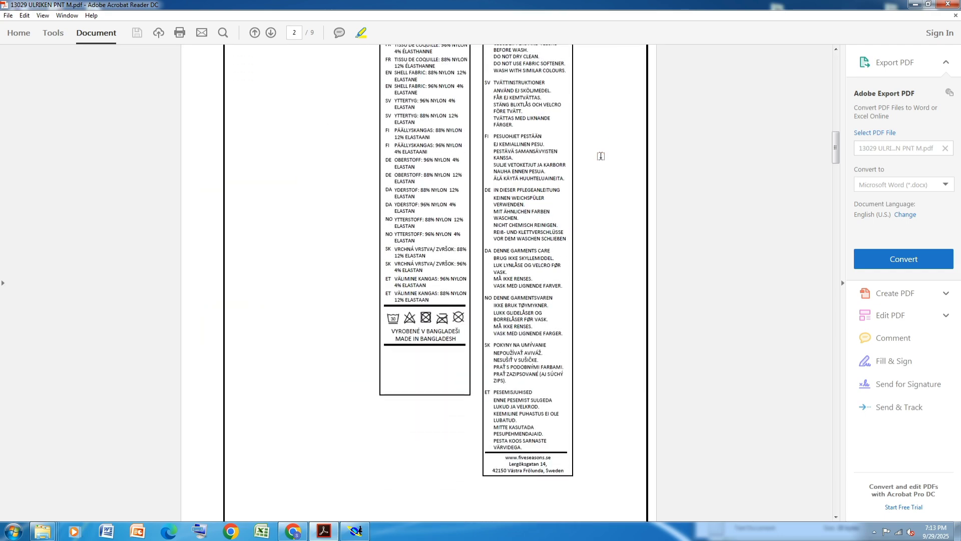
Scroll on through the remaining tech pack pages to the size chart on the final page
{"action": "scroll", "coordinate": [600, 156], "scroll_direction": "down", "scroll_amount": 6}
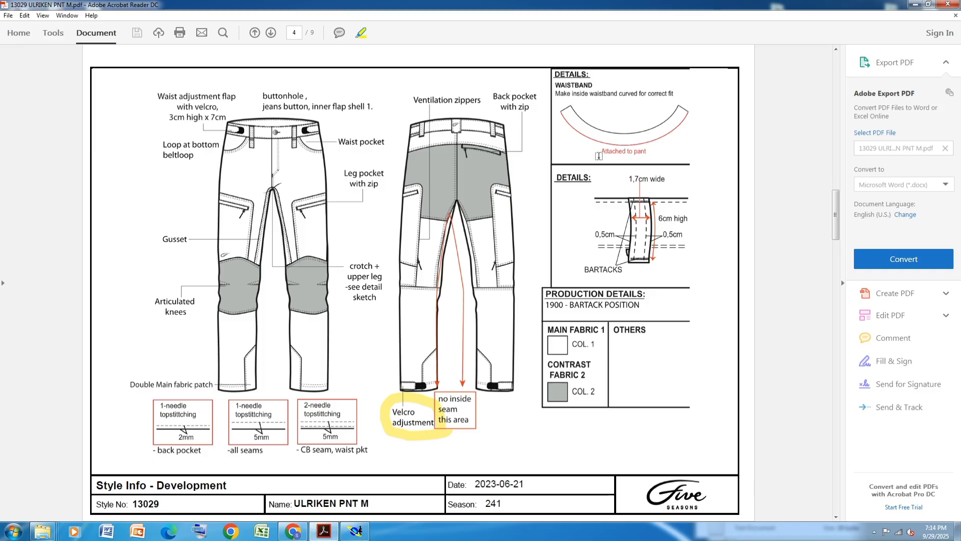
{"action": "scroll", "coordinate": [599, 156], "scroll_direction": "down", "scroll_amount": 5}
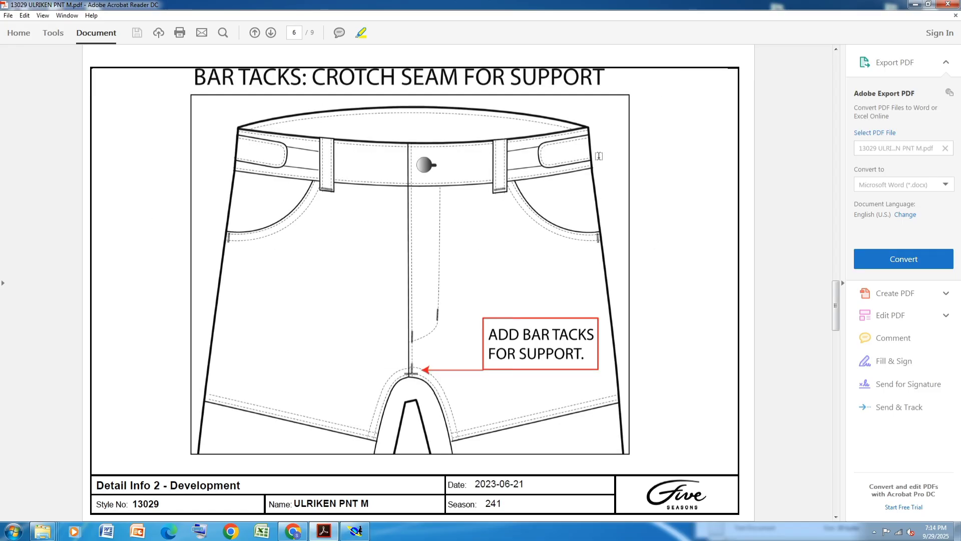
{"action": "scroll", "coordinate": [599, 156], "scroll_direction": "down", "scroll_amount": 6}
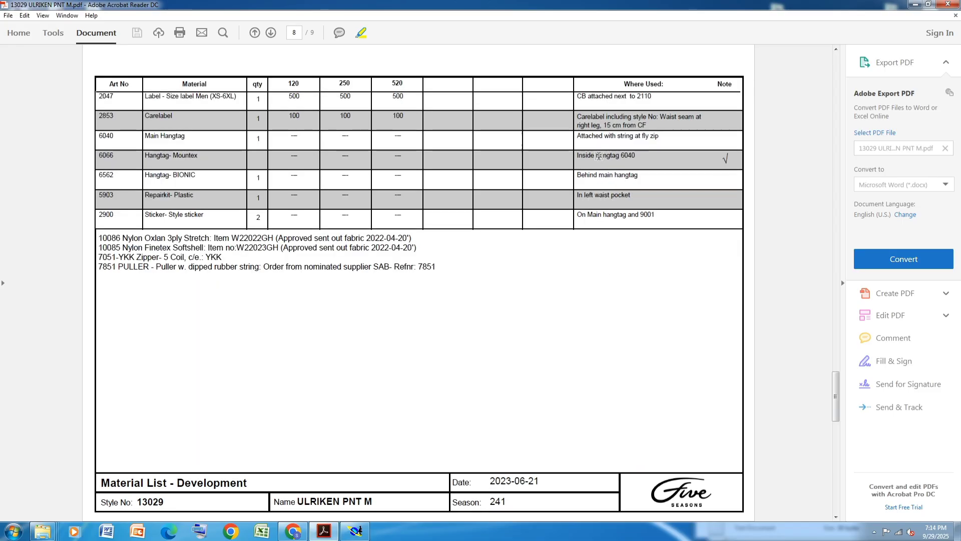
{"action": "scroll", "coordinate": [599, 156], "scroll_direction": "up", "scroll_amount": 2}
{"action": "scroll", "coordinate": [598, 156], "scroll_direction": "down", "scroll_amount": 2}
{"action": "scroll", "coordinate": [565, 144], "scroll_direction": "up", "scroll_amount": 1, "text": "ctrl"}
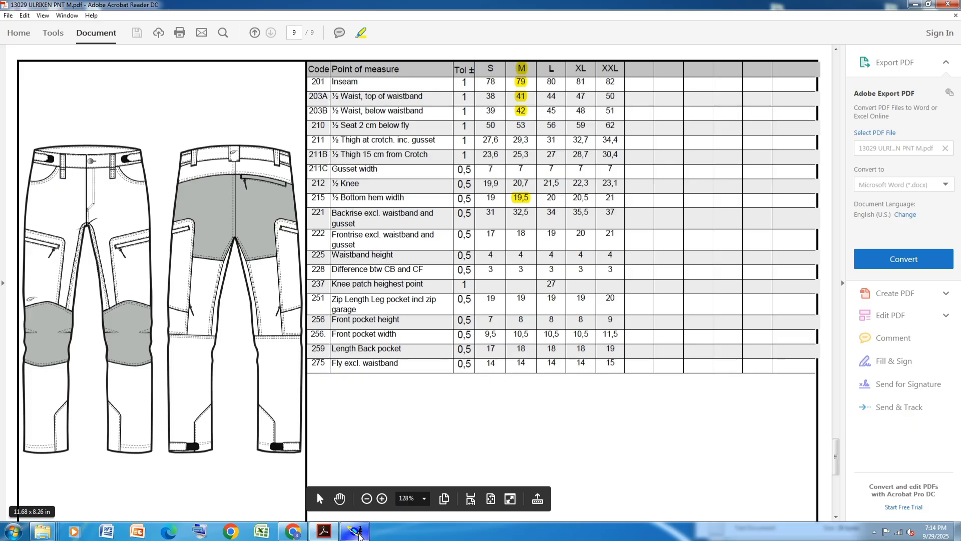
Place a developed point 39.50 cm along the horizontal inseam line from its left end
{"action": "left_click", "coordinate": [356, 537]}
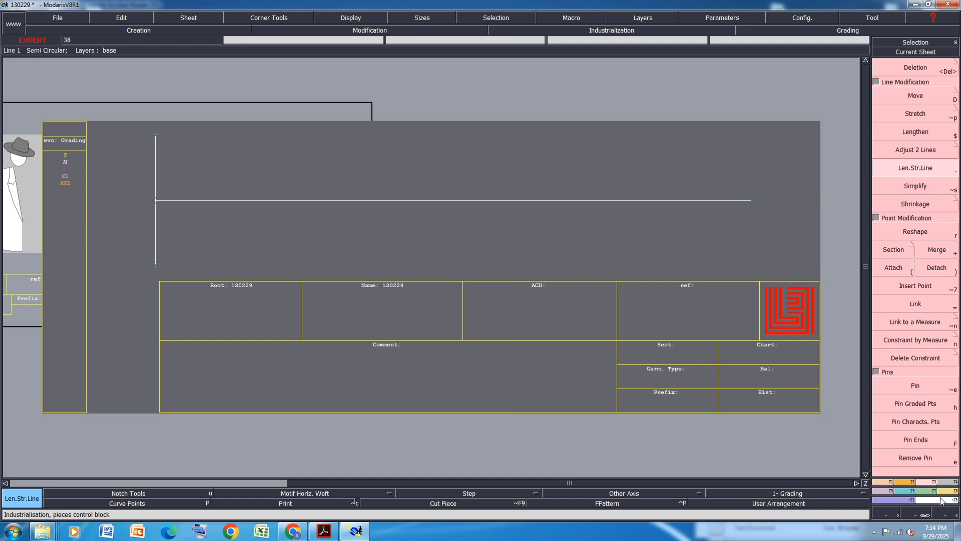
{"action": "left_click", "coordinate": [883, 483]}
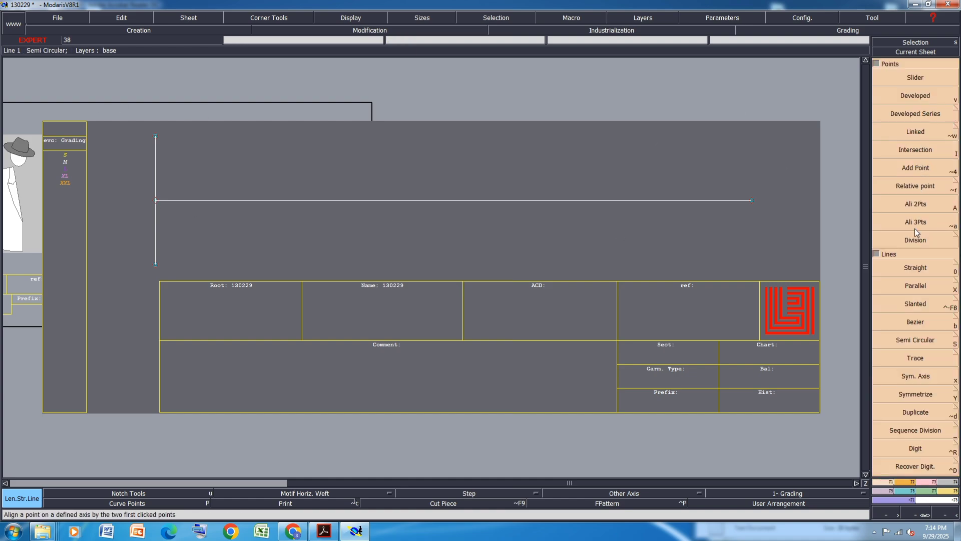
{"action": "key", "text": "v"}
{"action": "left_click", "coordinate": [155, 200]}
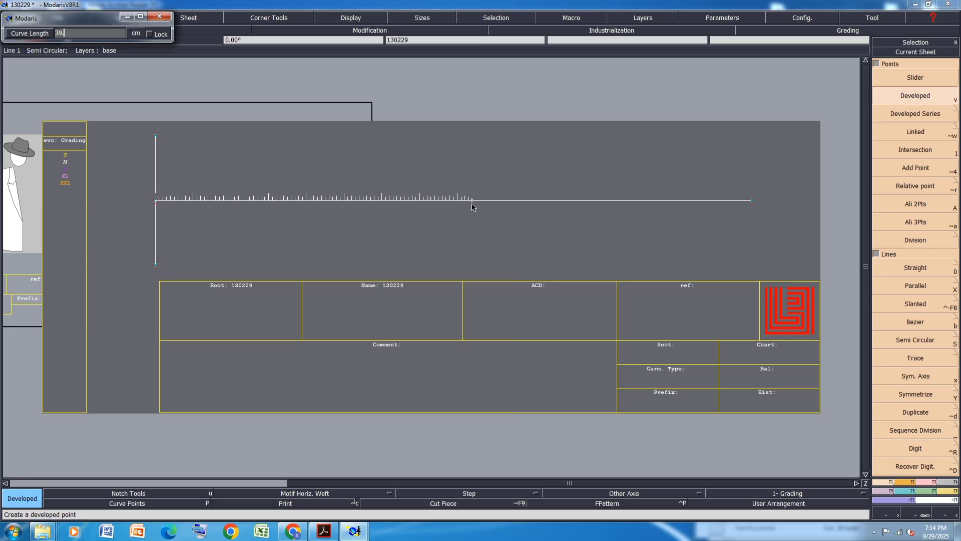
{"action": "type", "text": "39.50"}
{"action": "key", "text": "Return"}
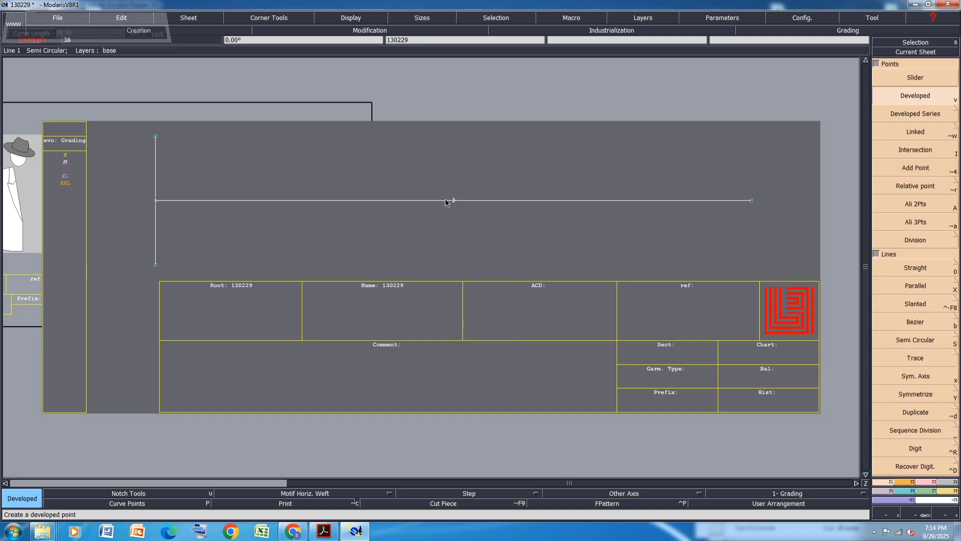
Insert the developed point into the horizontal line and save the model
{"action": "left_click", "coordinate": [932, 481]}
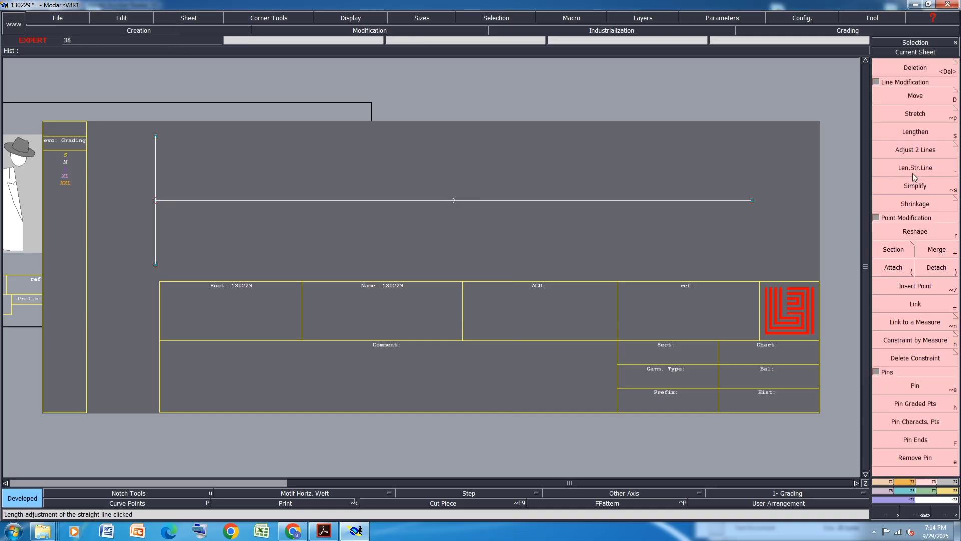
{"action": "left_click", "coordinate": [918, 286]}
{"action": "left_click", "coordinate": [454, 201]}
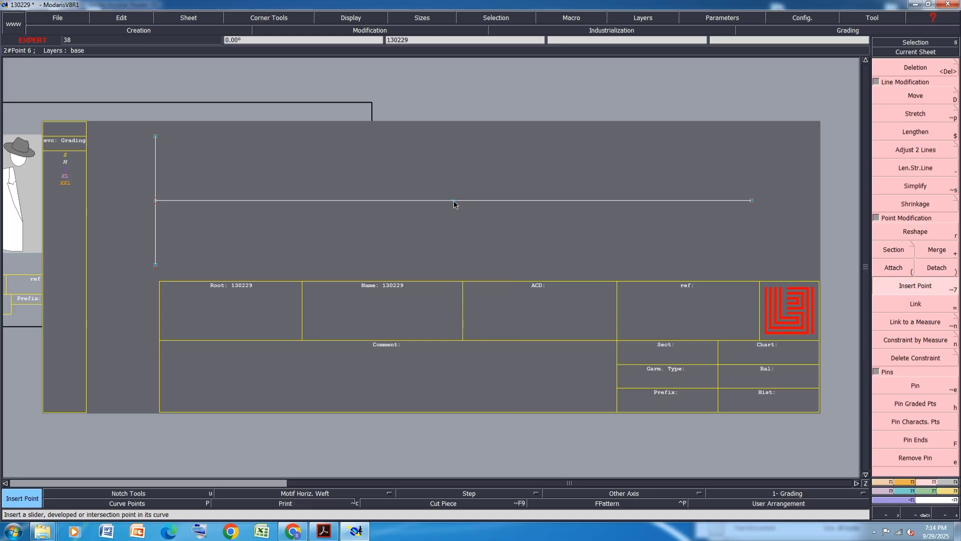
{"action": "key", "text": "ctrl+s"}
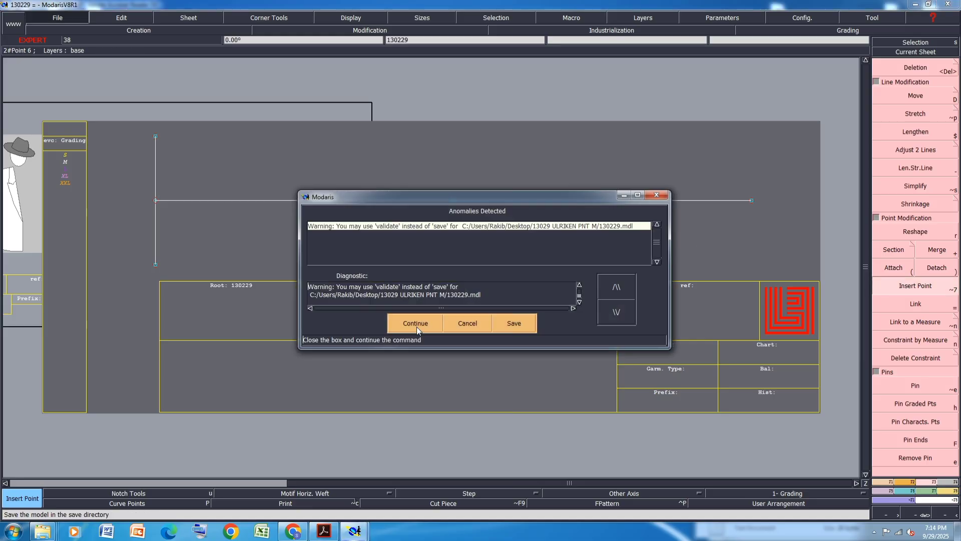
{"action": "left_click", "coordinate": [422, 323]}
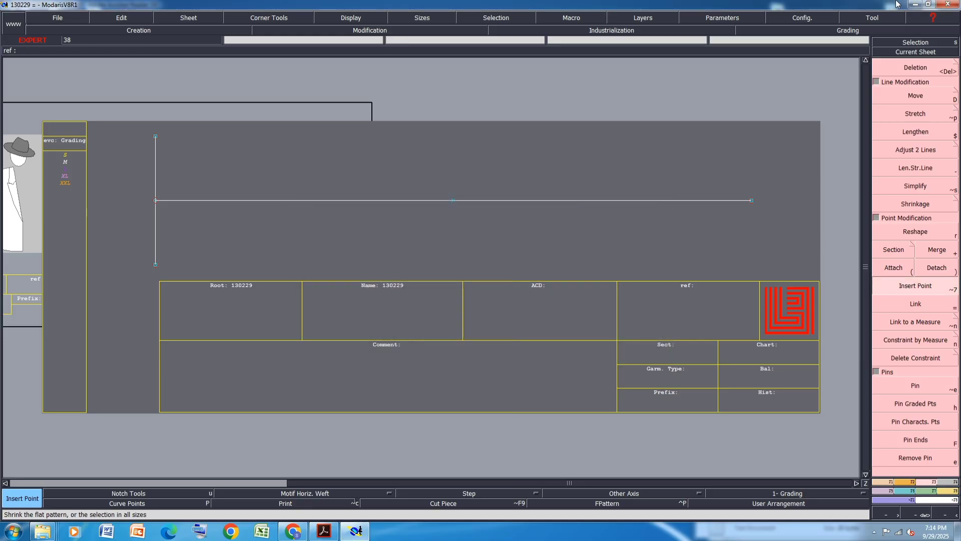
Highlight the size M value 20,7 for ½ Knee in the PDF size chart
{"action": "left_click", "coordinate": [324, 530]}
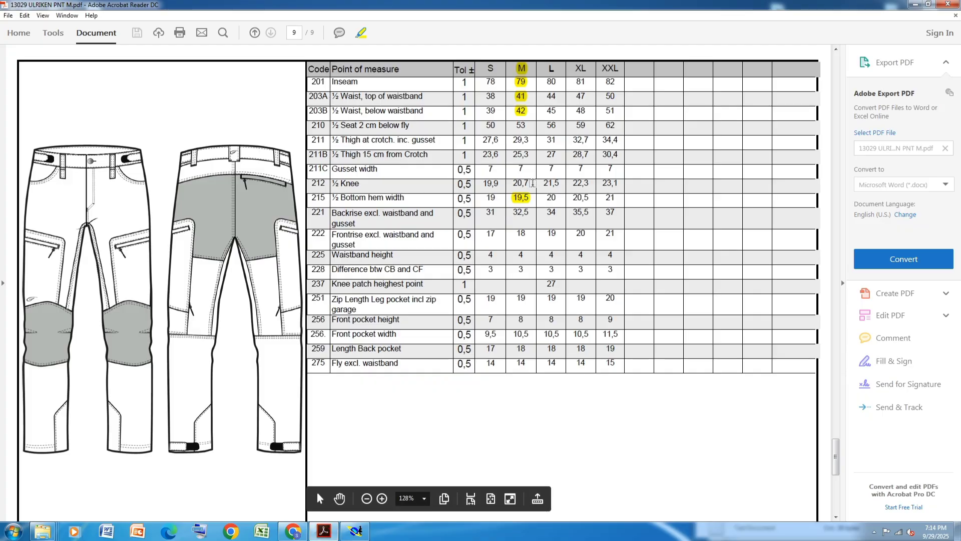
{"action": "left_click_drag", "start_coordinate": [534, 185], "coordinate": [508, 186]}
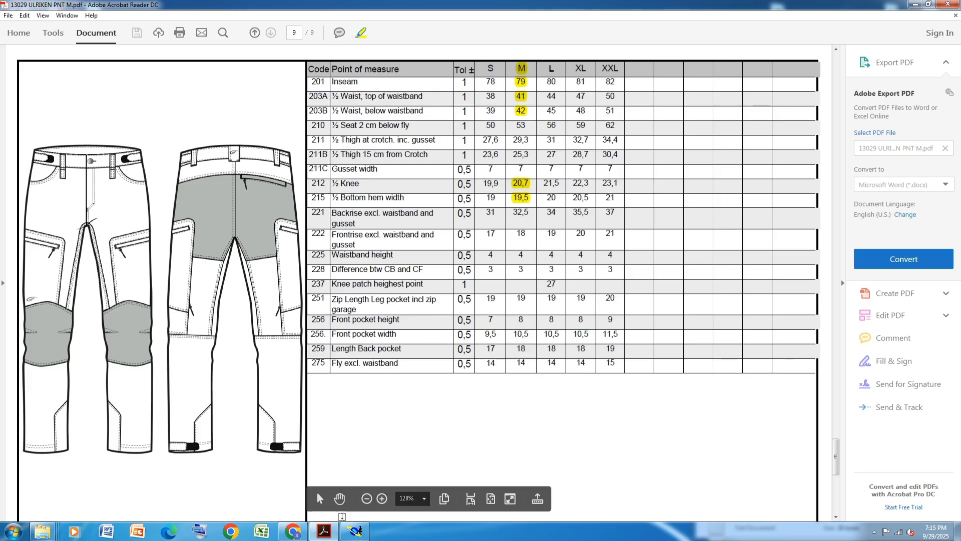
Draw a vertical straight line 9.2 cm upward from the inserted point on the horizontal line
{"action": "left_click", "coordinate": [356, 531]}
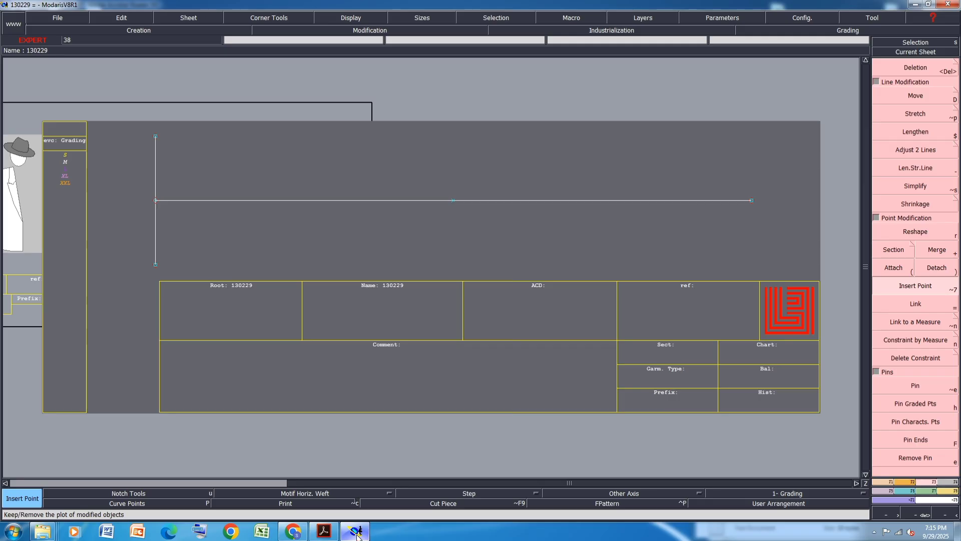
{"action": "key", "text": "l"}
{"action": "left_click", "coordinate": [454, 202]}
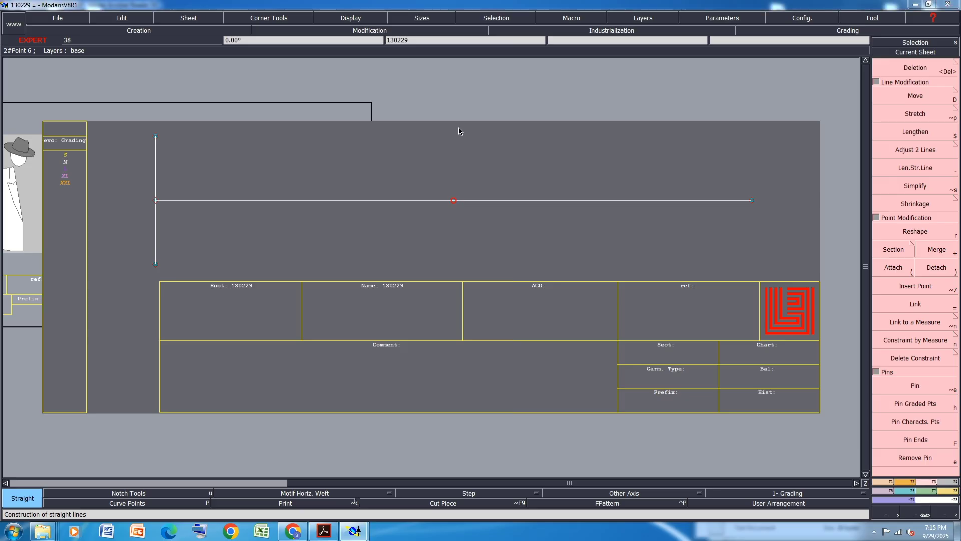
{"action": "key", "text": "Tab"}
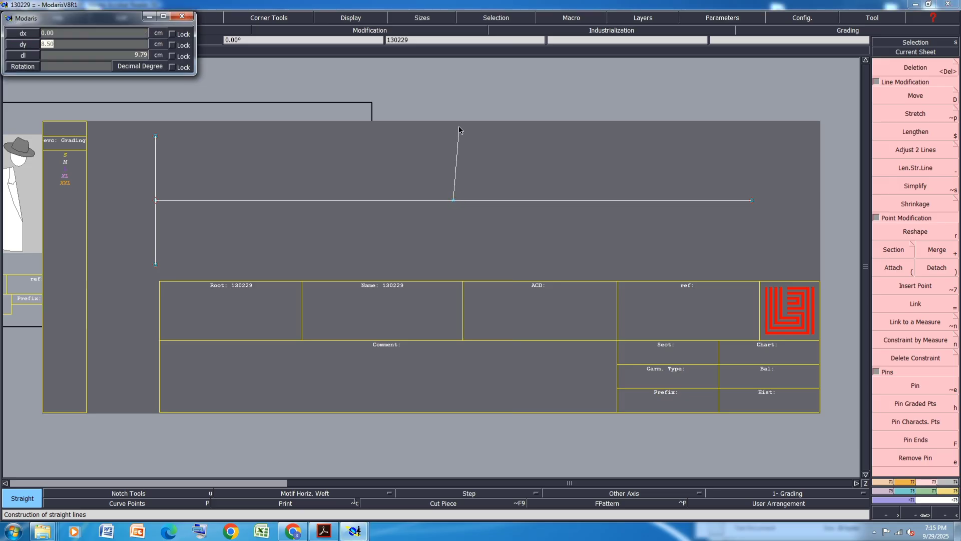
{"action": "type", "text": "9.2"}
{"action": "key", "text": "Return"}
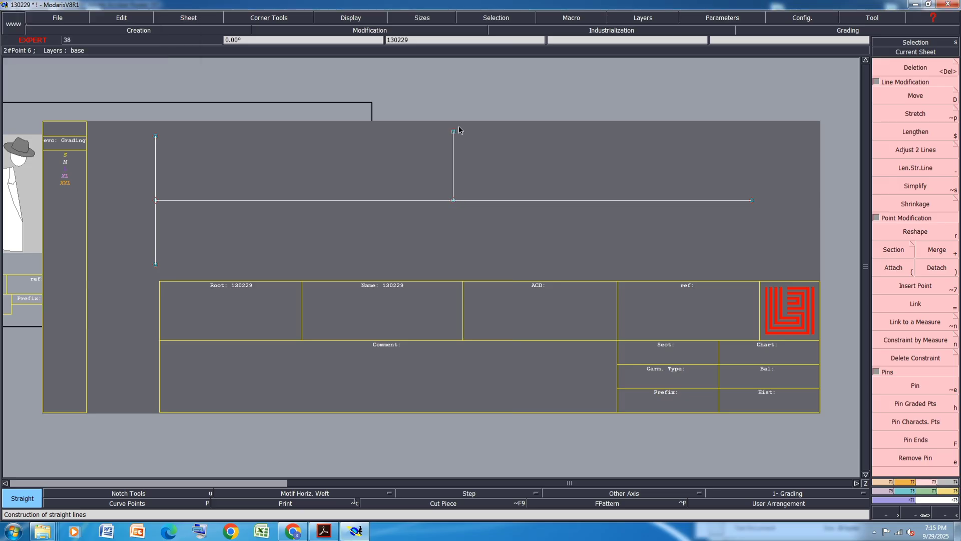
Extend the new vertical line 9.1 cm below the horizontal line with Len.Str.Line
{"action": "key", "text": "minus"}
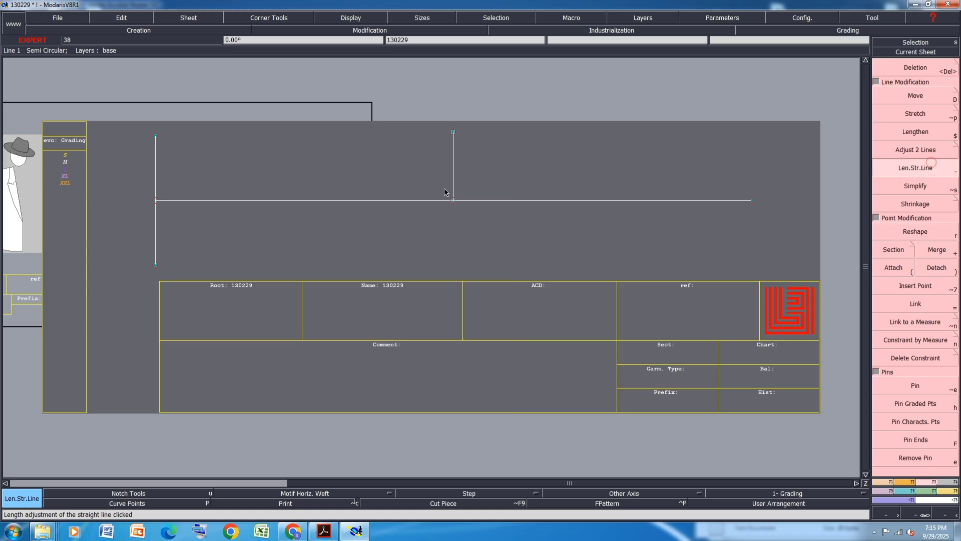
{"action": "left_click", "coordinate": [454, 180]}
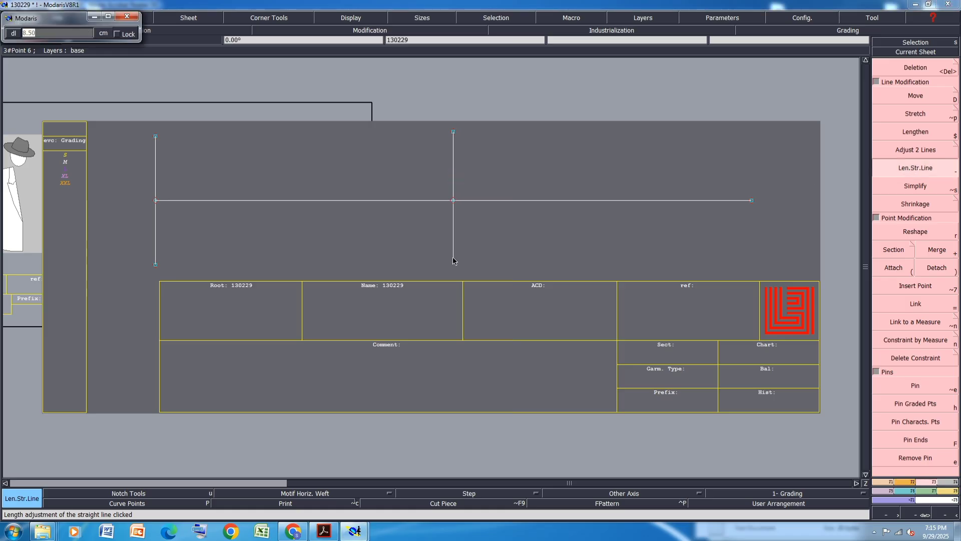
{"action": "type", "text": "9.1"}
{"action": "key", "text": "Return"}
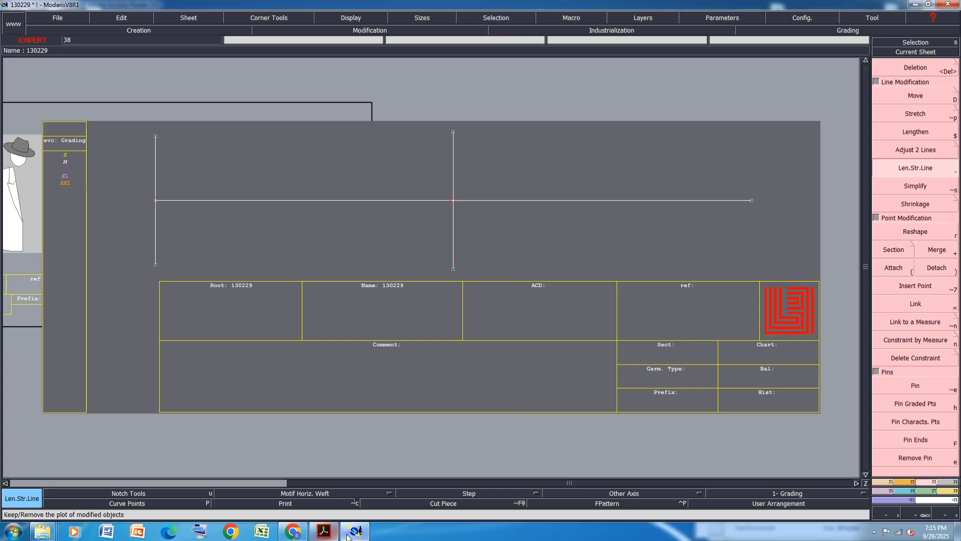
Highlight the size M value 25,3 for ½ Thigh 15 cm from Crotch and save the PDF
{"action": "left_click", "coordinate": [324, 532]}
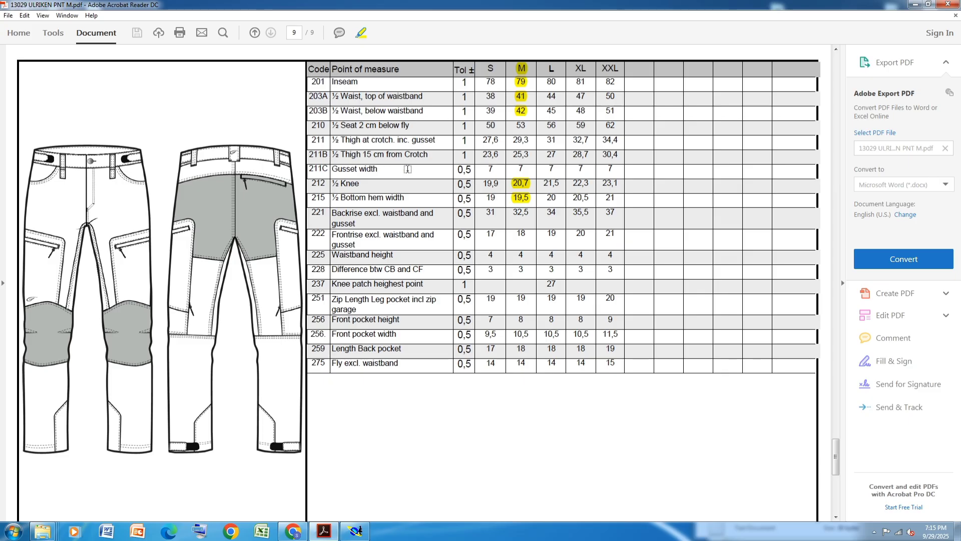
{"action": "left_click_drag", "start_coordinate": [533, 155], "coordinate": [512, 154]}
{"action": "key", "text": "ctrl+s"}
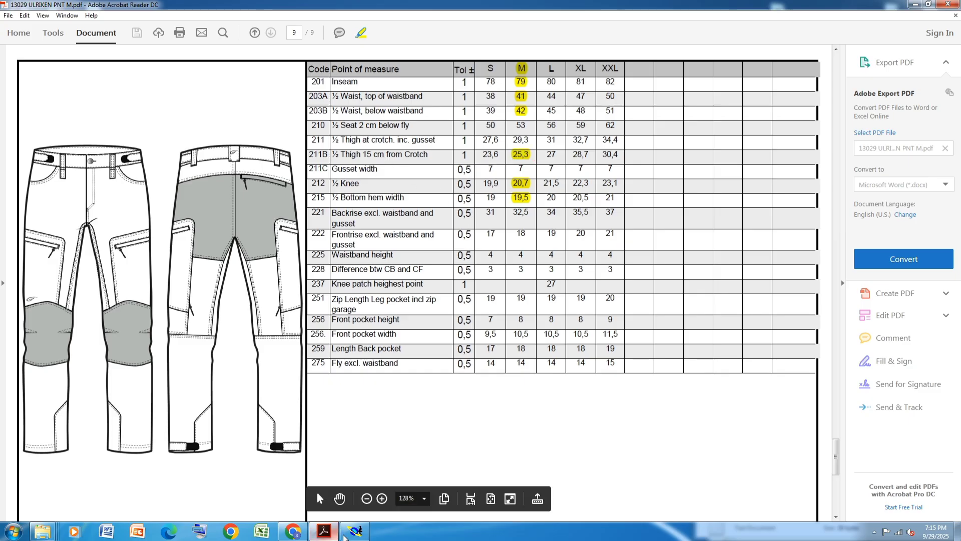
Place a developed point 15 cm in from the right end of the horizontal line
{"action": "left_click", "coordinate": [355, 530]}
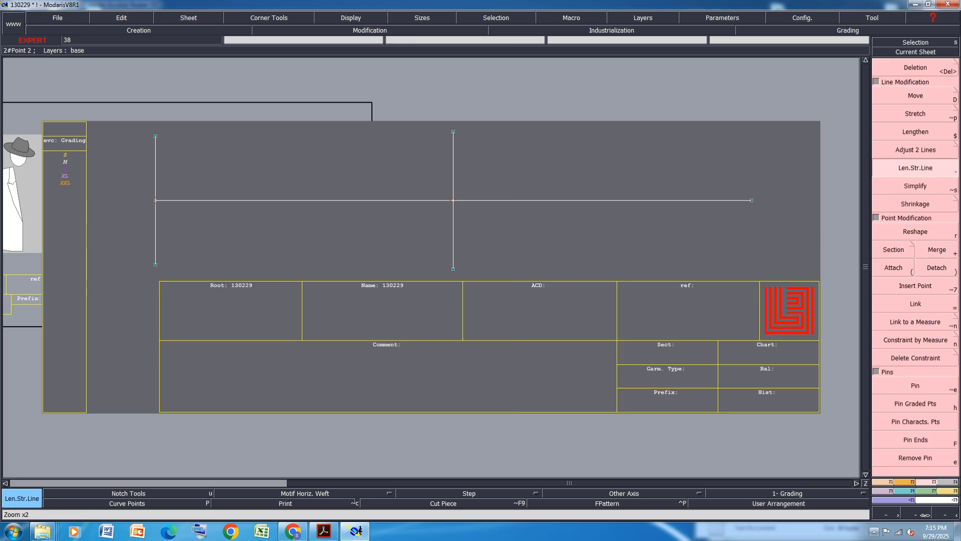
{"action": "left_click", "coordinate": [884, 482]}
{"action": "left_click", "coordinate": [928, 94]}
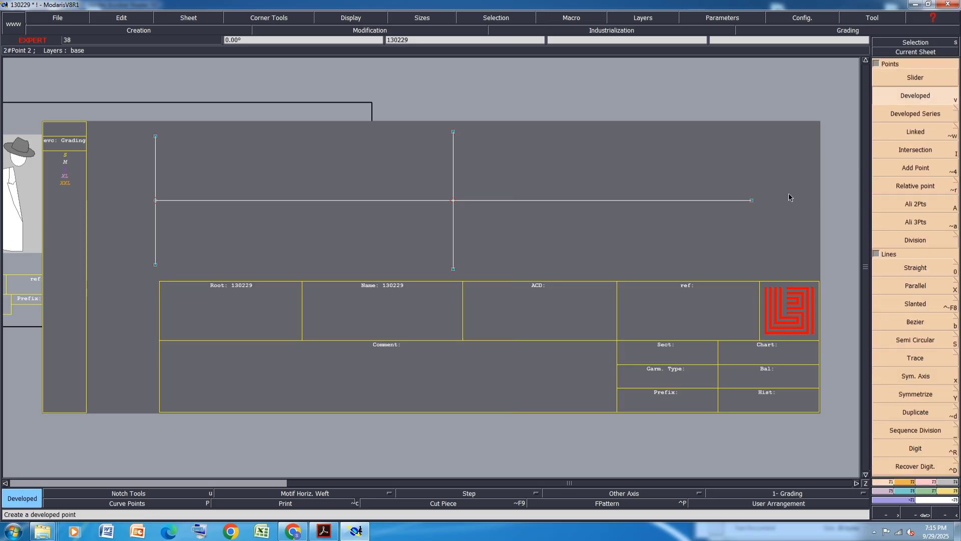
{"action": "left_click", "coordinate": [700, 200]}
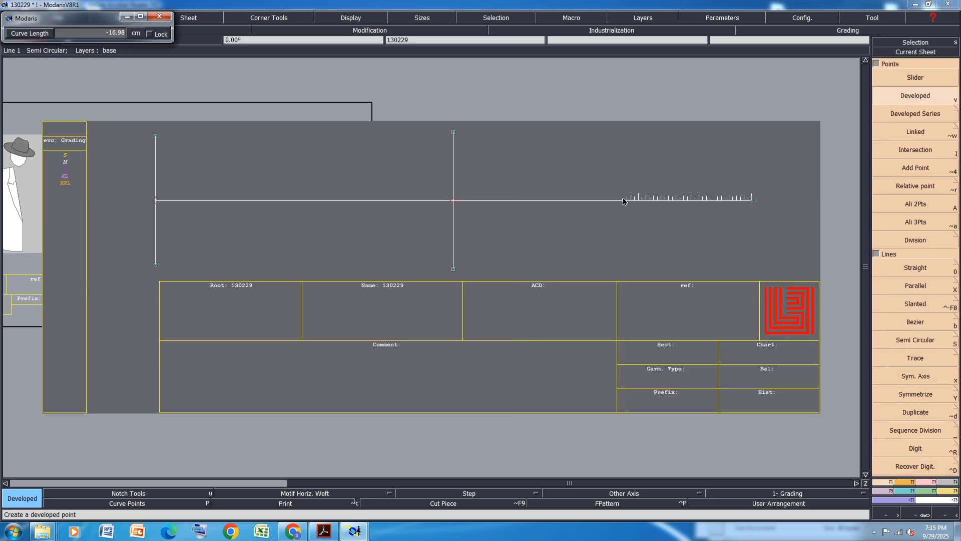
{"action": "key", "text": "Down"}
{"action": "type", "text": "-15"}
{"action": "key", "text": "Return"}
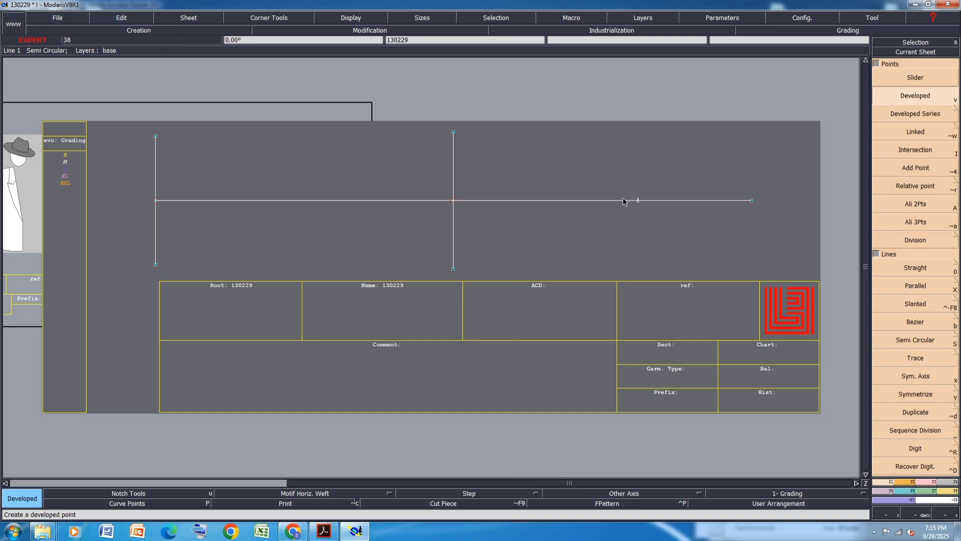
Insert the new developed point into the horizontal line
{"action": "left_click", "coordinate": [927, 483]}
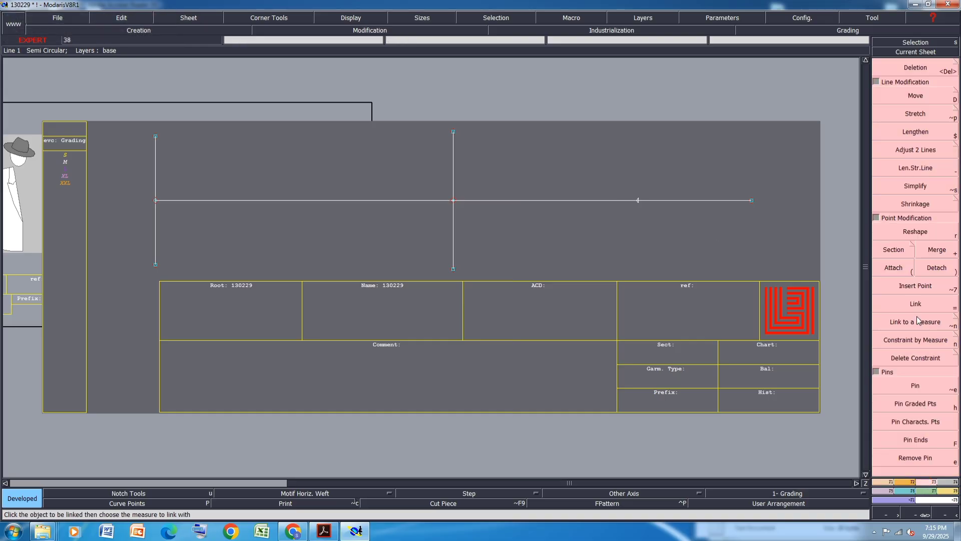
{"action": "left_click", "coordinate": [916, 285]}
{"action": "left_click", "coordinate": [639, 201]}
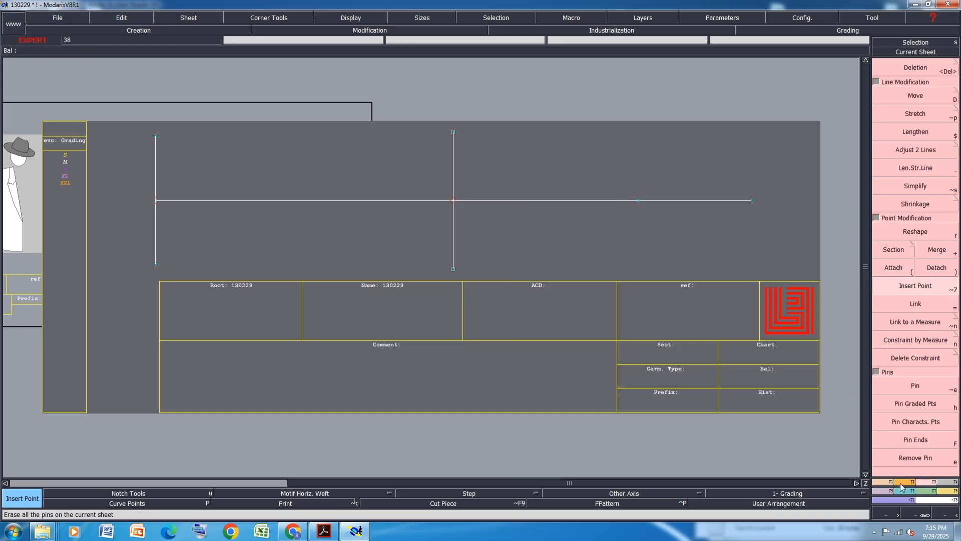
Compare with the PDF size chart, then draw a straight line 11.4 cm upward from the new developed point on the horizontal line
{"action": "left_click", "coordinate": [884, 482]}
{"action": "left_click", "coordinate": [916, 268]}
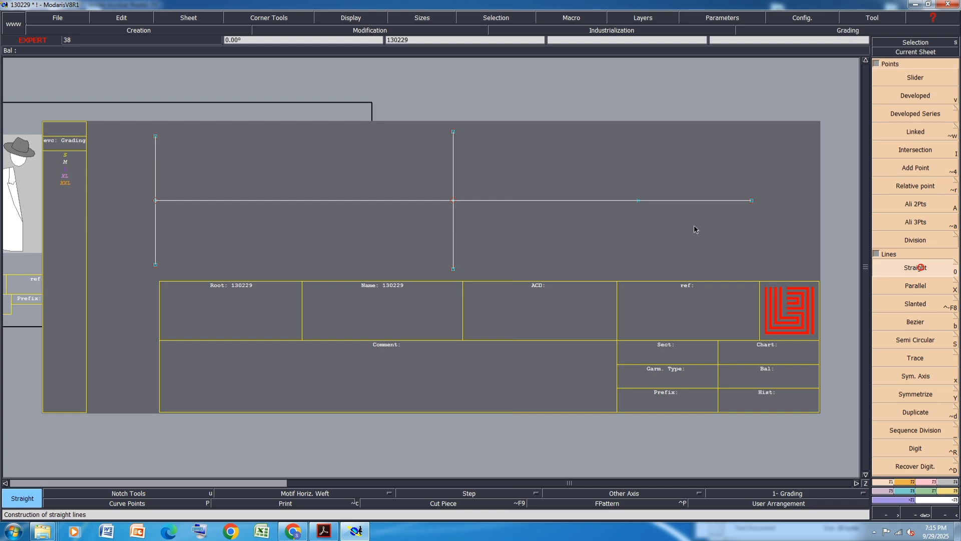
{"action": "left_click", "coordinate": [334, 535]}
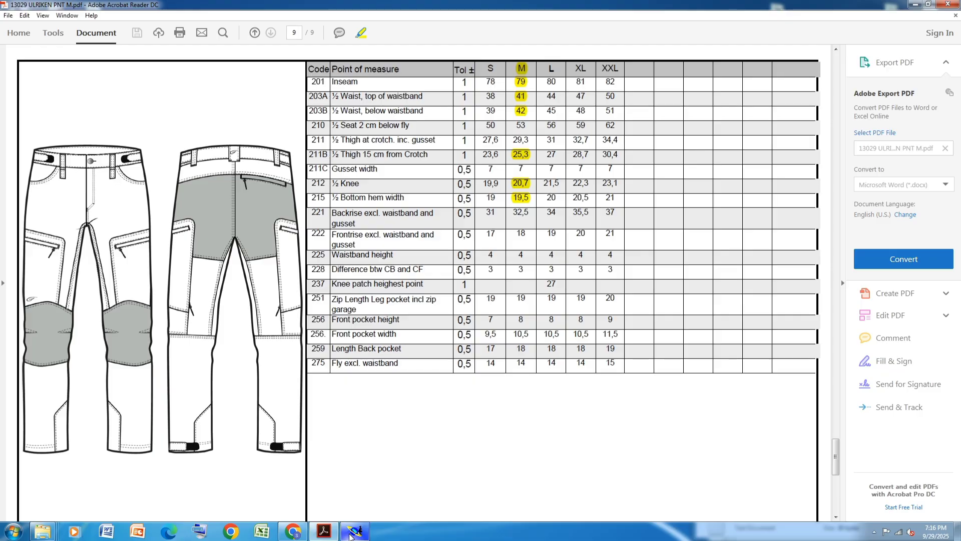
{"action": "left_click", "coordinate": [352, 533]}
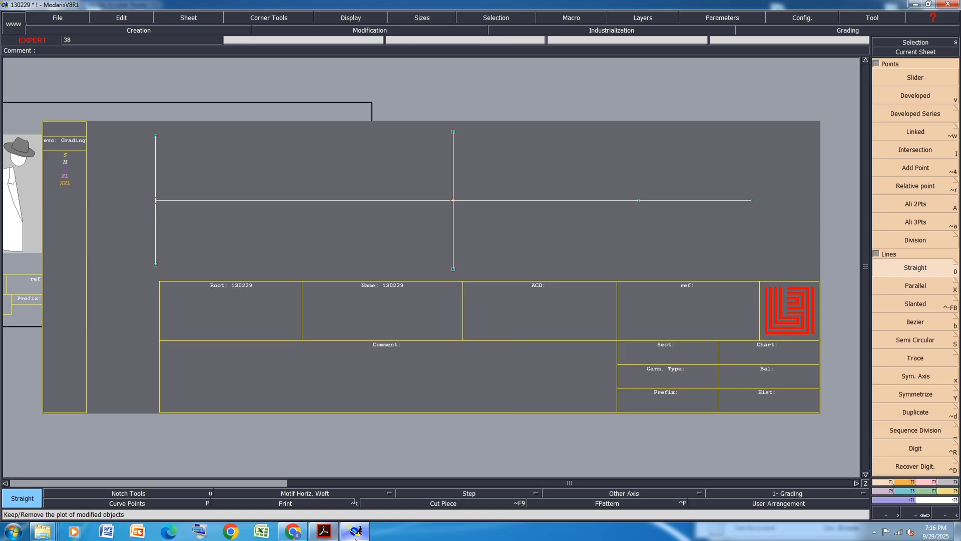
{"action": "left_click", "coordinate": [324, 532]}
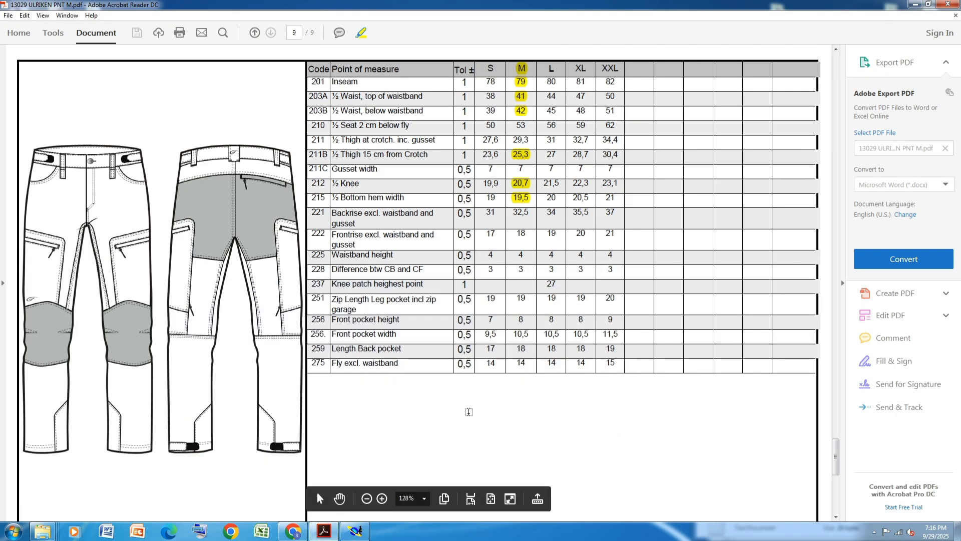
{"action": "left_click", "coordinate": [357, 531]}
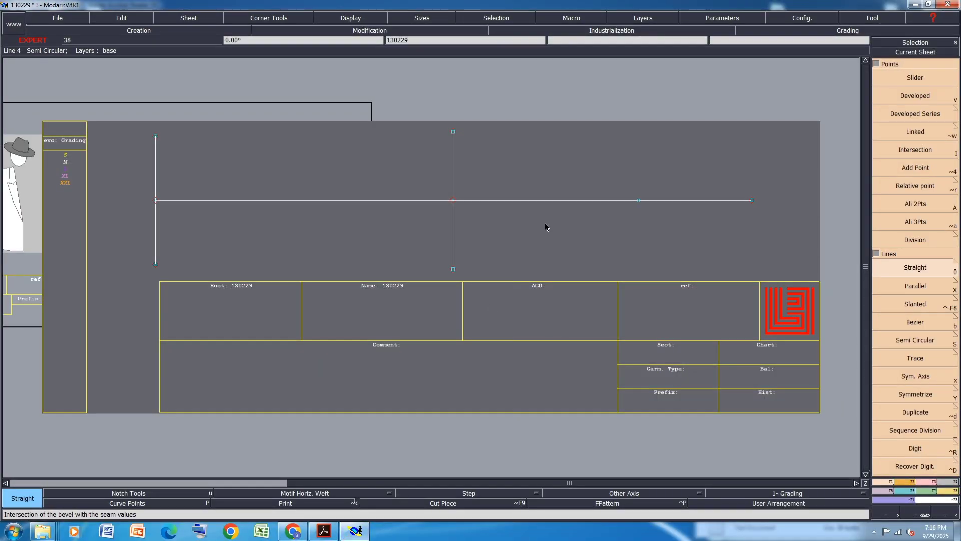
{"action": "left_click", "coordinate": [639, 200]}
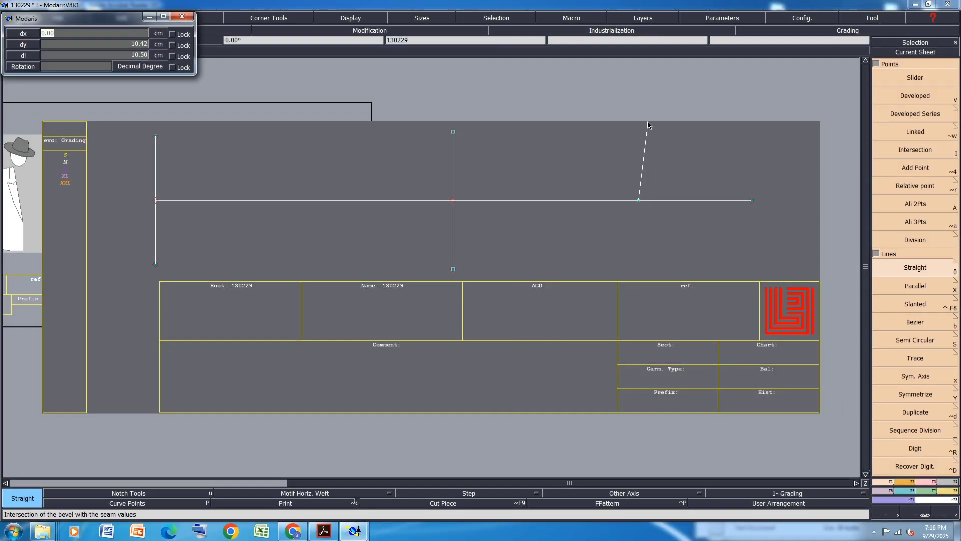
{"action": "key", "text": "Tab"}
{"action": "type", "text": "11.4"}
{"action": "key", "text": "Return"}
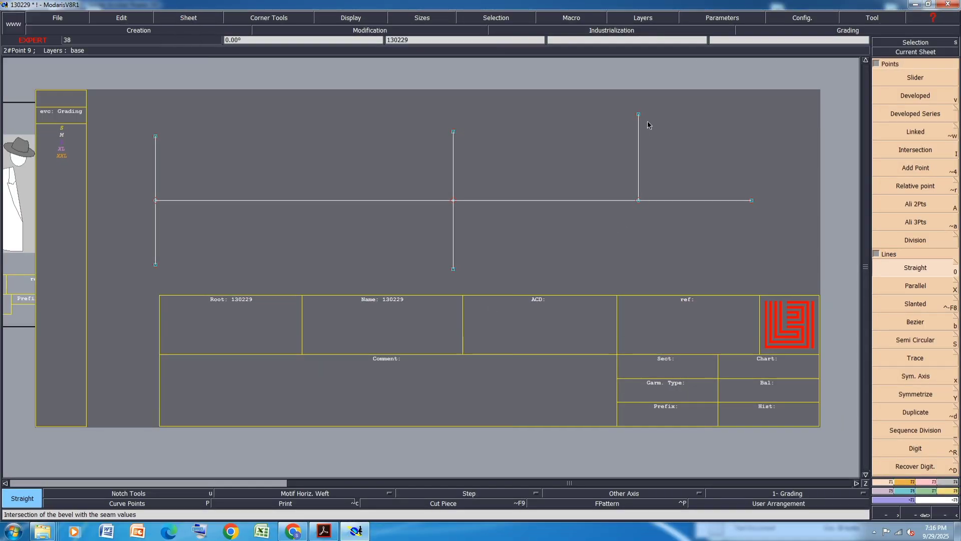
Extend the new vertical line to 11.4 cm below the horizontal line with Len.Str.Line
{"action": "left_click", "coordinate": [927, 482]}
{"action": "left_click", "coordinate": [932, 168]}
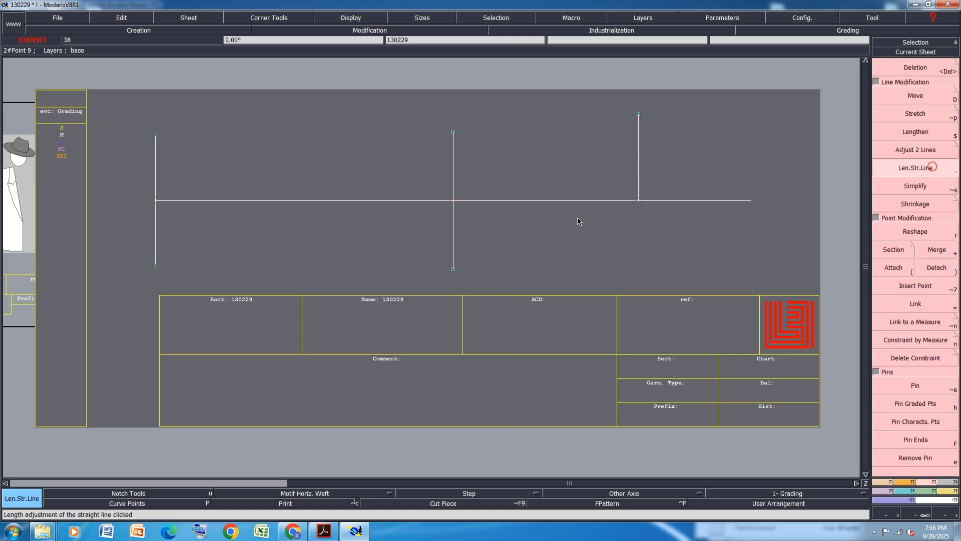
{"action": "left_click", "coordinate": [639, 190]}
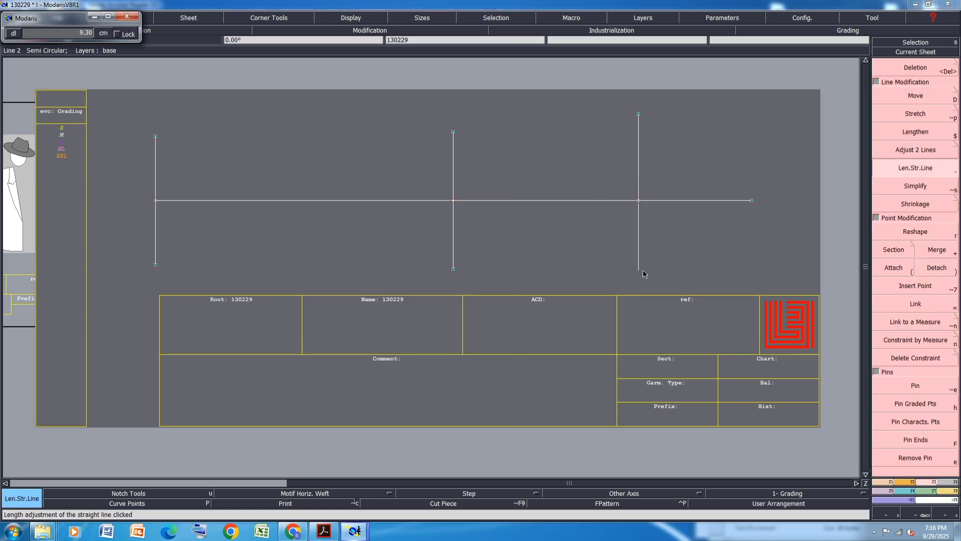
{"action": "type", "text": "11.4"}
{"action": "key", "text": "Return"}
Save the model, continuing past the validation warning
{"action": "scroll", "coordinate": [643, 273], "scroll_direction": "down", "scroll_amount": 3}
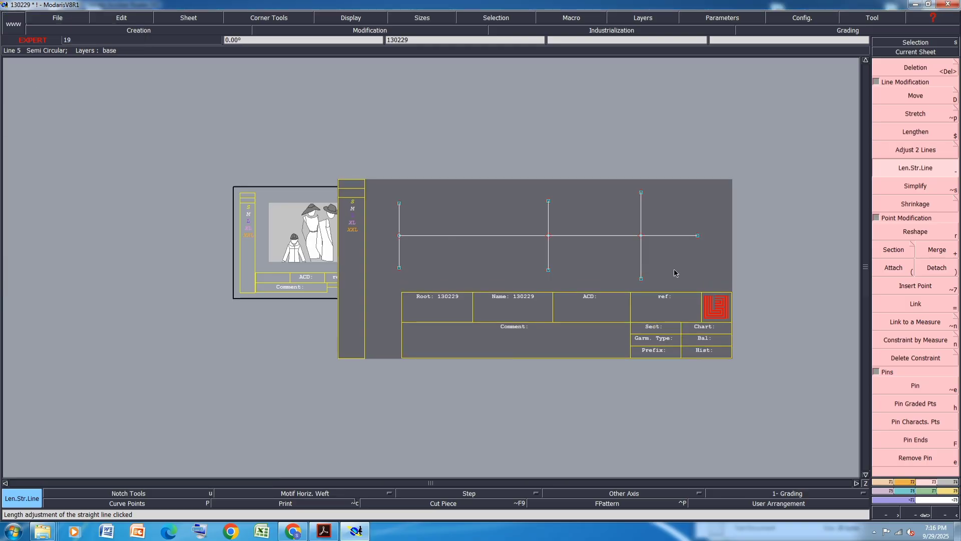
{"action": "key", "text": "ctrl+s"}
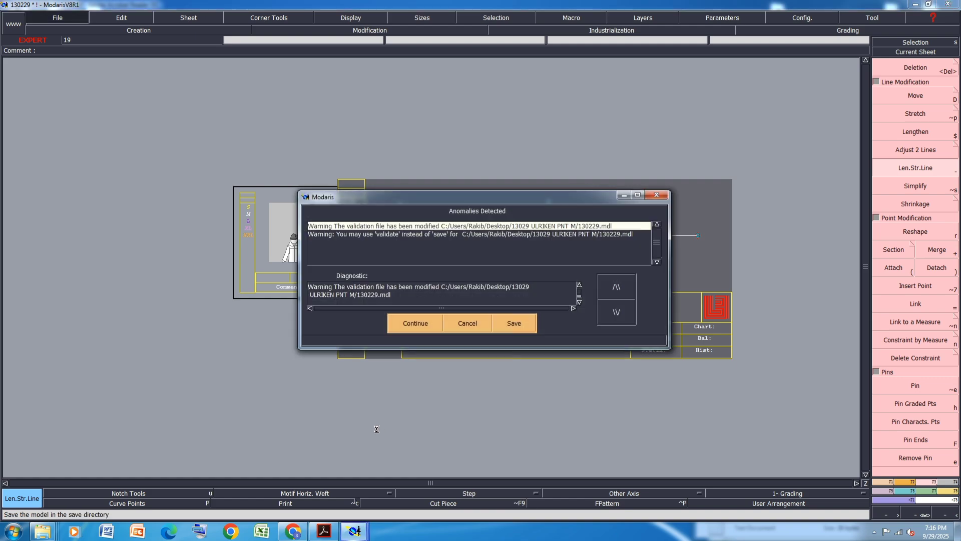
{"action": "left_click", "coordinate": [416, 324]}
{"action": "scroll", "coordinate": [711, 268], "scroll_direction": "up", "scroll_amount": 3}
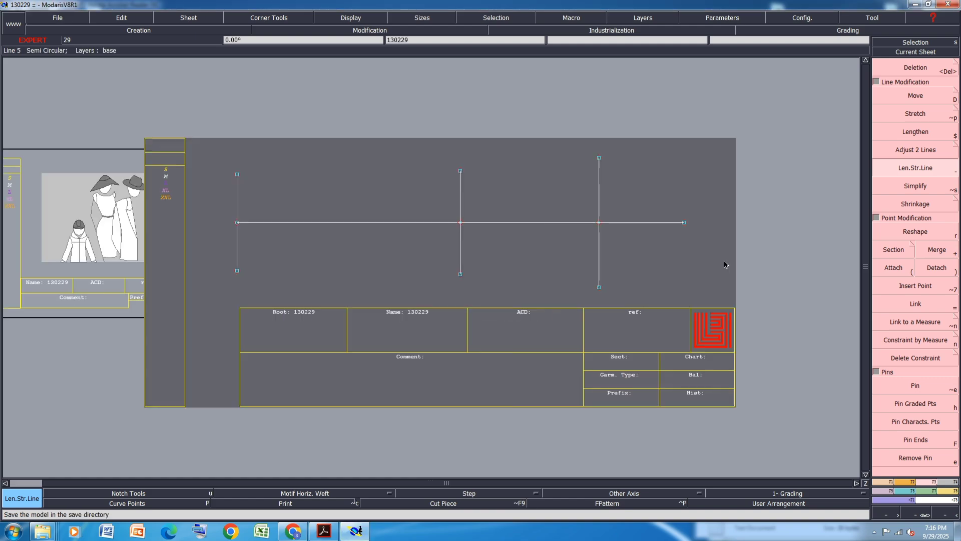
Highlight the size M value 29,3 for ½ Thigh at crotch inc. gusset and save the PDF
{"action": "left_click", "coordinate": [324, 531]}
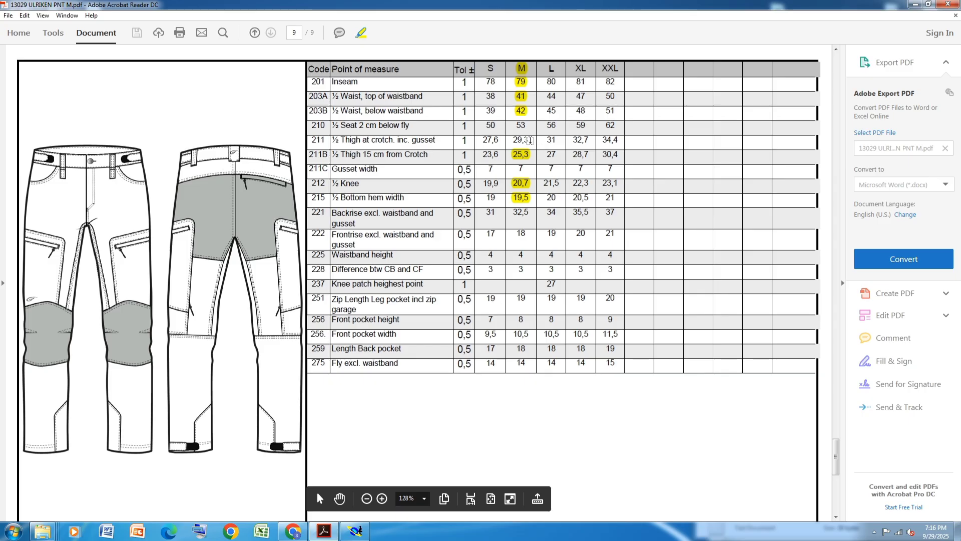
{"action": "left_click_drag", "start_coordinate": [529, 142], "coordinate": [510, 142]}
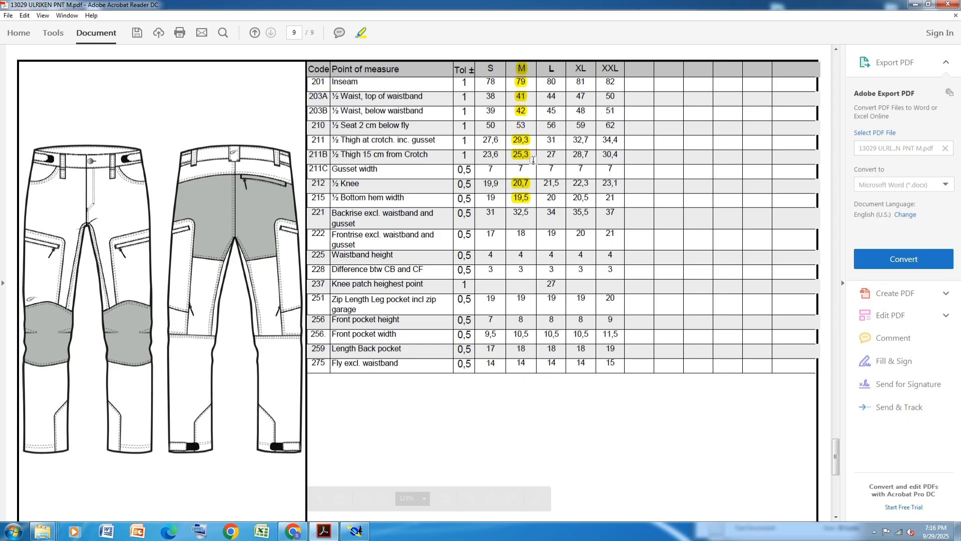
{"action": "key", "text": "ctrl+s"}
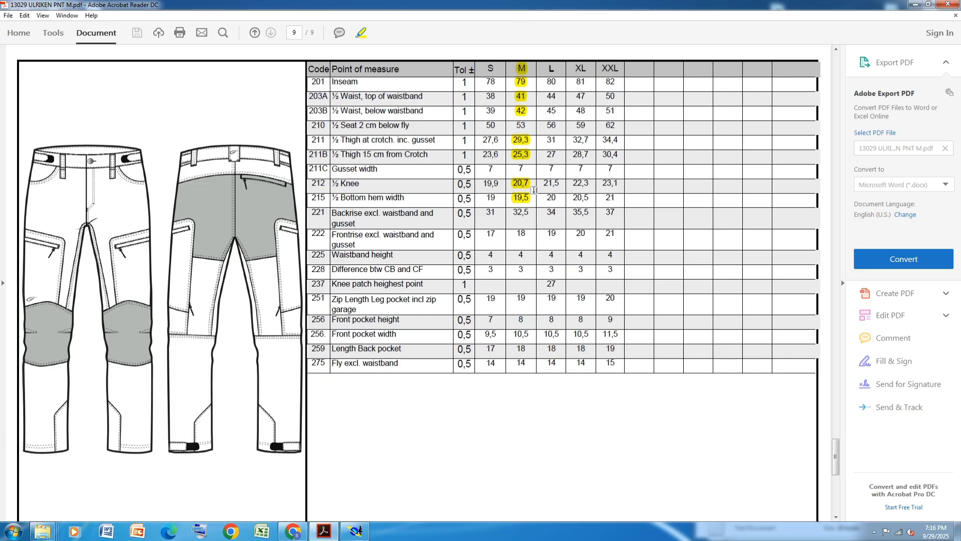
{"action": "left_click", "coordinate": [355, 531]}
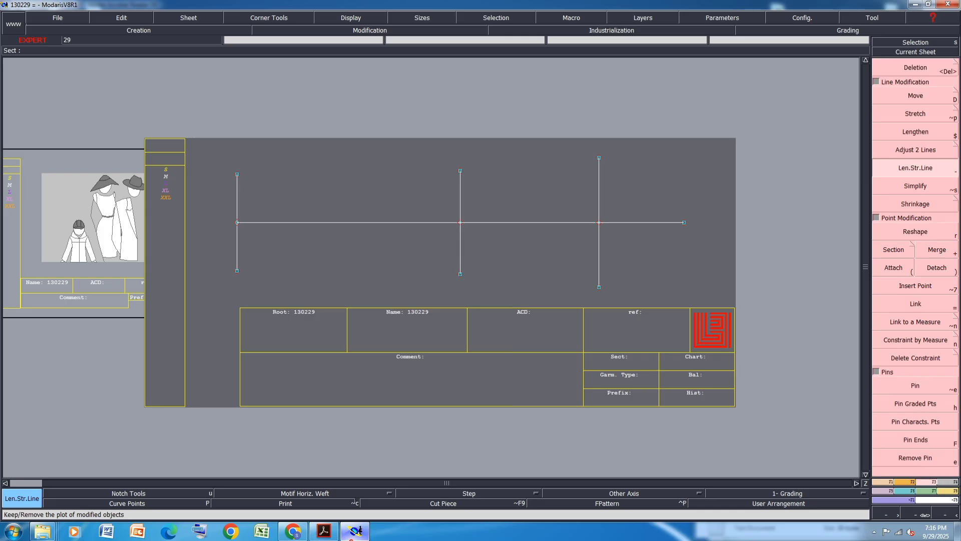
{"action": "left_click", "coordinate": [356, 530]}
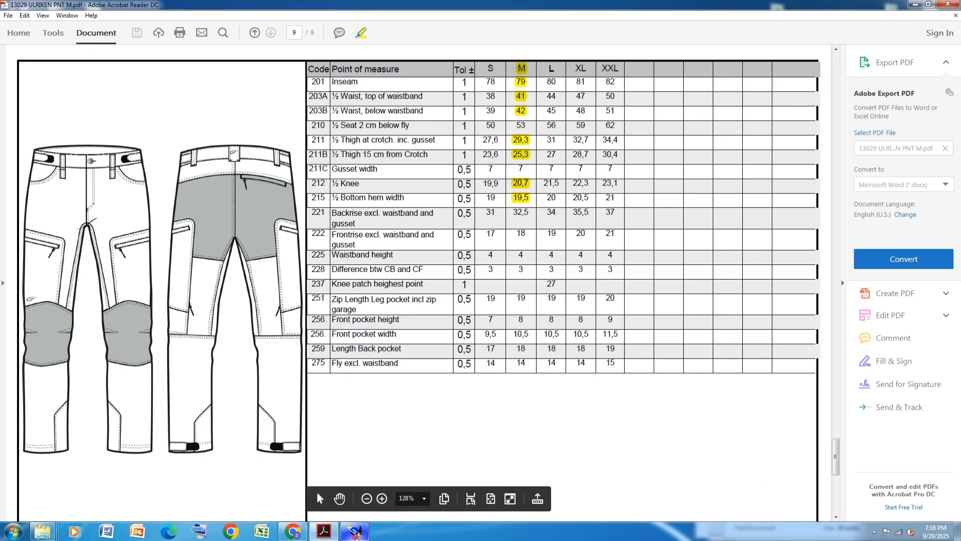
{"action": "left_click", "coordinate": [355, 534]}
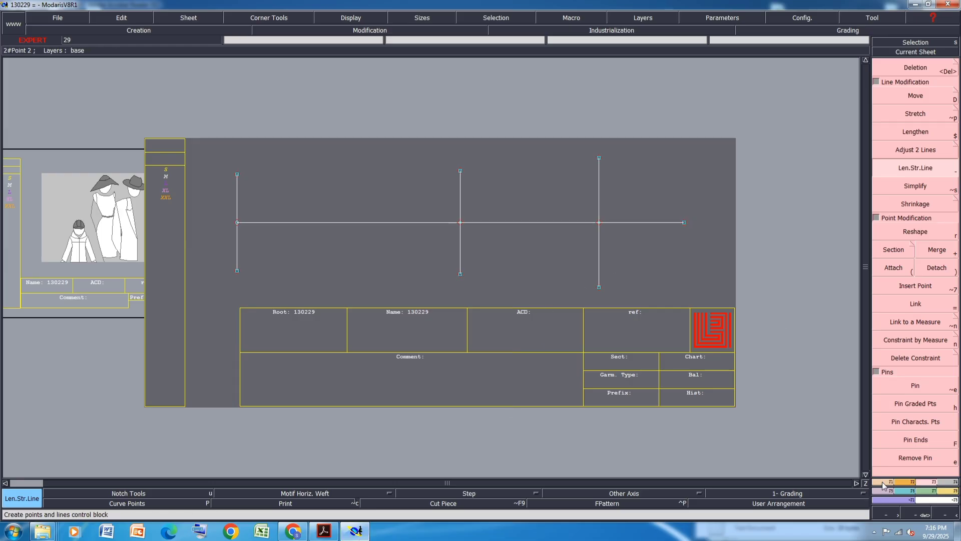
Draw a vertical straight line downward from the right end of the horizontal line
{"action": "key", "text": "F1"}
{"action": "left_click", "coordinate": [916, 267]}
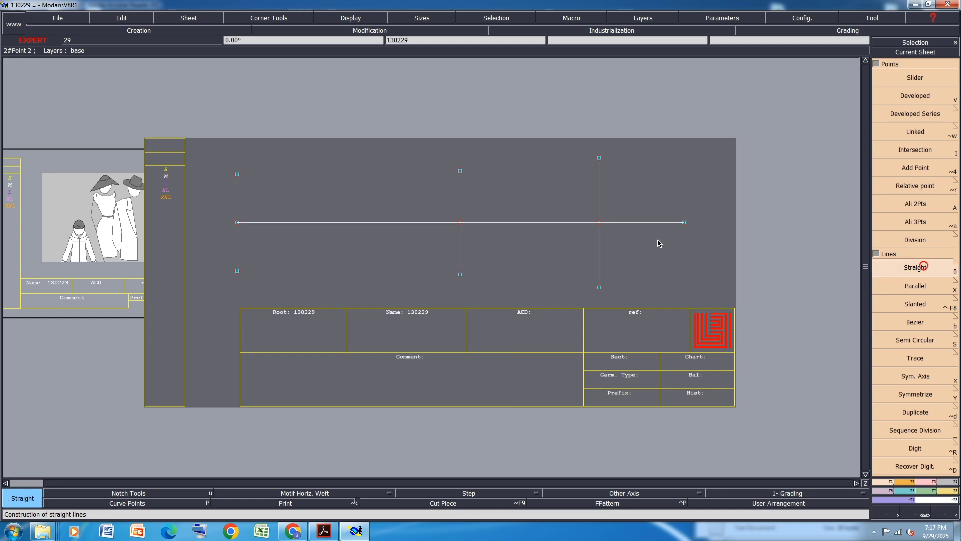
{"action": "left_click", "coordinate": [684, 223]}
{"action": "key", "text": "Down"}
{"action": "type", "text": "0"}
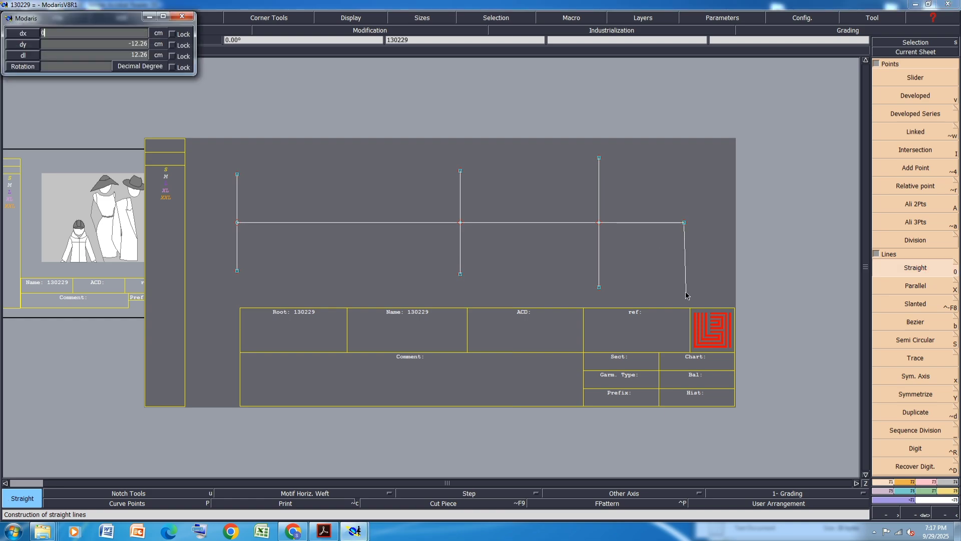
{"action": "key", "text": "Down"}
{"action": "key", "text": "BackSpace"}
{"action": "key", "text": "Return"}
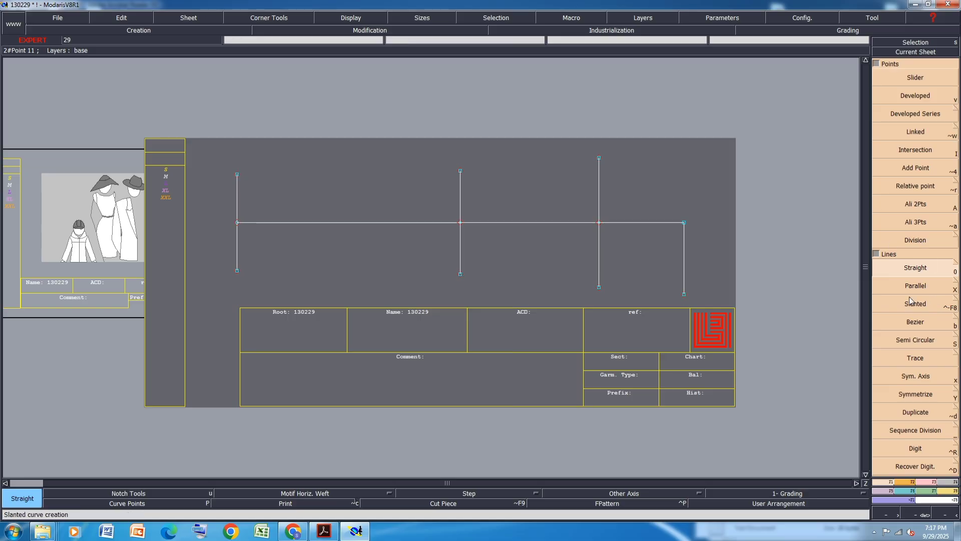
Extend the right-end vertical line above the horizontal line to 12.65 cm with Len.Str.Line
{"action": "key", "text": "l"}
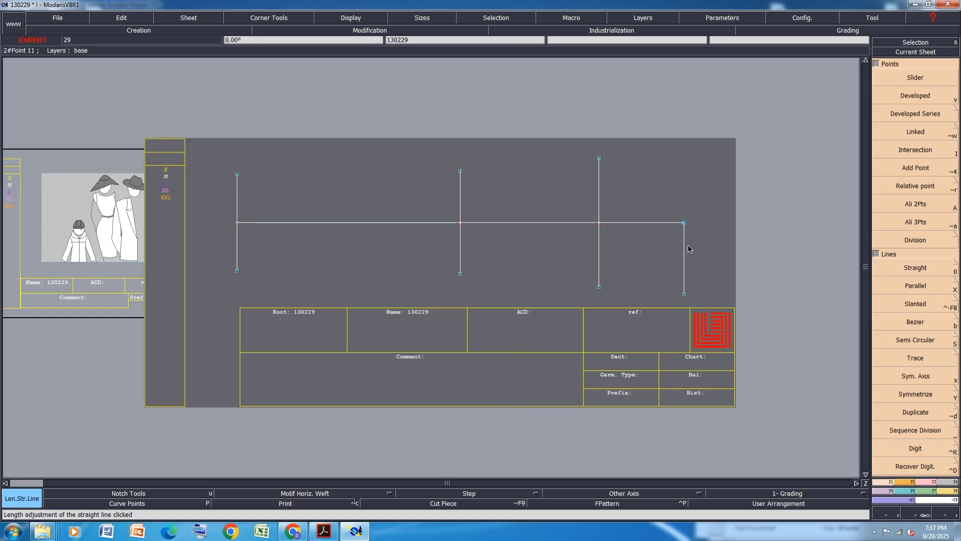
{"action": "left_click", "coordinate": [687, 215]}
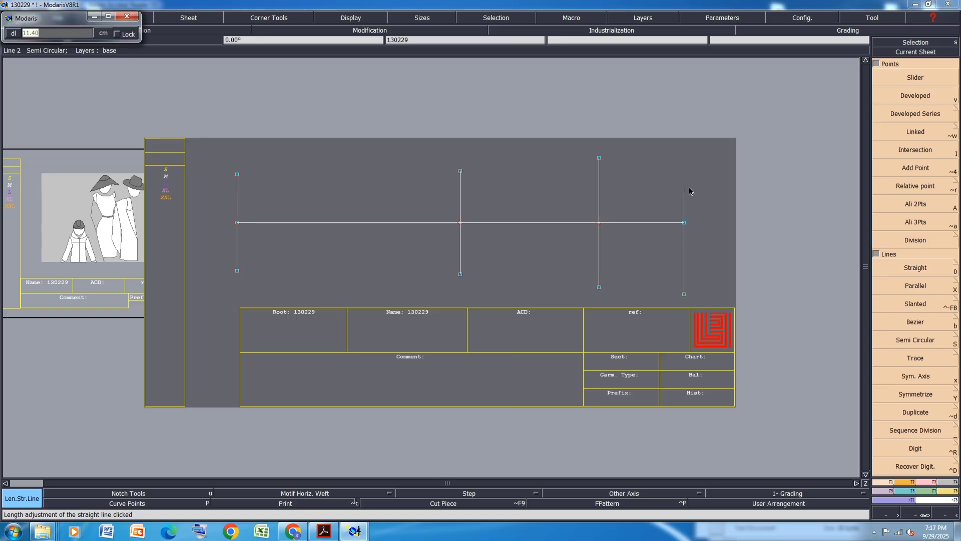
{"action": "type", "text": "12.65"}
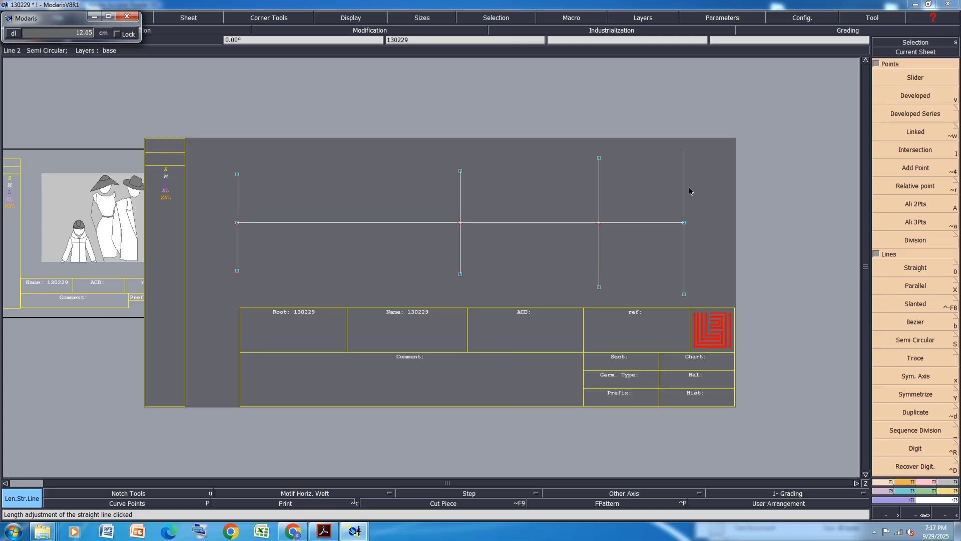
{"action": "key", "text": "Return"}
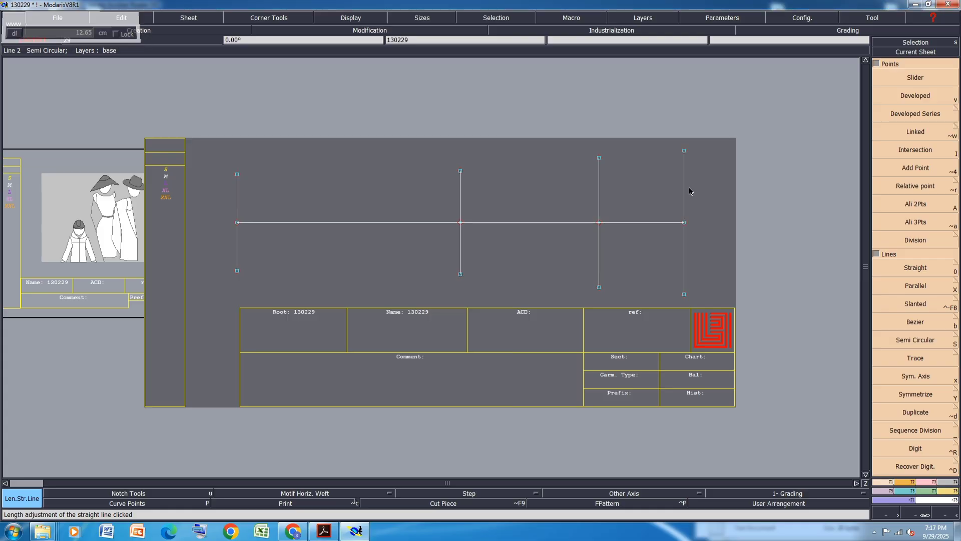
Move both end points of the right vertical line with a horizontal shift of 0 cm
{"action": "left_click", "coordinate": [931, 482]}
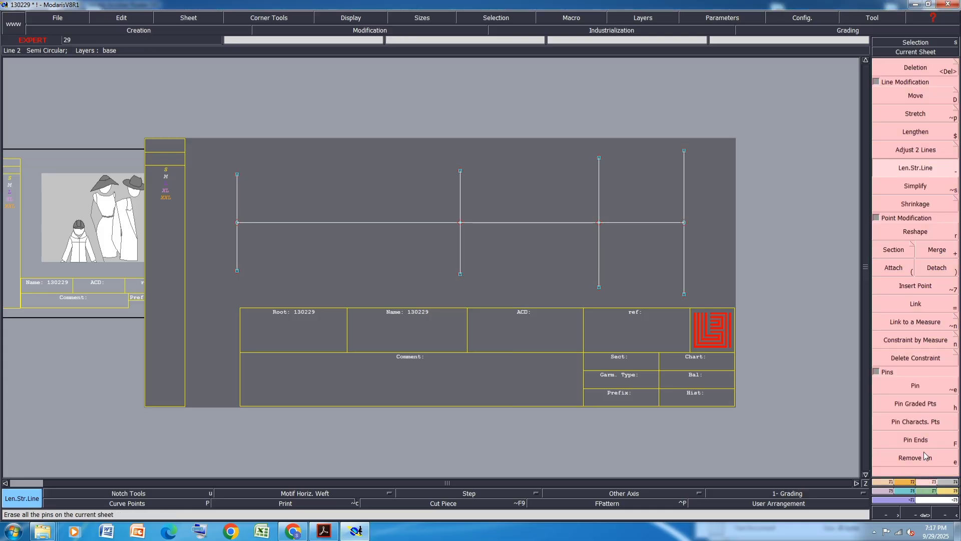
{"action": "left_click", "coordinate": [910, 94]}
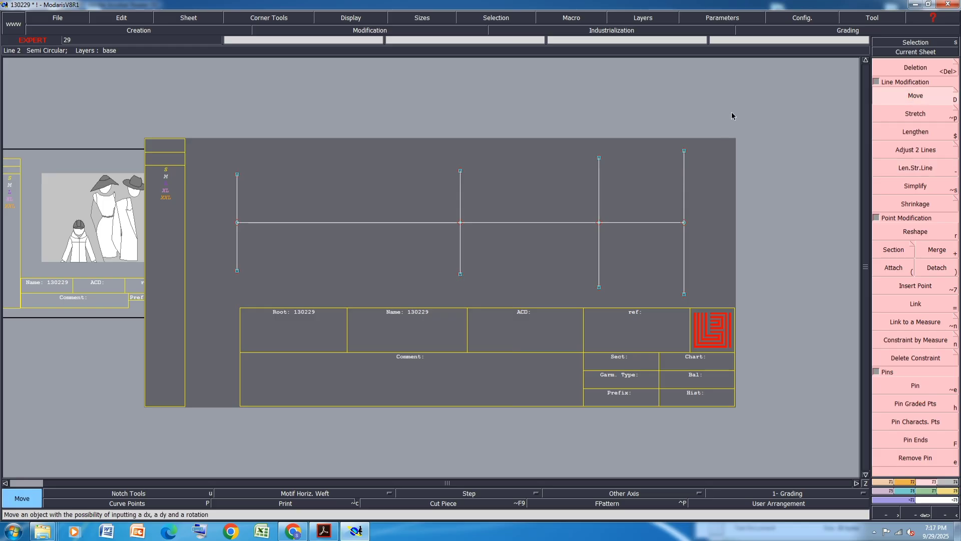
{"action": "left_click_drag", "start_coordinate": [700, 131], "coordinate": [646, 193], "text": "shift"}
{"action": "left_click_drag", "start_coordinate": [711, 268], "coordinate": [659, 324], "text": "shift"}
{"action": "left_click", "coordinate": [686, 299]}
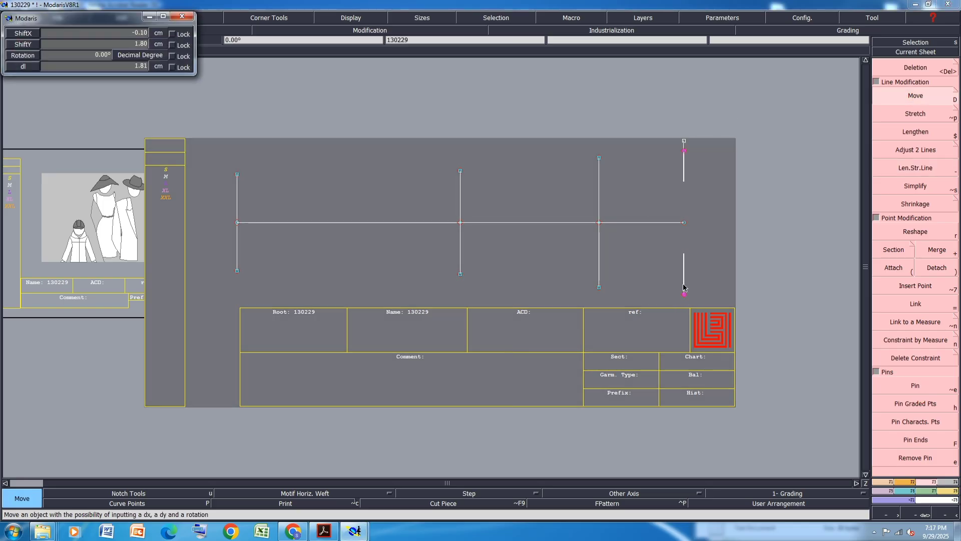
{"action": "type", "text": "0"}
{"action": "key", "text": "Return"}
{"action": "left_click", "coordinate": [684, 286]}
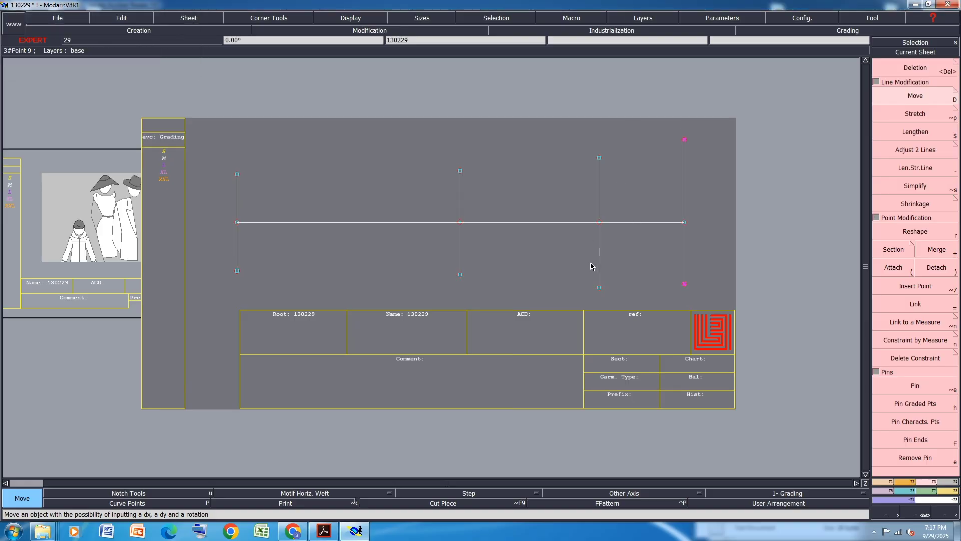
Try to move the third vertical line's bottom end point with ShiftX 0 and ShiftY 1 cm
{"action": "left_click", "coordinate": [591, 294]}
{"action": "left_click", "coordinate": [599, 289]}
{"action": "key", "text": "Down"}
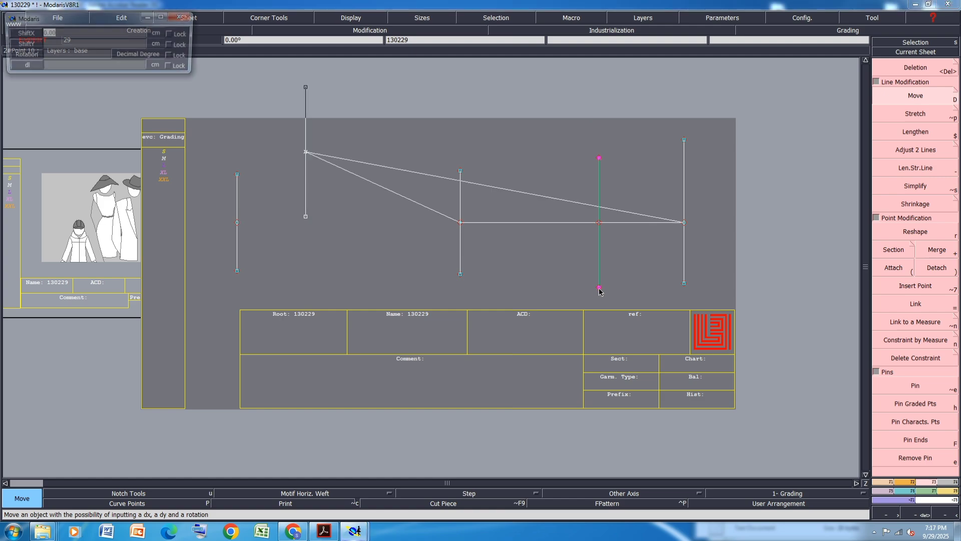
{"action": "type", "text": "0"}
{"action": "key", "text": "Return"}
{"action": "type", "text": "1"}
{"action": "key", "text": "Return"}
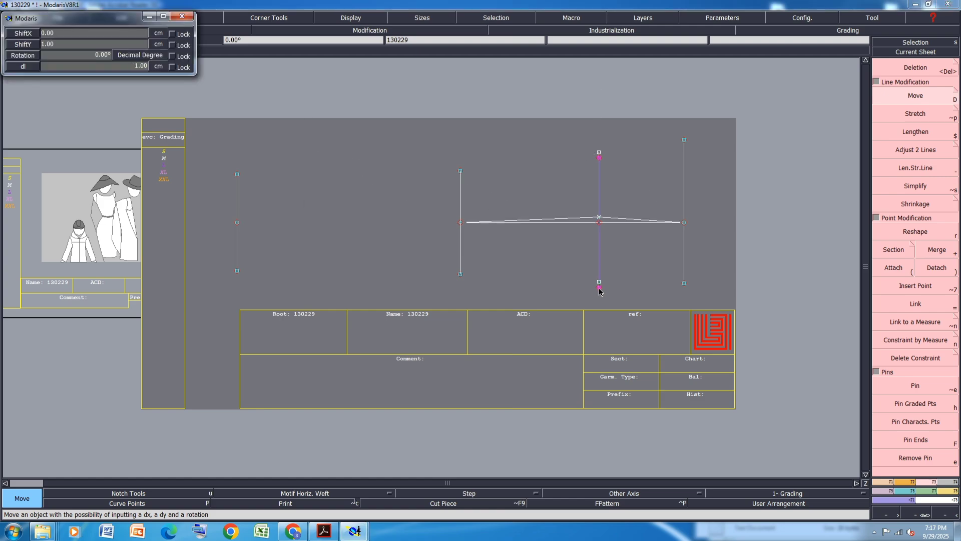
{"action": "left_click", "coordinate": [601, 292]}
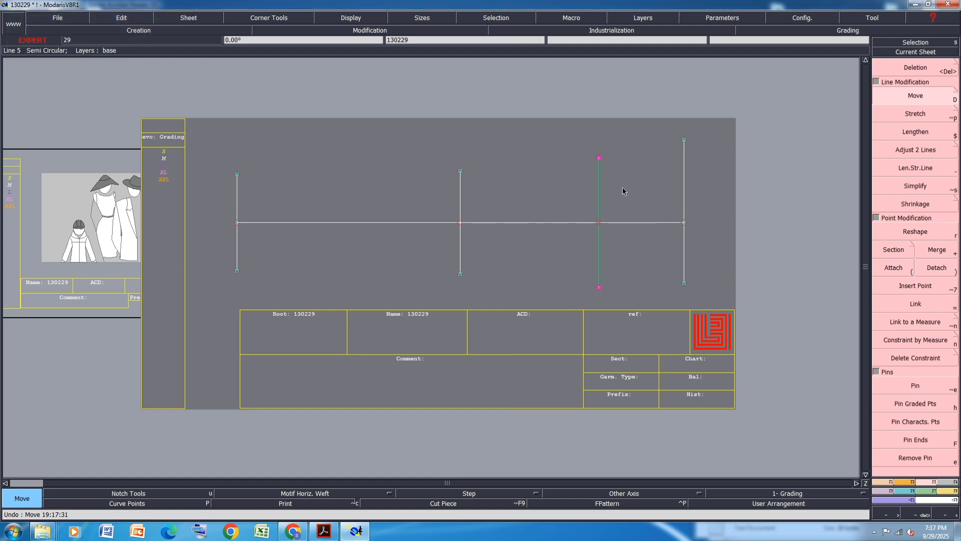
Move the third vertical line's bottom end point up by about 1.26 cm, keeping ShiftX at 0
{"action": "left_click", "coordinate": [599, 289]}
{"action": "key", "text": "Escape"}
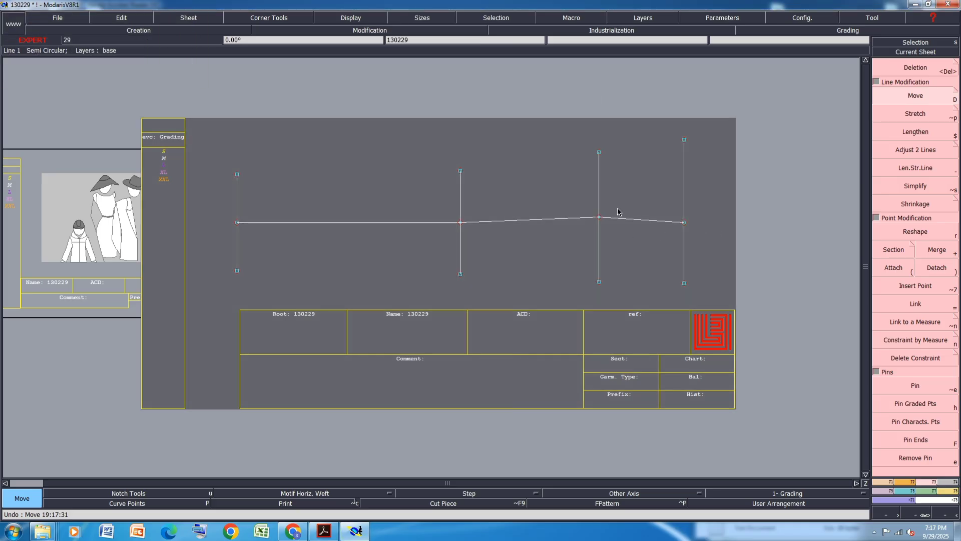
{"action": "left_click", "coordinate": [619, 212]}
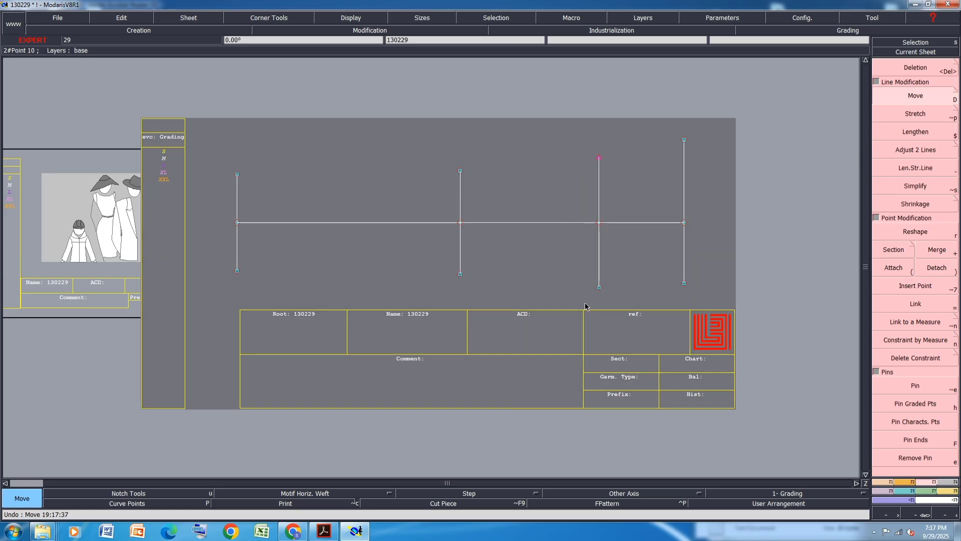
{"action": "left_click", "coordinate": [598, 290]}
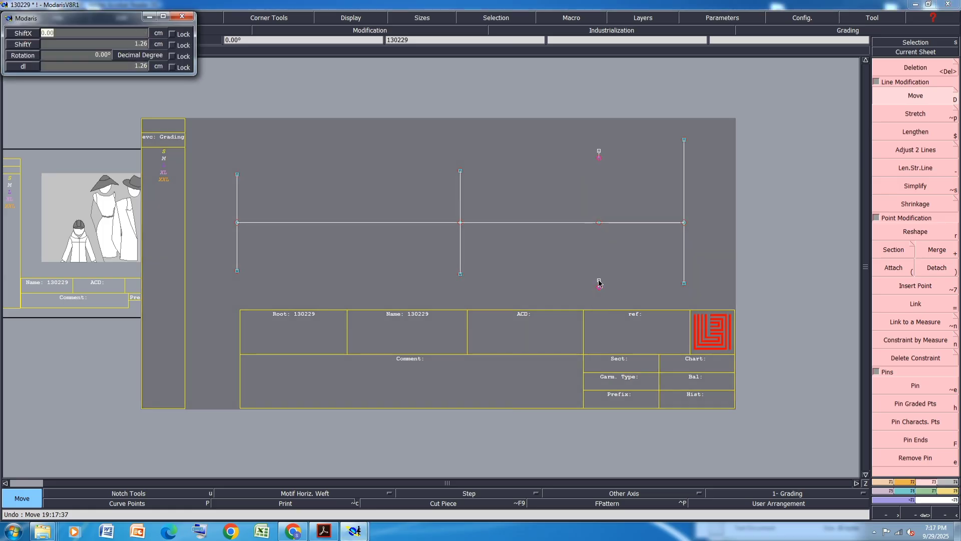
{"action": "left_click", "coordinate": [599, 281]}
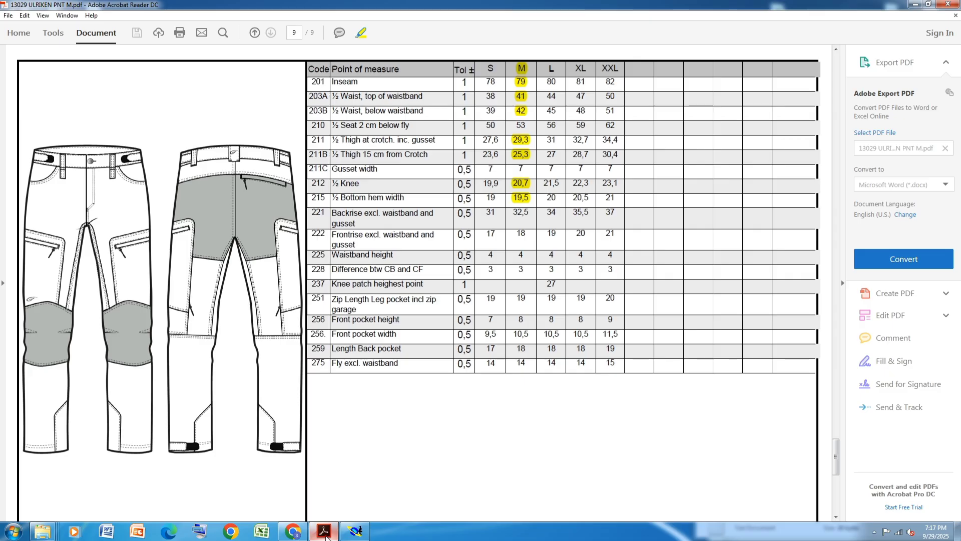
Consult the measurements in the PDF size chart, then return to the pattern
{"action": "left_click", "coordinate": [324, 532]}
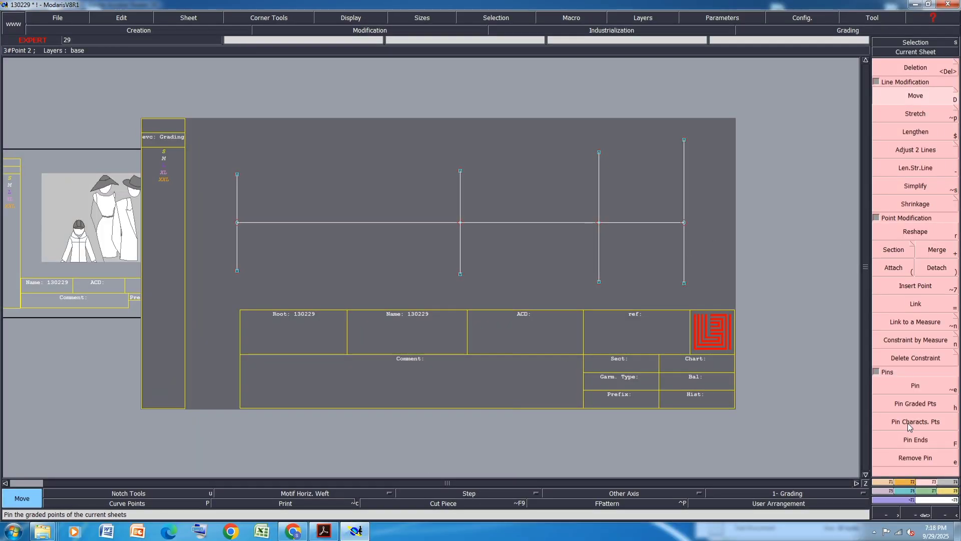
{"action": "key", "text": "F1"}
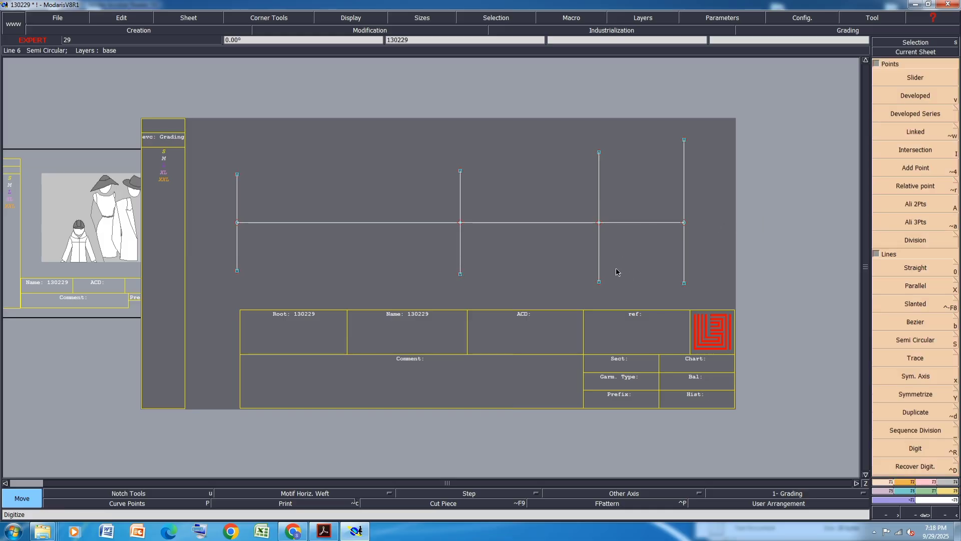
{"action": "left_click", "coordinate": [323, 532]}
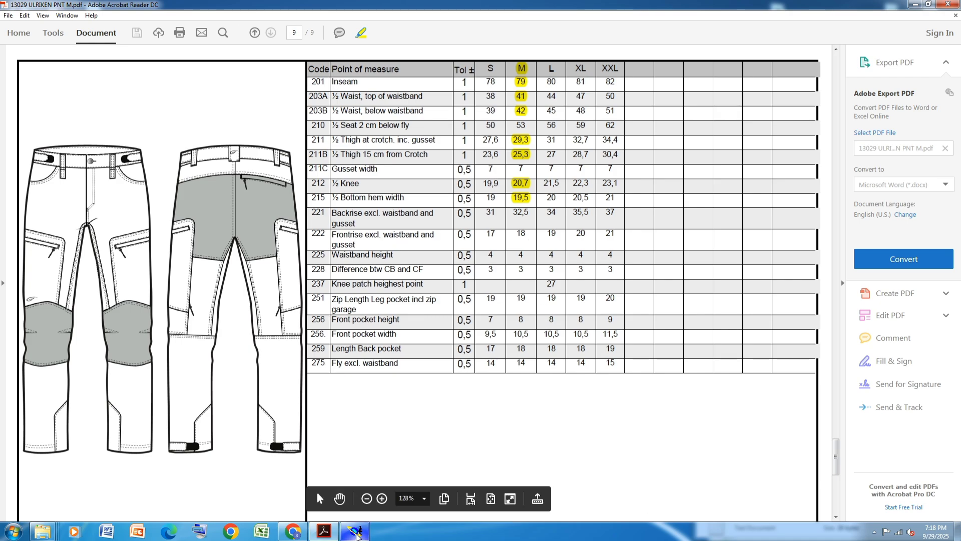
{"action": "left_click", "coordinate": [356, 530]}
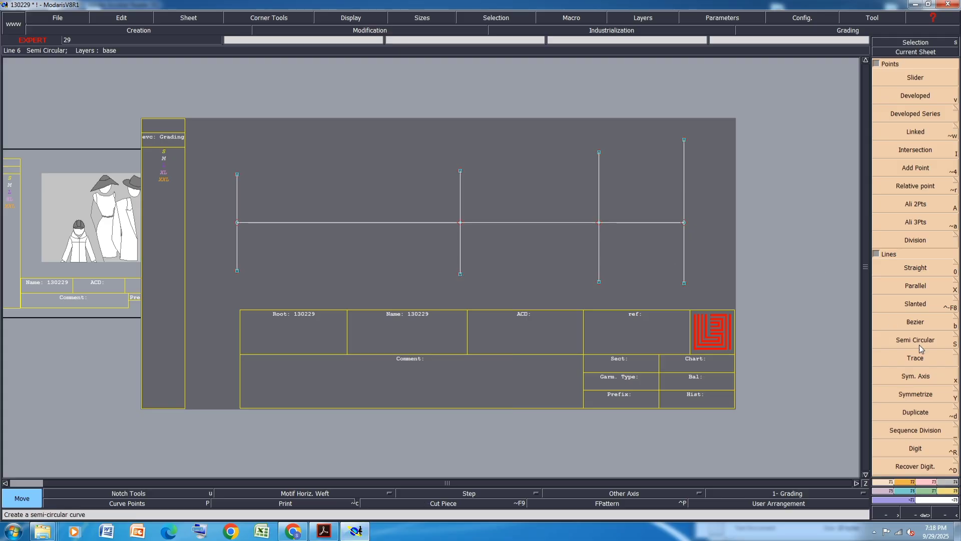
{"action": "key", "text": "shift+x"}
{"action": "left_click", "coordinate": [687, 202]}
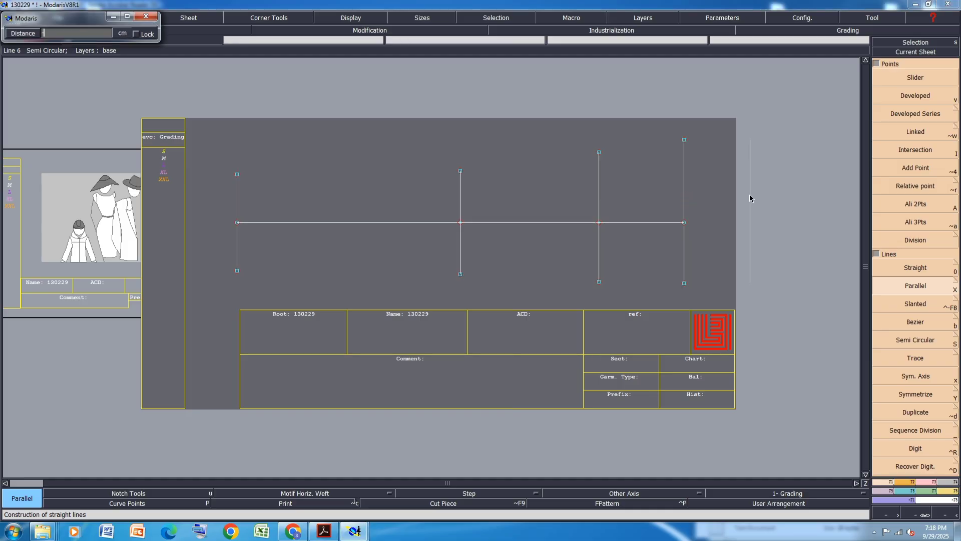
{"action": "key", "text": "Return"}
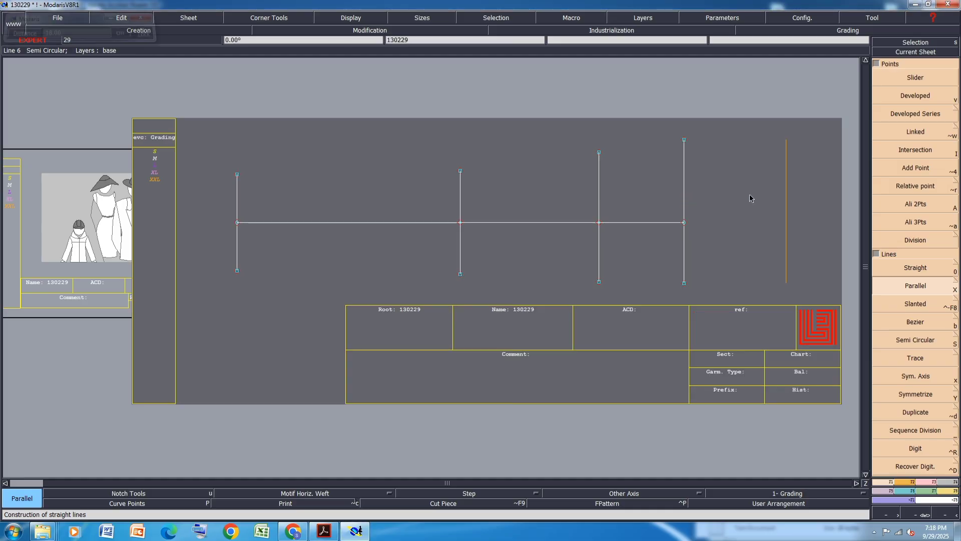
{"action": "left_click", "coordinate": [954, 285]}
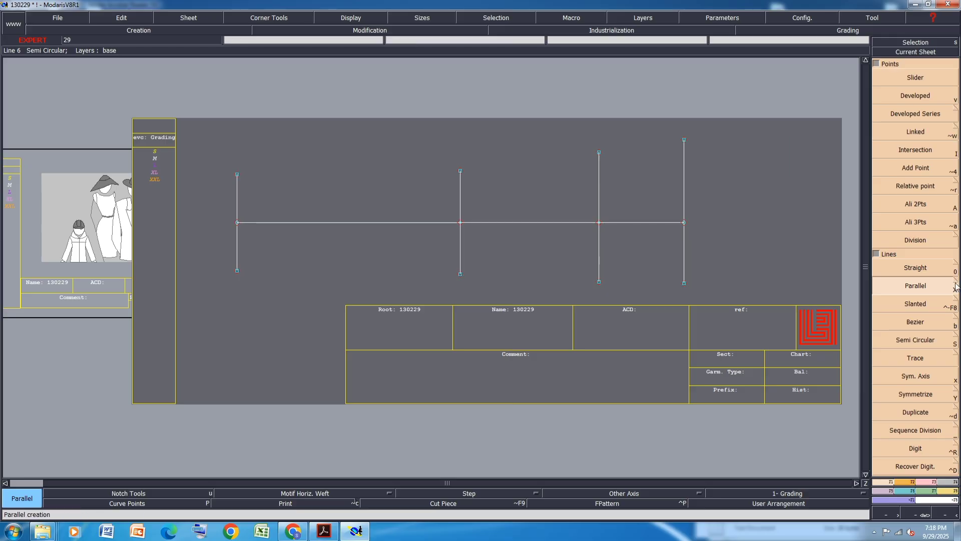
{"action": "left_click", "coordinate": [25, 49]}
{"action": "left_click", "coordinate": [28, 41]}
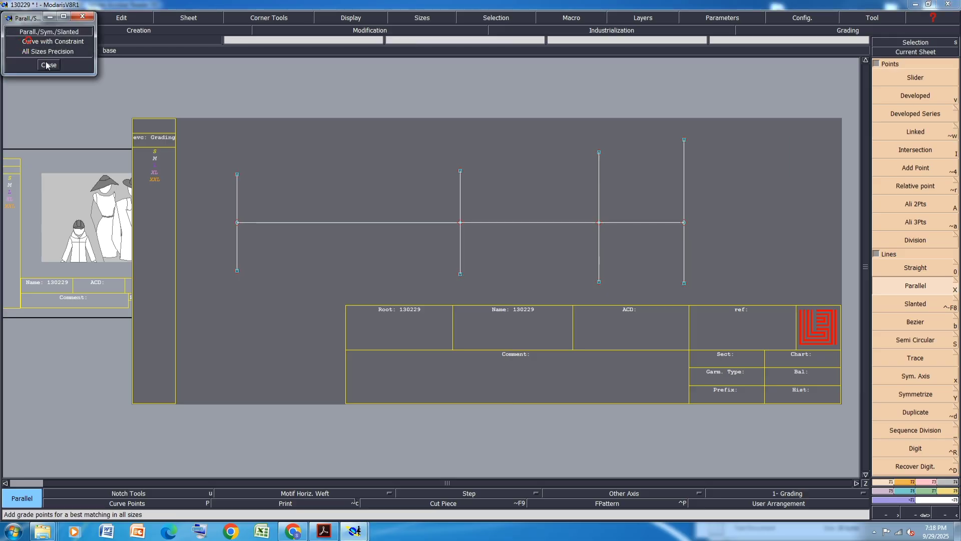
{"action": "left_click", "coordinate": [48, 65]}
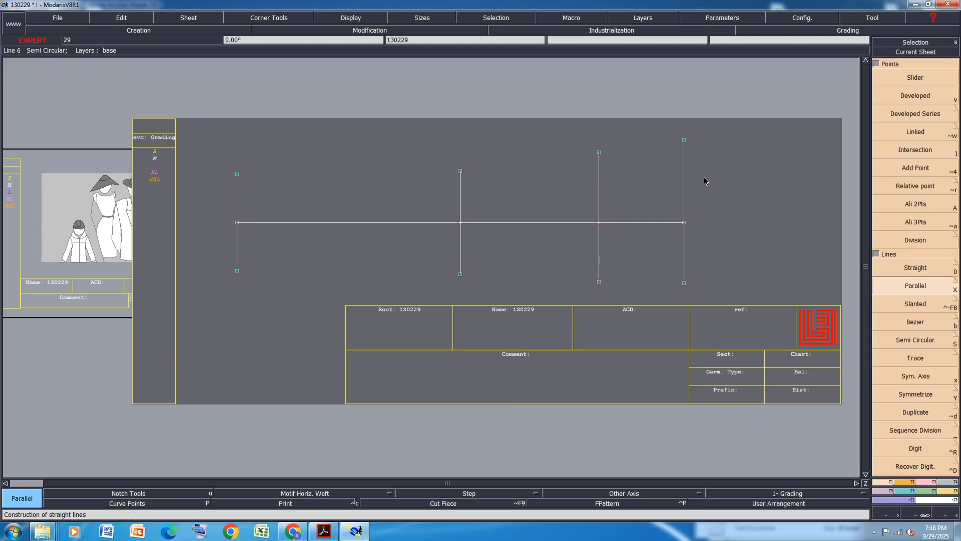
Create a parallel line to the rightmost vertical line at a distance of -18 cm
{"action": "left_click", "coordinate": [684, 187]}
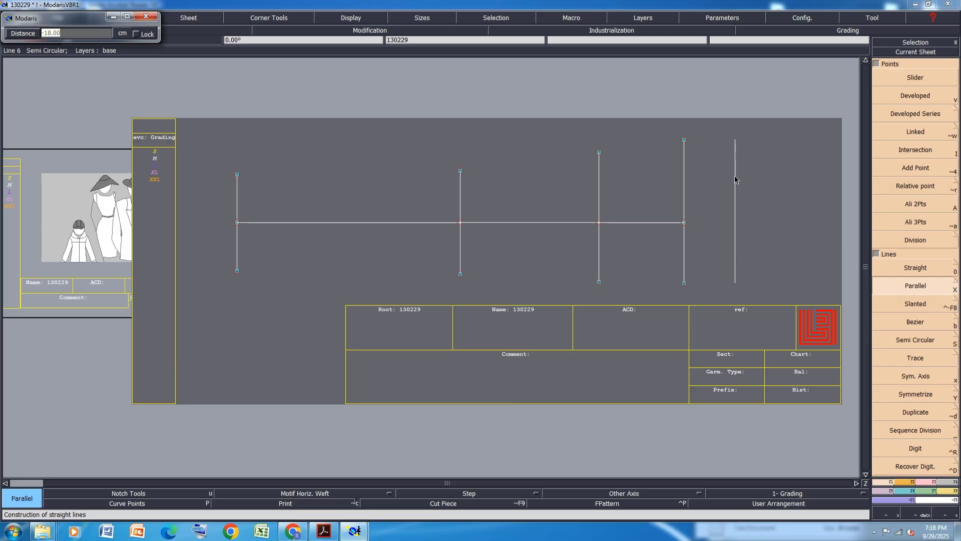
{"action": "type", "text": "-18"}
{"action": "key", "text": "Return"}
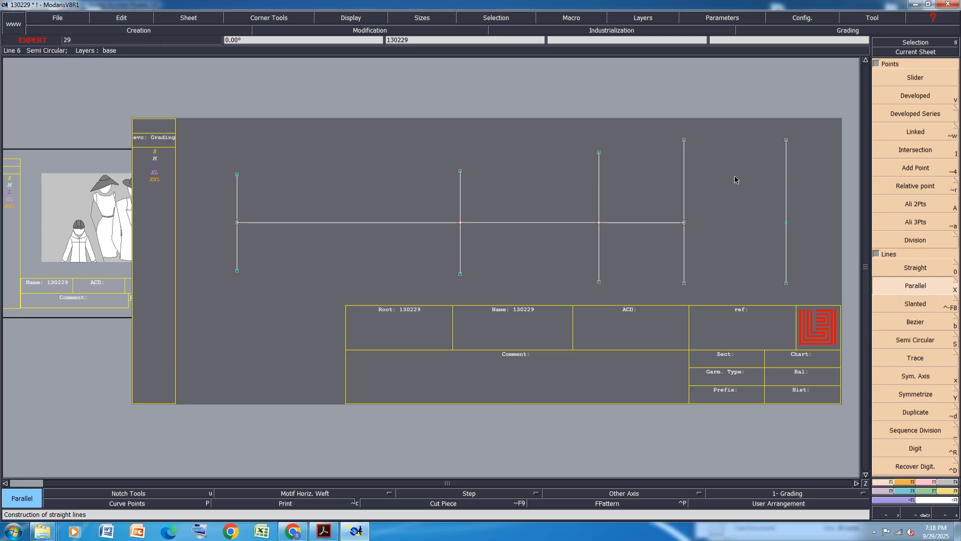
Save the model
{"action": "scroll", "coordinate": [571, 206], "scroll_direction": "down", "scroll_amount": 1}
{"action": "key", "text": "ctrl+i"}
{"action": "key", "text": "ctrl+i"}
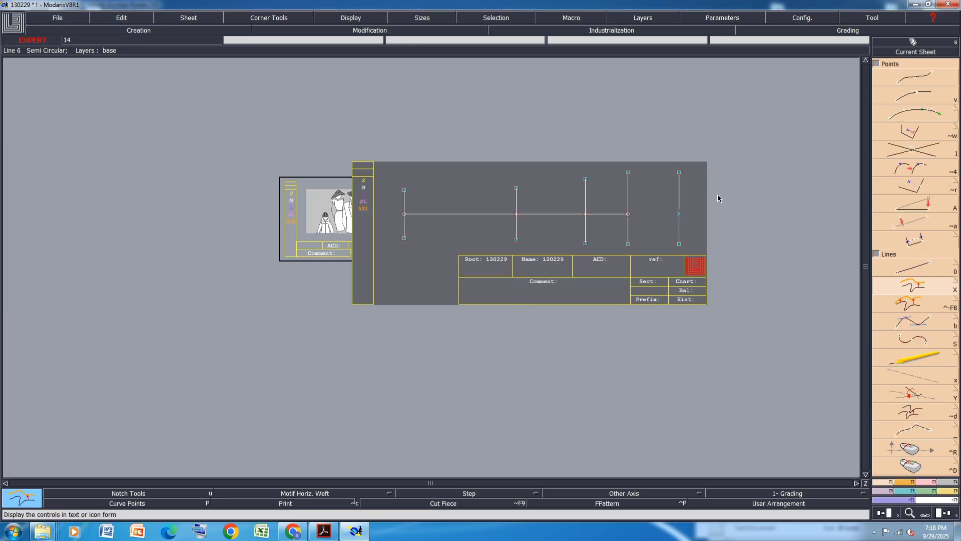
{"action": "key", "text": "ctrl+s"}
Create a parallel line 16 cm from the new rightmost vertical line, toward the horizontal line
{"action": "left_click", "coordinate": [423, 325]}
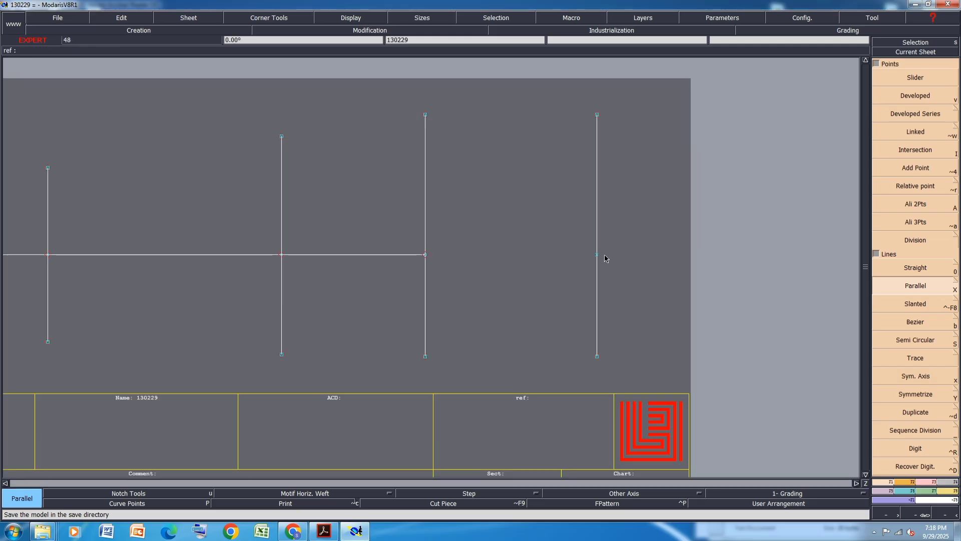
{"action": "left_click", "coordinate": [596, 285]}
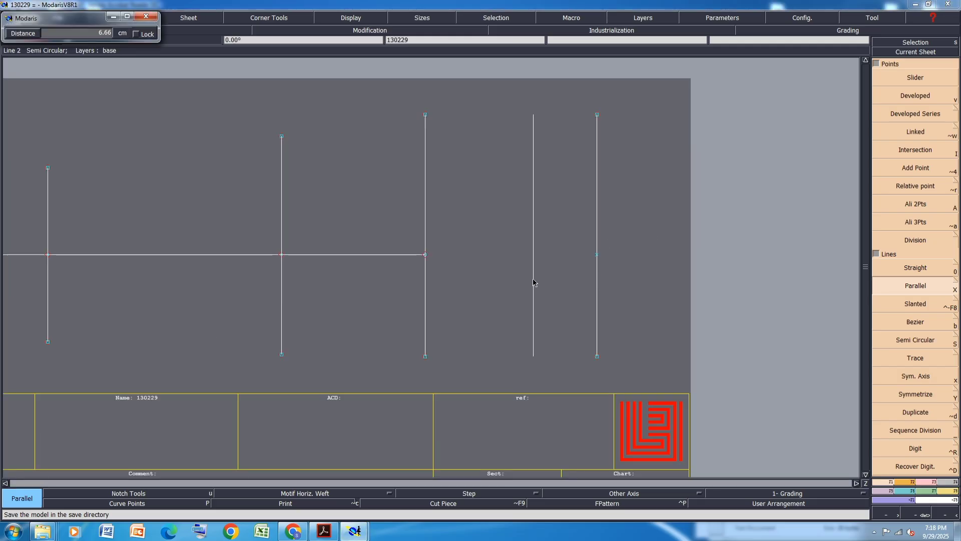
{"action": "type", "text": "16"}
{"action": "key", "text": "Return"}
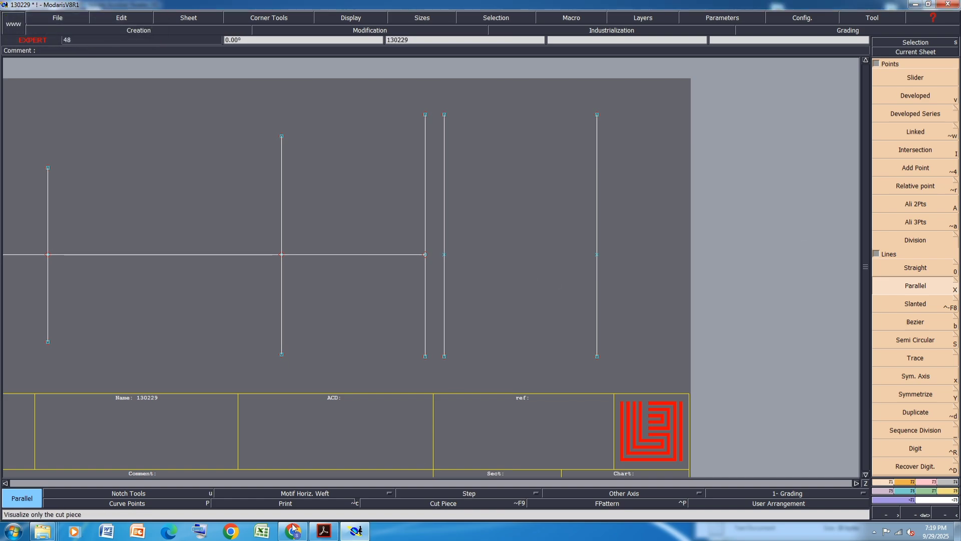
Browse through the ULRIKEN PDF pages to review the style details and size chart
{"action": "left_click", "coordinate": [323, 531]}
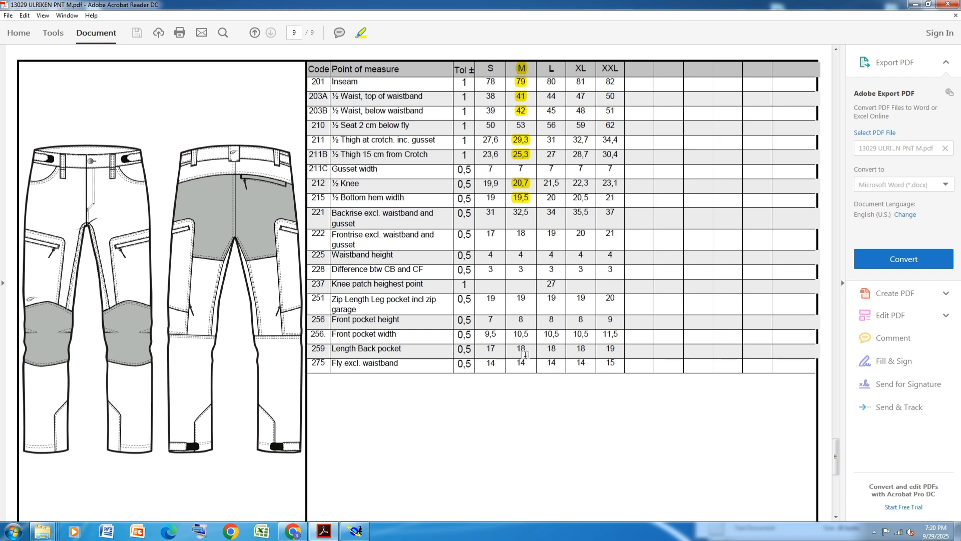
{"action": "scroll", "coordinate": [526, 355], "scroll_direction": "down", "scroll_amount": 2, "text": "ctrl"}
{"action": "scroll", "coordinate": [525, 354], "scroll_direction": "up", "scroll_amount": 1}
{"action": "scroll", "coordinate": [525, 354], "scroll_direction": "down", "scroll_amount": 1}
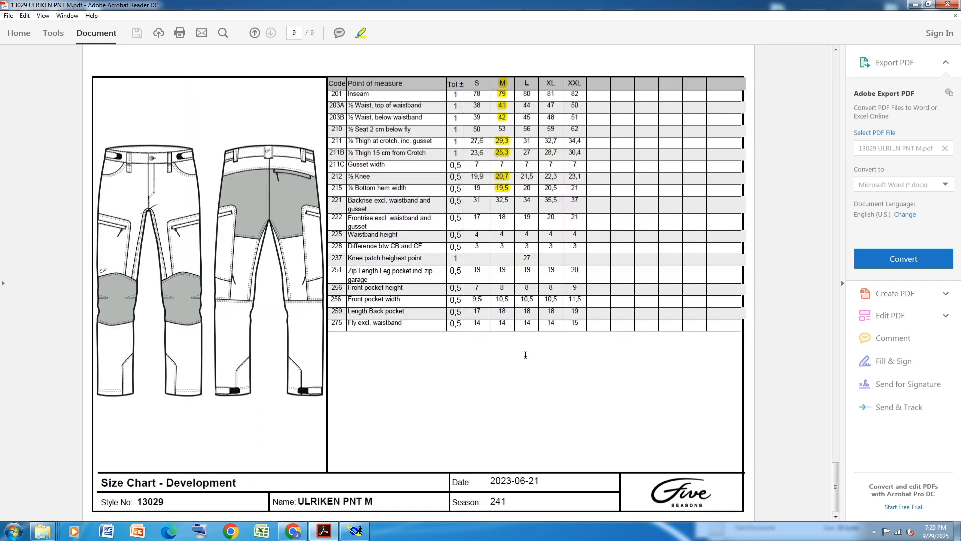
{"action": "scroll", "coordinate": [526, 355], "scroll_direction": "up", "scroll_amount": 2}
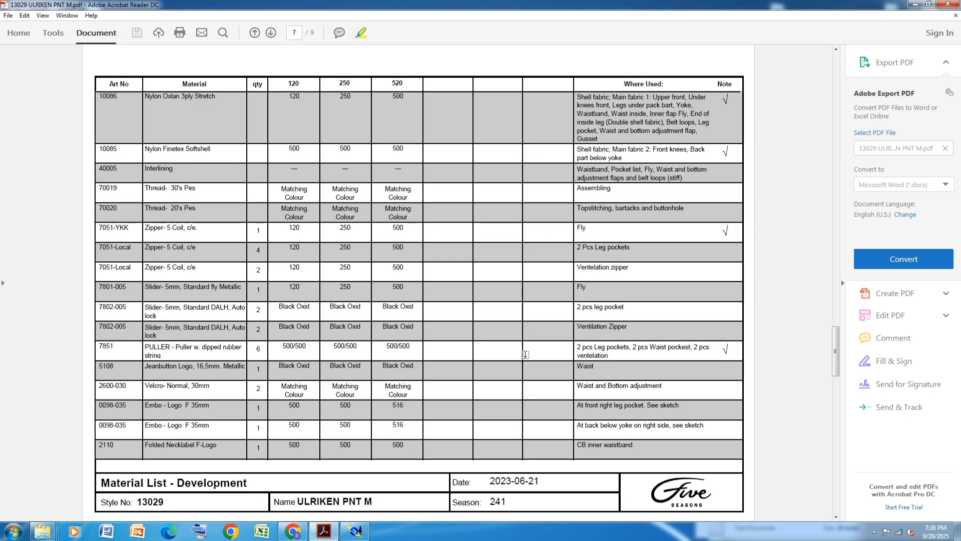
{"action": "scroll", "coordinate": [525, 355], "scroll_direction": "up", "scroll_amount": 1}
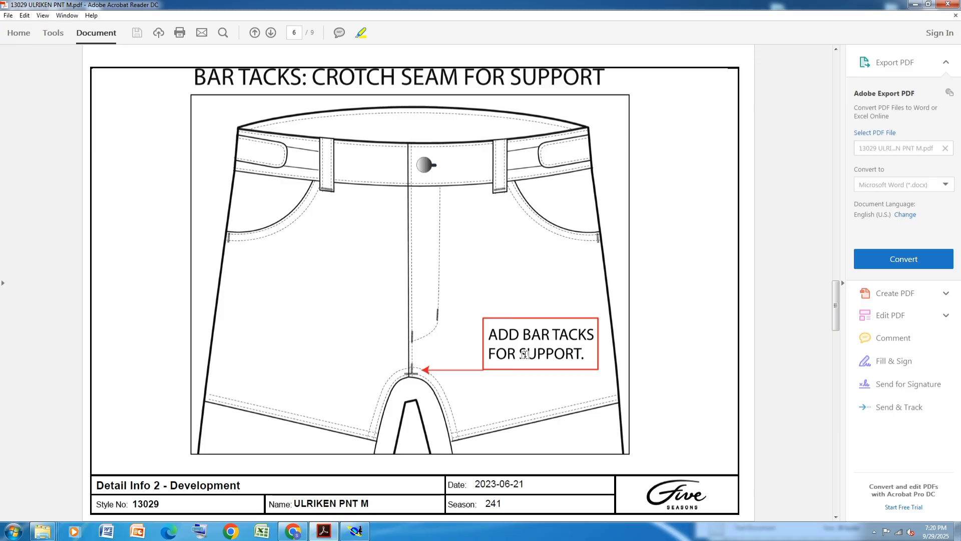
{"action": "scroll", "coordinate": [525, 354], "scroll_direction": "up", "scroll_amount": 1}
{"action": "scroll", "coordinate": [525, 354], "scroll_direction": "up", "scroll_amount": 1}
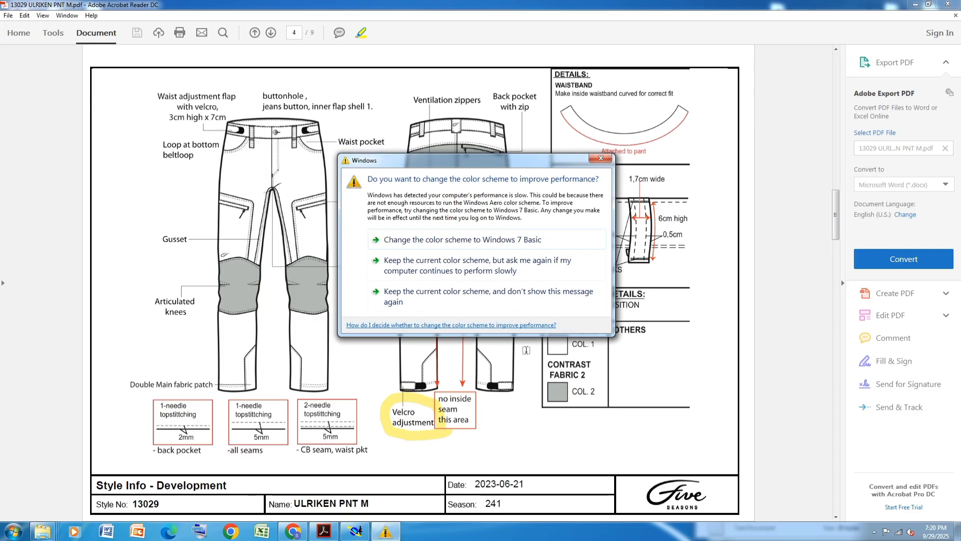
{"action": "left_click", "coordinate": [601, 159]}
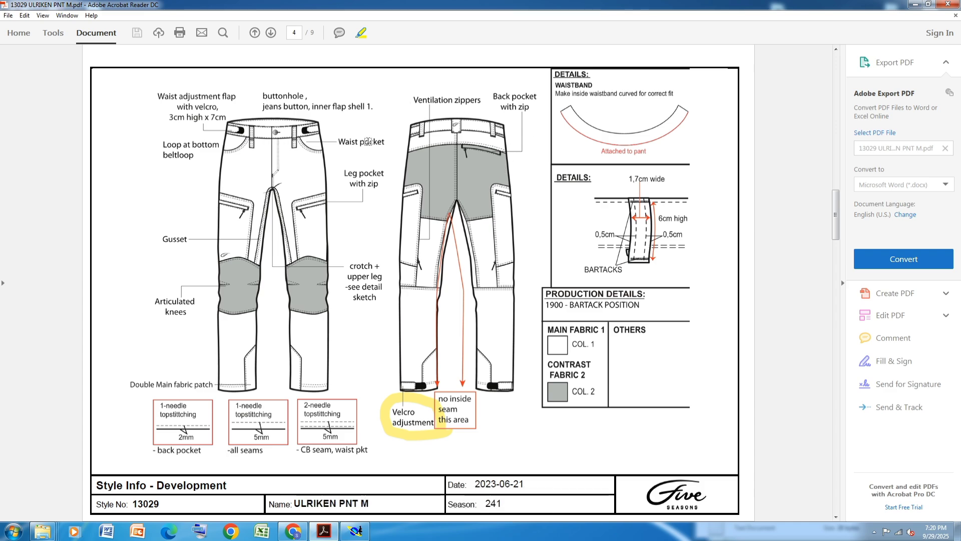
{"action": "scroll", "coordinate": [368, 142], "scroll_direction": "down", "scroll_amount": 2}
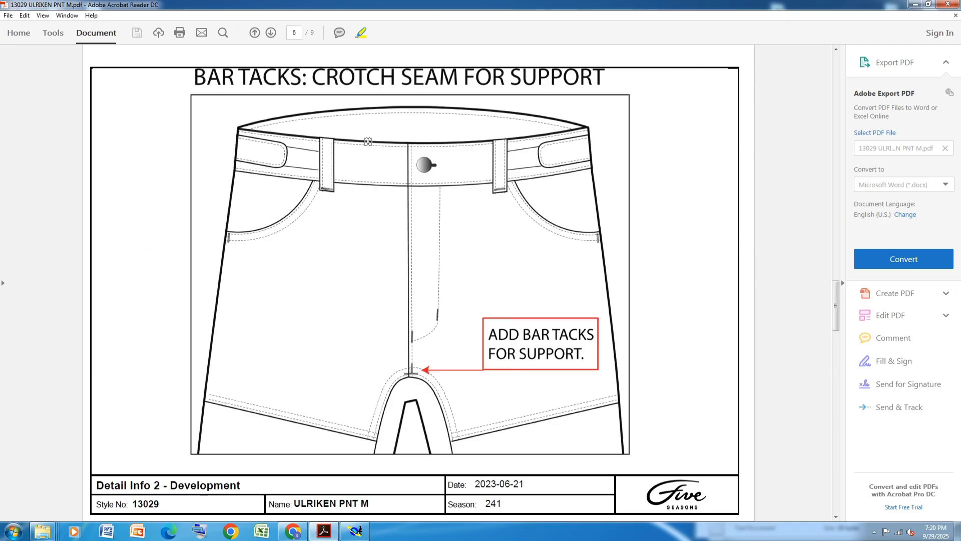
{"action": "scroll", "coordinate": [368, 141], "scroll_direction": "up", "scroll_amount": 3}
{"action": "scroll", "coordinate": [368, 142], "scroll_direction": "up", "scroll_amount": 1}
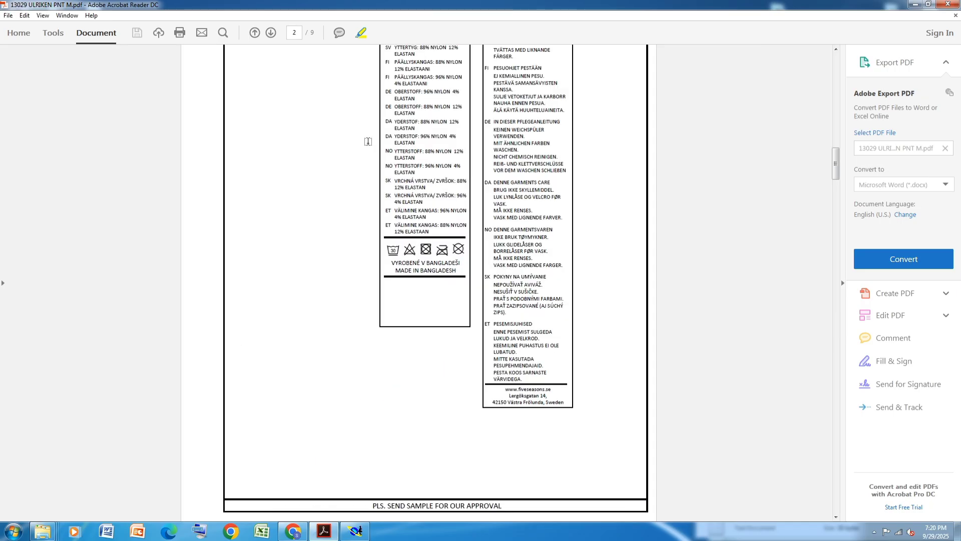
{"action": "scroll", "coordinate": [368, 141], "scroll_direction": "down", "scroll_amount": 1}
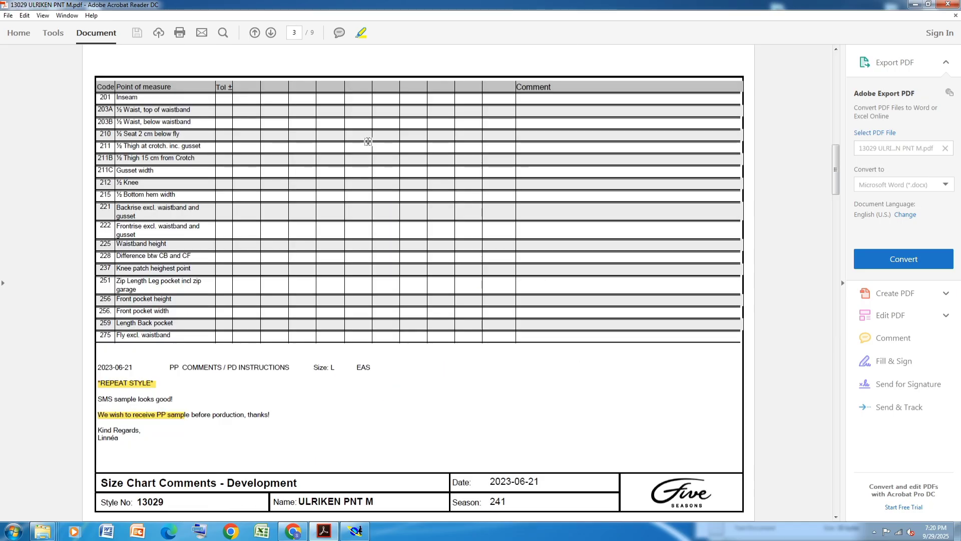
{"action": "scroll", "coordinate": [368, 141], "scroll_direction": "up", "scroll_amount": 1}
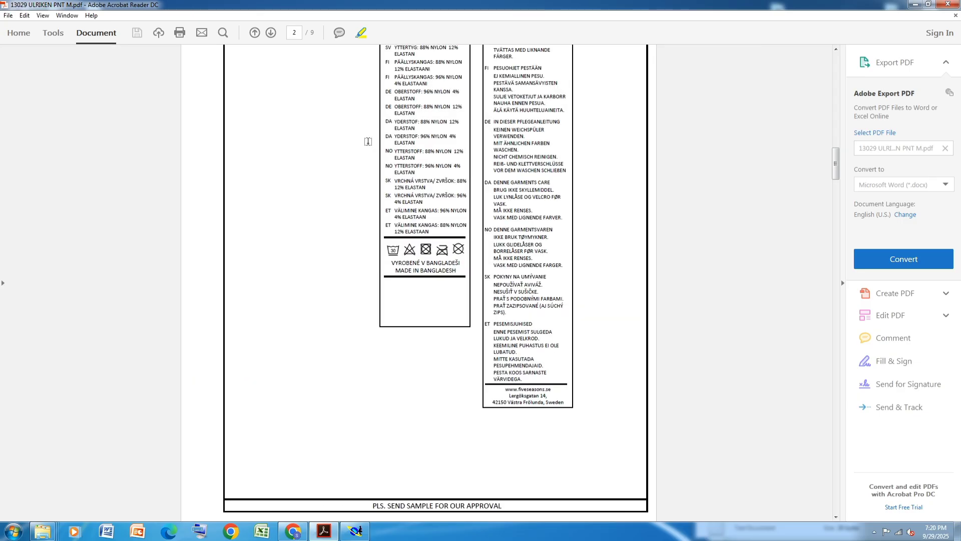
{"action": "scroll", "coordinate": [368, 142], "scroll_direction": "up", "scroll_amount": 3}
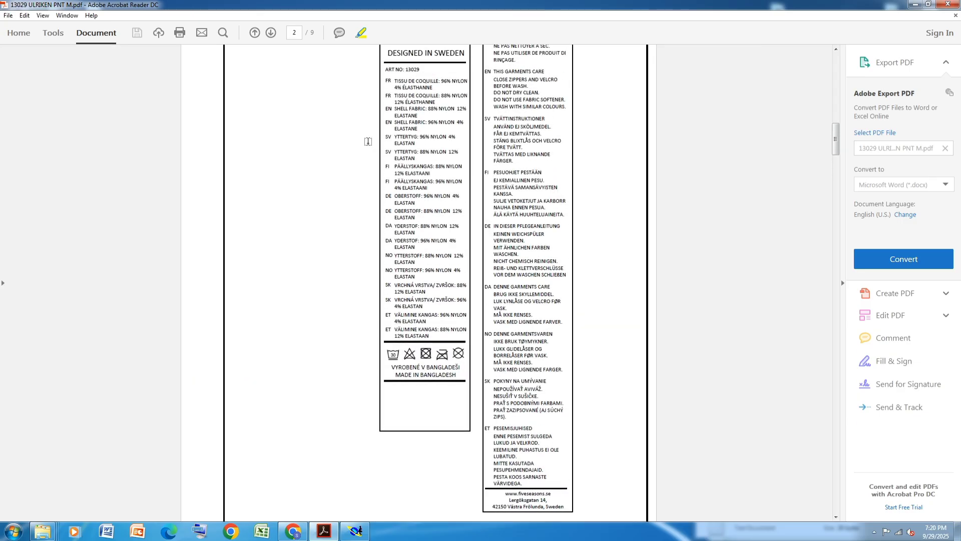
{"action": "scroll", "coordinate": [368, 142], "scroll_direction": "up", "scroll_amount": 6}
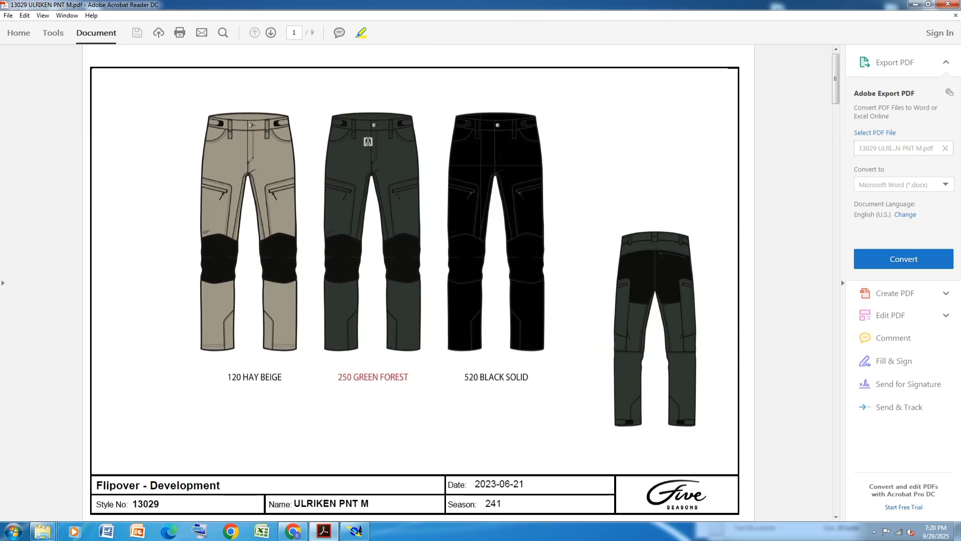
{"action": "scroll", "coordinate": [368, 142], "scroll_direction": "down", "scroll_amount": 5}
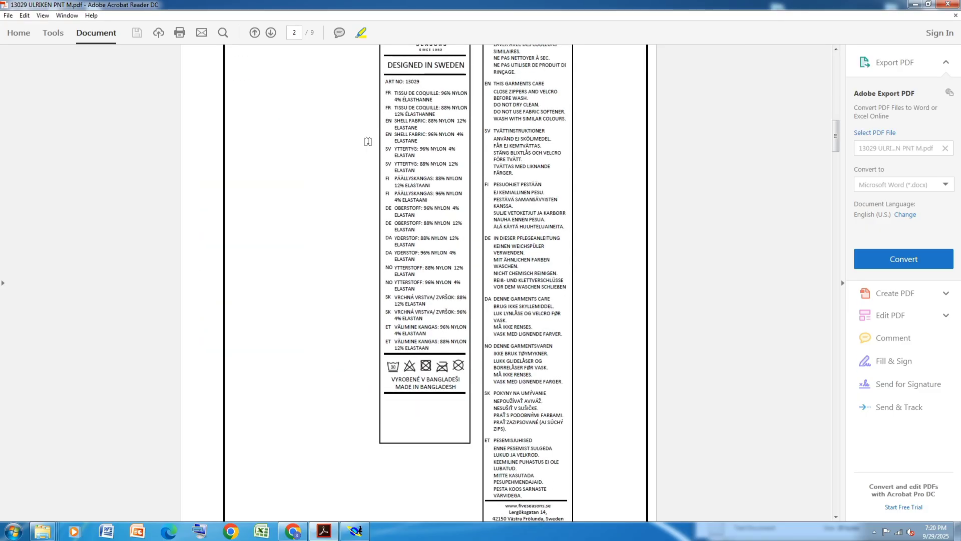
{"action": "scroll", "coordinate": [368, 142], "scroll_direction": "down", "scroll_amount": 10}
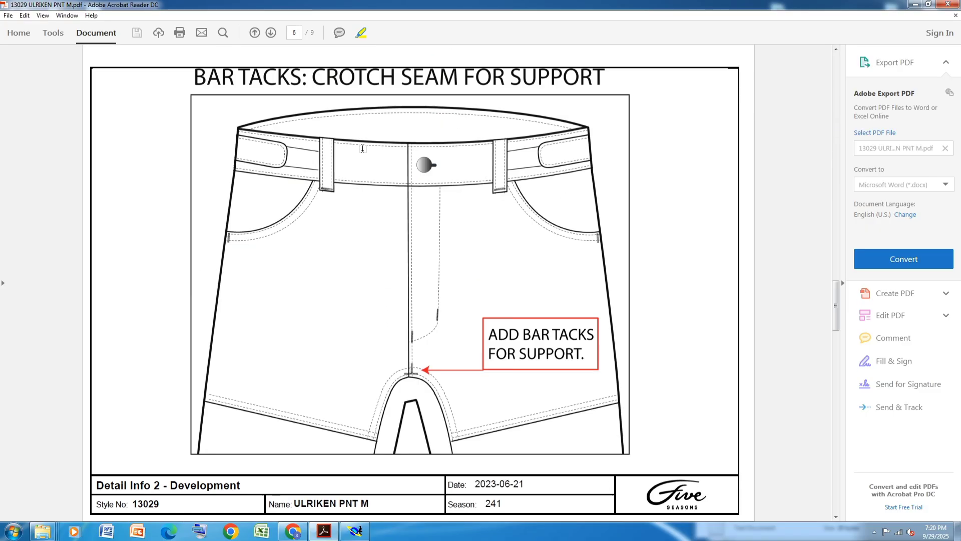
{"action": "scroll", "coordinate": [362, 149], "scroll_direction": "down", "scroll_amount": 5}
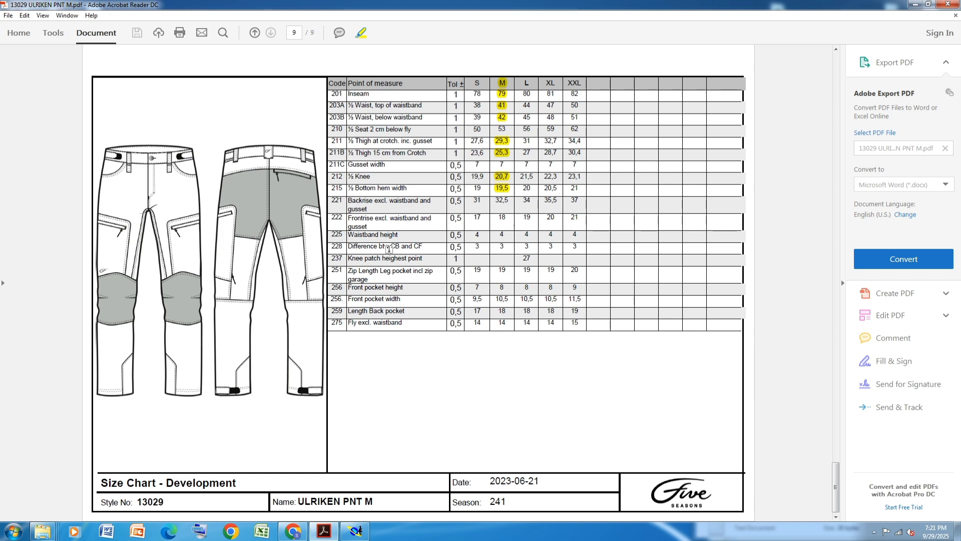
{"action": "left_click", "coordinate": [353, 538]}
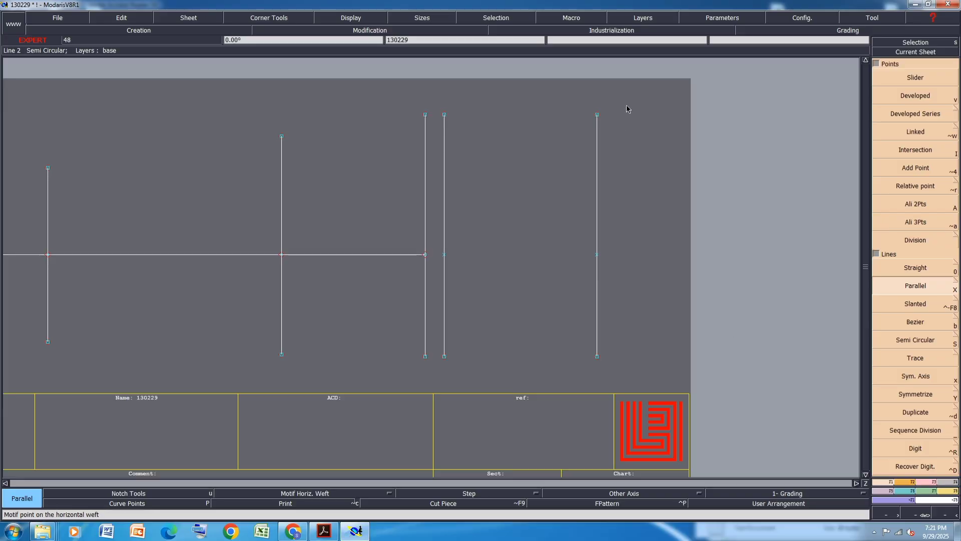
Move the two rightmost vertical lines 3 cm to the right and save the model
{"action": "left_click_drag", "start_coordinate": [636, 82], "coordinate": [432, 406]}
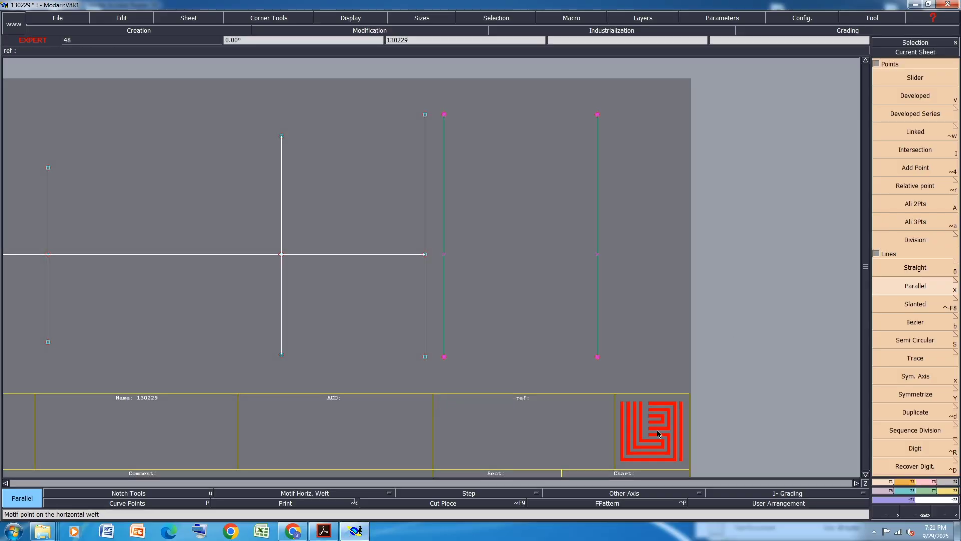
{"action": "left_click", "coordinate": [930, 482]}
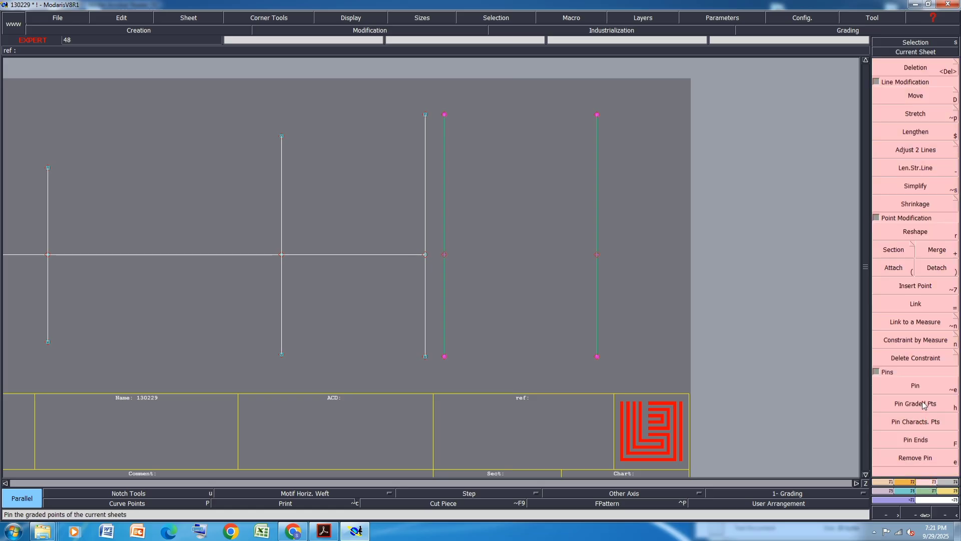
{"action": "left_click", "coordinate": [916, 96]}
{"action": "left_click", "coordinate": [446, 254]}
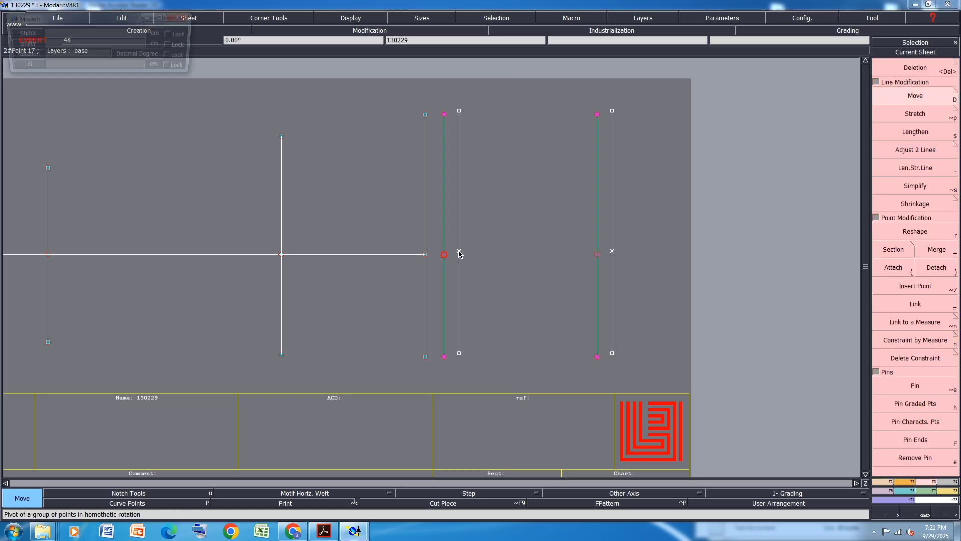
{"action": "key", "text": "Down"}
{"action": "type", "text": "3"}
{"action": "key", "text": "Down"}
{"action": "type", "text": "0"}
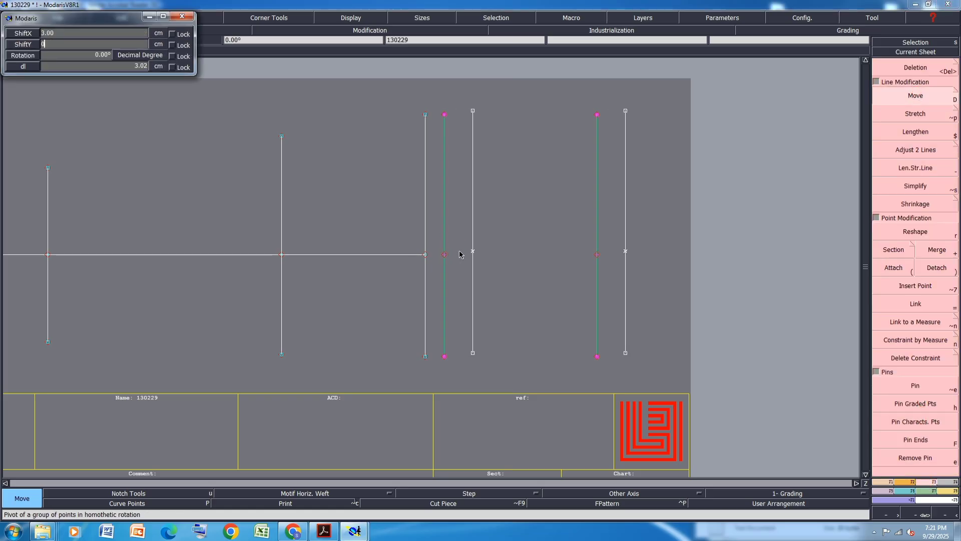
{"action": "key", "text": "Return"}
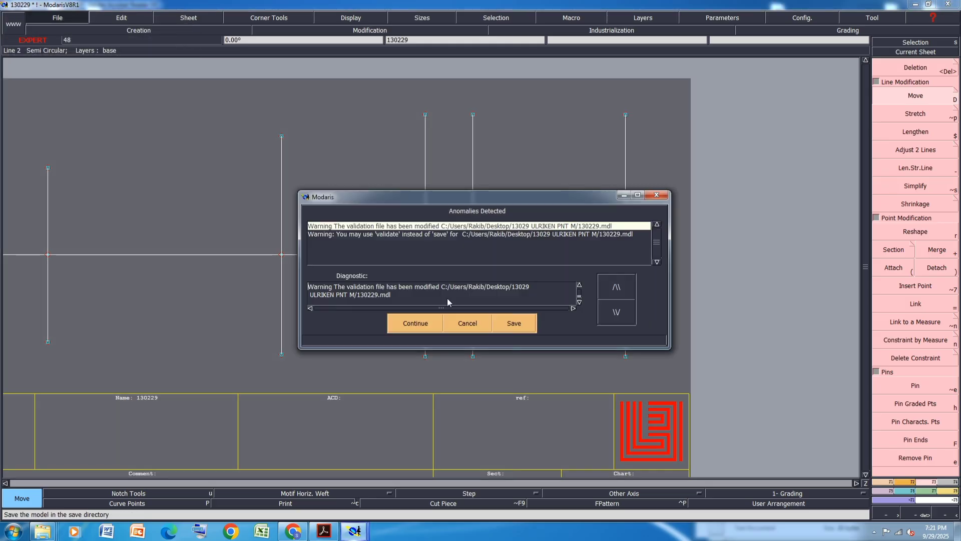
{"action": "left_click", "coordinate": [424, 323]}
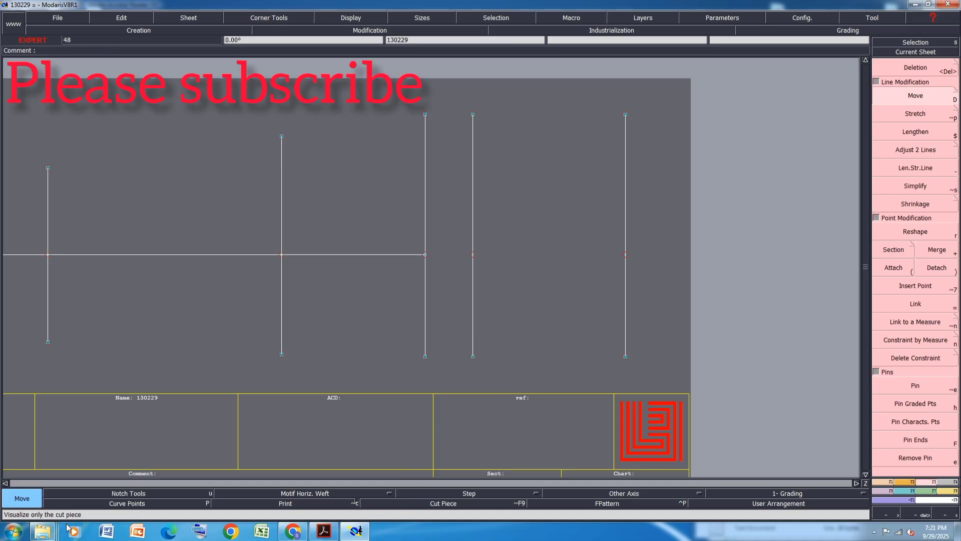
Highlight the M-size value 53 for ½ Seat 2 cm below fly in the PDF size chart and save the PDF
{"action": "left_click", "coordinate": [324, 531]}
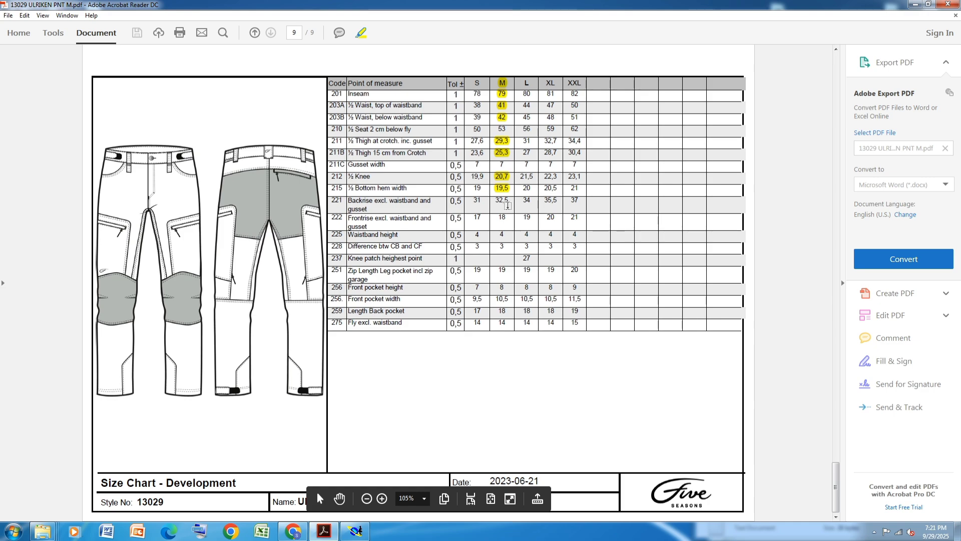
{"action": "left_click", "coordinate": [506, 136]}
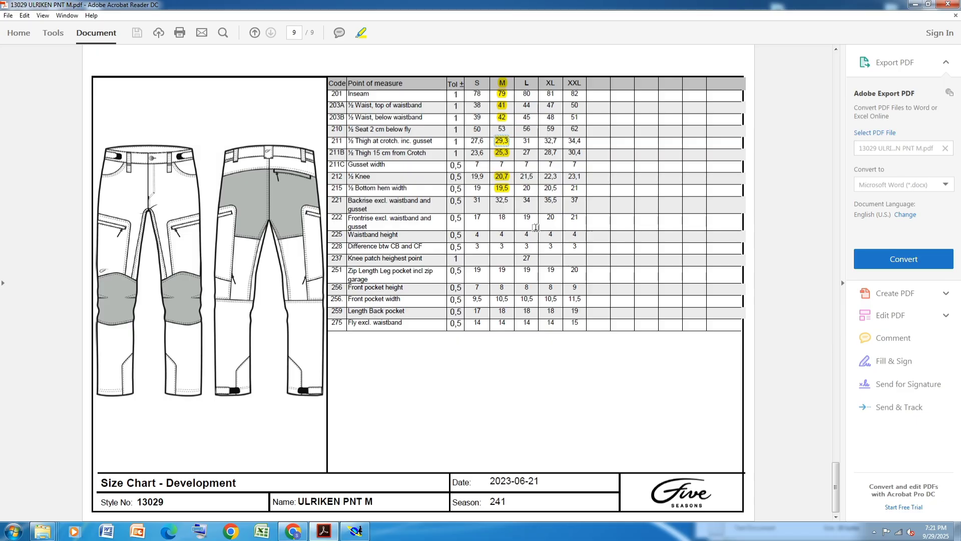
{"action": "left_click", "coordinate": [361, 33]}
{"action": "left_click_drag", "start_coordinate": [486, 140], "coordinate": [499, 143]}
{"action": "left_click", "coordinate": [508, 135]}
{"action": "mouse_move", "coordinate": [511, 136]}
{"action": "left_mouse_down"}
{"action": "mouse_move", "coordinate": [500, 125]}
{"action": "mouse_move", "coordinate": [508, 130]}
{"action": "left_mouse_up"}
{"action": "key", "text": "ctrl+z"}
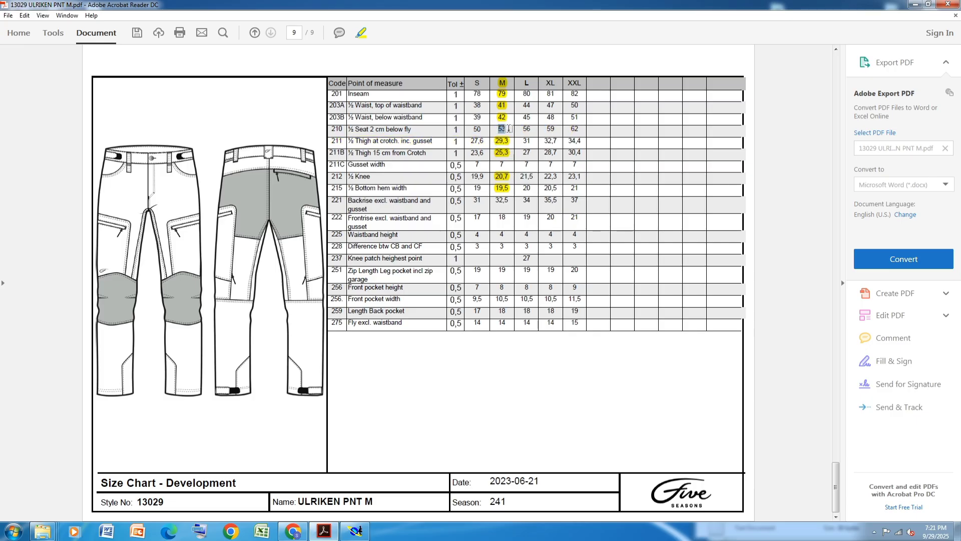
{"action": "key", "text": "ctrl+s"}
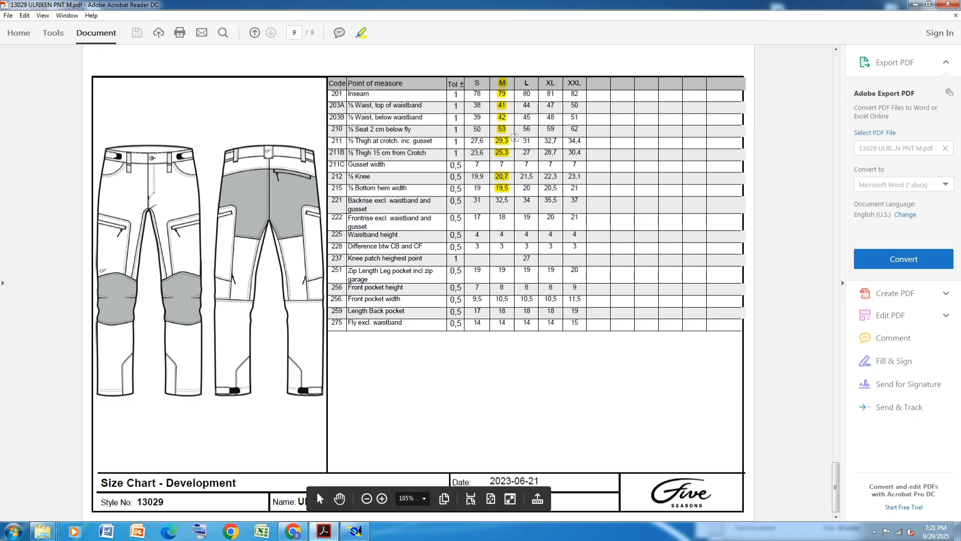
Try to create a developed point on the fourth vertical line from its lower end, then undo it
{"action": "left_click", "coordinate": [357, 531]}
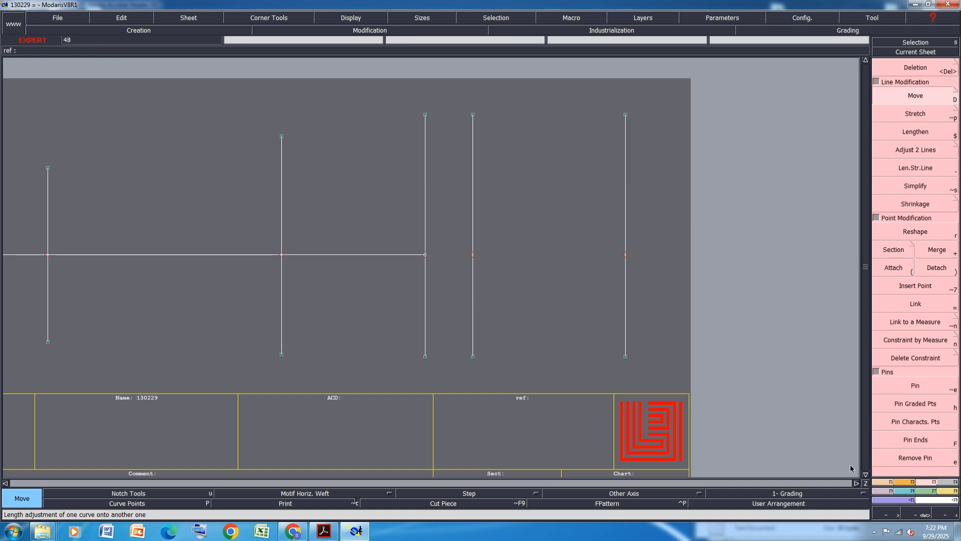
{"action": "left_click", "coordinate": [887, 482]}
{"action": "left_click", "coordinate": [930, 92]}
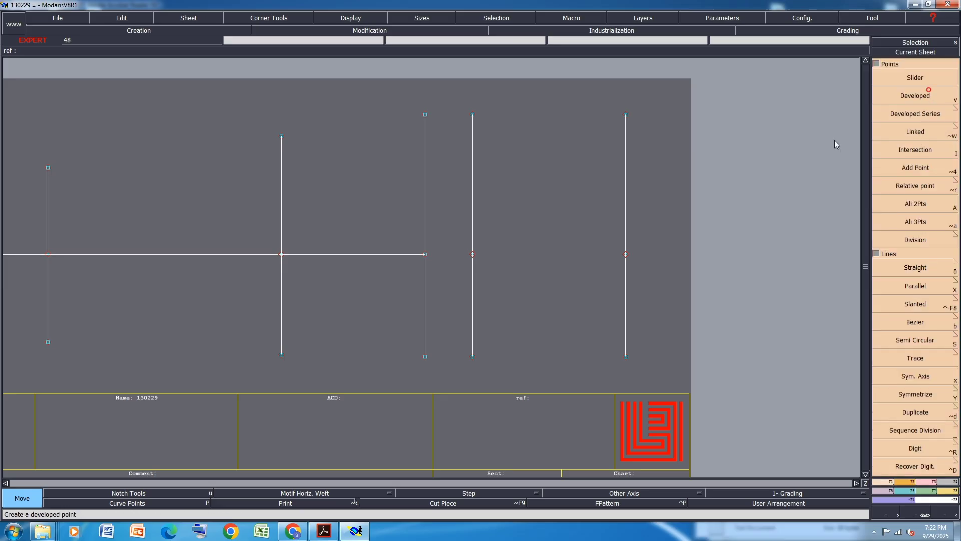
{"action": "left_click", "coordinate": [473, 359]}
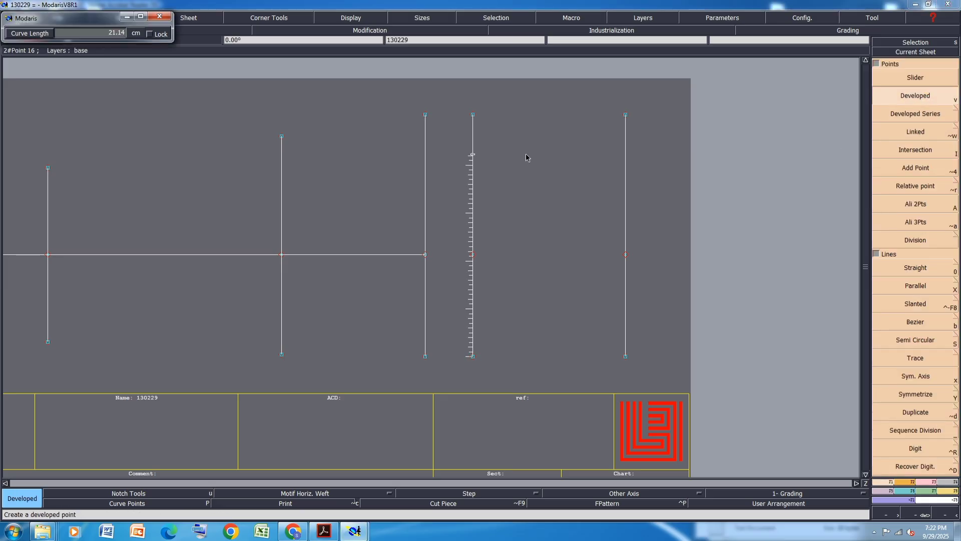
{"action": "type", "text": "25.2"}
{"action": "key", "text": "Return"}
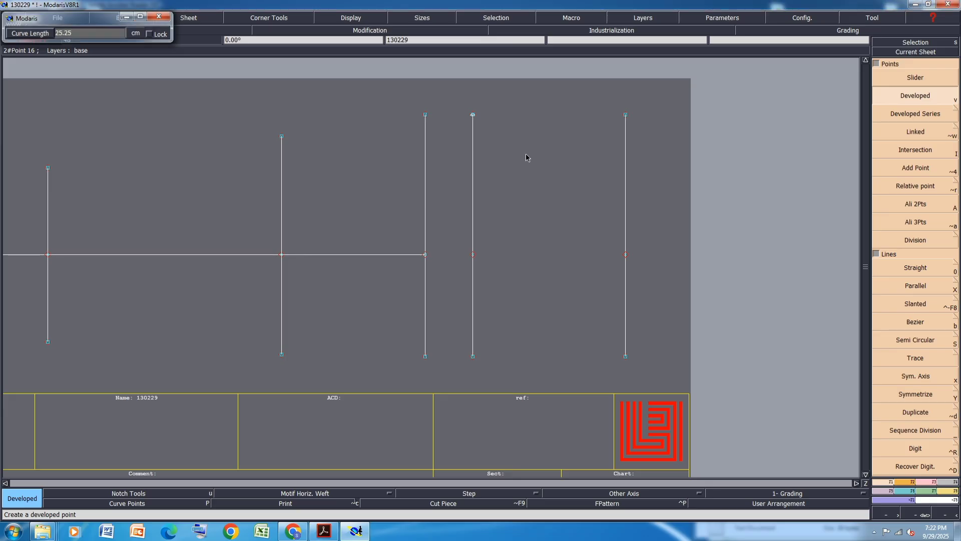
{"action": "key", "text": "ctrl+z"}
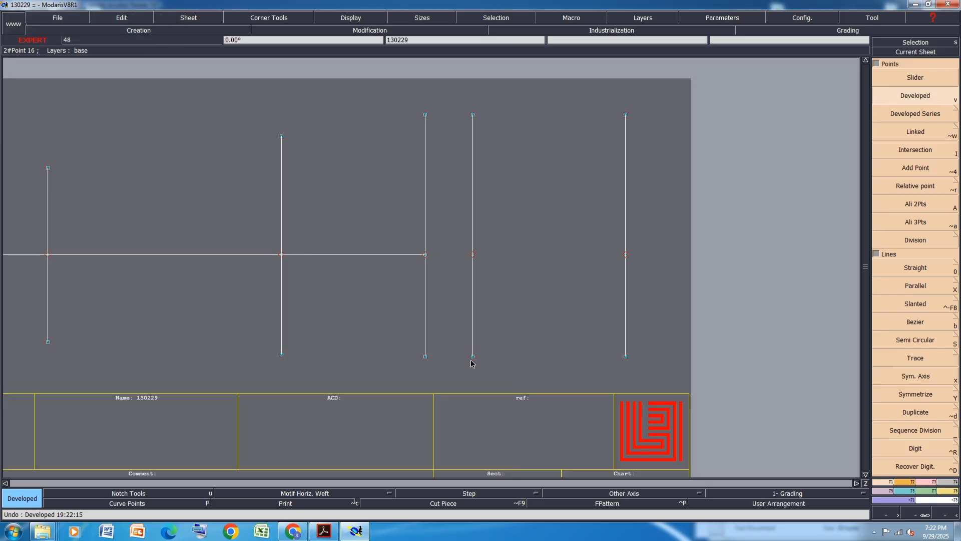
Create a developed point 25.25 cm up the fourth vertical line from its lower end
{"action": "left_click", "coordinate": [473, 357]}
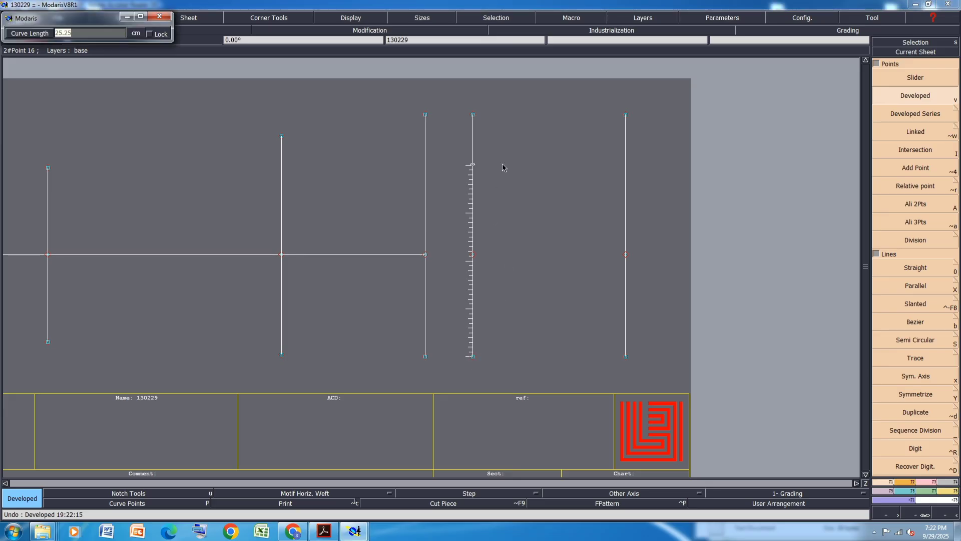
{"action": "type", "text": "25.2"}
{"action": "key", "text": "Return"}
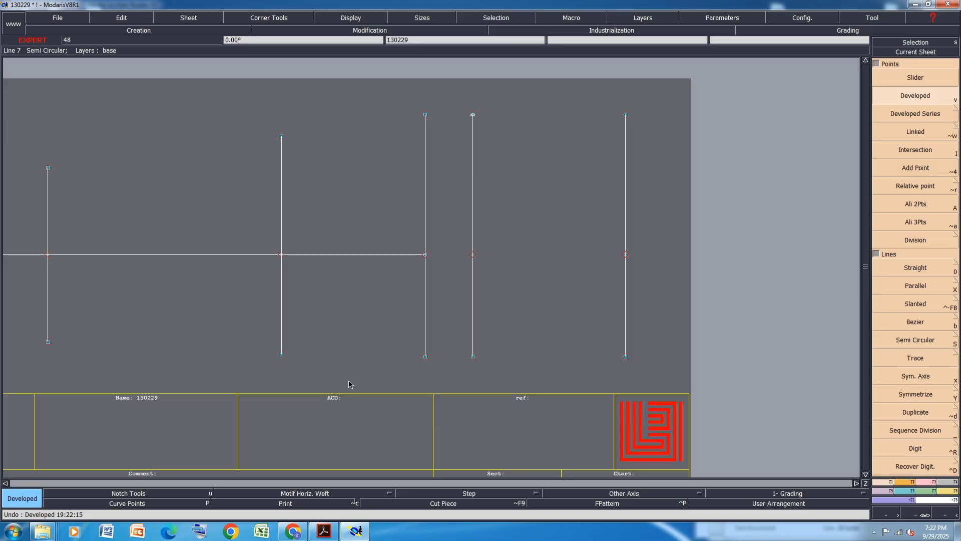
Insert the developed point at the top of the fourth vertical line into its curve
{"action": "left_click", "coordinate": [329, 535]}
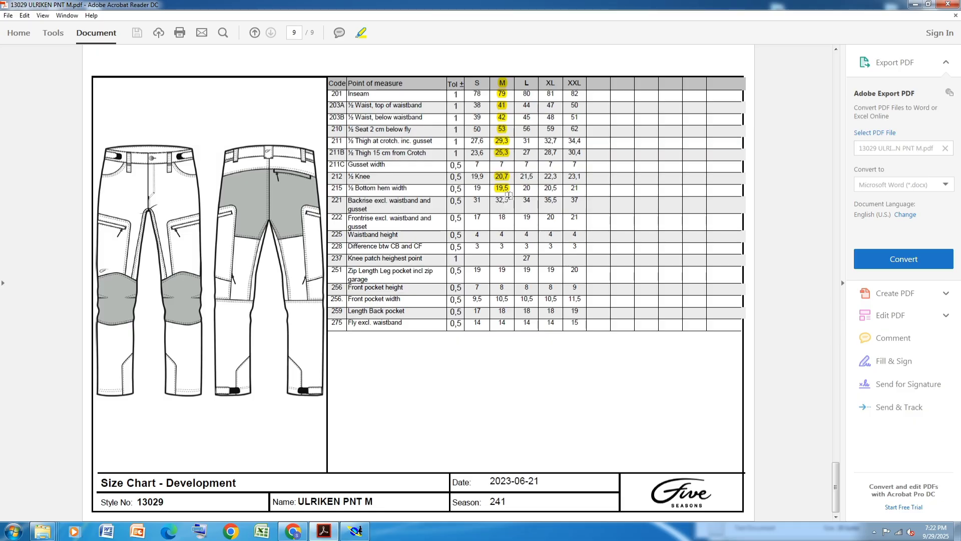
{"action": "left_click", "coordinate": [356, 531]}
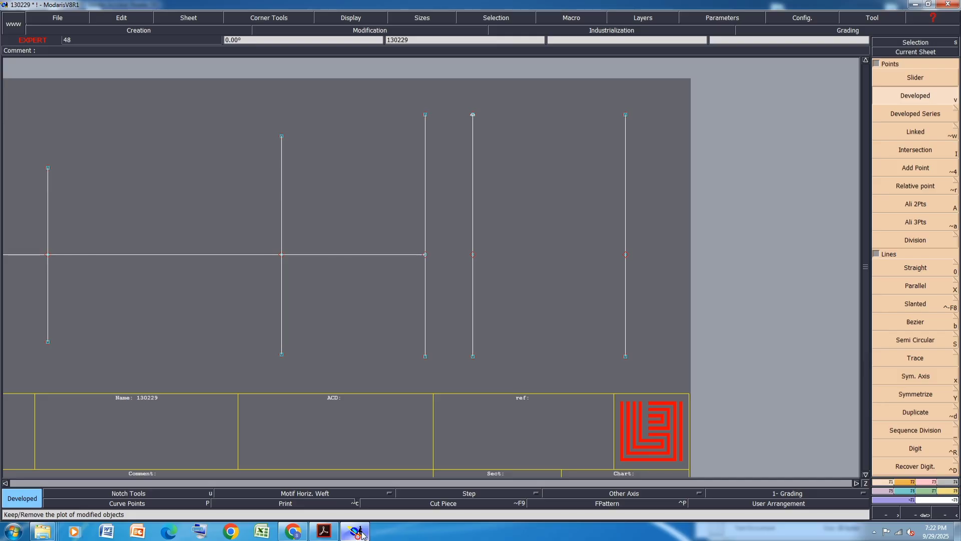
{"action": "left_click", "coordinate": [474, 115]}
{"action": "scroll", "coordinate": [474, 114], "scroll_direction": "up", "scroll_amount": 5}
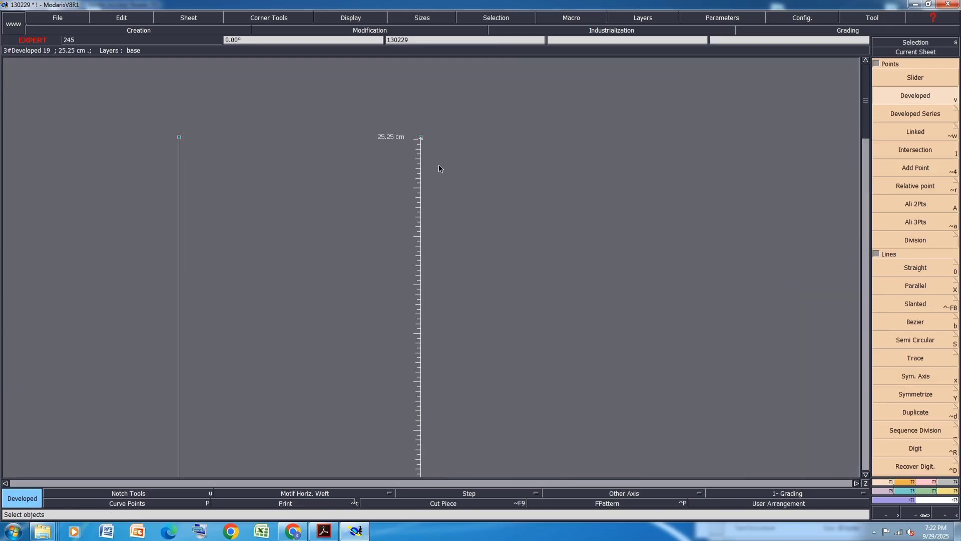
{"action": "scroll", "coordinate": [415, 124], "scroll_direction": "up", "scroll_amount": 1}
{"action": "left_click", "coordinate": [415, 125]}
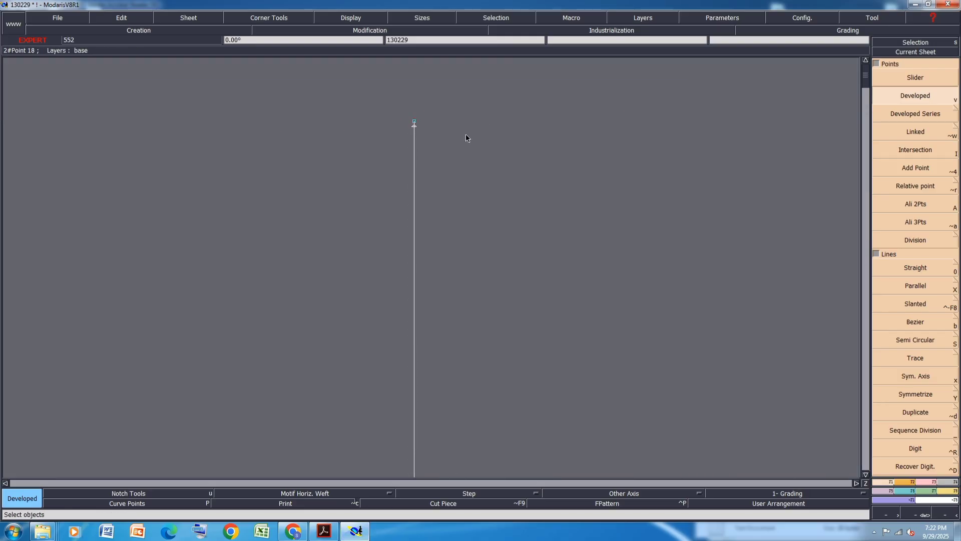
{"action": "left_click", "coordinate": [933, 483]}
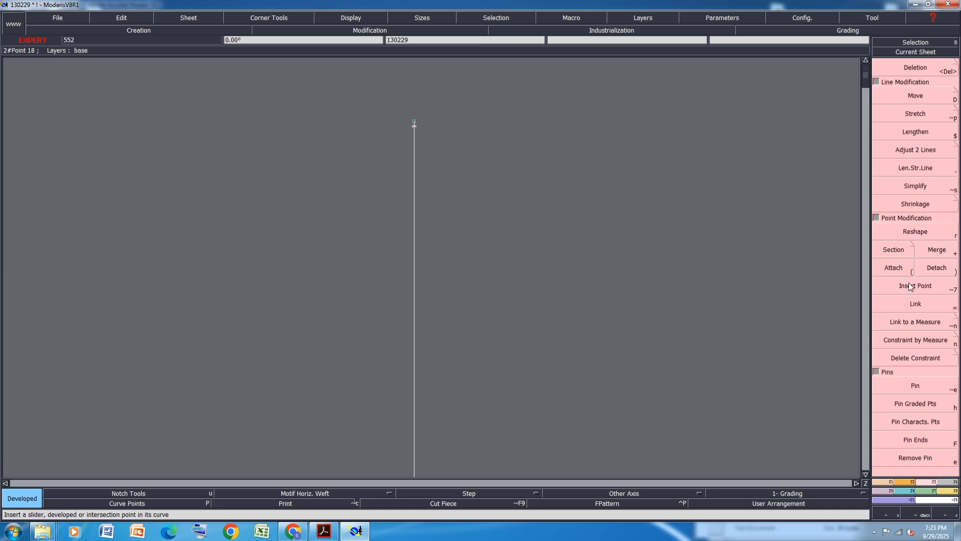
{"action": "left_click", "coordinate": [910, 284]}
{"action": "left_click", "coordinate": [415, 124]}
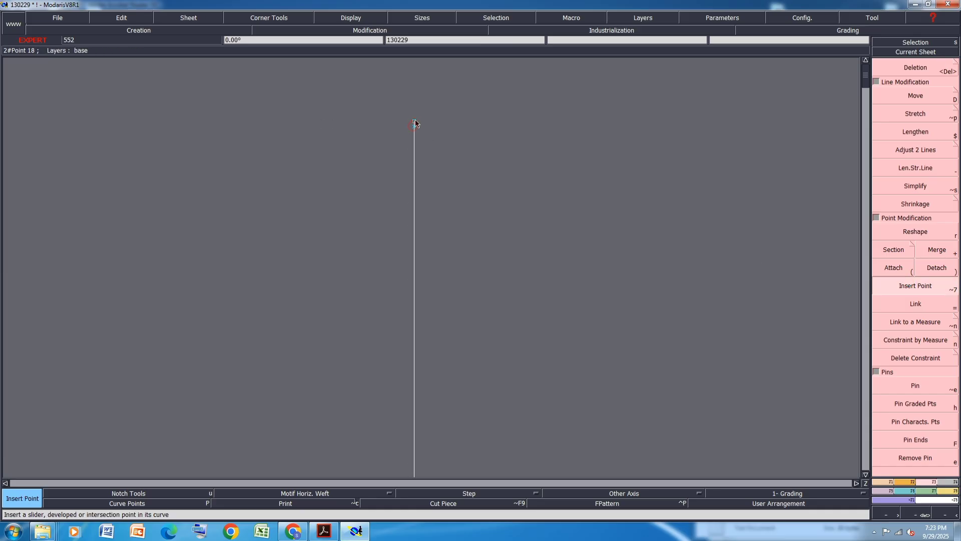
Save the model
{"action": "key", "text": "Delete"}
{"action": "scroll", "coordinate": [504, 156], "scroll_direction": "down", "scroll_amount": 3}
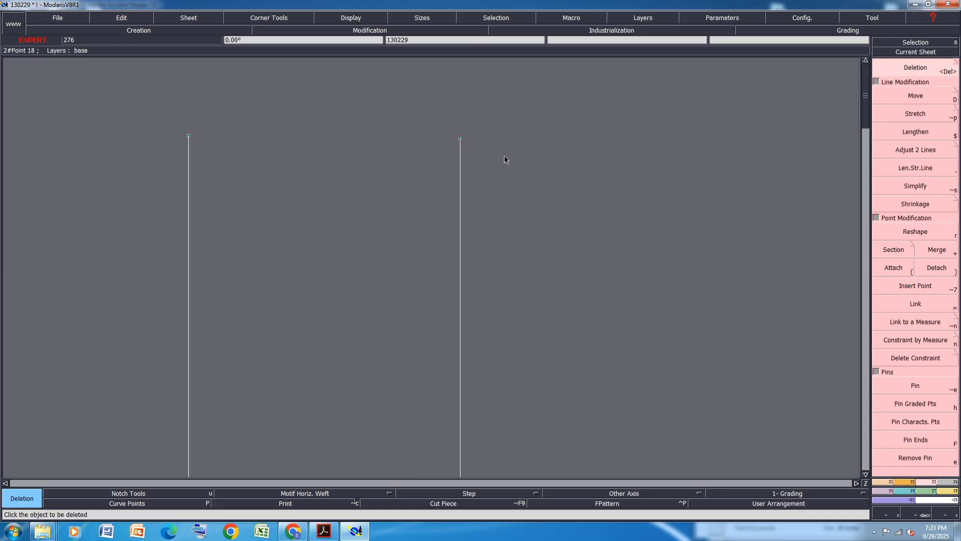
{"action": "scroll", "coordinate": [504, 160], "scroll_direction": "down", "scroll_amount": 2}
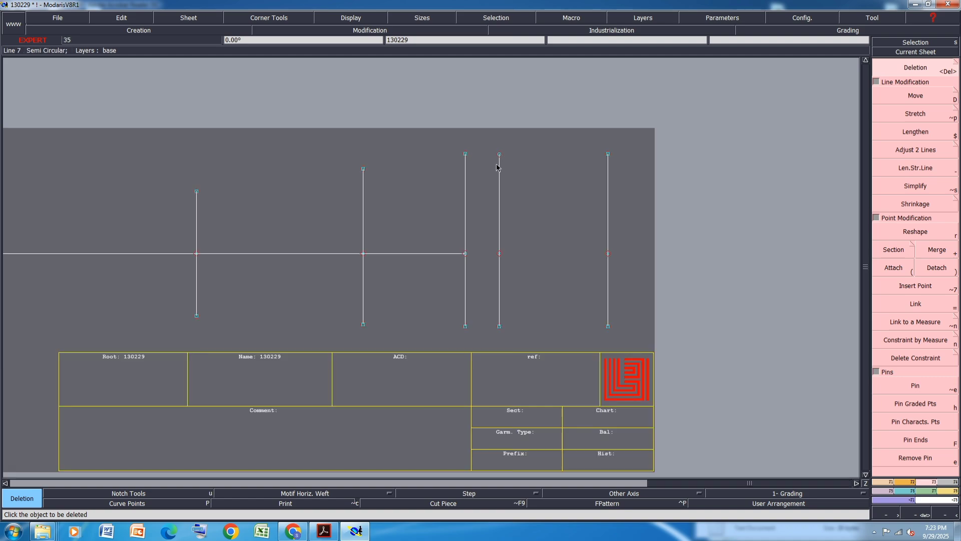
{"action": "key", "text": "ctrl+s"}
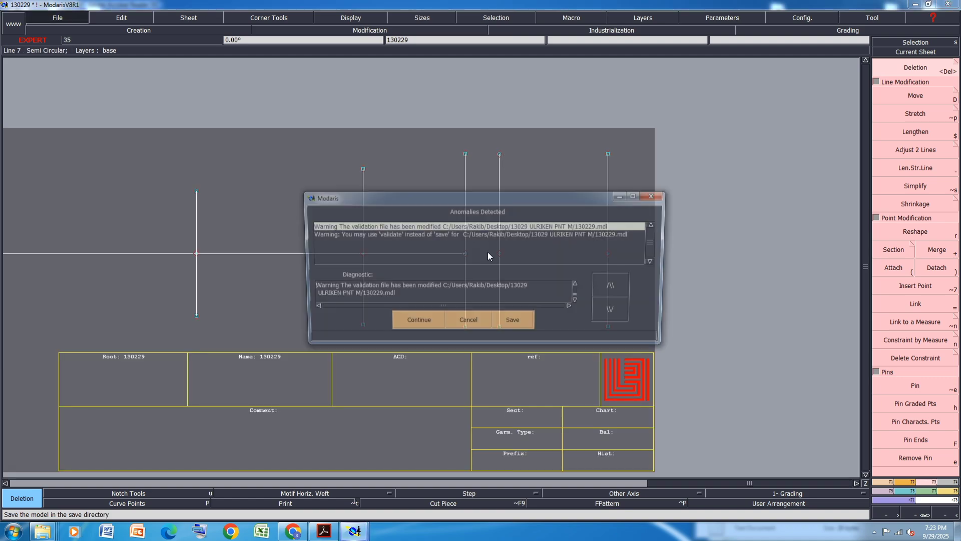
{"action": "left_click", "coordinate": [423, 323]}
Move the top end of the third vertical line up 1 cm
{"action": "left_click", "coordinate": [933, 92]}
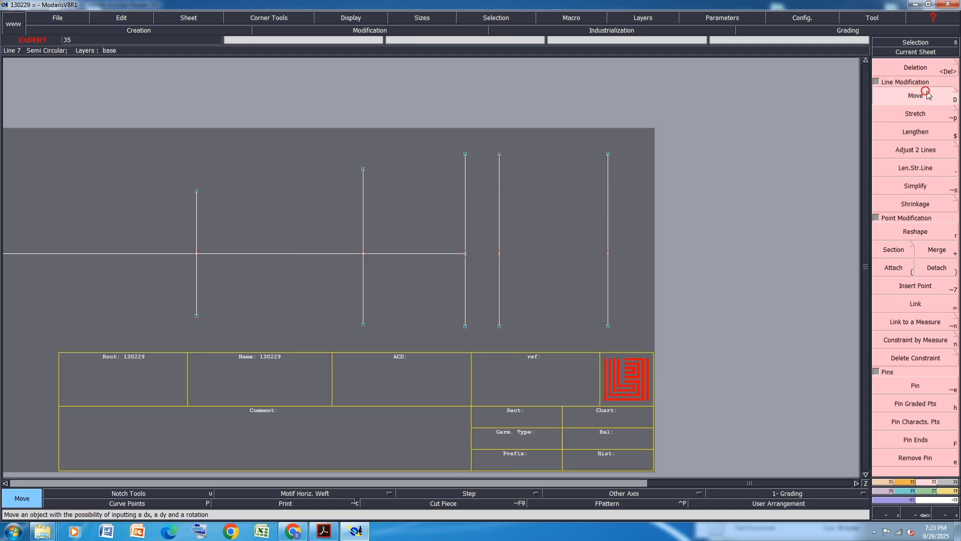
{"action": "left_click", "coordinate": [466, 155]}
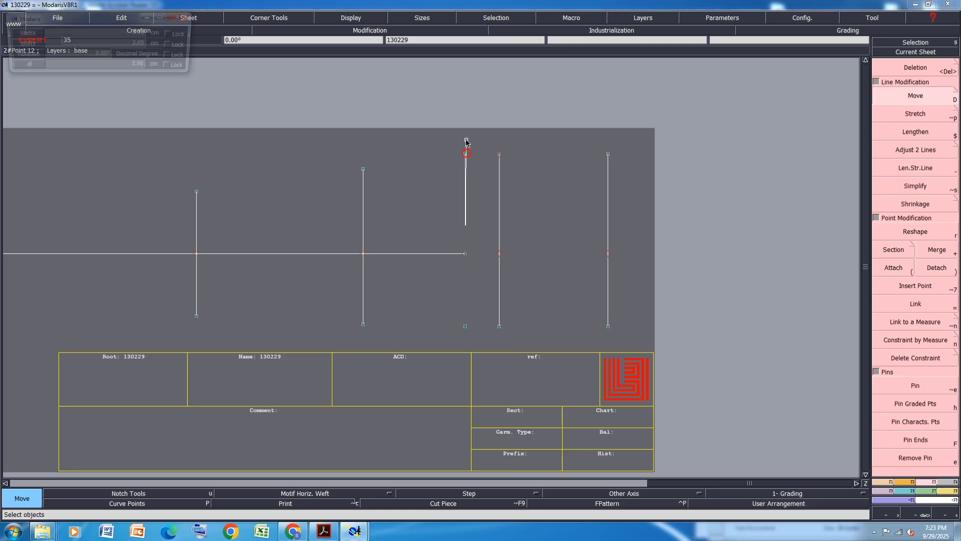
{"action": "type", "text": "1."}
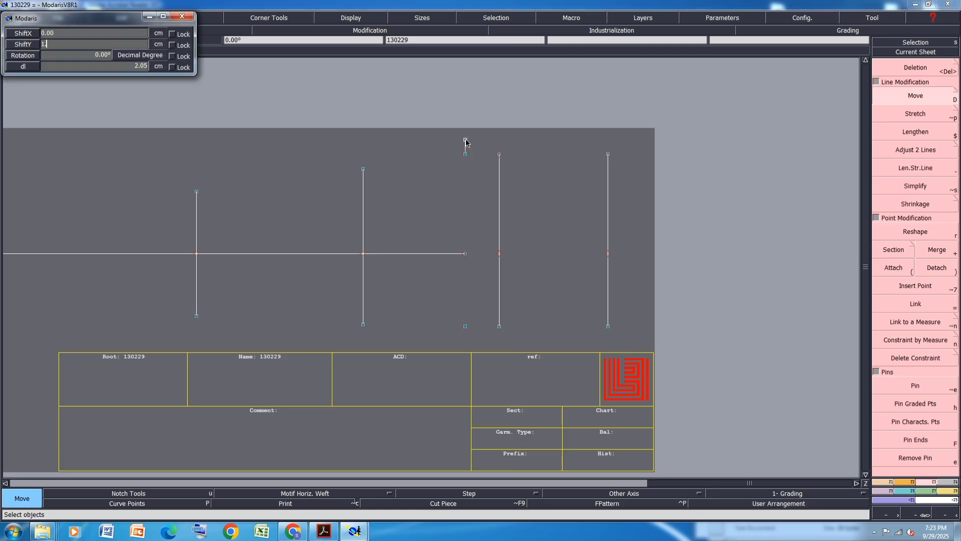
{"action": "key", "text": "Return"}
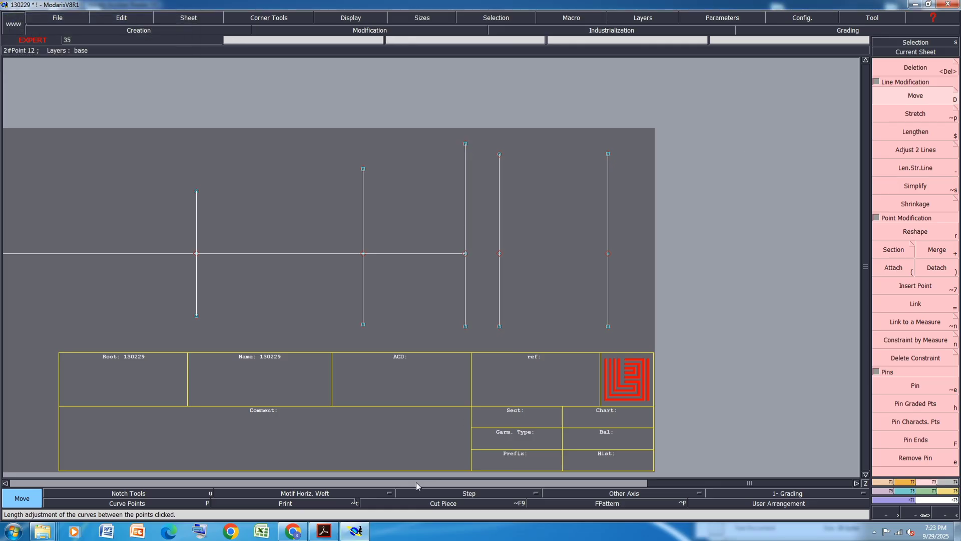
Arrange all sheets on the desk automatically and save the model
{"action": "left_click", "coordinate": [354, 531]}
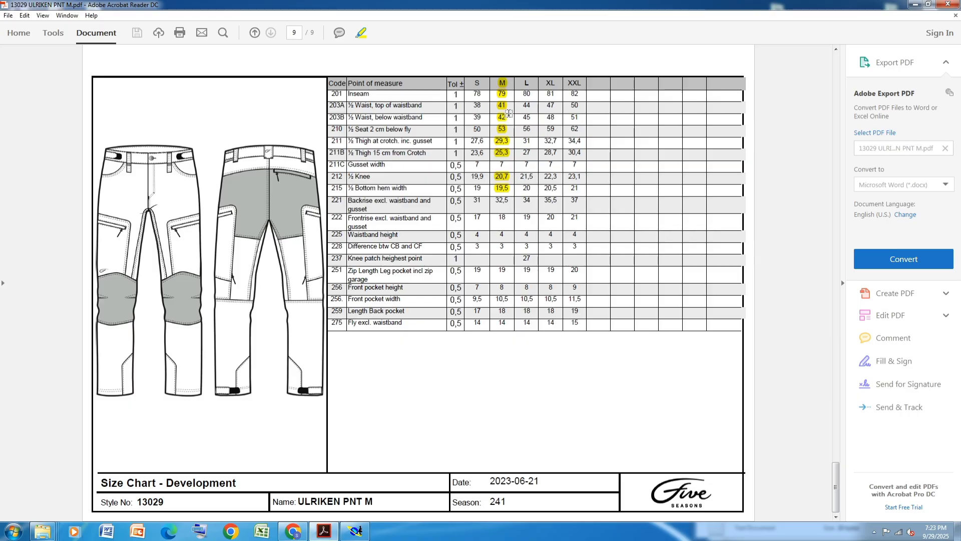
{"action": "left_click", "coordinate": [356, 532]}
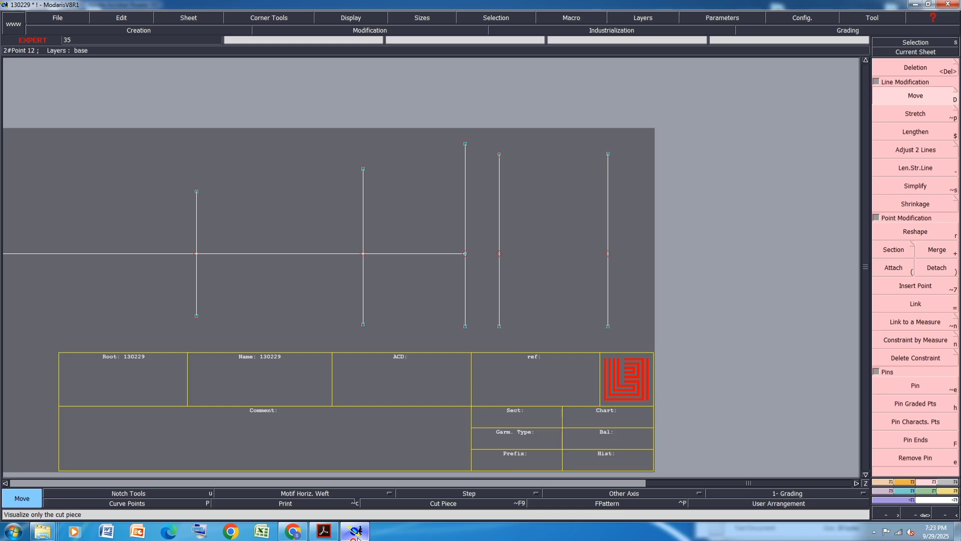
{"action": "key", "text": "j"}
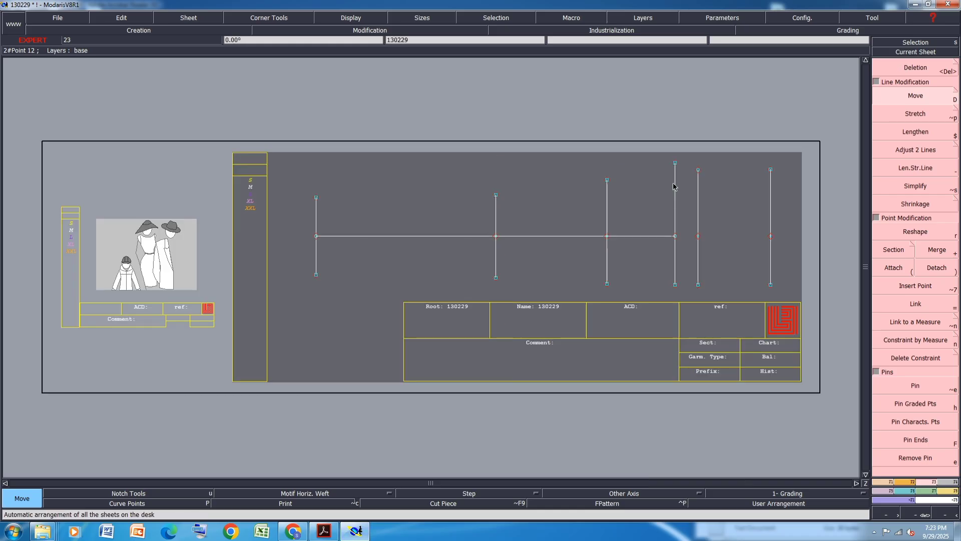
{"action": "key", "text": "ctrl+s"}
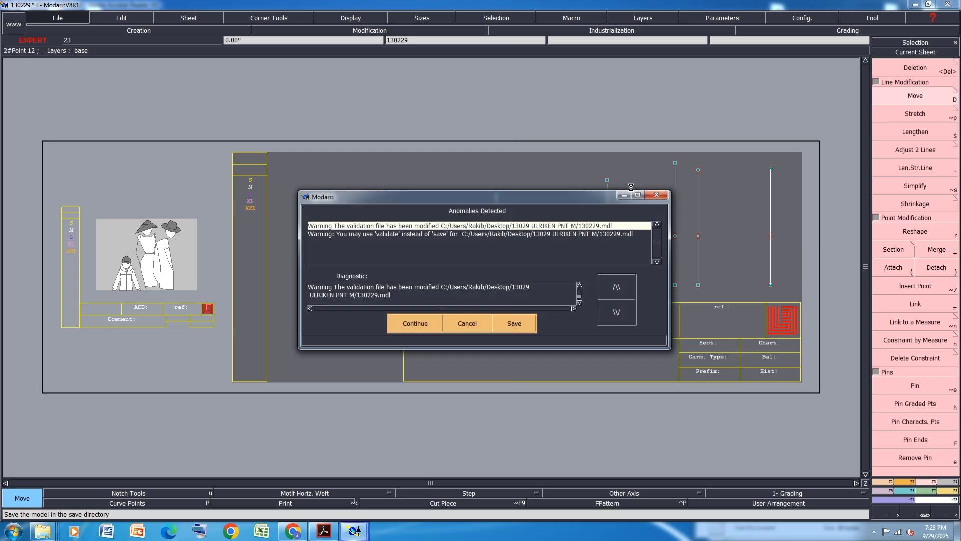
{"action": "left_click", "coordinate": [424, 322]}
Create a new blank sheet and draw a vertical Bezier line about 41 cm long on it
{"action": "left_click", "coordinate": [188, 18]}
{"action": "left_click", "coordinate": [185, 32]}
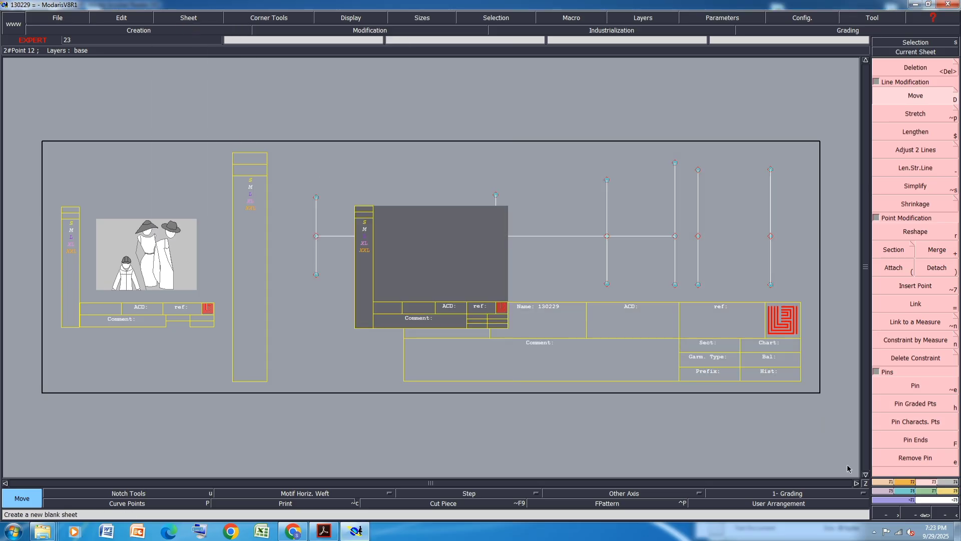
{"action": "key", "text": "F1"}
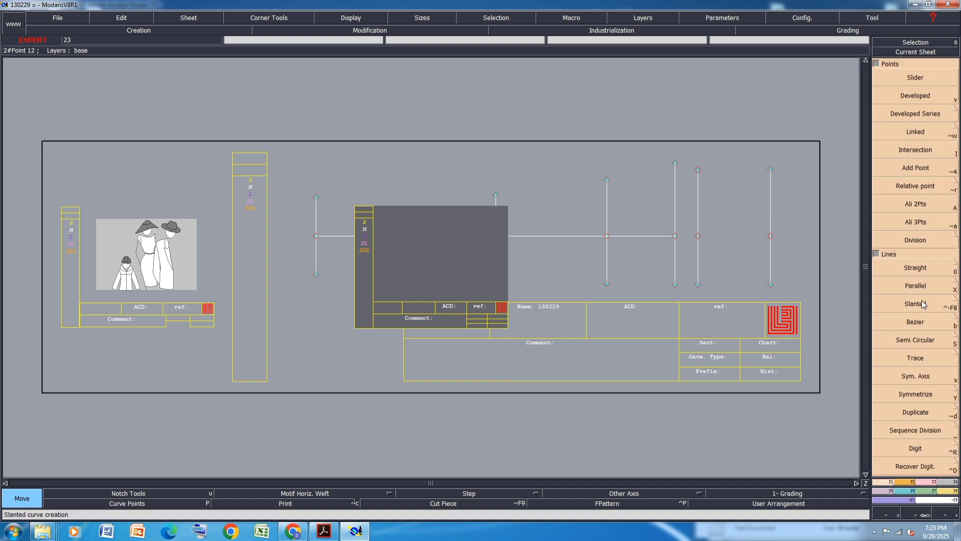
{"action": "left_click", "coordinate": [920, 323]}
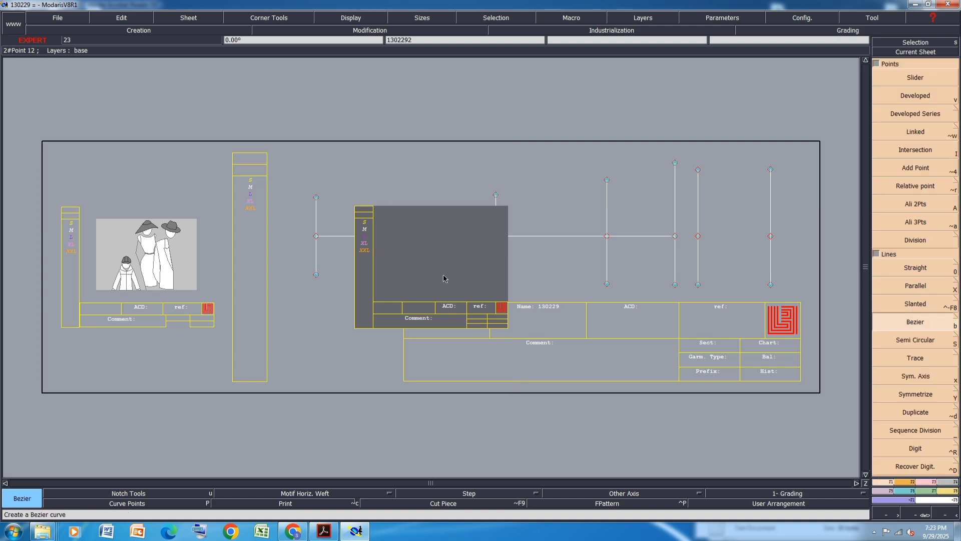
{"action": "left_click", "coordinate": [416, 277]}
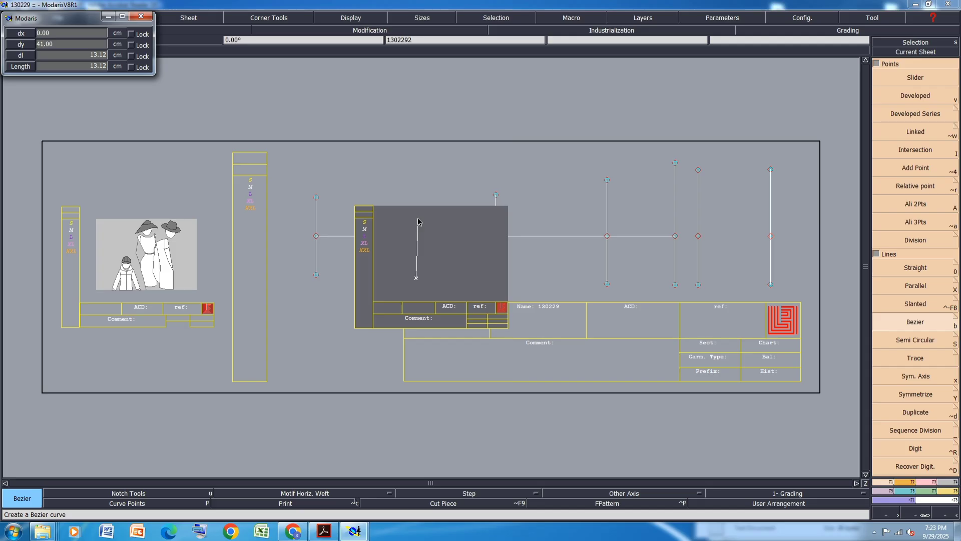
{"action": "left_click", "coordinate": [449, 272]}
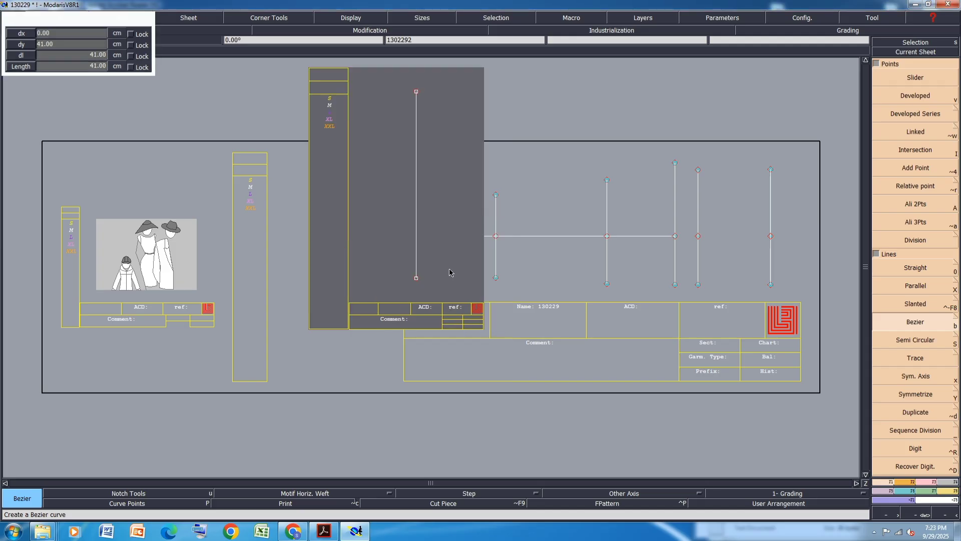
{"action": "left_click", "coordinate": [931, 481]}
{"action": "left_click", "coordinate": [933, 403]}
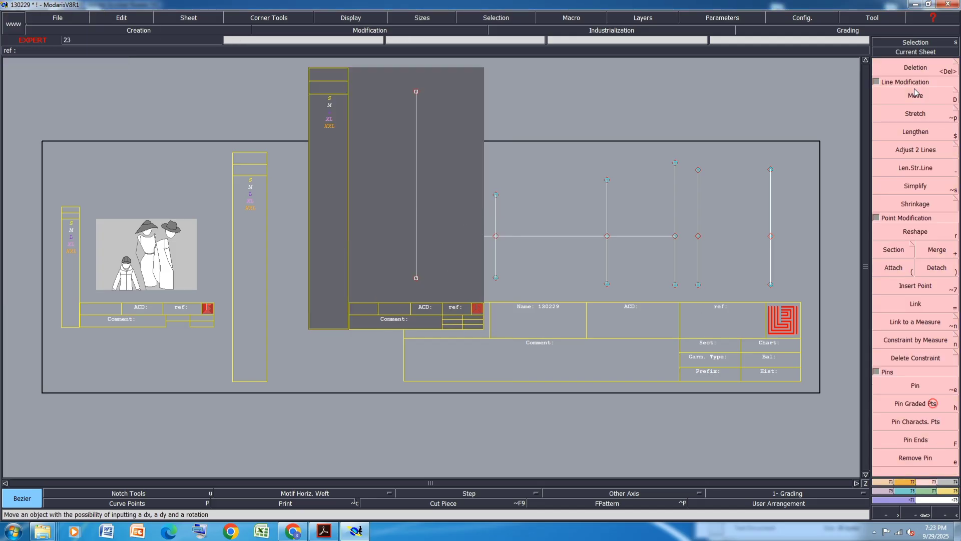
Move the line's top point 8 cm to the right
{"action": "left_click", "coordinate": [915, 95]}
{"action": "left_click", "coordinate": [416, 92]}
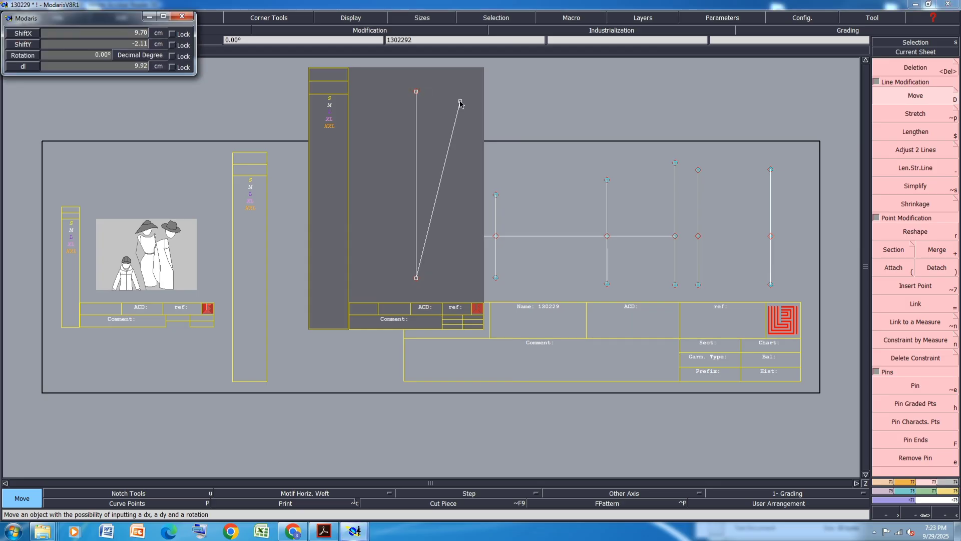
{"action": "key", "text": "Down"}
{"action": "type", "text": "5"}
{"action": "key", "text": "Down"}
{"action": "type", "text": "0"}
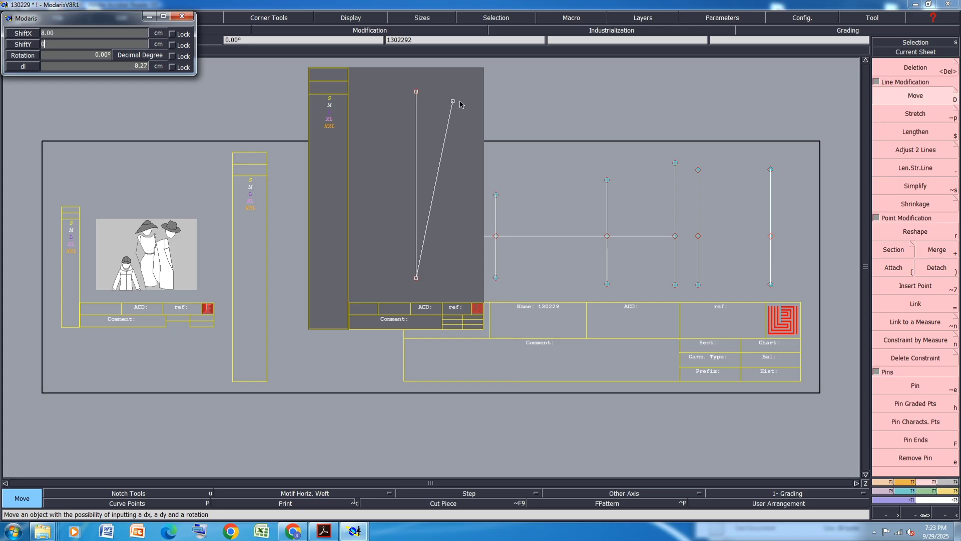
{"action": "key", "text": "Return"}
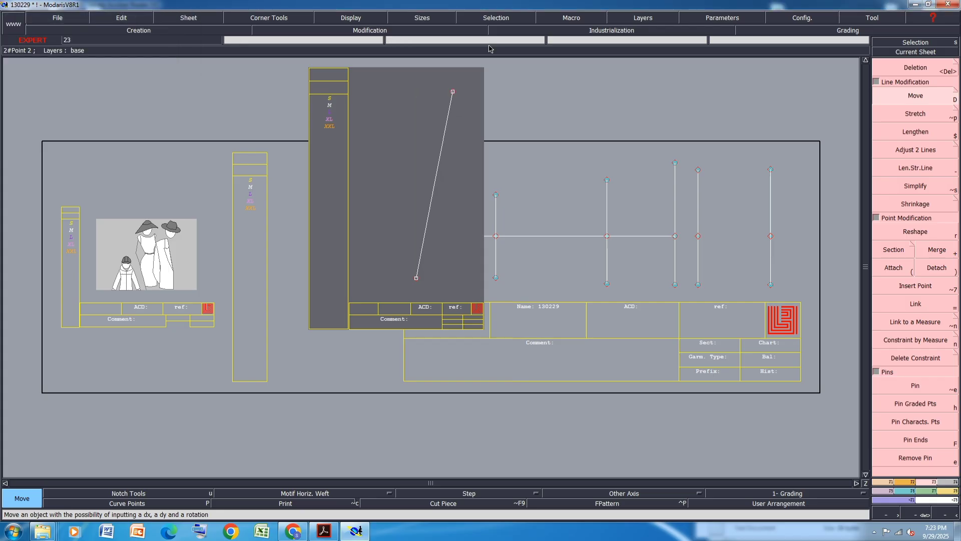
Hide the curves in all sizes and reshape the slanted line into a gentle curve
{"action": "left_click", "coordinate": [351, 18]}
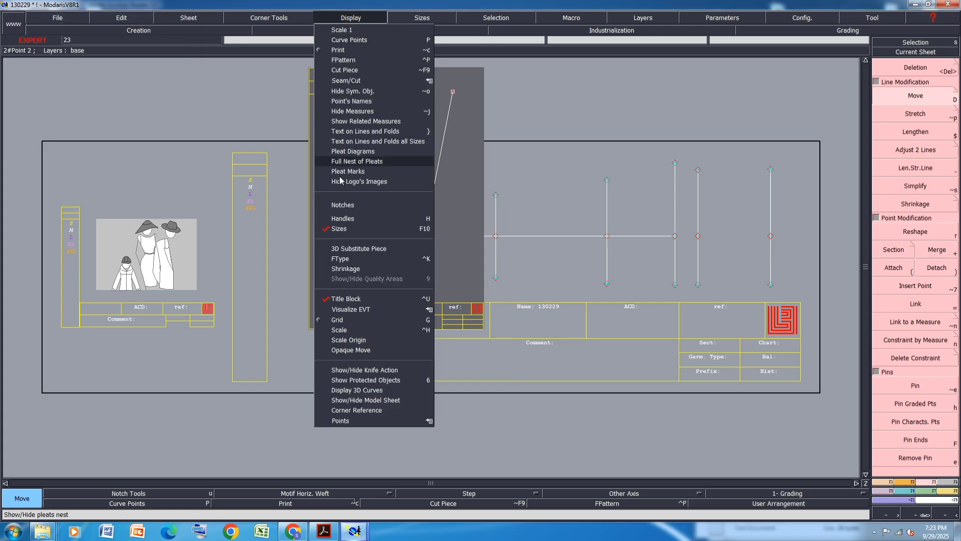
{"action": "left_click", "coordinate": [344, 223]}
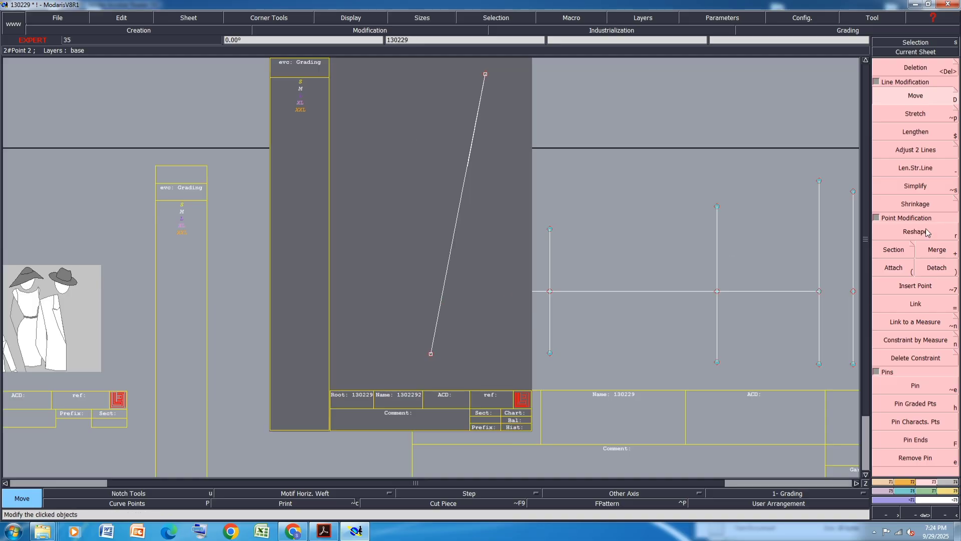
{"action": "key", "text": "r"}
{"action": "left_click", "coordinate": [443, 286]}
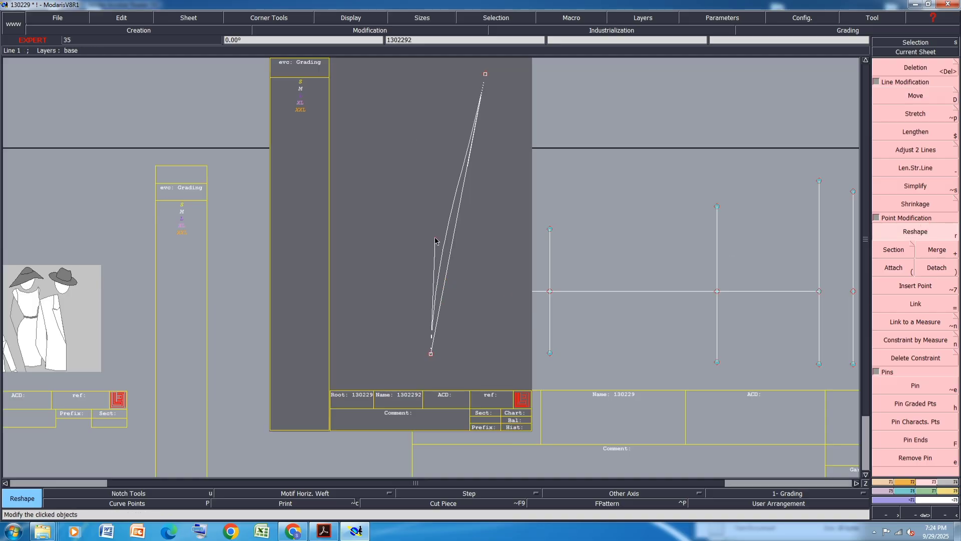
{"action": "left_click", "coordinate": [467, 159]}
{"action": "left_click", "coordinate": [442, 153]}
{"action": "left_click", "coordinate": [441, 153]}
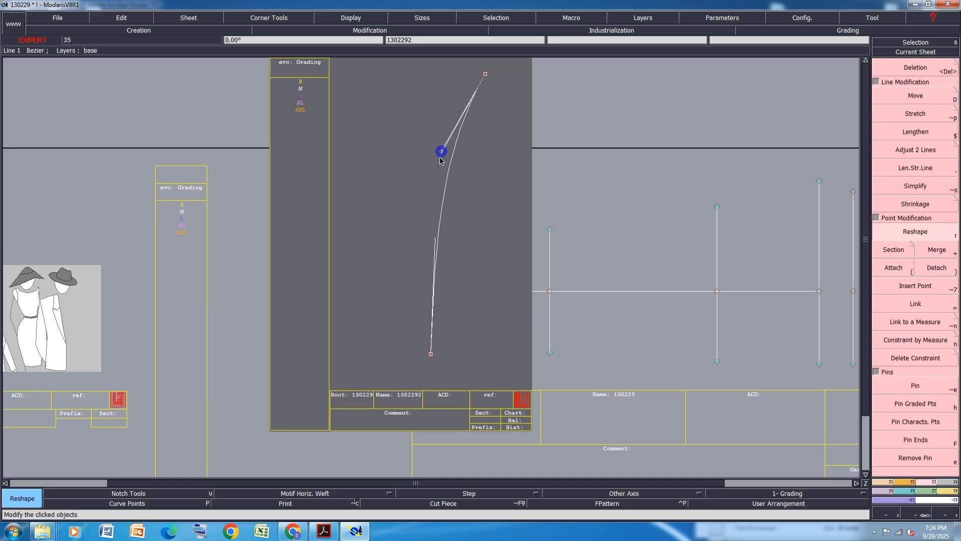
{"action": "left_click", "coordinate": [437, 175]}
{"action": "scroll", "coordinate": [434, 274], "scroll_direction": "up", "scroll_amount": 1}
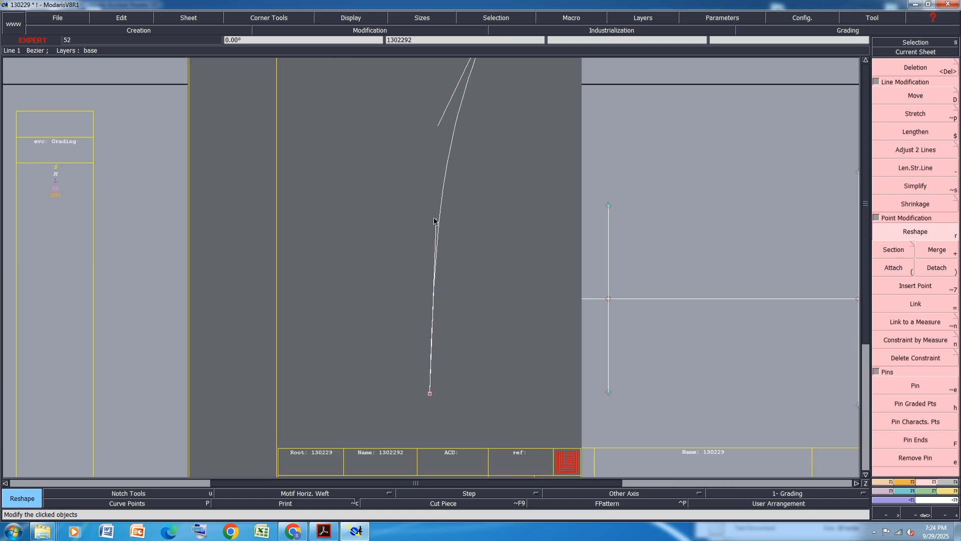
{"action": "left_click", "coordinate": [436, 219]}
{"action": "left_click", "coordinate": [421, 245]}
{"action": "left_click", "coordinate": [421, 245]}
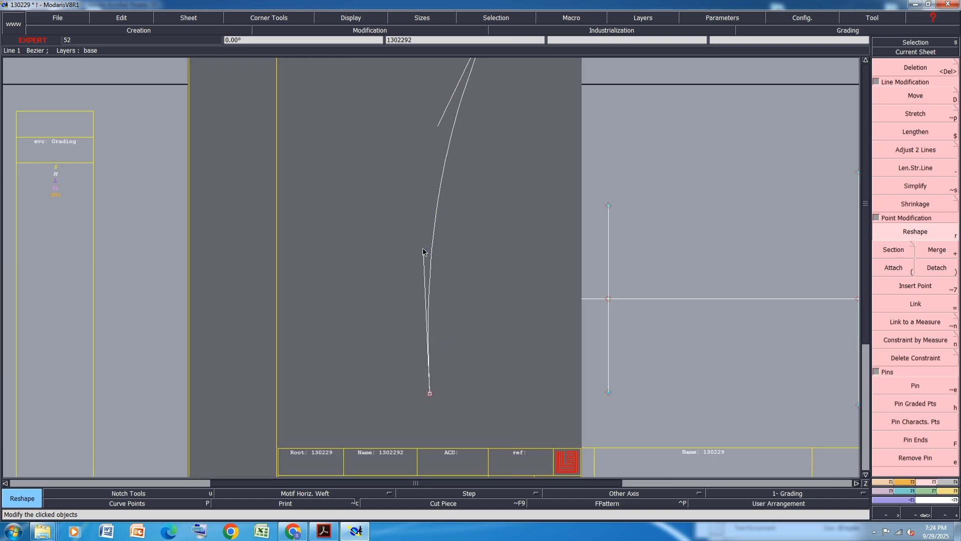
{"action": "left_click", "coordinate": [423, 249]}
{"action": "left_click", "coordinate": [425, 263]}
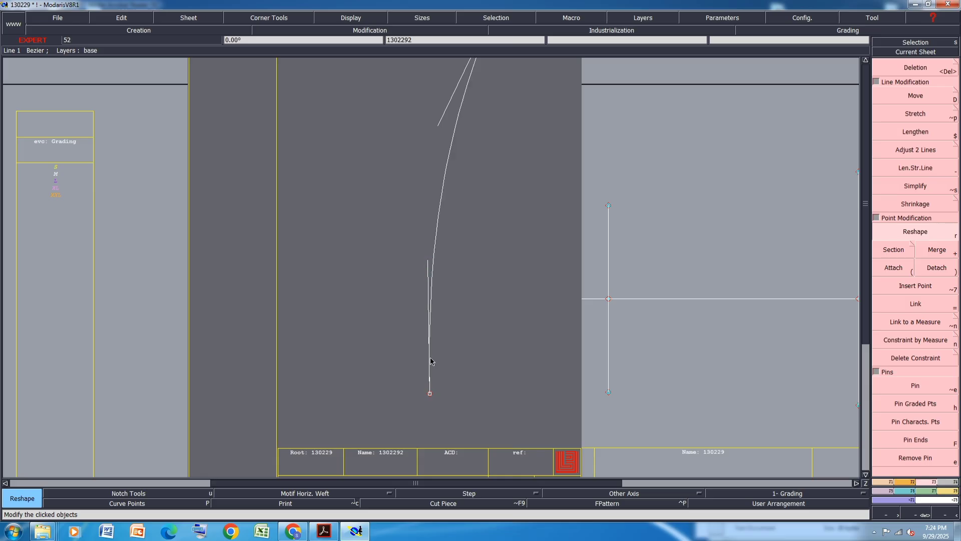
{"action": "scroll", "coordinate": [432, 364], "scroll_direction": "down", "scroll_amount": 2}
{"action": "scroll", "coordinate": [445, 244], "scroll_direction": "up", "scroll_amount": 3}
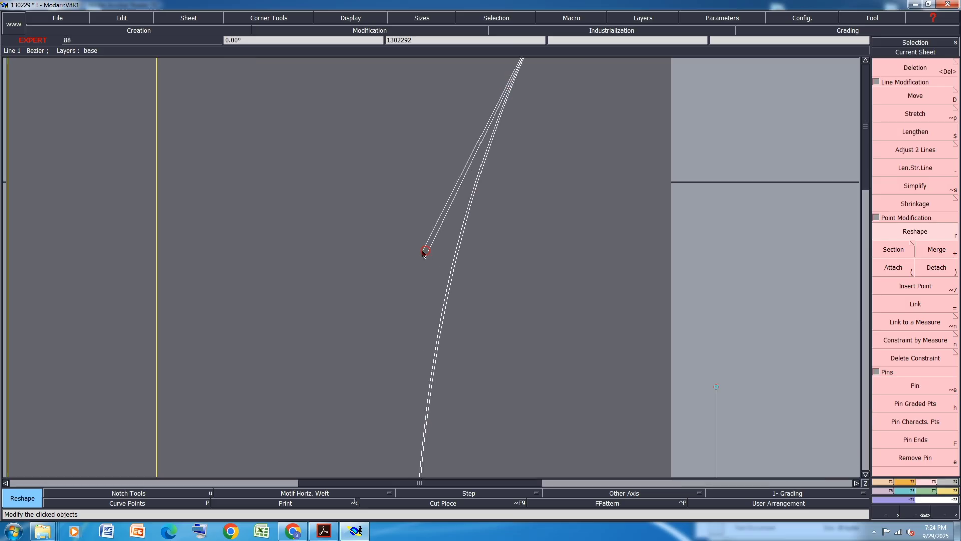
{"action": "scroll", "coordinate": [449, 285], "scroll_direction": "down", "scroll_amount": 2}
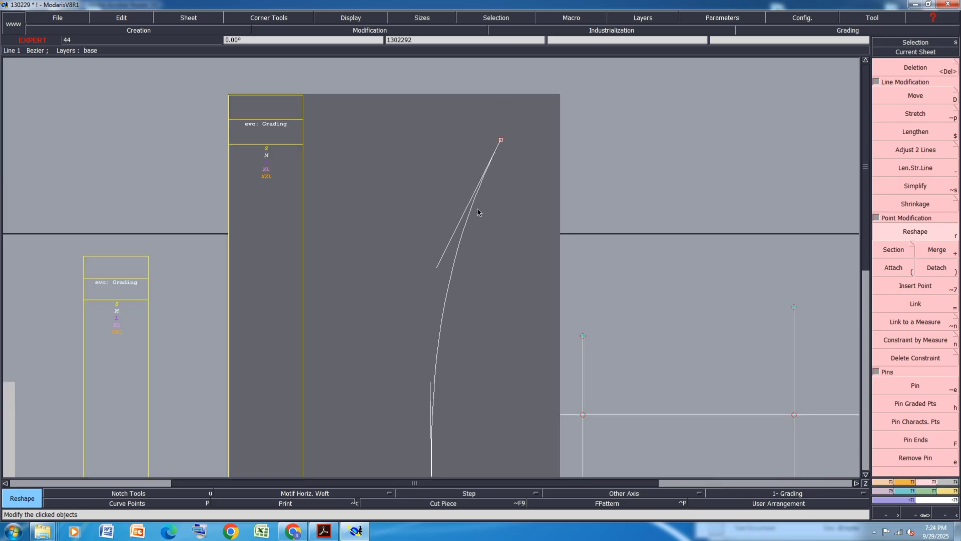
Add a dynamic length measure on the curve and check the size chart in the PDF
{"action": "key", "text": "m"}
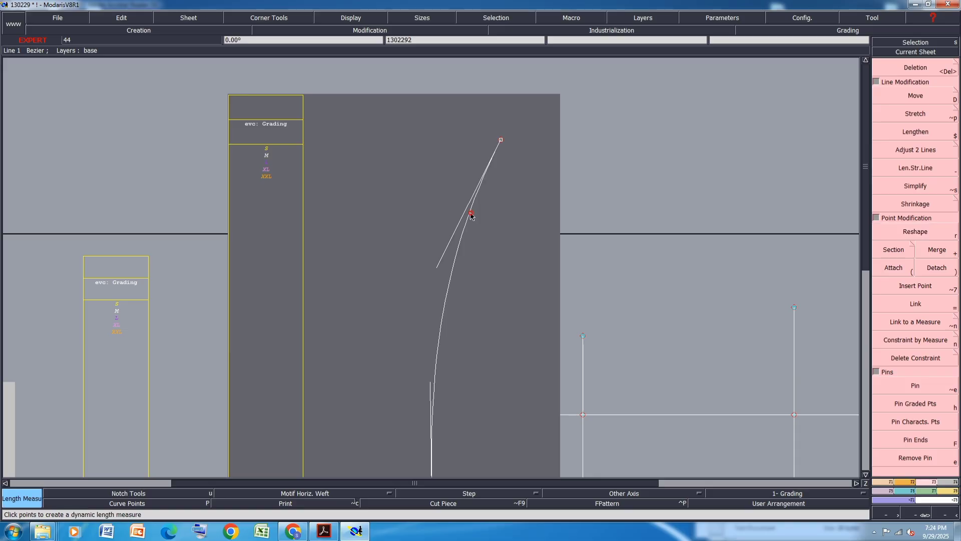
{"action": "left_click", "coordinate": [470, 212]}
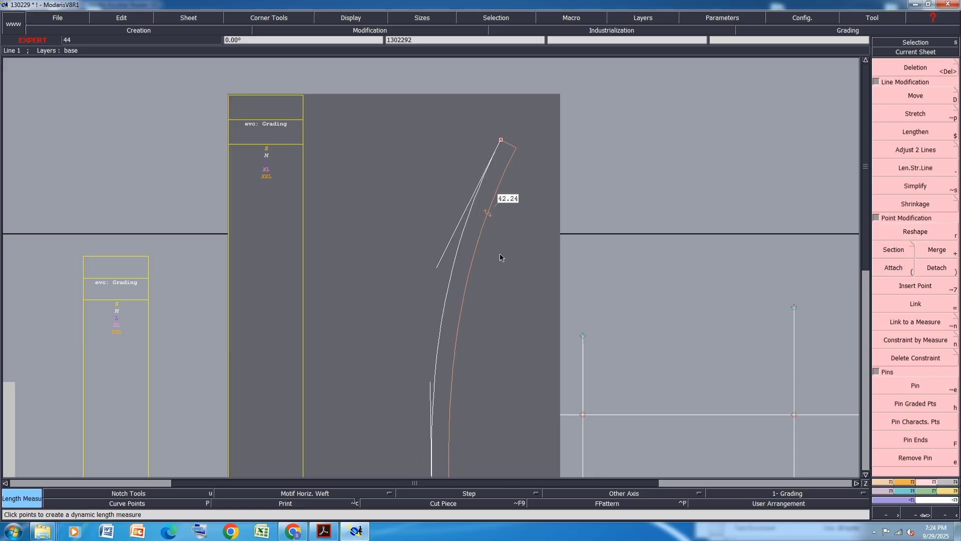
{"action": "scroll", "coordinate": [500, 253], "scroll_direction": "down", "scroll_amount": 1}
{"action": "left_click", "coordinate": [330, 532]}
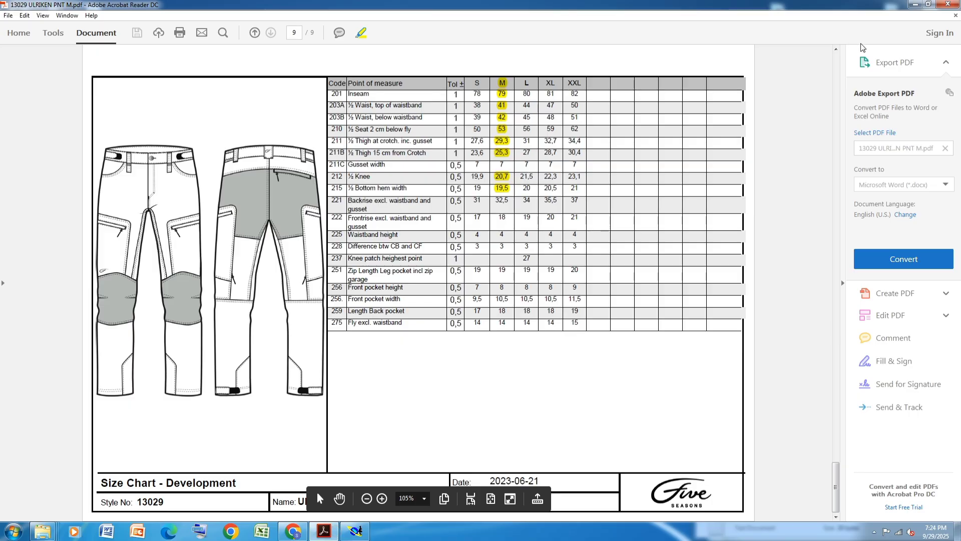
{"action": "left_click", "coordinate": [917, 5]}
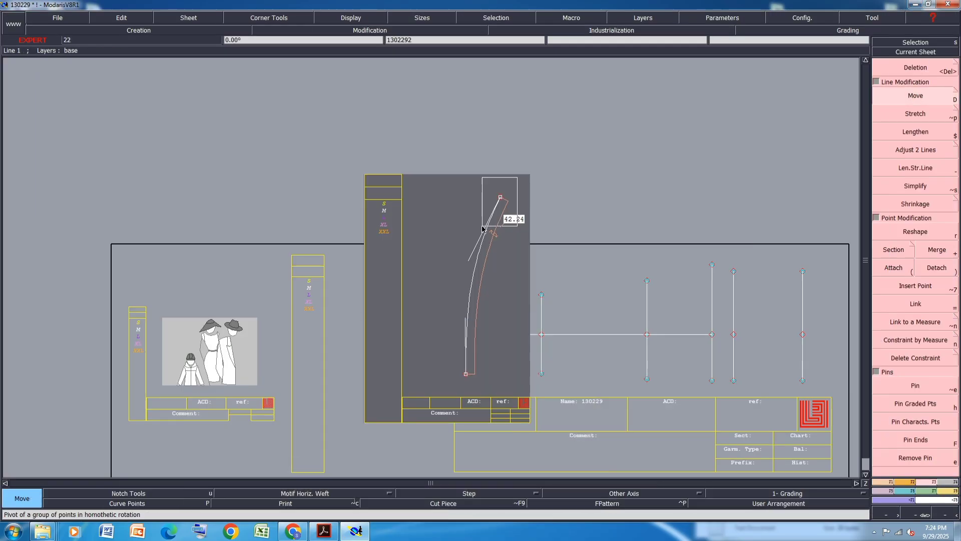
Move the curve's top point 1 cm down
{"action": "left_click", "coordinate": [500, 197]}
{"action": "type", "text": "00"}
{"action": "key", "text": "Return"}
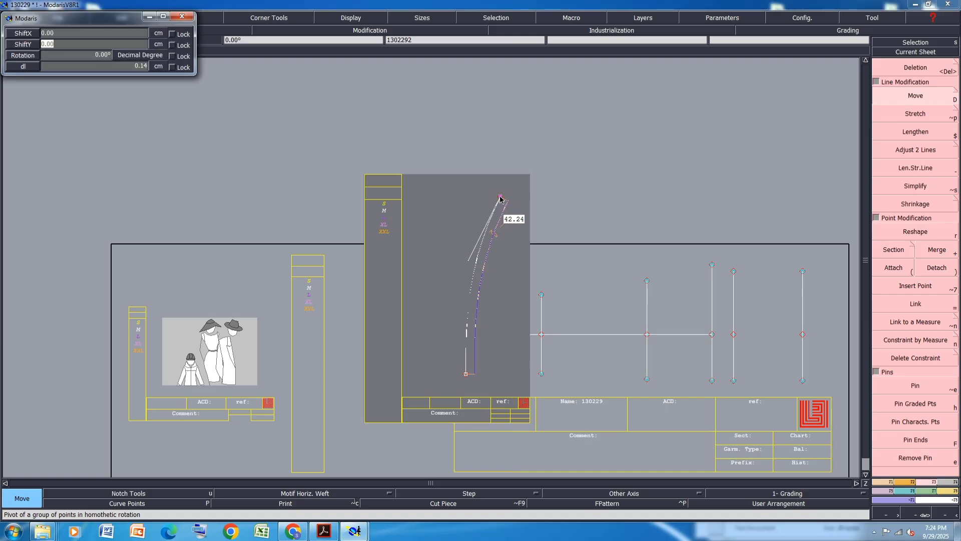
{"action": "key", "text": "BackSpace"}
{"action": "type", "text": "-1"}
{"action": "key", "text": "Return"}
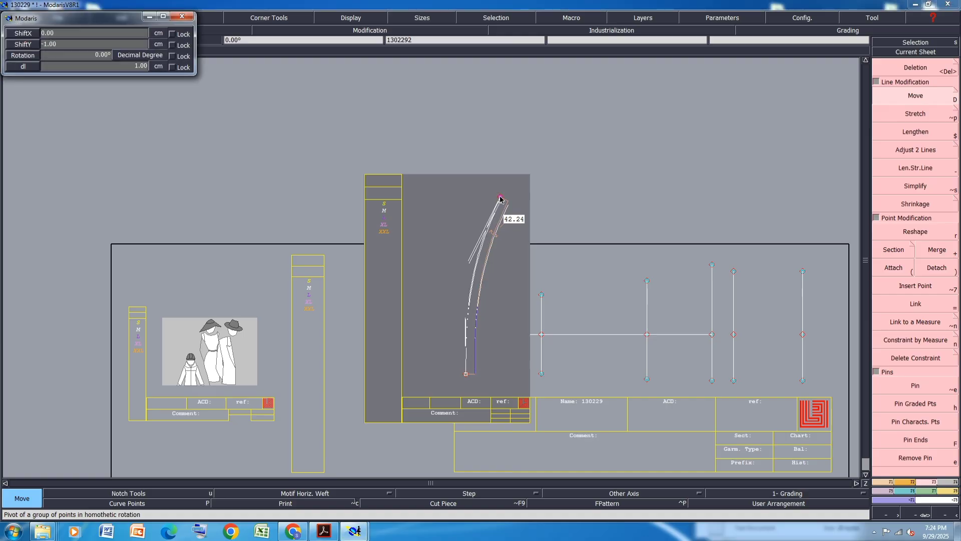
Move the curve's top point 2 cm to the right
{"action": "left_click", "coordinate": [509, 203]}
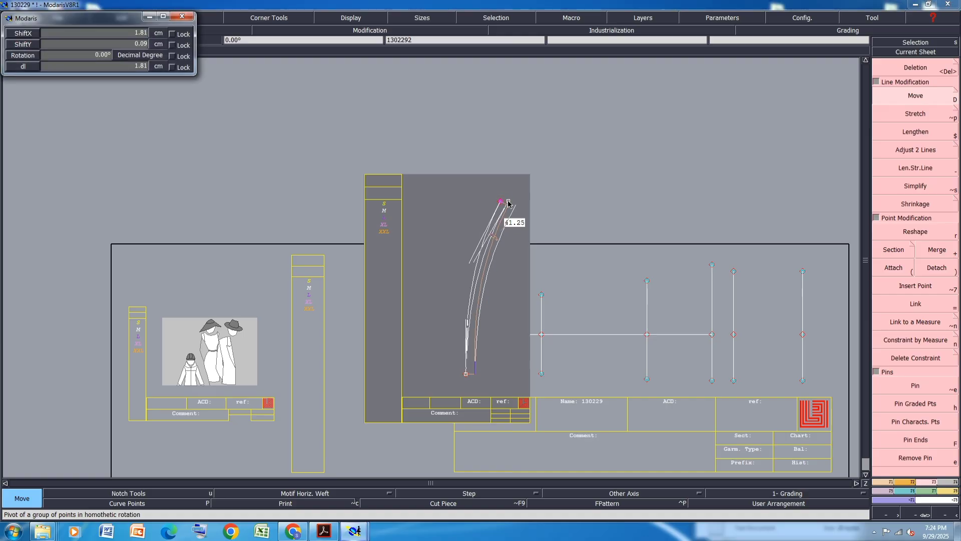
{"action": "type", "text": "2"}
{"action": "key", "text": "Return"}
{"action": "type", "text": "0"}
{"action": "key", "text": "Return"}
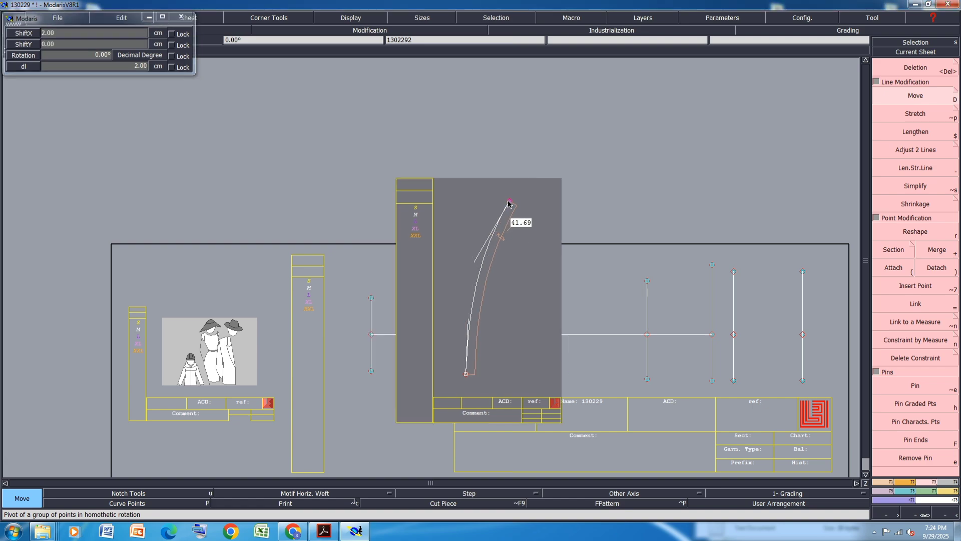
Reshape the lower part of the curve
{"action": "scroll", "coordinate": [490, 270], "scroll_direction": "up", "scroll_amount": 2}
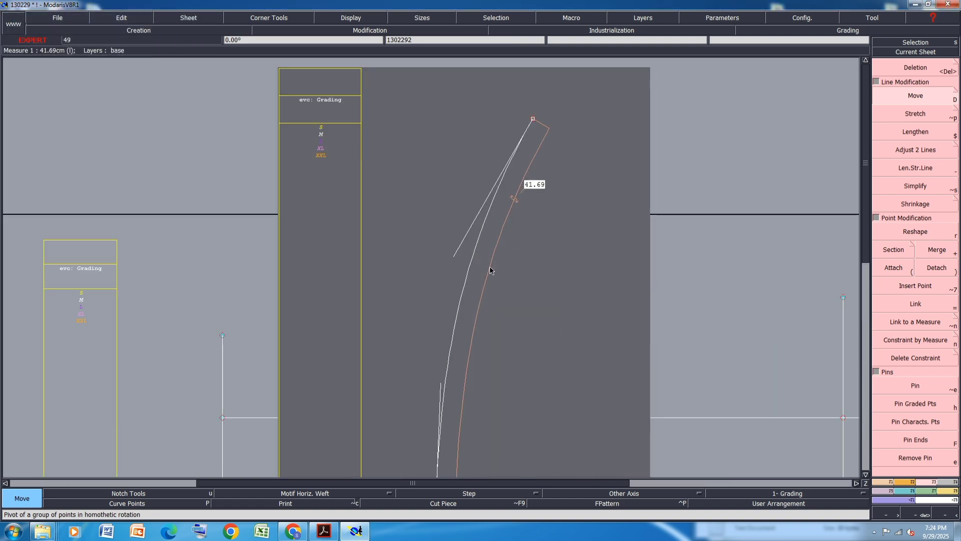
{"action": "scroll", "coordinate": [490, 271], "scroll_direction": "down", "scroll_amount": 2}
{"action": "key", "text": "r"}
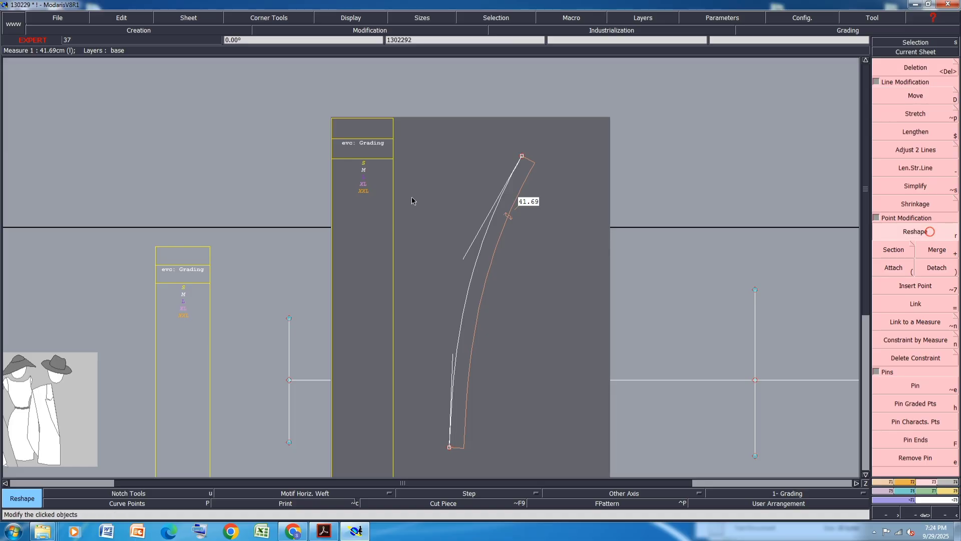
{"action": "left_click", "coordinate": [459, 254]}
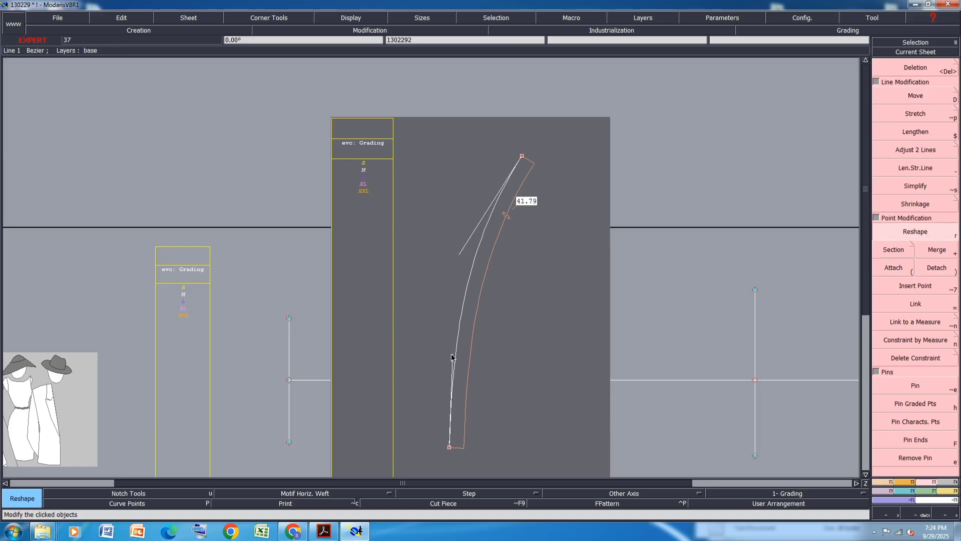
{"action": "left_click", "coordinate": [452, 356]}
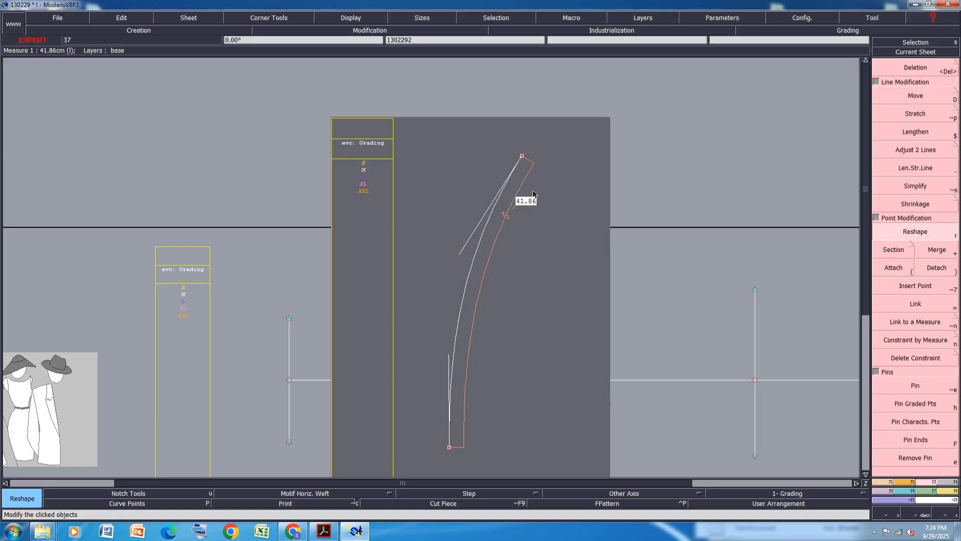
Move the curve's top point 0.5 cm down and save the model
{"action": "scroll", "coordinate": [533, 194], "scroll_direction": "up", "scroll_amount": 2}
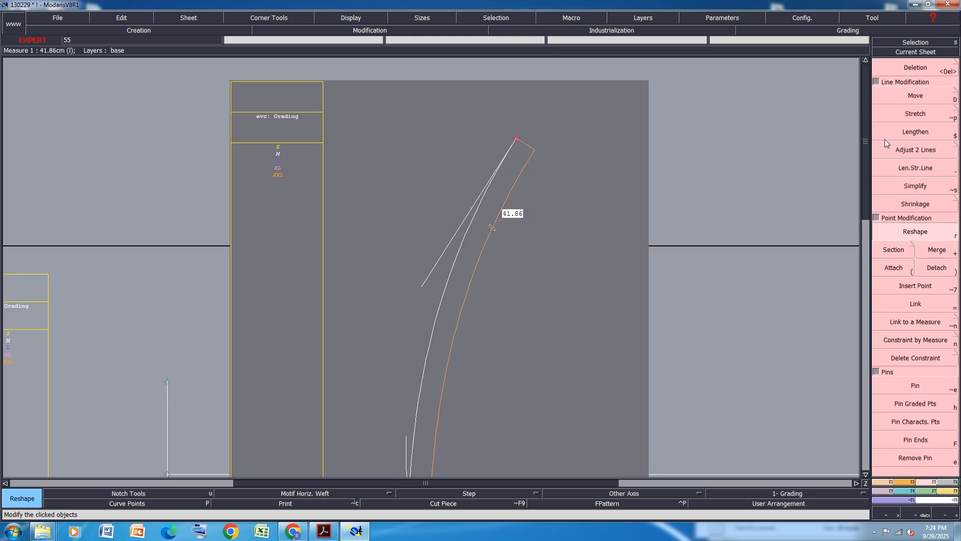
{"action": "left_click", "coordinate": [915, 96]}
{"action": "left_click", "coordinate": [517, 138]}
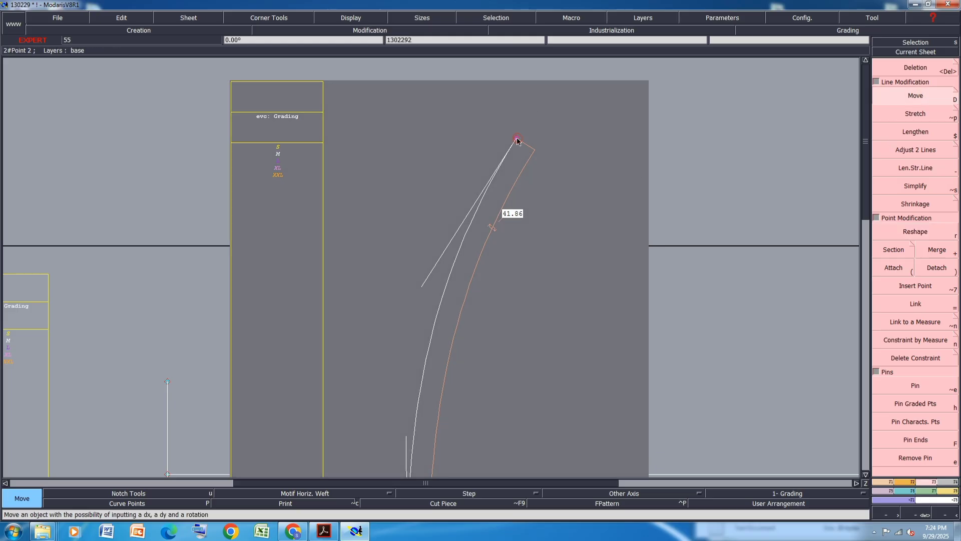
{"action": "left_click", "coordinate": [517, 141]}
{"action": "type", "text": "-"}
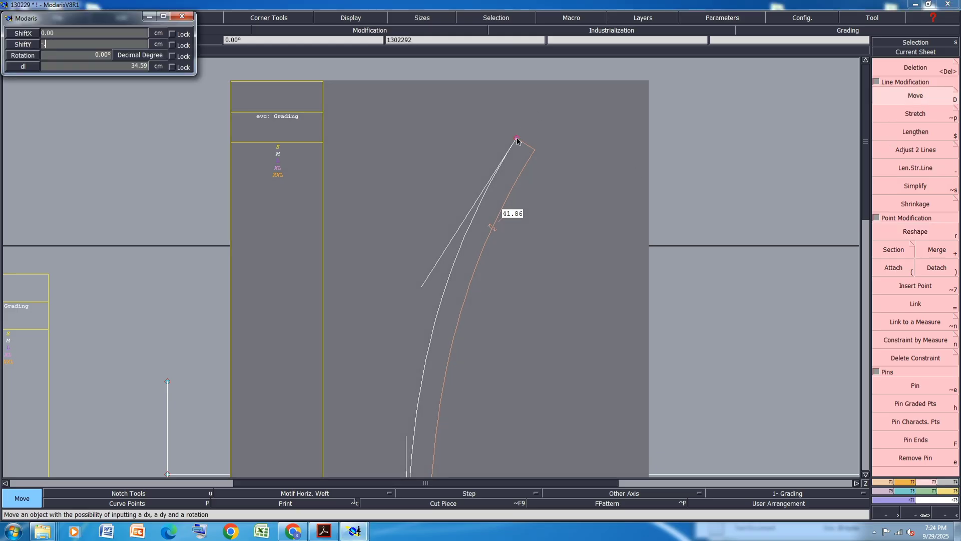
{"action": "type", "text": "0.50"}
{"action": "key", "text": "Return"}
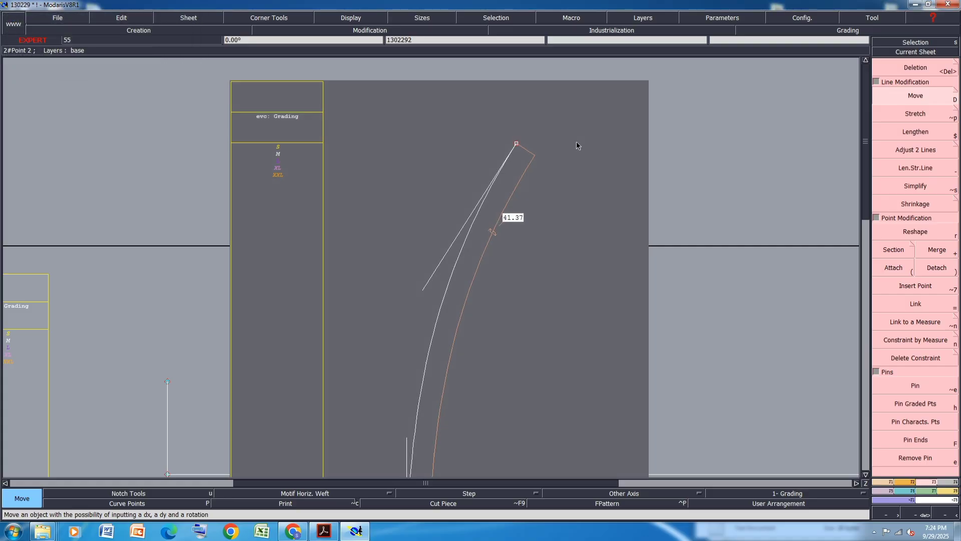
{"action": "key", "text": "ctrl+s"}
{"action": "left_click", "coordinate": [415, 324]}
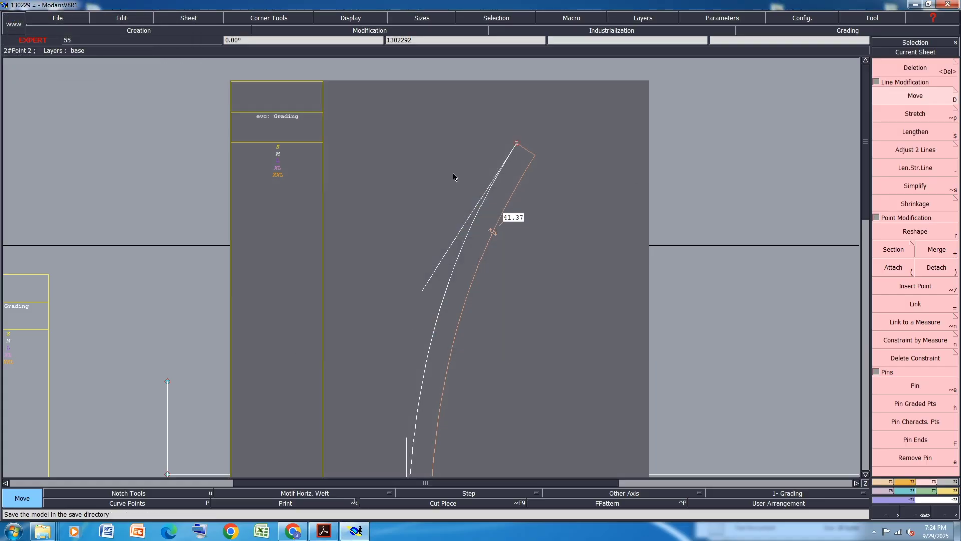
Move the curve's top point 0.38 cm down
{"action": "left_click", "coordinate": [516, 144]}
{"action": "key", "text": "Down"}
{"action": "type", "text": "0"}
{"action": "key", "text": "Down"}
{"action": "type", "text": "-"}
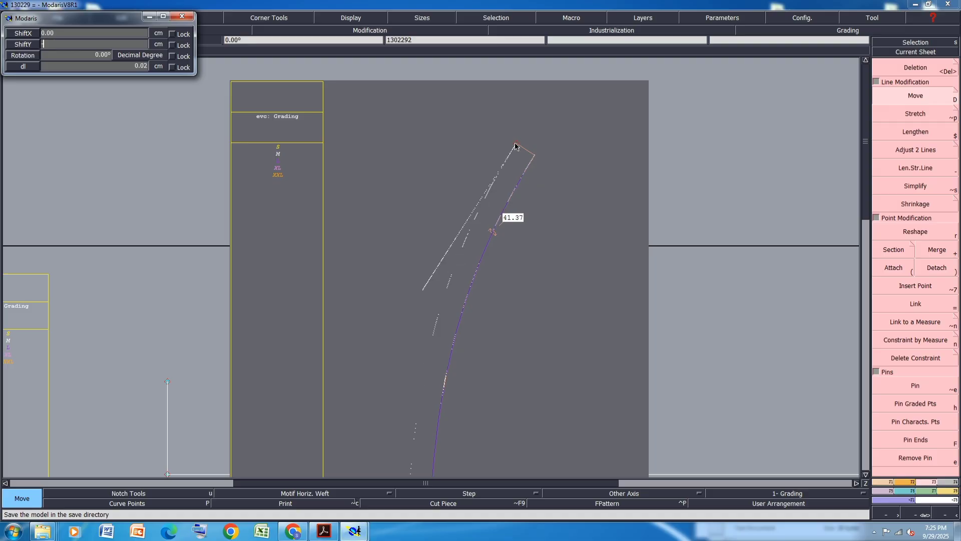
{"action": "type", "text": "0.38"}
{"action": "key", "text": "Down"}
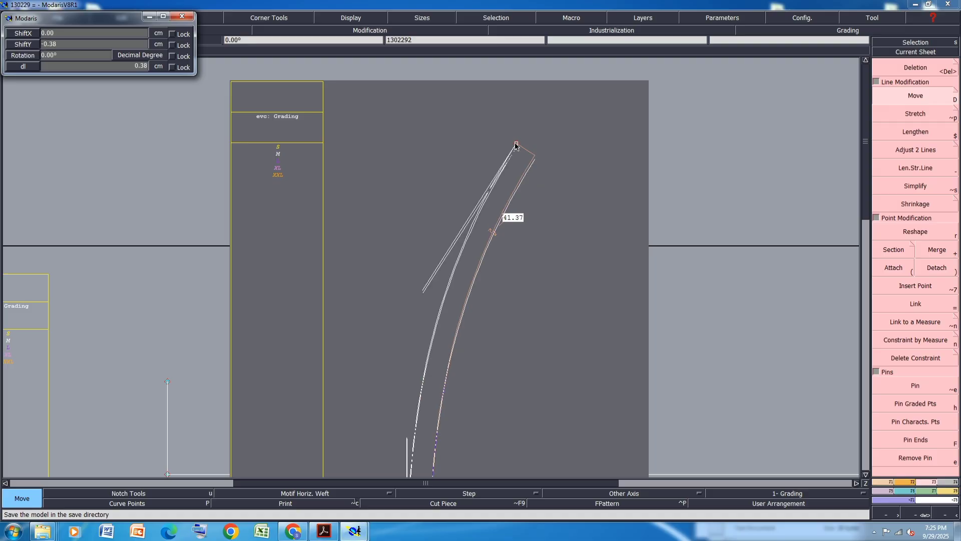
{"action": "key", "text": "Return"}
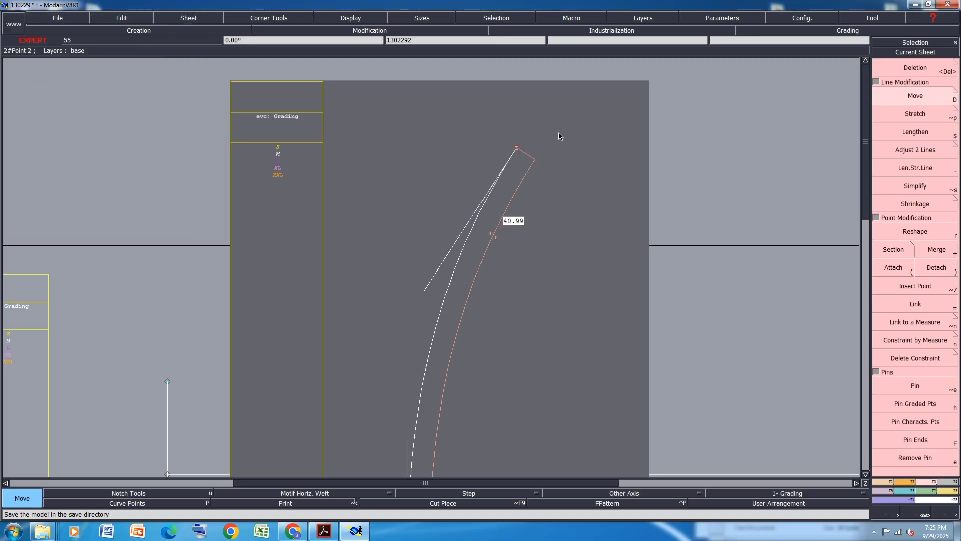
Move the curve's top point 0.01 cm up
{"action": "left_click", "coordinate": [516, 148]}
{"action": "key", "text": "Down"}
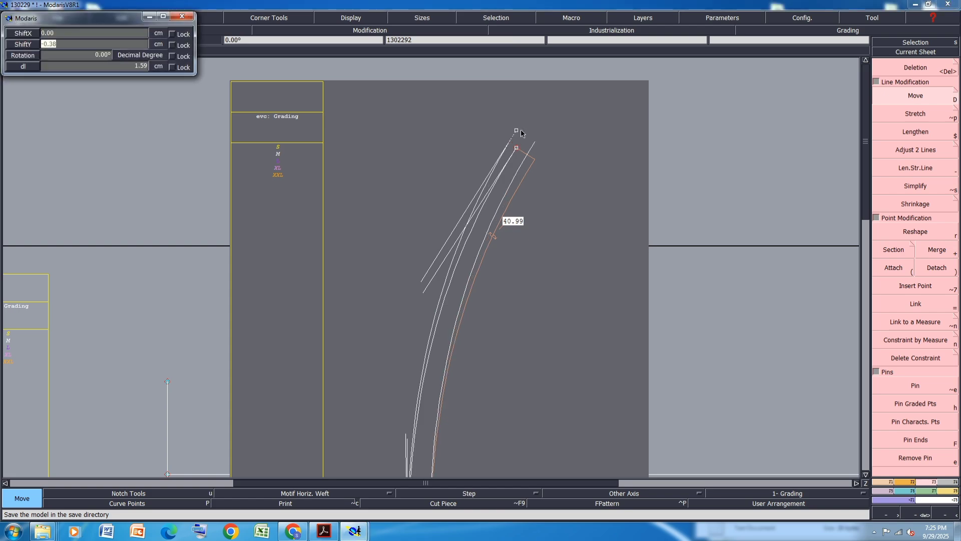
{"action": "type", "text": ".01"}
{"action": "key", "text": "Return"}
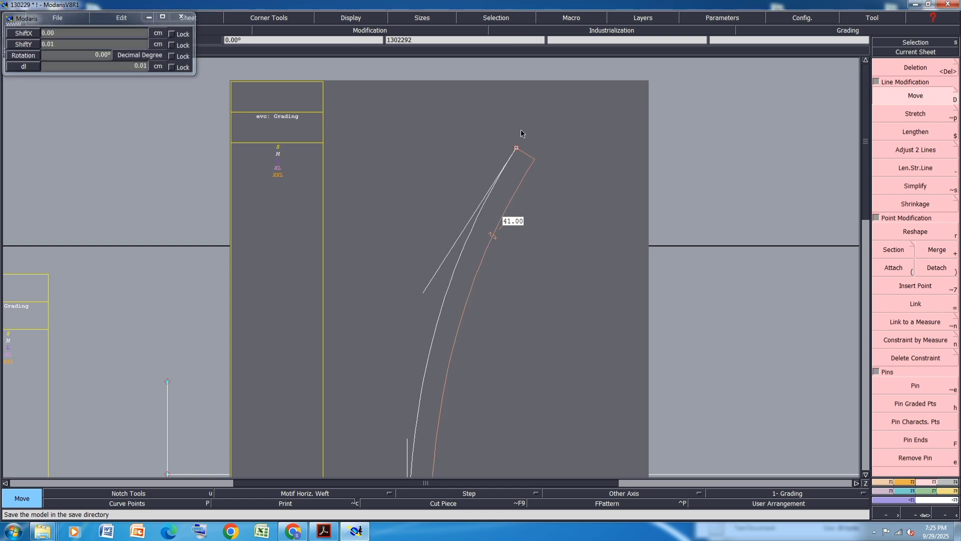
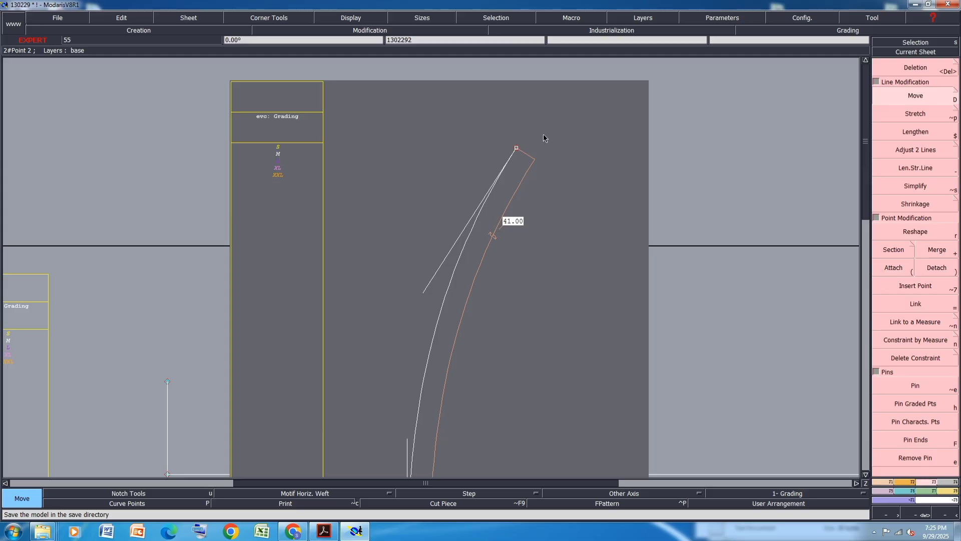
Create a developed point on the pattern curve about 21 cm along it, and review the PDF size chart
{"action": "scroll", "coordinate": [545, 138], "scroll_direction": "down", "scroll_amount": 2}
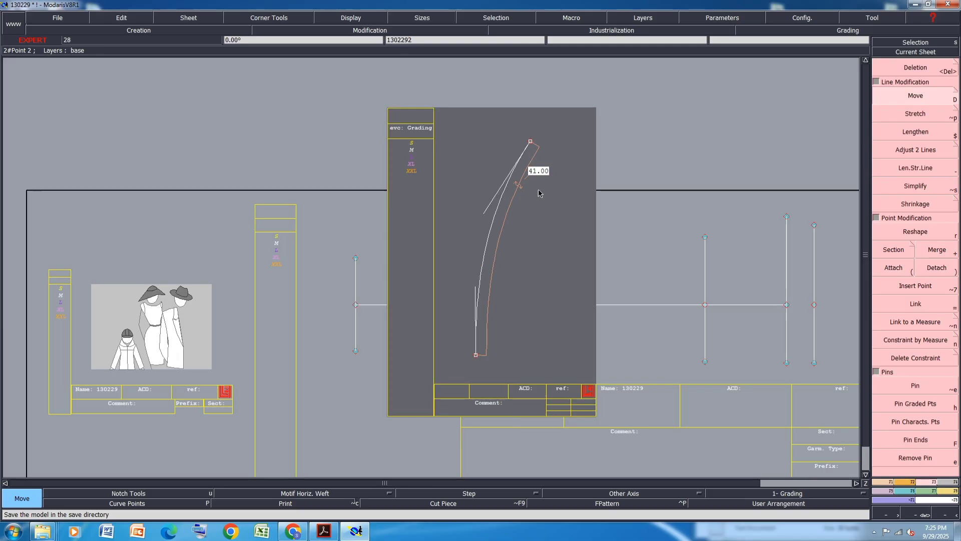
{"action": "key", "text": "d"}
{"action": "left_click", "coordinate": [476, 355]}
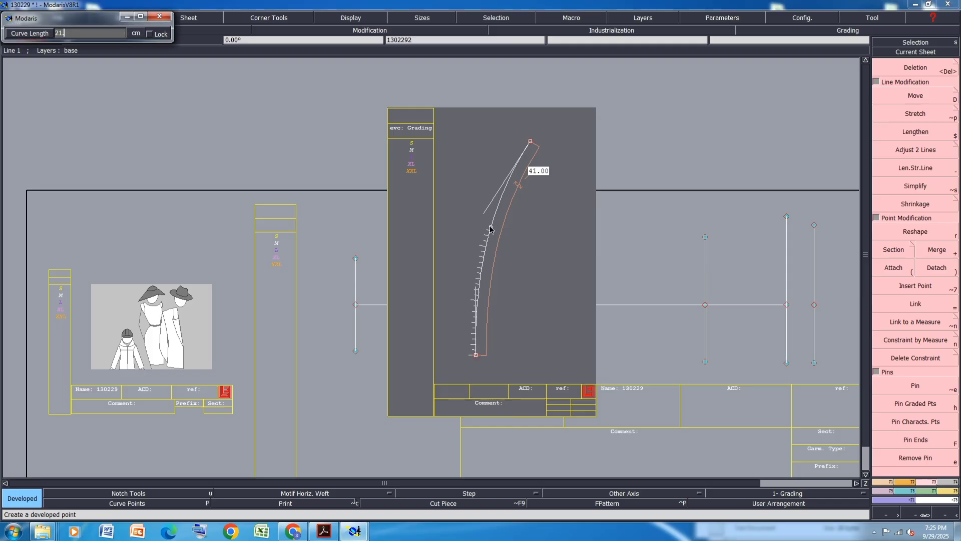
{"action": "left_click", "coordinate": [490, 229]}
{"action": "key", "text": "l"}
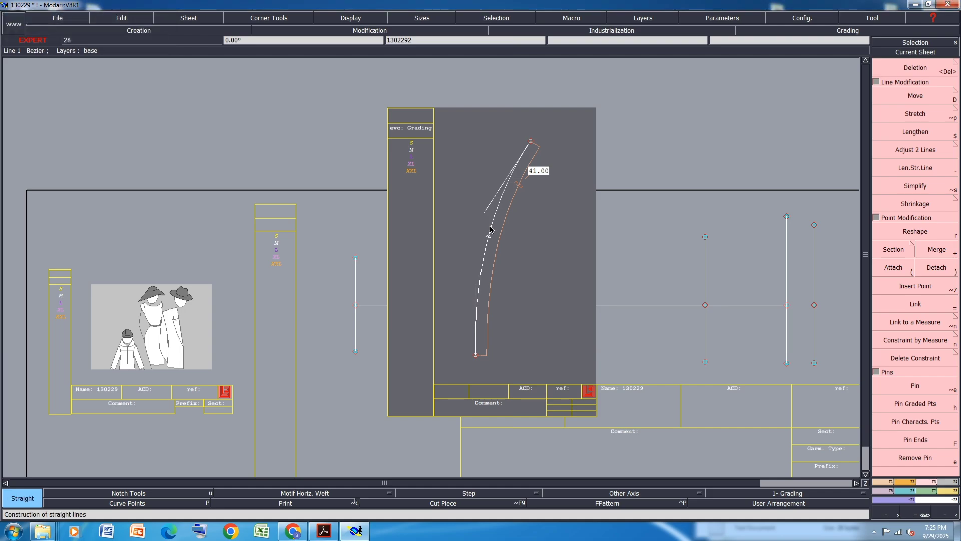
{"action": "left_click", "coordinate": [331, 531]}
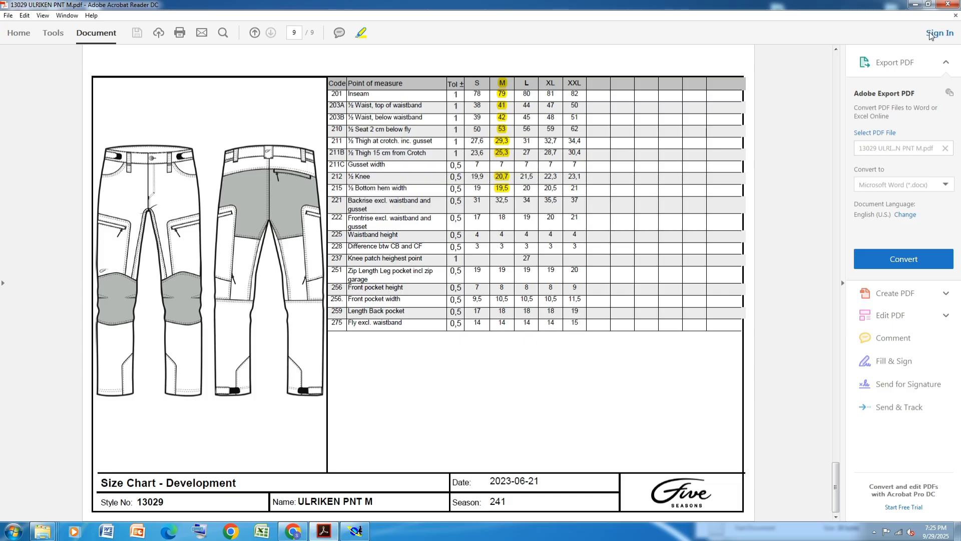
{"action": "left_click", "coordinate": [915, 4]}
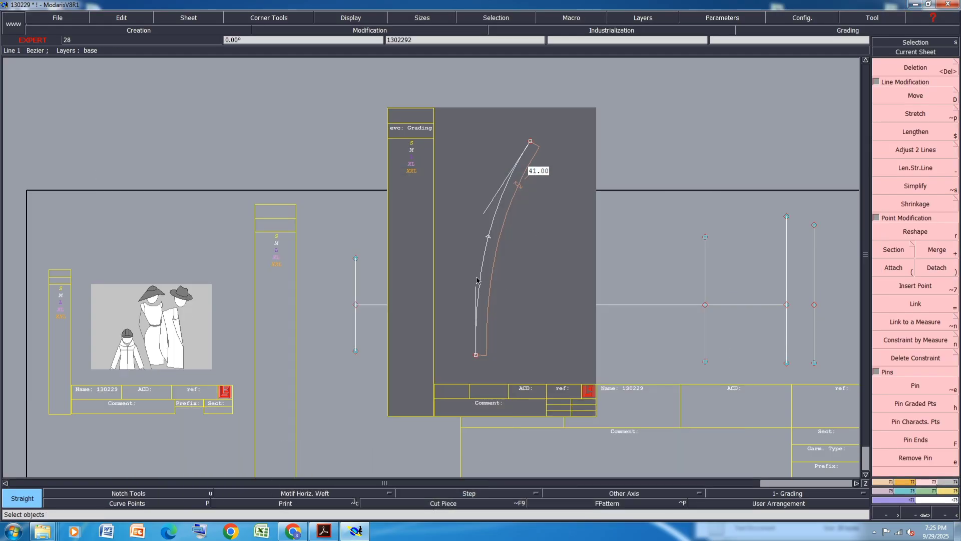
Create a parallel curve 4 cm from the pattern curve
{"action": "key", "text": "p"}
{"action": "left_click", "coordinate": [483, 275]}
{"action": "key", "text": "Down"}
{"action": "type", "text": "4"}
{"action": "key", "text": "Return"}
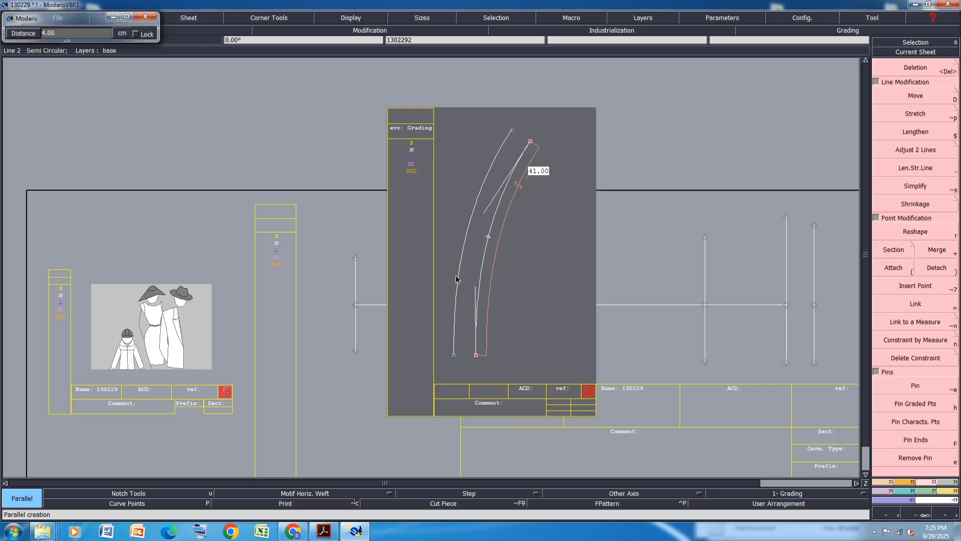
Join the top ends and the bottom ends of the two curves with straight lines
{"action": "key", "text": "l"}
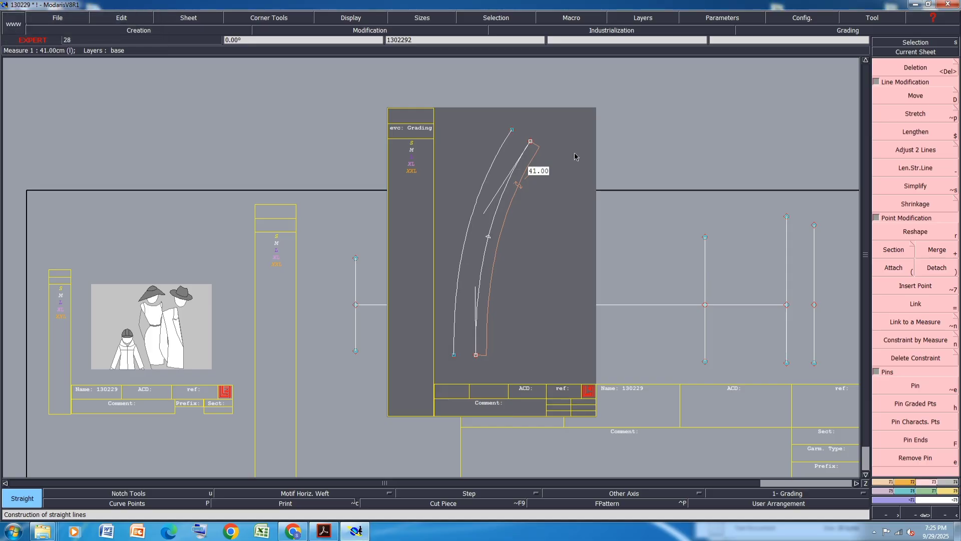
{"action": "left_click", "coordinate": [511, 130]}
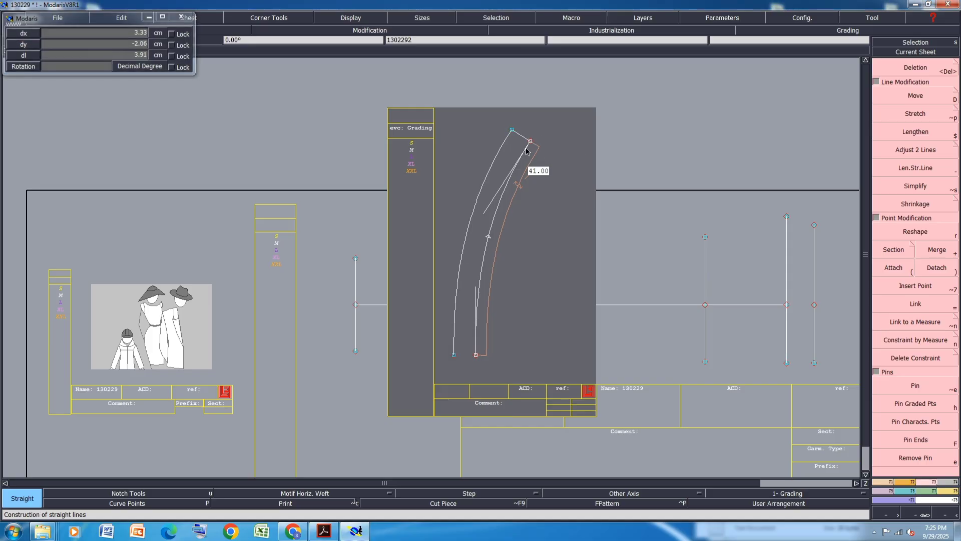
{"action": "left_click", "coordinate": [530, 142]}
{"action": "left_click", "coordinate": [454, 355]}
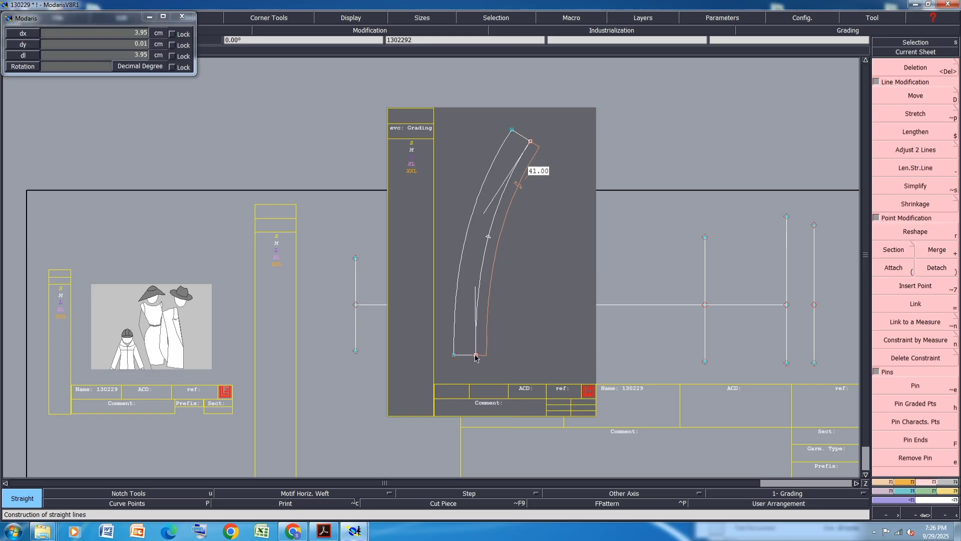
{"action": "left_click", "coordinate": [476, 354]}
Measure the outer curve's length, then undo the measurement, connecting lines and parallel curve
{"action": "key", "text": "alt+l"}
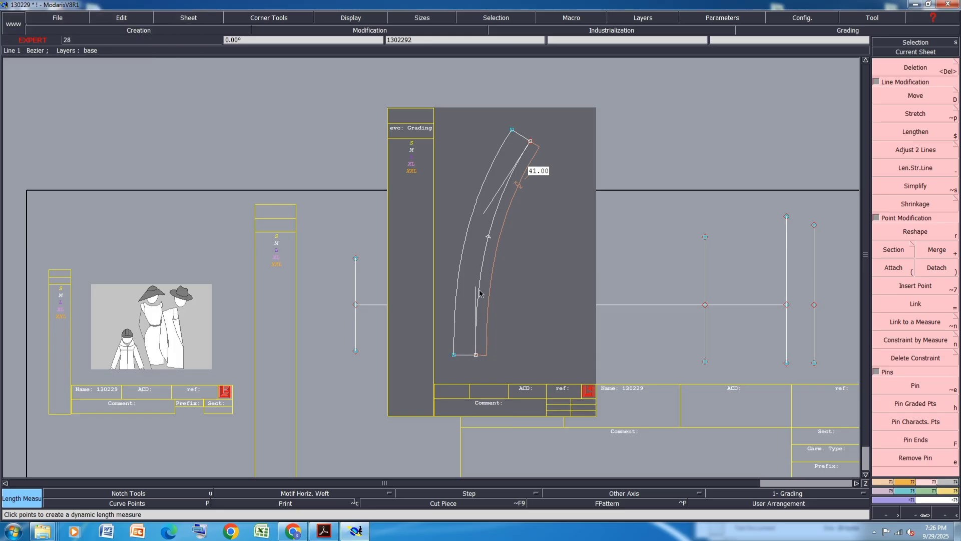
{"action": "left_click", "coordinate": [483, 178]}
{"action": "left_click", "coordinate": [454, 355]}
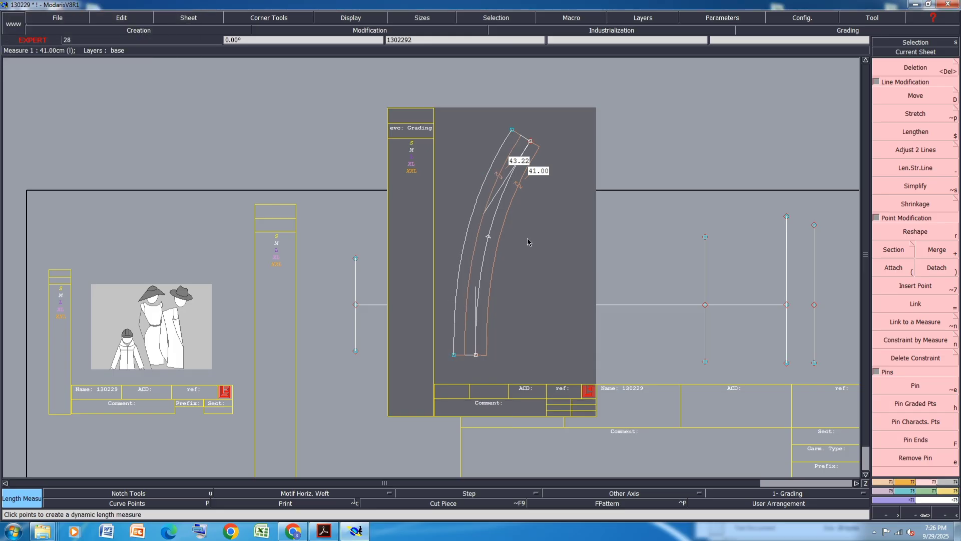
{"action": "key", "text": "ctrl+z"}
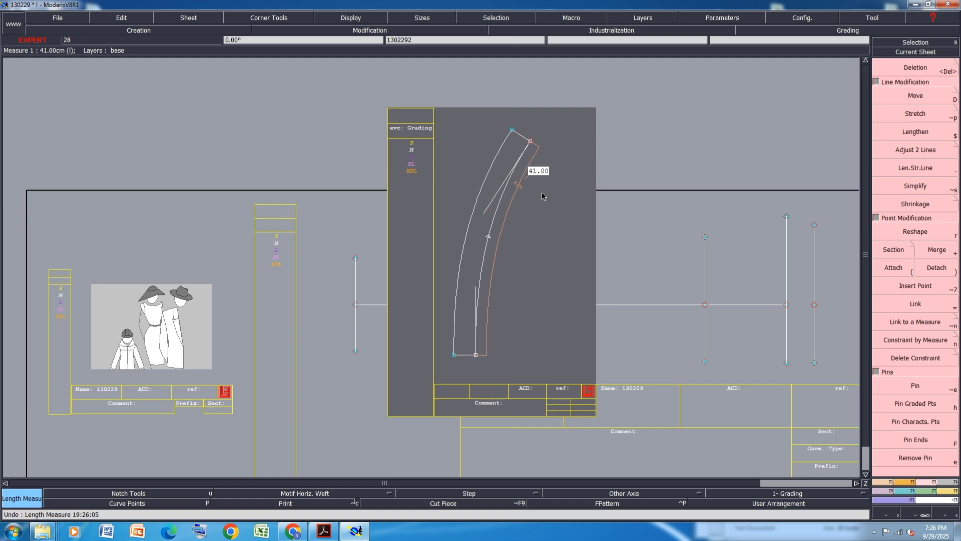
{"action": "key", "text": "ctrl+z"}
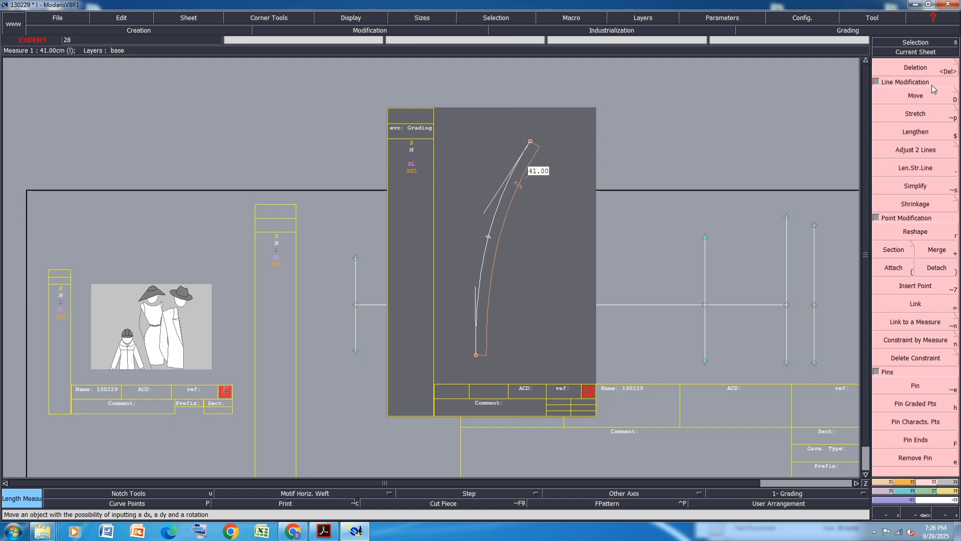
Move the curve's top point 2.5 cm to the left
{"action": "key", "text": "d"}
{"action": "left_click", "coordinate": [531, 142]}
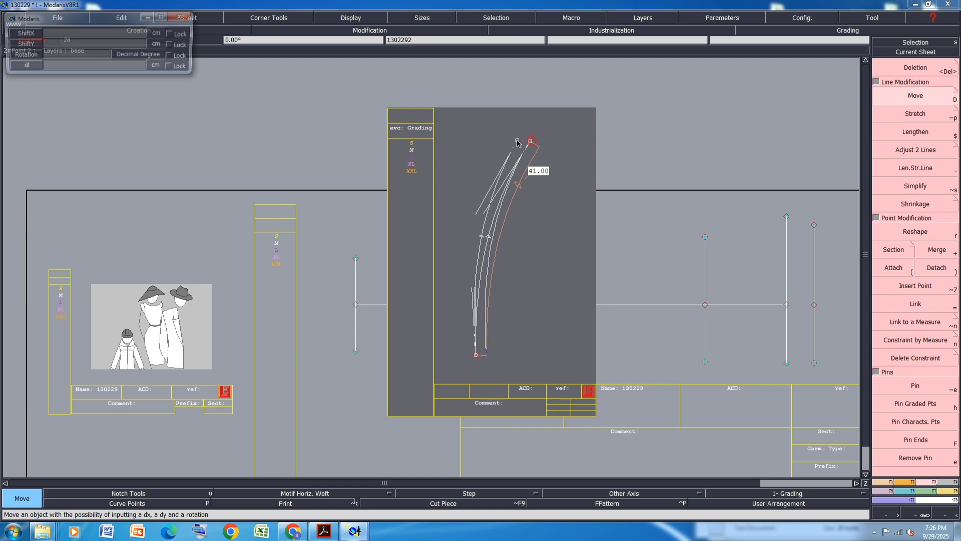
{"action": "type", "text": "-2.5"}
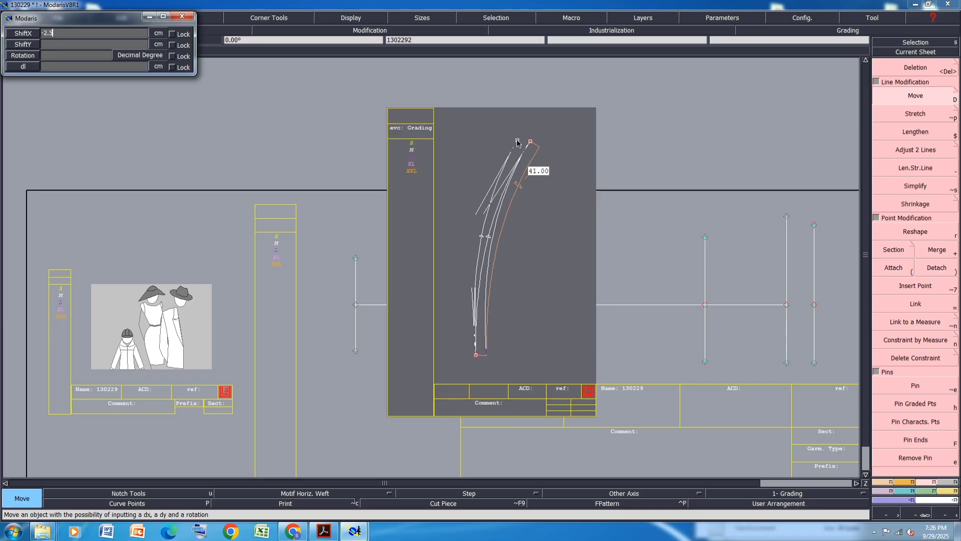
{"action": "key", "text": "Return"}
{"action": "key", "text": "Return"}
{"action": "key", "text": "Return"}
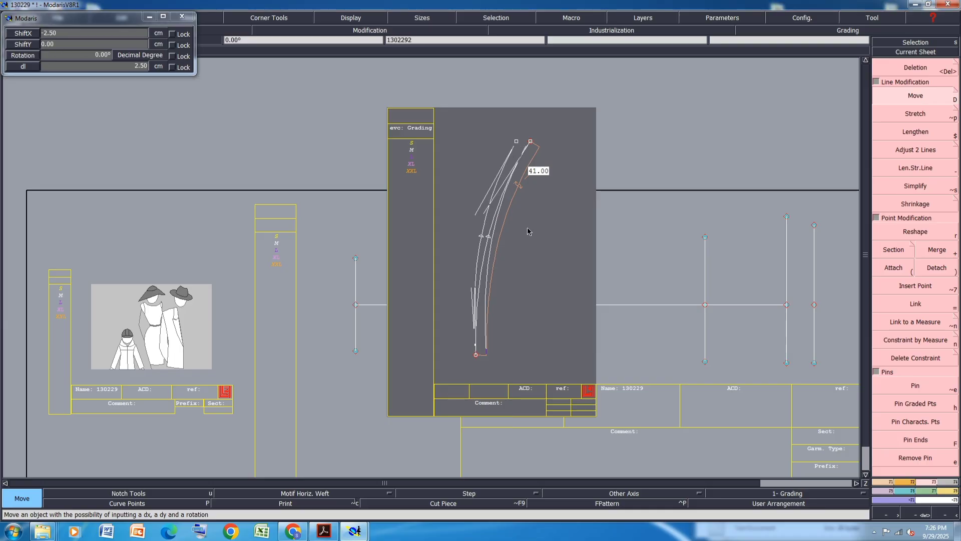
Move the curve's top point 0.7 cm up
{"action": "scroll", "coordinate": [521, 223], "scroll_direction": "up", "scroll_amount": 1}
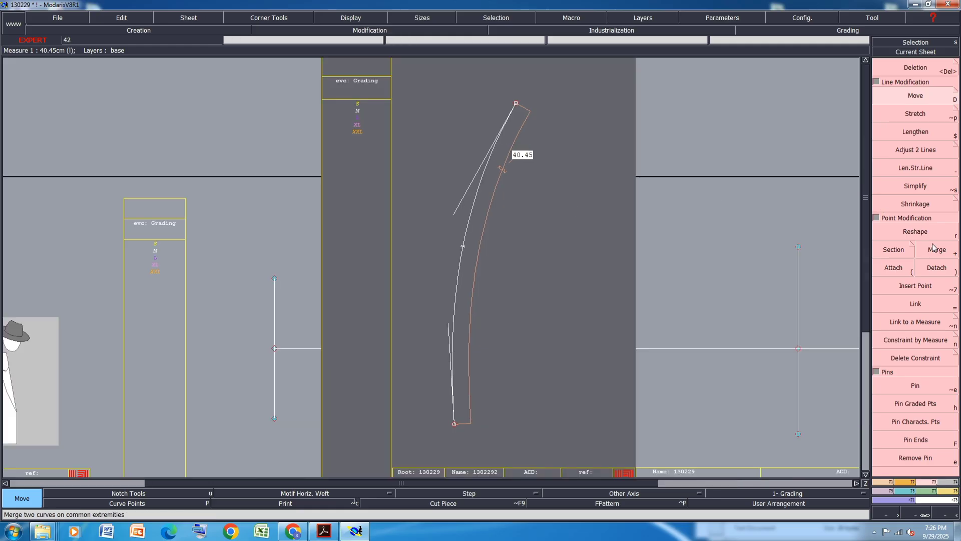
{"action": "left_click", "coordinate": [516, 102]}
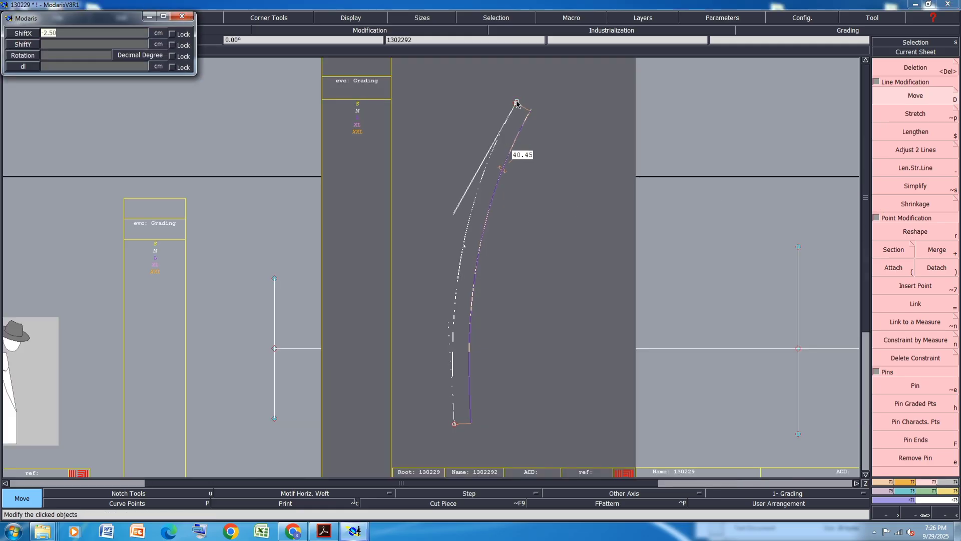
{"action": "key", "text": "Tab"}
{"action": "type", "text": ".7"}
{"action": "key", "text": "Return"}
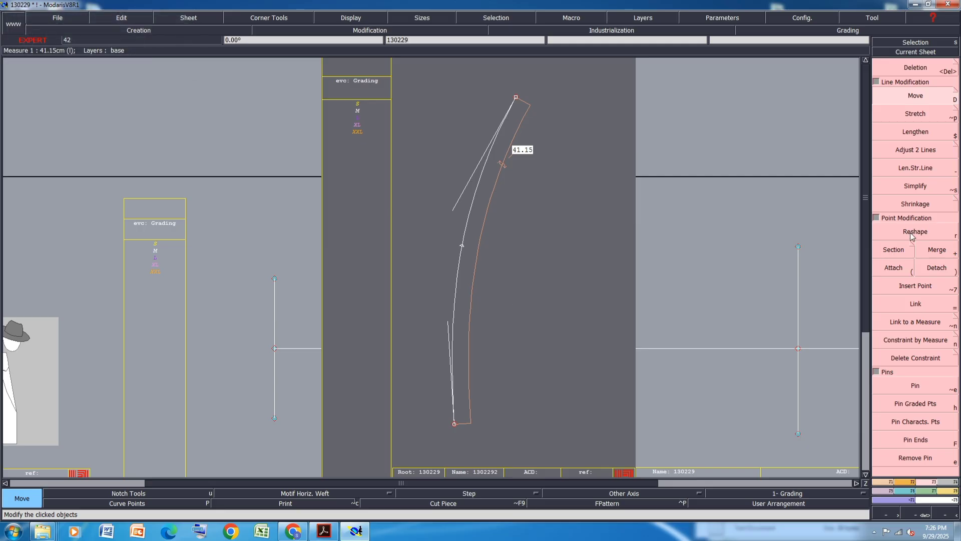
Reshape the lower part of the curve near its straight section
{"action": "key", "text": "r"}
{"action": "scroll", "coordinate": [452, 360], "scroll_direction": "up", "scroll_amount": 1}
{"action": "left_click", "coordinate": [447, 303]}
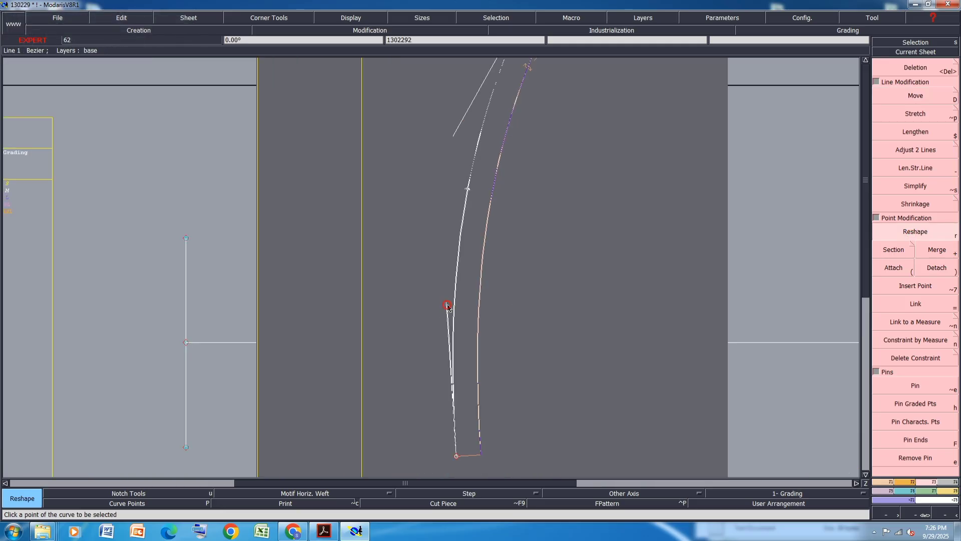
{"action": "left_click", "coordinate": [454, 307]}
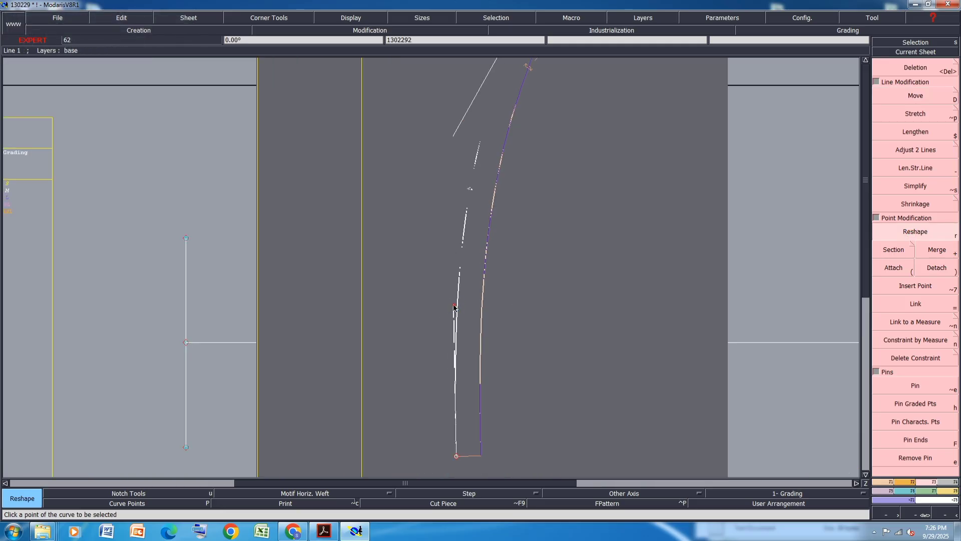
{"action": "scroll", "coordinate": [443, 415], "scroll_direction": "down", "scroll_amount": 1}
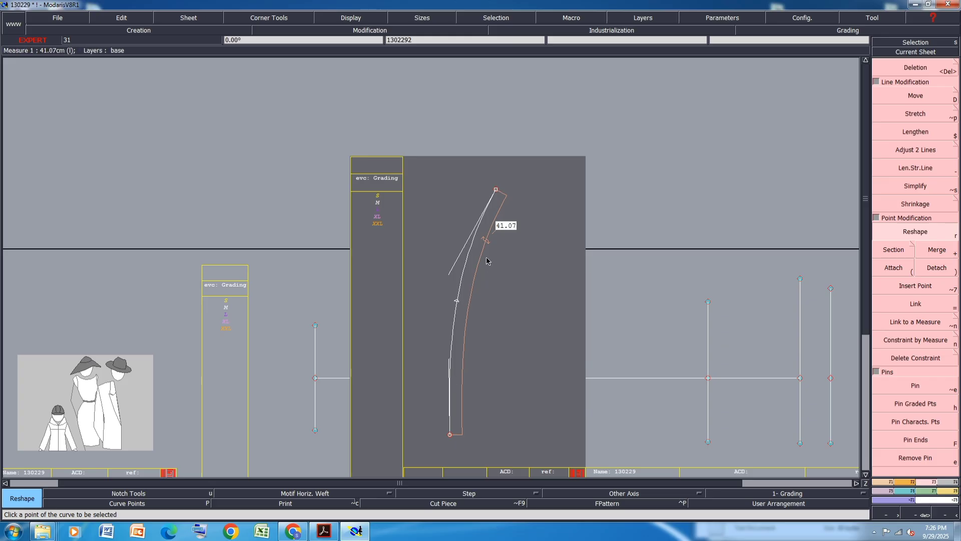
{"action": "left_click", "coordinate": [450, 274]}
{"action": "left_click", "coordinate": [451, 279]}
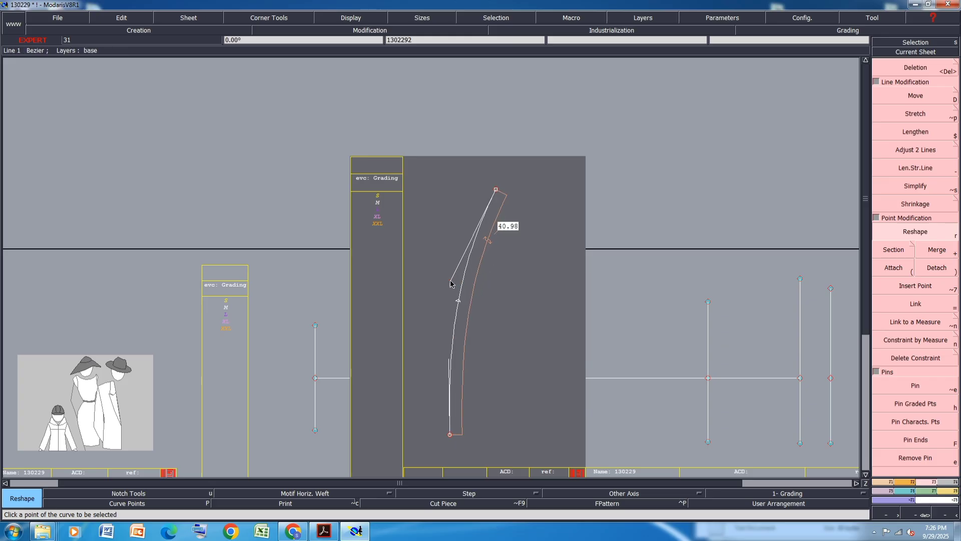
{"action": "scroll", "coordinate": [463, 416], "scroll_direction": "up", "scroll_amount": 2}
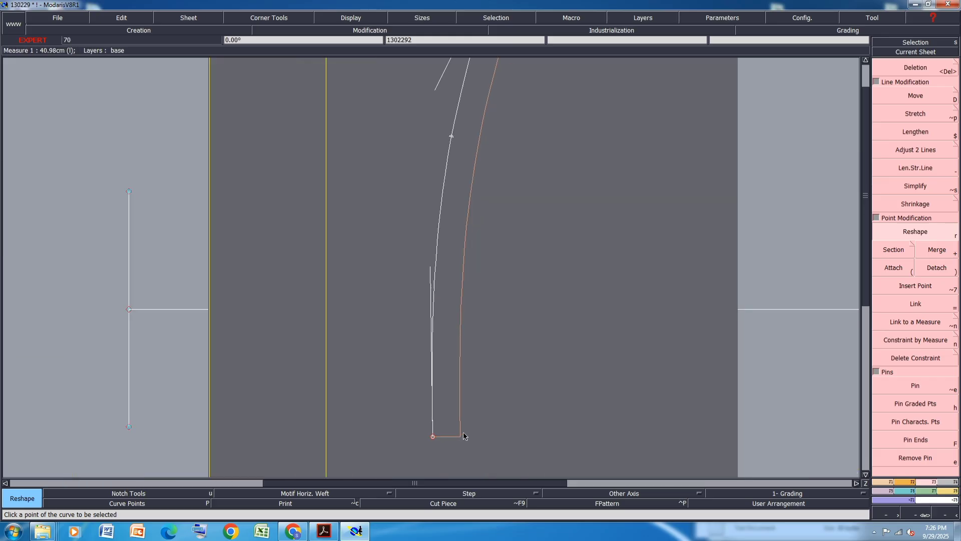
{"action": "scroll", "coordinate": [429, 418], "scroll_direction": "down", "scroll_amount": 1}
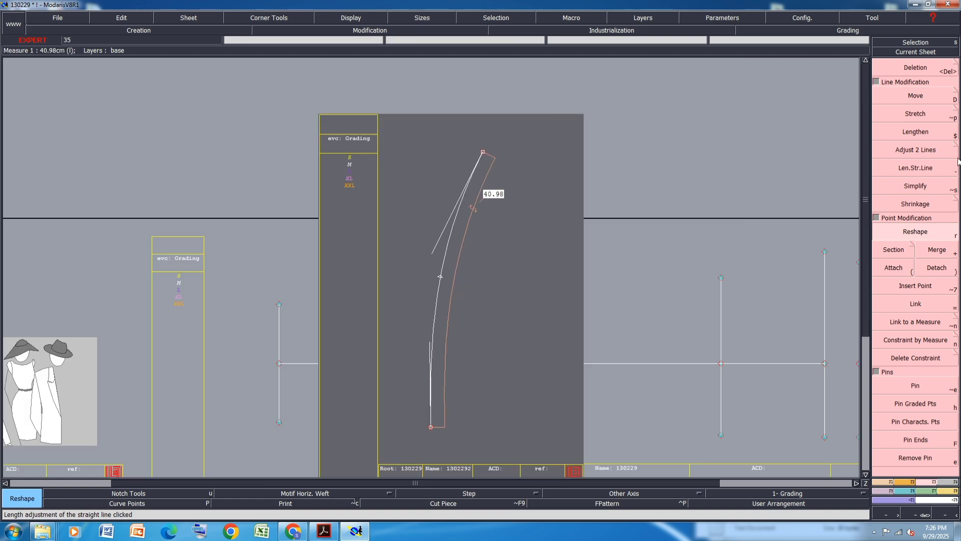
Move the curve's top point slightly upward to adjust the curve length
{"action": "left_click", "coordinate": [923, 98]}
{"action": "left_click", "coordinate": [483, 151]}
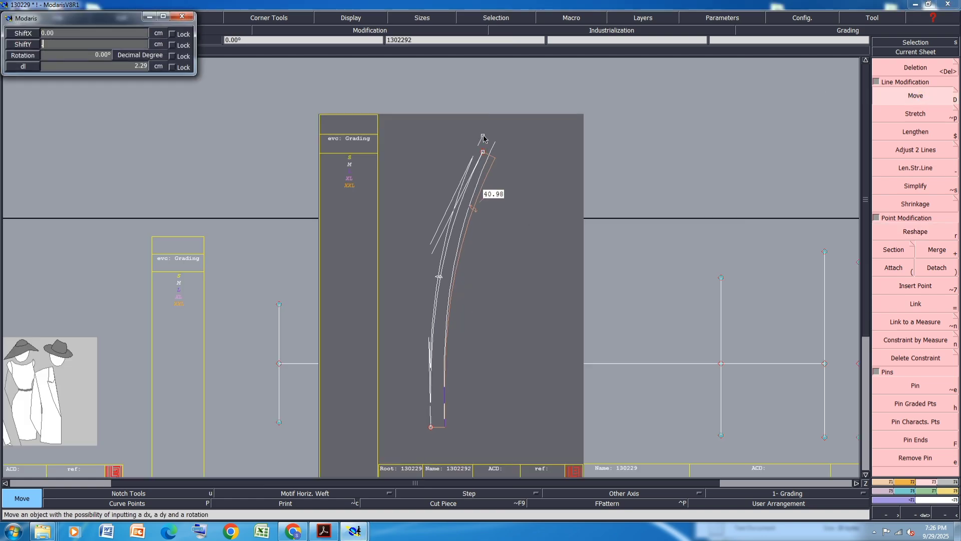
{"action": "left_click", "coordinate": [483, 138]}
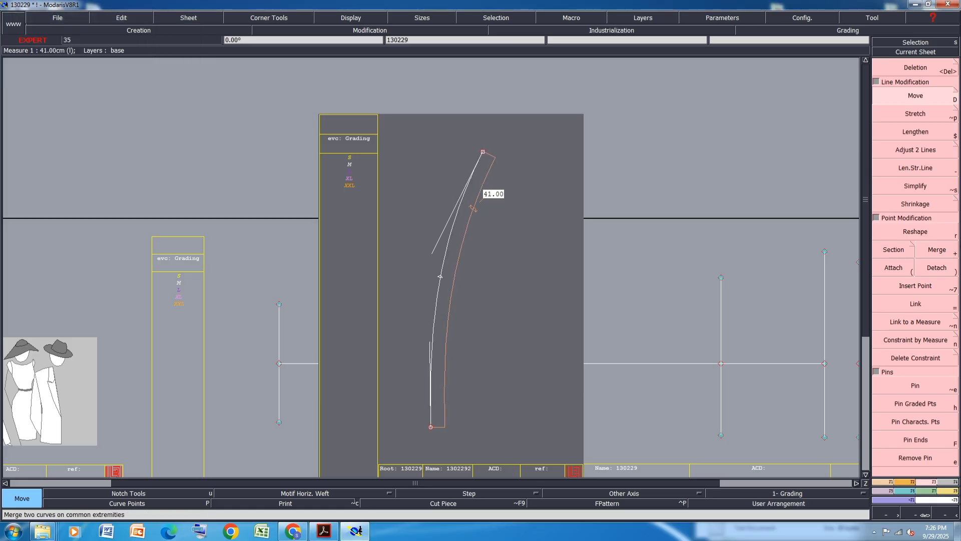
Create a parallel curve 4 cm outside the pattern curve
{"action": "left_click", "coordinate": [883, 488]}
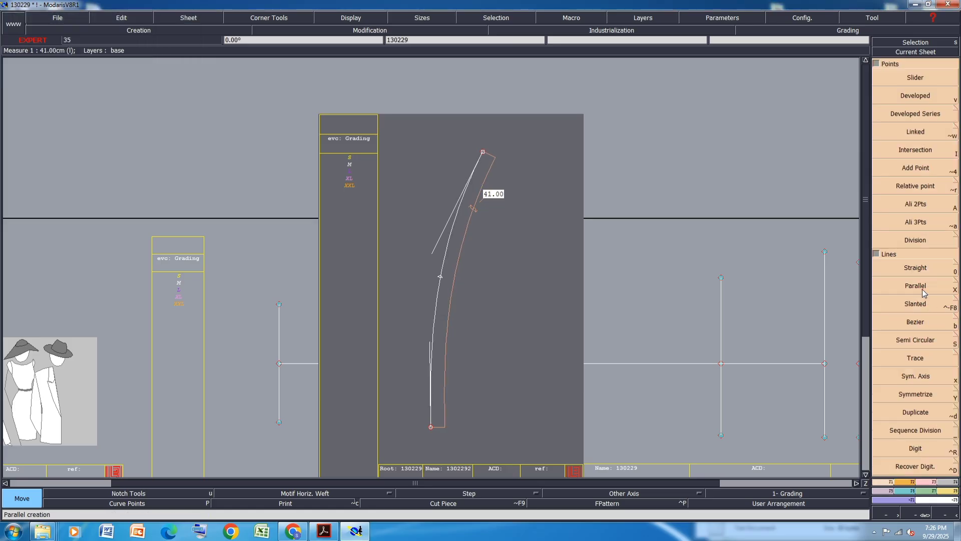
{"action": "left_click", "coordinate": [916, 286]}
{"action": "left_click", "coordinate": [433, 319]}
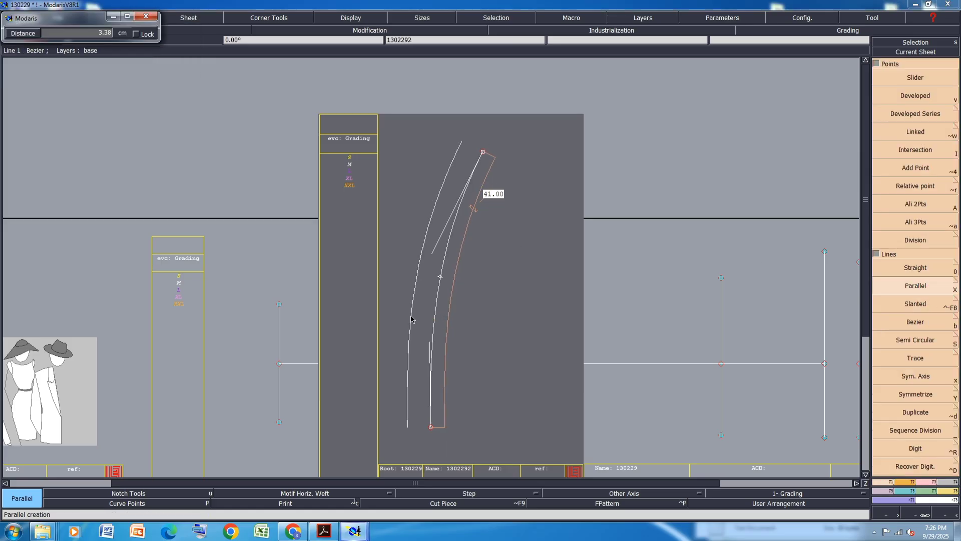
{"action": "type", "text": "4"}
{"action": "key", "text": "Return"}
Measure the parallel curve's length, undo the measurement, and compare against the PDF size chart
{"action": "key", "text": "shift+a"}
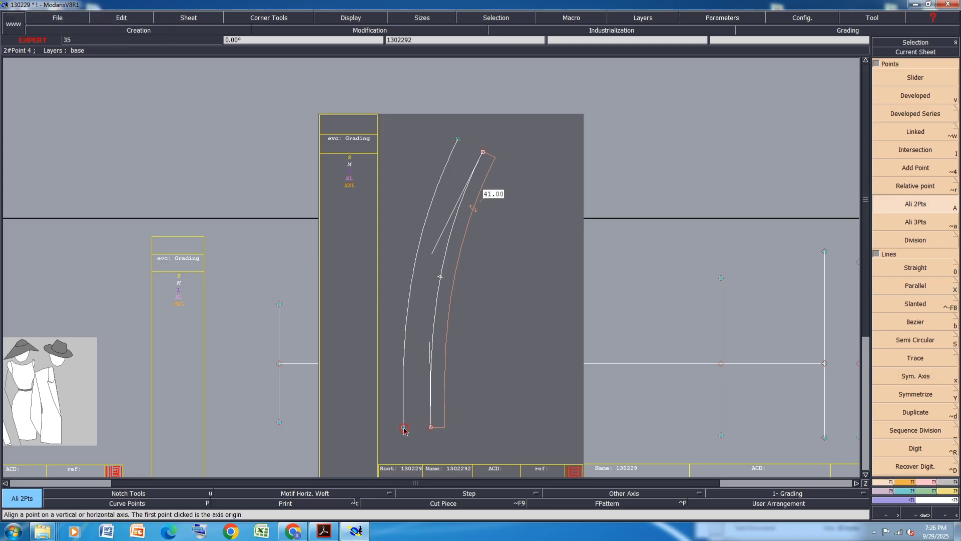
{"action": "key", "text": "l"}
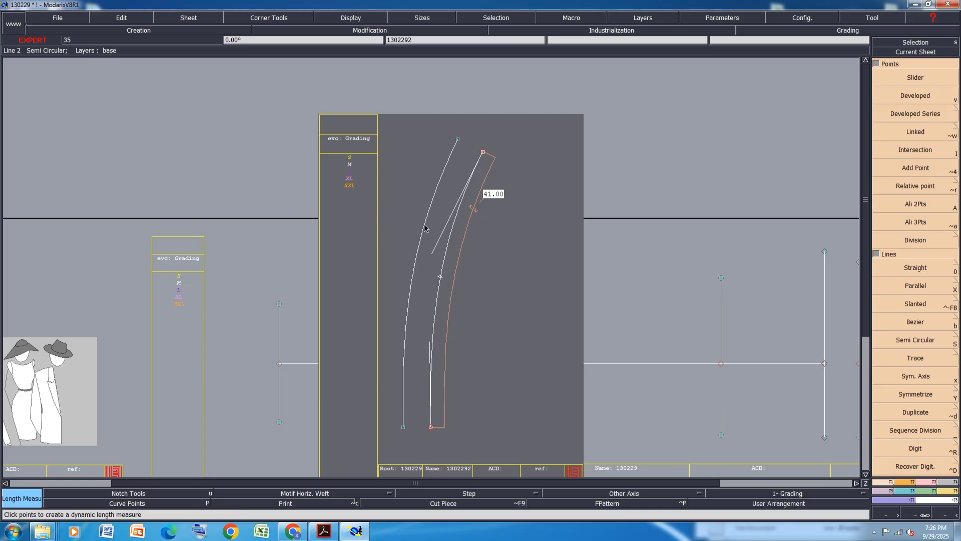
{"action": "left_click", "coordinate": [424, 225]}
{"action": "left_click", "coordinate": [449, 424]}
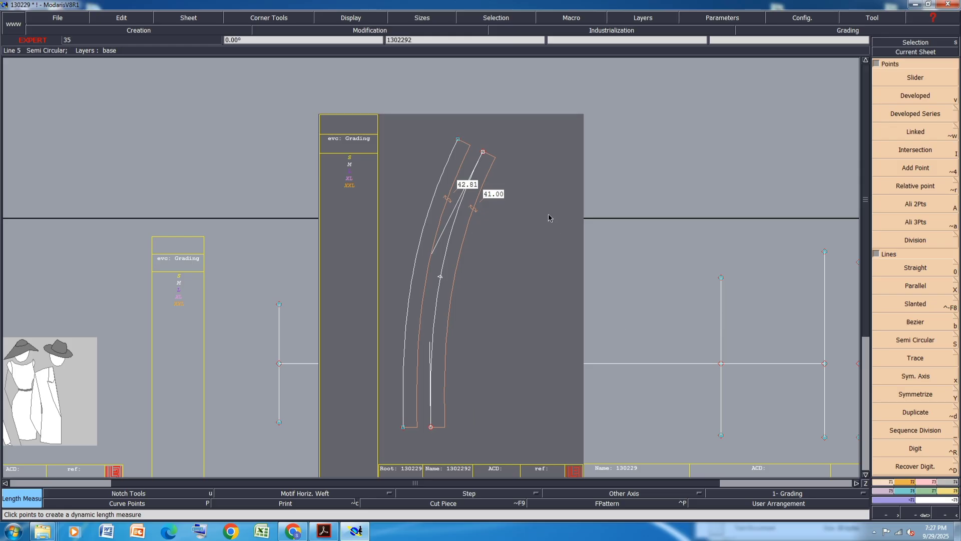
{"action": "key", "text": "ctrl+z"}
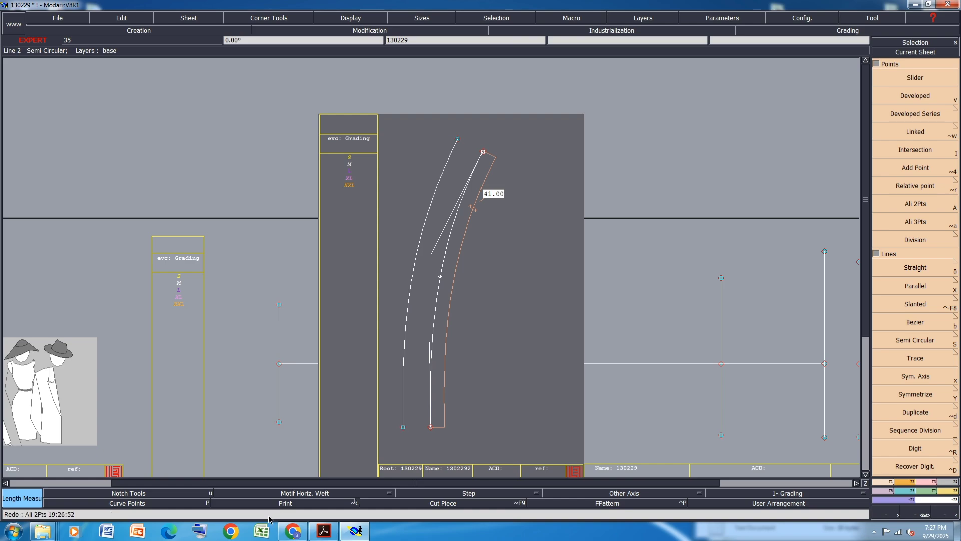
{"action": "left_click", "coordinate": [322, 532]}
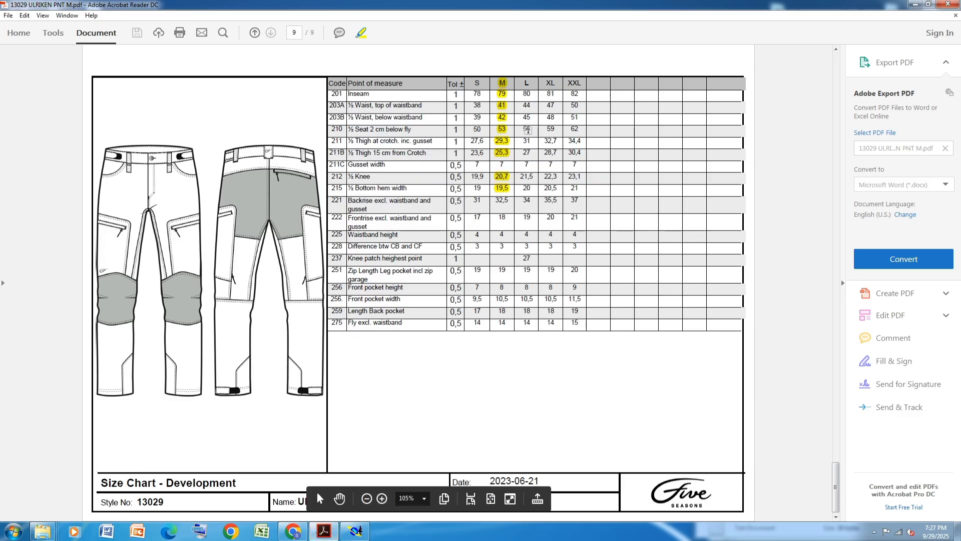
{"action": "left_click", "coordinate": [915, 4]}
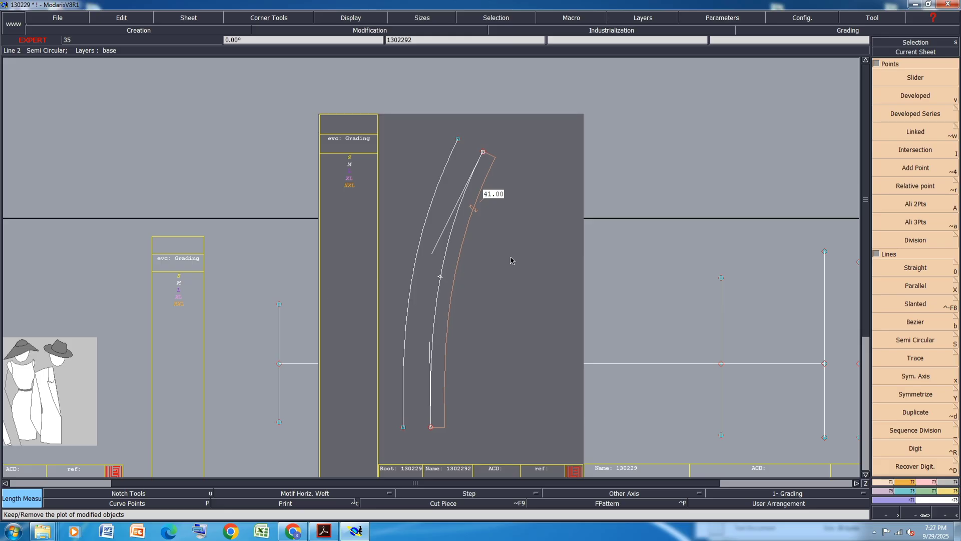
Create a developed point 22.65 cm along the inner curve from its bottom end
{"action": "key", "text": "v"}
{"action": "left_click", "coordinate": [403, 427]}
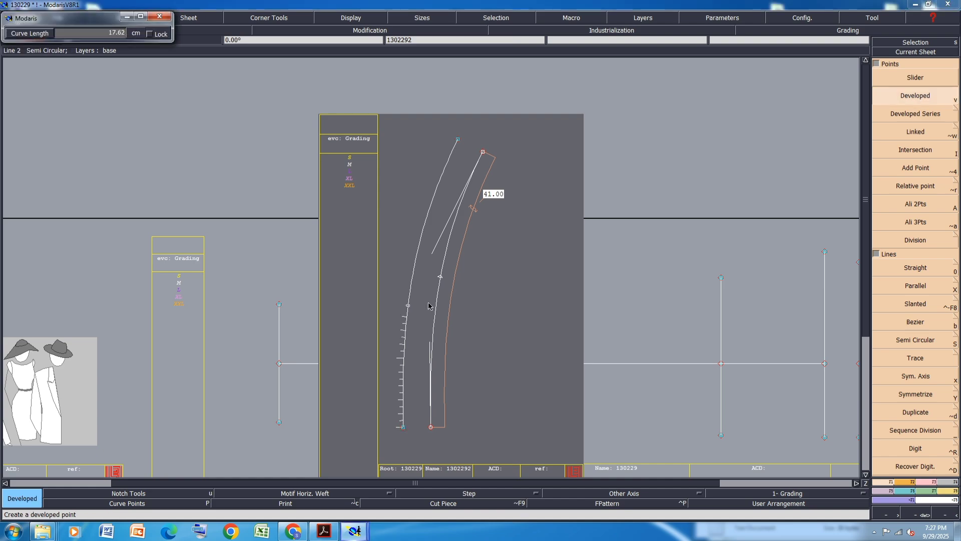
{"action": "type", "text": "22.65"}
{"action": "key", "text": "Return"}
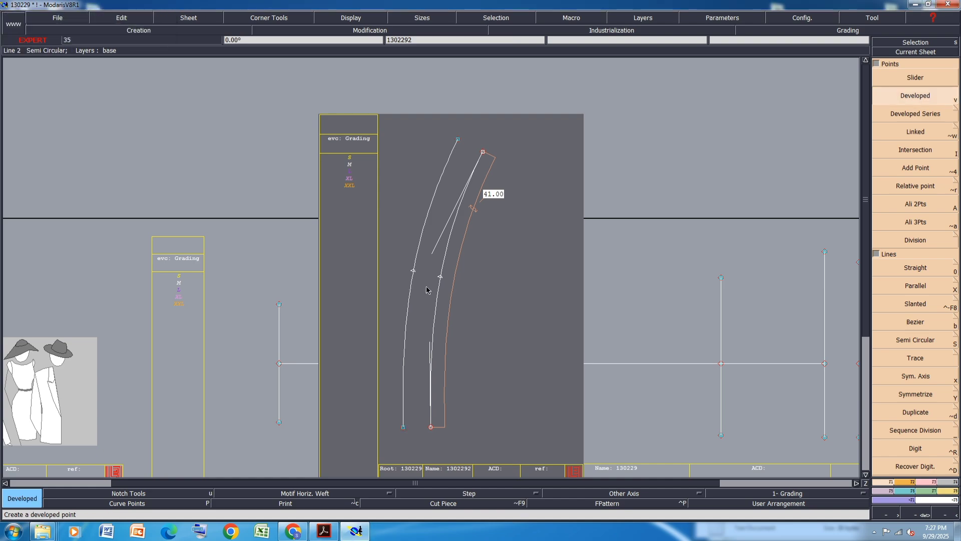
Connect the top ends and the bottom ends of the inner and parallel curves with straight lines
{"action": "key", "text": "0"}
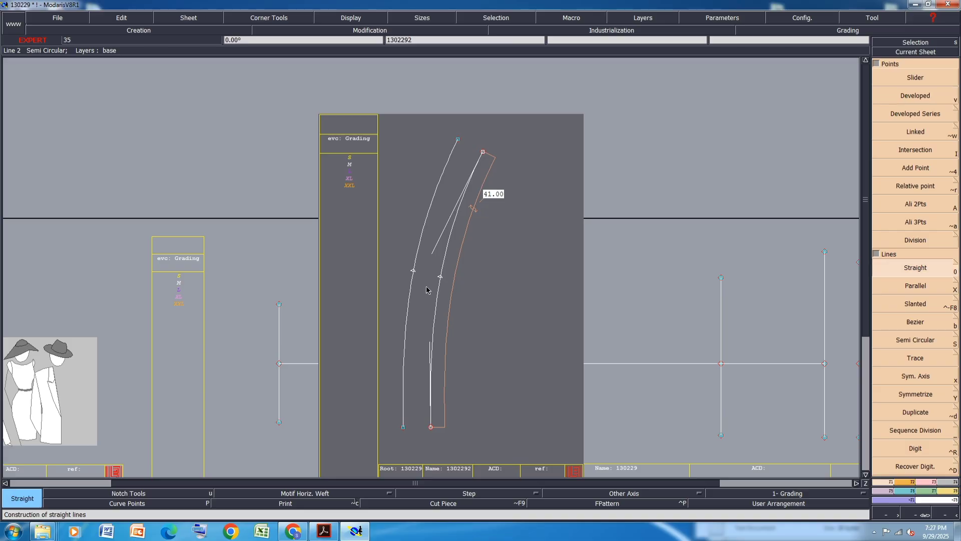
{"action": "left_click", "coordinate": [458, 140]}
{"action": "left_click", "coordinate": [483, 151]}
{"action": "left_click", "coordinate": [403, 427]}
{"action": "left_click", "coordinate": [431, 427]}
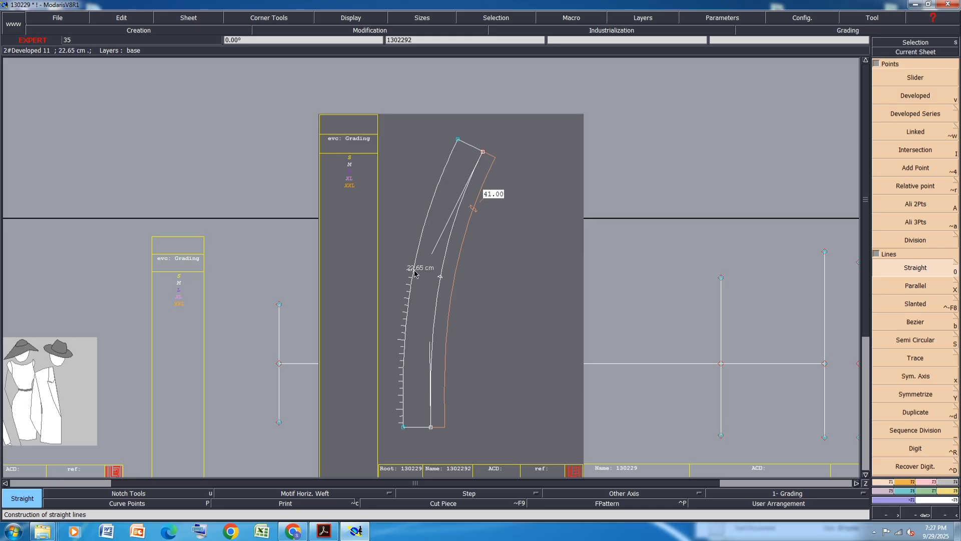
Arrange all sheets on the desk automatically and move to the main pant sheet
{"action": "scroll", "coordinate": [570, 315], "scroll_direction": "down", "scroll_amount": 2}
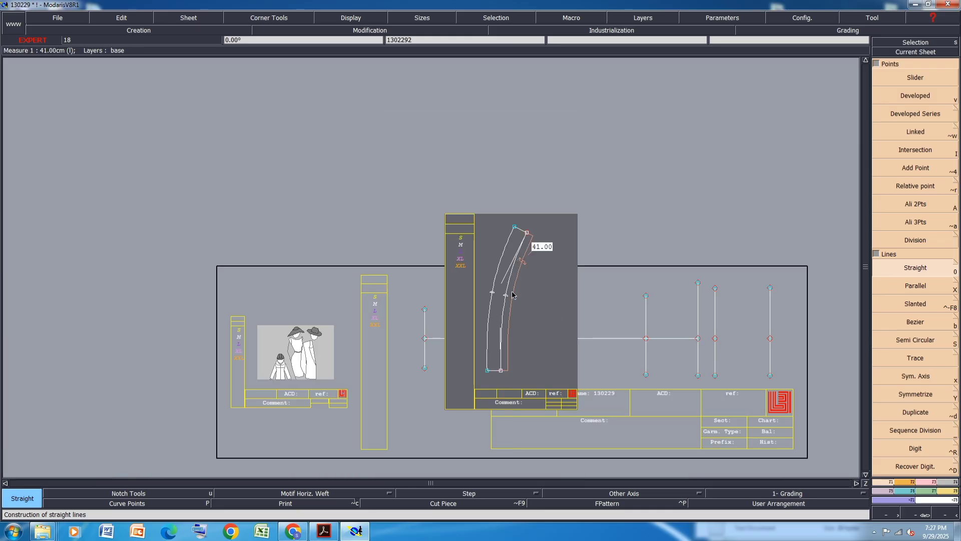
{"action": "key", "text": "j"}
{"action": "scroll", "coordinate": [666, 136], "scroll_direction": "up", "scroll_amount": 1}
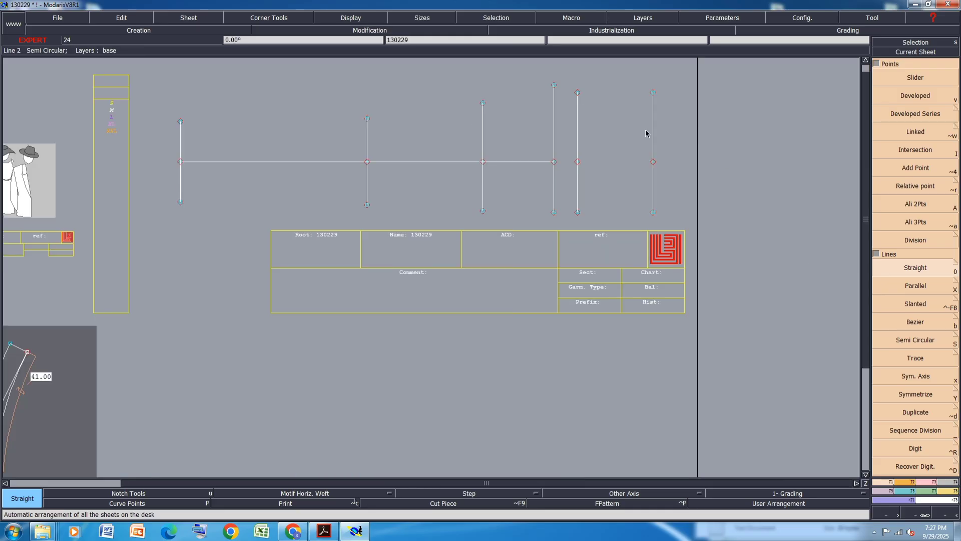
{"action": "left_click", "coordinate": [595, 184]}
{"action": "scroll", "coordinate": [590, 186], "scroll_direction": "down", "scroll_amount": 1}
{"action": "scroll", "coordinate": [651, 149], "scroll_direction": "up", "scroll_amount": 3}
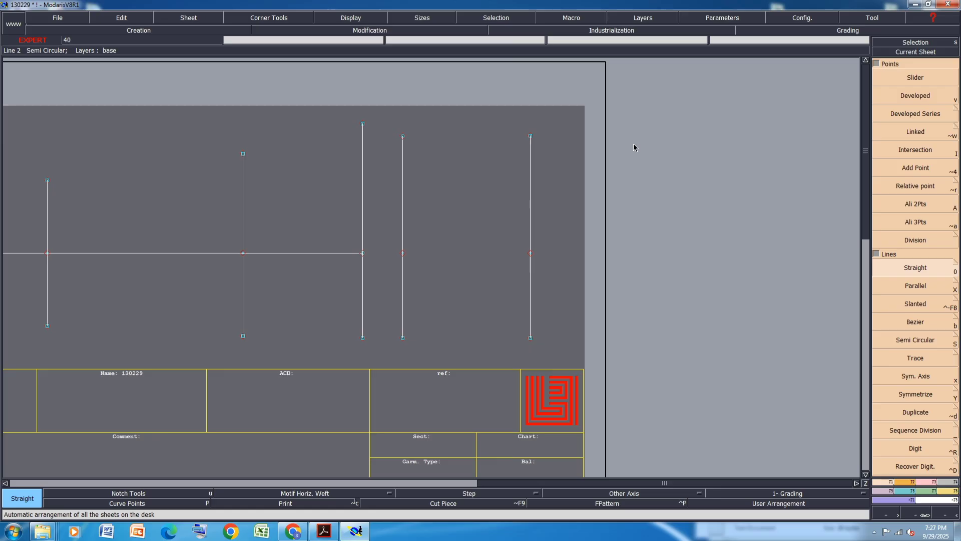
Add a dynamic length measure on the rightmost vertical line of the pant sheet
{"action": "left_click", "coordinate": [946, 494]}
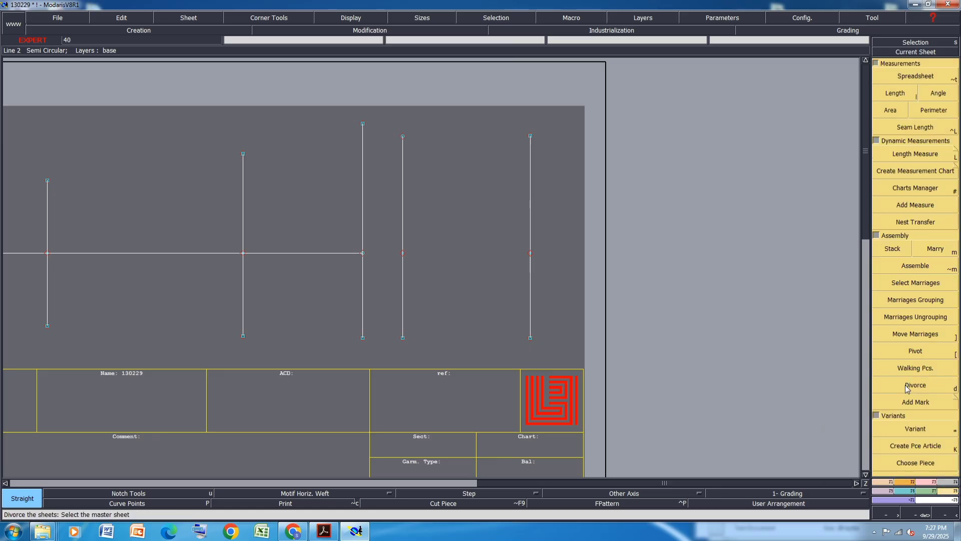
{"action": "left_click", "coordinate": [919, 156]}
{"action": "left_click", "coordinate": [530, 155]}
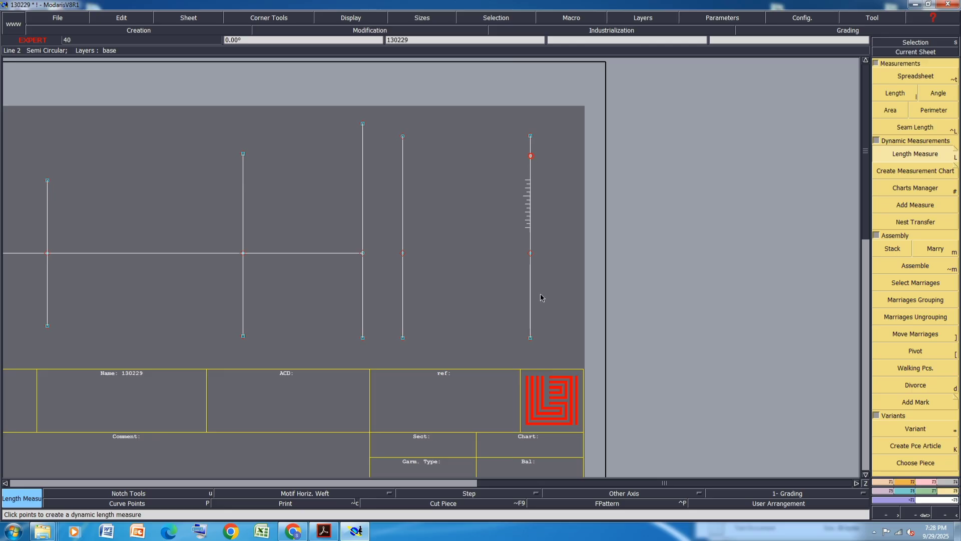
{"action": "left_click", "coordinate": [545, 377]}
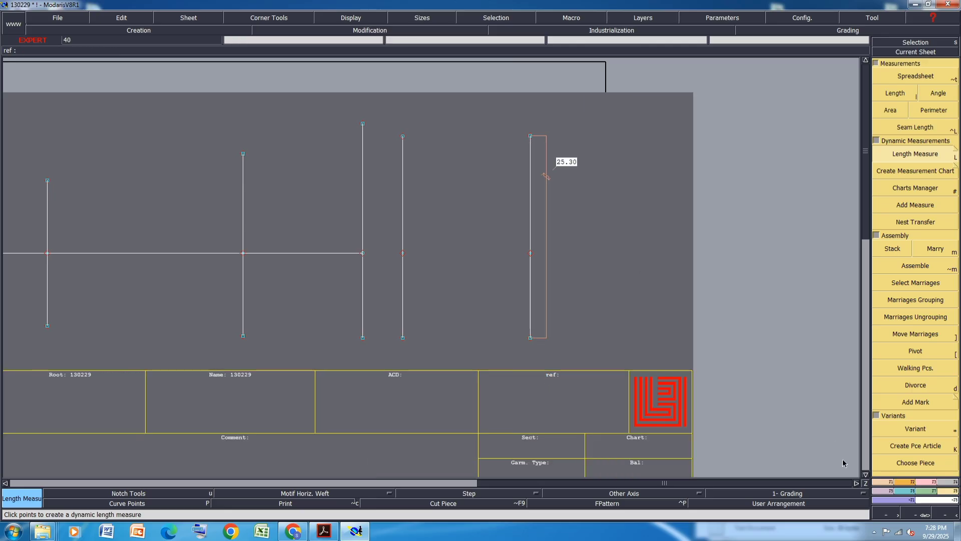
Move the rightmost line's top point down 1.65 cm
{"action": "left_click", "coordinate": [932, 484]}
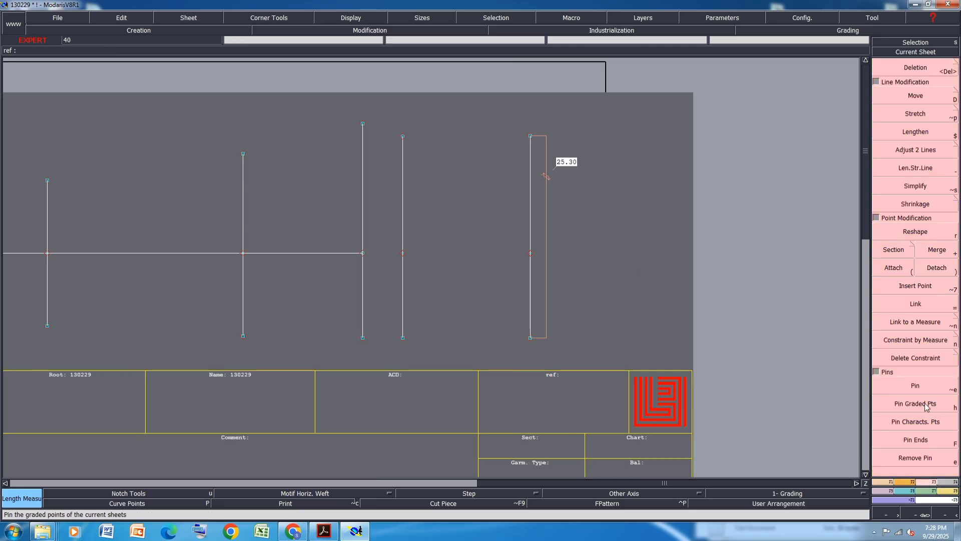
{"action": "left_click", "coordinate": [531, 139]}
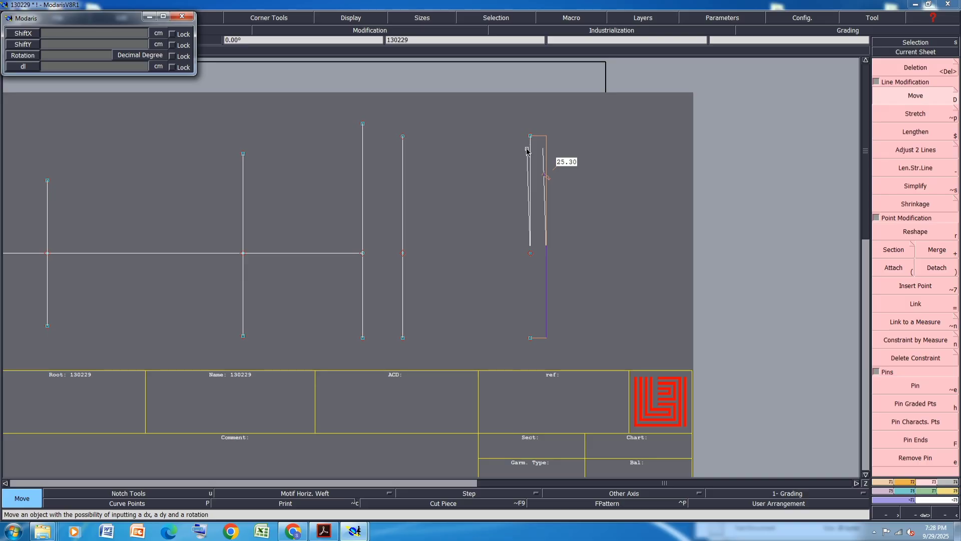
{"action": "key", "text": "Return"}
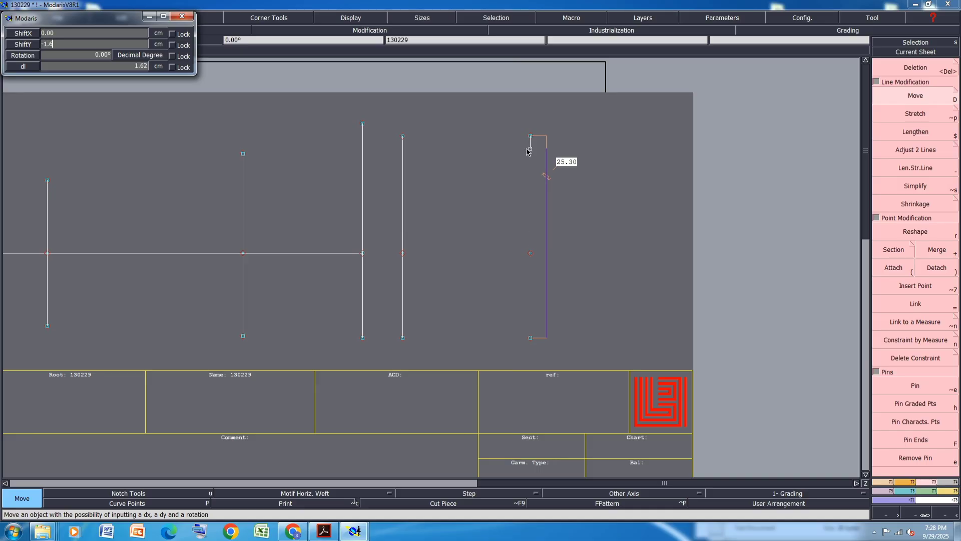
{"action": "left_click", "coordinate": [526, 149]}
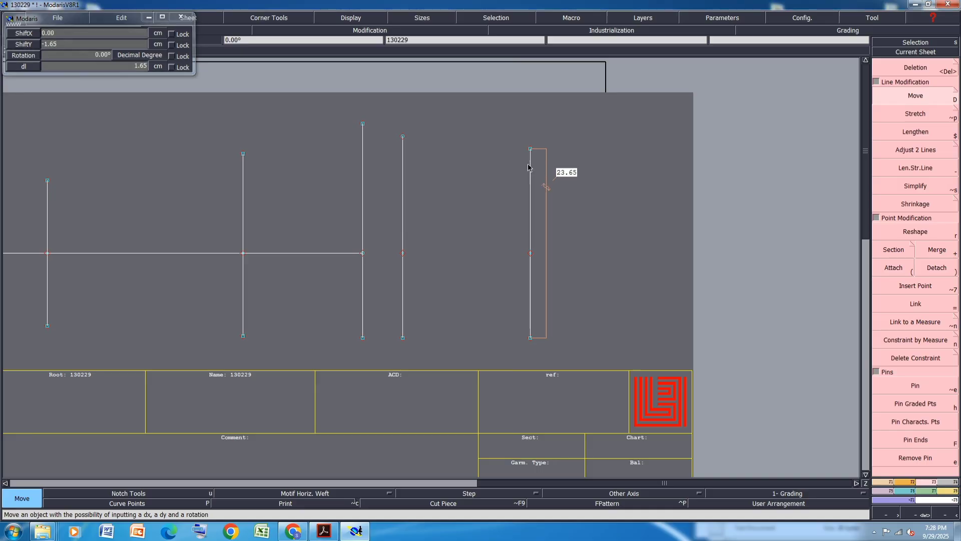
Move the rightmost line's bottom point up 1 cm
{"action": "left_click", "coordinate": [530, 338]}
{"action": "key", "text": "Down"}
{"action": "type", "text": "0"}
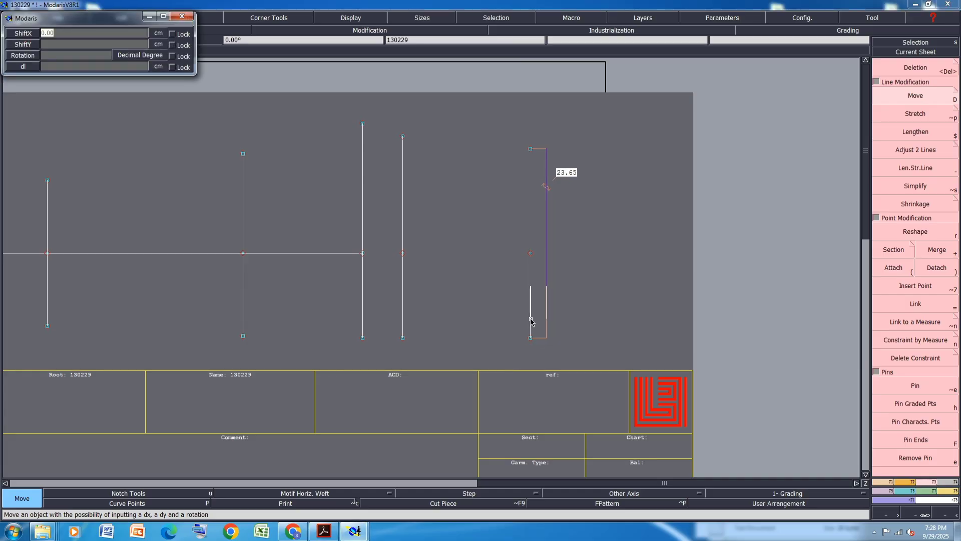
{"action": "key", "text": "Return"}
{"action": "type", "text": "1"}
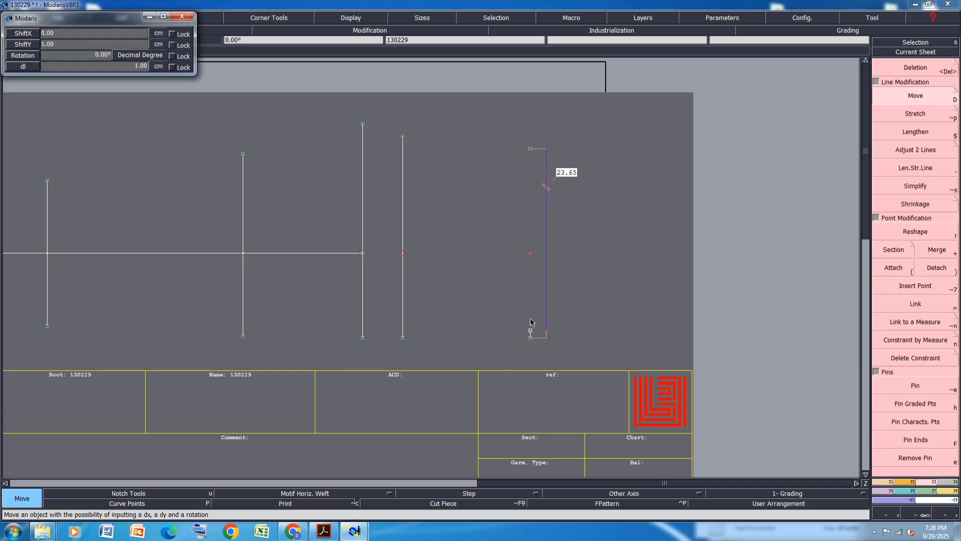
{"action": "key", "text": "Return"}
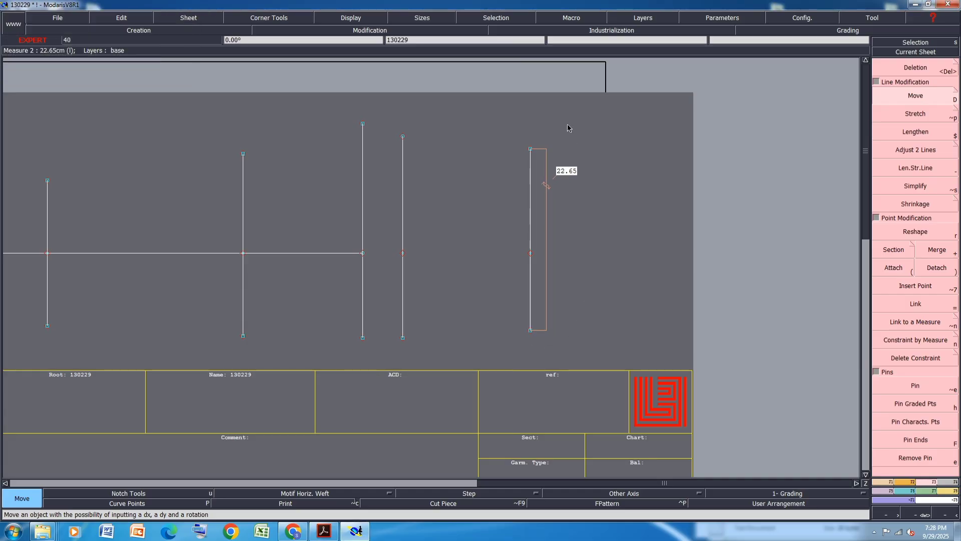
Select the whole rightmost line and move it up 0.5 cm
{"action": "left_click_drag", "start_coordinate": [568, 125], "coordinate": [514, 353]}
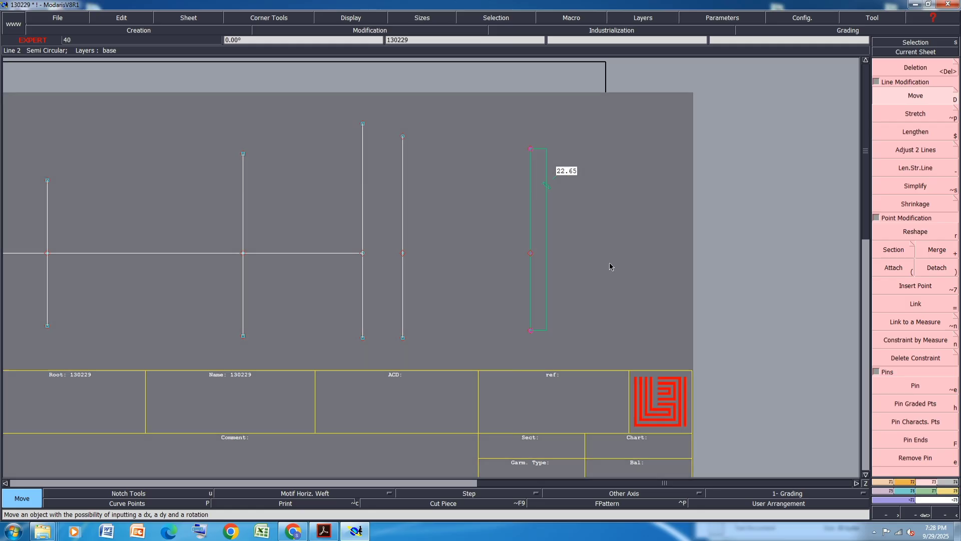
{"action": "left_click", "coordinate": [531, 150]}
{"action": "type", "text": "0"}
{"action": "key", "text": "Return"}
{"action": "type", "text": ".5"}
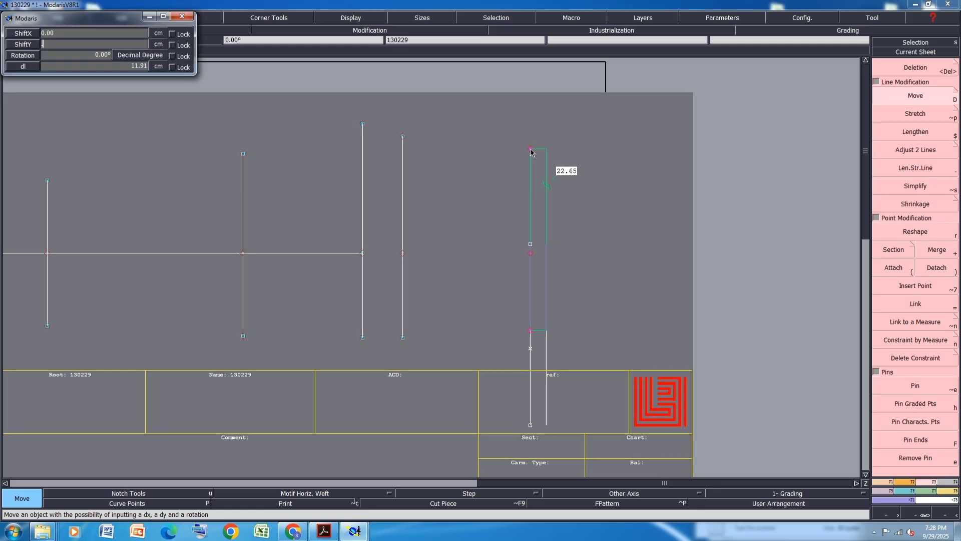
{"action": "key", "text": "Return"}
{"action": "key", "text": "Return"}
Save the model
{"action": "left_click", "coordinate": [578, 152]}
{"action": "key", "text": "ctrl+s"}
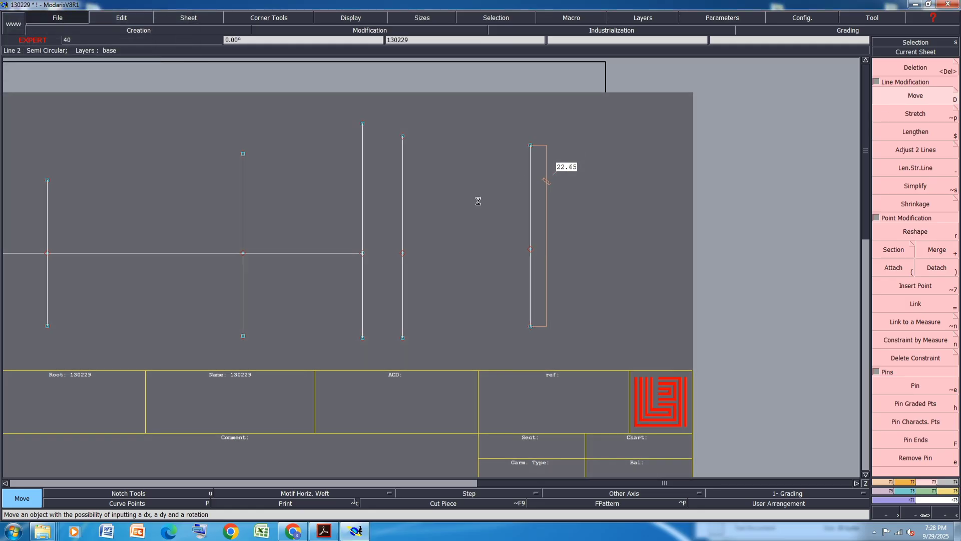
{"action": "left_click", "coordinate": [417, 324]}
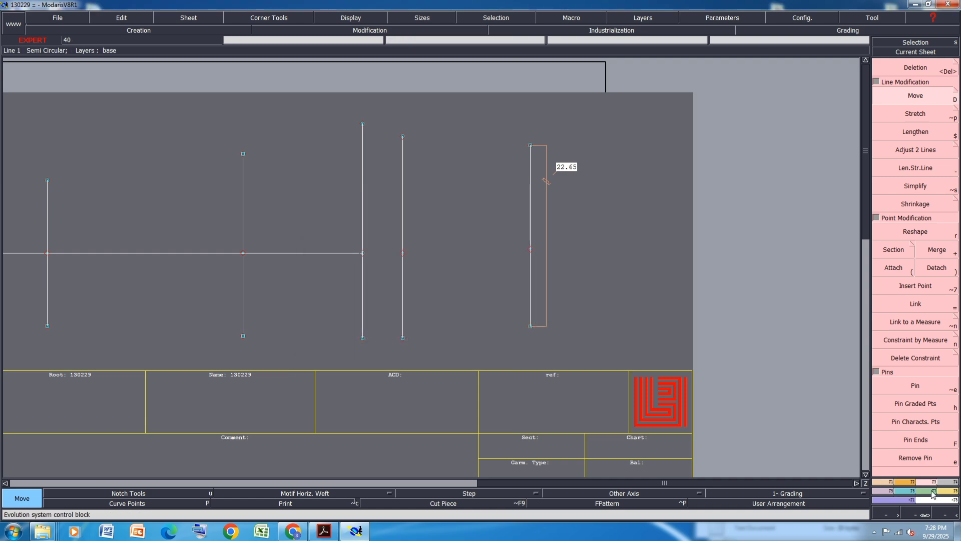
Draw a Bezier line joining the tops of the three rightmost vertical lines
{"action": "left_click", "coordinate": [889, 482]}
{"action": "left_click", "coordinate": [916, 304]}
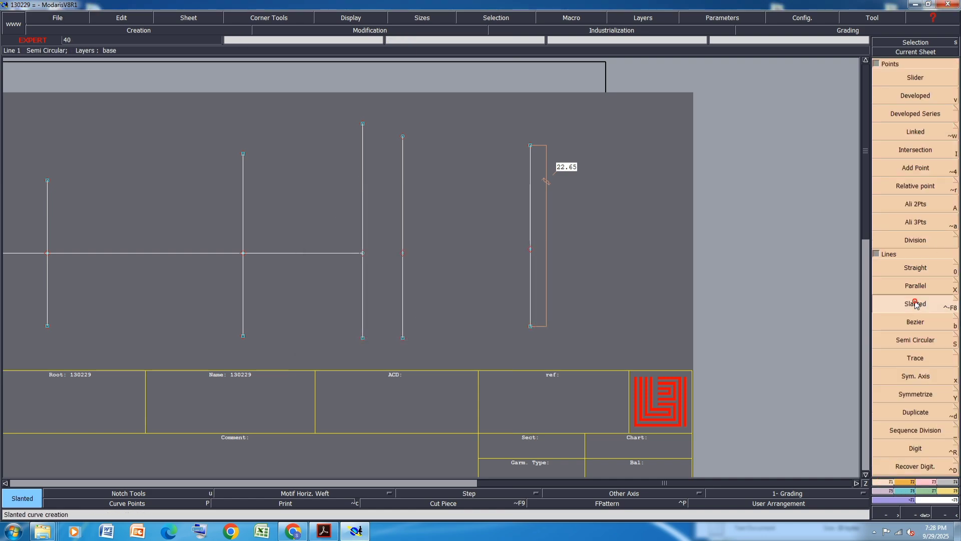
{"action": "left_click", "coordinate": [915, 322]}
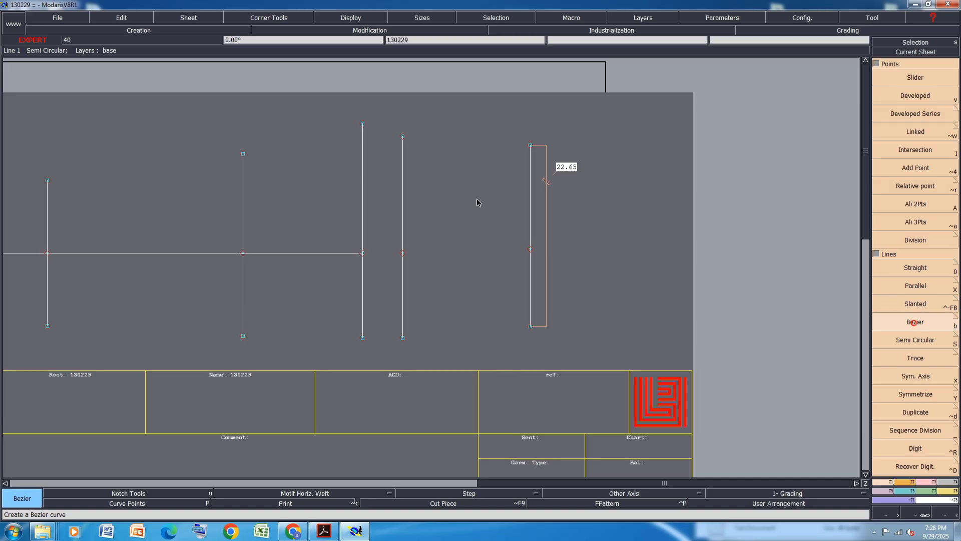
{"action": "left_click", "coordinate": [363, 124]}
{"action": "left_click", "coordinate": [403, 137]}
{"action": "left_click", "coordinate": [530, 146]}
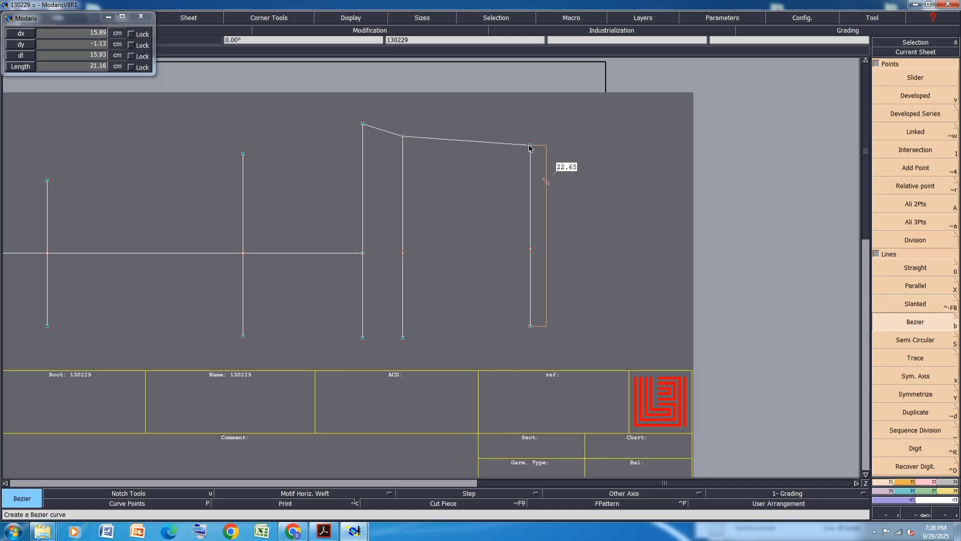
{"action": "right_click", "coordinate": [531, 146]}
Continue the top outline with a Bezier through the remaining vertical line tops to the leftmost line
{"action": "scroll", "coordinate": [553, 159], "scroll_direction": "down", "scroll_amount": 1}
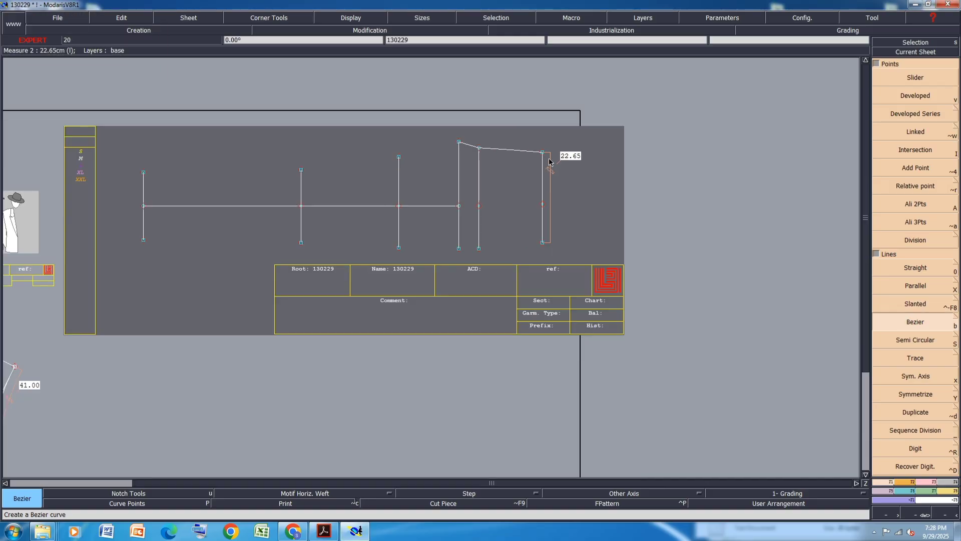
{"action": "left_click", "coordinate": [458, 142]}
{"action": "left_click", "coordinate": [398, 157]}
{"action": "left_click", "coordinate": [301, 169]}
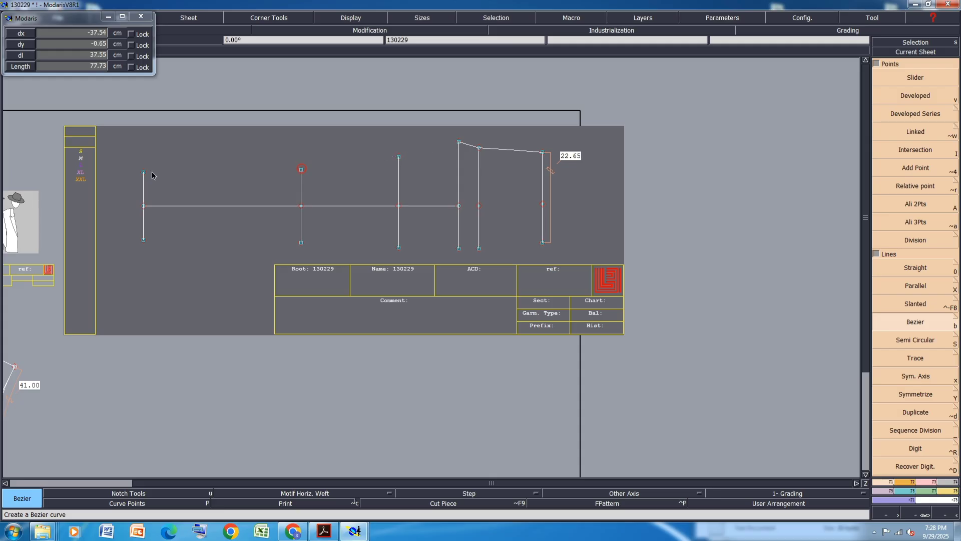
{"action": "left_click", "coordinate": [144, 172]}
{"action": "right_click", "coordinate": [145, 176]}
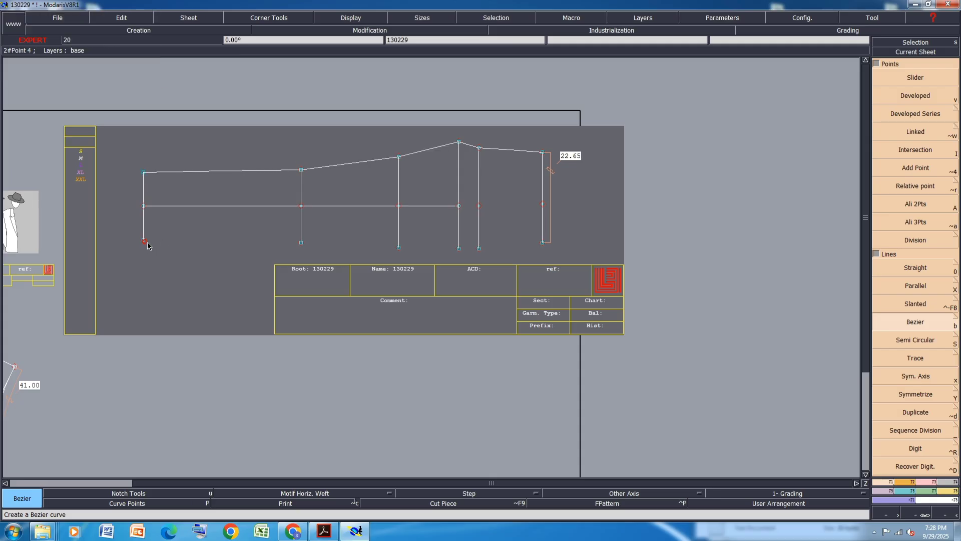
Draw a Bezier line joining the bottom ends of all vertical lines from left to right
{"action": "left_click", "coordinate": [144, 241]}
{"action": "left_click", "coordinate": [301, 242]}
{"action": "left_click", "coordinate": [399, 248]}
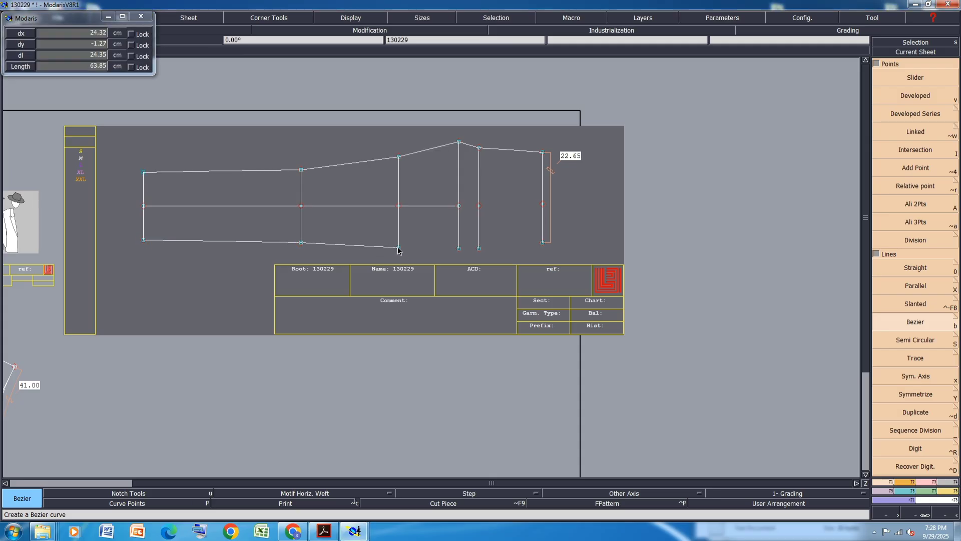
{"action": "left_click", "coordinate": [458, 248]}
{"action": "left_click", "coordinate": [479, 248]}
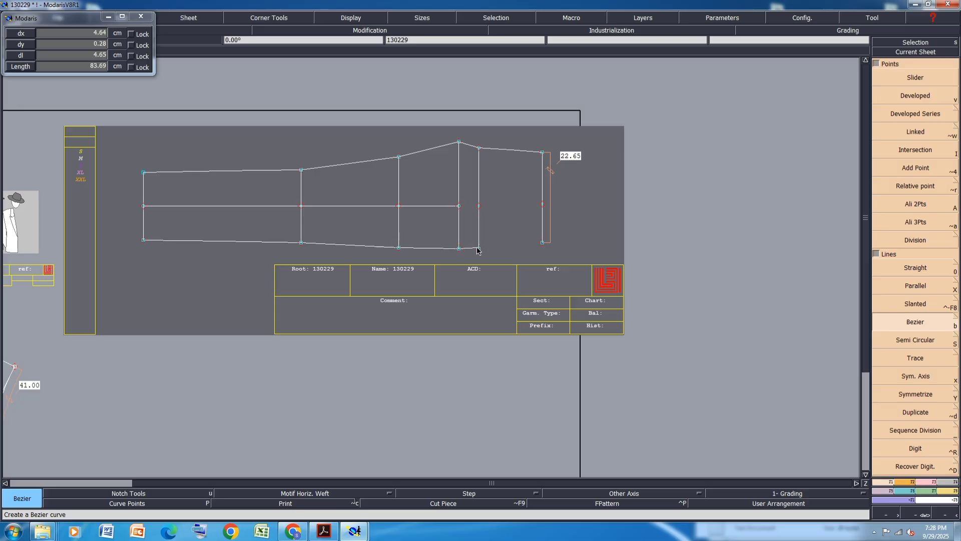
{"action": "left_click", "coordinate": [542, 243]}
{"action": "right_click", "coordinate": [542, 244]}
Select the second vertical line and move it slightly upward
{"action": "scroll", "coordinate": [502, 158], "scroll_direction": "up", "scroll_amount": 2}
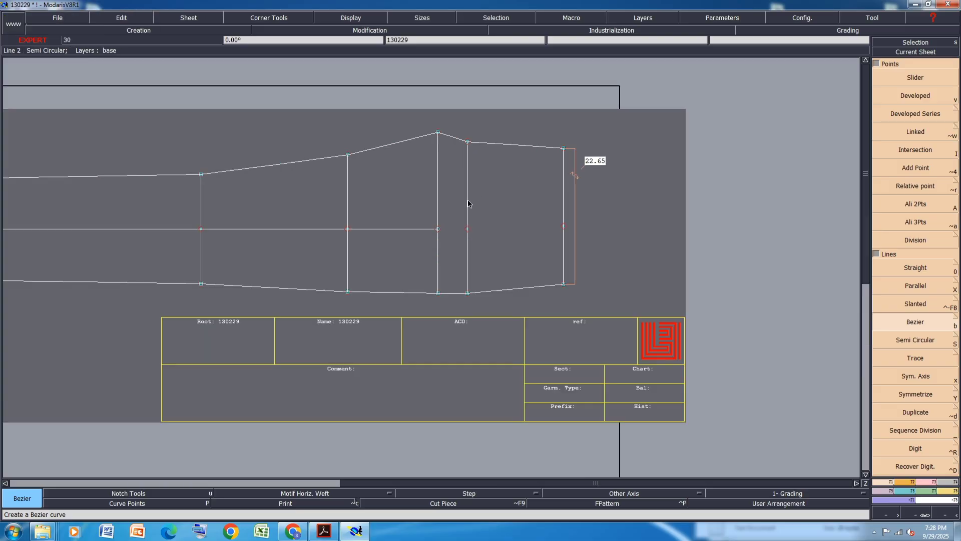
{"action": "scroll", "coordinate": [339, 273], "scroll_direction": "up", "scroll_amount": 1}
{"action": "left_click_drag", "start_coordinate": [370, 79], "coordinate": [321, 340]}
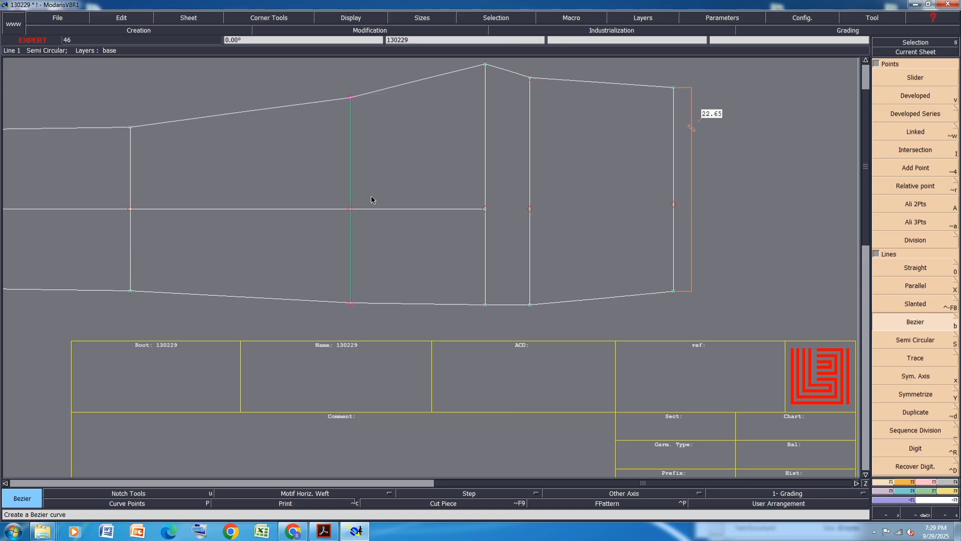
{"action": "key", "text": "m"}
{"action": "left_click", "coordinate": [352, 304]}
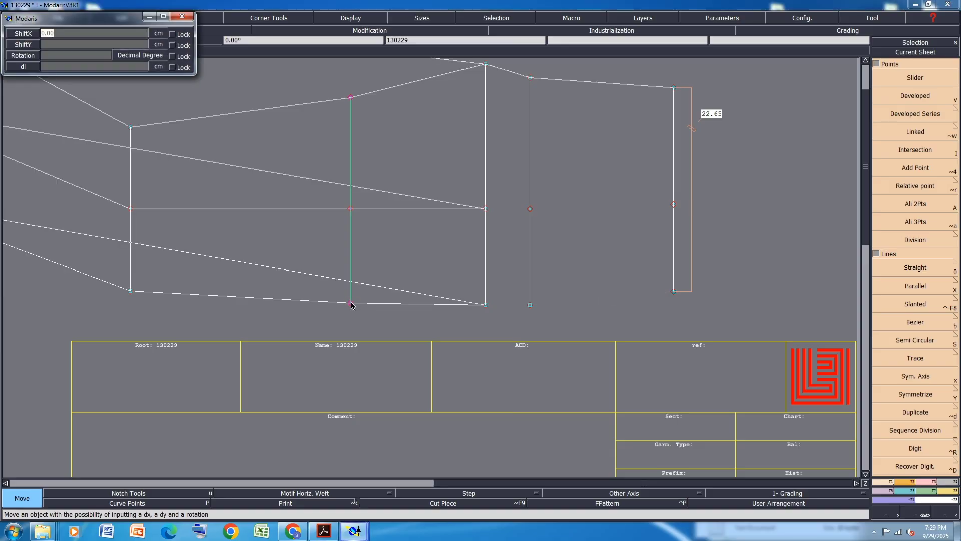
{"action": "key", "text": "Return"}
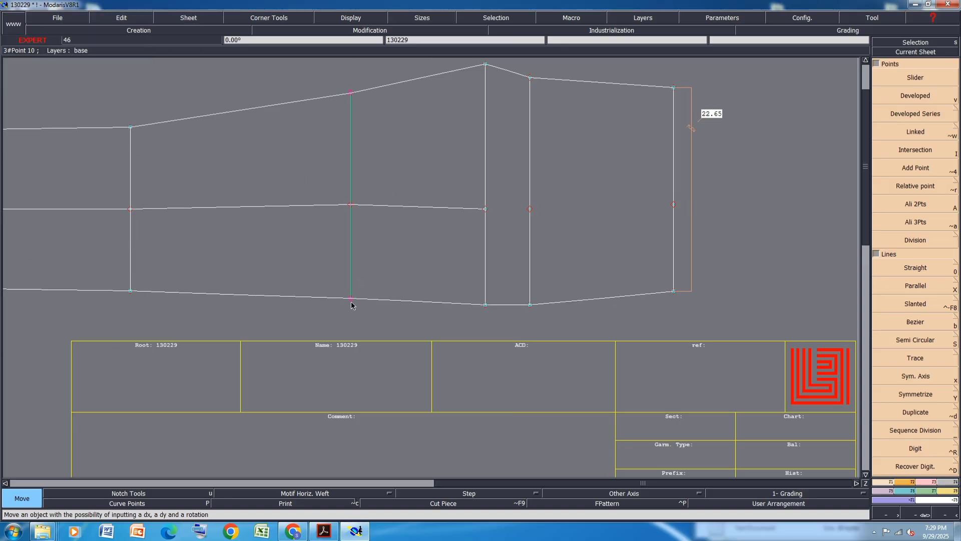
Move the third vertical line from the left upward by 0.15 cm
{"action": "scroll", "coordinate": [431, 327], "scroll_direction": "down", "scroll_amount": 3}
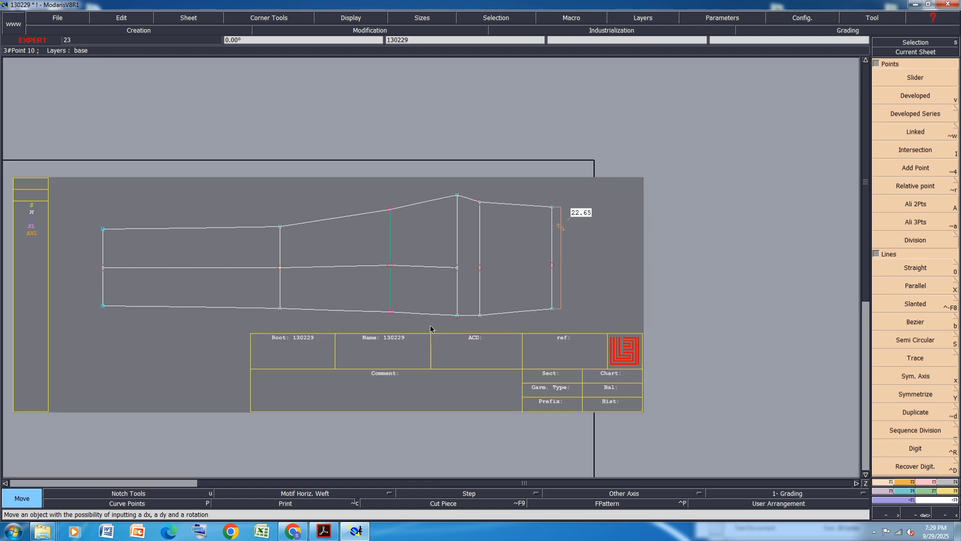
{"action": "scroll", "coordinate": [469, 233], "scroll_direction": "up", "scroll_amount": 3}
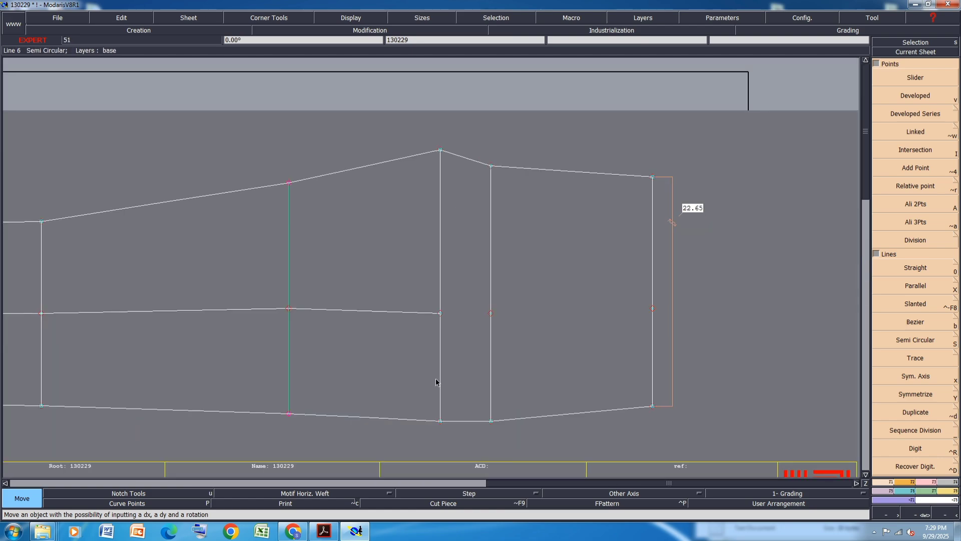
{"action": "left_click", "coordinate": [441, 420]}
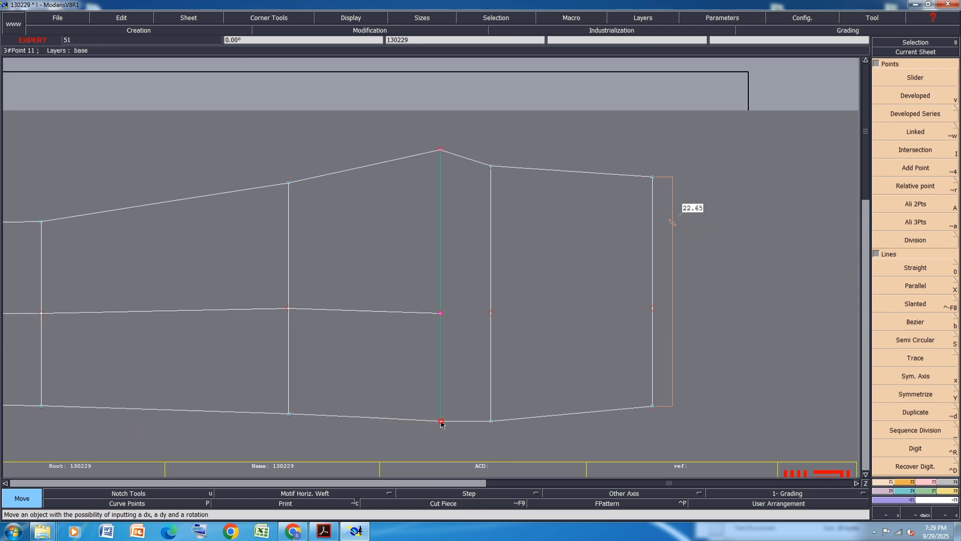
{"action": "left_click", "coordinate": [440, 422]}
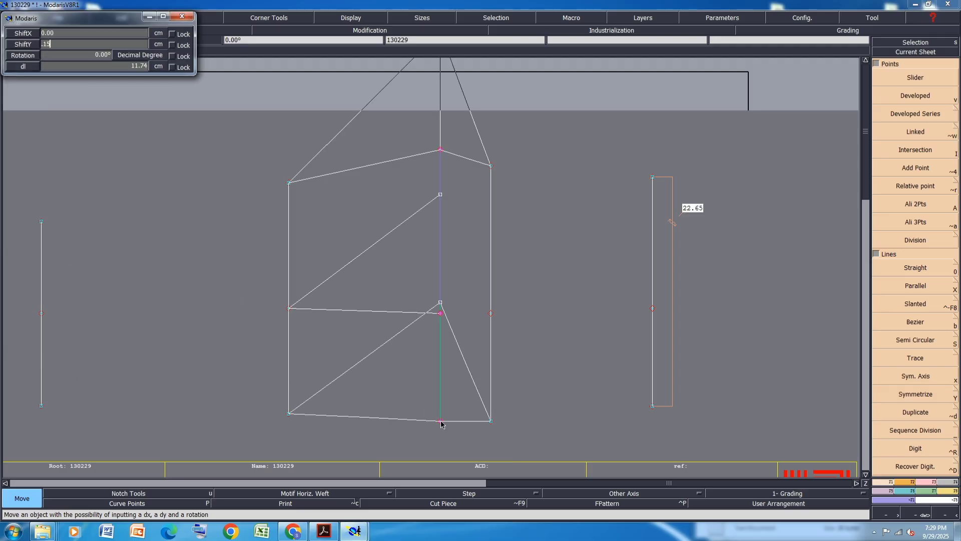
{"action": "type", "text": ".15"}
{"action": "key", "text": "Return"}
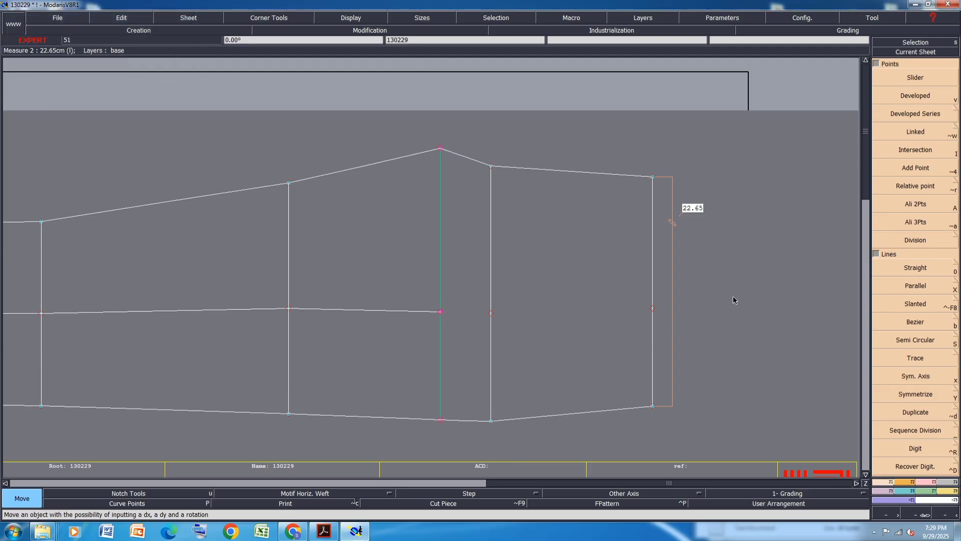
Turn off the display of all sizes on the pattern
{"action": "scroll", "coordinate": [484, 182], "scroll_direction": "down", "scroll_amount": 2}
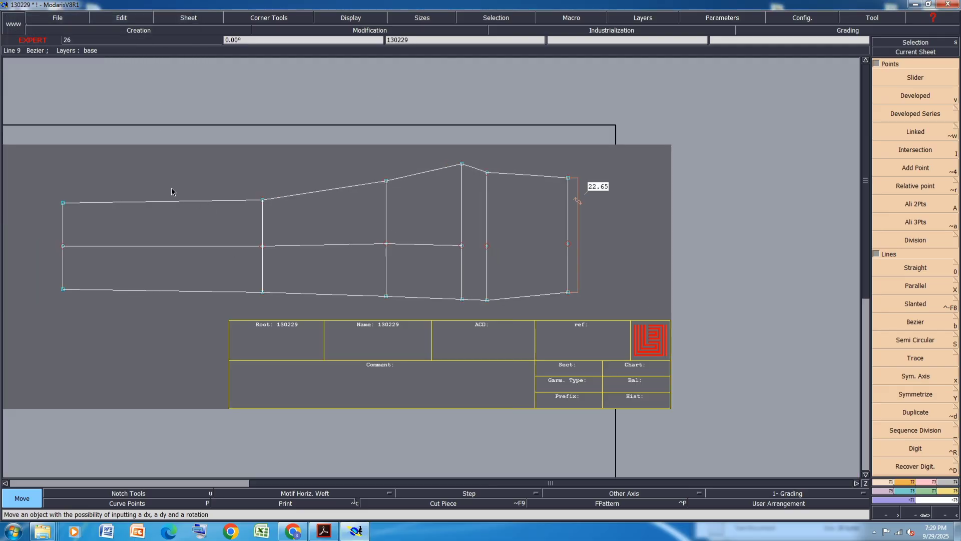
{"action": "left_click", "coordinate": [915, 241]}
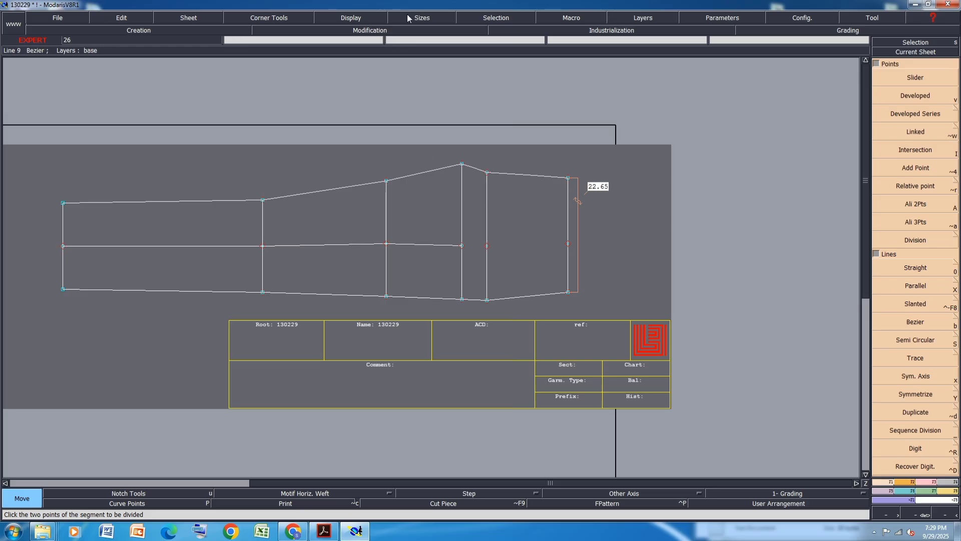
{"action": "left_click", "coordinate": [348, 20]}
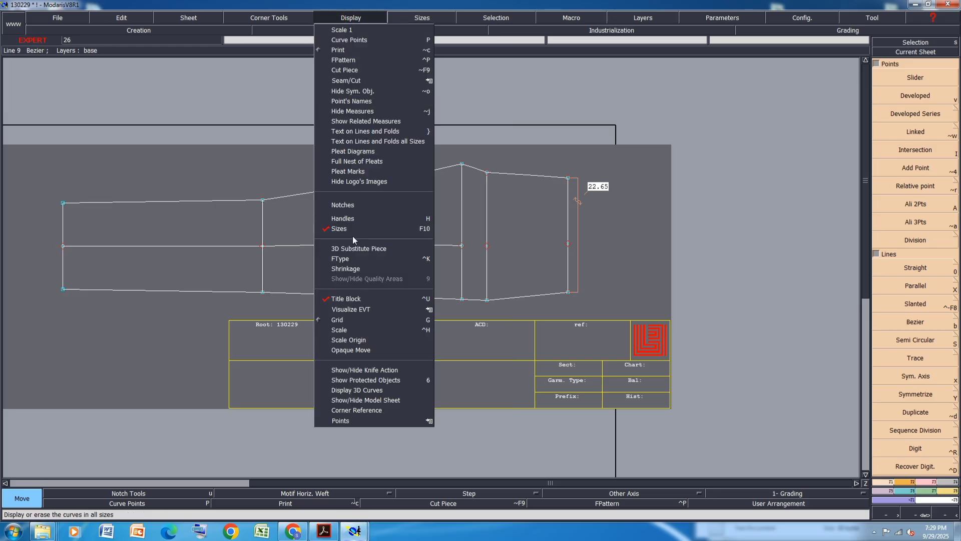
{"action": "left_click", "coordinate": [350, 220]}
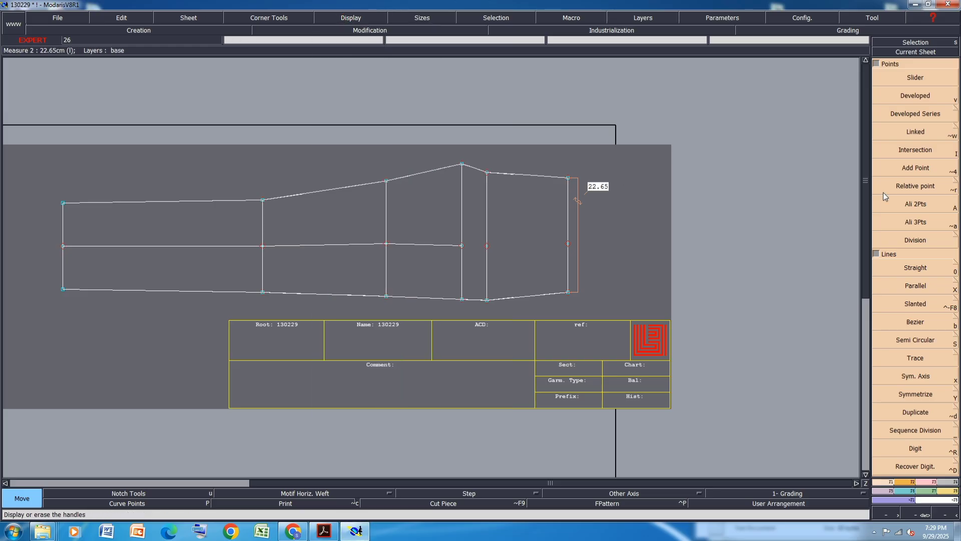
Delete the midpoint on the second-rightmost vertical line
{"action": "left_click", "coordinate": [925, 482]}
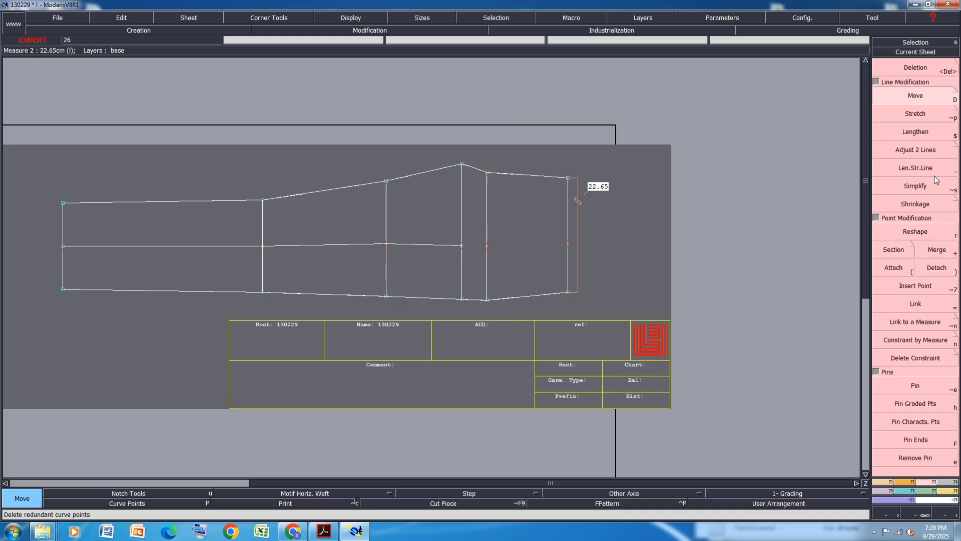
{"action": "left_click", "coordinate": [923, 67]}
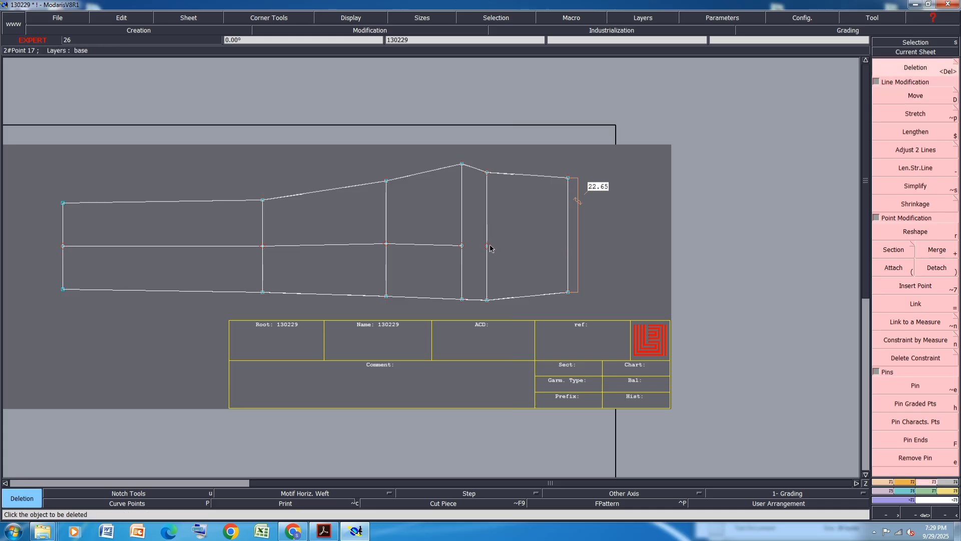
{"action": "left_click", "coordinate": [409, 244]}
{"action": "left_click", "coordinate": [487, 246]}
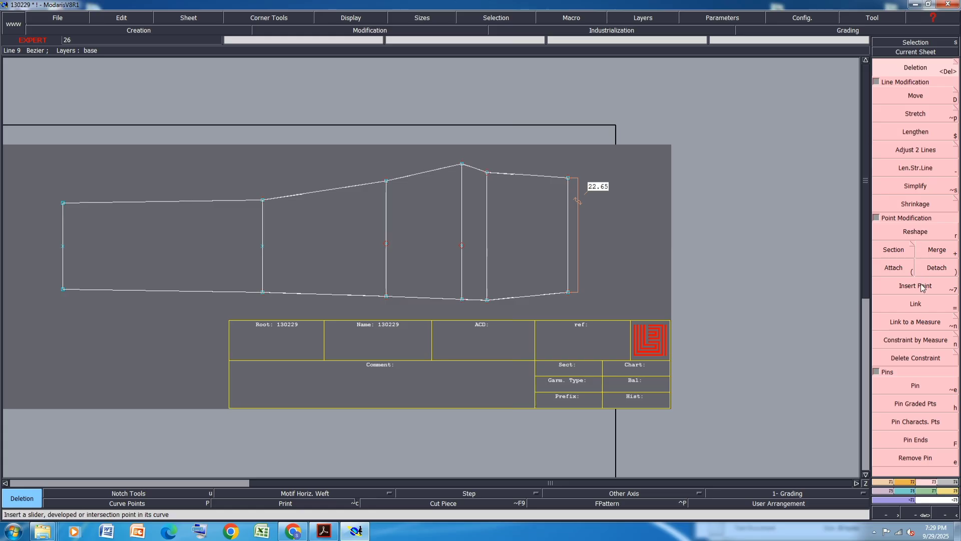
Reshape the top outline curve's handles so it rises smoothly across the left and middle vertical lines
{"action": "left_click", "coordinate": [921, 232]}
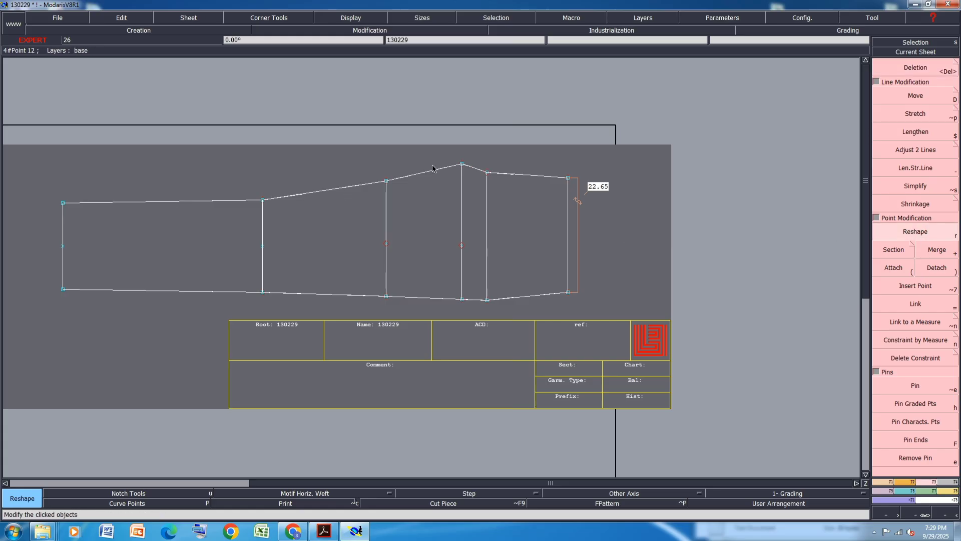
{"action": "scroll", "coordinate": [434, 167], "scroll_direction": "up", "scroll_amount": 3}
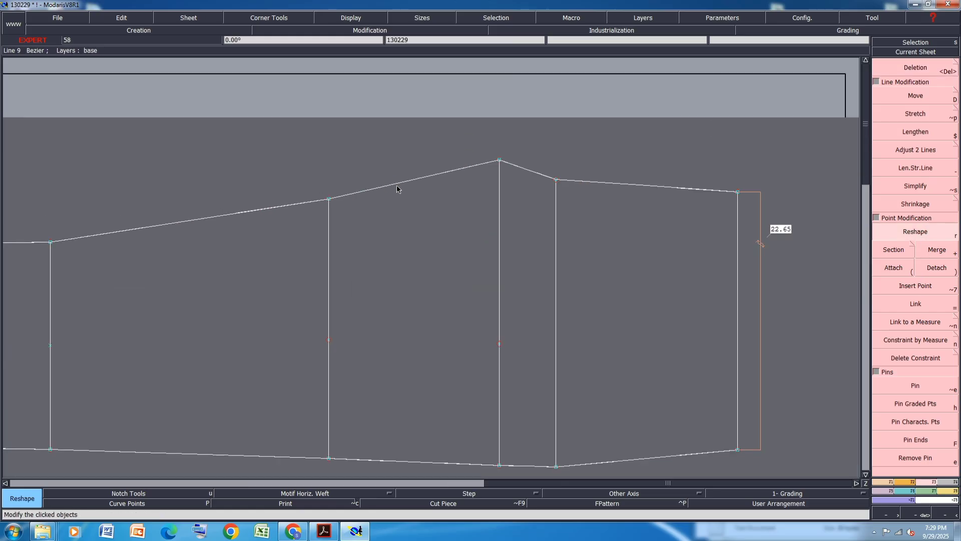
{"action": "left_click_drag", "start_coordinate": [378, 187], "coordinate": [445, 174]}
{"action": "left_click_drag", "start_coordinate": [245, 212], "coordinate": [227, 221]}
{"action": "left_click_drag", "start_coordinate": [140, 231], "coordinate": [148, 235]}
{"action": "left_click_drag", "start_coordinate": [235, 220], "coordinate": [239, 220]}
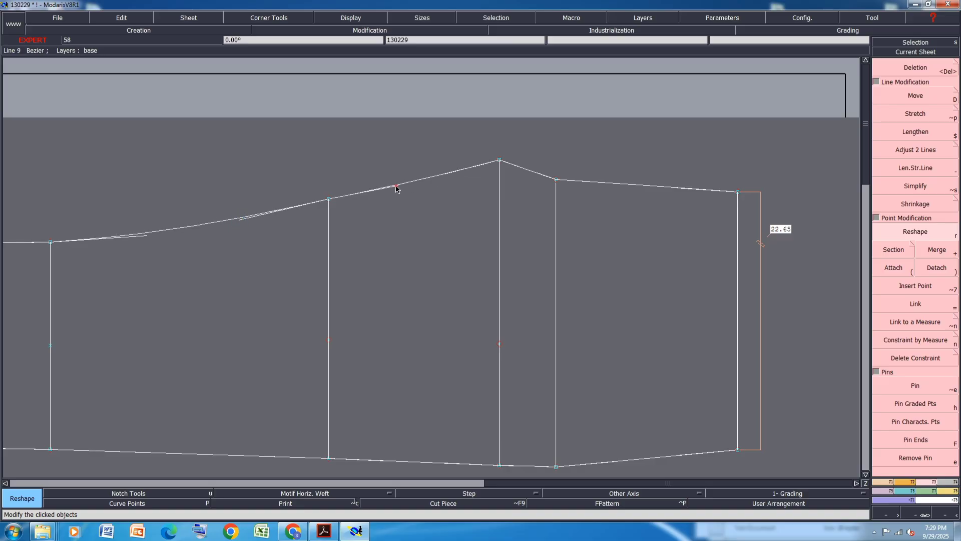
{"action": "left_click_drag", "start_coordinate": [446, 173], "coordinate": [449, 171]}
{"action": "scroll", "coordinate": [442, 200], "scroll_direction": "down", "scroll_amount": 1}
{"action": "scroll", "coordinate": [292, 215], "scroll_direction": "up", "scroll_amount": 2}
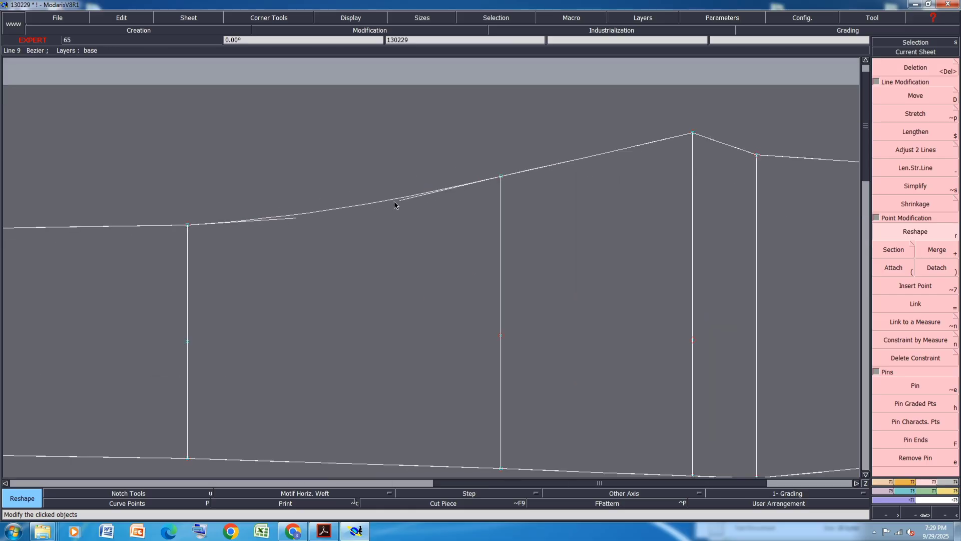
{"action": "left_click_drag", "start_coordinate": [400, 204], "coordinate": [398, 203]}
{"action": "left_click_drag", "start_coordinate": [293, 218], "coordinate": [291, 216]}
{"action": "scroll", "coordinate": [347, 222], "scroll_direction": "down", "scroll_amount": 1}
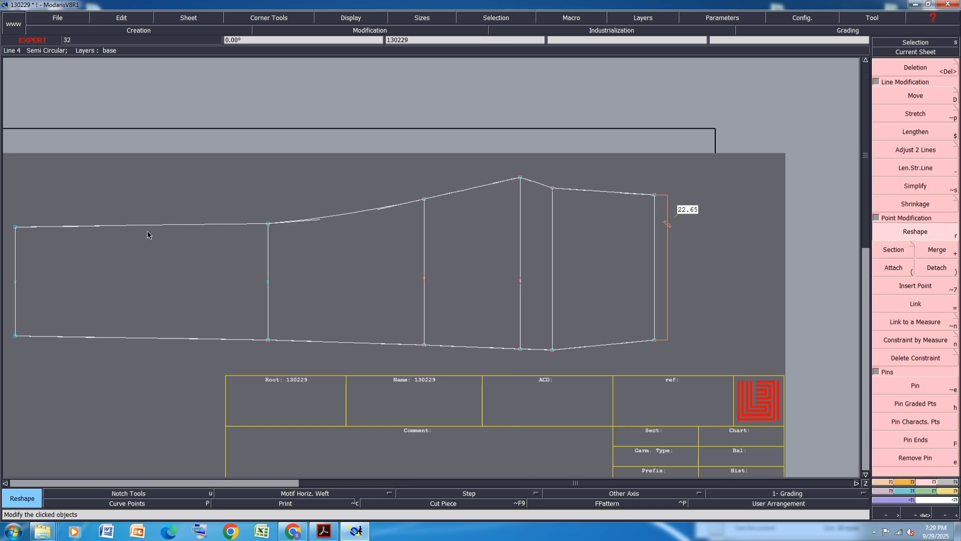
{"action": "left_click_drag", "start_coordinate": [99, 226], "coordinate": [101, 226]}
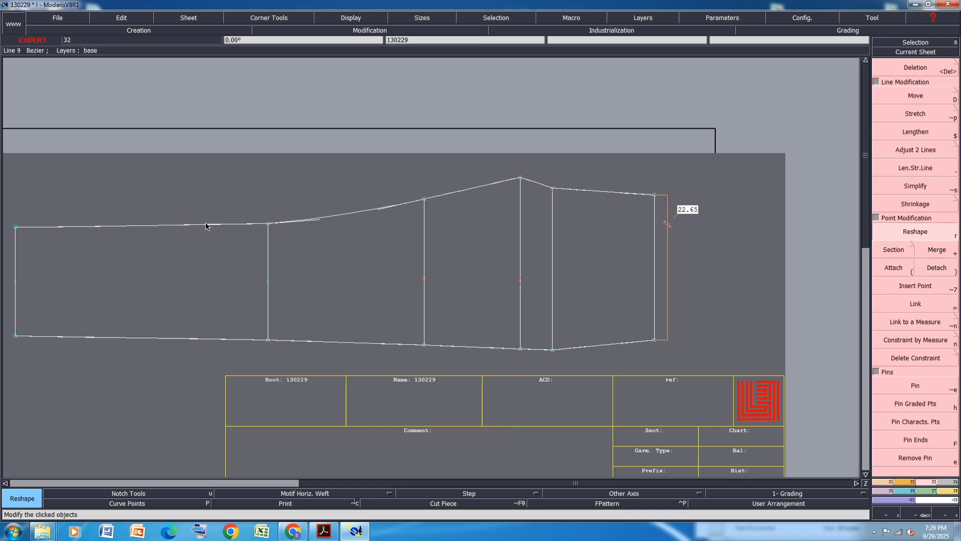
{"action": "left_click_drag", "start_coordinate": [206, 226], "coordinate": [184, 225]}
Reshape the bottom outline into a smooth curve rising toward the rightmost vertical line
{"action": "scroll", "coordinate": [322, 365], "scroll_direction": "up", "scroll_amount": 1}
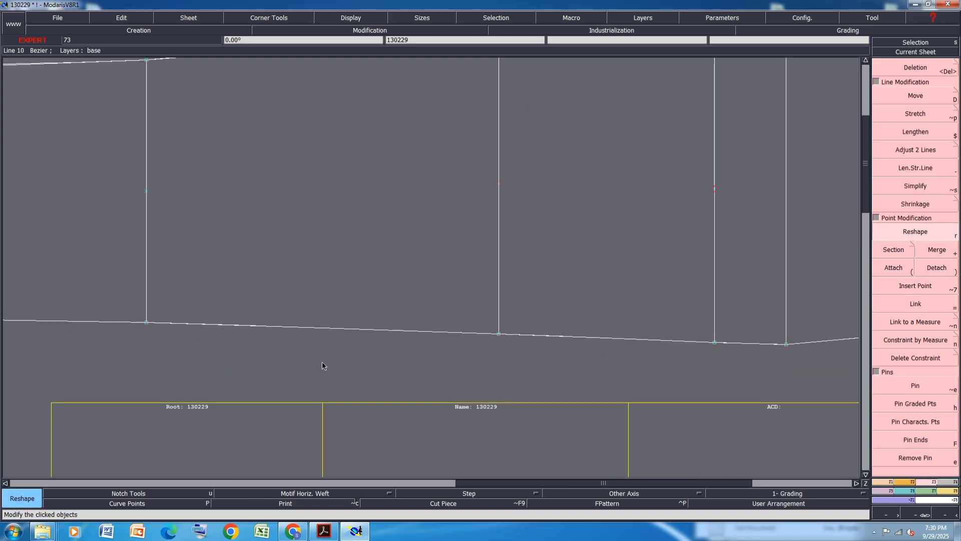
{"action": "left_click_drag", "start_coordinate": [245, 328], "coordinate": [252, 326]}
{"action": "left_click_drag", "start_coordinate": [386, 332], "coordinate": [382, 328]}
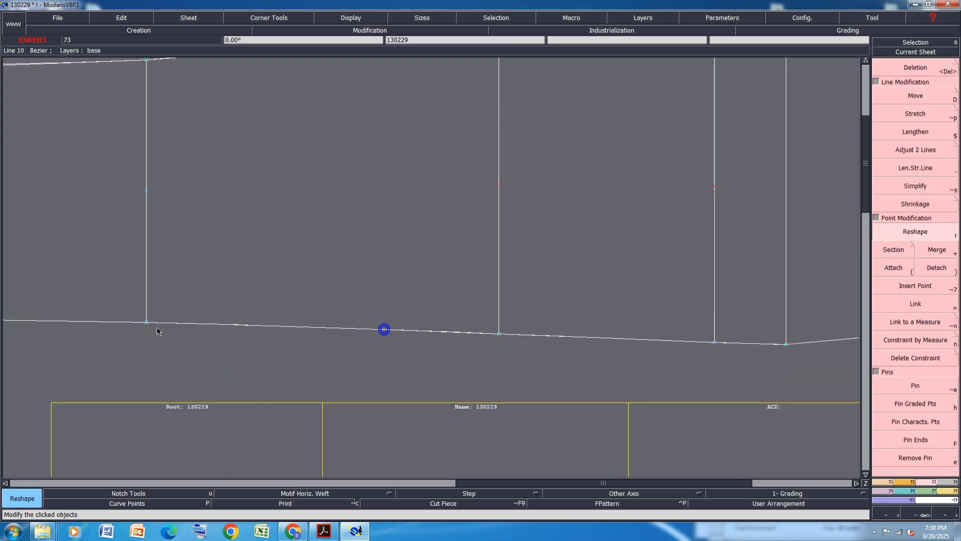
{"action": "scroll", "coordinate": [383, 328], "scroll_direction": "down", "scroll_amount": 1}
{"action": "scroll", "coordinate": [400, 362], "scroll_direction": "up", "scroll_amount": 1}
{"action": "scroll", "coordinate": [420, 321], "scroll_direction": "up", "scroll_amount": 1}
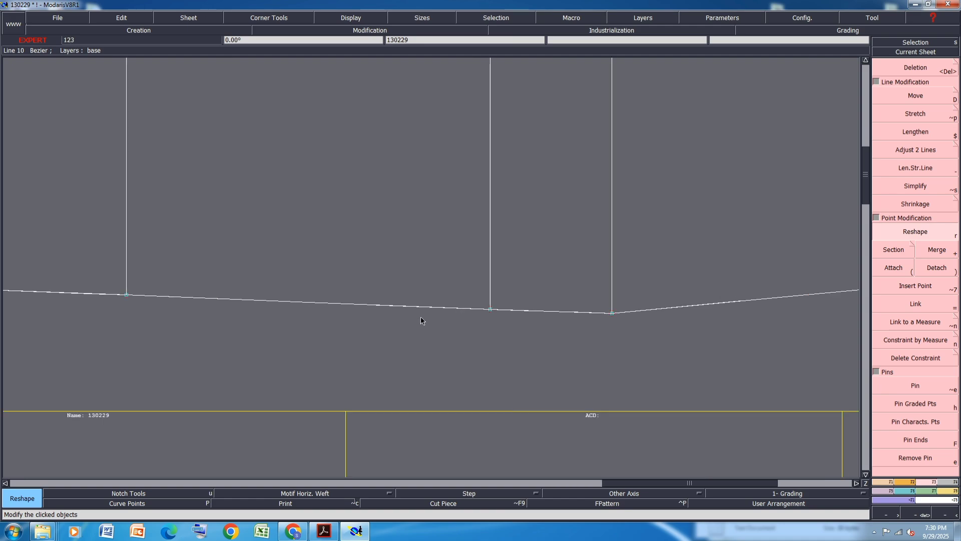
{"action": "scroll", "coordinate": [238, 318], "scroll_direction": "down", "scroll_amount": 2}
{"action": "scroll", "coordinate": [306, 323], "scroll_direction": "up", "scroll_amount": 1}
{"action": "scroll", "coordinate": [295, 311], "scroll_direction": "up", "scroll_amount": 2}
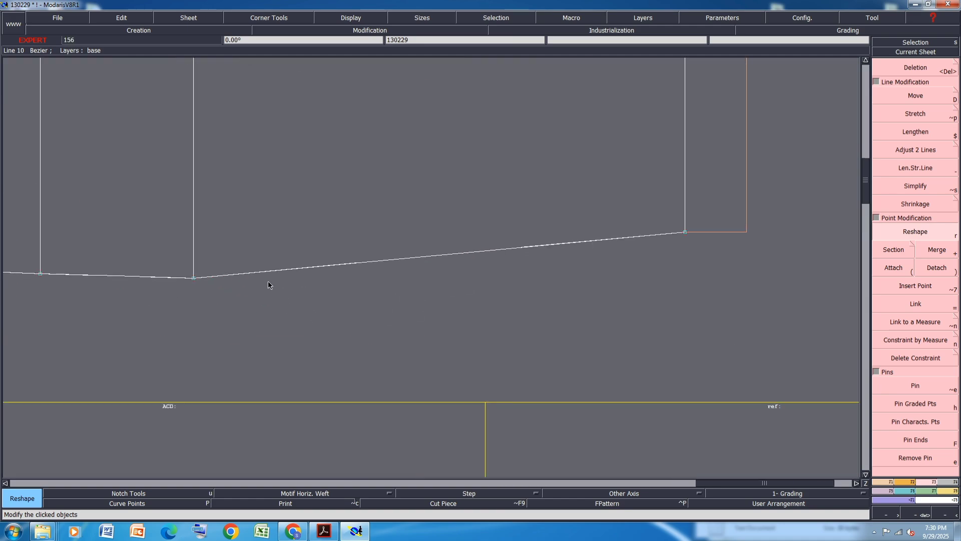
{"action": "left_click", "coordinate": [329, 279]}
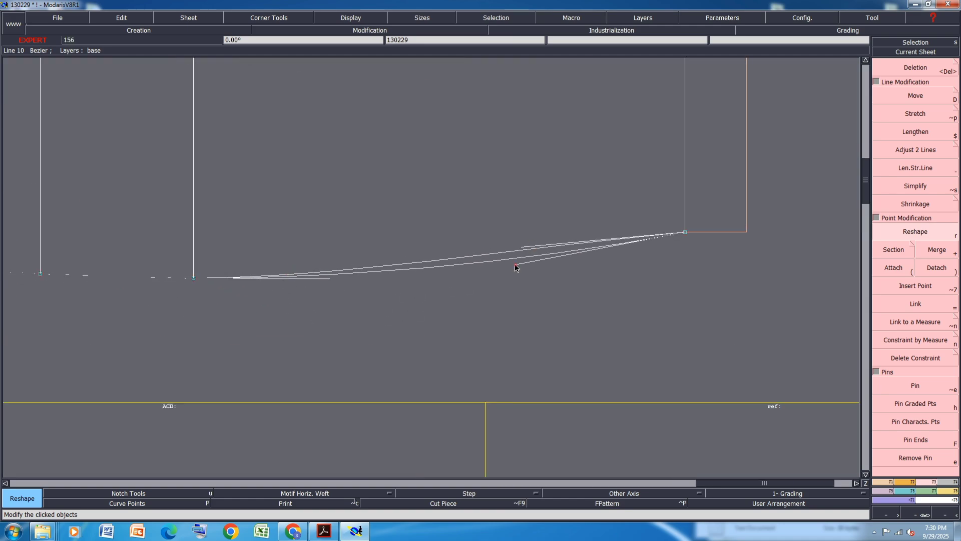
{"action": "scroll", "coordinate": [476, 268], "scroll_direction": "down", "scroll_amount": 1}
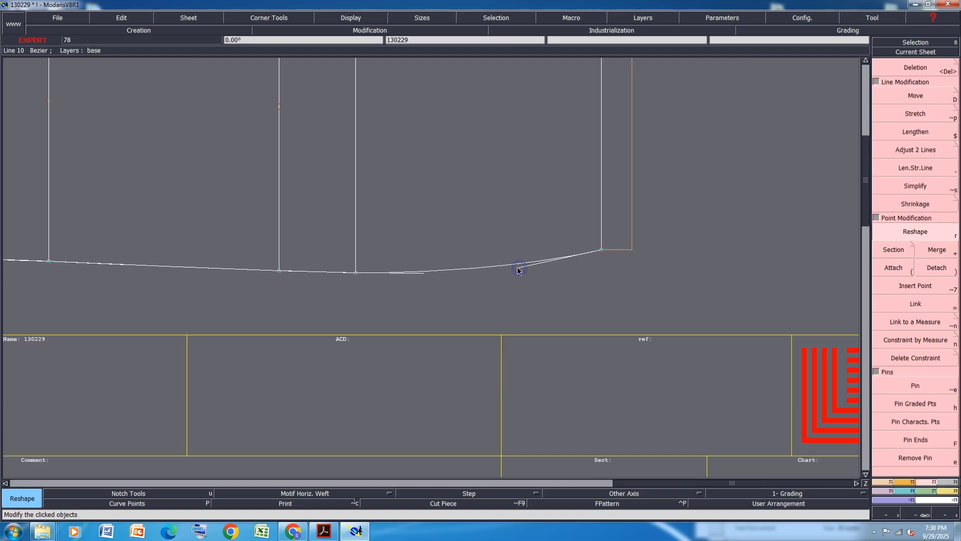
{"action": "scroll", "coordinate": [423, 274], "scroll_direction": "down", "scroll_amount": 5}
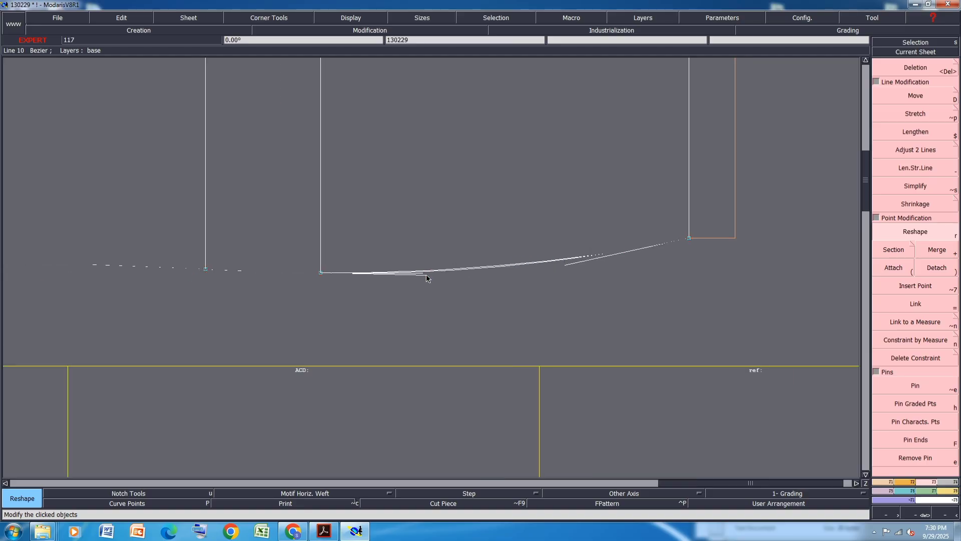
{"action": "scroll", "coordinate": [410, 154], "scroll_direction": "up", "scroll_amount": 7}
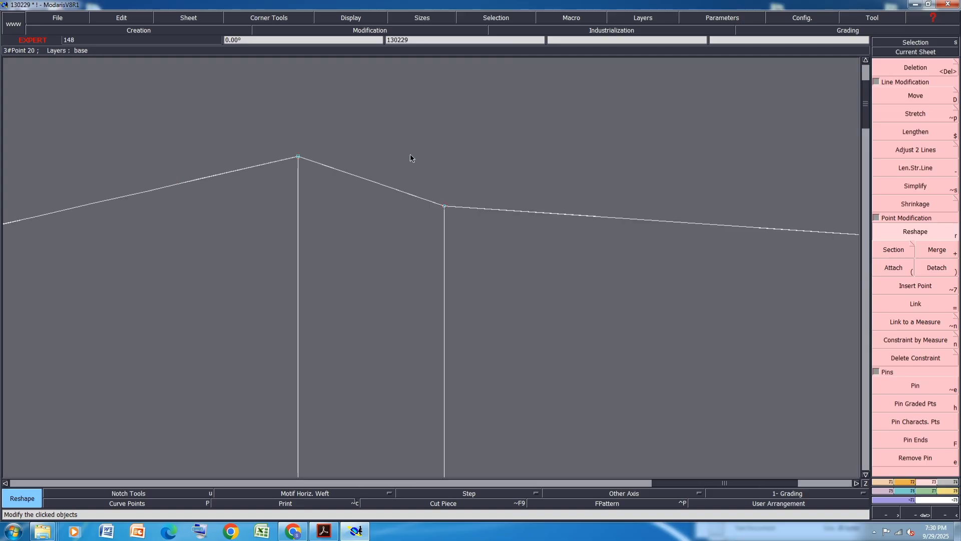
Reshape the top outline at its peak into a smooth curve down to the next vertical line
{"action": "left_click", "coordinate": [305, 212]}
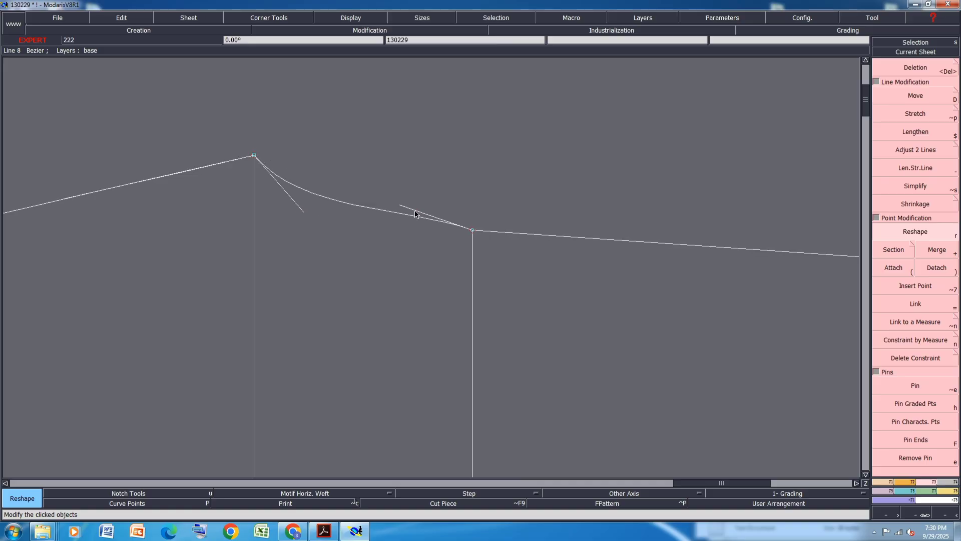
{"action": "left_click", "coordinate": [335, 217]}
{"action": "left_click", "coordinate": [301, 210]}
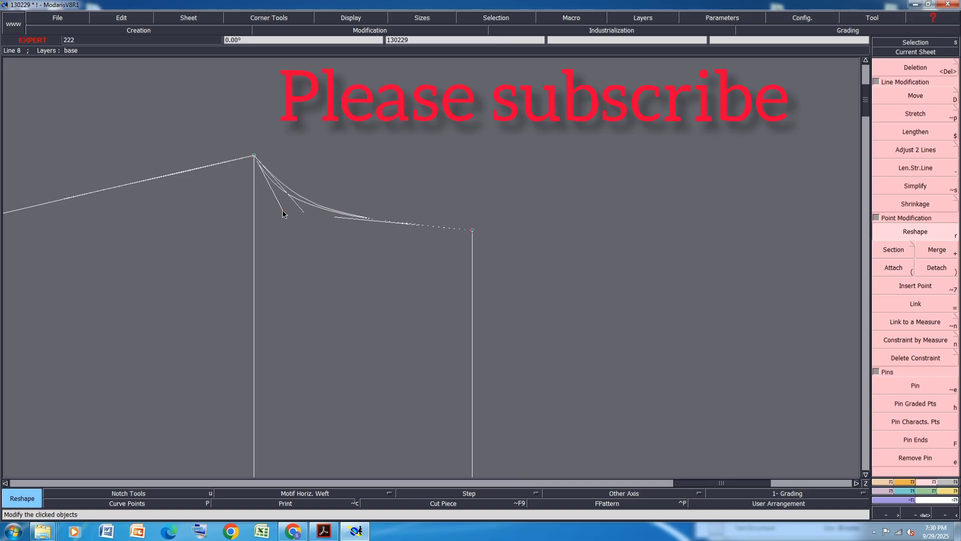
{"action": "left_click", "coordinate": [282, 211]}
{"action": "left_click", "coordinate": [336, 221]}
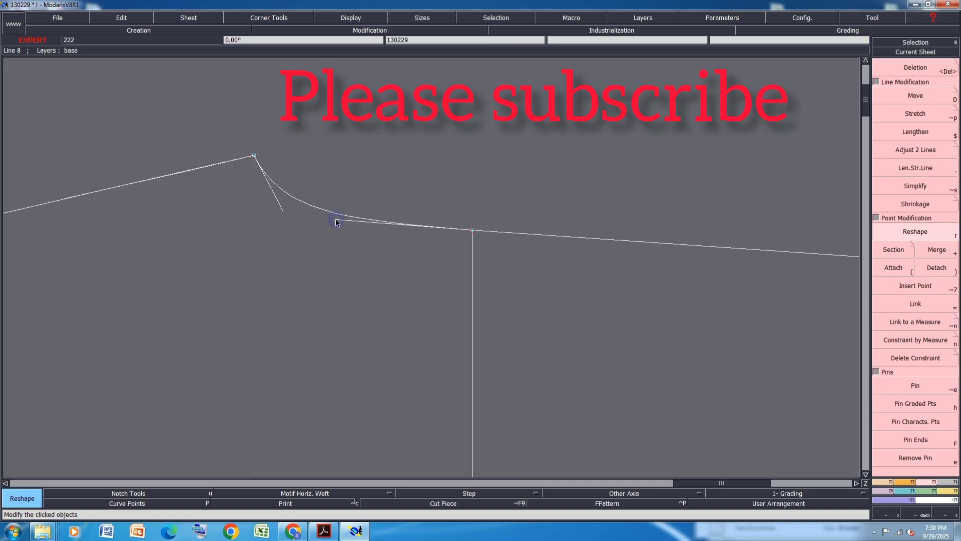
{"action": "scroll", "coordinate": [260, 203], "scroll_direction": "down", "scroll_amount": 2}
{"action": "scroll", "coordinate": [500, 219], "scroll_direction": "down", "scroll_amount": 1}
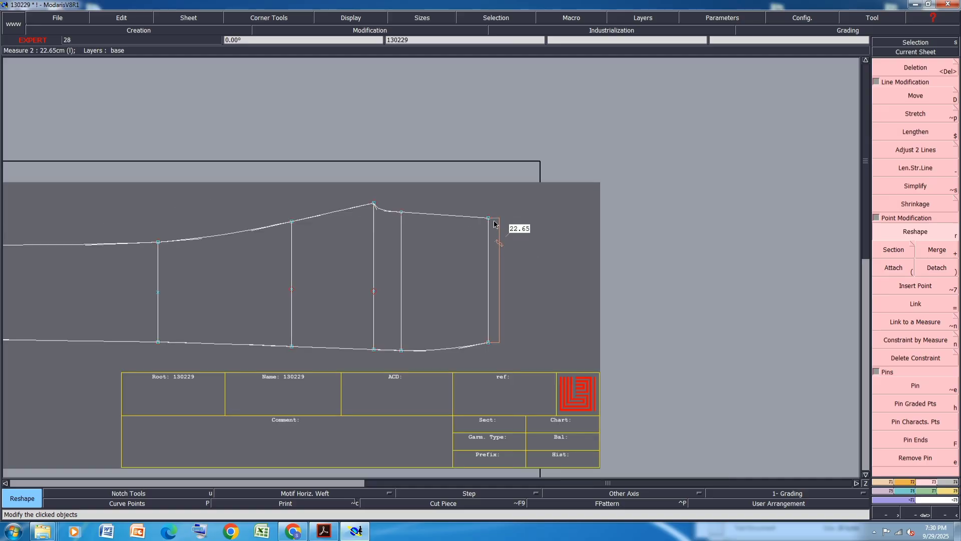
Move the rightmost vertical line upward by 0.5 cm
{"action": "key", "text": "d"}
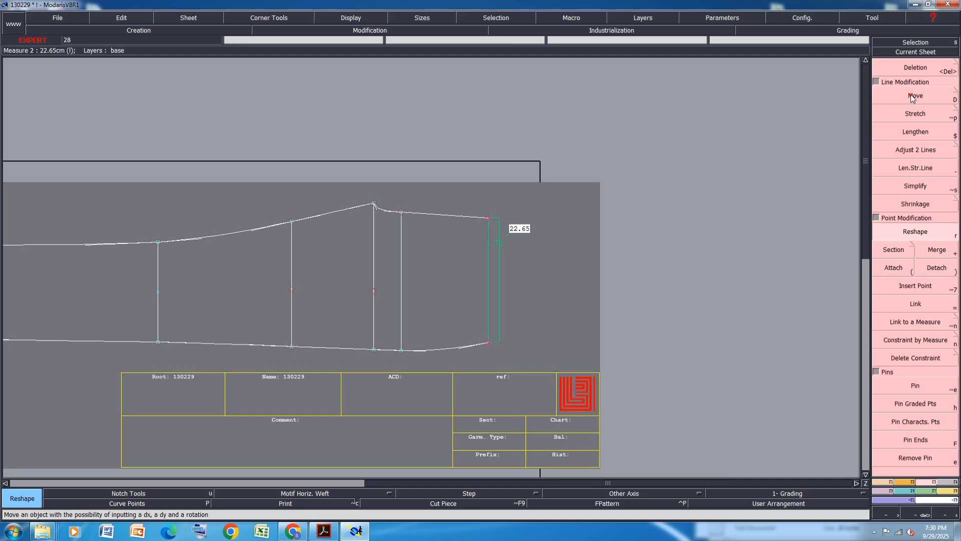
{"action": "left_click", "coordinate": [489, 219]}
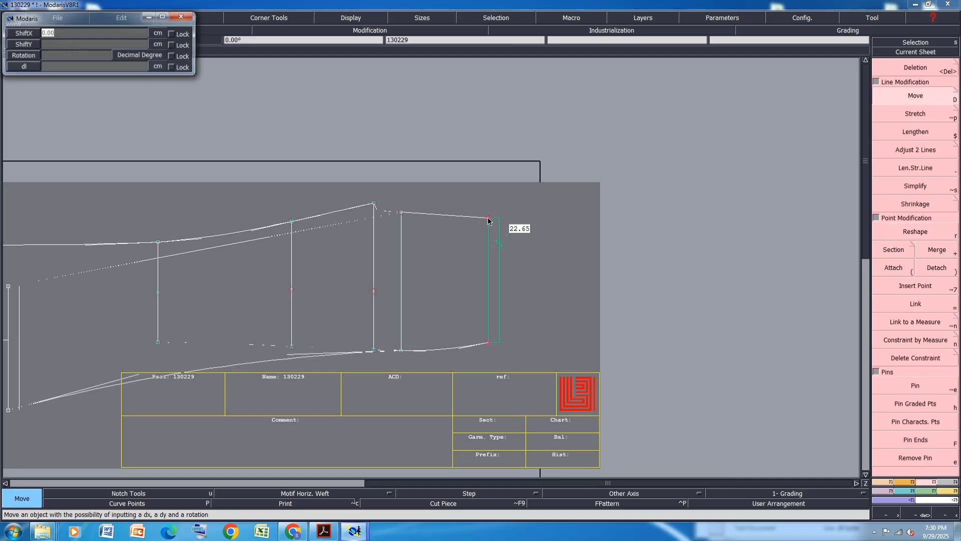
{"action": "key", "text": "Return"}
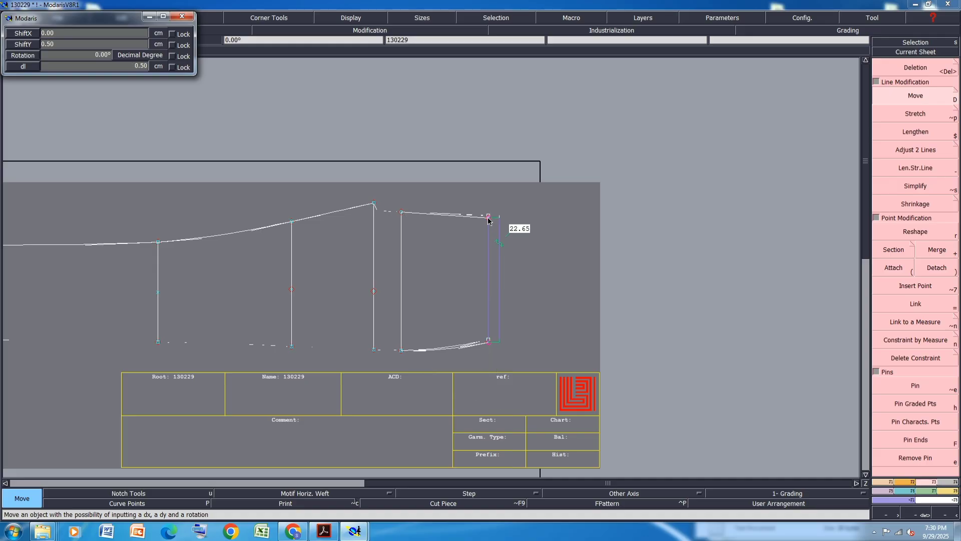
{"action": "scroll", "coordinate": [432, 326], "scroll_direction": "up", "scroll_amount": 3}
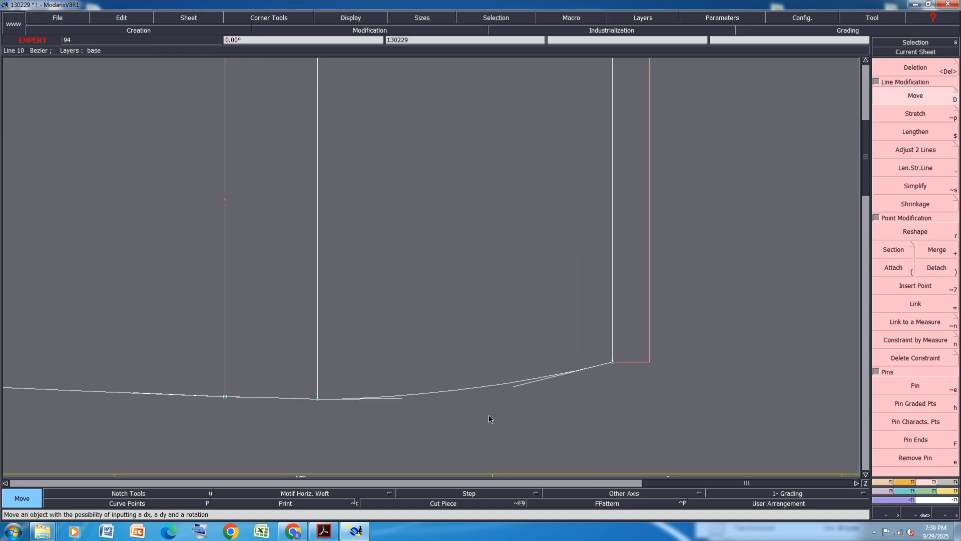
{"action": "scroll", "coordinate": [488, 414], "scroll_direction": "up", "scroll_amount": 2}
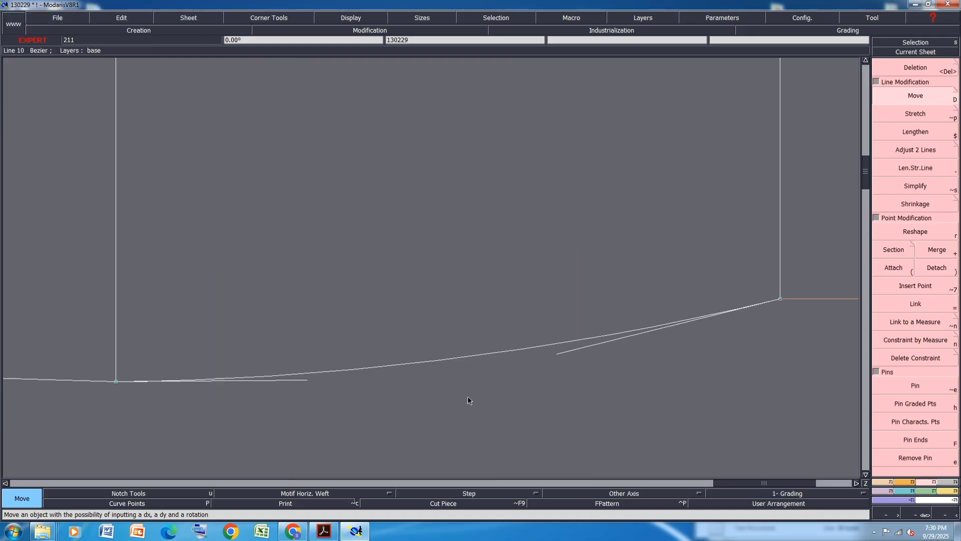
Reshape the bottom outline's handles into a smooth curve rising toward the rightmost vertical line
{"action": "left_click", "coordinate": [922, 232]}
{"action": "left_click_drag", "start_coordinate": [304, 380], "coordinate": [346, 382]}
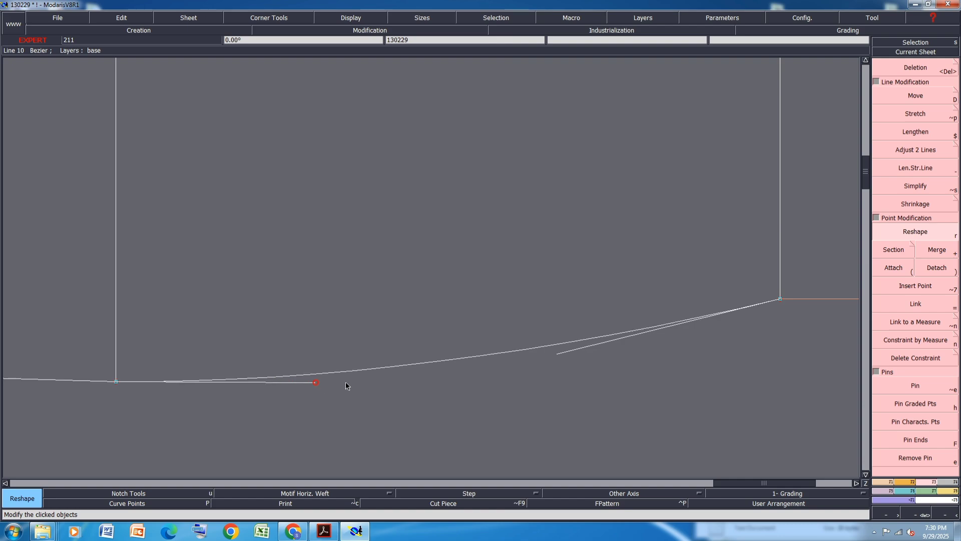
{"action": "left_click_drag", "start_coordinate": [557, 354], "coordinate": [551, 360]}
Reshape the top outline's handle just right of the peak to smooth the curve
{"action": "scroll", "coordinate": [541, 402], "scroll_direction": "down", "scroll_amount": 2}
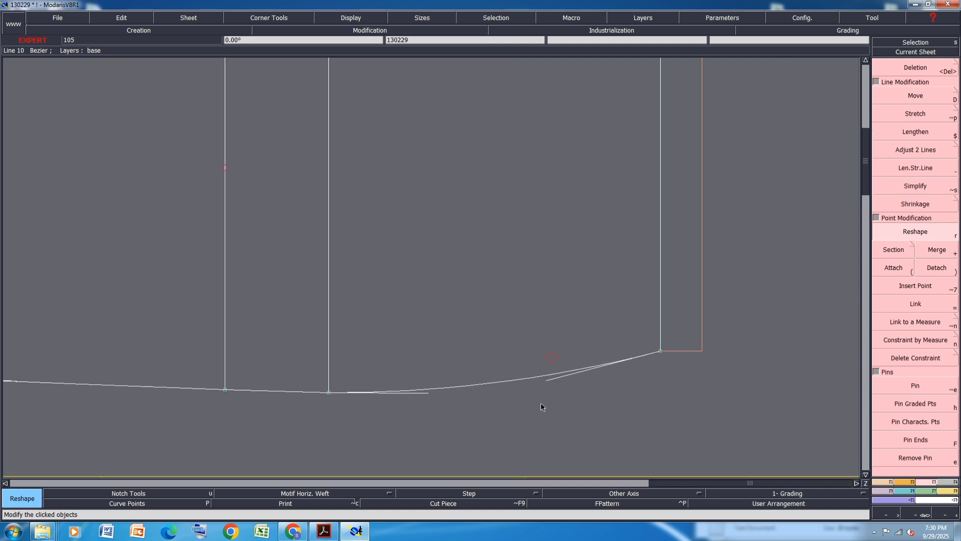
{"action": "scroll", "coordinate": [413, 131], "scroll_direction": "up", "scroll_amount": 2}
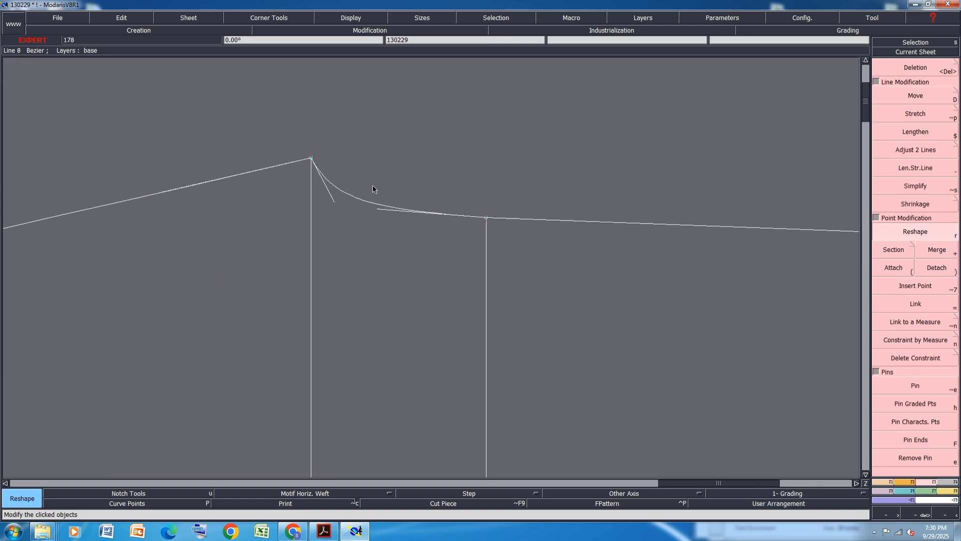
{"action": "left_click_drag", "start_coordinate": [378, 209], "coordinate": [374, 212]}
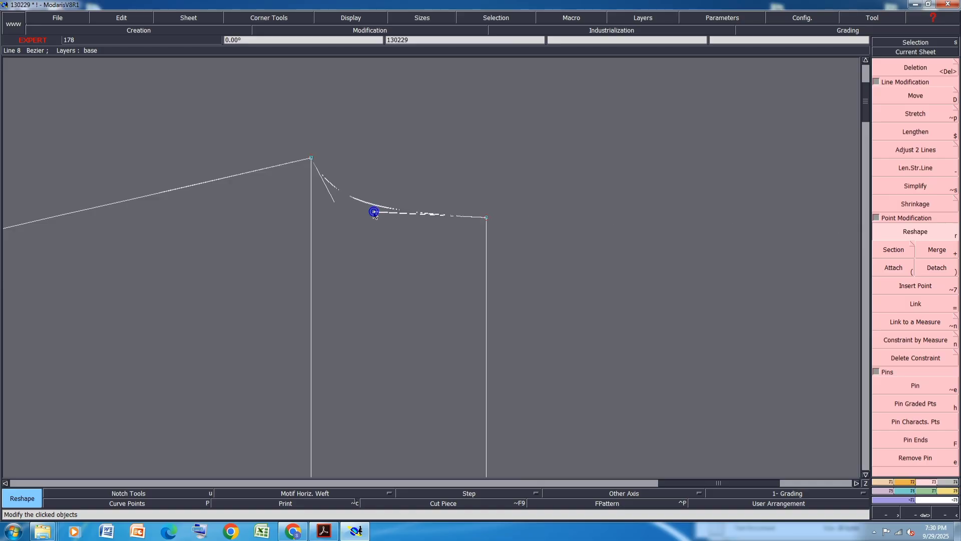
Save the model
{"action": "scroll", "coordinate": [386, 190], "scroll_direction": "down", "scroll_amount": 2}
{"action": "key", "text": "ctrl+s"}
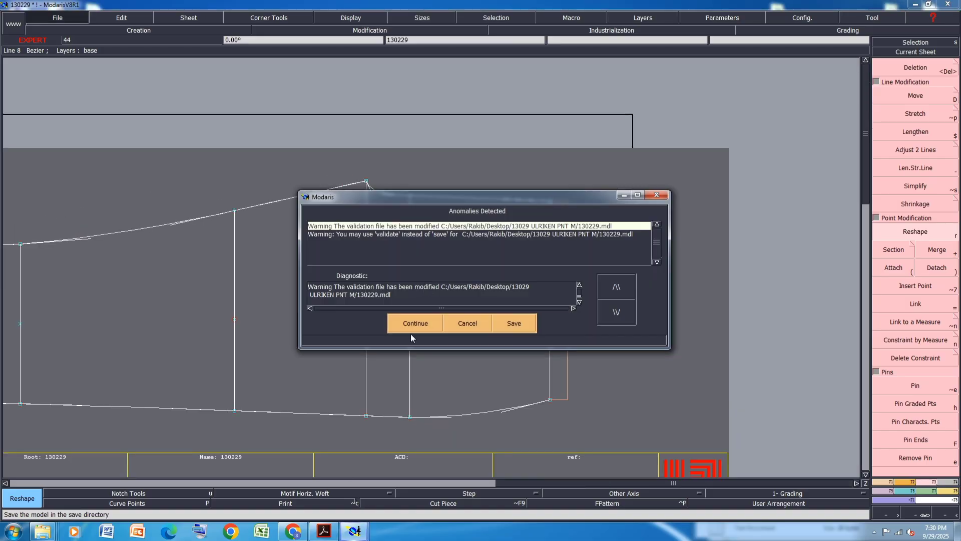
{"action": "left_click", "coordinate": [408, 324]}
{"action": "scroll", "coordinate": [482, 273], "scroll_direction": "down", "scroll_amount": 1}
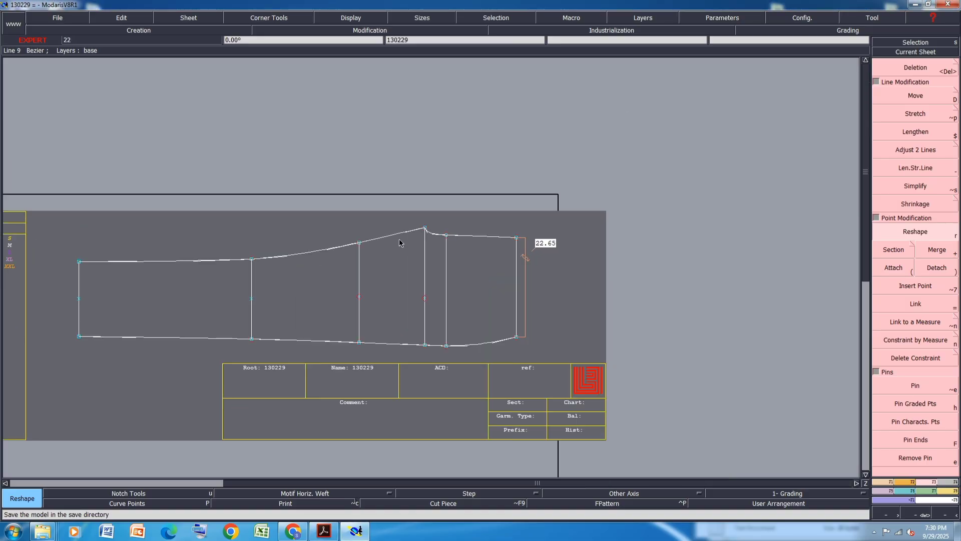
Create a dynamic length measure along the top outline from the leftmost to the rightmost vertical line
{"action": "key", "text": "F10"}
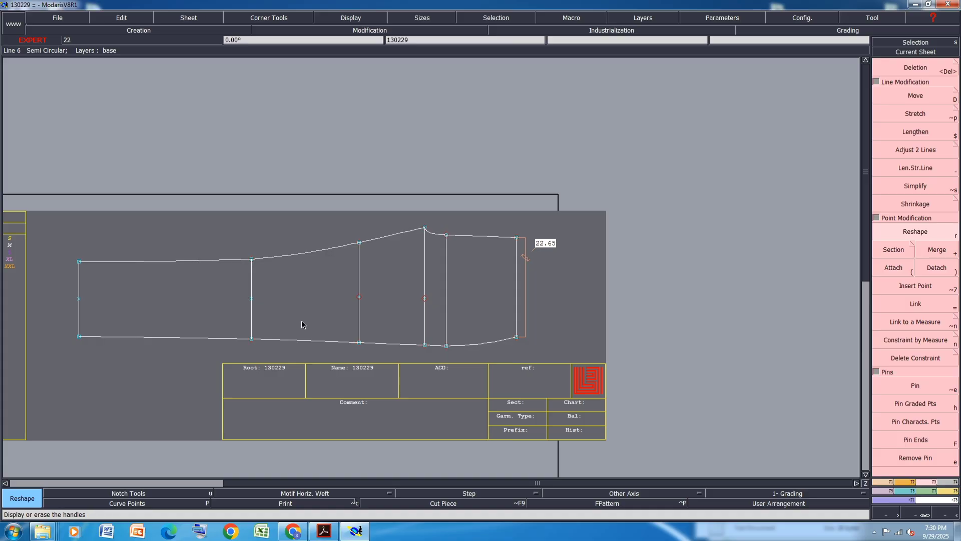
{"action": "left_click", "coordinate": [948, 493]}
{"action": "left_click", "coordinate": [915, 154]}
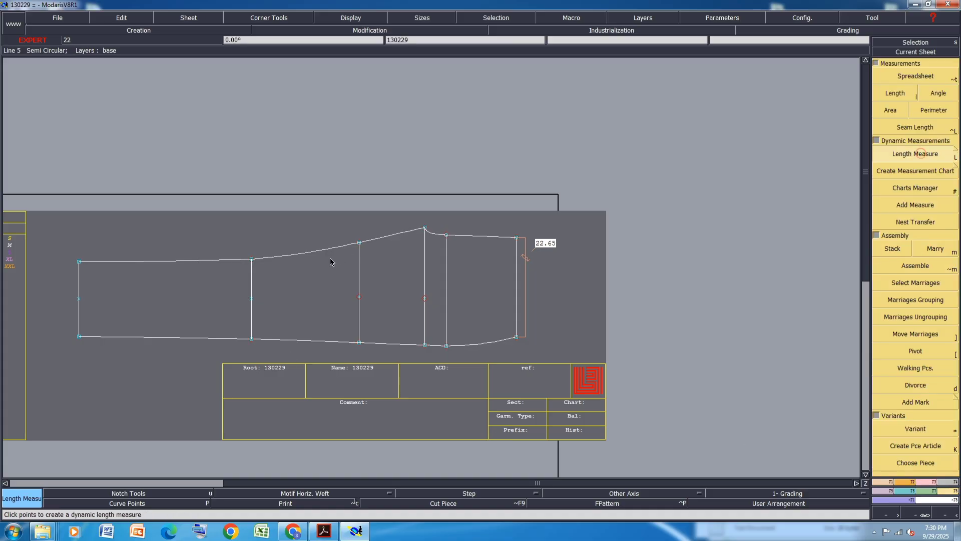
{"action": "left_click", "coordinate": [215, 257]}
{"action": "left_click", "coordinate": [548, 220]}
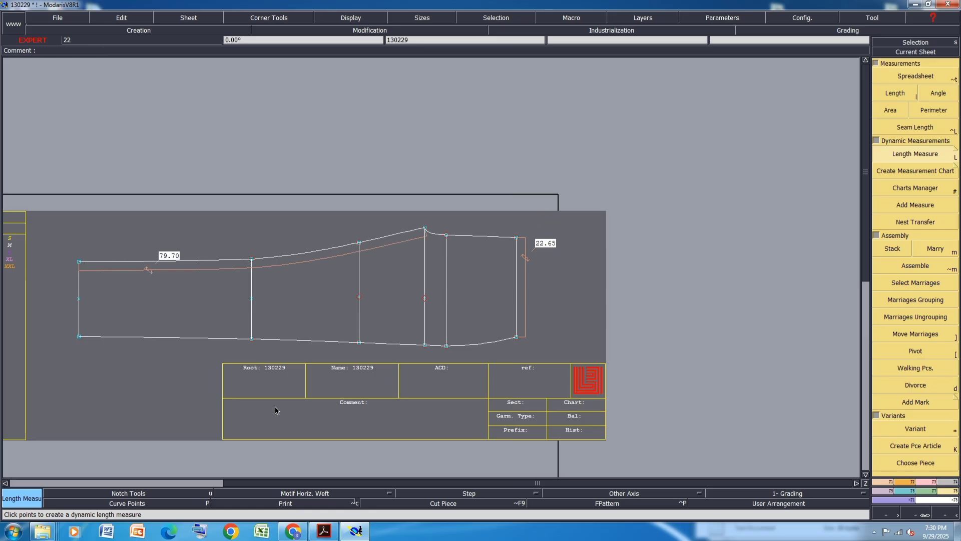
Move the leftmost vertical line so the top outline measures 79 cm, then save the model
{"action": "left_click_drag", "start_coordinate": [122, 238], "coordinate": [54, 385]}
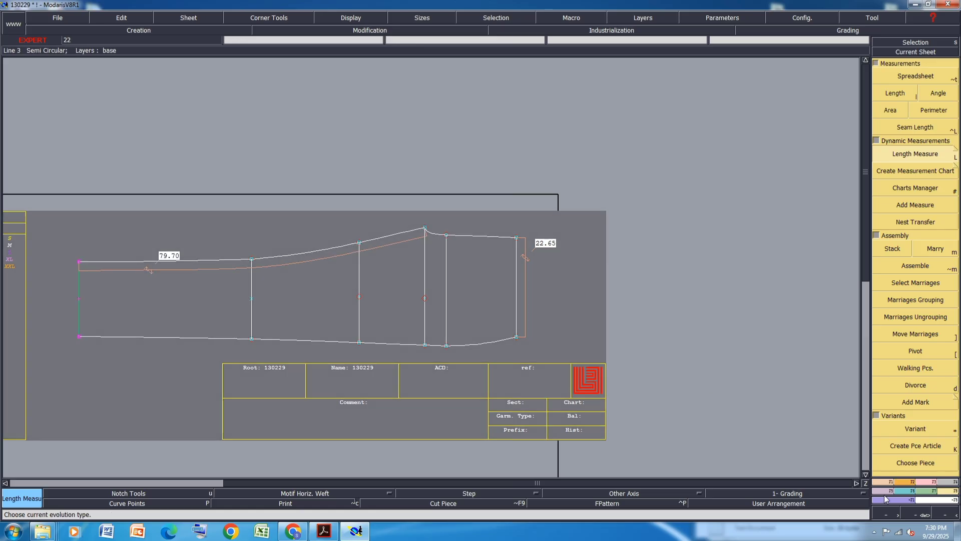
{"action": "left_click", "coordinate": [926, 491]}
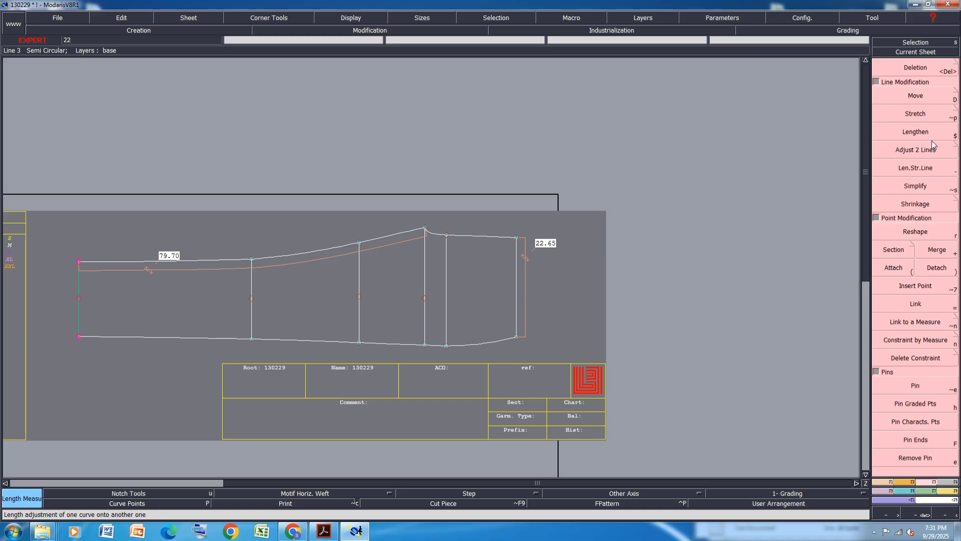
{"action": "left_click", "coordinate": [916, 95]}
{"action": "left_click", "coordinate": [80, 336]}
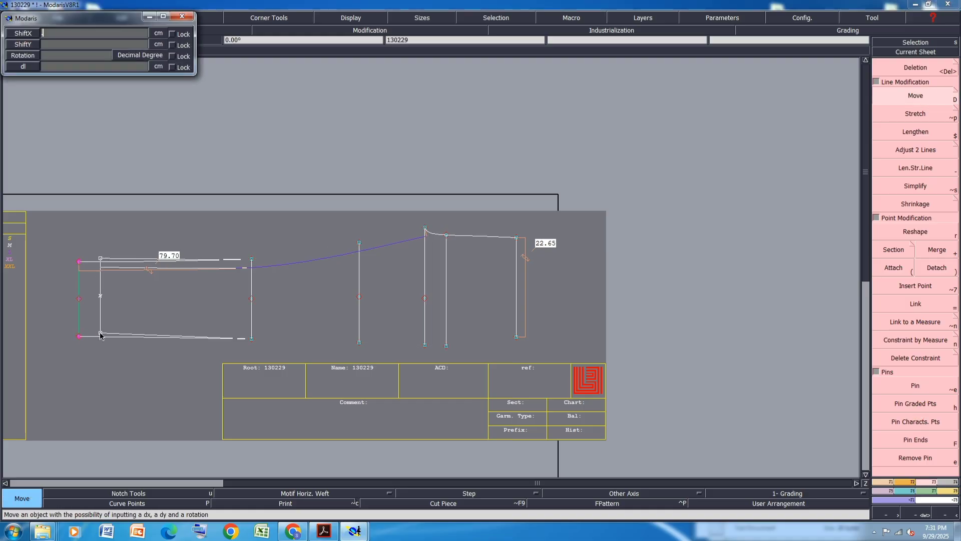
{"action": "key", "text": "Return"}
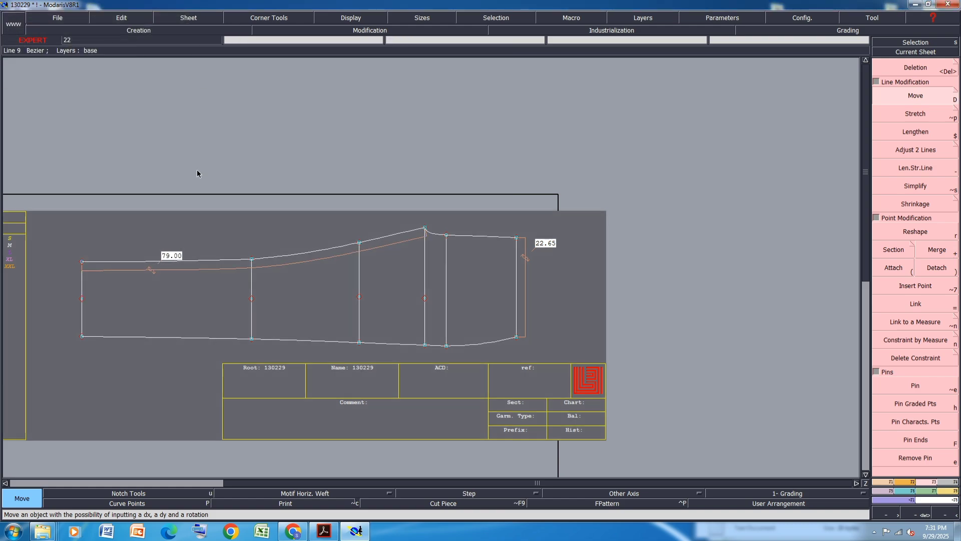
{"action": "key", "text": "ctrl+s"}
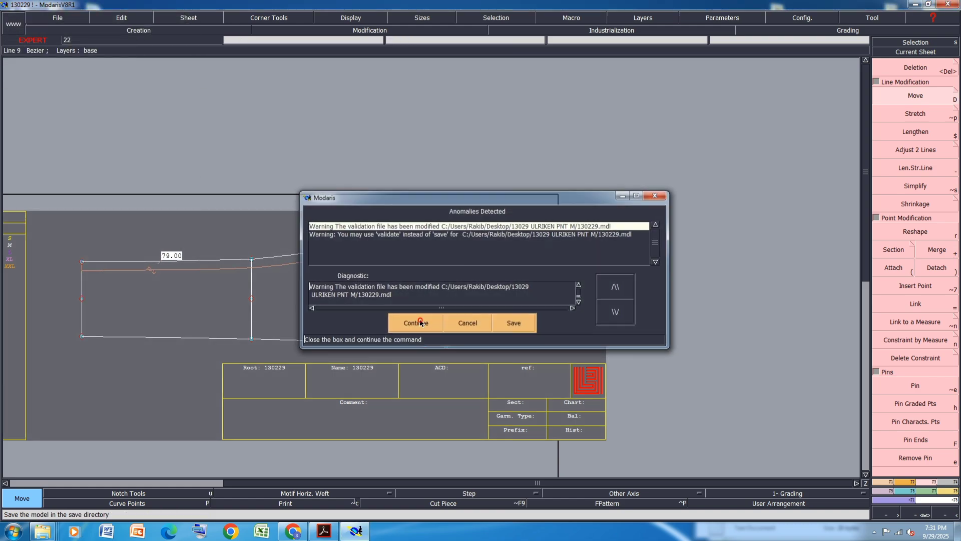
{"action": "left_click", "coordinate": [420, 322]}
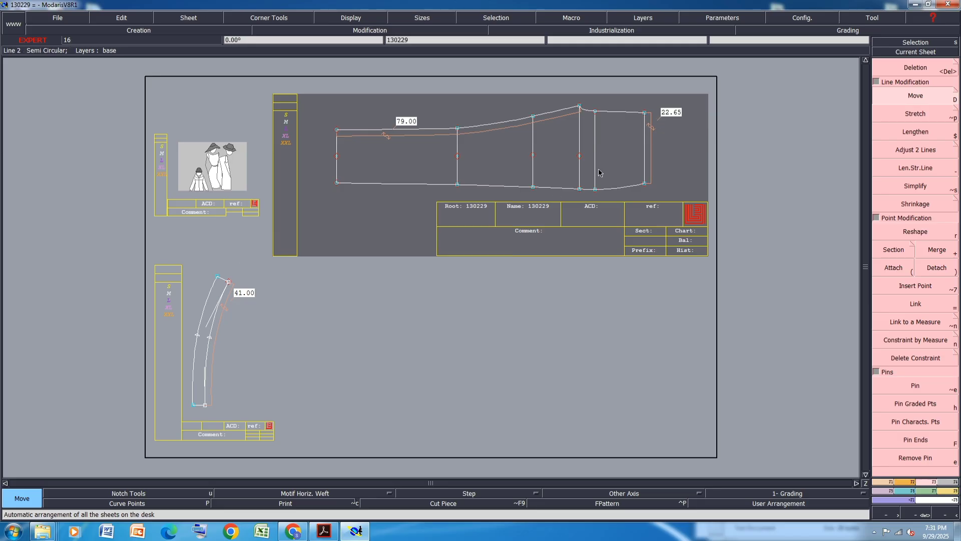
Create a dynamic length measure along the top outline from the peak to the rightmost vertical line
{"action": "scroll", "coordinate": [587, 169], "scroll_direction": "up", "scroll_amount": 1}
{"action": "scroll", "coordinate": [690, 78], "scroll_direction": "up", "scroll_amount": 2}
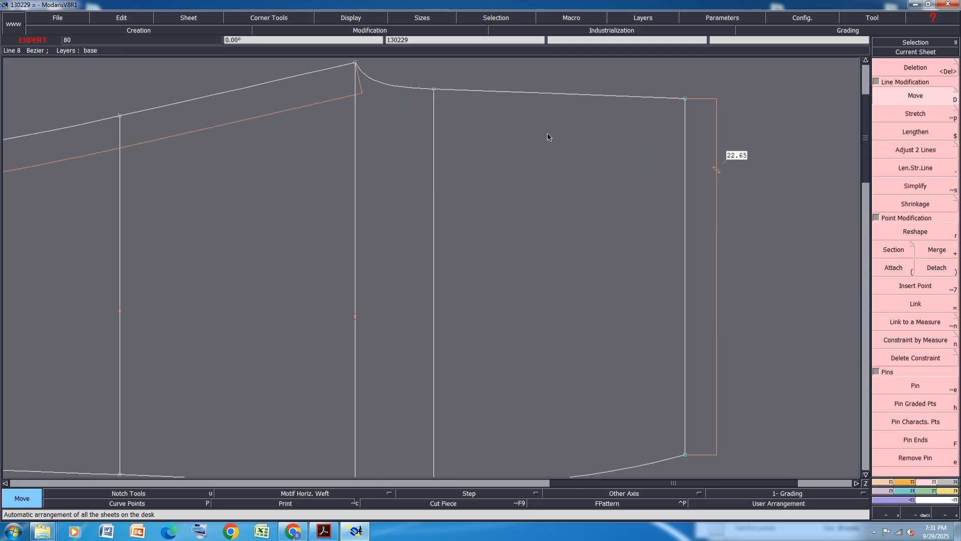
{"action": "scroll", "coordinate": [403, 151], "scroll_direction": "down", "scroll_amount": 1}
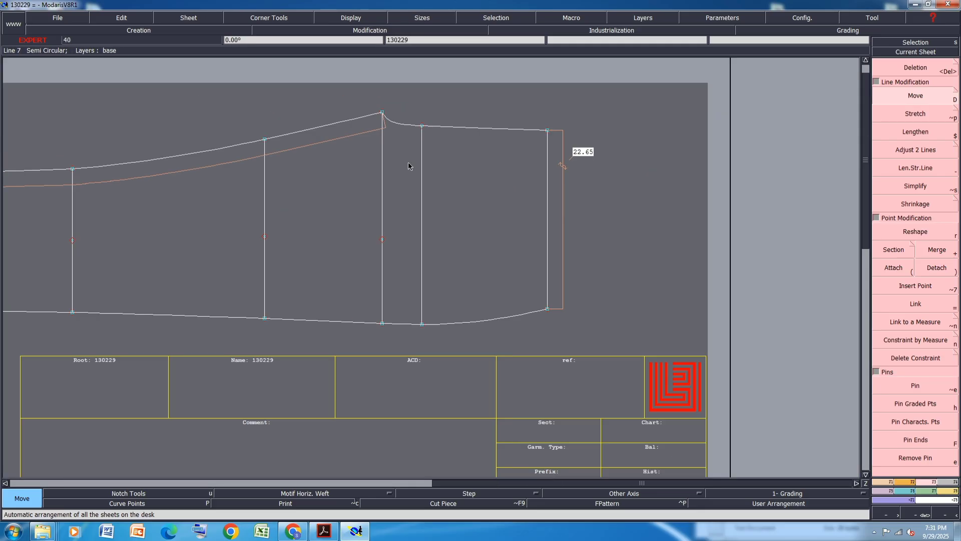
{"action": "key", "text": "l"}
{"action": "left_click", "coordinate": [389, 118]}
{"action": "left_click", "coordinate": [716, 139]}
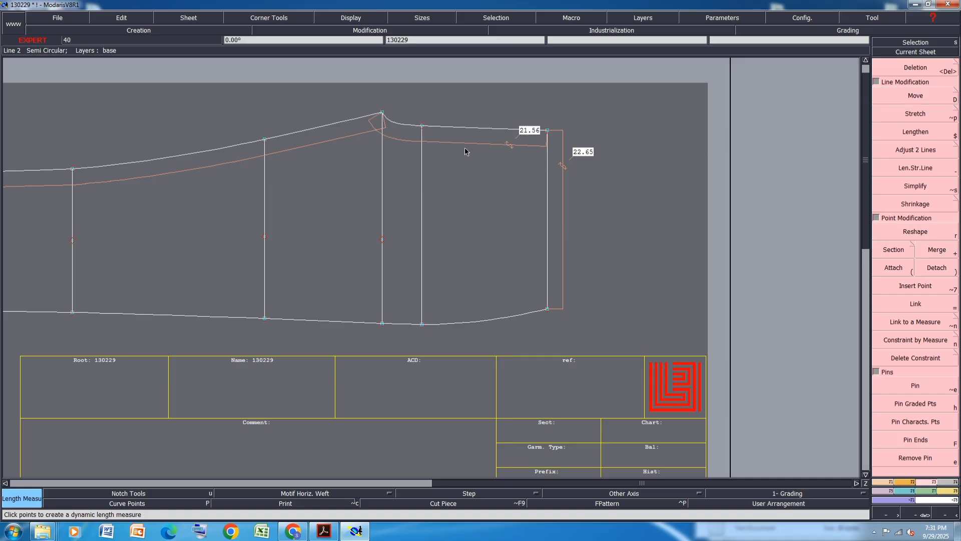
Highlight the M front rise value 18 in the size chart PDF and save it
{"action": "left_click", "coordinate": [324, 531]}
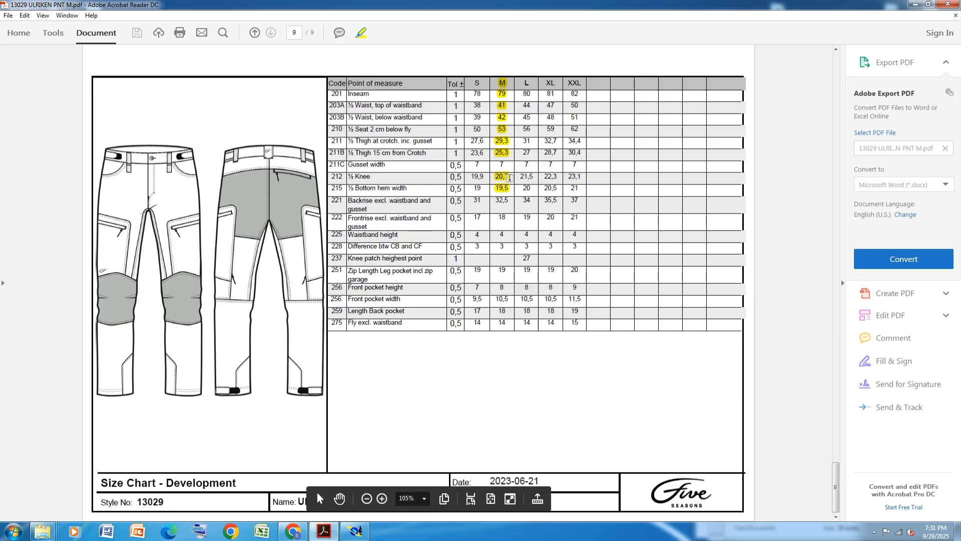
{"action": "left_click_drag", "start_coordinate": [510, 218], "coordinate": [497, 218]}
{"action": "key", "text": "ctrl+s"}
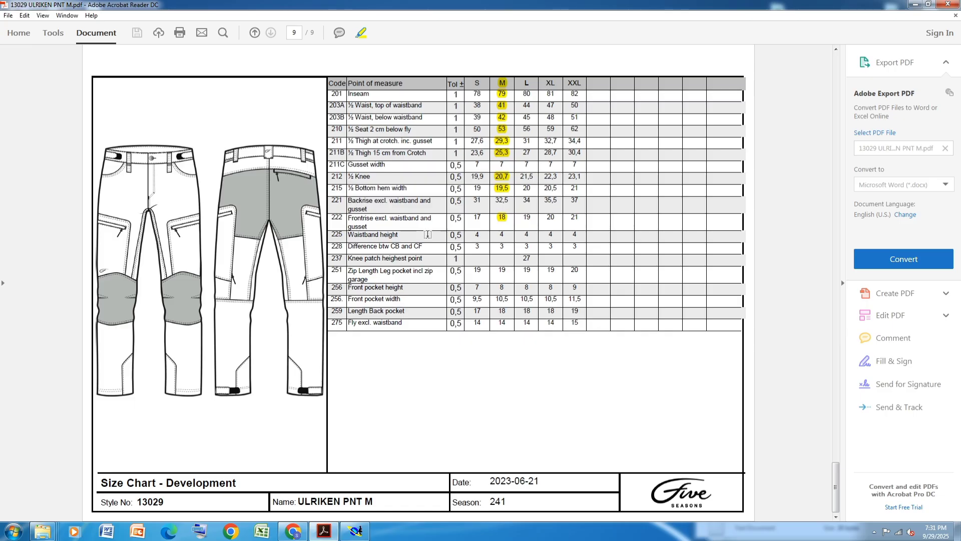
{"action": "left_click", "coordinate": [355, 531]}
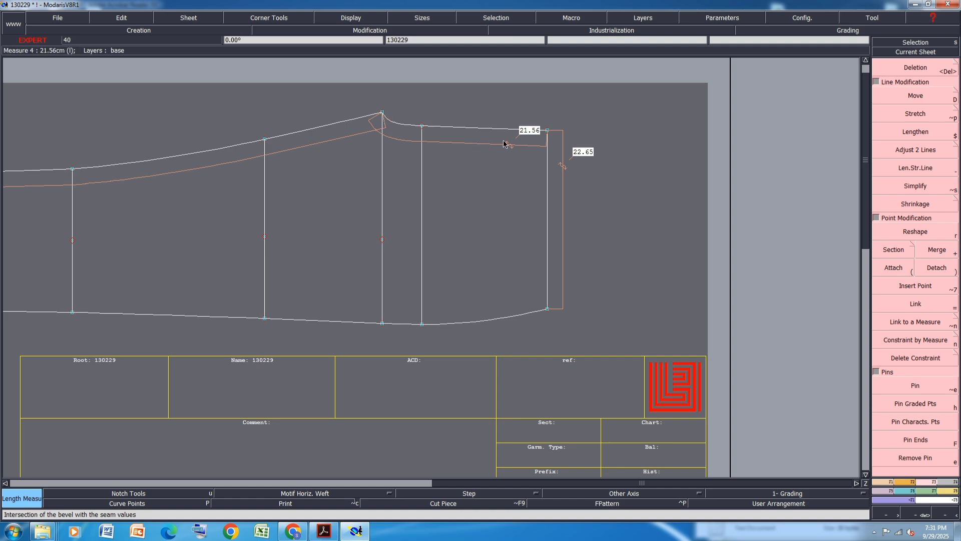
Create a developed point on the top outline measured back from the rightmost vertical line
{"action": "key", "text": "d"}
{"action": "left_click", "coordinate": [547, 131]}
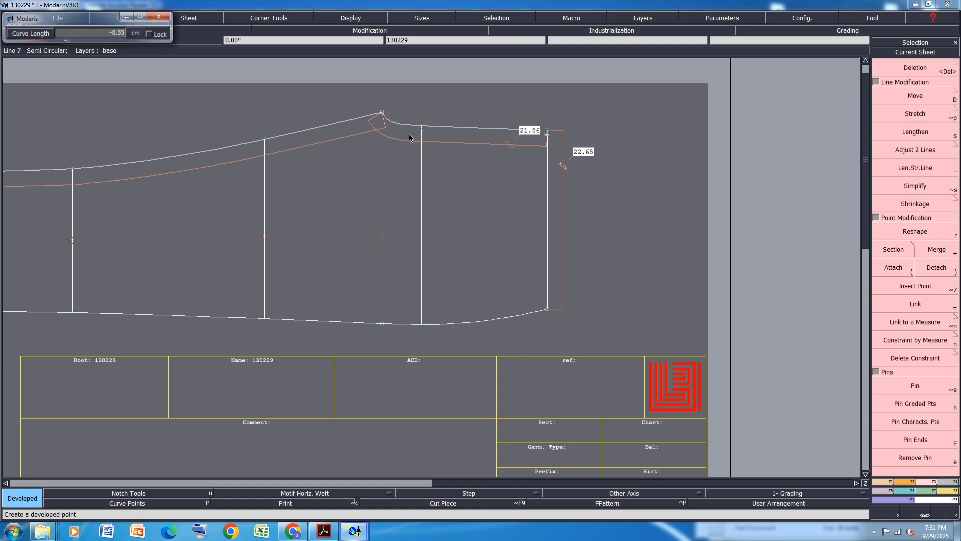
{"action": "key", "text": "Down"}
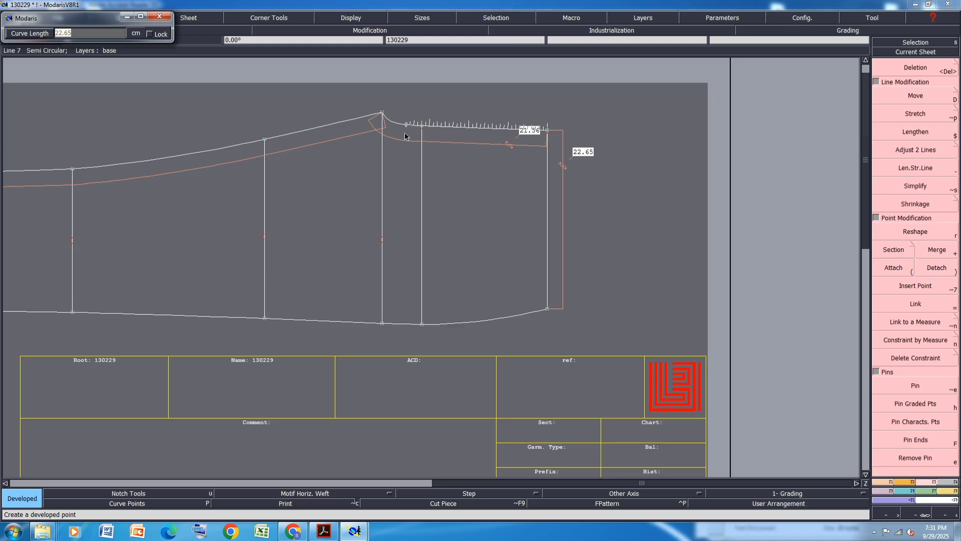
{"action": "type", "text": "-18.50"}
{"action": "key", "text": "Return"}
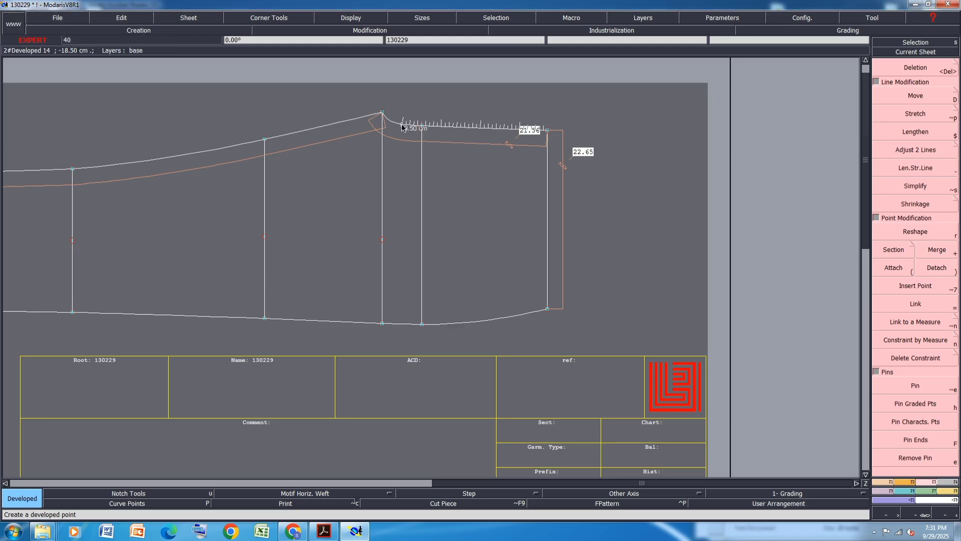
Highlight the M waistband height value 4 in the size chart PDF and save it
{"action": "left_click", "coordinate": [323, 531]}
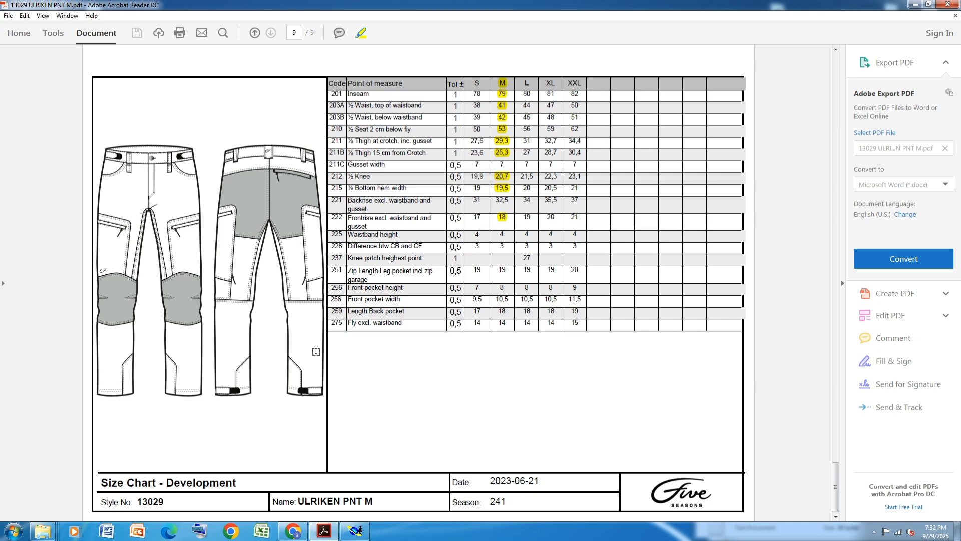
{"action": "left_click", "coordinate": [354, 532]}
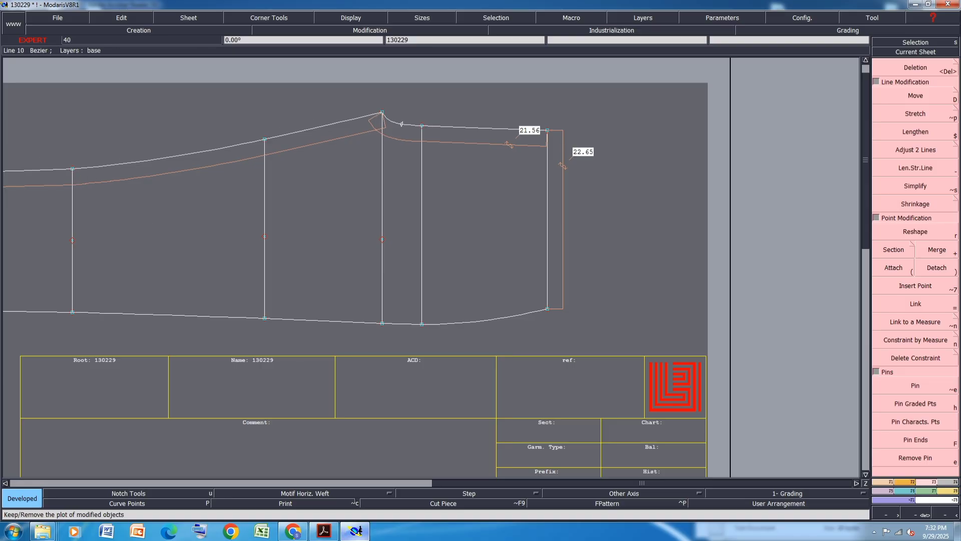
{"action": "left_click", "coordinate": [324, 532]}
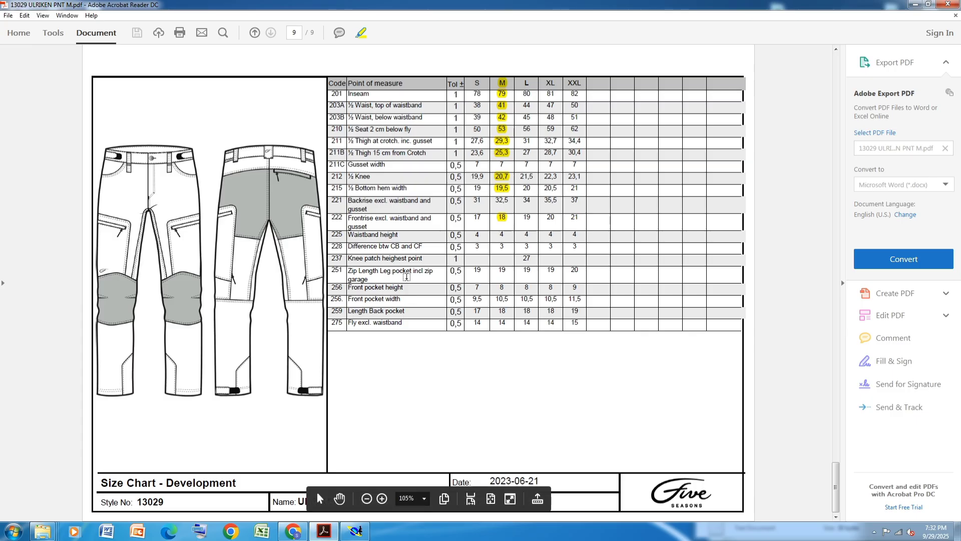
{"action": "double_click", "coordinate": [504, 234]}
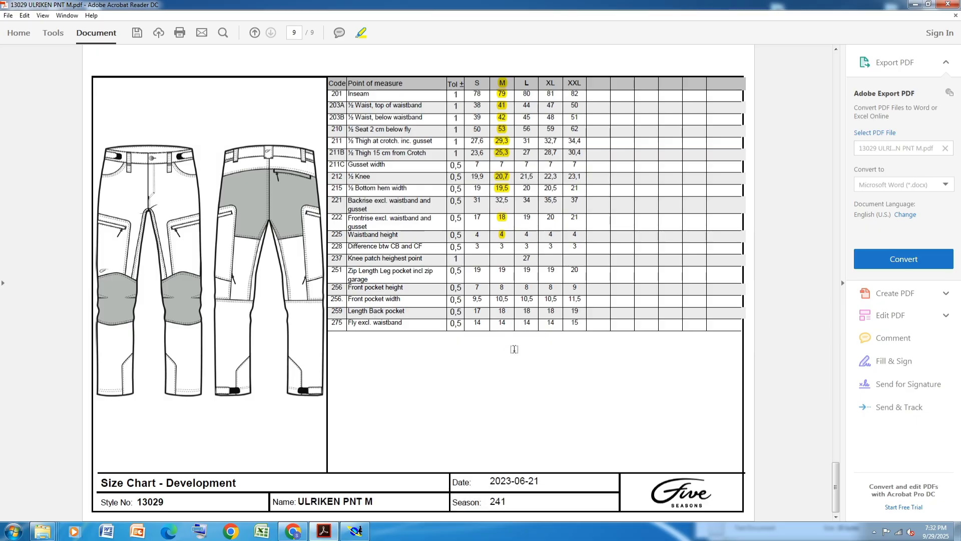
{"action": "key", "text": "ctrl+s"}
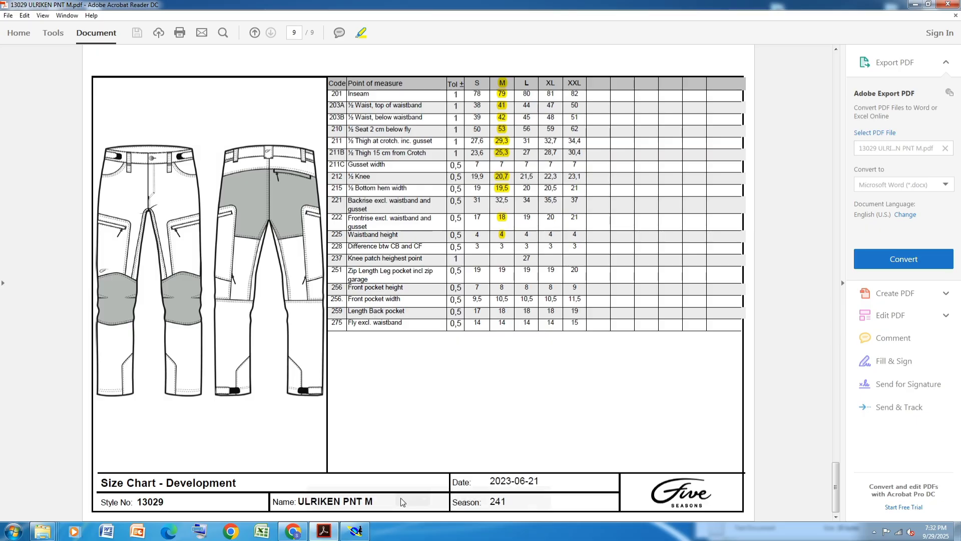
Save the model
{"action": "left_click", "coordinate": [355, 530]}
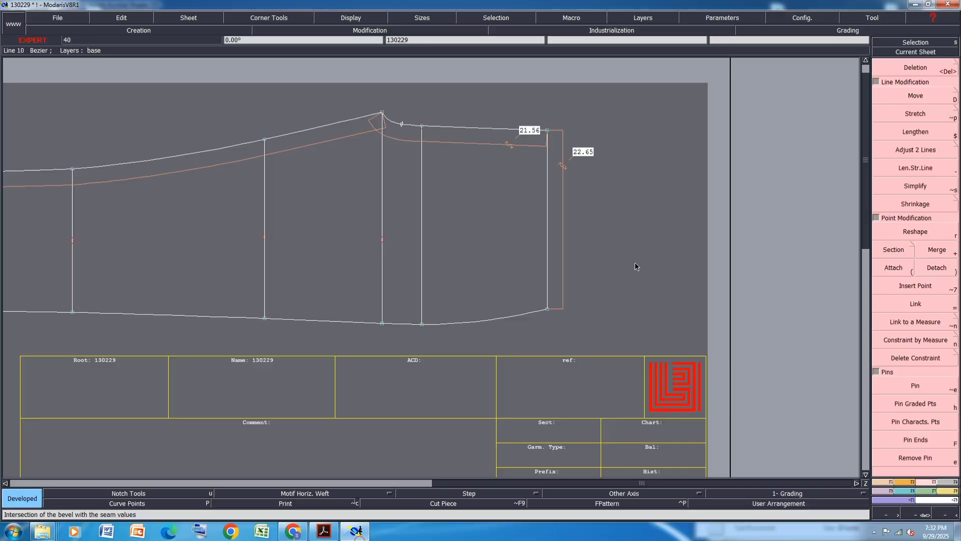
{"action": "key", "text": "ctrl+s"}
{"action": "left_click", "coordinate": [420, 324]}
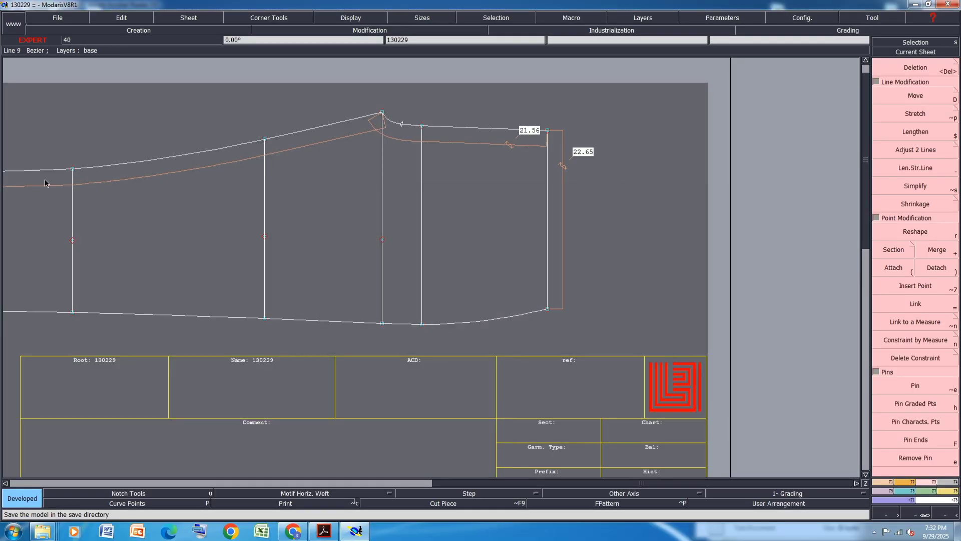
Create a developed point 2.1 cm down the leftmost vertical line from the top outline
{"action": "left_click", "coordinate": [74, 183]}
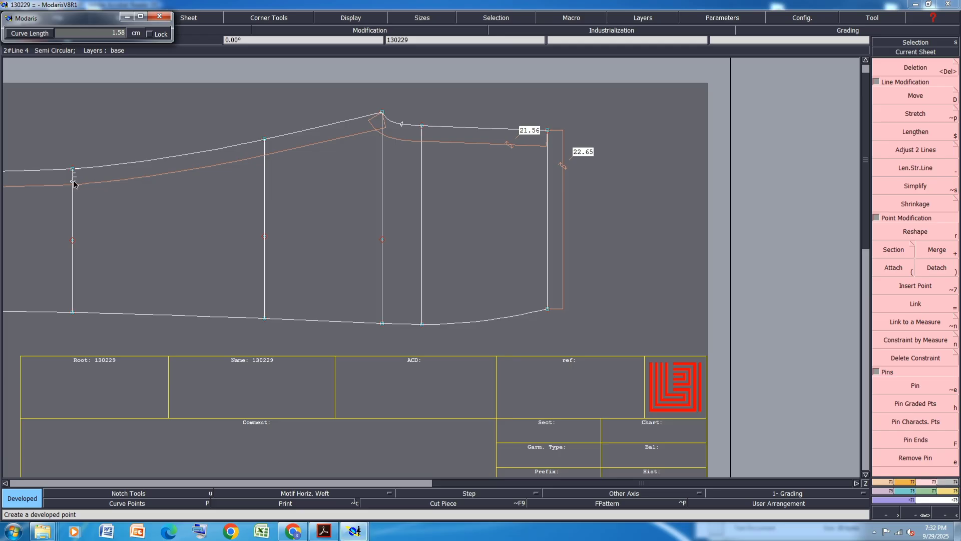
{"action": "key", "text": "Down"}
{"action": "type", "text": "2.1"}
{"action": "key", "text": "Return"}
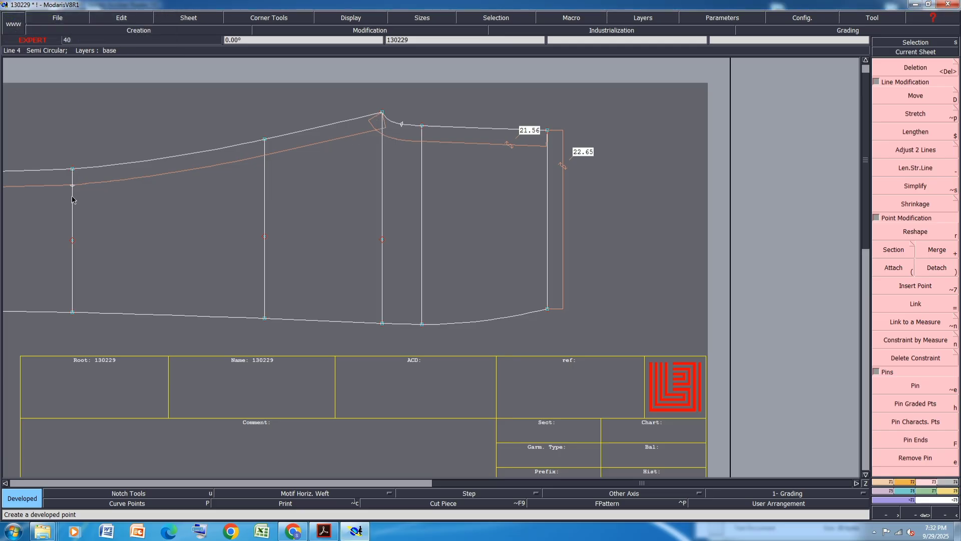
Create a developed point 1.50 cm down the leftmost vertical line from the top outline
{"action": "left_click", "coordinate": [74, 180]}
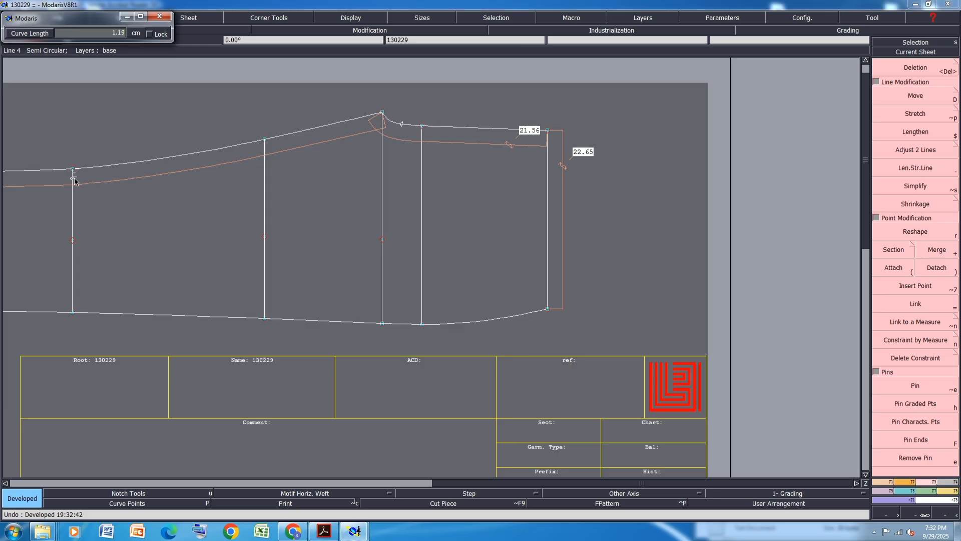
{"action": "key", "text": "Down"}
{"action": "type", "text": "1.50"}
{"action": "key", "text": "Return"}
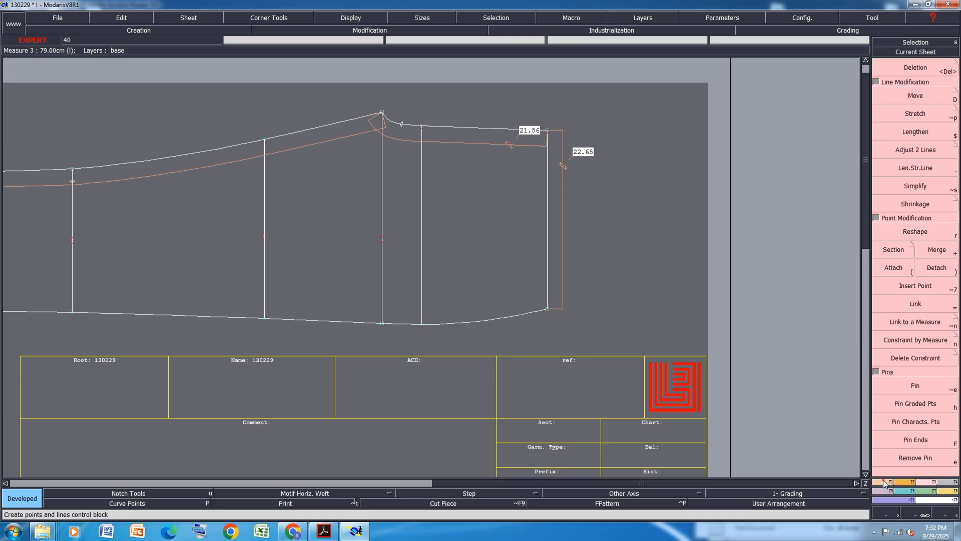
Draw a Bezier curve from the 1.50 cm developed point on the leftmost vertical line up to the top corner point near the crotch
{"action": "key", "text": "b"}
{"action": "left_click", "coordinate": [73, 181]}
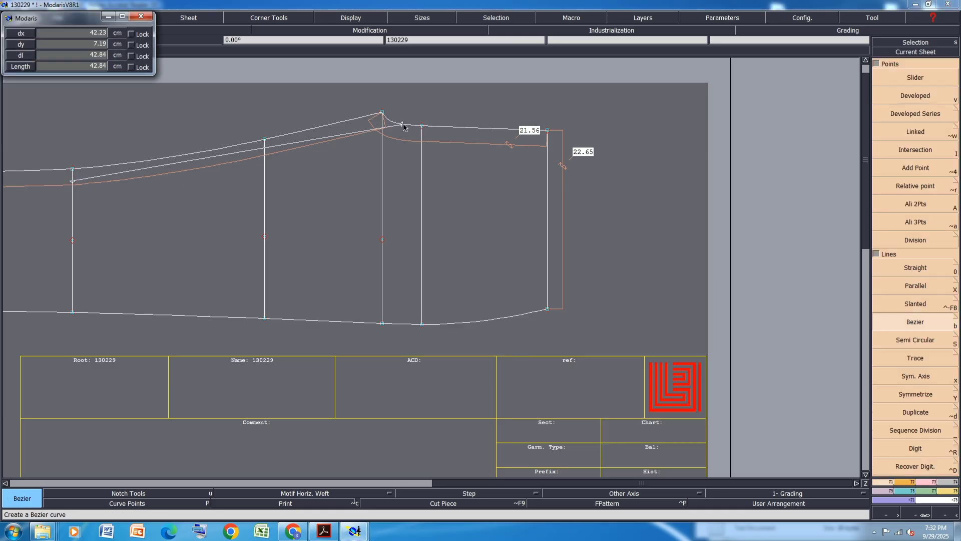
{"action": "scroll", "coordinate": [191, 136], "scroll_direction": "up", "scroll_amount": 2}
{"action": "scroll", "coordinate": [244, 169], "scroll_direction": "down", "scroll_amount": 1}
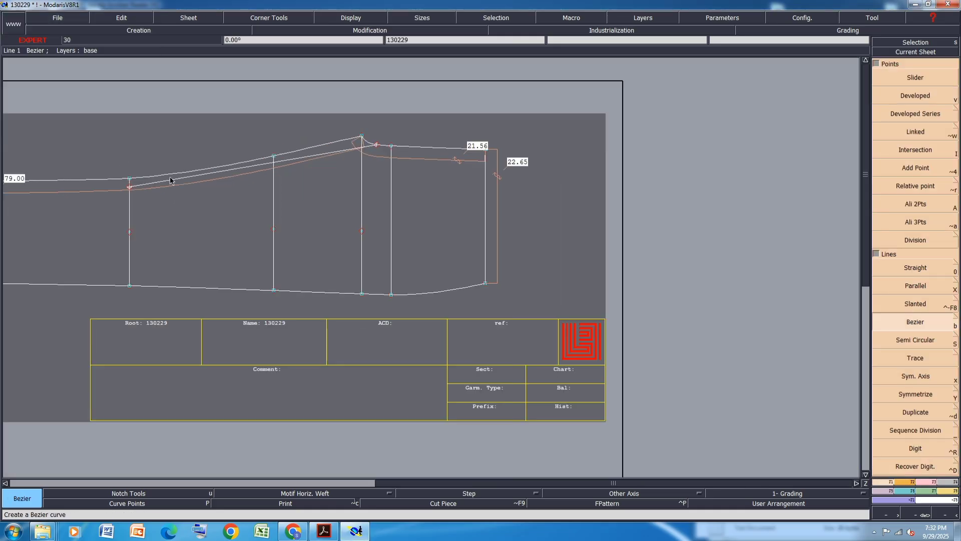
{"action": "scroll", "coordinate": [161, 172], "scroll_direction": "up", "scroll_amount": 1}
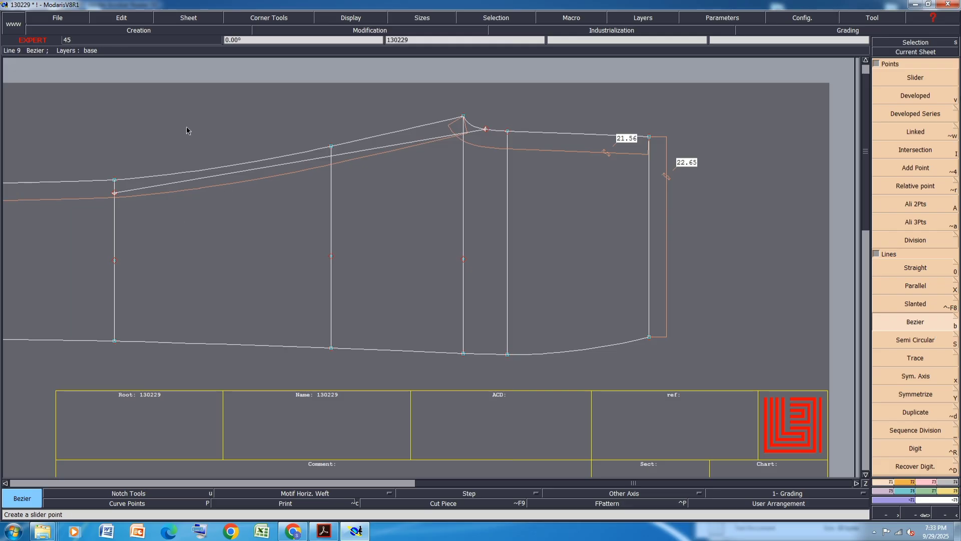
Display the curve handles and reshape the new Bezier curve so it runs smoothly below the top outline
{"action": "left_click", "coordinate": [350, 18]}
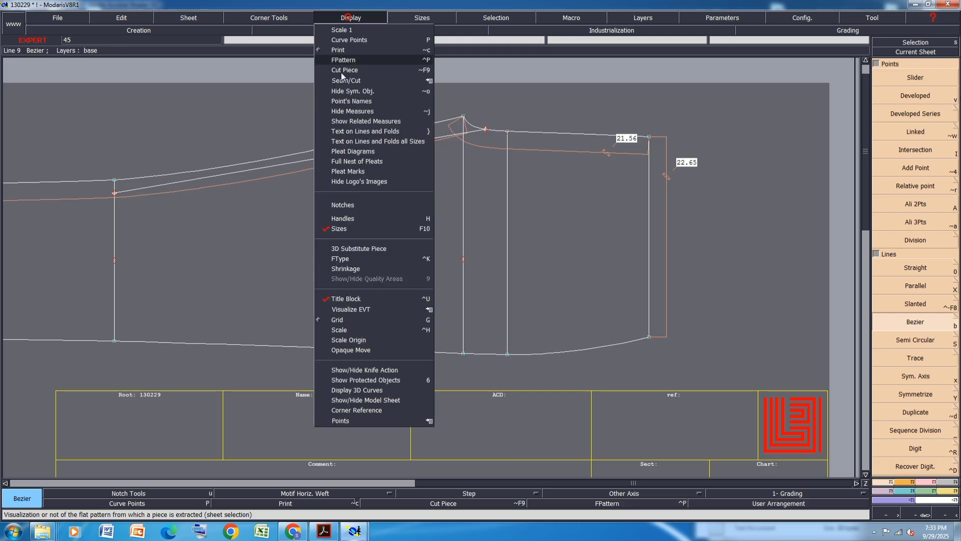
{"action": "left_click", "coordinate": [342, 225]}
{"action": "left_click", "coordinate": [174, 183]}
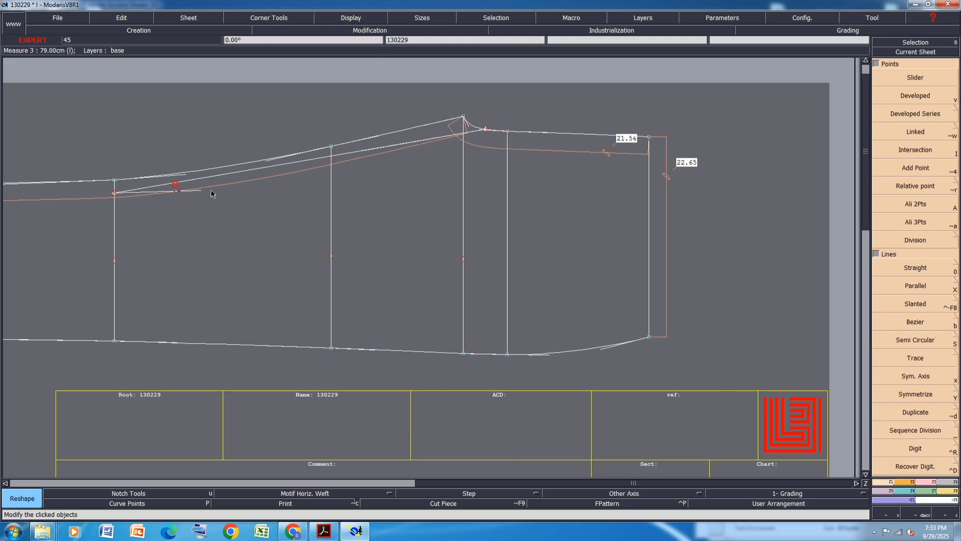
{"action": "left_click", "coordinate": [229, 186]}
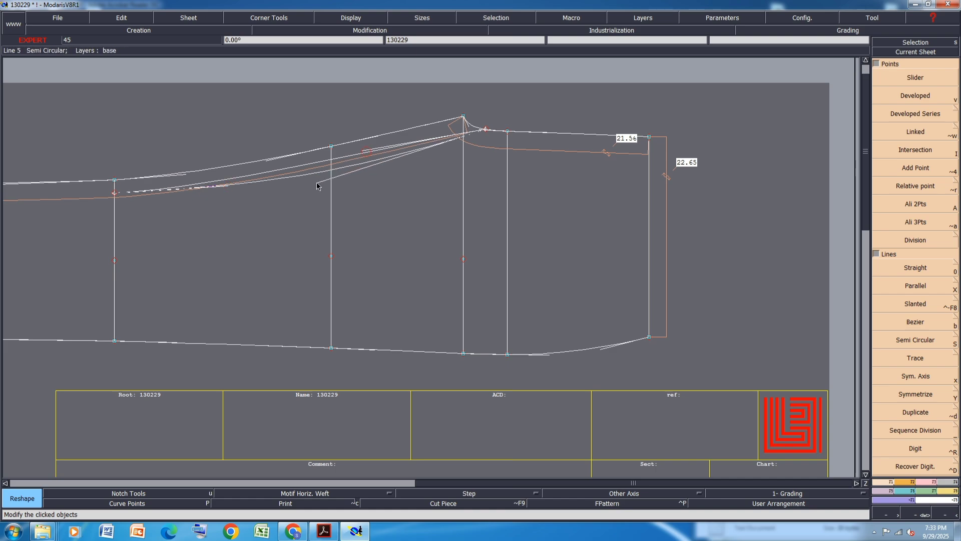
{"action": "left_click", "coordinate": [363, 150]}
{"action": "left_click", "coordinate": [321, 175]}
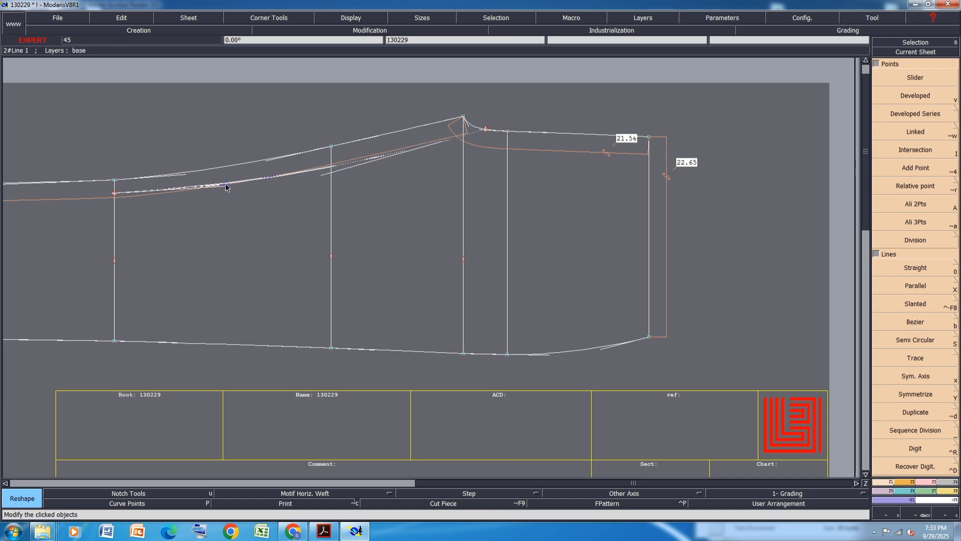
{"action": "left_click", "coordinate": [324, 176]}
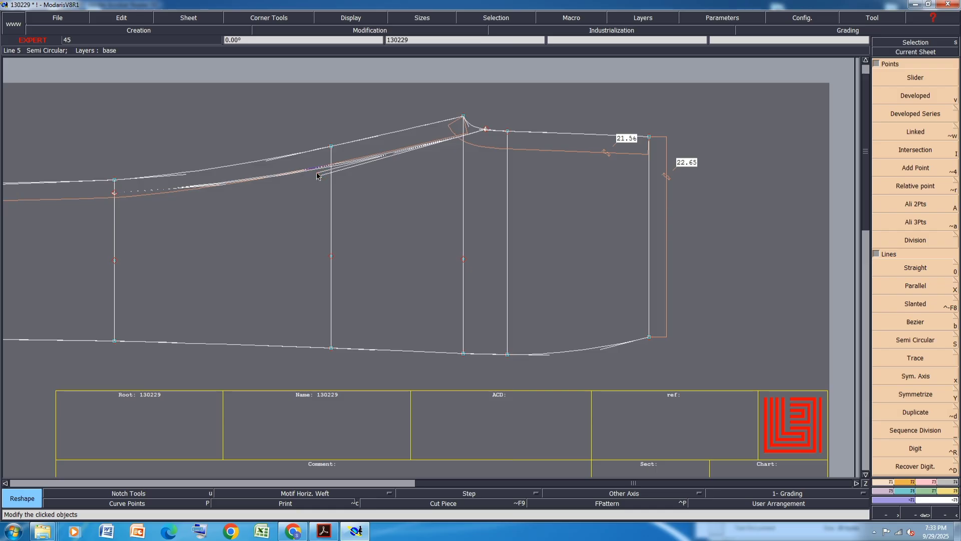
{"action": "left_click", "coordinate": [316, 173]}
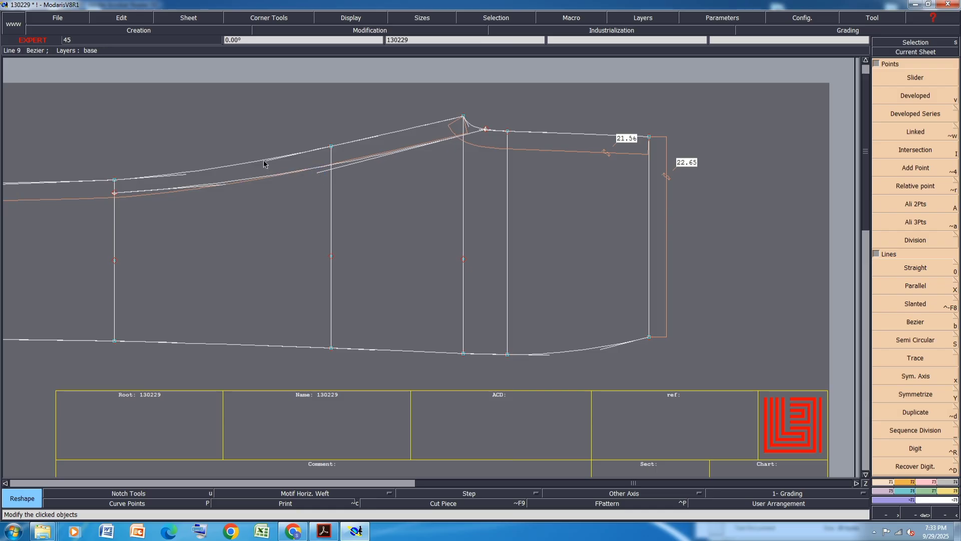
{"action": "left_click", "coordinate": [264, 160]}
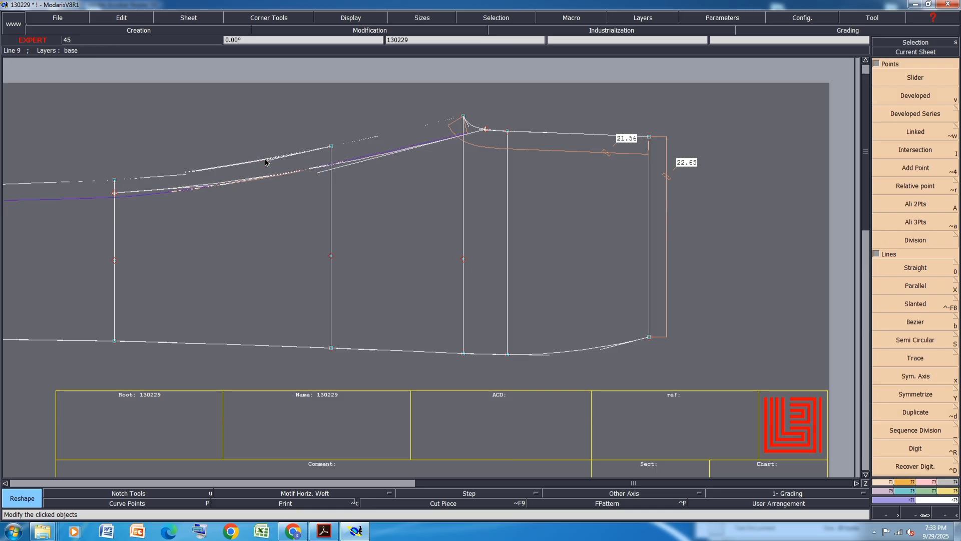
Save the model, continuing past the validation notice, and hide the curve handles
{"action": "scroll", "coordinate": [357, 137], "scroll_direction": "up", "scroll_amount": 3}
{"action": "scroll", "coordinate": [363, 148], "scroll_direction": "down", "scroll_amount": 3}
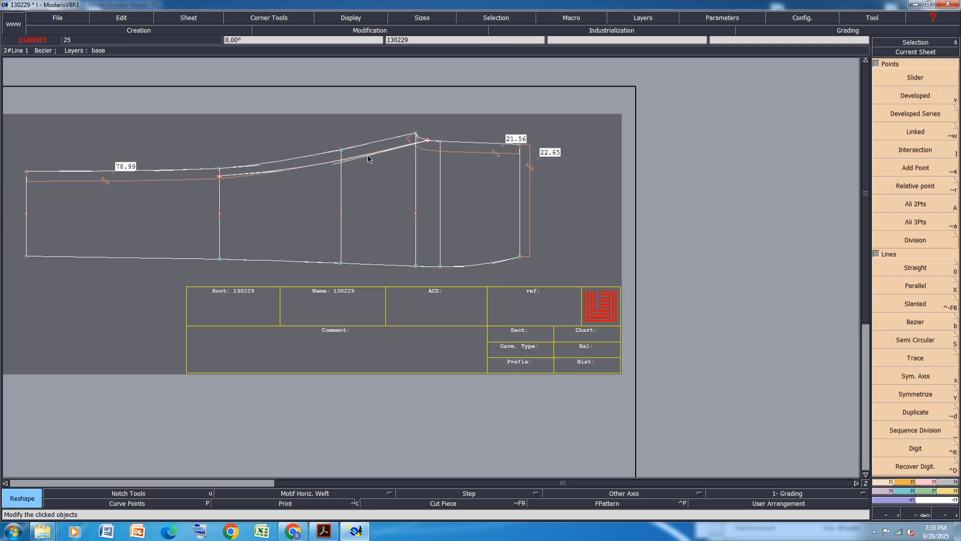
{"action": "key", "text": "ctrl+s"}
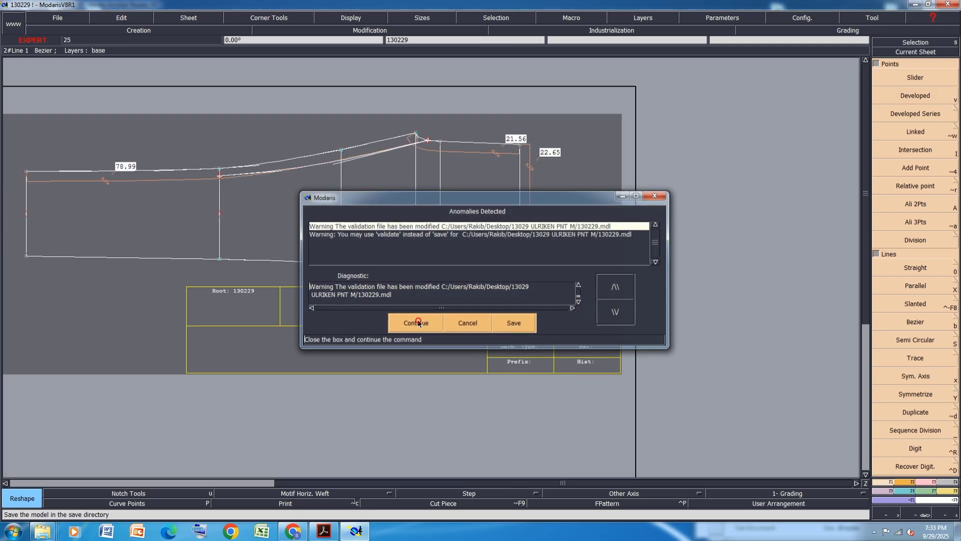
{"action": "left_click", "coordinate": [416, 317]}
{"action": "key", "text": "h"}
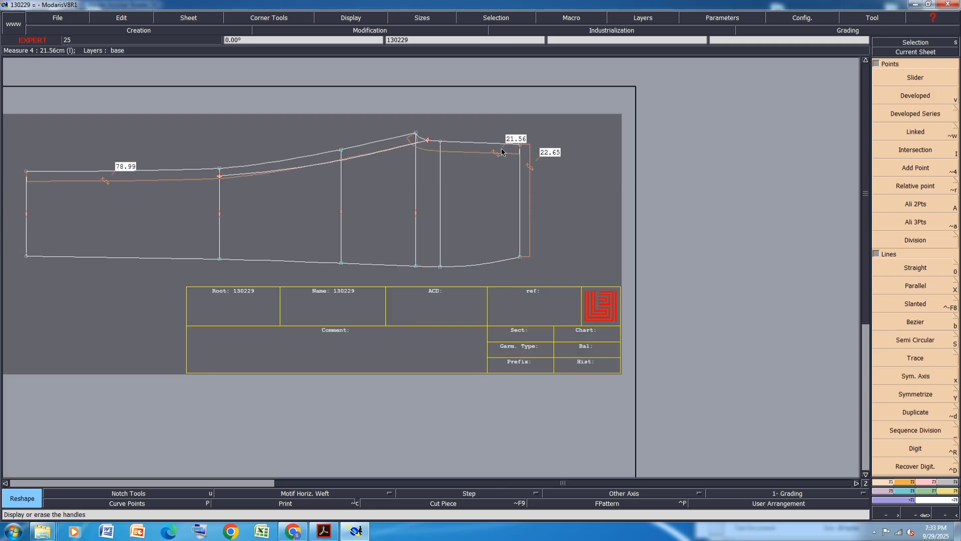
{"action": "key", "text": "ctrl+s"}
{"action": "left_click", "coordinate": [417, 323]}
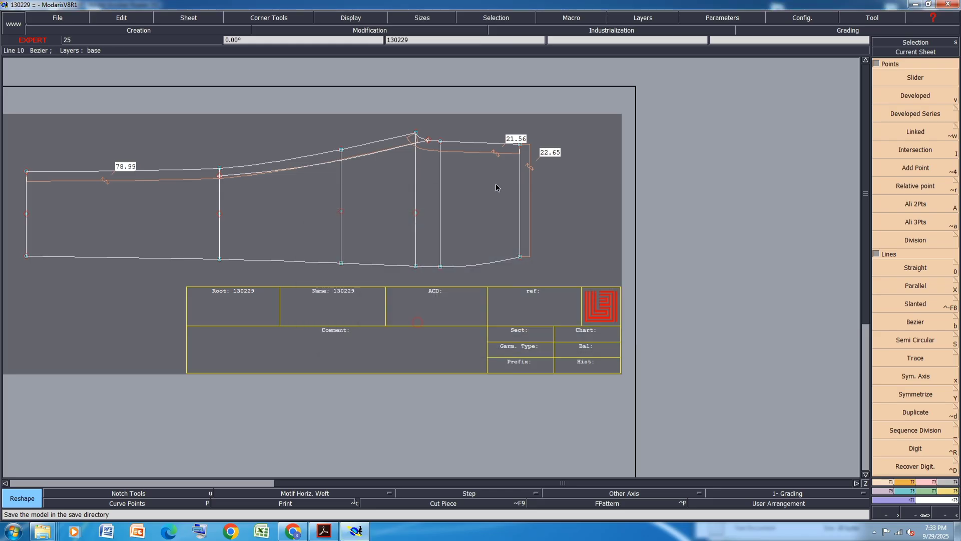
Delete the 21.56 and 22.65 measurement labels on the right end of the piece
{"action": "key", "text": "Delete"}
{"action": "left_click", "coordinate": [488, 153]}
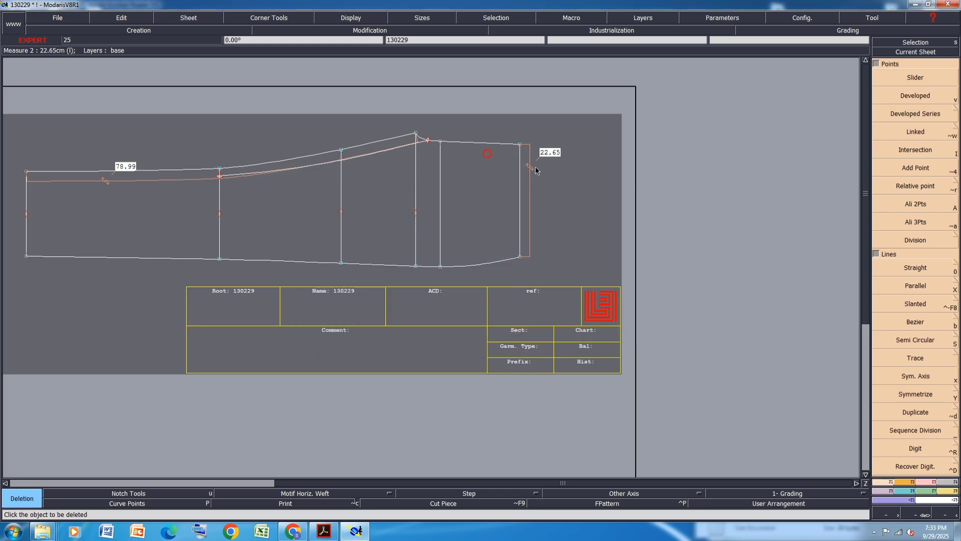
{"action": "left_click", "coordinate": [530, 171]}
{"action": "scroll", "coordinate": [523, 145], "scroll_direction": "up", "scroll_amount": 1}
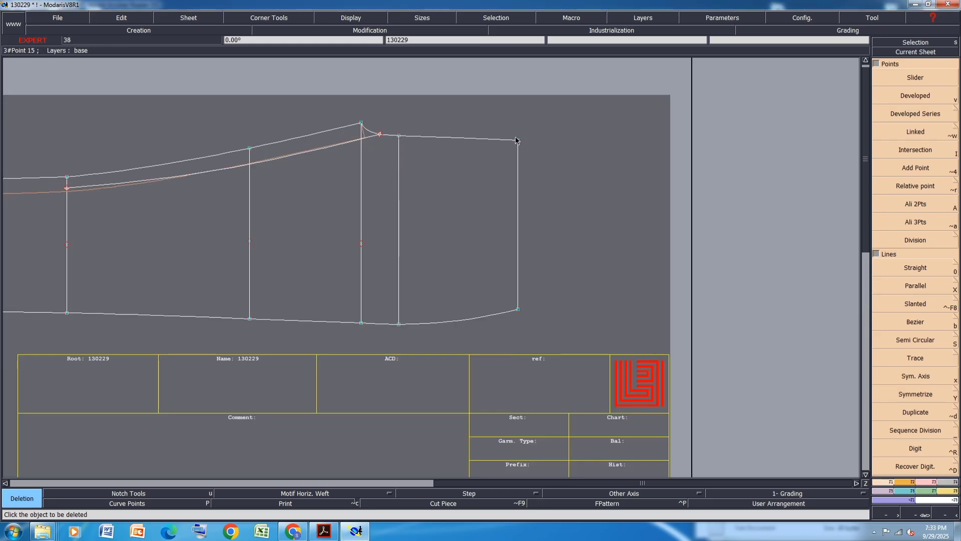
Create a symmetry axis along the right end of the top edge
{"action": "key", "text": "x"}
{"action": "left_click", "coordinate": [521, 142]}
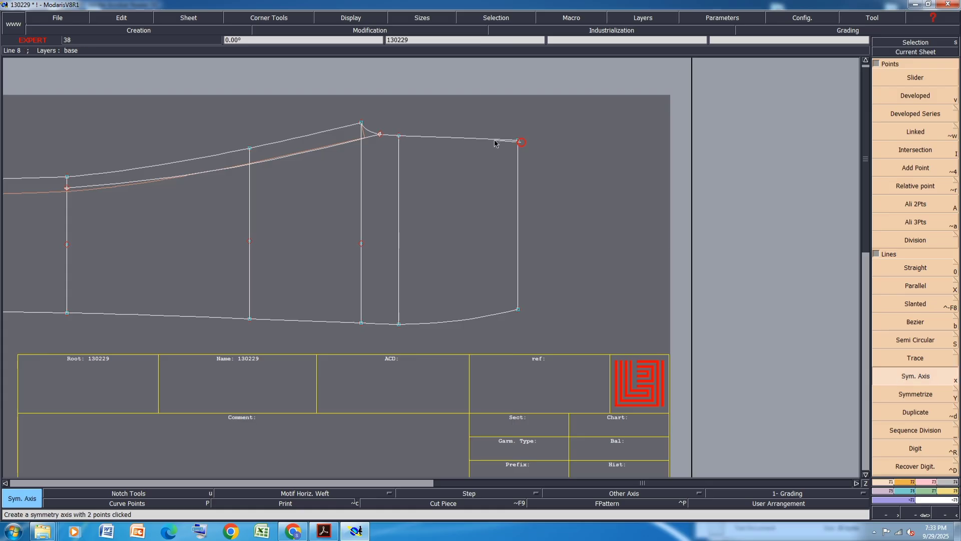
{"action": "left_click", "coordinate": [494, 143]}
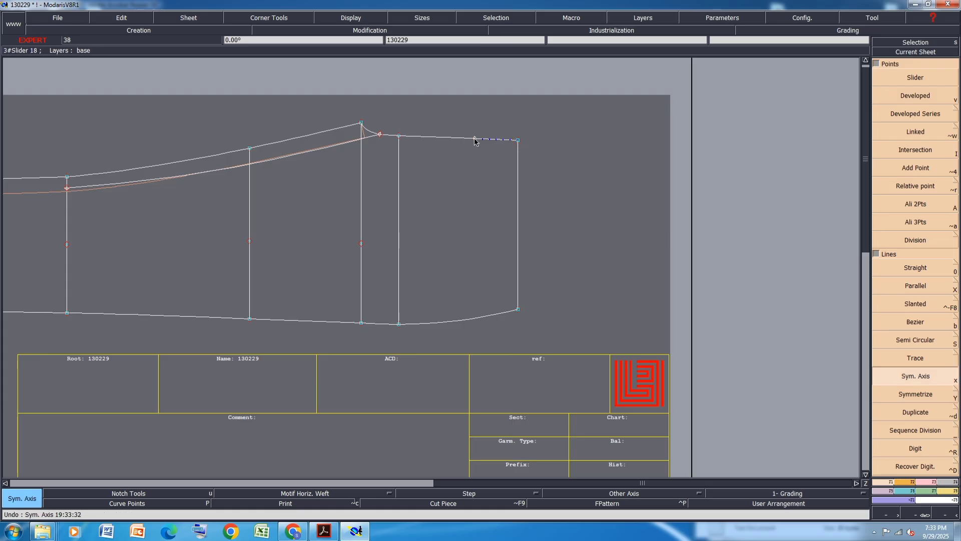
Try to symmetrize the right side line about the axis, then undo it
{"action": "key", "text": "y"}
{"action": "left_click", "coordinate": [517, 187]}
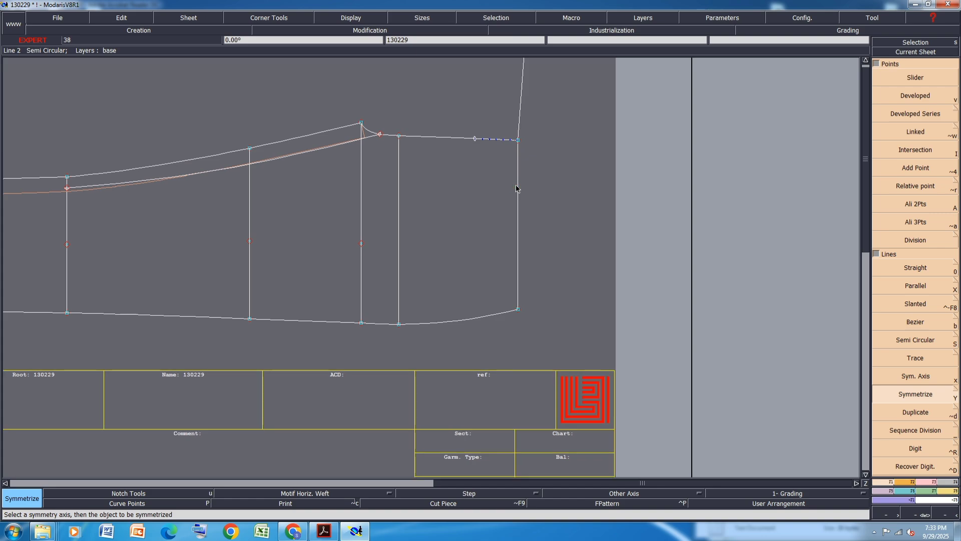
{"action": "left_click", "coordinate": [517, 189]}
{"action": "key", "text": "ctrl+z"}
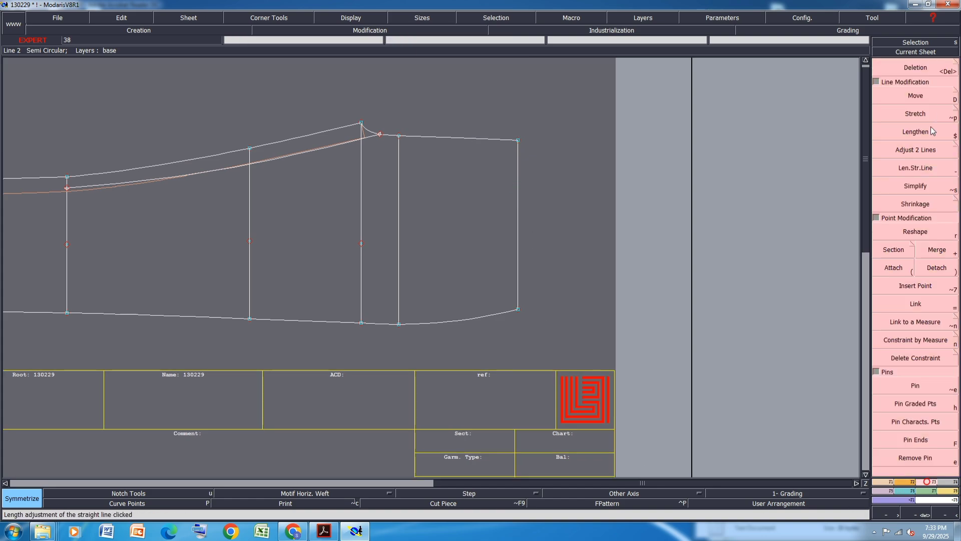
Move the right part of the hem curve with its end points by 0.50 cm in X
{"action": "key", "text": "F2"}
{"action": "left_click", "coordinate": [915, 96]}
{"action": "left_click", "coordinate": [399, 324]}
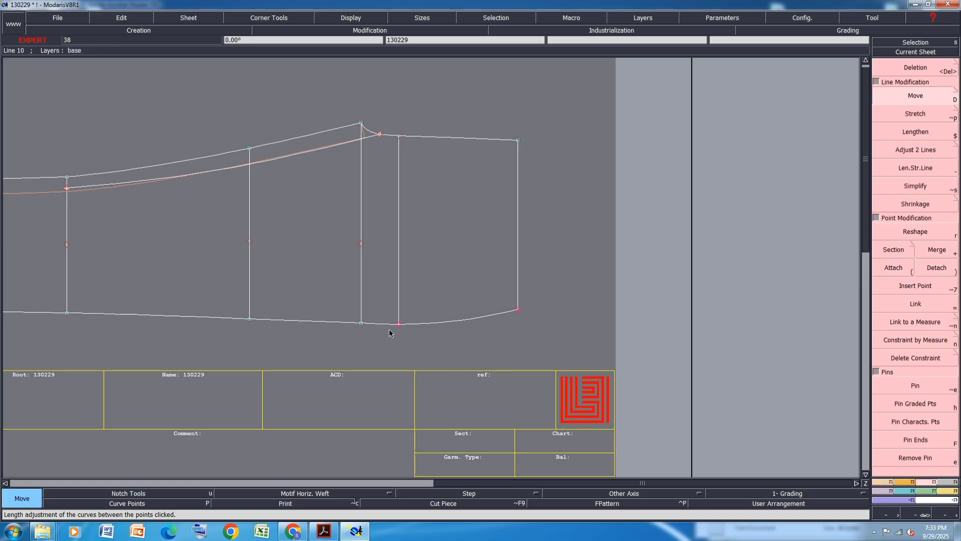
{"action": "left_click", "coordinate": [398, 324]}
{"action": "key", "text": "Down"}
{"action": "type", "text": "."}
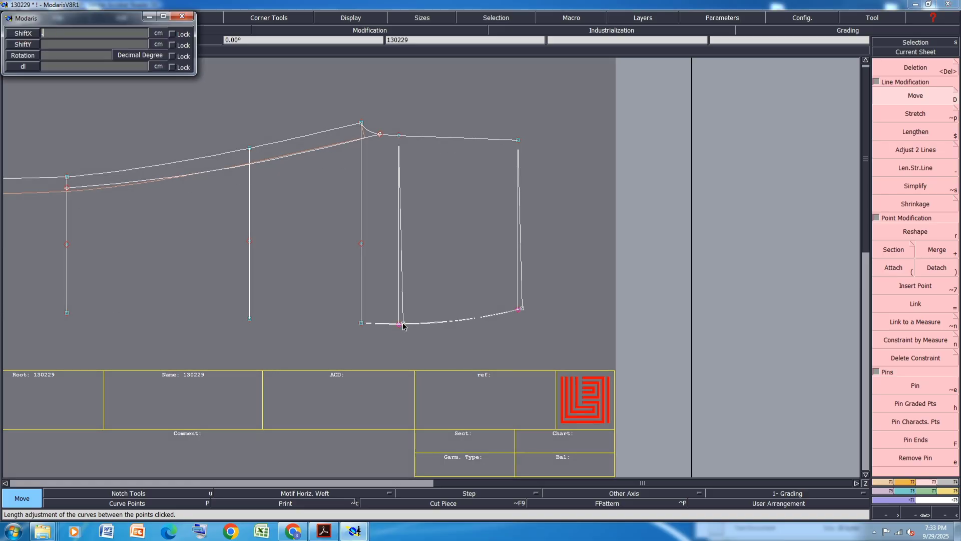
{"action": "key", "text": "Return"}
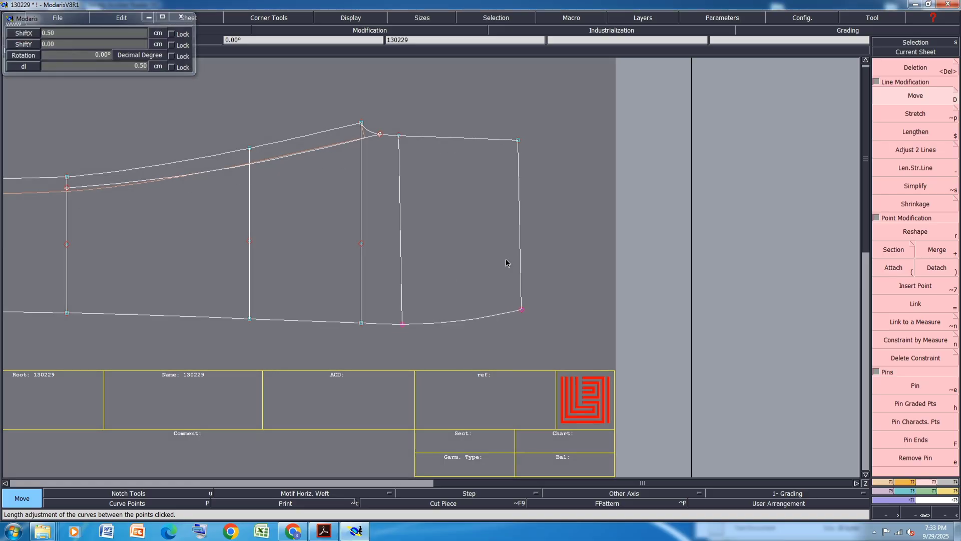
Simplify the right side line with a tolerance of 0.01 cm
{"action": "scroll", "coordinate": [460, 312], "scroll_direction": "up", "scroll_amount": 3}
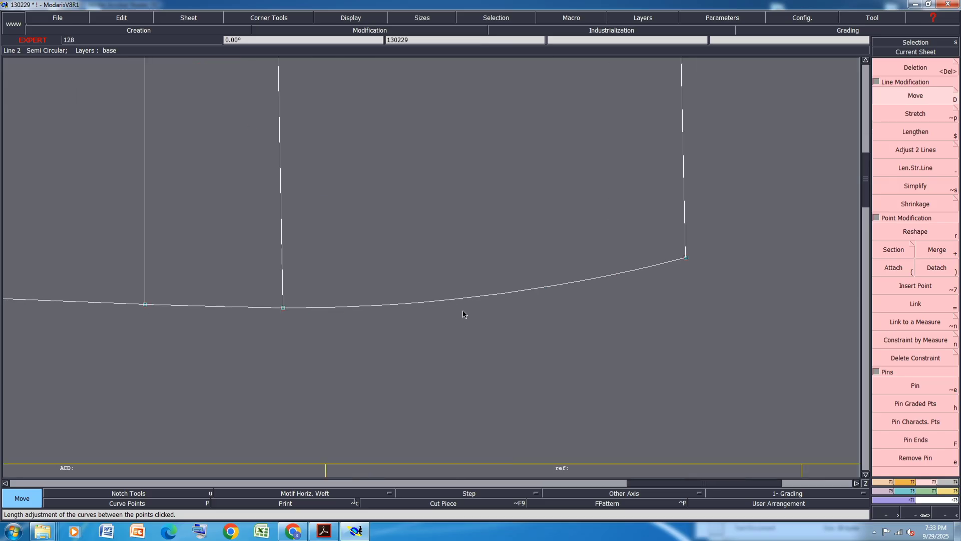
{"action": "scroll", "coordinate": [463, 314], "scroll_direction": "down", "scroll_amount": 3}
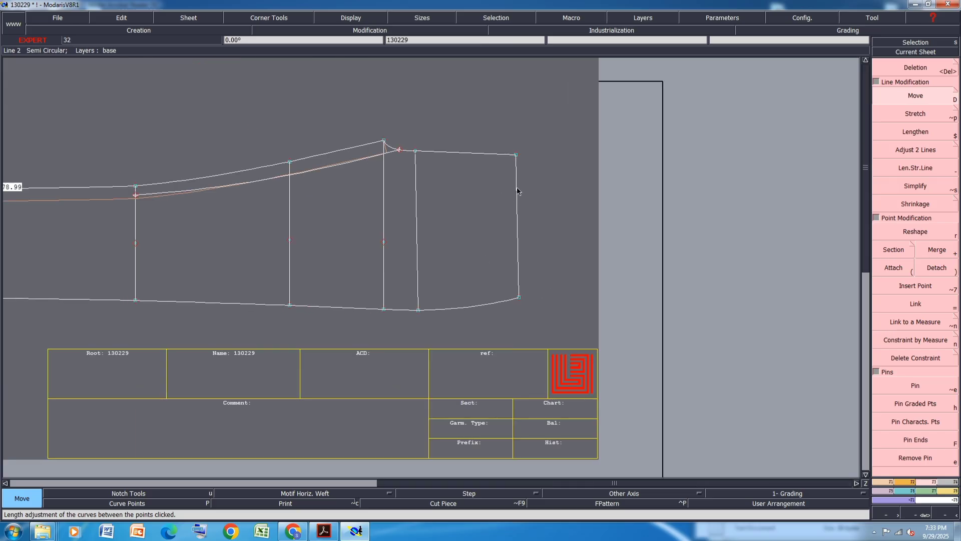
{"action": "key", "text": "alt+s"}
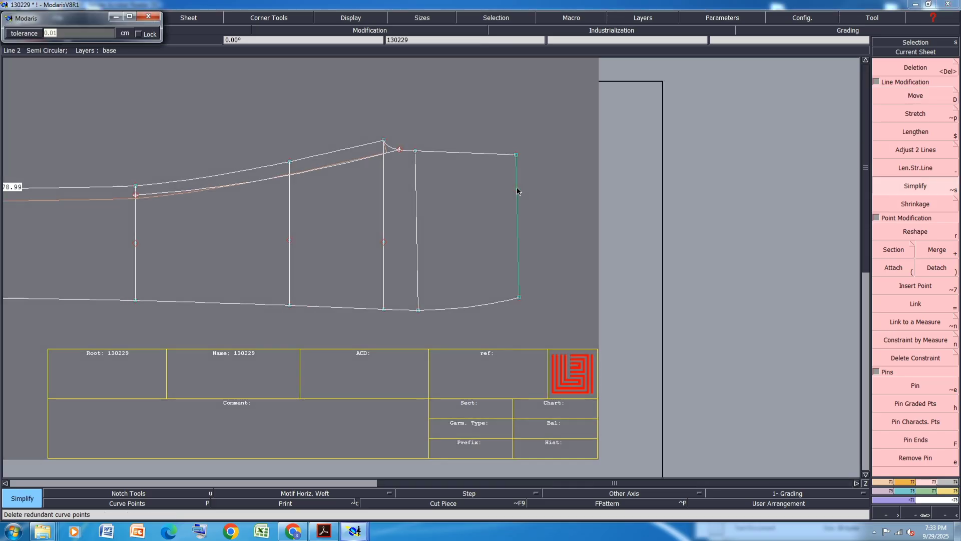
{"action": "left_click", "coordinate": [518, 192]}
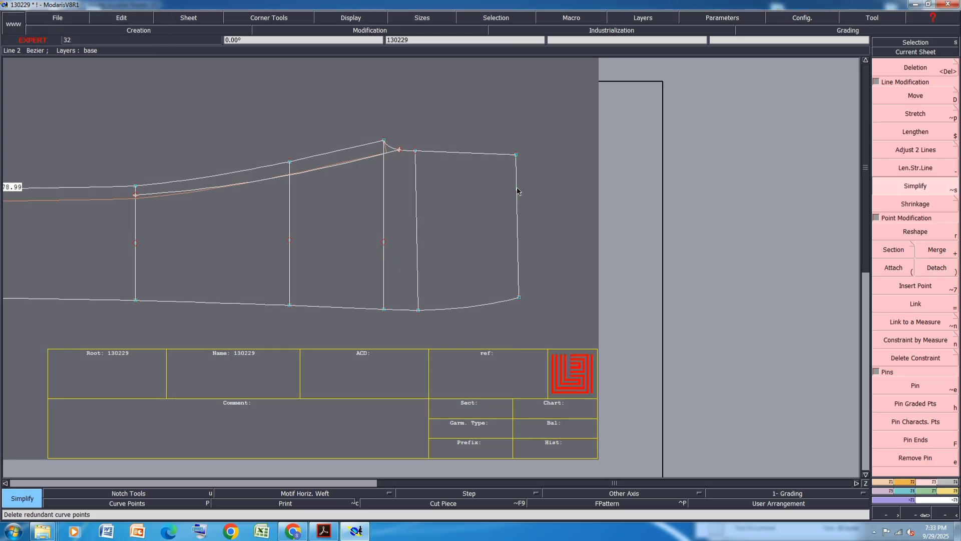
Start Reshape and display the curve handles
{"action": "scroll", "coordinate": [519, 199], "scroll_direction": "up", "scroll_amount": 1}
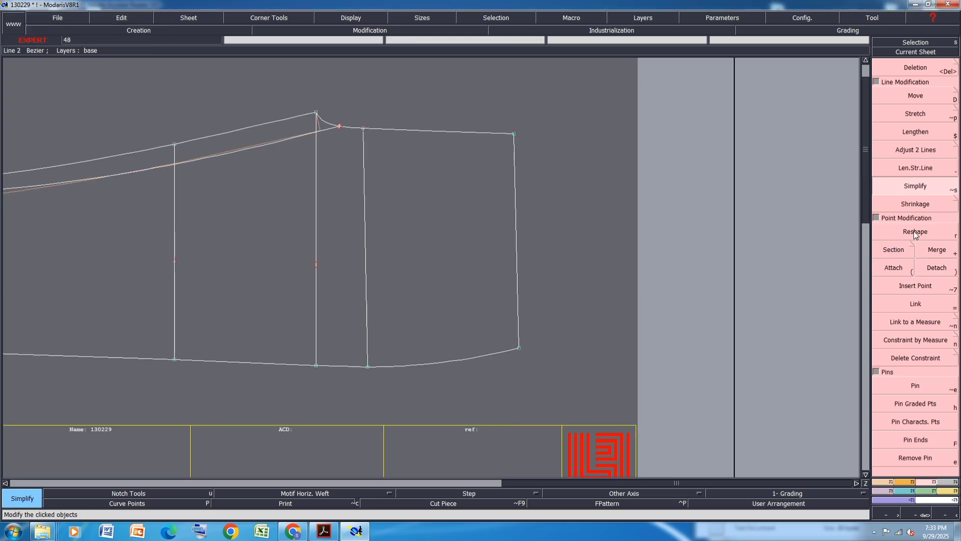
{"action": "key", "text": "r"}
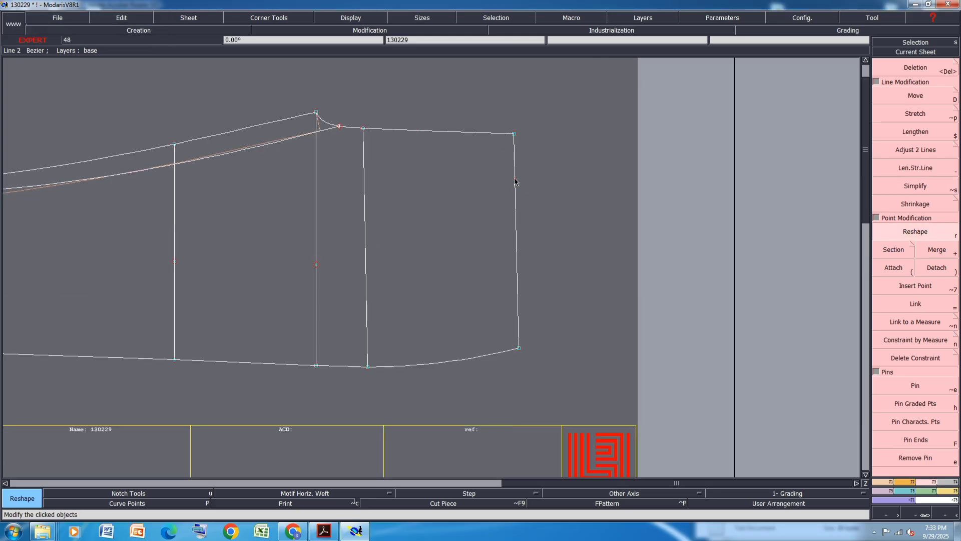
{"action": "left_click", "coordinate": [337, 17]}
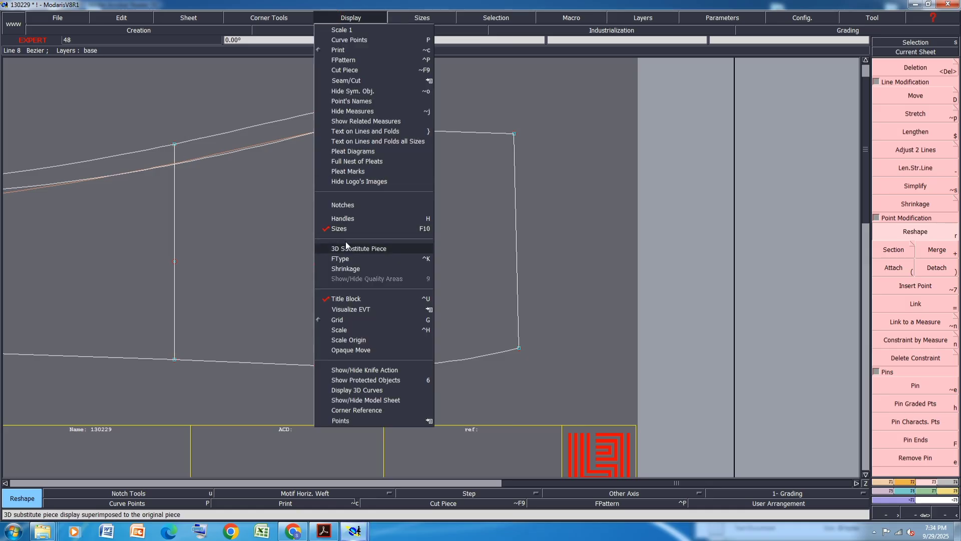
{"action": "left_click", "coordinate": [345, 219]}
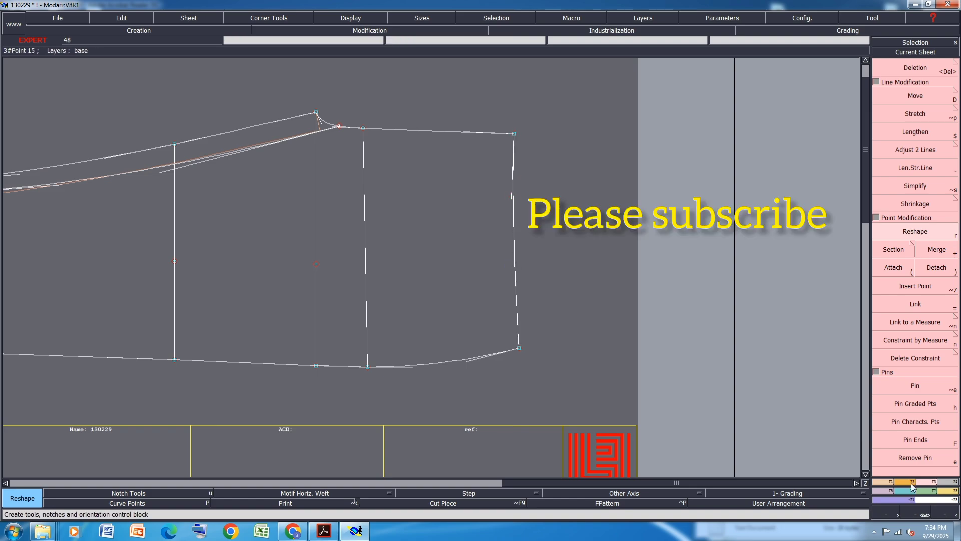
Create a symmetry axis along the right end of the top edge
{"action": "left_click", "coordinate": [888, 482]}
{"action": "left_click", "coordinate": [920, 378]}
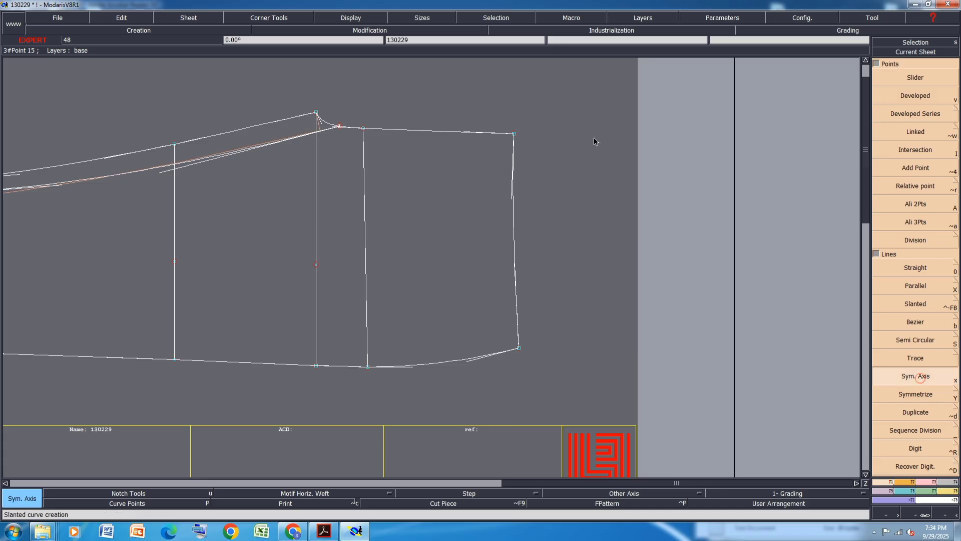
{"action": "left_click", "coordinate": [514, 134]}
{"action": "left_click", "coordinate": [476, 132]}
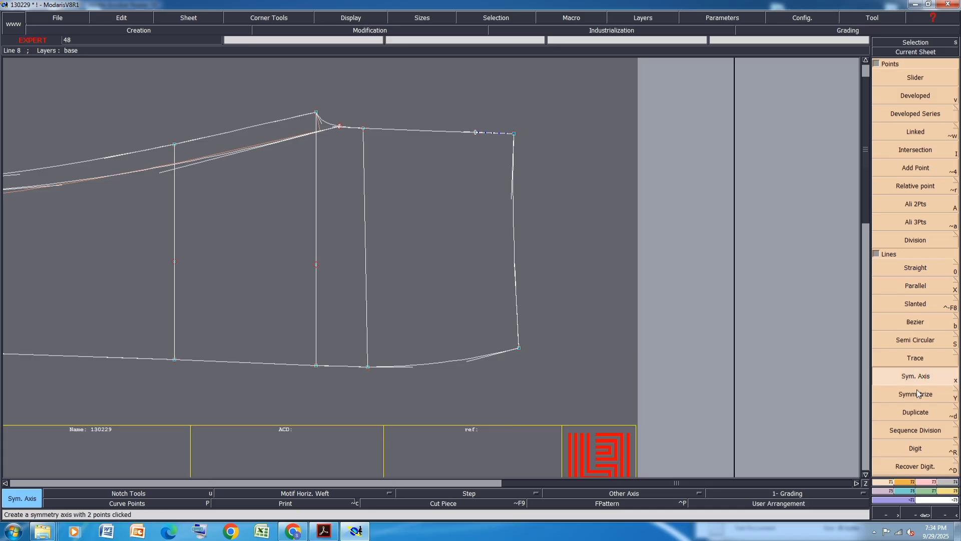
Try to symmetrize the right side line about the axis, then undo it
{"action": "left_click", "coordinate": [917, 393]}
{"action": "left_click", "coordinate": [515, 219]}
{"action": "scroll", "coordinate": [556, 274], "scroll_direction": "down", "scroll_amount": 1}
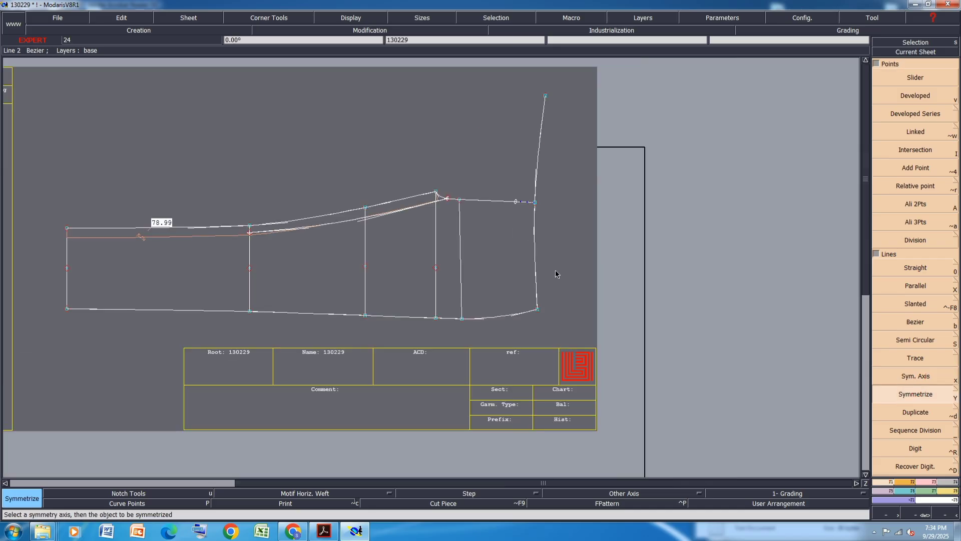
{"action": "key", "text": "ctrl+z"}
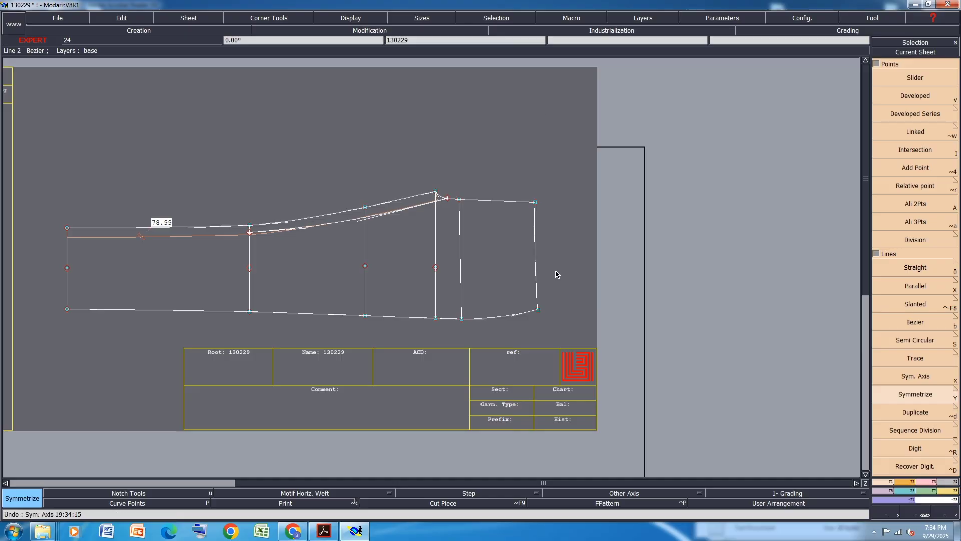
Save the model, continuing past the anomalies warning
{"action": "key", "text": "ctrl+s"}
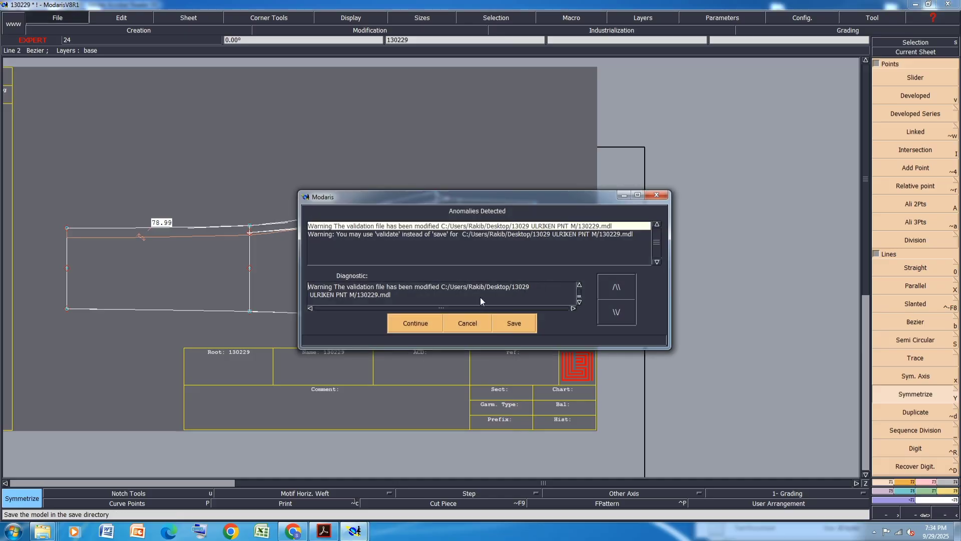
{"action": "left_click", "coordinate": [421, 320]}
Copy the pant pattern sheet's geometry onto a new sheet placed beside it
{"action": "key", "text": "c"}
{"action": "left_click", "coordinate": [365, 249]}
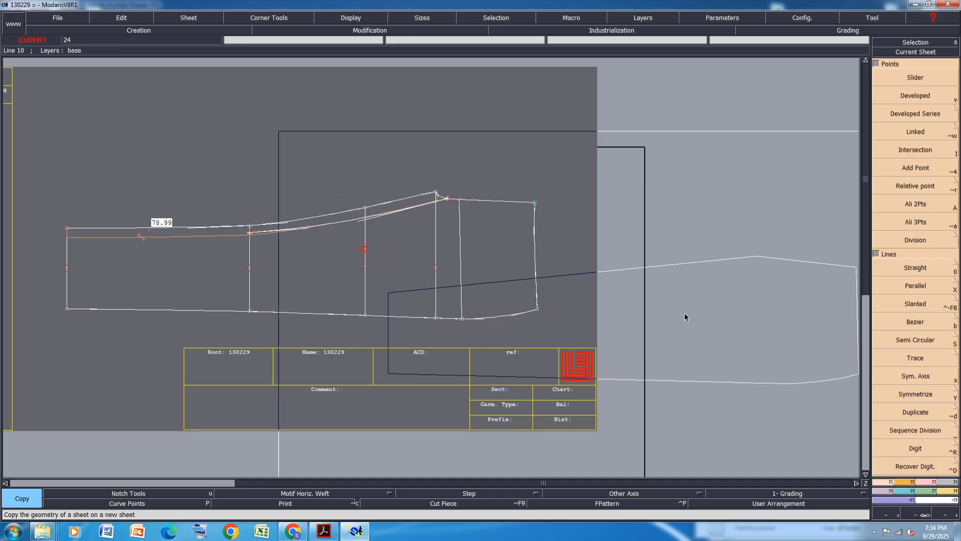
{"action": "left_click", "coordinate": [685, 317]}
Delete the extra sheet next to the pattern
{"action": "key", "text": "Delete"}
{"action": "left_click", "coordinate": [353, 262]}
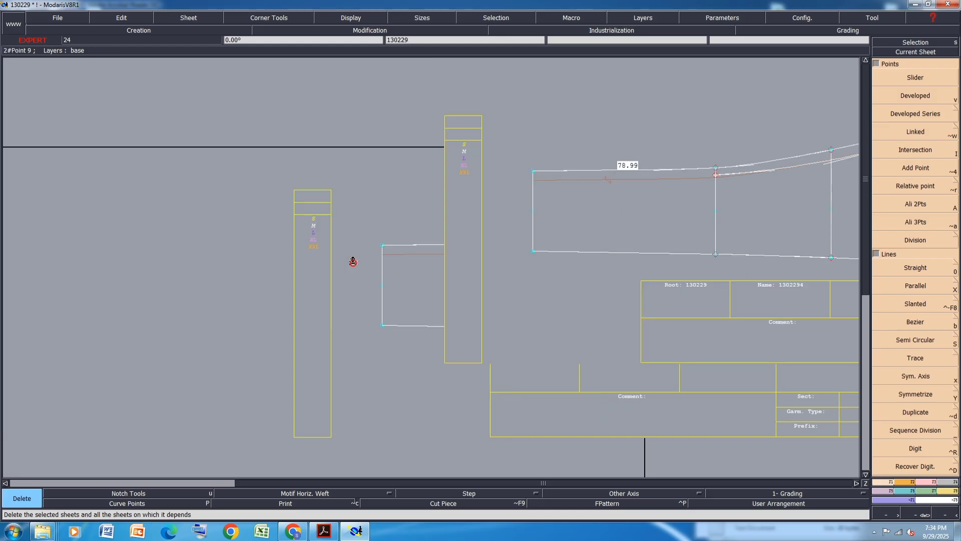
Pin the characteristic points on the copied pant pattern sheet
{"action": "key", "text": "8"}
{"action": "left_click", "coordinate": [909, 240]}
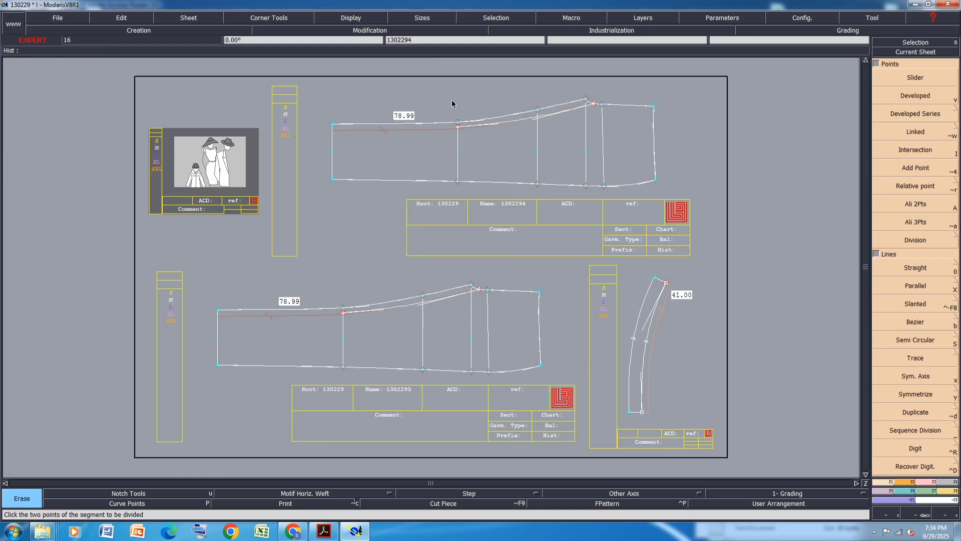
{"action": "left_click", "coordinate": [587, 101]}
{"action": "scroll", "coordinate": [587, 101], "scroll_direction": "up", "scroll_amount": 2}
{"action": "left_click", "coordinate": [930, 482]}
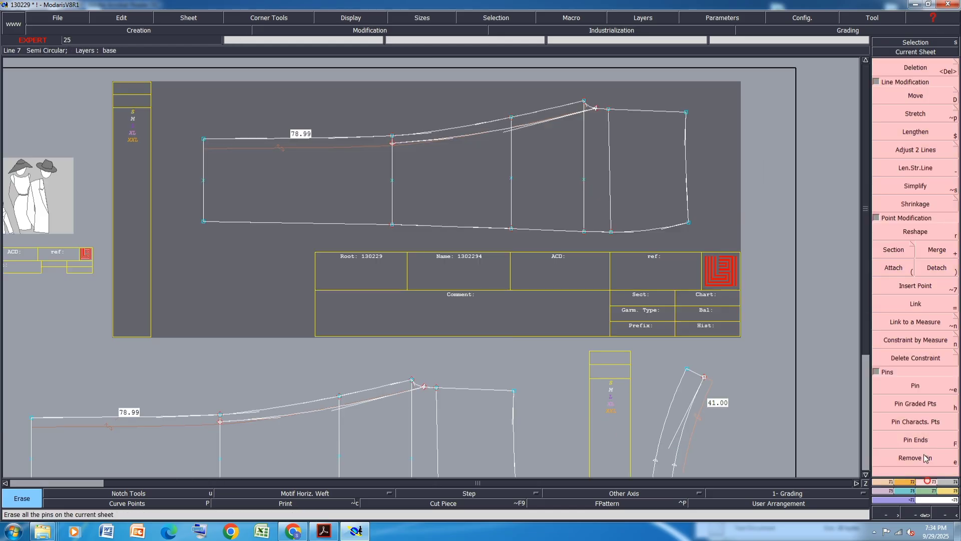
{"action": "left_click", "coordinate": [920, 423]}
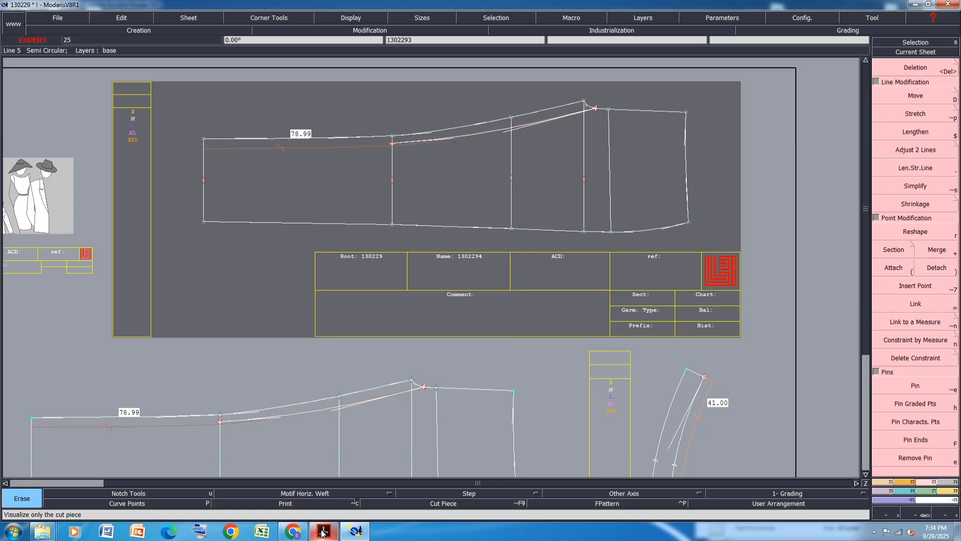
{"action": "mouse_move", "coordinate": [323, 533]}
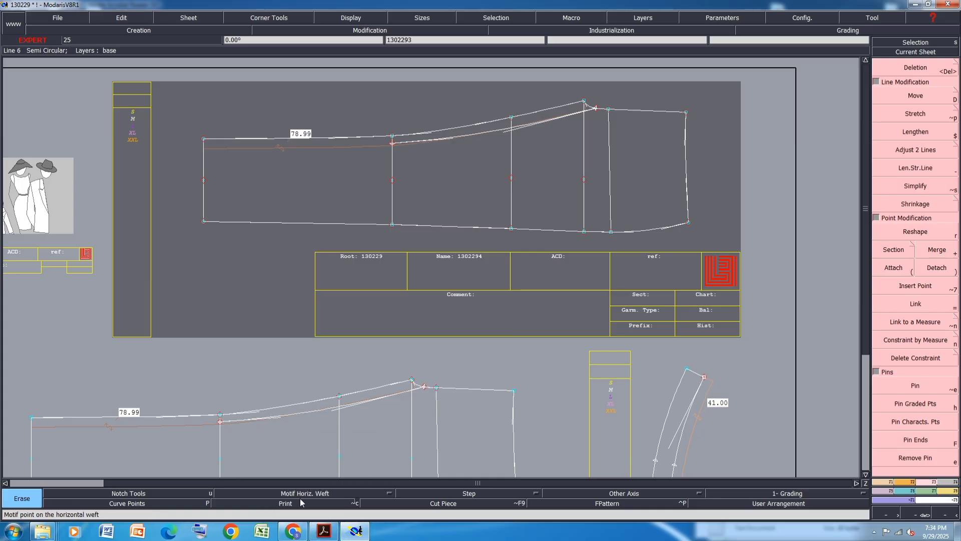
Move the top-left waist points of the copied pattern up 5 cm
{"action": "left_click", "coordinate": [901, 100]}
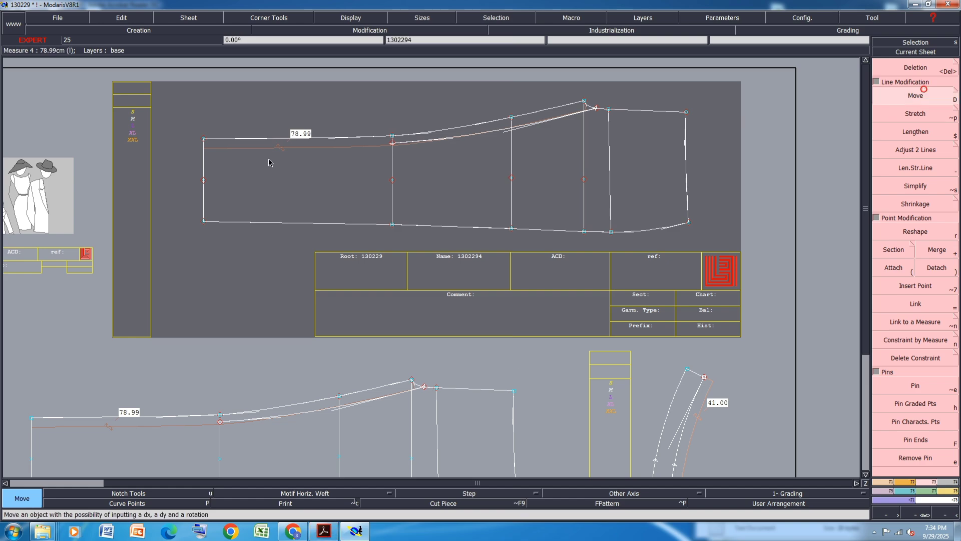
{"action": "left_click", "coordinate": [392, 136]}
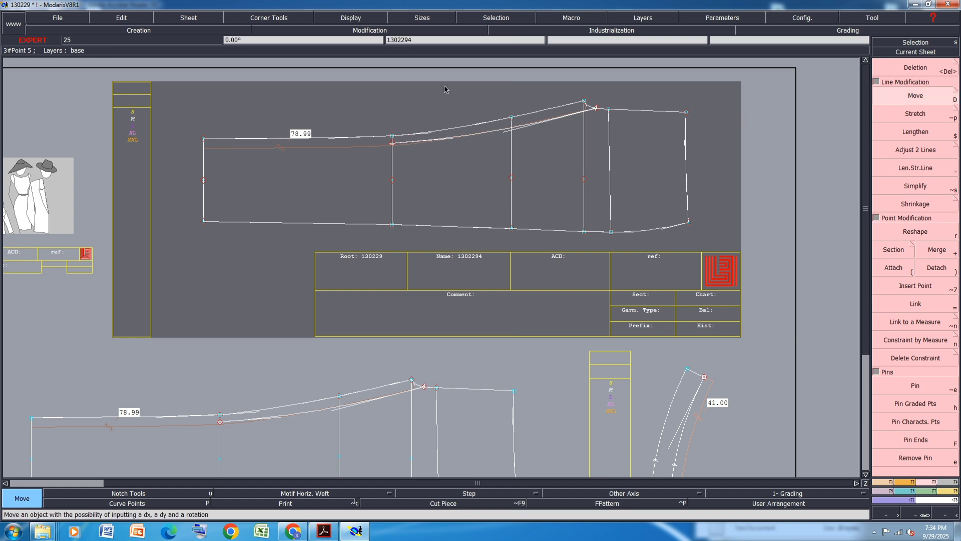
{"action": "left_click_drag", "start_coordinate": [365, 109], "coordinate": [180, 143]}
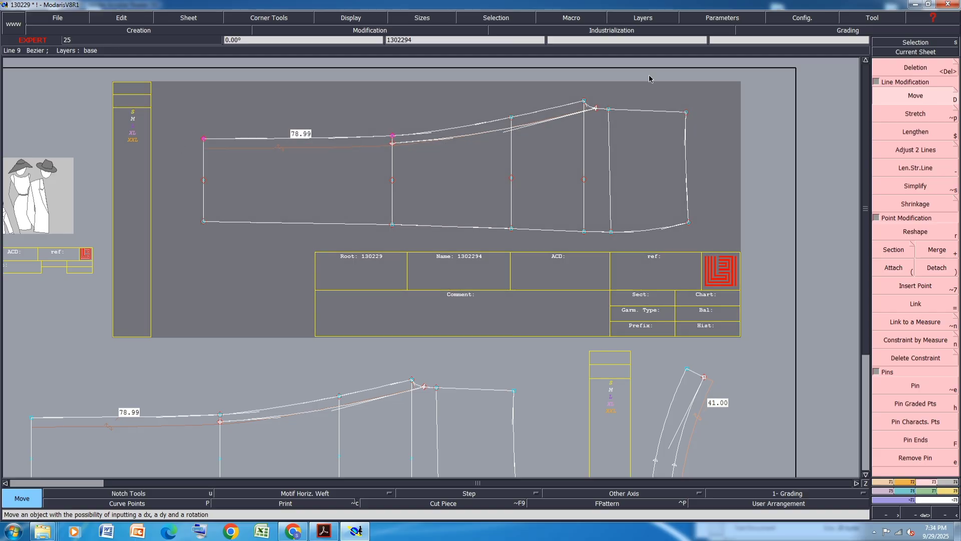
{"action": "left_click", "coordinate": [392, 135]}
{"action": "key", "text": "Down"}
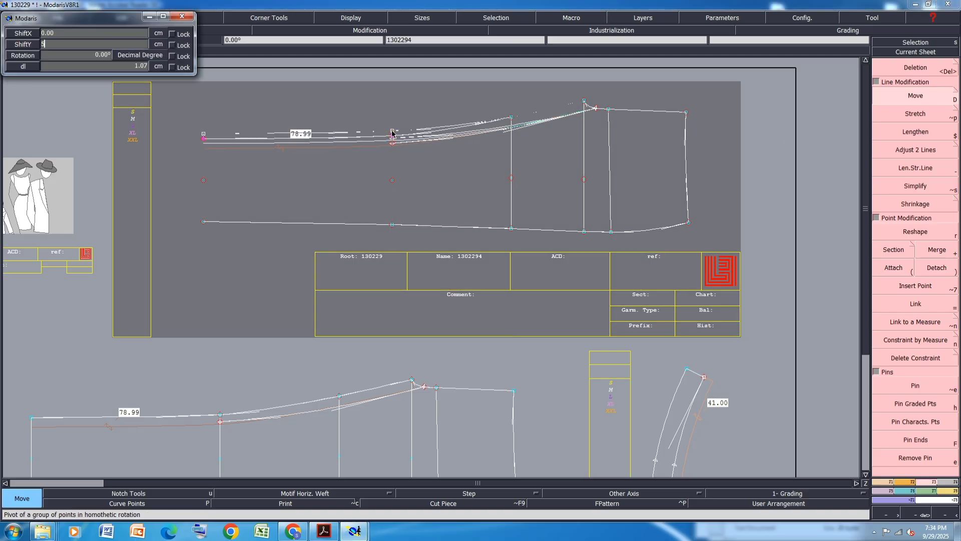
{"action": "key", "text": "Return"}
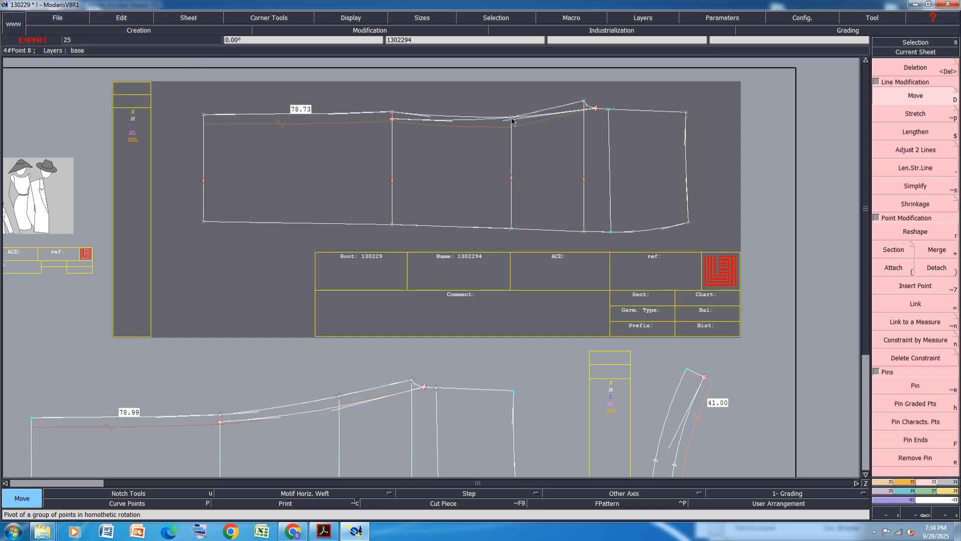
Move the next top-edge point up 5 cm
{"action": "left_click", "coordinate": [511, 119]}
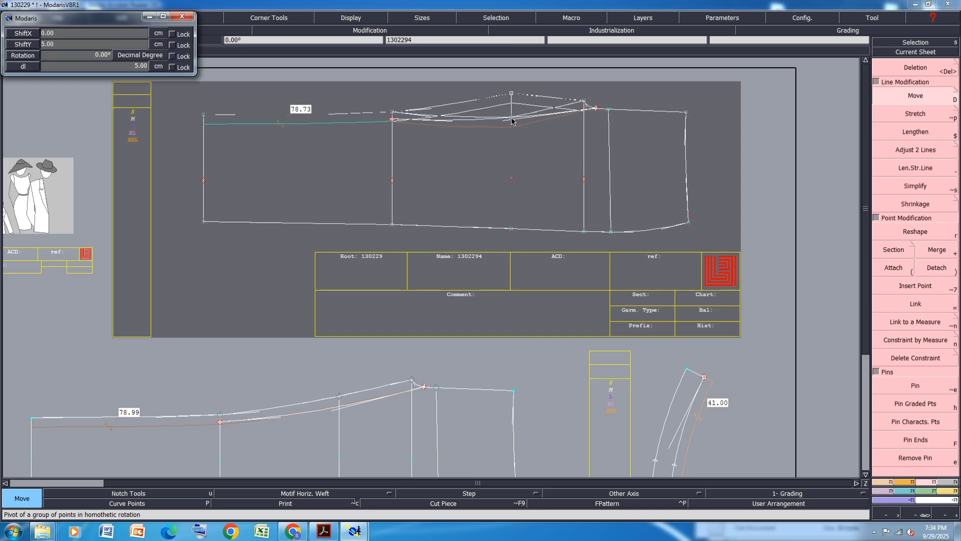
{"action": "key", "text": "Return"}
{"action": "scroll", "coordinate": [606, 160], "scroll_direction": "down", "scroll_amount": 1}
{"action": "scroll", "coordinate": [608, 116], "scroll_direction": "up", "scroll_amount": 3}
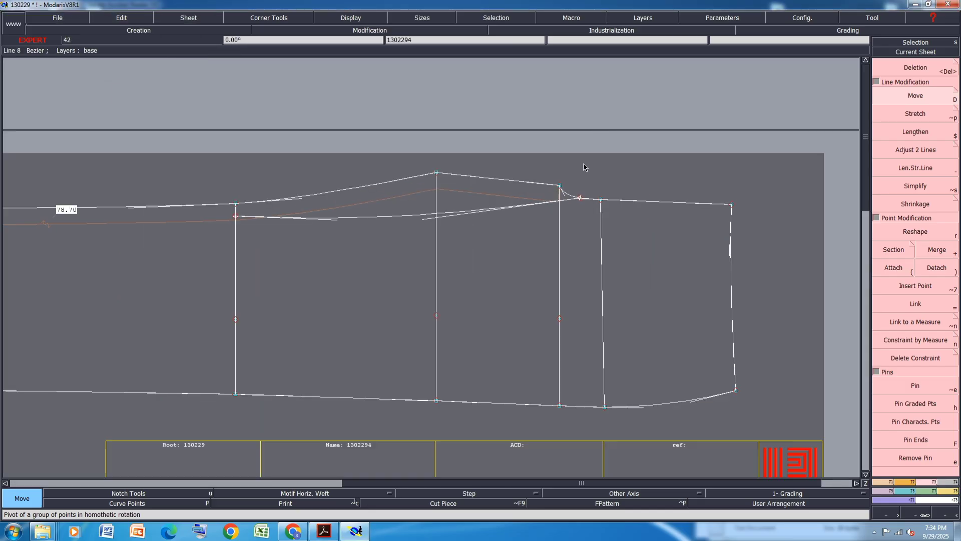
Move the top point on the third vertical line up 8 cm
{"action": "left_click", "coordinate": [560, 185]}
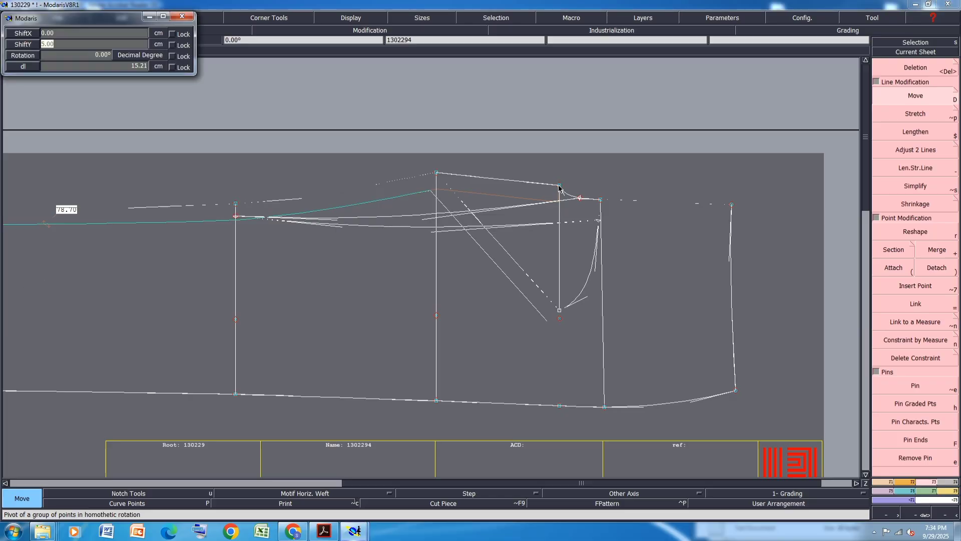
{"action": "type", "text": "8"}
{"action": "key", "text": "Return"}
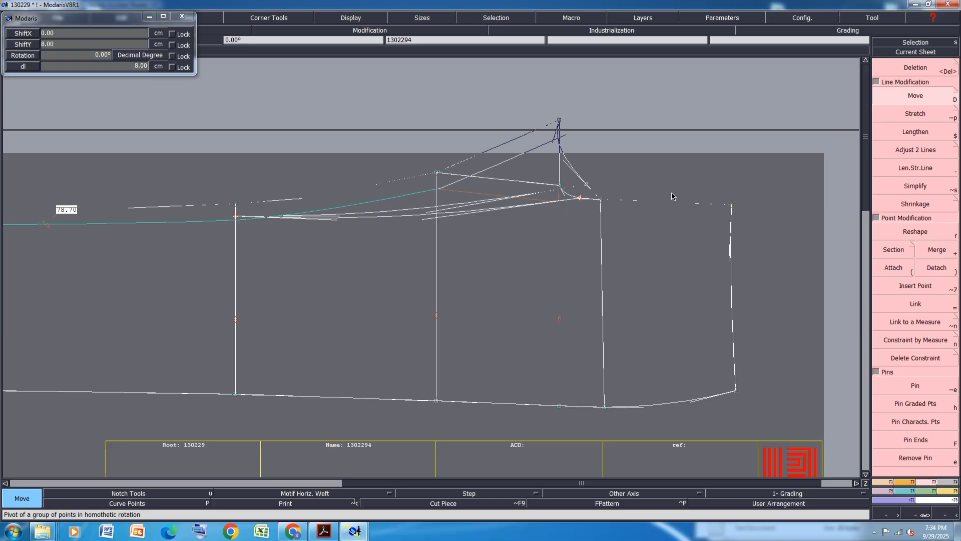
Select the two right-end top points and move them up 2.5 cm
{"action": "left_click_drag", "start_coordinate": [795, 165], "coordinate": [595, 239]}
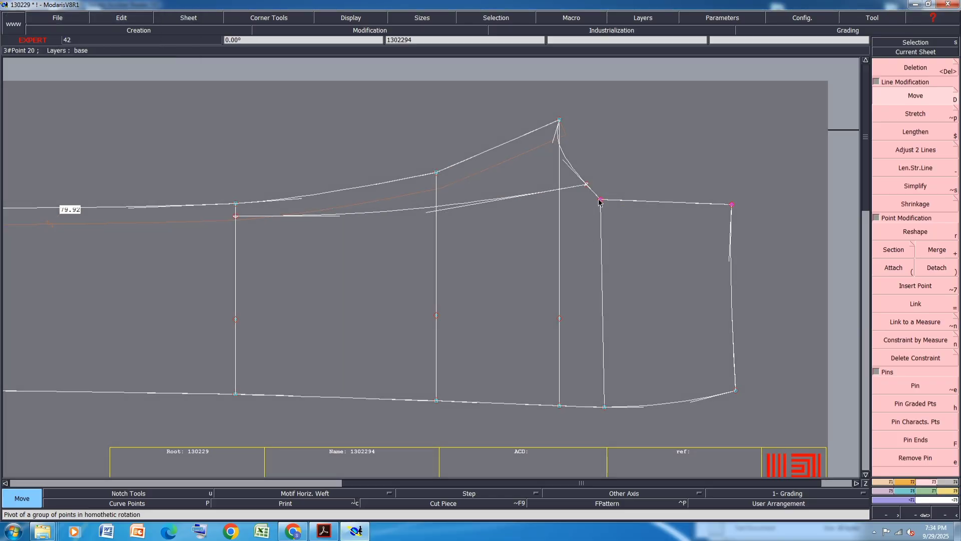
{"action": "left_click", "coordinate": [600, 200]}
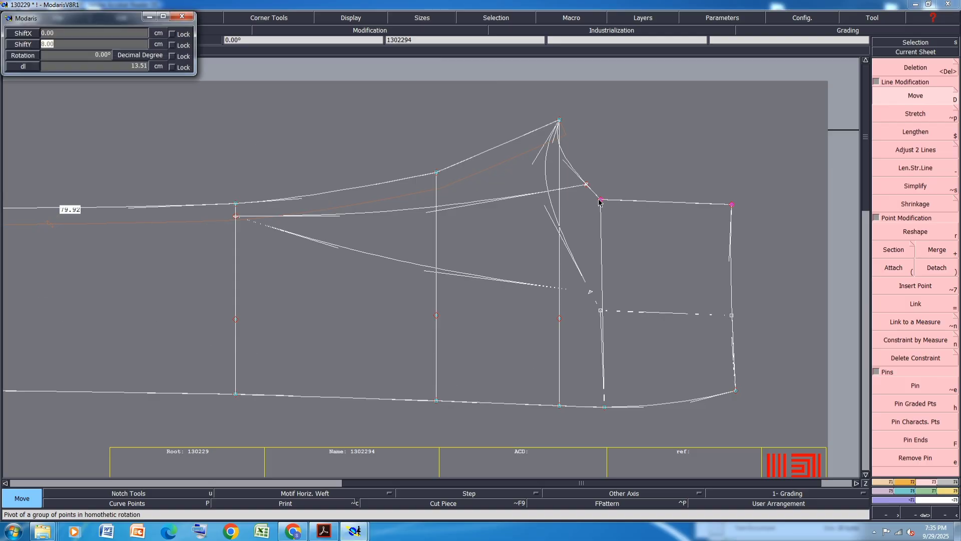
{"action": "type", "text": "2.50"}
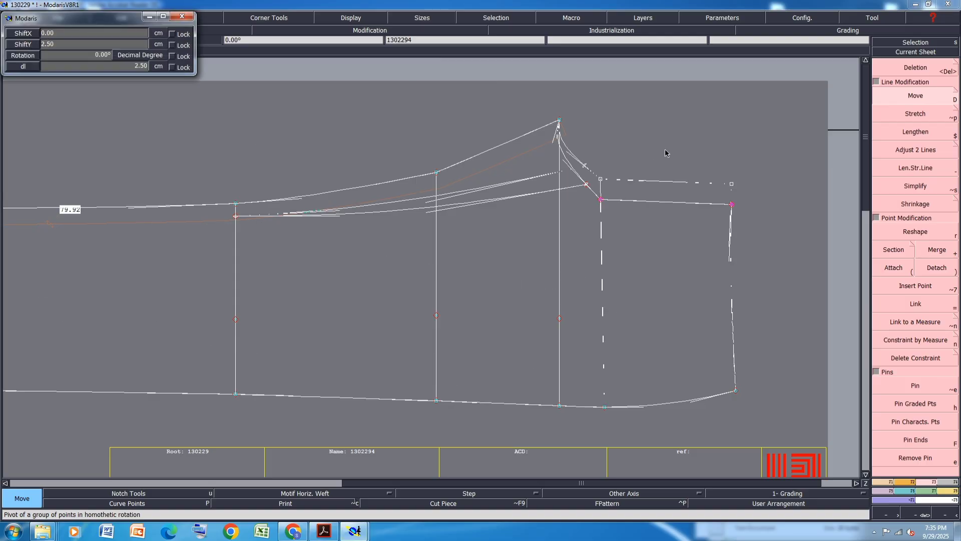
{"action": "key", "text": "Return"}
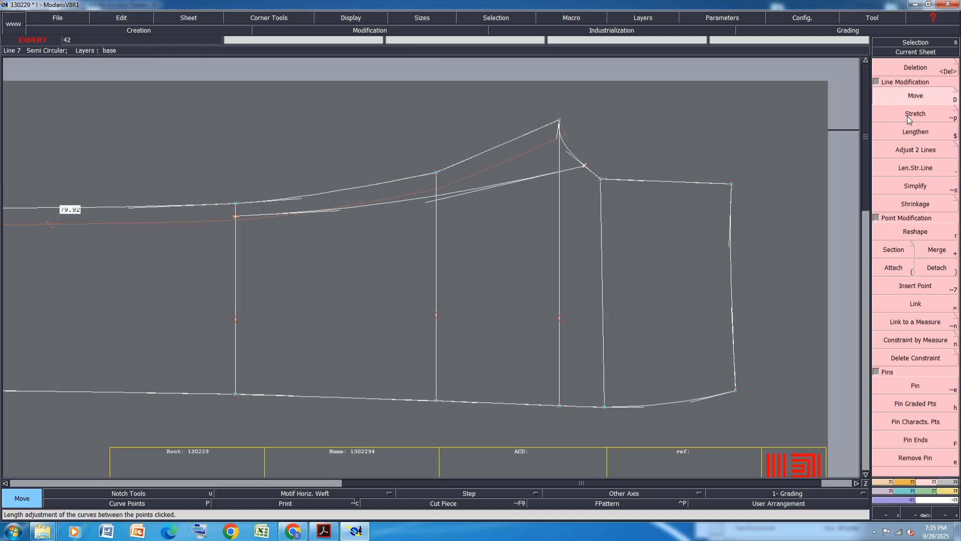
Move the two right-end top points 2 cm to the right
{"action": "left_click_drag", "start_coordinate": [738, 146], "coordinate": [594, 221]}
{"action": "left_click", "coordinate": [600, 179]}
{"action": "key", "text": "Down"}
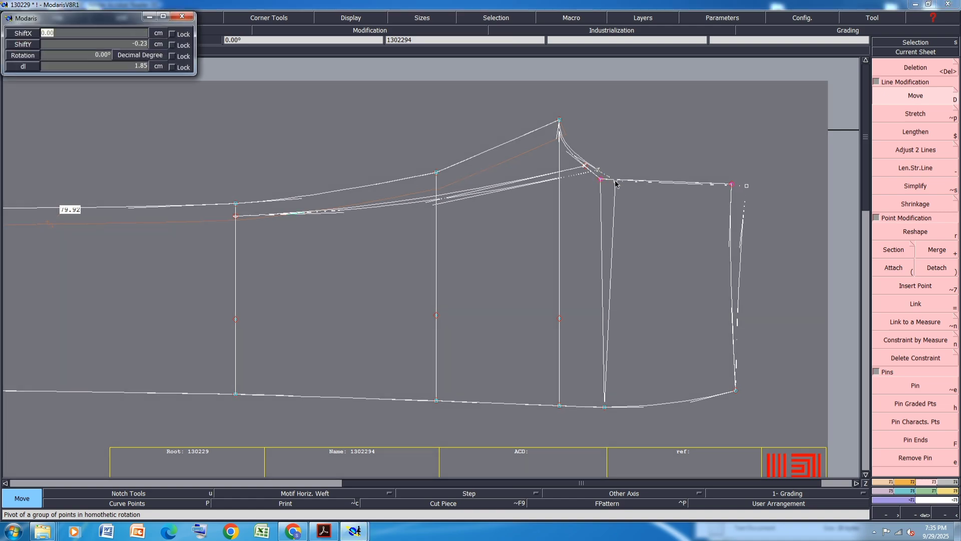
{"action": "type", "text": "2"}
{"action": "key", "text": "Return"}
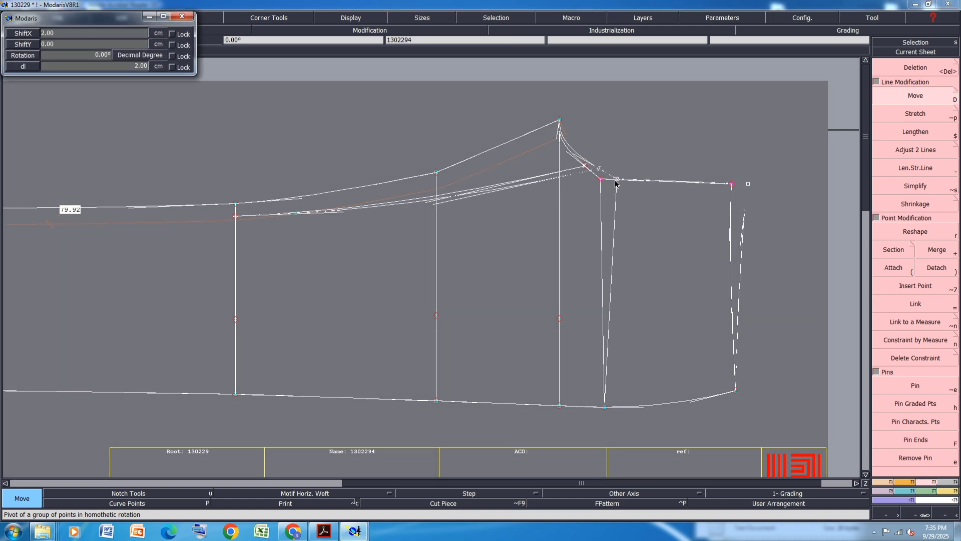
Shift the bottom-right hem point straight down about 1.16 cm with no horizontal shift
{"action": "left_click", "coordinate": [736, 393]}
{"action": "type", "text": "0"}
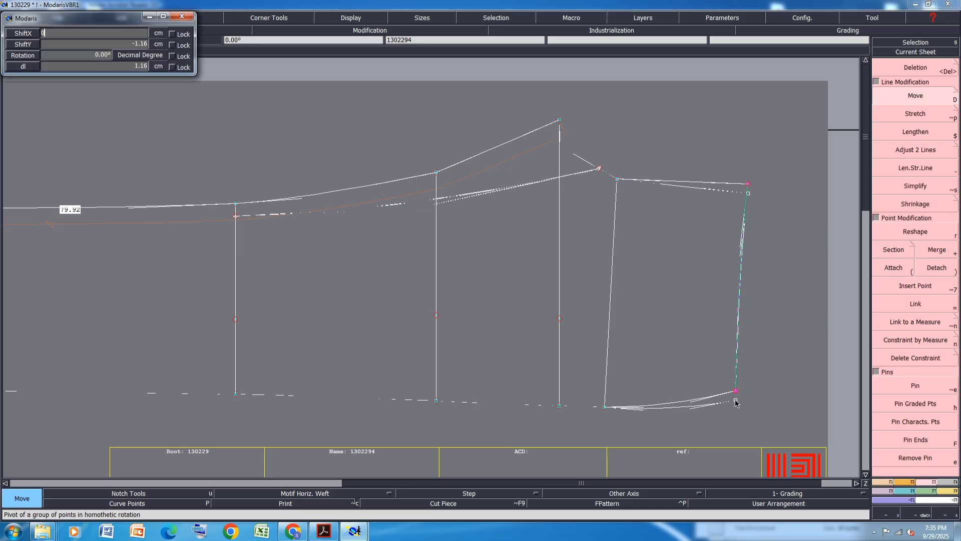
{"action": "key", "text": "Return"}
{"action": "key", "text": "Return"}
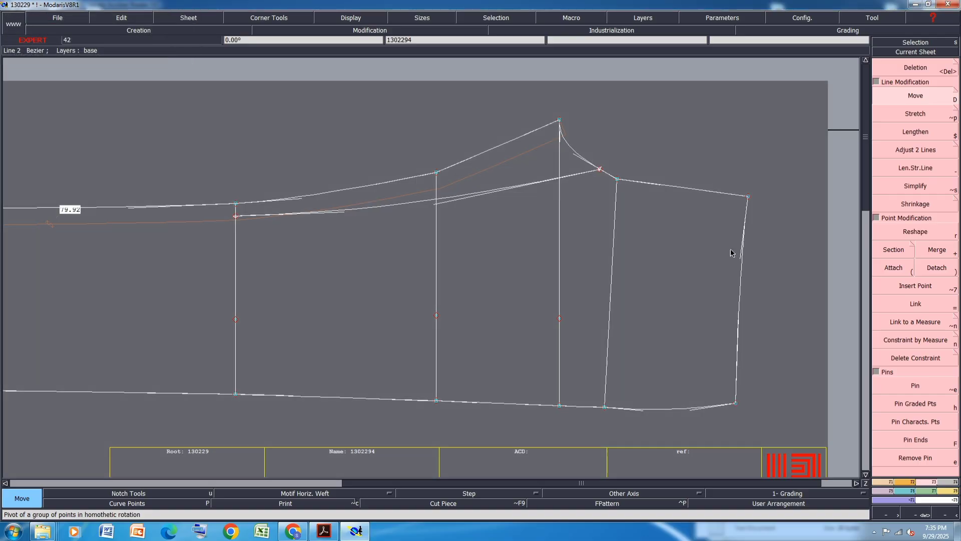
Select the right-end section points and lower them by 0.15 cm
{"action": "left_click_drag", "start_coordinate": [779, 136], "coordinate": [600, 453]}
{"action": "left_click", "coordinate": [604, 407]}
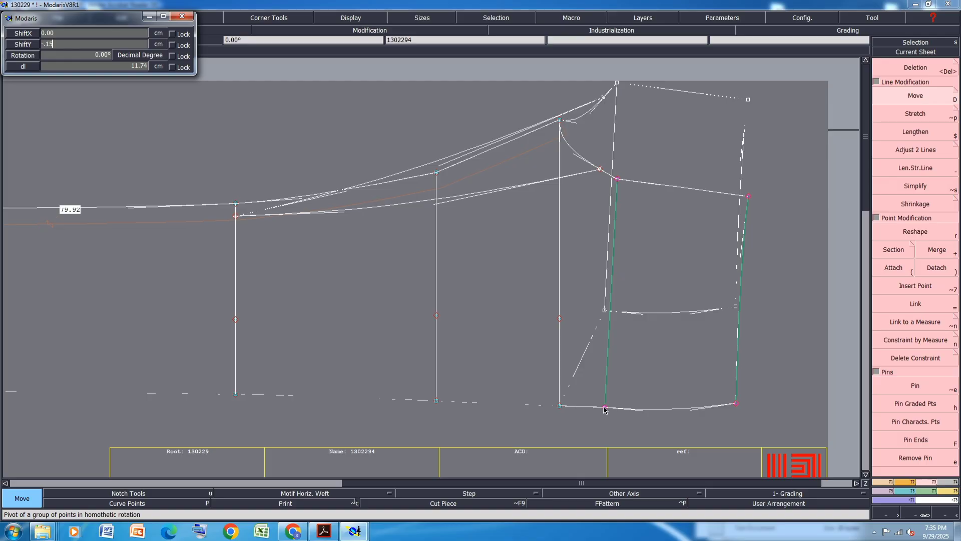
{"action": "key", "text": "Return"}
{"action": "key", "text": "Return"}
Reshape the hem curve near its right end to smooth it
{"action": "scroll", "coordinate": [751, 404], "scroll_direction": "up", "scroll_amount": 3}
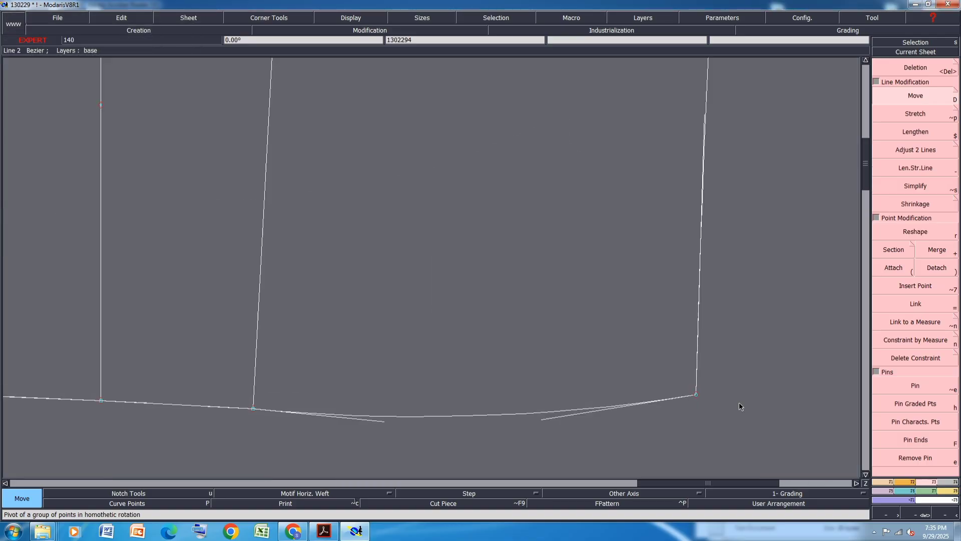
{"action": "left_click", "coordinate": [911, 232]}
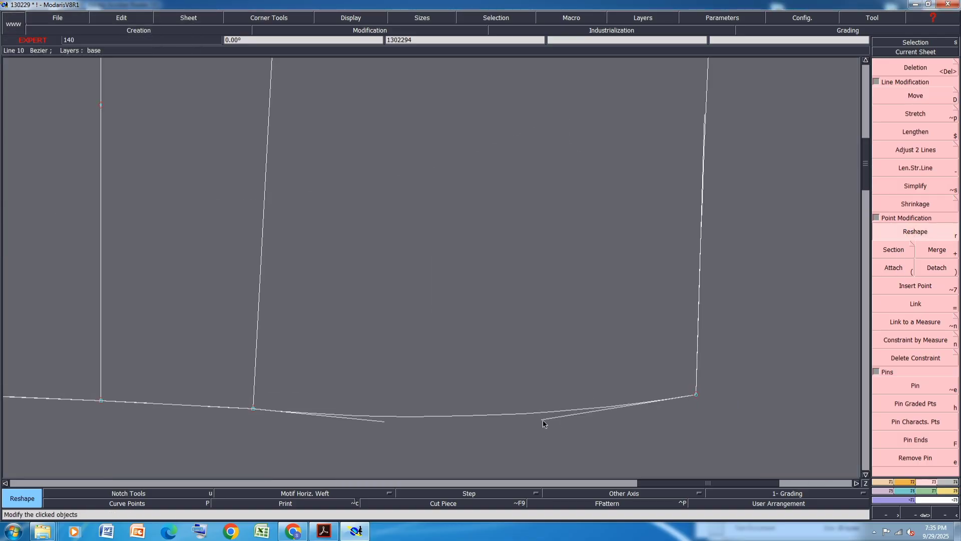
{"action": "left_click", "coordinate": [551, 407]}
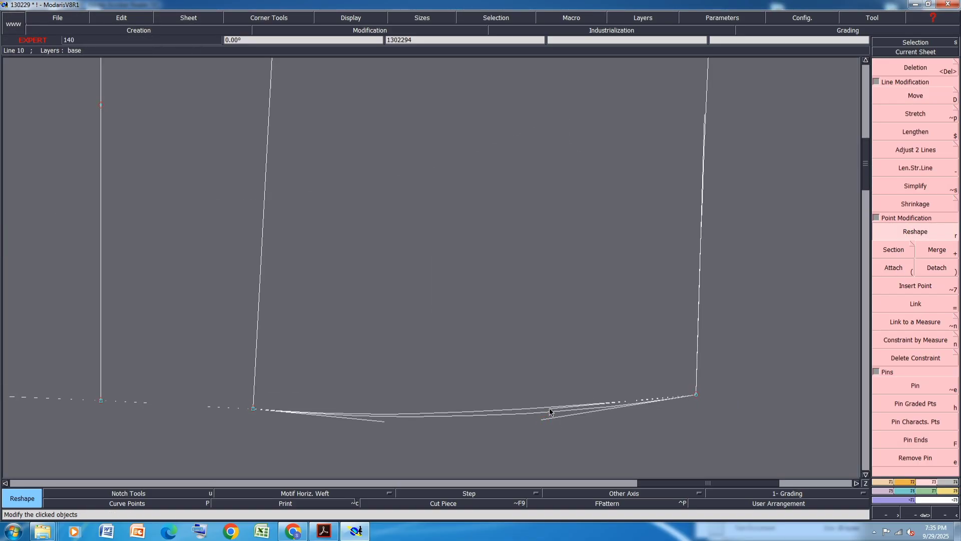
{"action": "left_click", "coordinate": [377, 410]}
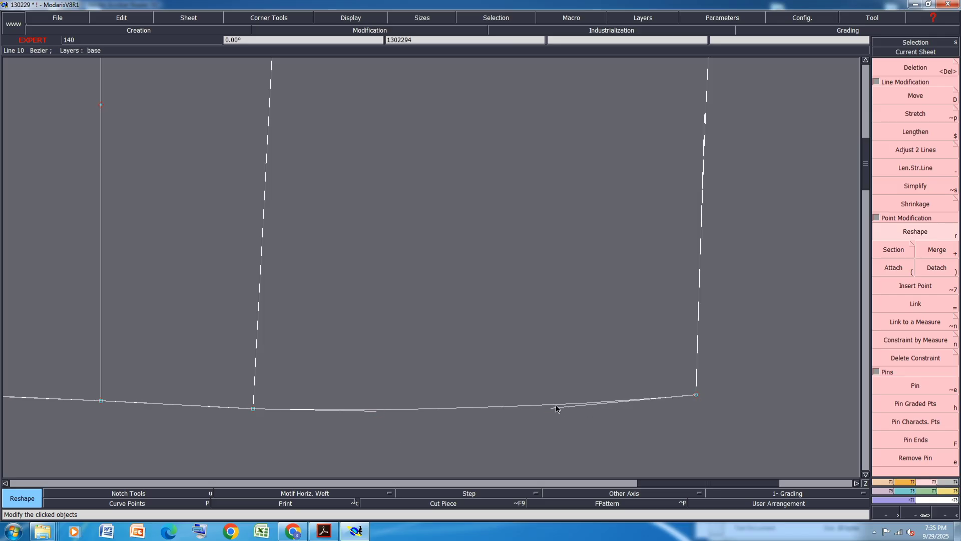
{"action": "scroll", "coordinate": [557, 418], "scroll_direction": "down", "scroll_amount": 2}
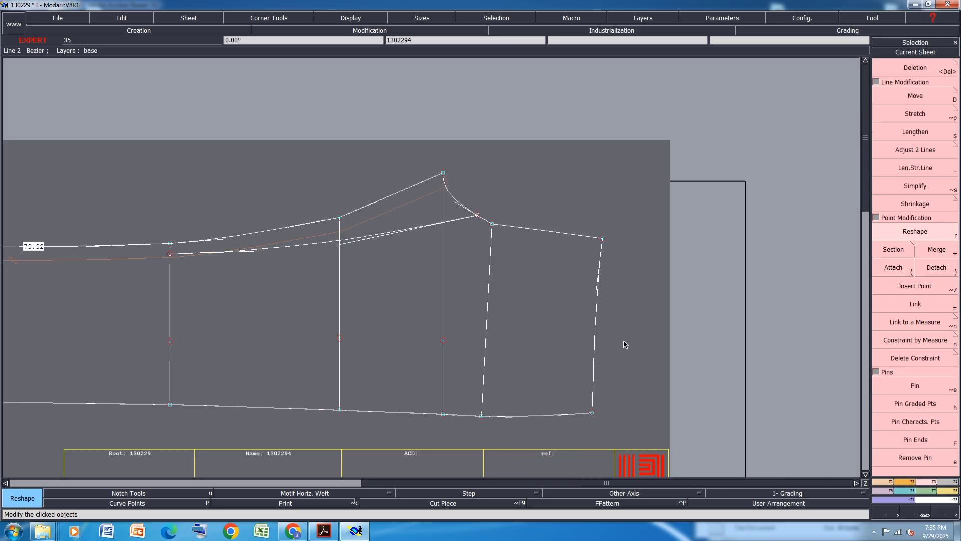
Move the bottom-right hem point down 0.5 cm with no horizontal shift
{"action": "left_click", "coordinate": [596, 418]}
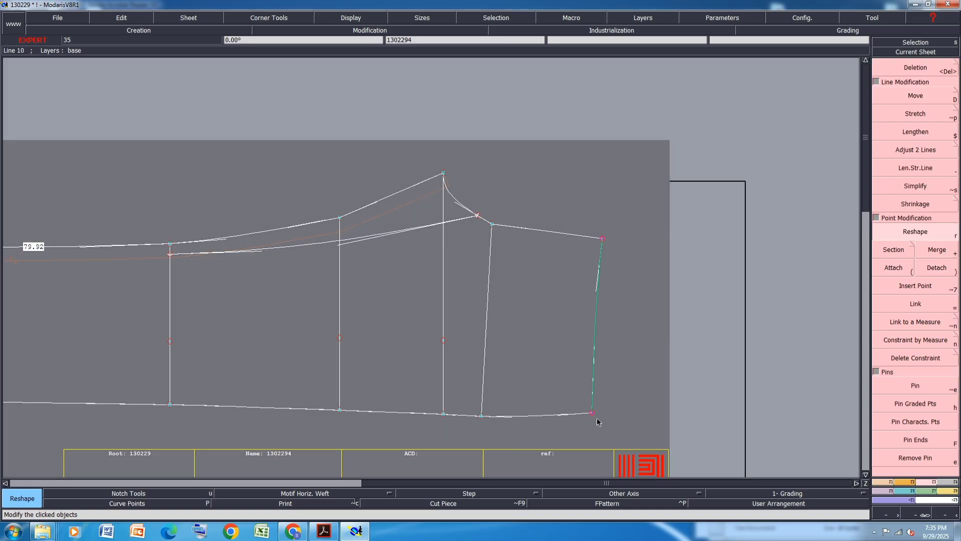
{"action": "left_click", "coordinate": [915, 96]}
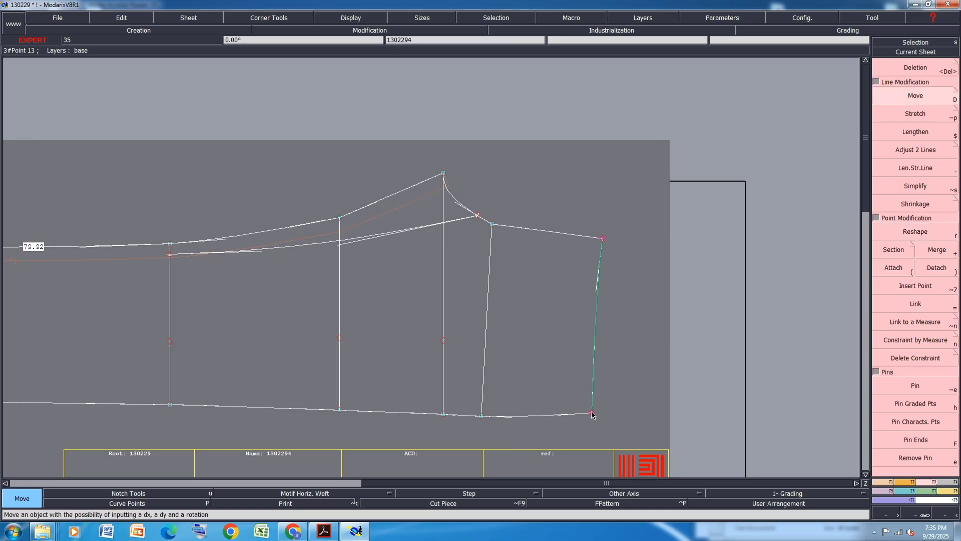
{"action": "left_click", "coordinate": [592, 414]}
{"action": "type", "text": "0"}
{"action": "key", "text": "Return"}
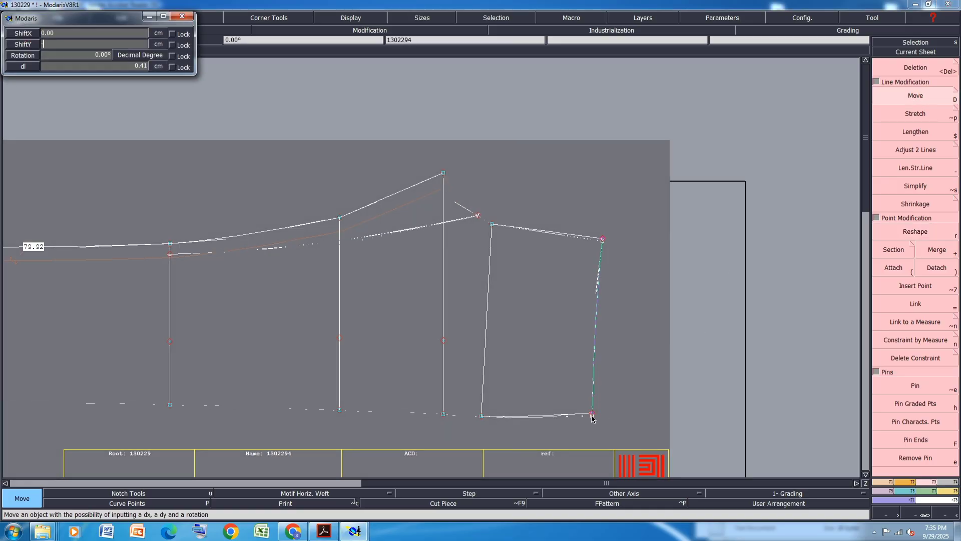
{"action": "type", "text": "-.5"}
{"action": "key", "text": "Return"}
{"action": "key", "text": "Return"}
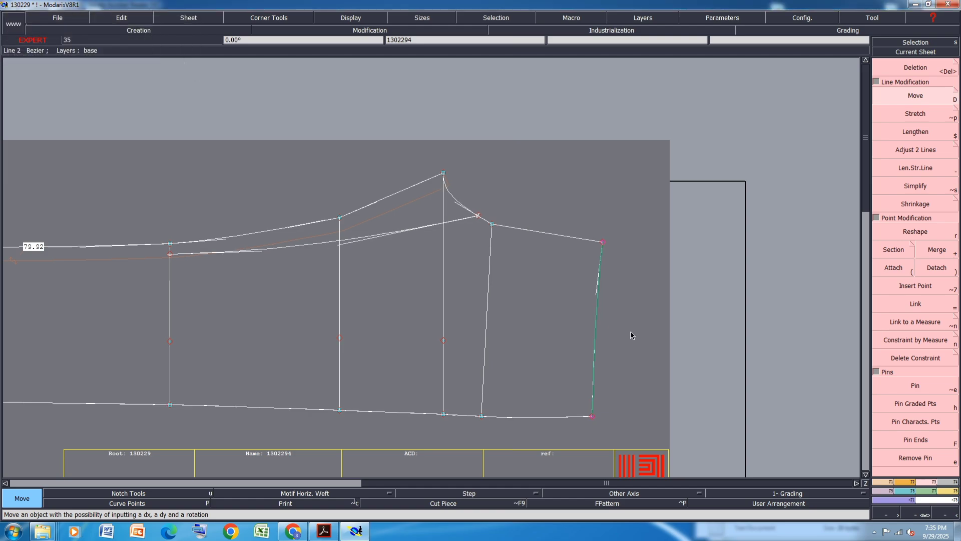
Move the top-right waist point 2 cm horizontally with no vertical shift
{"action": "left_click", "coordinate": [630, 331]}
{"action": "left_click", "coordinate": [603, 244]}
{"action": "key", "text": "Down"}
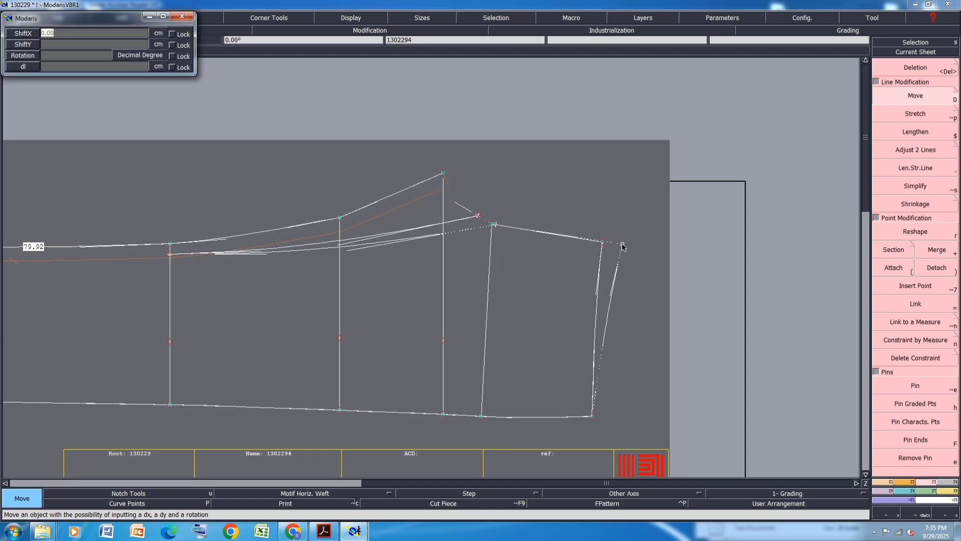
{"action": "type", "text": "2"}
{"action": "key", "text": "Return"}
{"action": "type", "text": "0"}
{"action": "key", "text": "Return"}
{"action": "key", "text": "Return"}
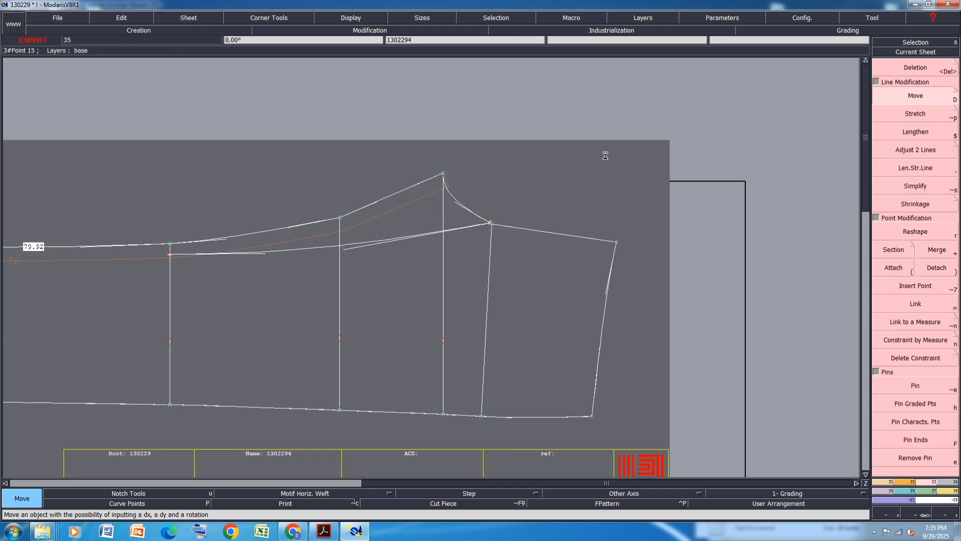
Check the size chart in the PDF, then measure the length of the right-hand waist line
{"action": "left_click", "coordinate": [324, 531]}
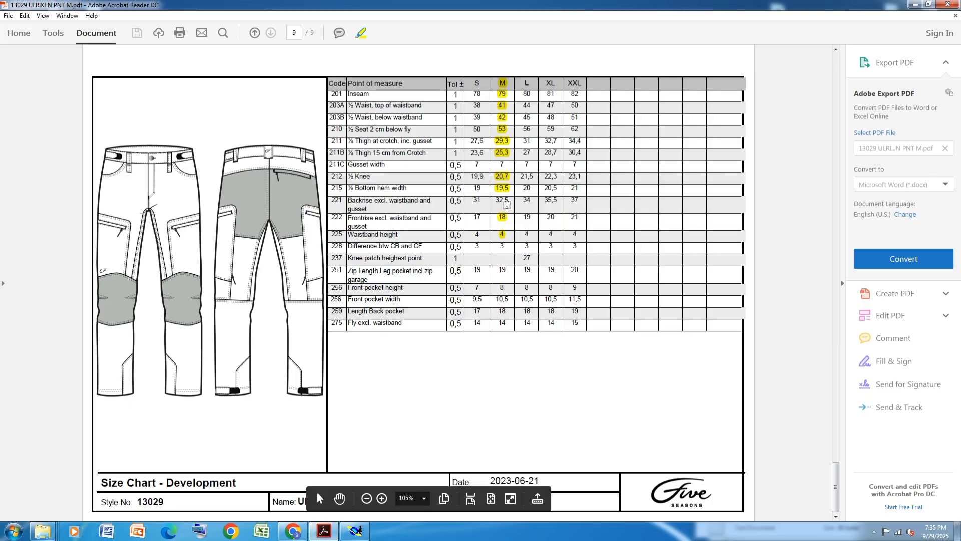
{"action": "left_click", "coordinate": [352, 525]}
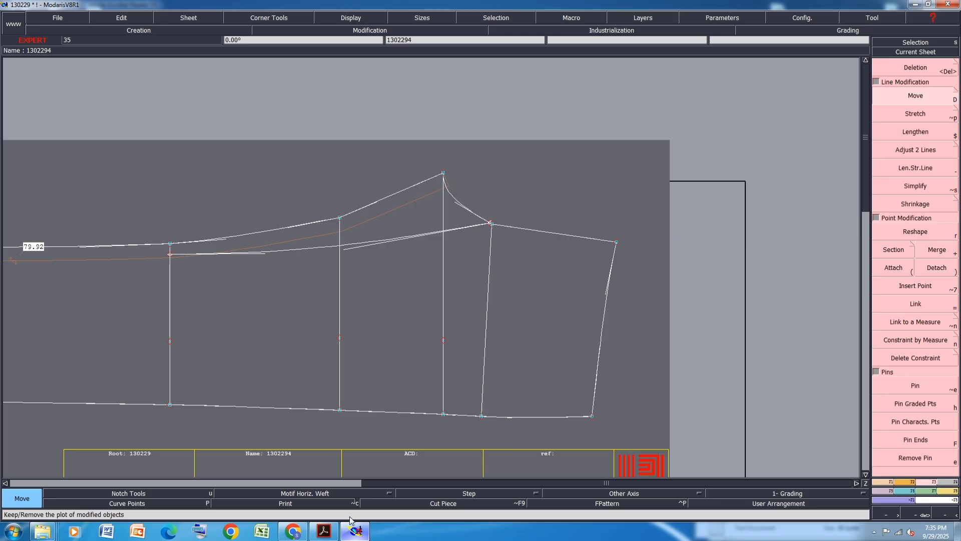
{"action": "key", "text": "l"}
{"action": "left_click", "coordinate": [535, 230]}
{"action": "left_click", "coordinate": [827, 204]}
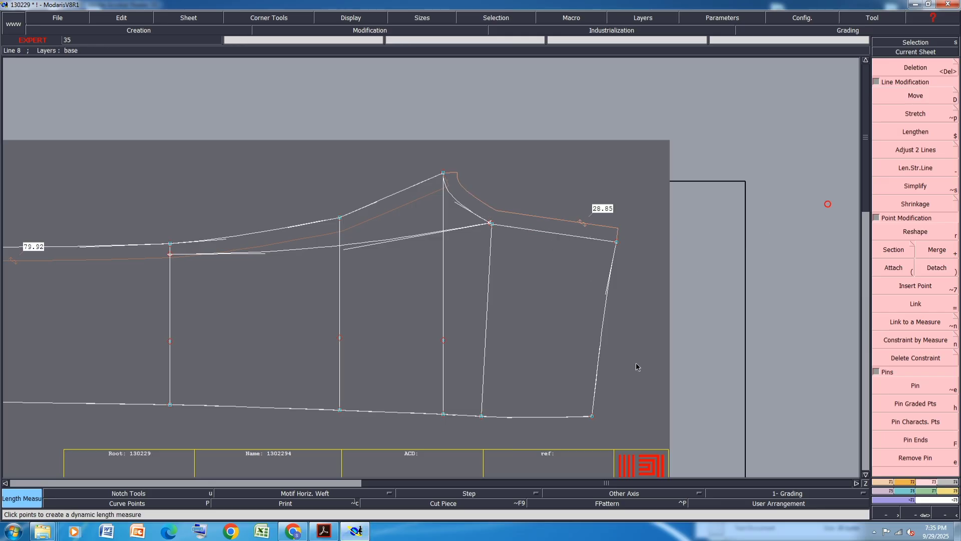
Reshape the crotch curve below the peak to smooth it toward the waist corner
{"action": "left_click", "coordinate": [915, 231]}
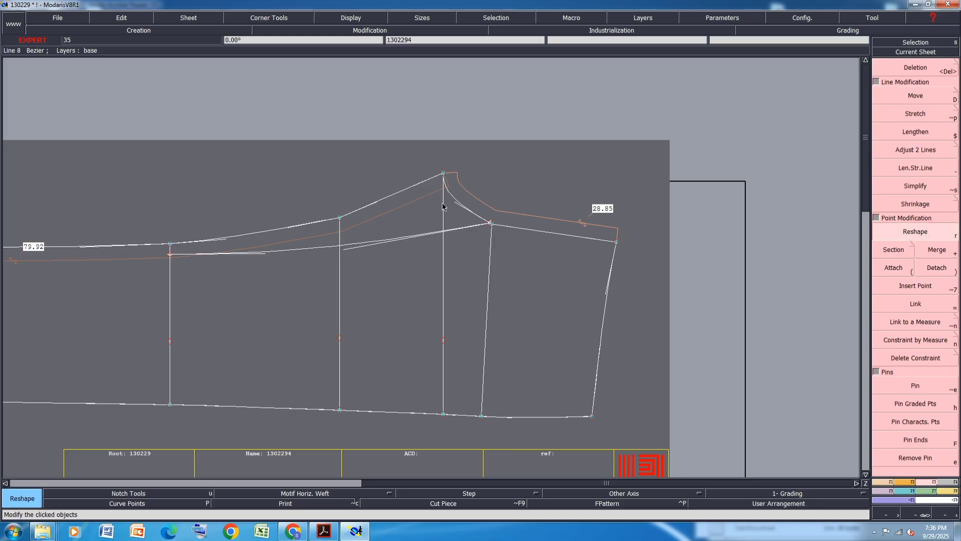
{"action": "scroll", "coordinate": [444, 204], "scroll_direction": "up", "scroll_amount": 2}
{"action": "left_click", "coordinate": [455, 200]}
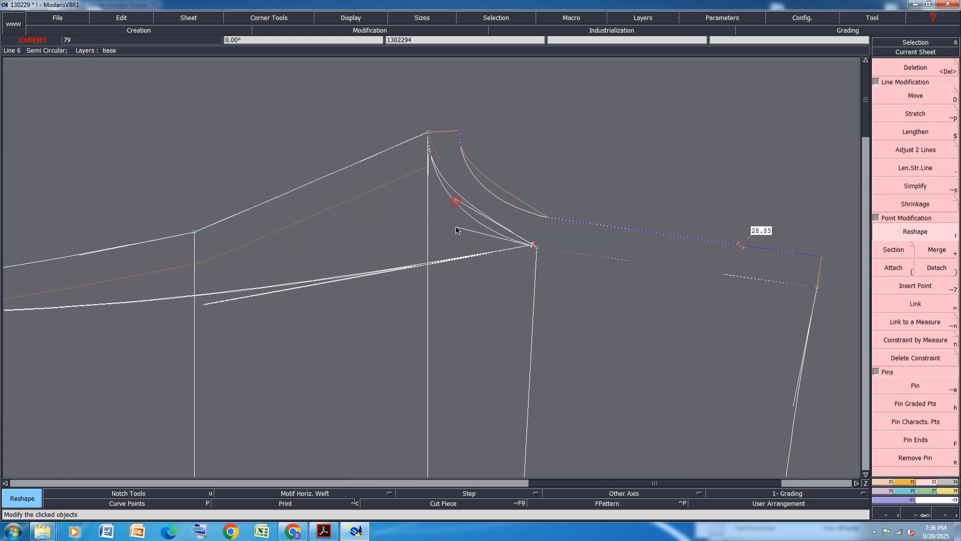
{"action": "left_click", "coordinate": [458, 232]}
{"action": "left_click", "coordinate": [430, 167]}
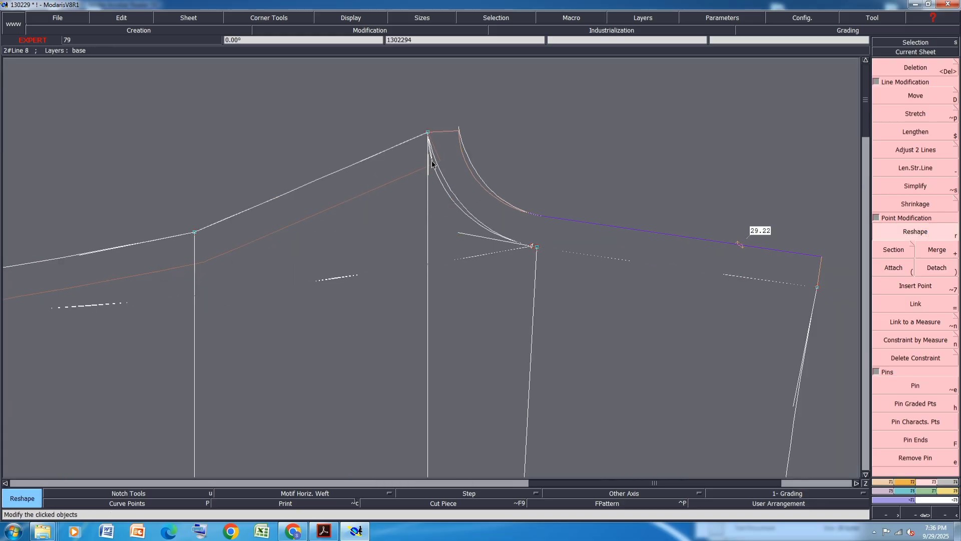
{"action": "left_click", "coordinate": [429, 161]}
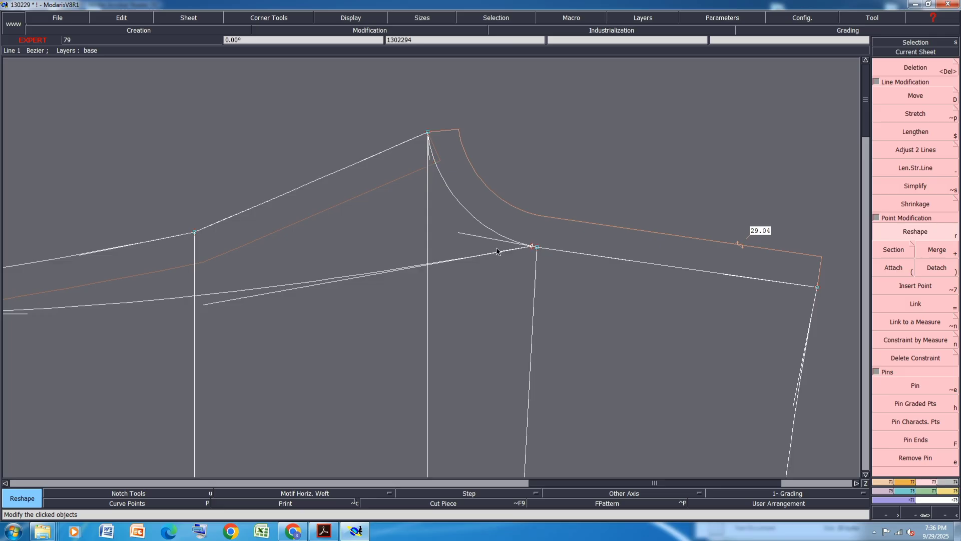
{"action": "left_click", "coordinate": [464, 231]}
{"action": "left_click", "coordinate": [464, 228]}
{"action": "left_click", "coordinate": [428, 159]}
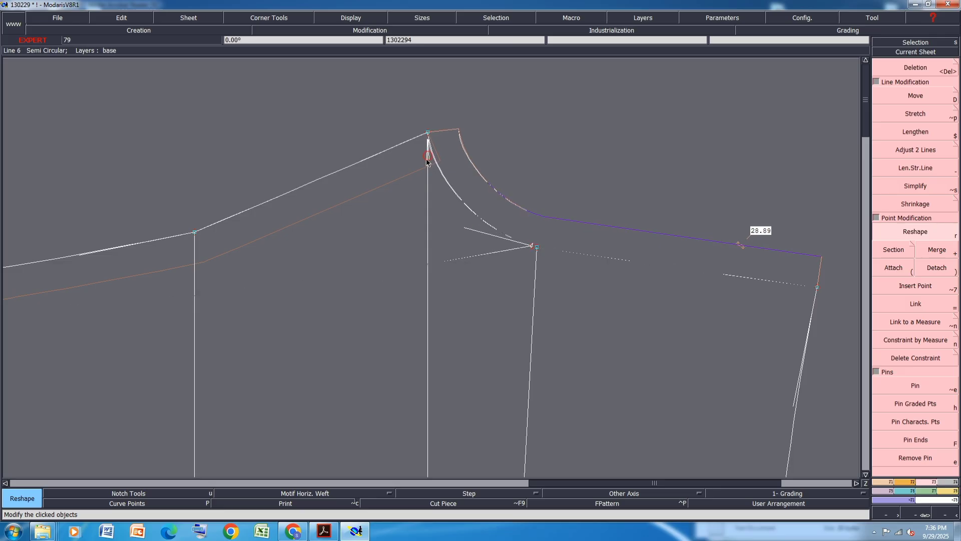
{"action": "left_click", "coordinate": [427, 161]}
{"action": "scroll", "coordinate": [520, 233], "scroll_direction": "down", "scroll_amount": 1}
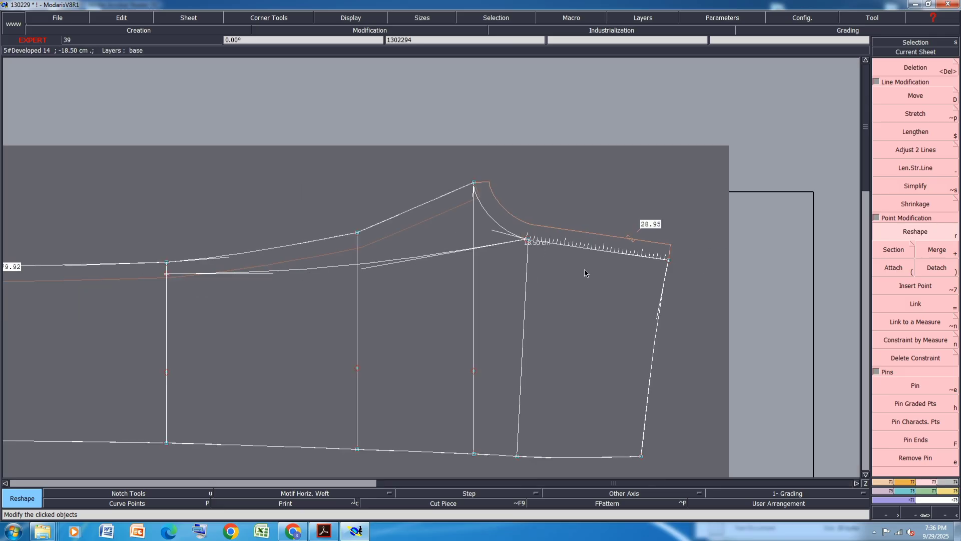
{"action": "scroll", "coordinate": [222, 263], "scroll_direction": "up", "scroll_amount": 1}
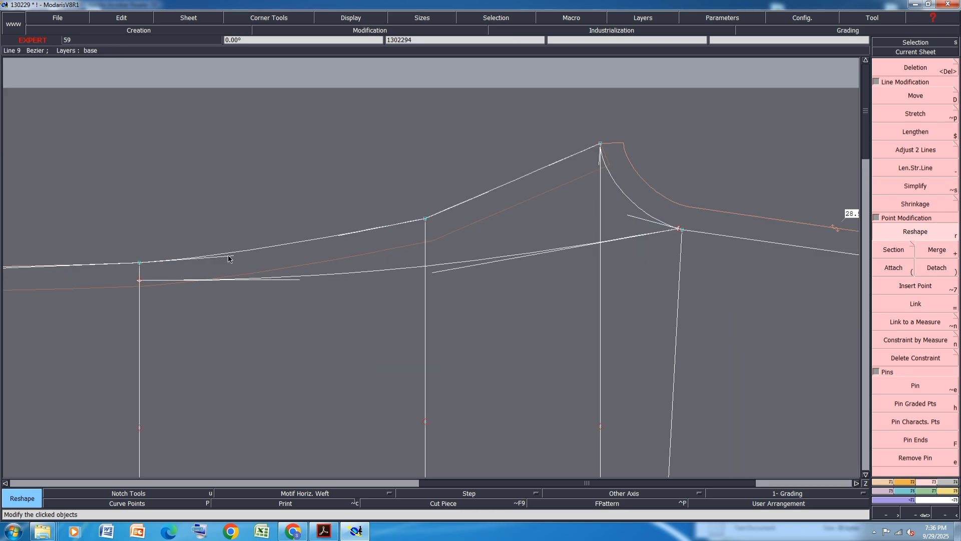
Reshape the long upper edge curve between the guide lines and the crotch peak to smooth it
{"action": "left_click", "coordinate": [235, 256]}
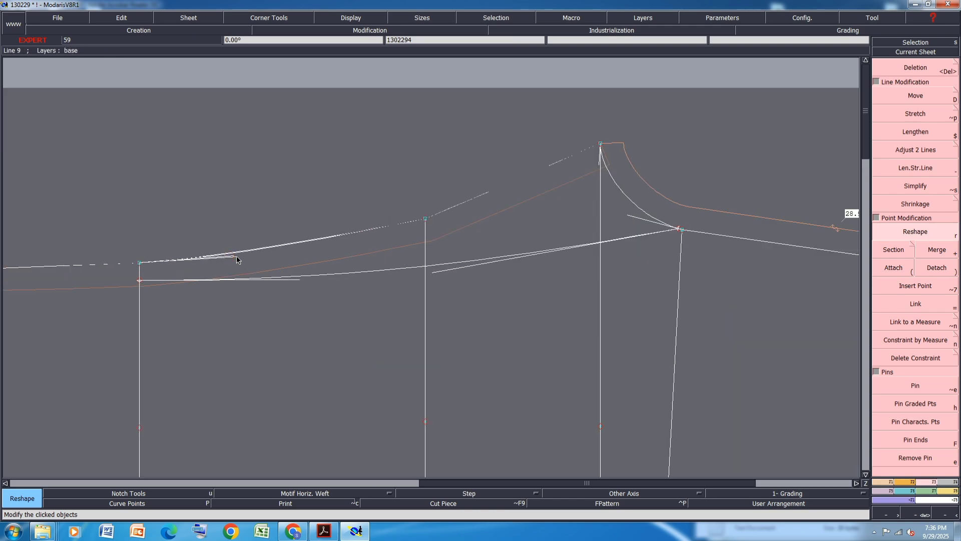
{"action": "left_click", "coordinate": [338, 240]}
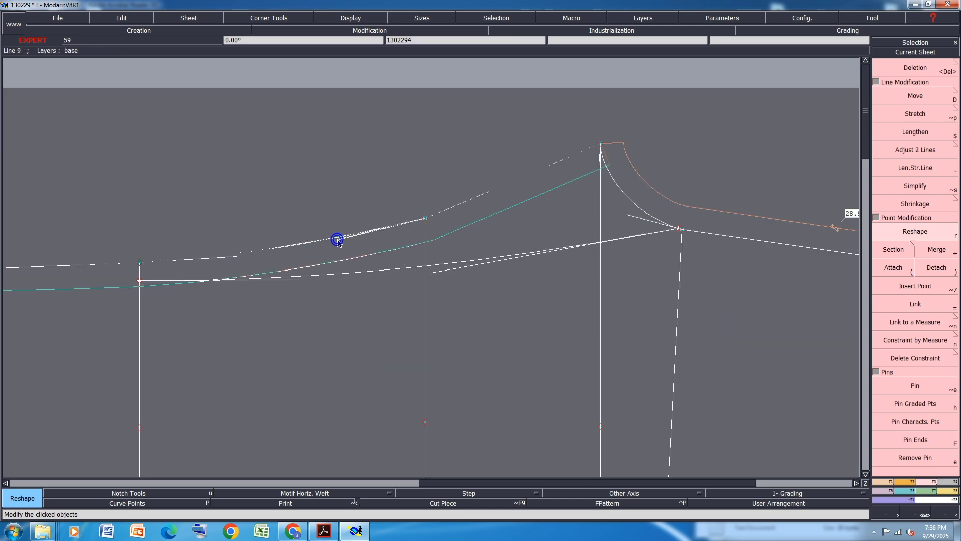
{"action": "left_click", "coordinate": [496, 196]}
{"action": "left_click", "coordinate": [550, 163]}
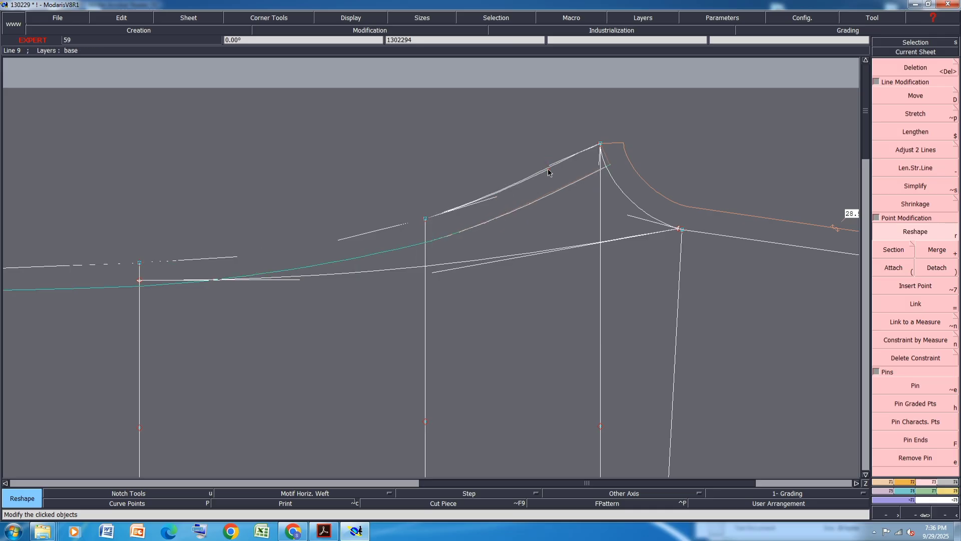
{"action": "left_click", "coordinate": [549, 169]}
{"action": "scroll", "coordinate": [551, 202], "scroll_direction": "down", "scroll_amount": 1}
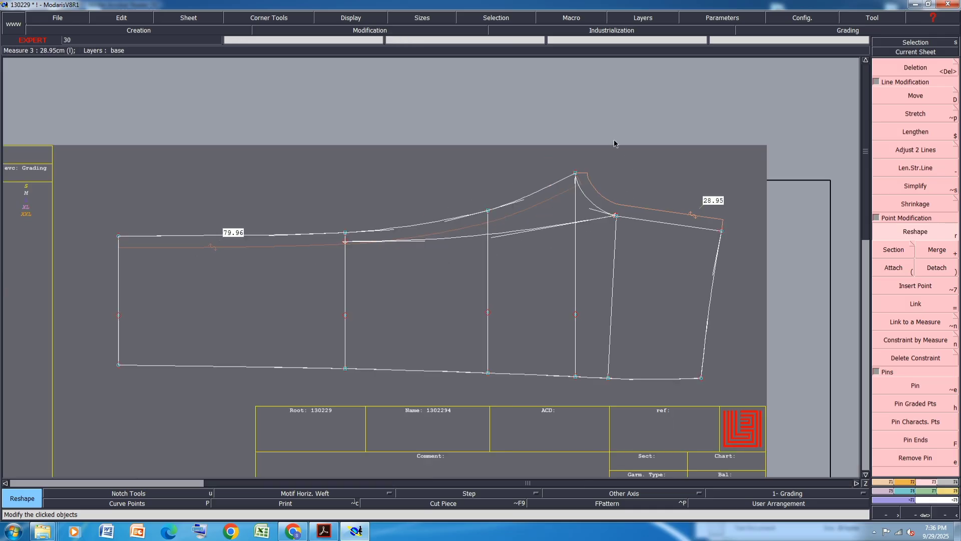
Move the crotch peak point 0.79 cm left with no vertical shift
{"action": "left_click_drag", "start_coordinate": [614, 140], "coordinate": [539, 191]}
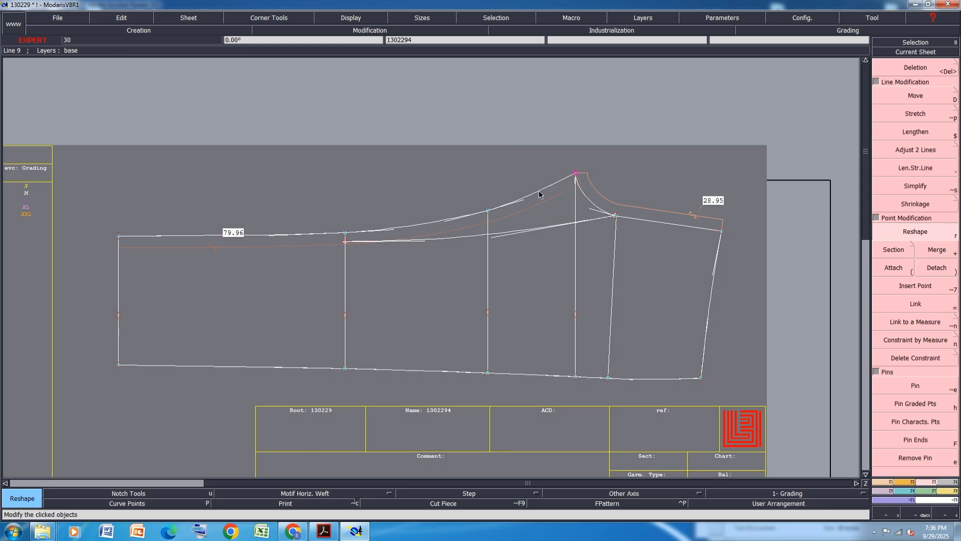
{"action": "left_click", "coordinate": [905, 99]}
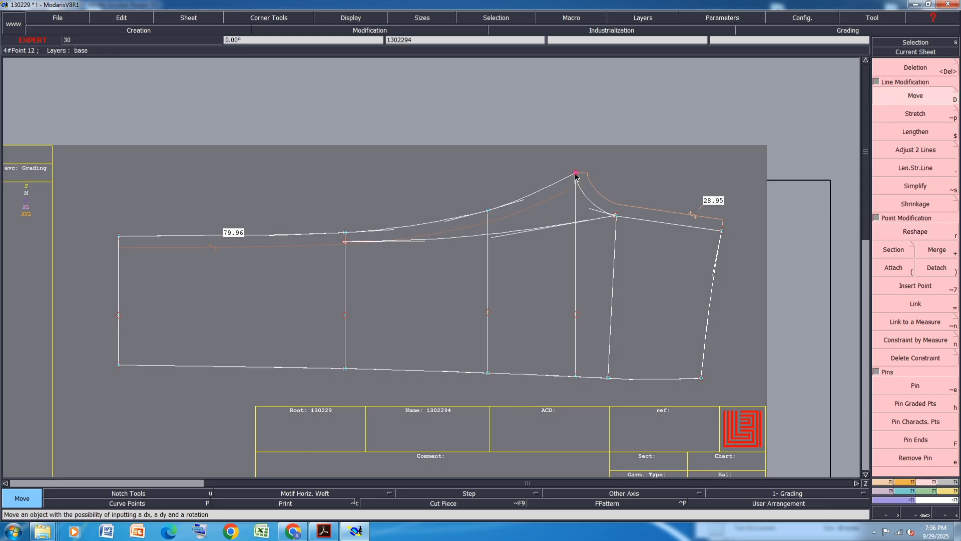
{"action": "left_click", "coordinate": [575, 175]}
{"action": "type", "text": "2.00"}
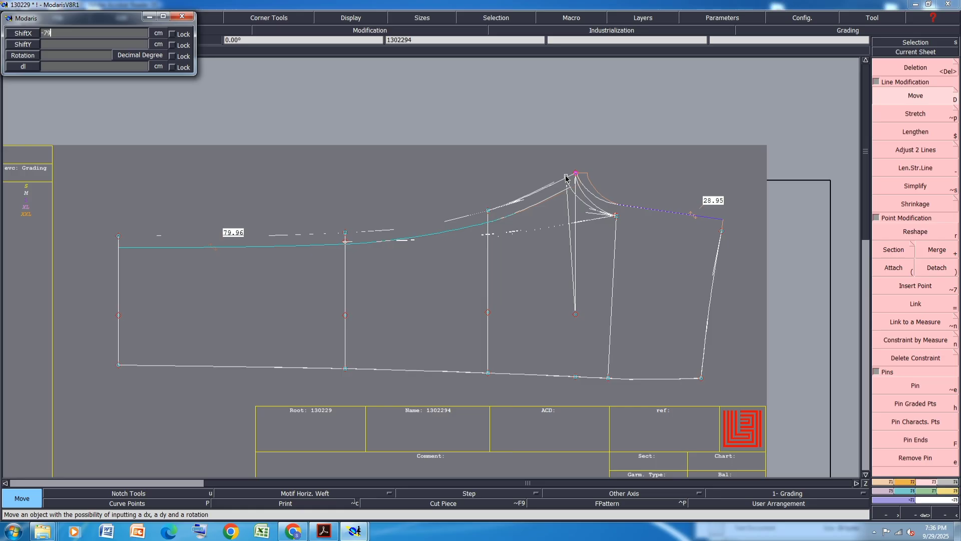
{"action": "key", "text": "Tab"}
{"action": "type", "text": "0"}
{"action": "key", "text": "Return"}
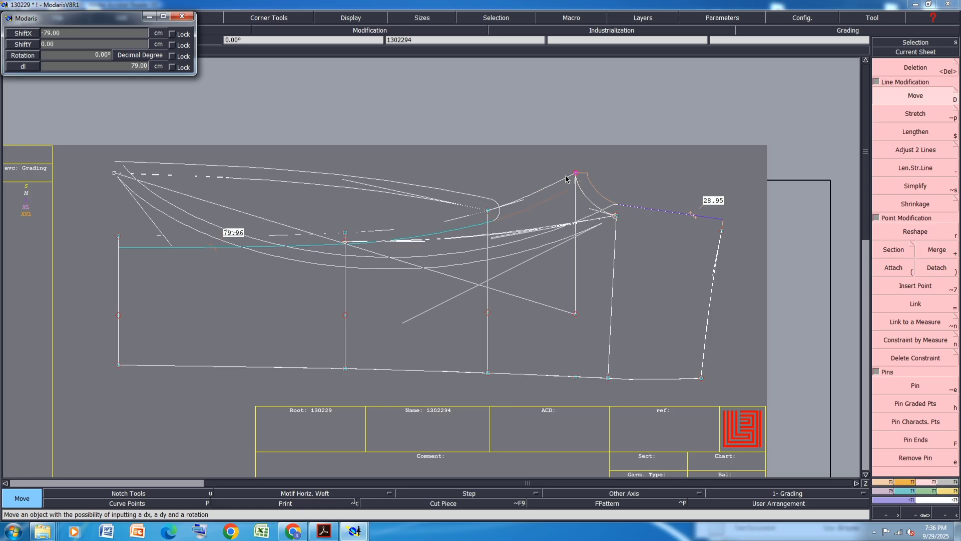
{"action": "left_click", "coordinate": [65, 32]}
{"action": "type", "text": "-0.79"}
{"action": "key", "text": "Return"}
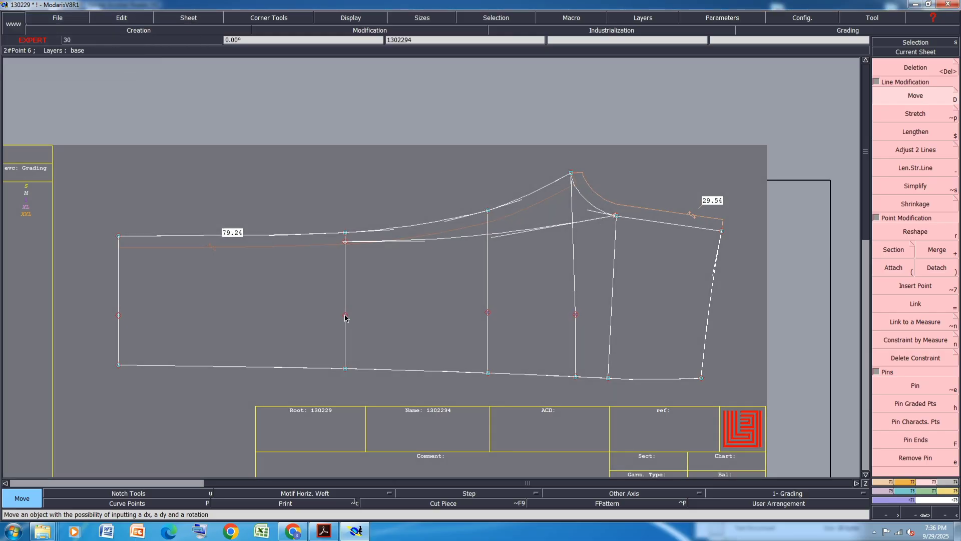
Delete the point on the second vertical guide line
{"action": "key", "text": "Delete"}
{"action": "left_click", "coordinate": [345, 315]}
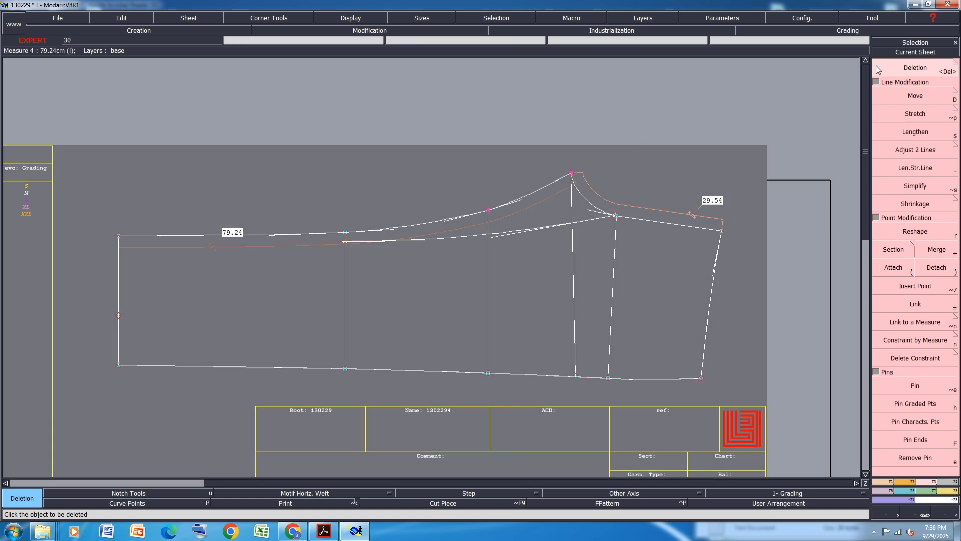
Move the crotch peak point a further 1 cm left
{"action": "left_click", "coordinate": [904, 99]}
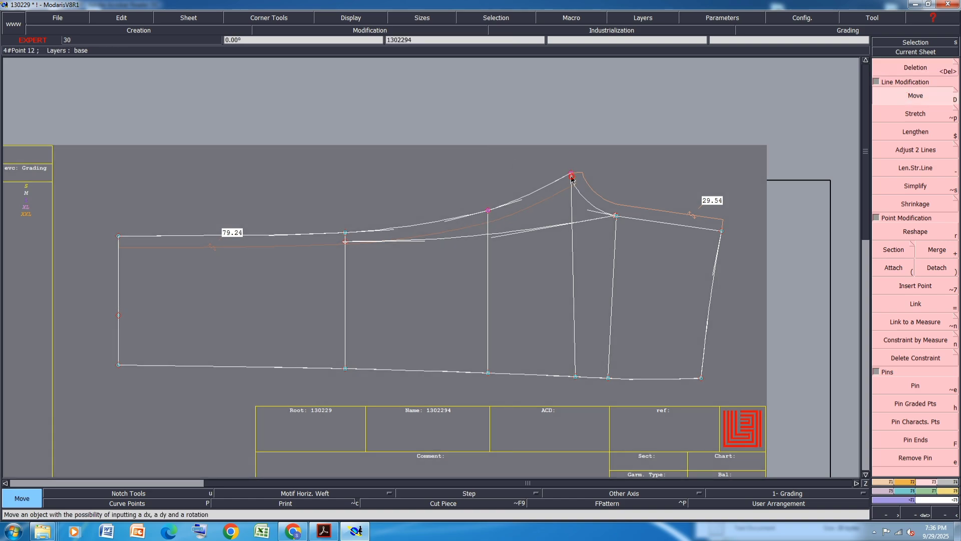
{"action": "left_click", "coordinate": [572, 178]}
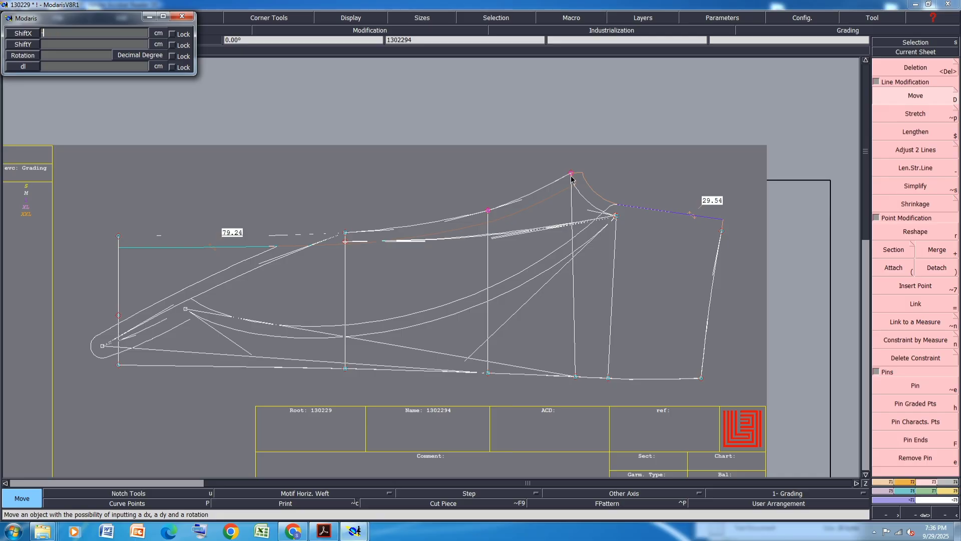
{"action": "type", "text": "-1"}
{"action": "key", "text": "Return"}
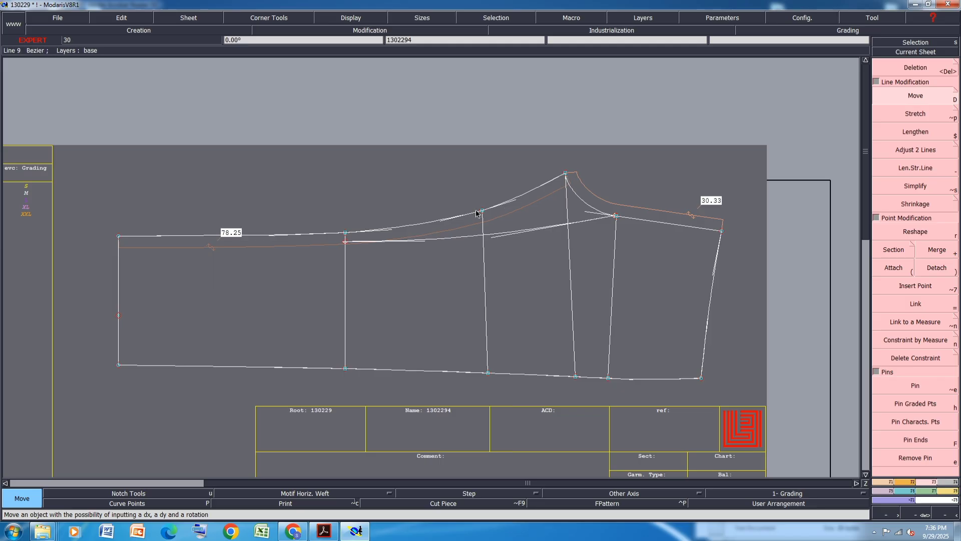
Shift the upper edge point on the third guide line and the crotch peak each 0.25 cm right
{"action": "left_click", "coordinate": [482, 212]}
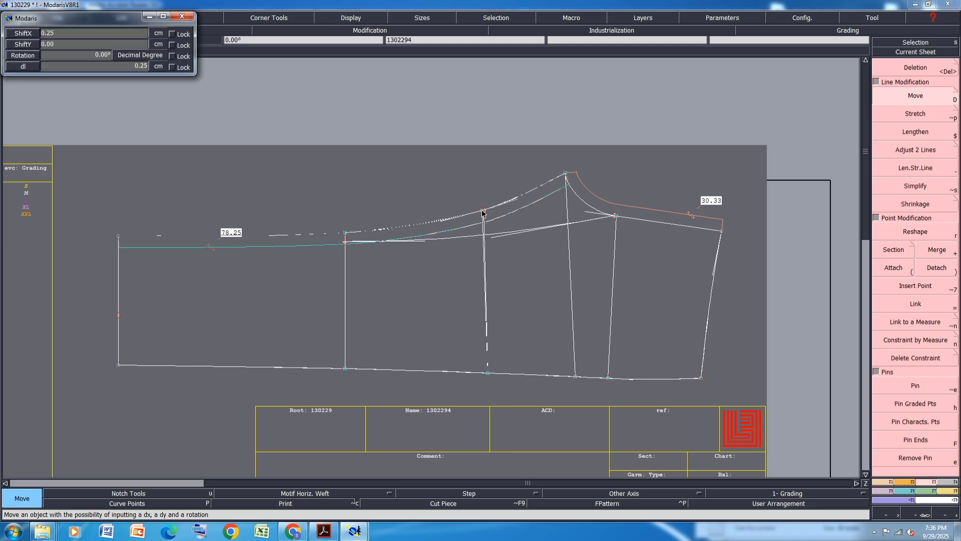
{"action": "key", "text": "Return"}
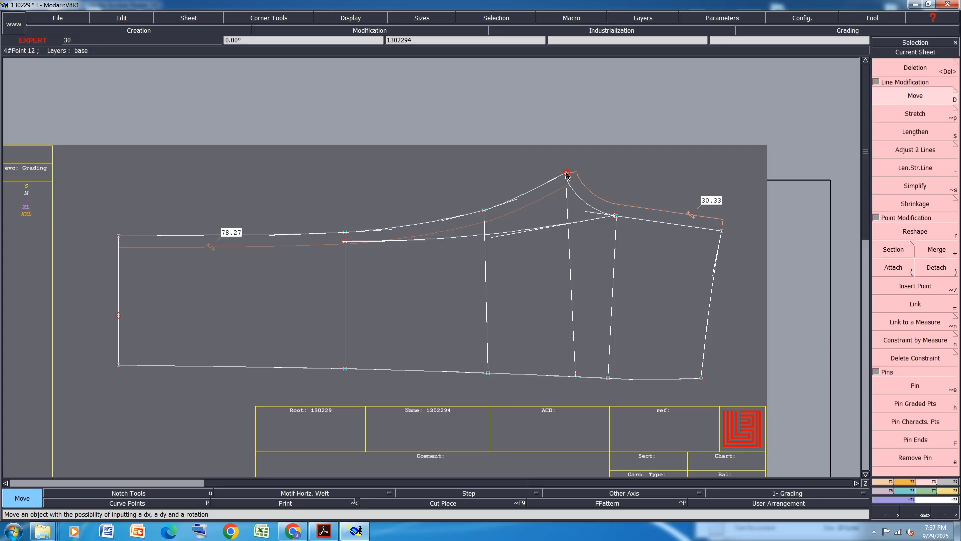
{"action": "left_click", "coordinate": [565, 173]}
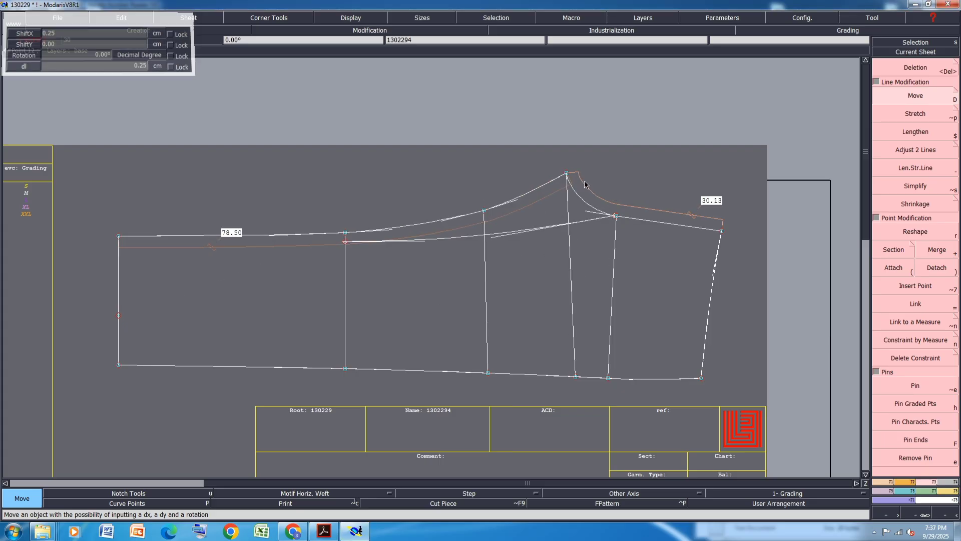
{"action": "key", "text": "Return"}
Reshape the upper edge curve and the crotch curve around the peak to smooth them
{"action": "scroll", "coordinate": [596, 204], "scroll_direction": "up", "scroll_amount": 2}
{"action": "key", "text": "r"}
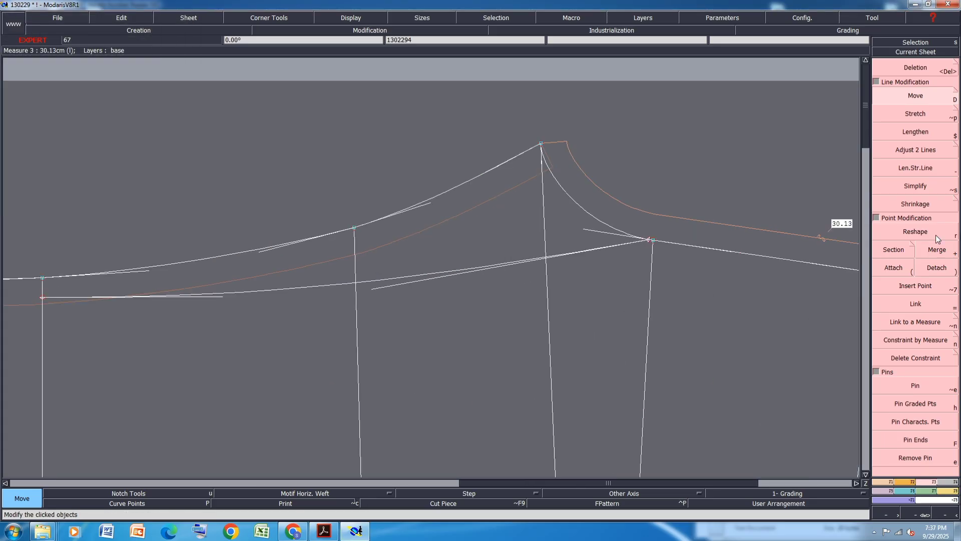
{"action": "scroll", "coordinate": [647, 244], "scroll_direction": "up", "scroll_amount": 1}
{"action": "left_click_drag", "start_coordinate": [554, 227], "coordinate": [546, 215]}
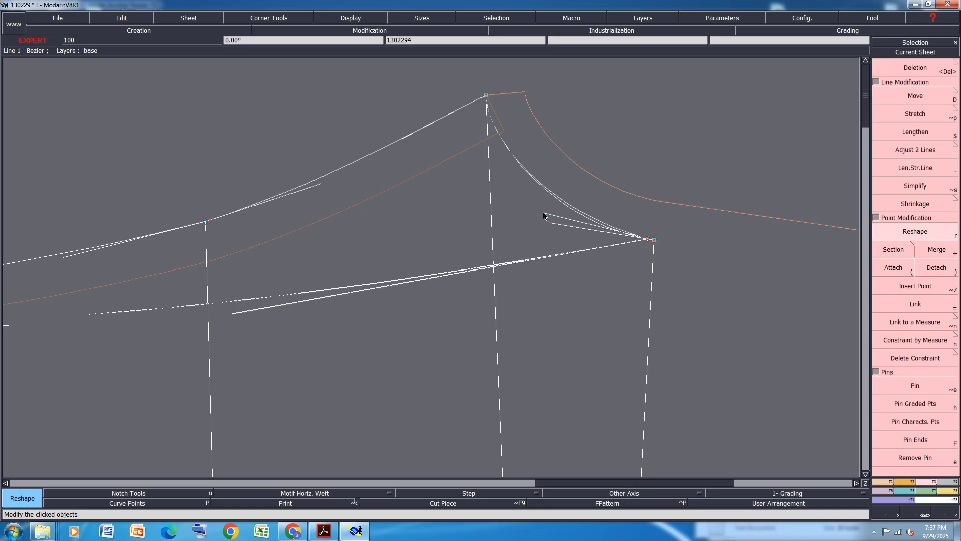
{"action": "left_click_drag", "start_coordinate": [317, 187], "coordinate": [303, 191]}
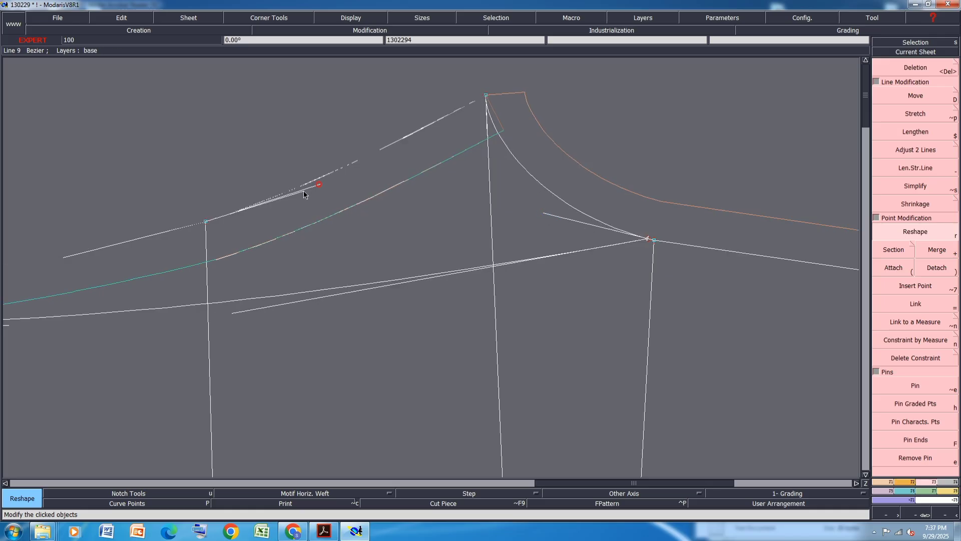
{"action": "left_click_drag", "start_coordinate": [415, 133], "coordinate": [410, 130]}
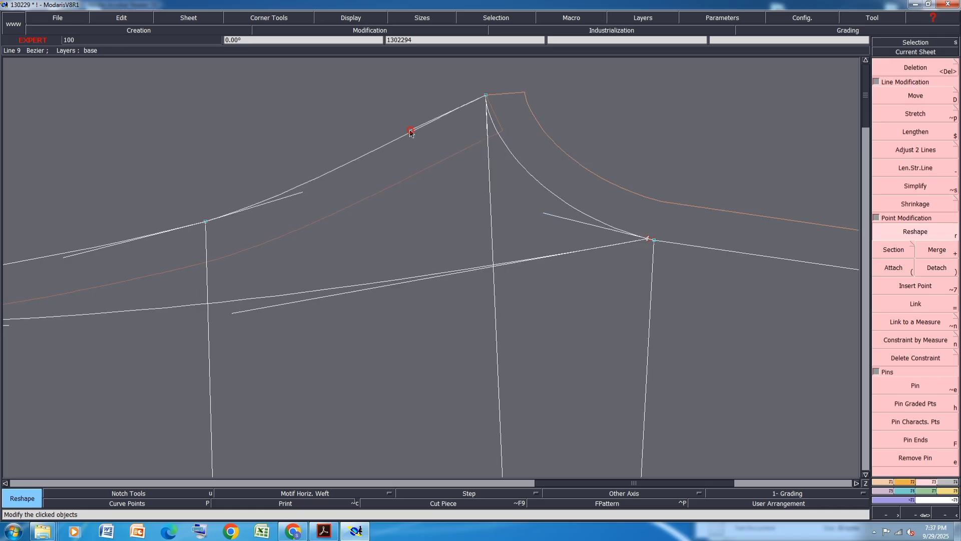
{"action": "left_click_drag", "start_coordinate": [301, 193], "coordinate": [302, 189]}
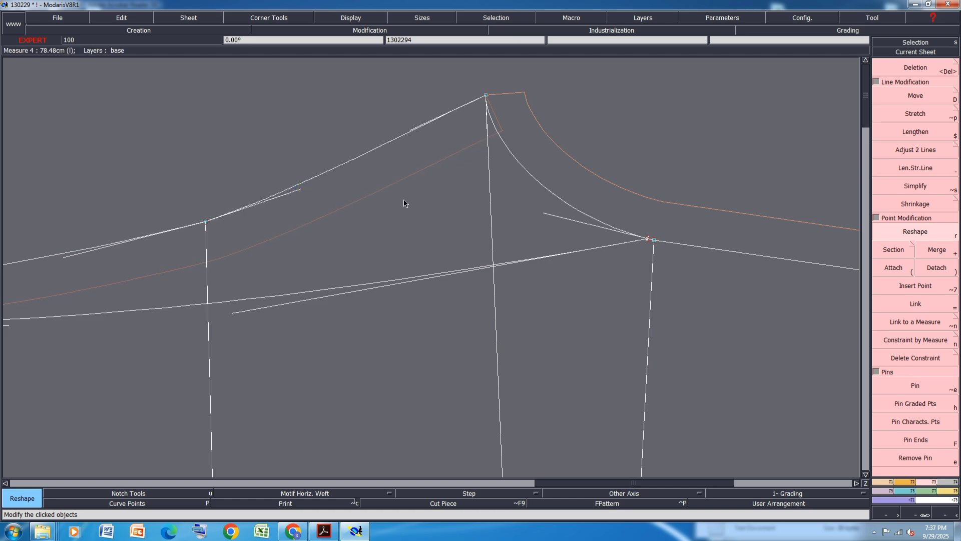
{"action": "left_click_drag", "start_coordinate": [488, 119], "coordinate": [497, 156]}
{"action": "scroll", "coordinate": [543, 134], "scroll_direction": "down", "scroll_amount": 2}
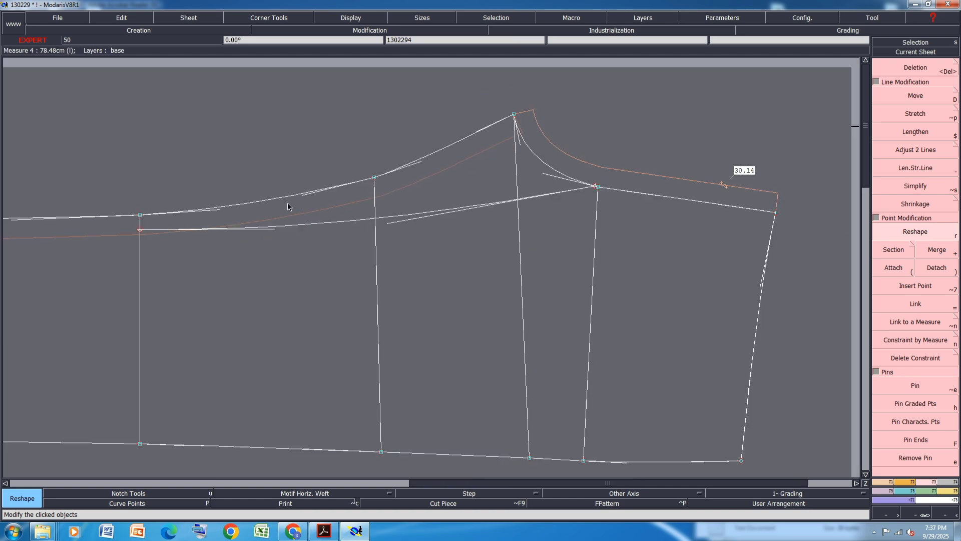
{"action": "scroll", "coordinate": [304, 197], "scroll_direction": "up", "scroll_amount": 1}
{"action": "left_click_drag", "start_coordinate": [306, 195], "coordinate": [307, 199]}
{"action": "scroll", "coordinate": [375, 212], "scroll_direction": "down", "scroll_amount": 1}
{"action": "scroll", "coordinate": [375, 216], "scroll_direction": "down", "scroll_amount": 1}
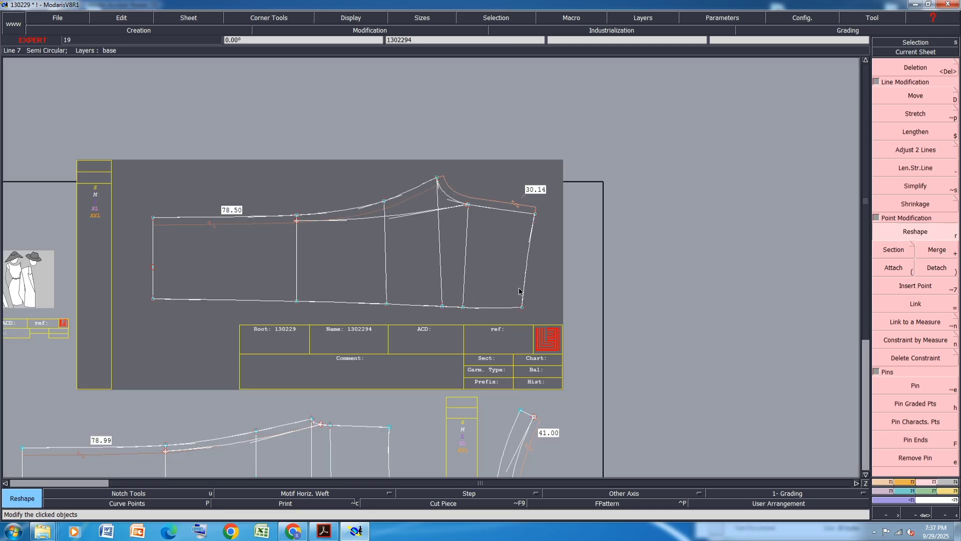
Move the lower corner of the piece's right edge 0.5 cm down
{"action": "scroll", "coordinate": [537, 217], "scroll_direction": "up", "scroll_amount": 2}
{"action": "scroll", "coordinate": [443, 214], "scroll_direction": "down", "scroll_amount": 1}
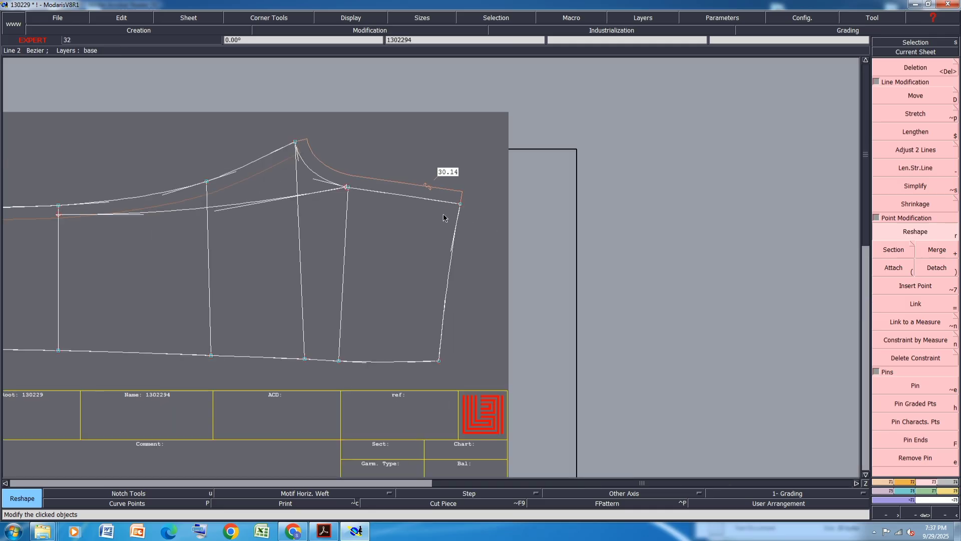
{"action": "left_click", "coordinate": [915, 95]}
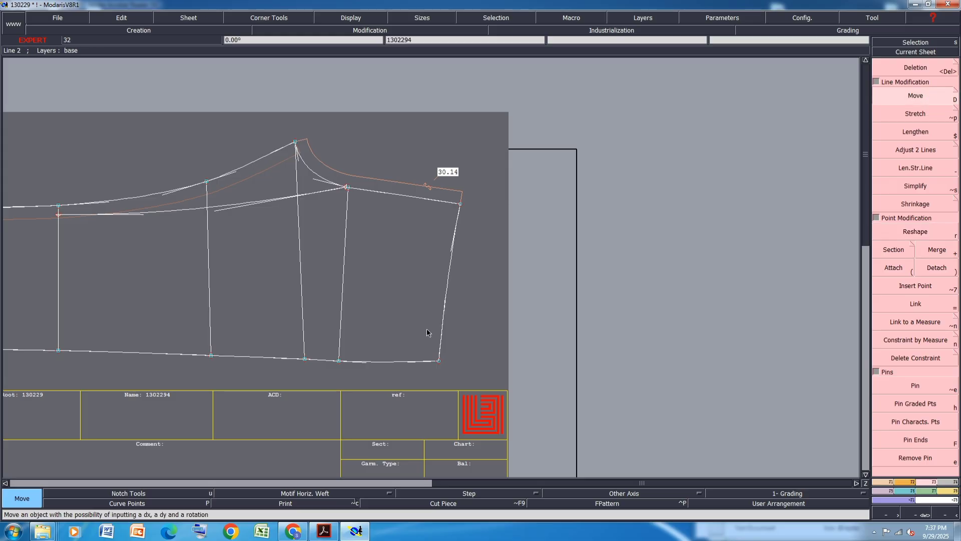
{"action": "left_click", "coordinate": [439, 361]}
{"action": "left_click", "coordinate": [439, 361]}
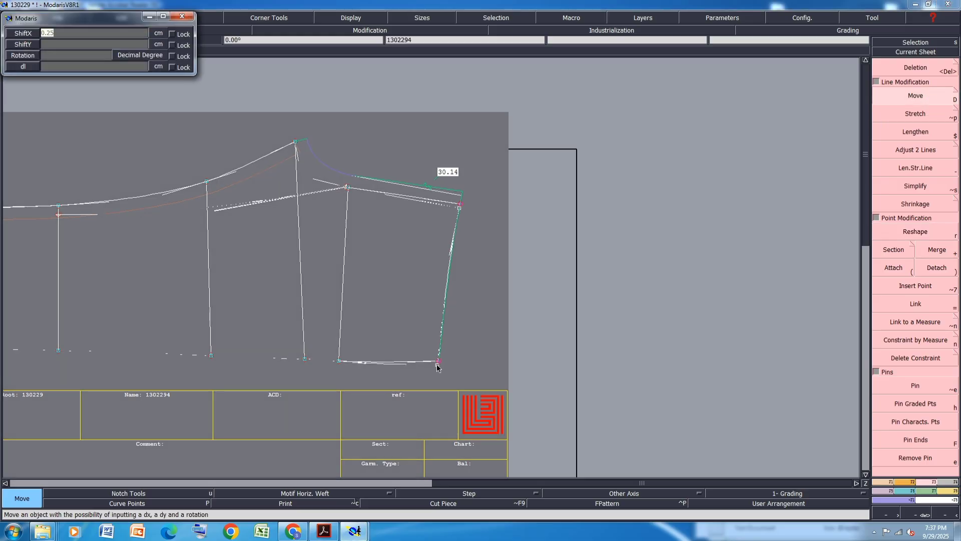
{"action": "type", "text": "-0.50"}
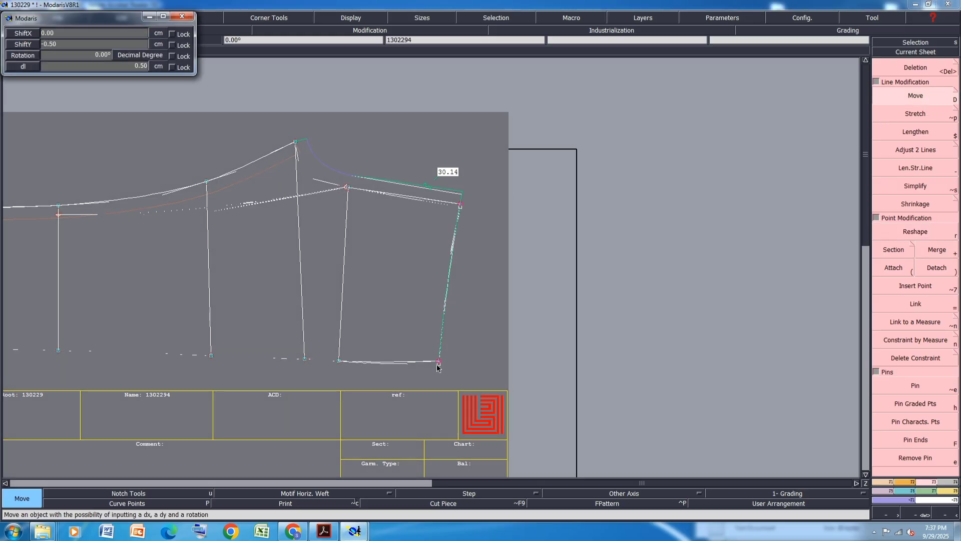
{"action": "key", "text": "Return"}
Move the upper corner of the piece's right edge 3 cm to the right
{"action": "left_click", "coordinate": [469, 209]}
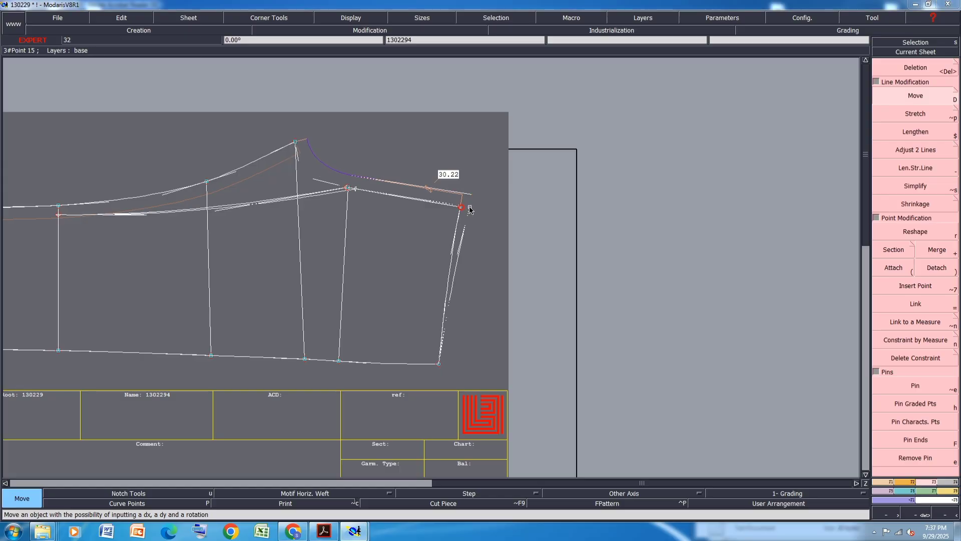
{"action": "key", "text": "Down"}
{"action": "type", "text": "3"}
{"action": "key", "text": "Down"}
{"action": "type", "text": "0"}
{"action": "key", "text": "Return"}
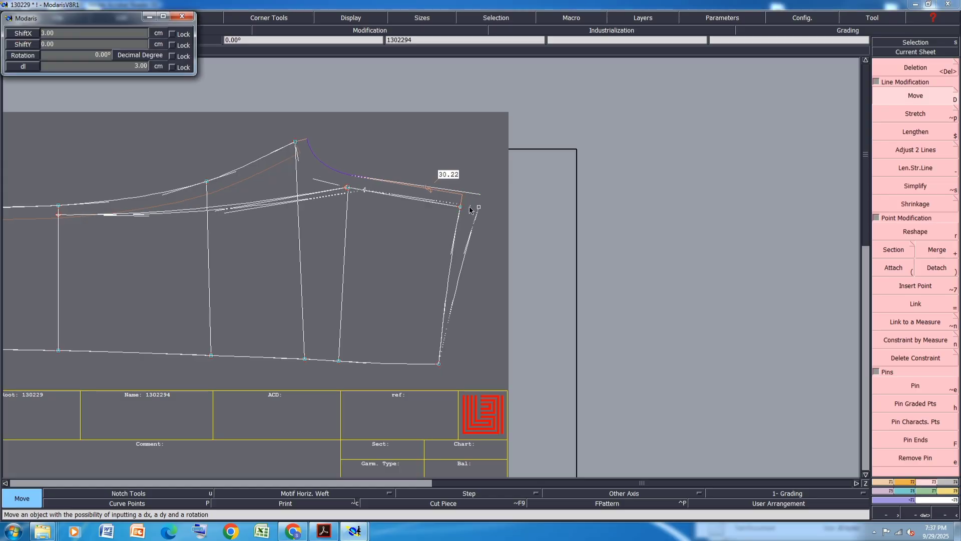
{"action": "key", "text": "Return"}
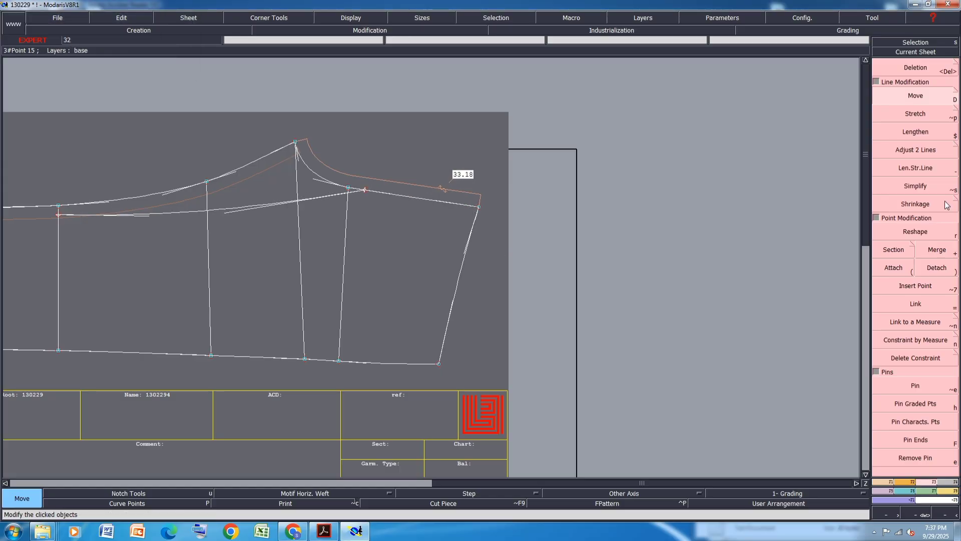
Delete the right edge line and redraw it as a Bezier line between the lower and upper corners
{"action": "left_click", "coordinate": [915, 233]}
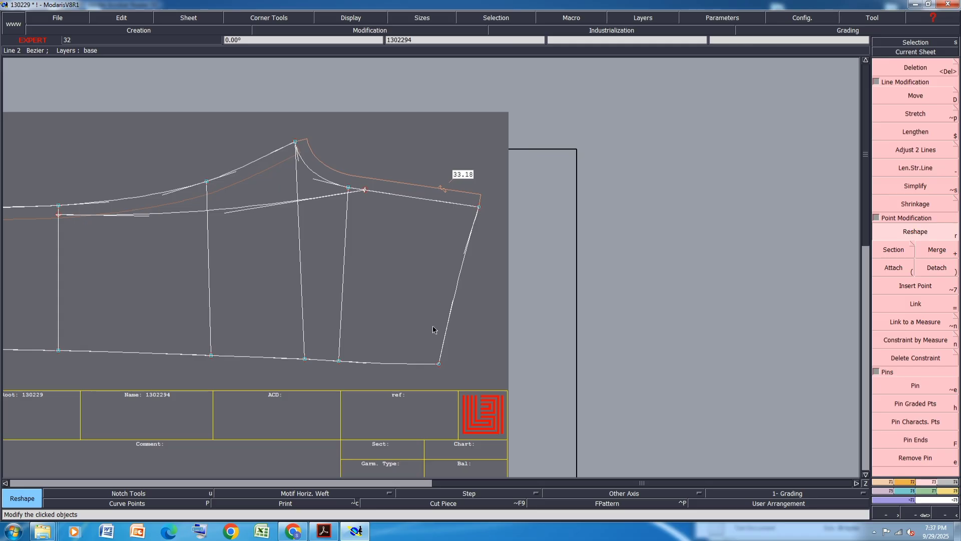
{"action": "key", "text": "Delete"}
{"action": "left_click", "coordinate": [458, 284]}
{"action": "key", "text": "b"}
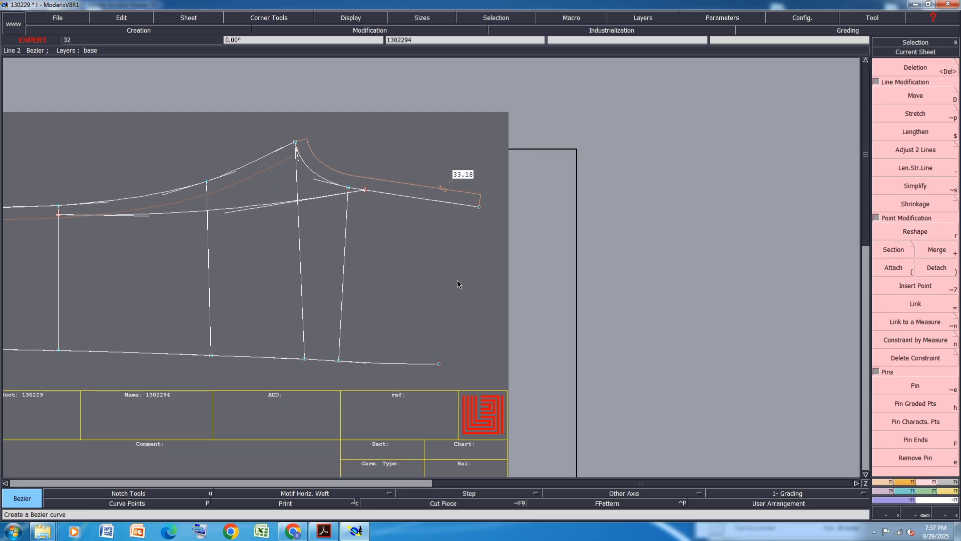
{"action": "left_click", "coordinate": [438, 364]}
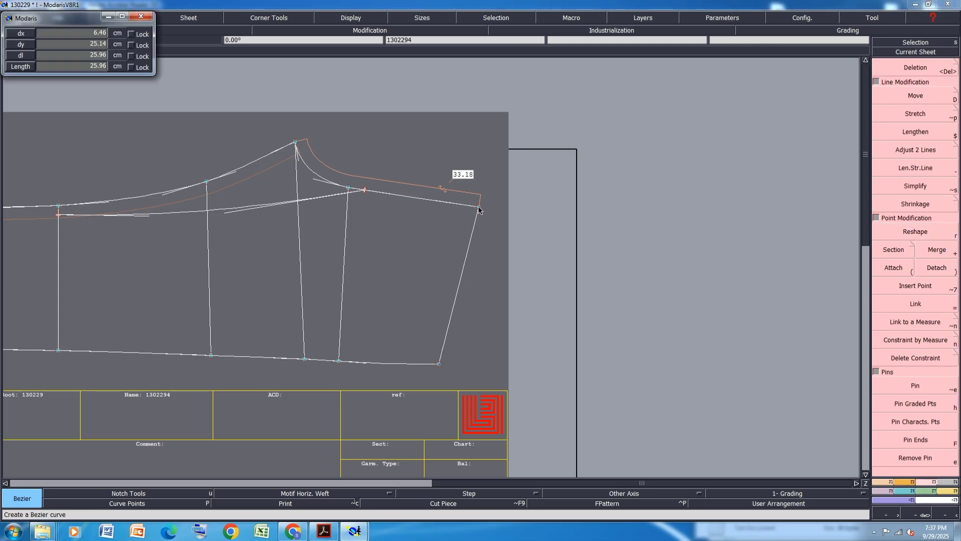
{"action": "left_click", "coordinate": [479, 206]}
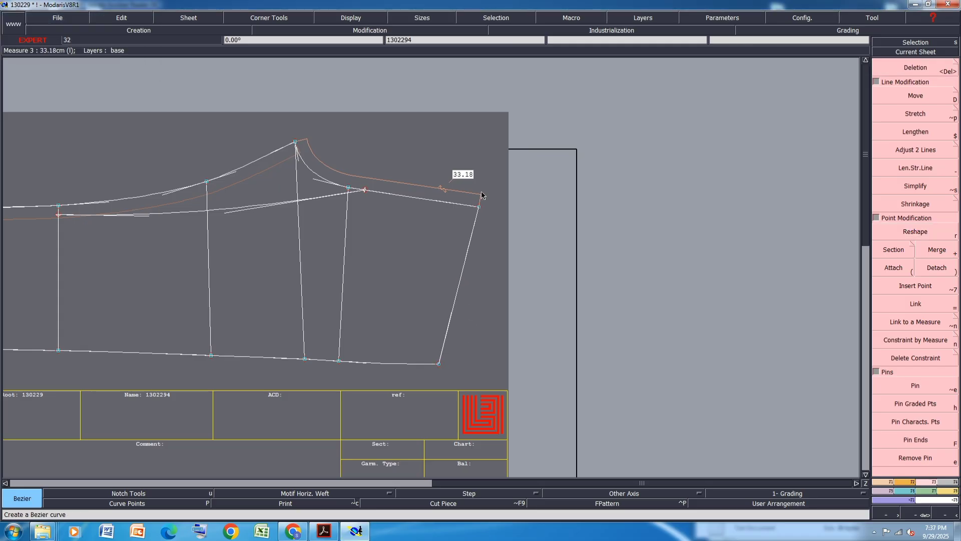
Consult the PDF size chart, then move the upper corner of the right edge 0.5 cm down
{"action": "left_click", "coordinate": [325, 533]}
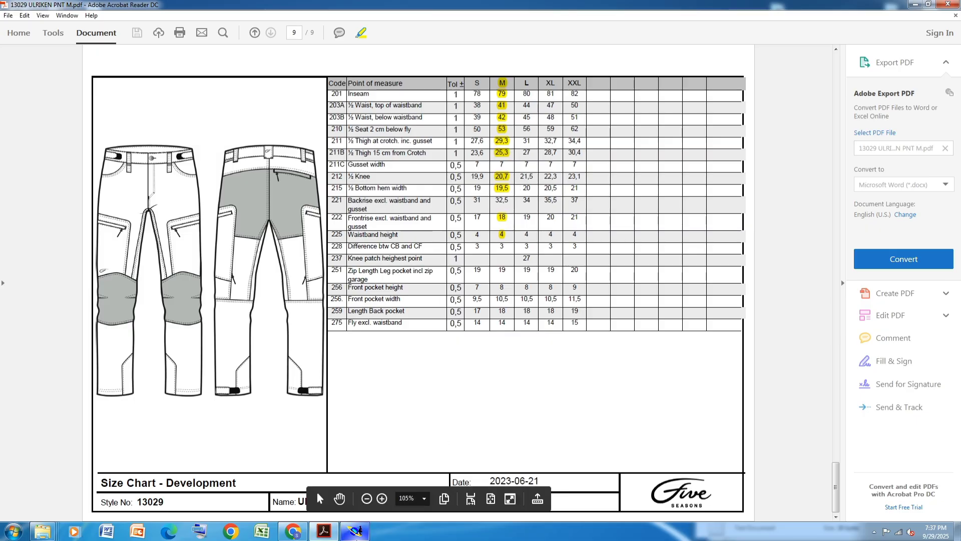
{"action": "left_click", "coordinate": [355, 531]}
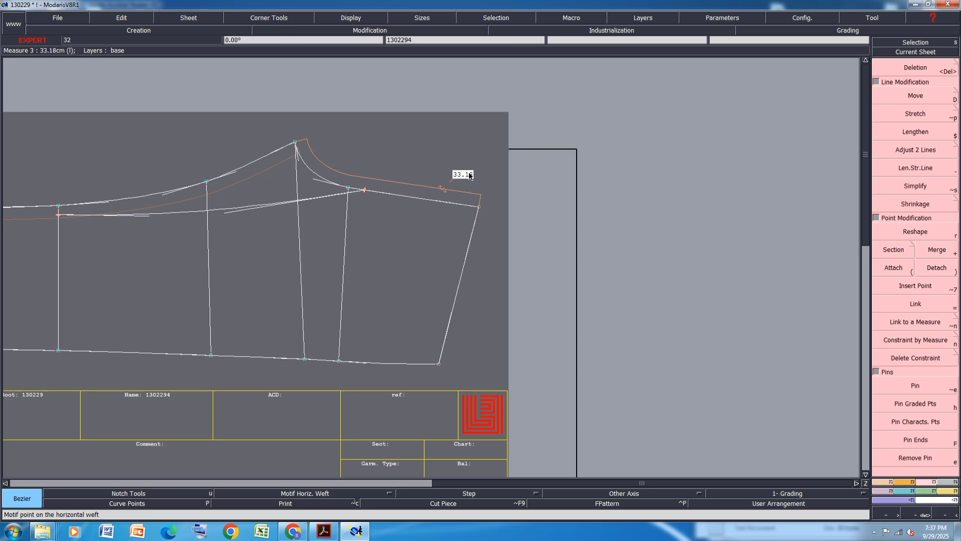
{"action": "scroll", "coordinate": [471, 176], "scroll_direction": "down", "scroll_amount": 2}
{"action": "scroll", "coordinate": [475, 205], "scroll_direction": "up", "scroll_amount": 1}
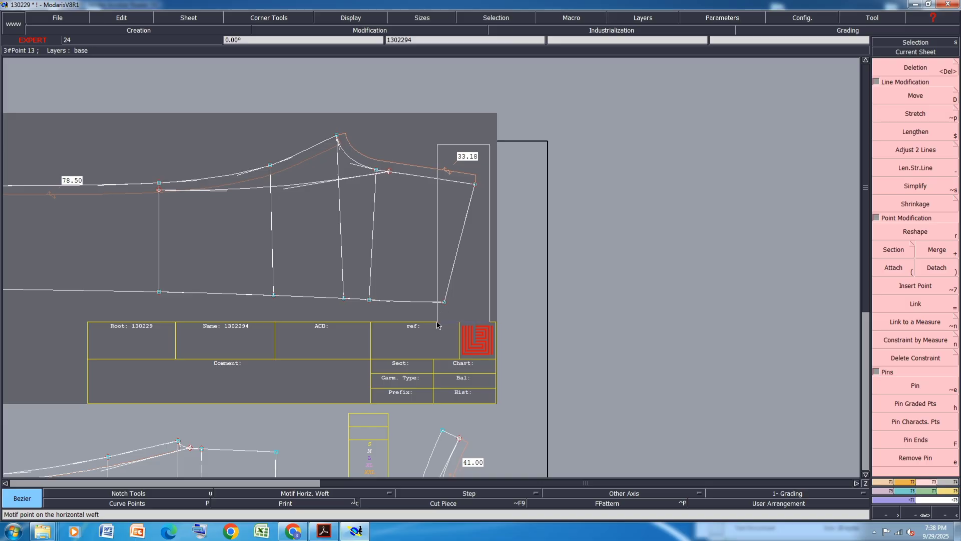
{"action": "left_click", "coordinate": [907, 97]}
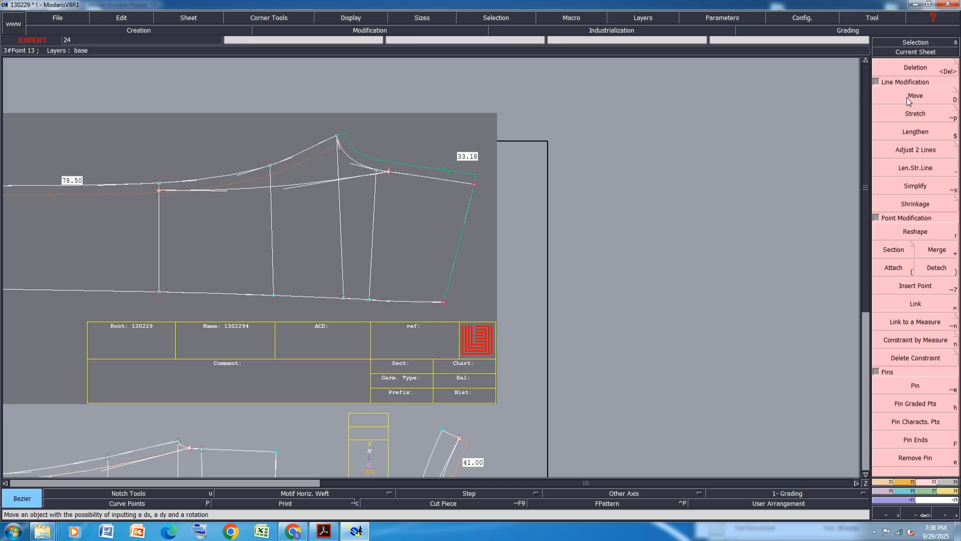
{"action": "left_click", "coordinate": [475, 187]}
{"action": "type", "text": "-"}
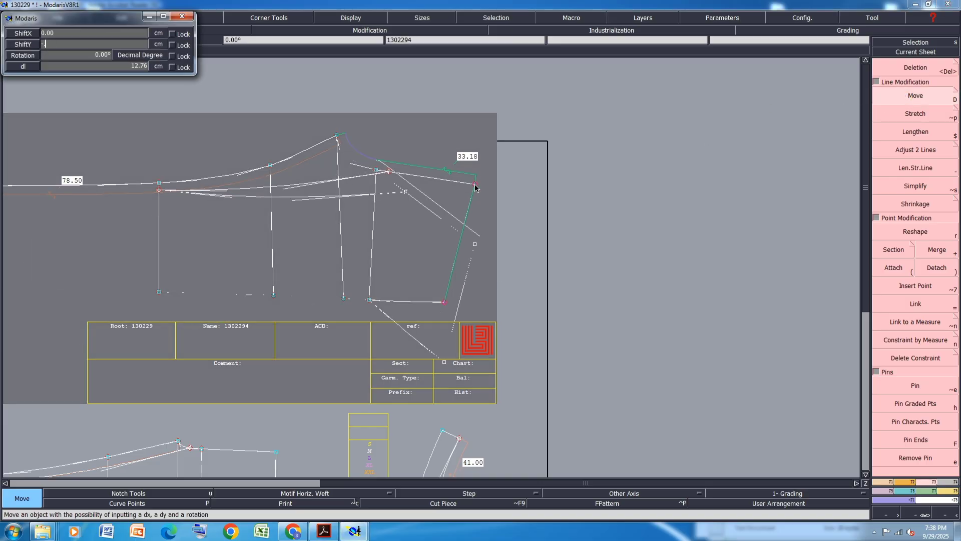
{"action": "type", "text": "0.5"}
{"action": "key", "text": "Return"}
Add a length measure along the piece's right edge line
{"action": "scroll", "coordinate": [297, 286], "scroll_direction": "down", "scroll_amount": 6}
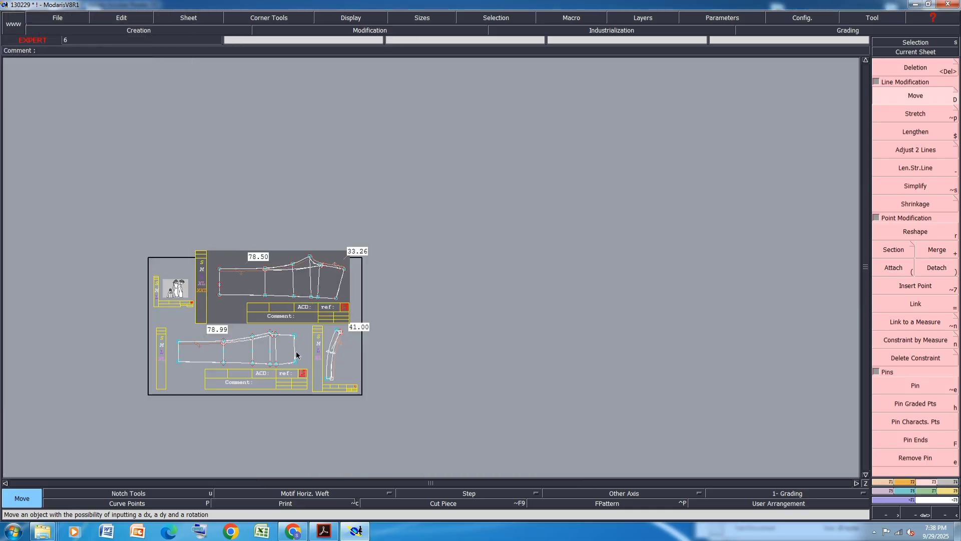
{"action": "scroll", "coordinate": [321, 357], "scroll_direction": "up", "scroll_amount": 7}
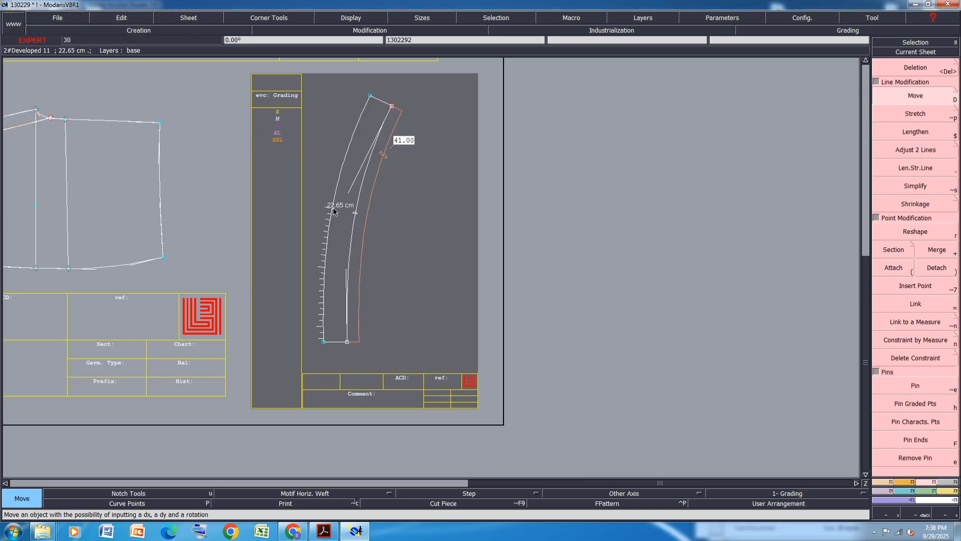
{"action": "scroll", "coordinate": [334, 211], "scroll_direction": "down", "scroll_amount": 5}
{"action": "scroll", "coordinate": [333, 215], "scroll_direction": "up", "scroll_amount": 7}
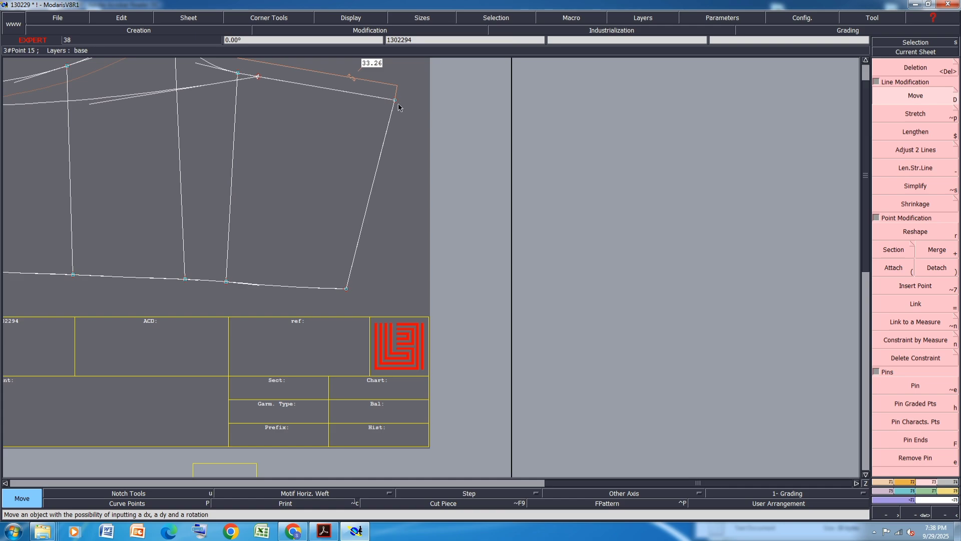
{"action": "key", "text": "l"}
{"action": "left_click", "coordinate": [394, 99]}
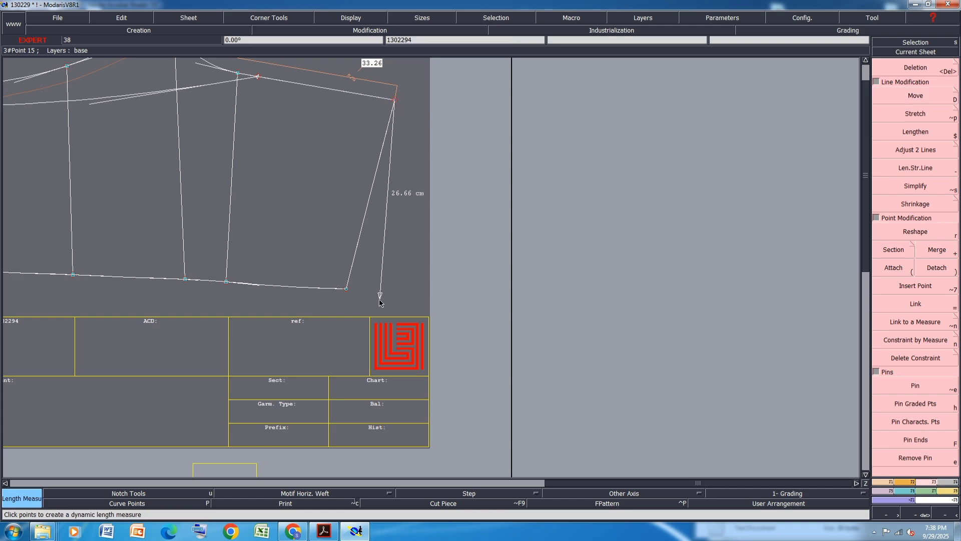
{"action": "left_click", "coordinate": [367, 279]}
{"action": "key", "text": "ctrl+z"}
{"action": "left_click", "coordinate": [395, 99]}
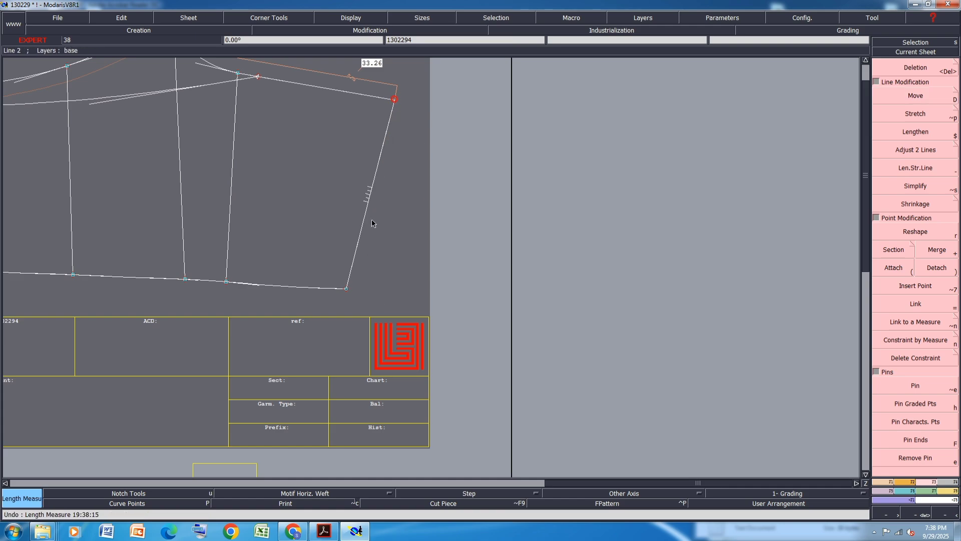
{"action": "left_click", "coordinate": [360, 305]}
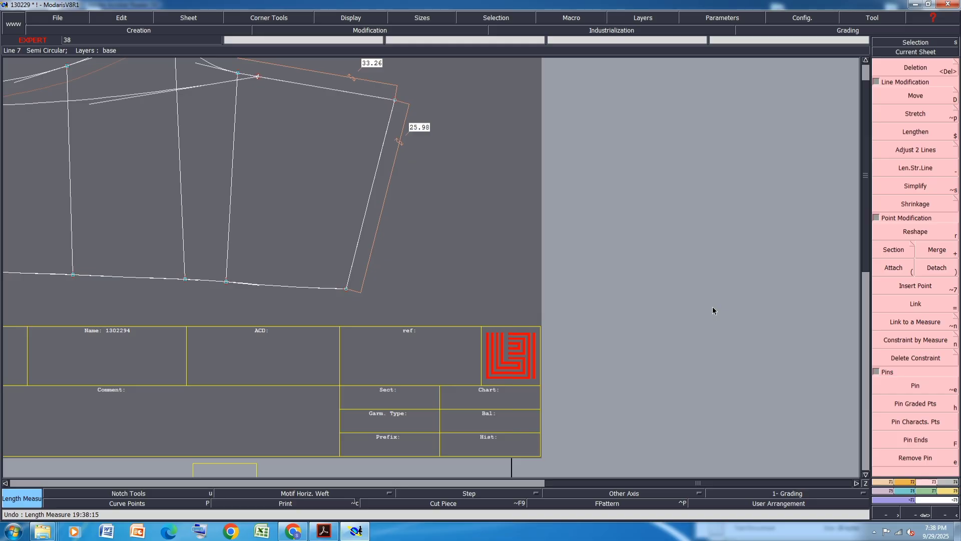
Move the upper corner of the piece's right edge 3.3 cm down
{"action": "key", "text": "d"}
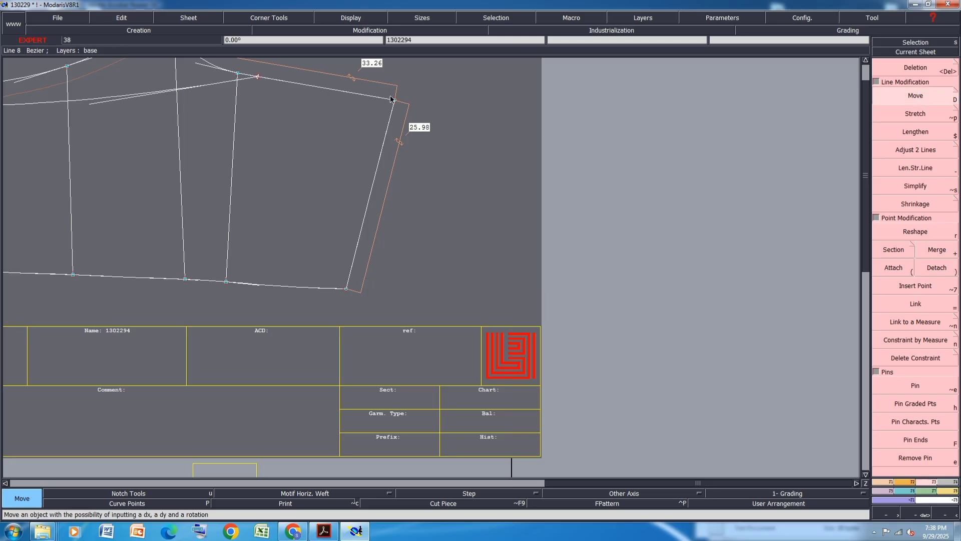
{"action": "left_click", "coordinate": [391, 99]}
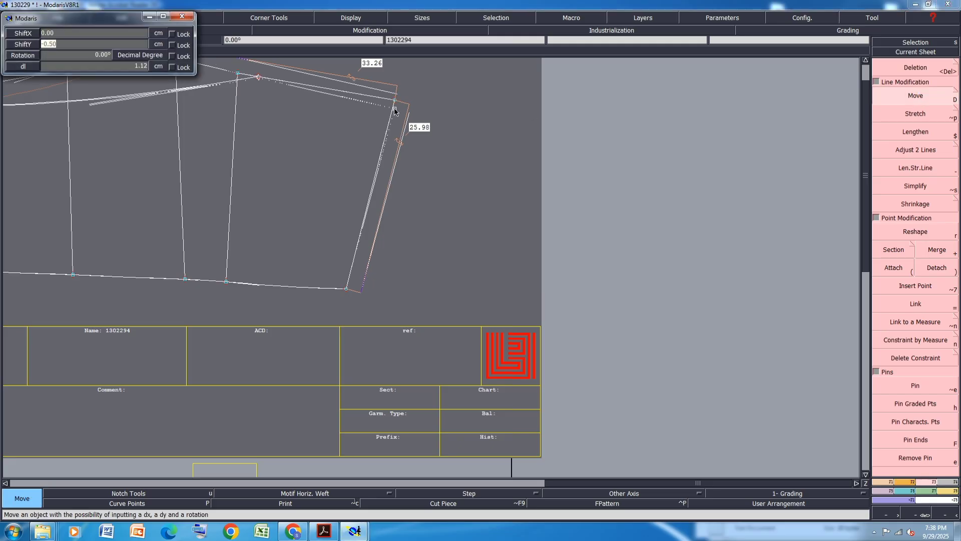
{"action": "key", "text": "BackSpace"}
{"action": "type", "text": "-3.3"}
{"action": "key", "text": "Tab"}
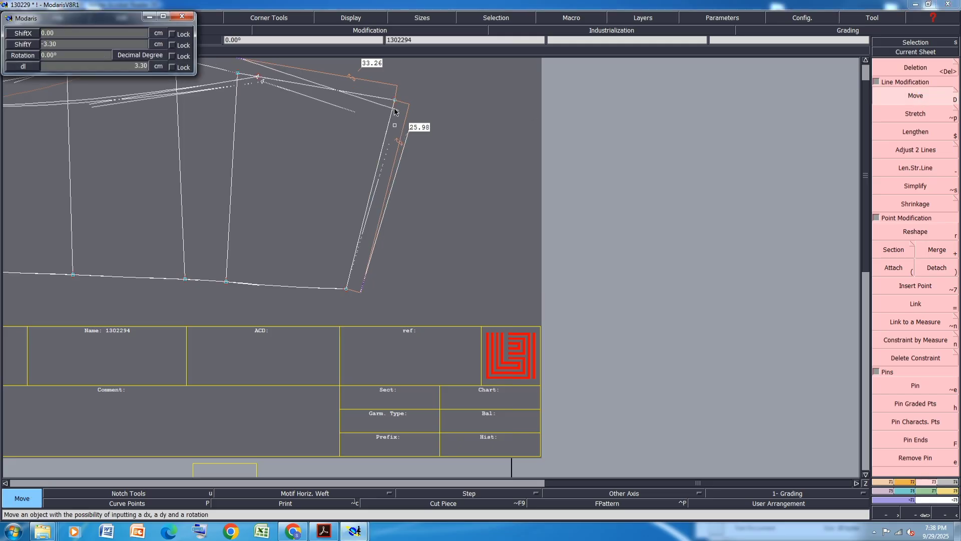
{"action": "key", "text": "Return"}
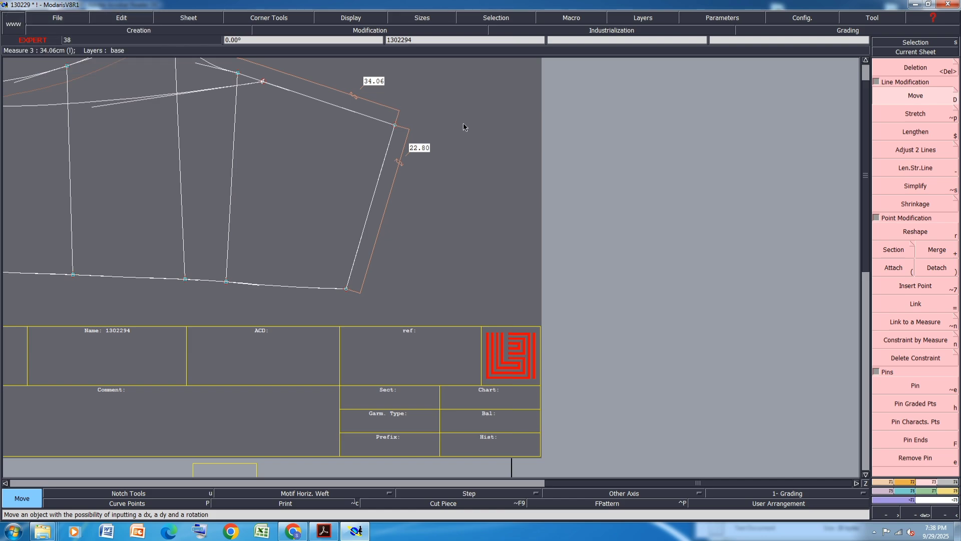
Move the lower corner of the right edge 0.5 cm up
{"action": "left_click", "coordinate": [346, 288]}
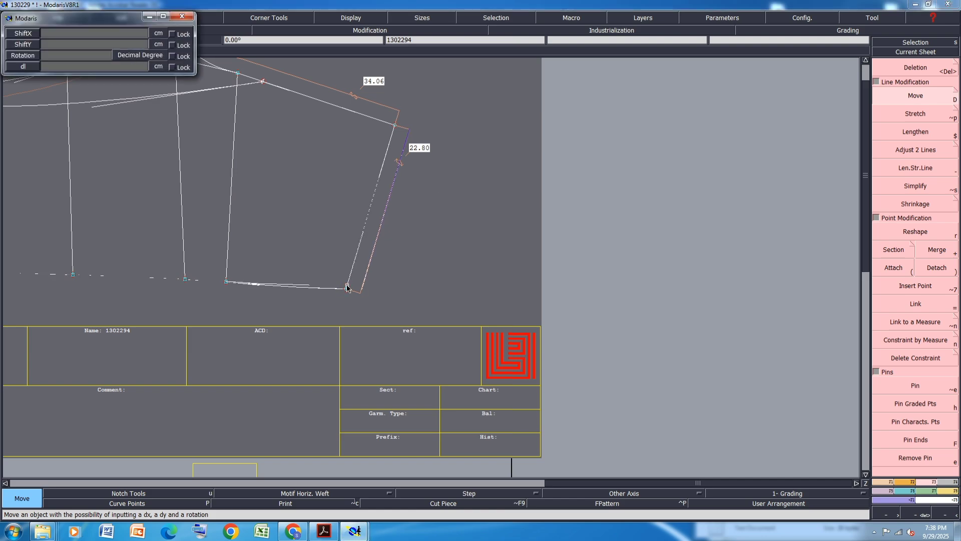
{"action": "key", "text": "Down"}
{"action": "type", "text": "0"}
{"action": "key", "text": "Down"}
{"action": "type", "text": ".5"}
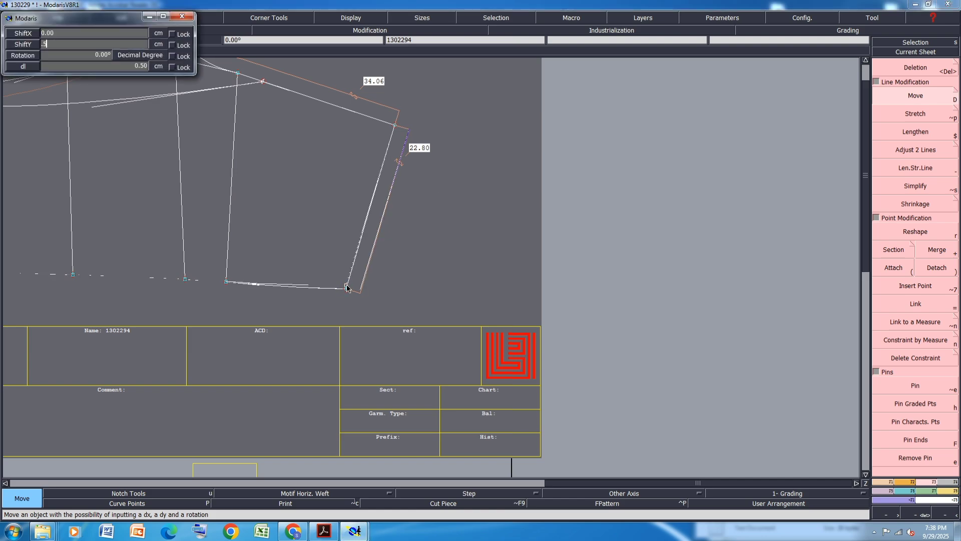
{"action": "key", "text": "Return"}
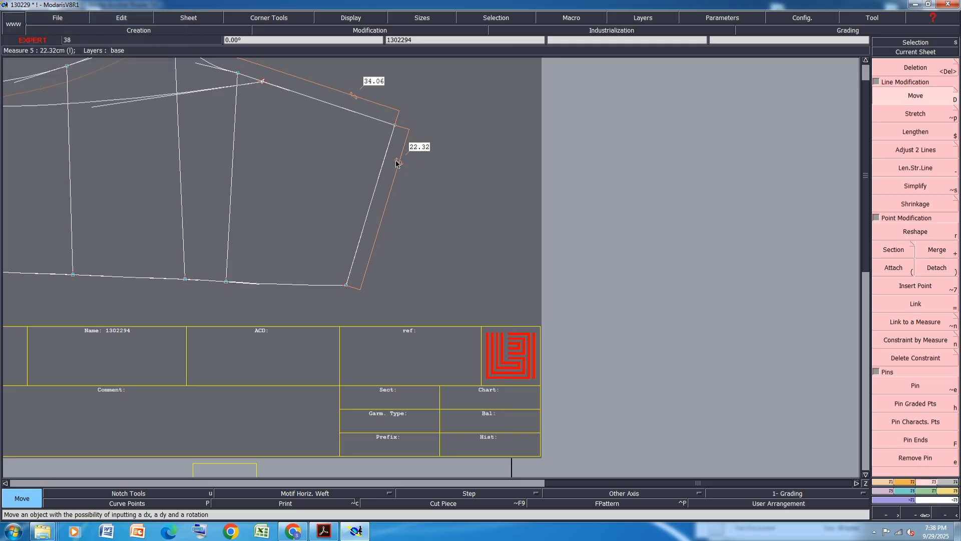
Move the upper corner of the right edge 0.5 cm up
{"action": "left_click", "coordinate": [394, 124]}
{"action": "key", "text": "Down"}
{"action": "type", "text": "0"}
{"action": "key", "text": "Down"}
{"action": "type", "text": ".5"}
{"action": "key", "text": "Return"}
{"action": "scroll", "coordinate": [404, 161], "scroll_direction": "down", "scroll_amount": 5}
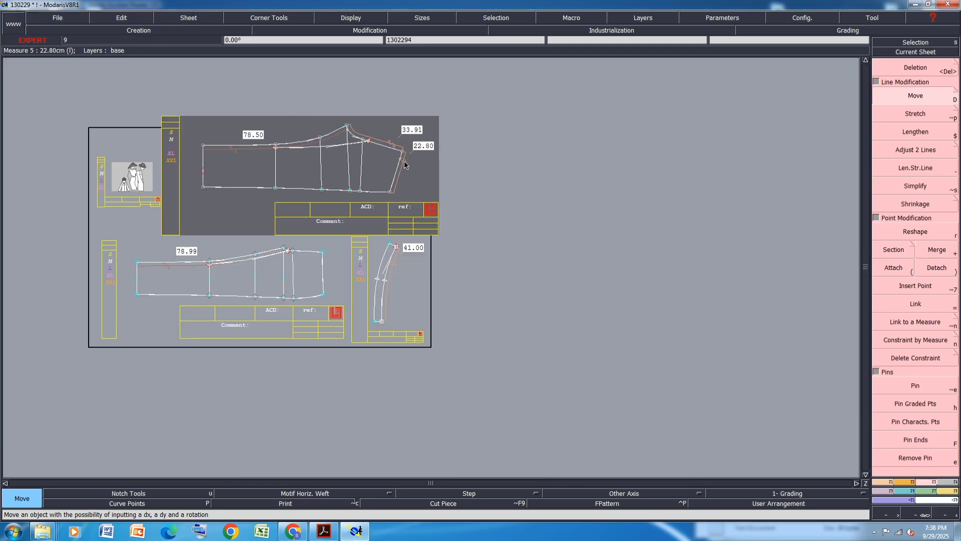
{"action": "scroll", "coordinate": [367, 124], "scroll_direction": "up", "scroll_amount": 3}
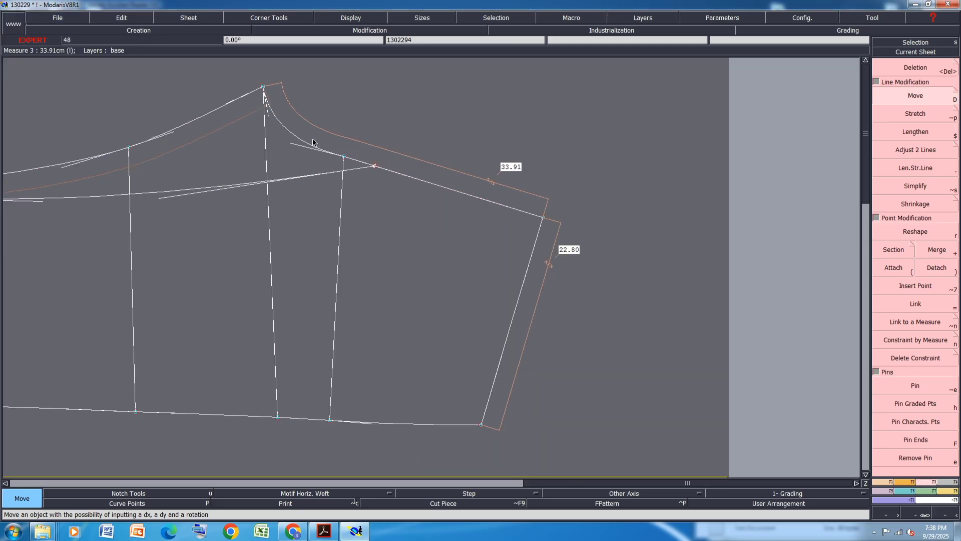
Move the inner point on the piece's upper edge 2 cm to the right
{"action": "left_click", "coordinate": [344, 156]}
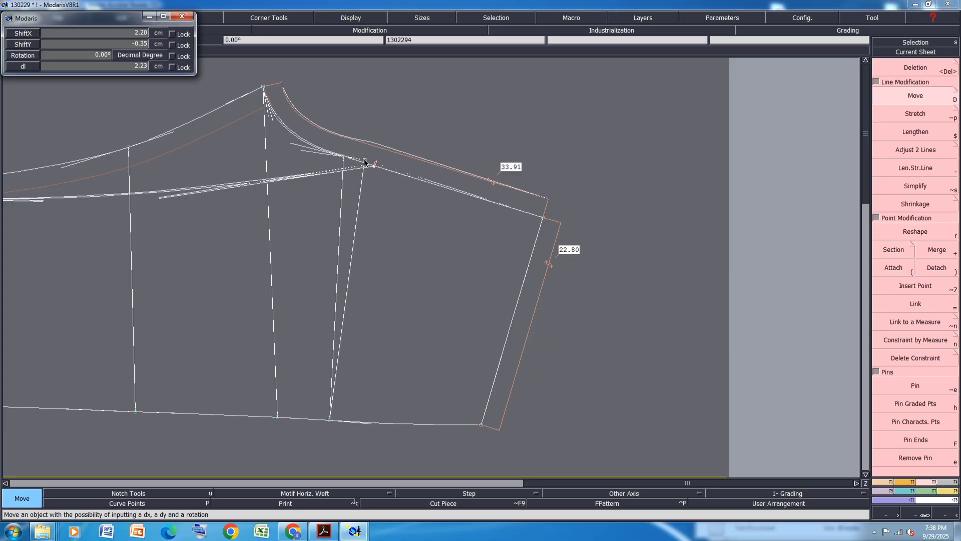
{"action": "key", "text": "Down"}
{"action": "type", "text": "2"}
{"action": "key", "text": "Down"}
{"action": "type", "text": "0"}
{"action": "key", "text": "Return"}
{"action": "key", "text": "Return"}
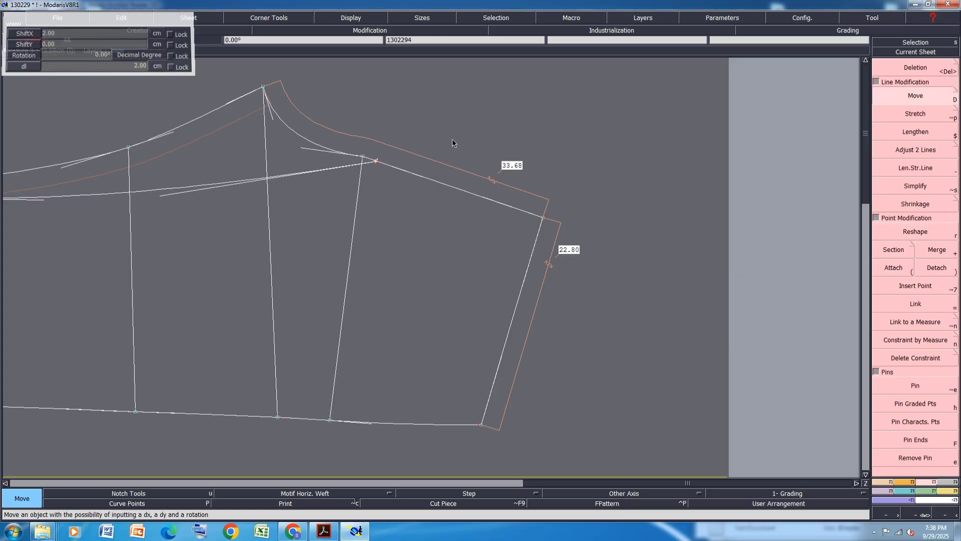
Reshape the curved upper edge of the piece near its peak
{"action": "left_click", "coordinate": [910, 231]}
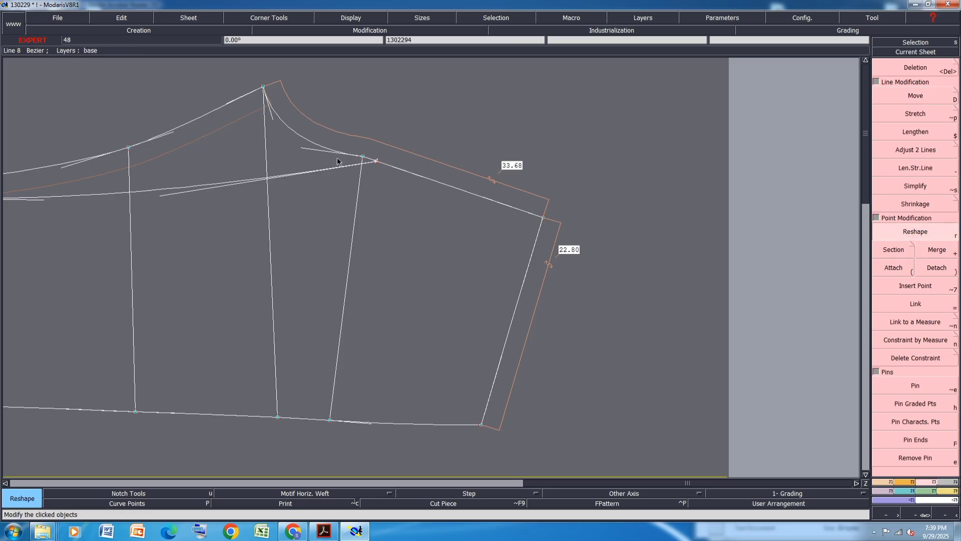
{"action": "left_click", "coordinate": [304, 149]}
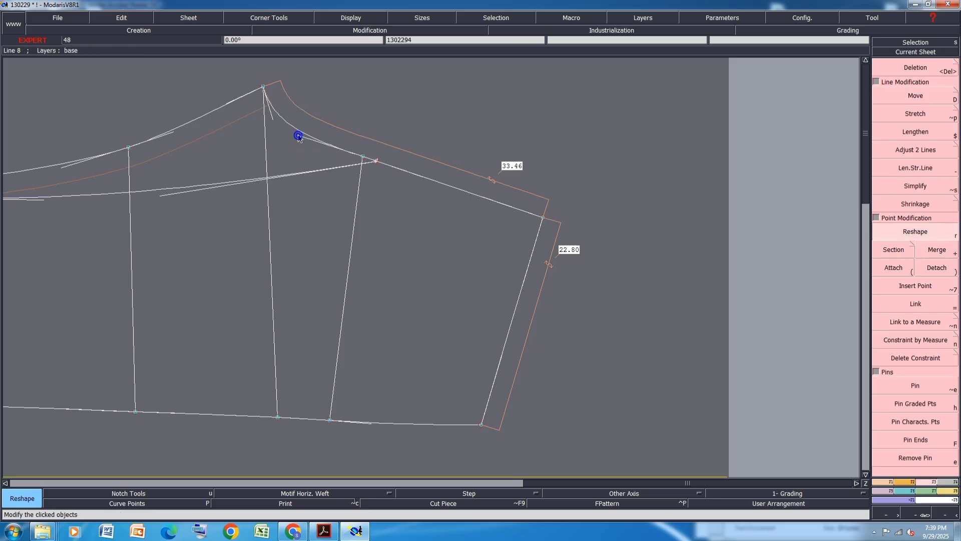
{"action": "scroll", "coordinate": [278, 117], "scroll_direction": "up", "scroll_amount": 1}
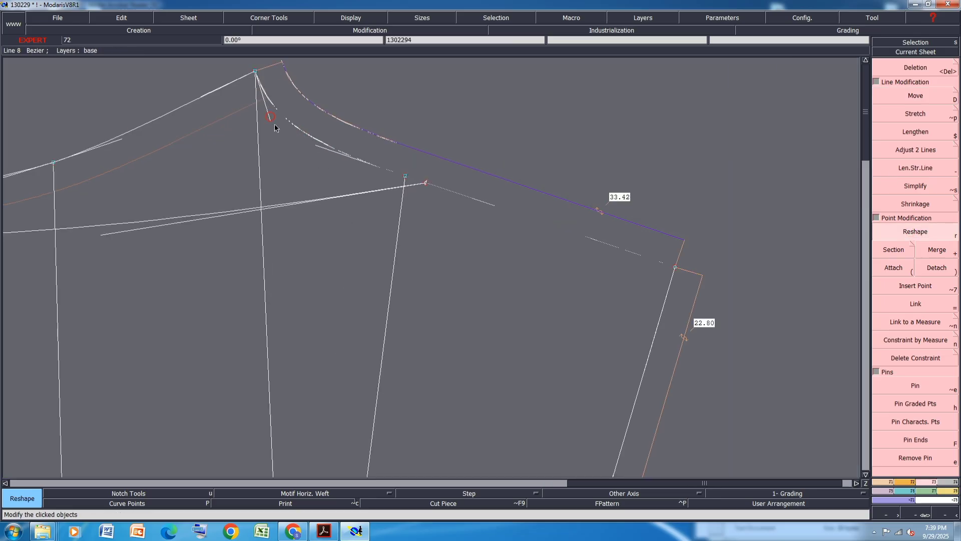
{"action": "left_click", "coordinate": [276, 127]}
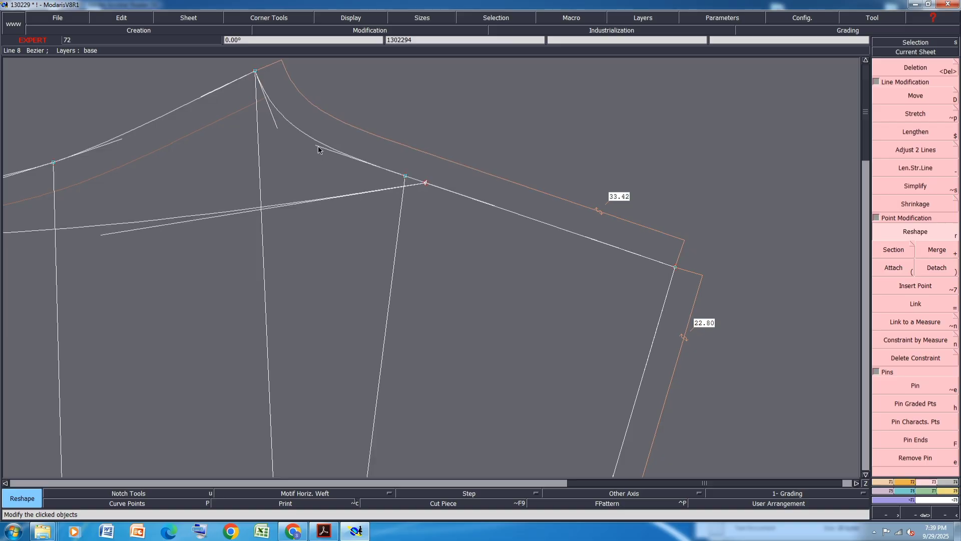
Try to mirror the right edge about a symmetry axis drawn along the upper edge, undoing both actions
{"action": "scroll", "coordinate": [319, 151], "scroll_direction": "down", "scroll_amount": 2}
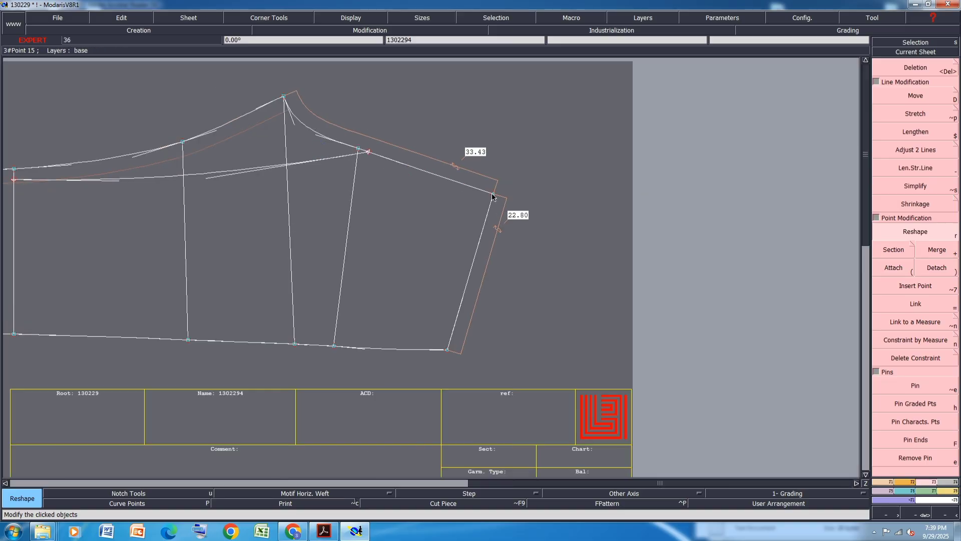
{"action": "key", "text": "a"}
{"action": "left_click", "coordinate": [493, 194]}
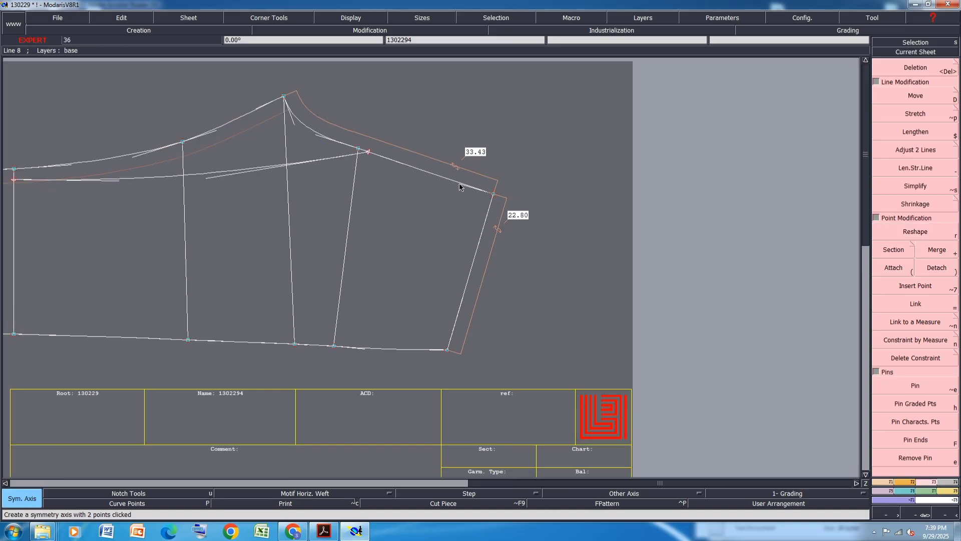
{"action": "left_click", "coordinate": [460, 183]}
{"action": "key", "text": "shift+s"}
{"action": "left_click", "coordinate": [486, 233]}
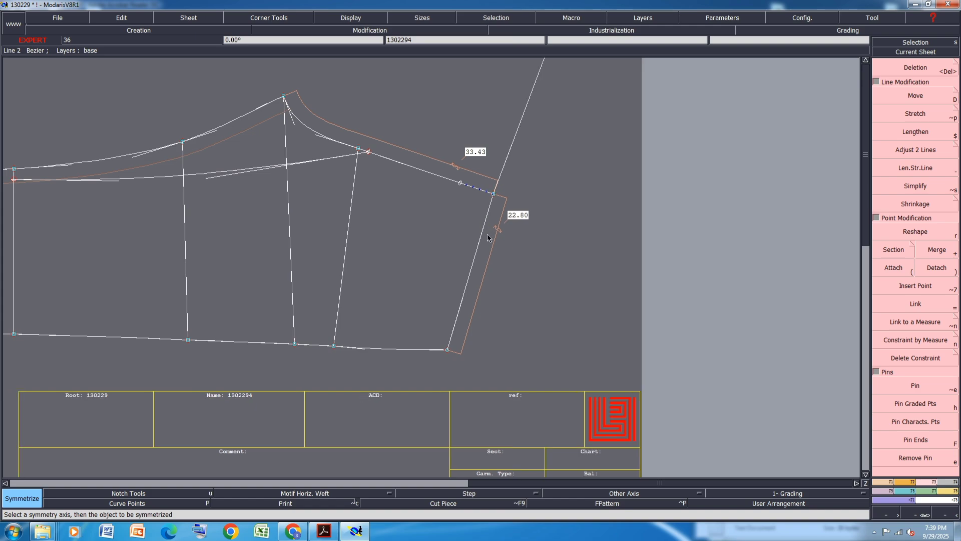
{"action": "key", "text": "ctrl+z"}
{"action": "key", "text": "ctrl+z"}
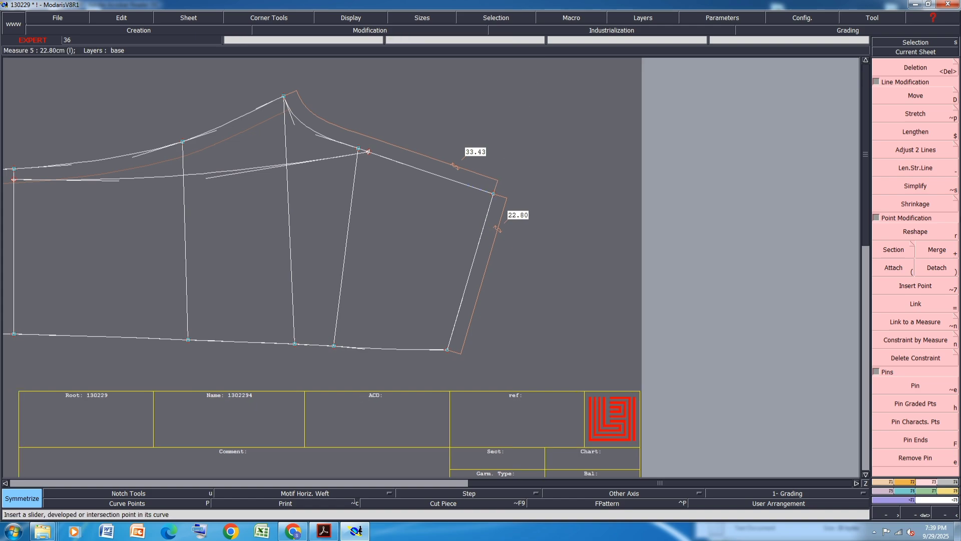
Move the upper corner of the right edge 1 cm to the right
{"action": "left_click", "coordinate": [916, 95]}
{"action": "left_click", "coordinate": [494, 194]}
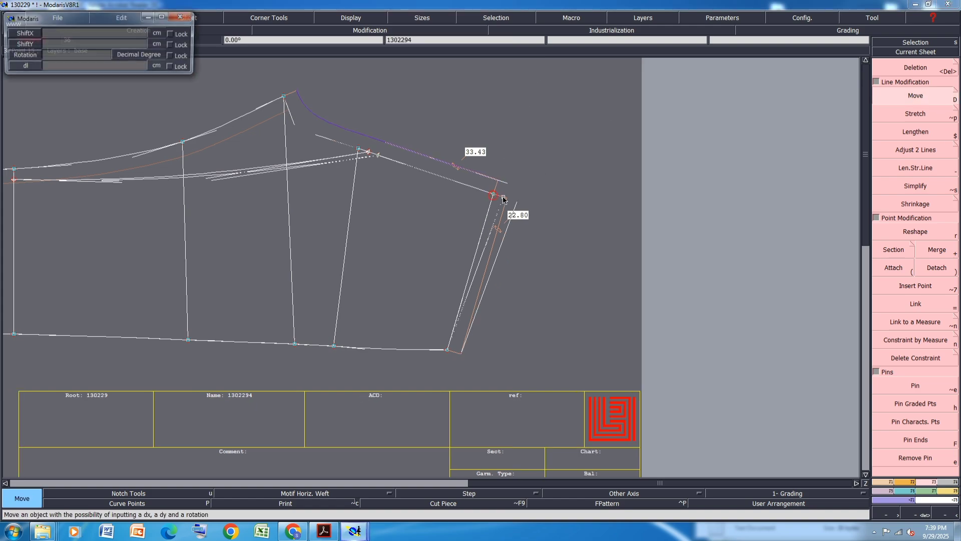
{"action": "key", "text": "Down"}
{"action": "type", "text": "1"}
{"action": "key", "text": "Down"}
{"action": "type", "text": "0"}
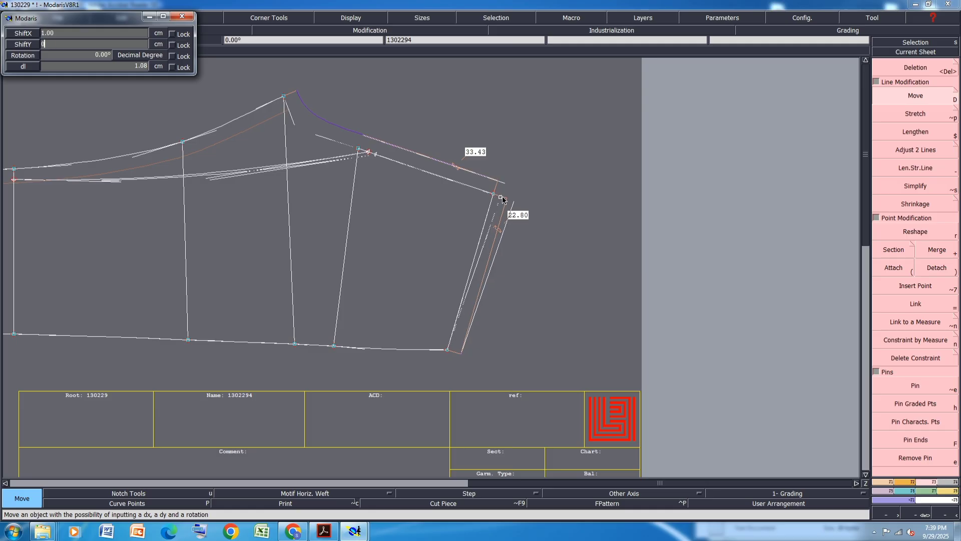
{"action": "key", "text": "Return"}
{"action": "left_click", "coordinate": [505, 197]}
Pivot the lower right corner points of the second pant piece 1.5 cm to the right around the hem point
{"action": "scroll", "coordinate": [435, 142], "scroll_direction": "down", "scroll_amount": 4}
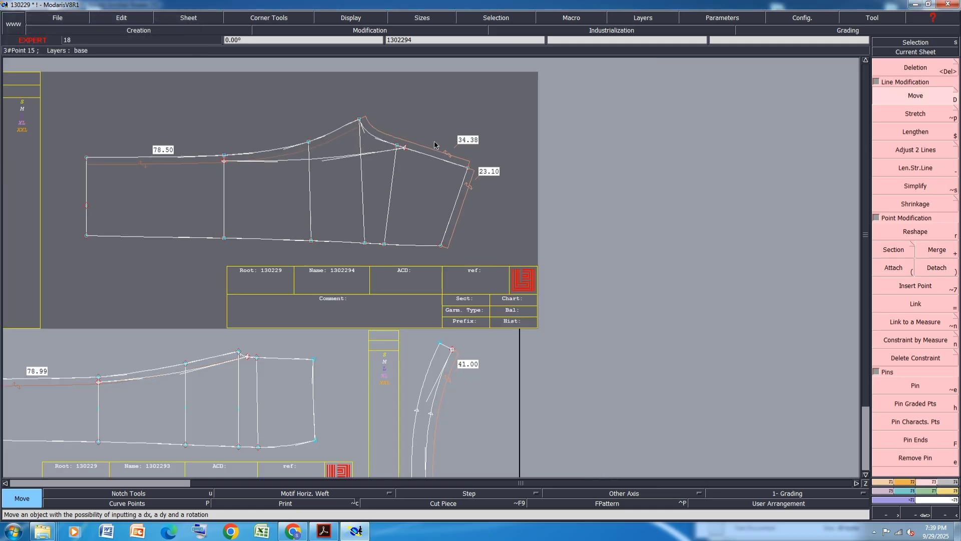
{"action": "scroll", "coordinate": [373, 294], "scroll_direction": "up", "scroll_amount": 3}
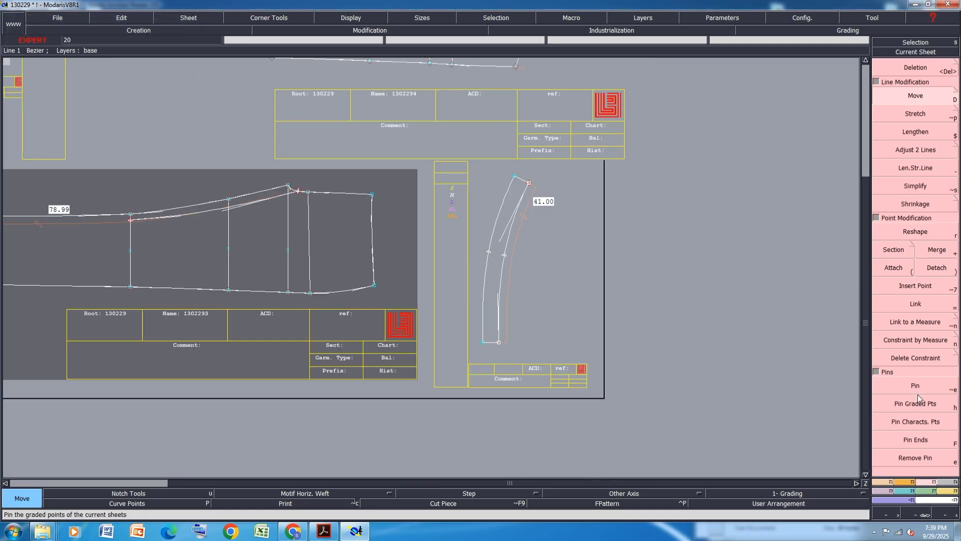
{"action": "left_click", "coordinate": [917, 421]}
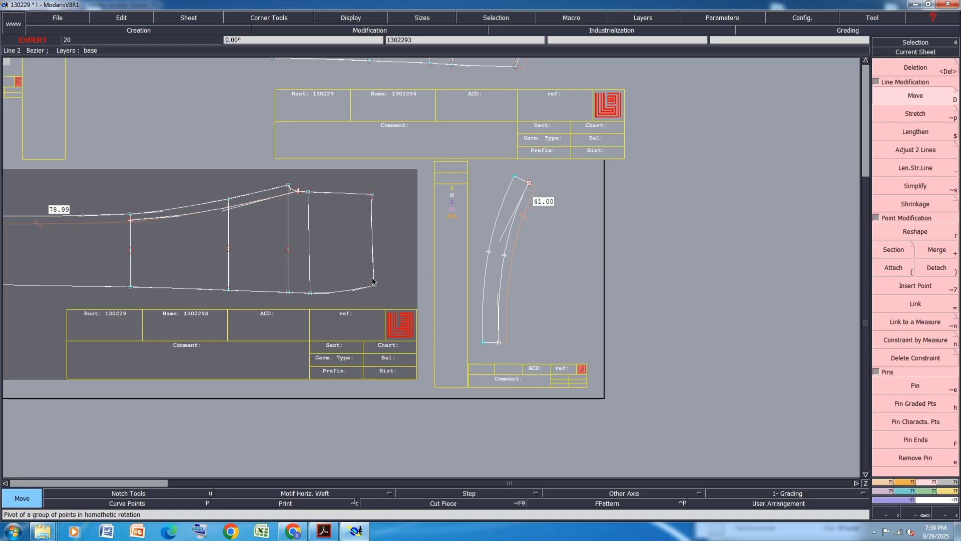
{"action": "left_click_drag", "start_coordinate": [392, 244], "coordinate": [303, 314]}
{"action": "left_click", "coordinate": [311, 295]}
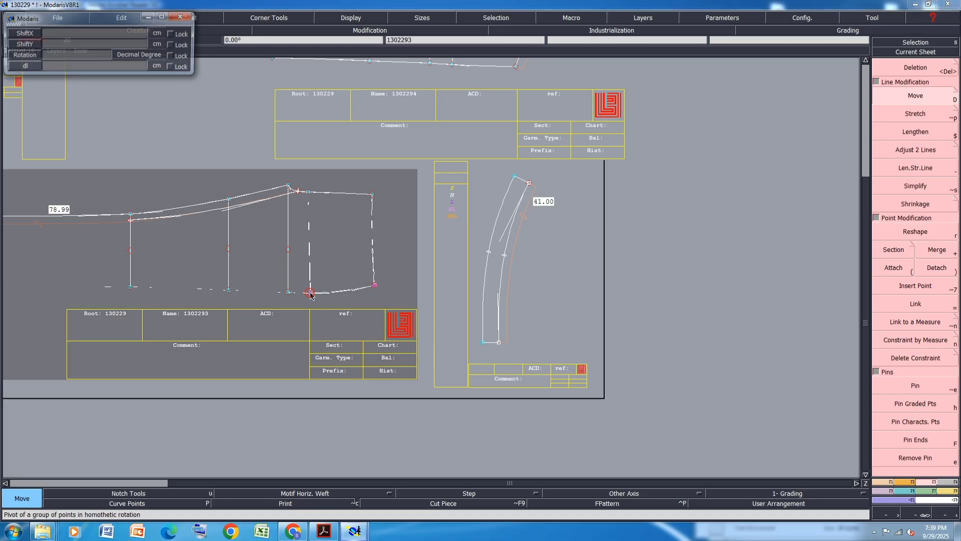
{"action": "type", "text": "1.5"}
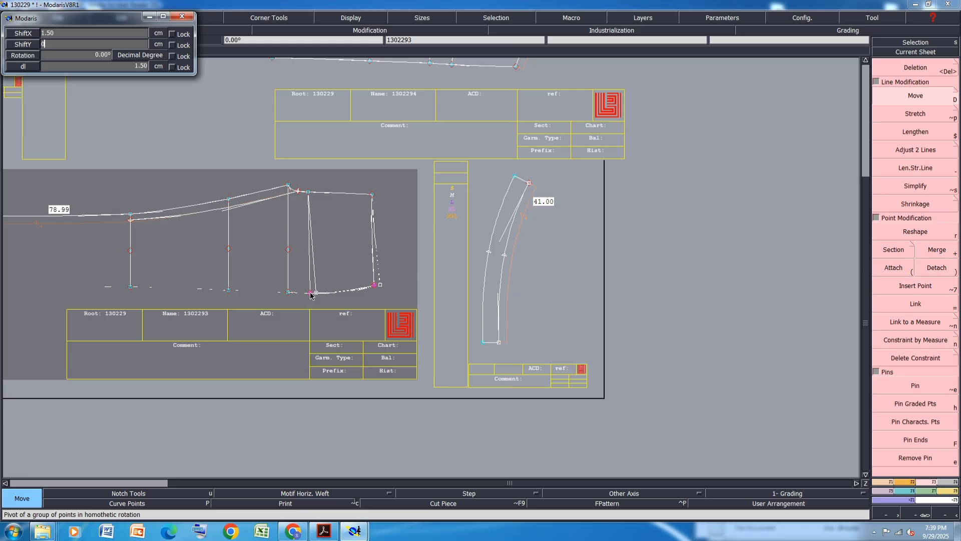
{"action": "key", "text": "Return"}
Reshape the right edge curve of the second pant piece near its lower corner
{"action": "scroll", "coordinate": [361, 246], "scroll_direction": "up", "scroll_amount": 2}
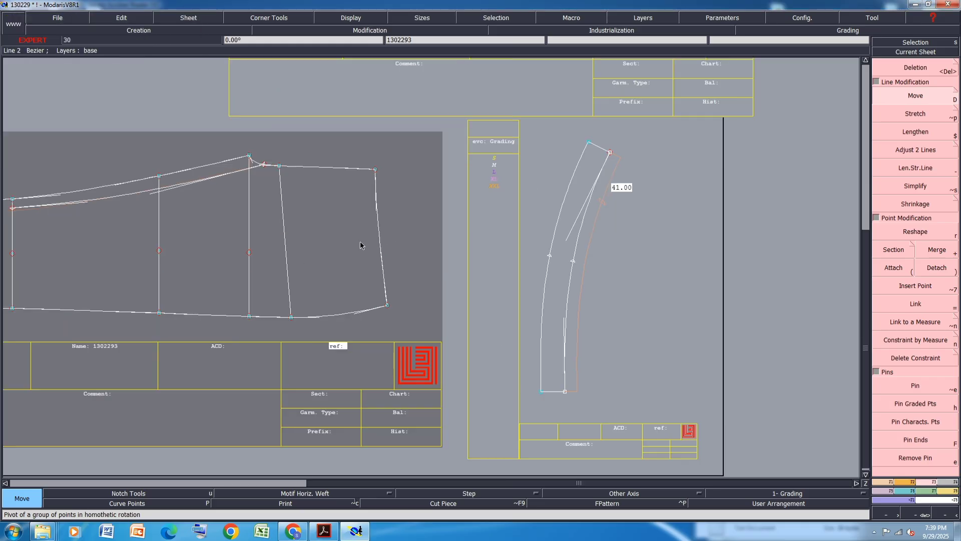
{"action": "scroll", "coordinate": [367, 217], "scroll_direction": "up", "scroll_amount": 2}
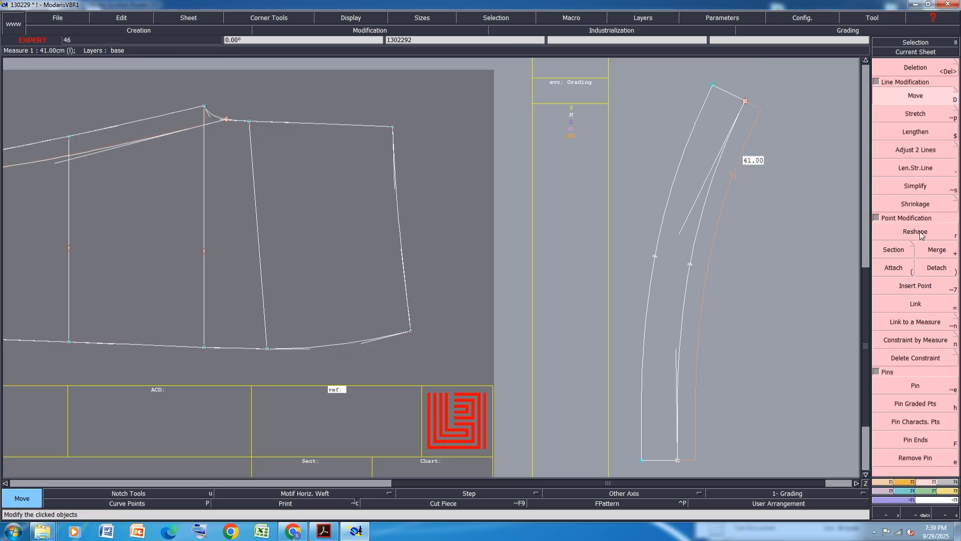
{"action": "key", "text": "r"}
{"action": "left_click", "coordinate": [395, 189]}
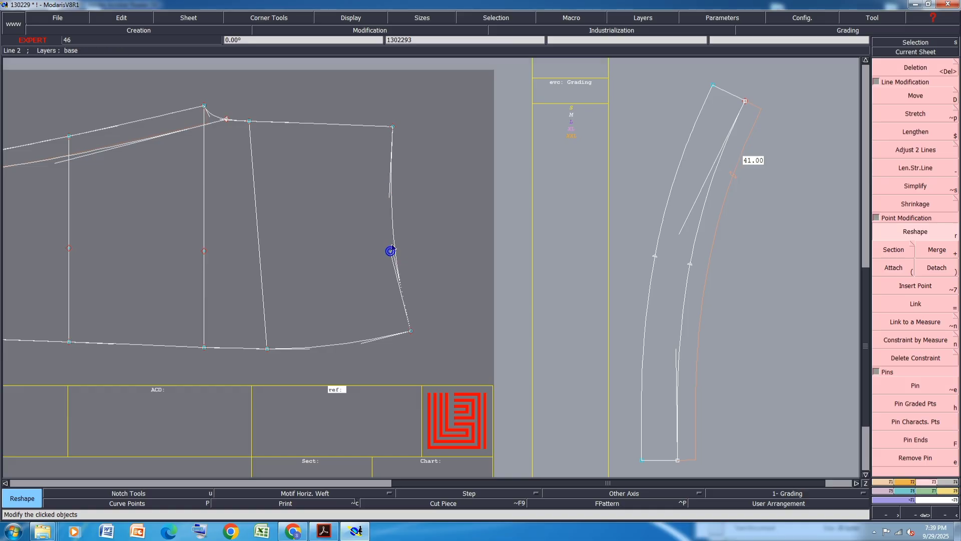
{"action": "scroll", "coordinate": [370, 350], "scroll_direction": "up", "scroll_amount": 1}
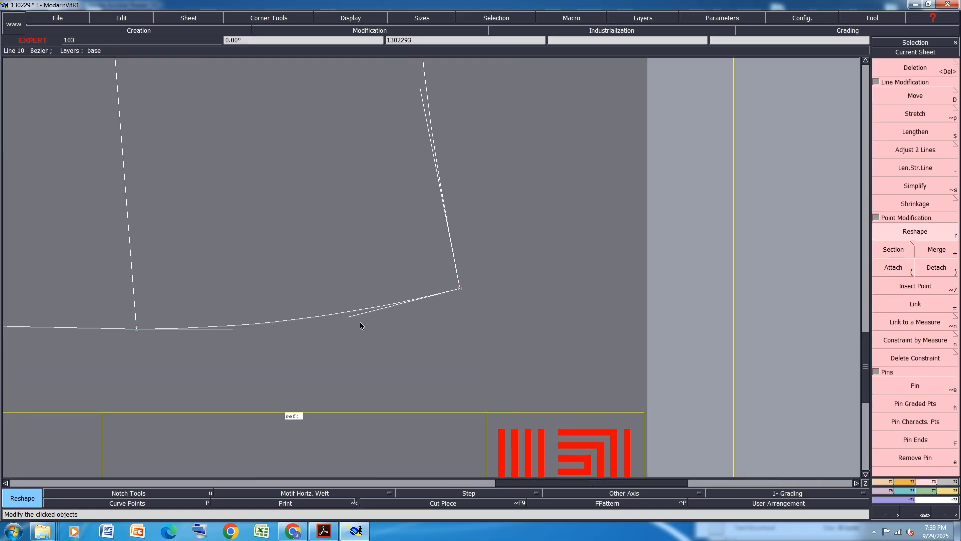
{"action": "left_click", "coordinate": [409, 310]}
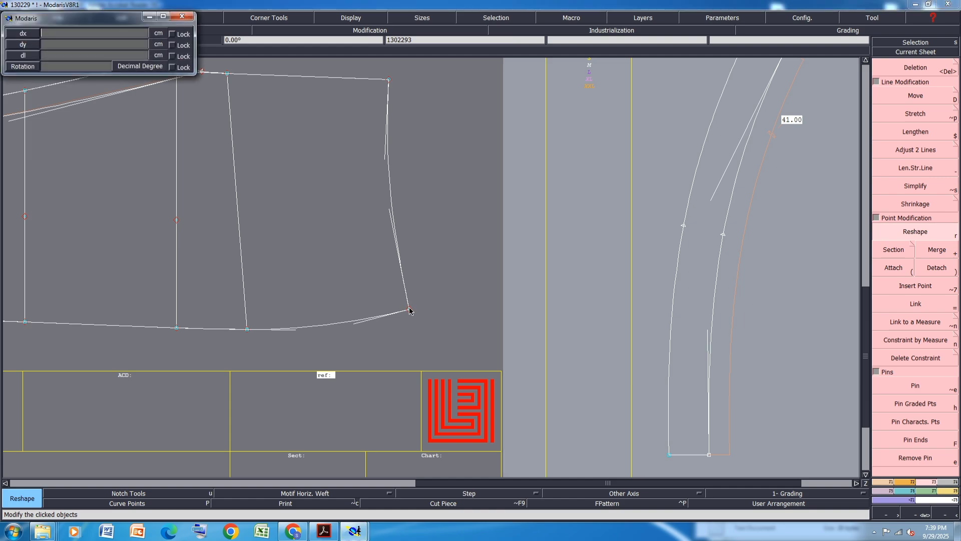
{"action": "key", "text": "Return"}
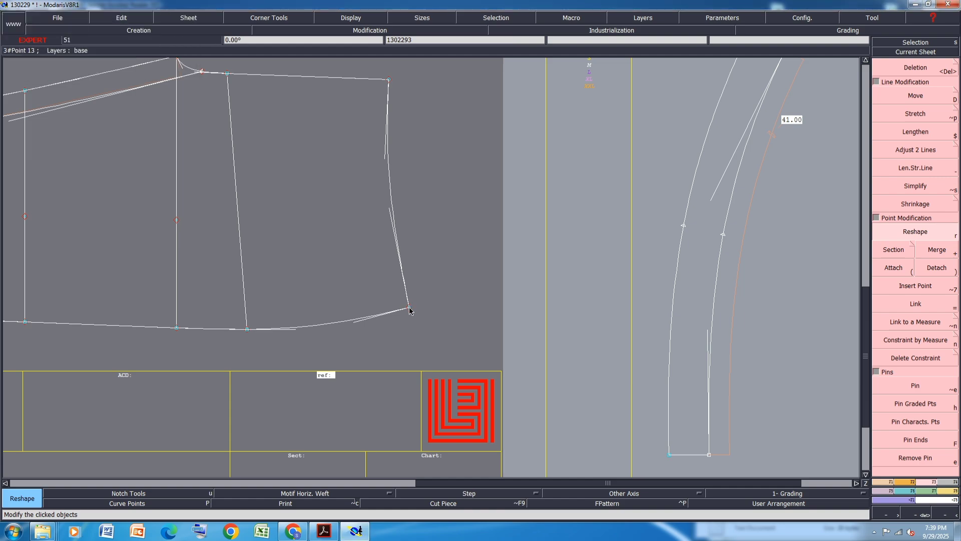
Reshape the hem curve of the second pant piece between its middle and right corner
{"action": "left_click", "coordinate": [391, 219]}
{"action": "scroll", "coordinate": [350, 321], "scroll_direction": "up", "scroll_amount": 3}
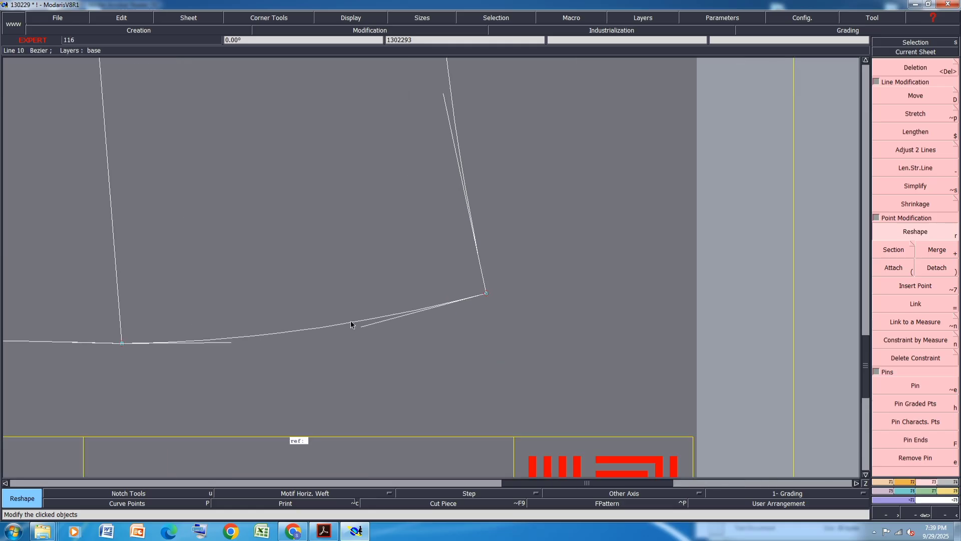
{"action": "left_click", "coordinate": [362, 329]}
{"action": "scroll", "coordinate": [362, 329], "scroll_direction": "down", "scroll_amount": 2}
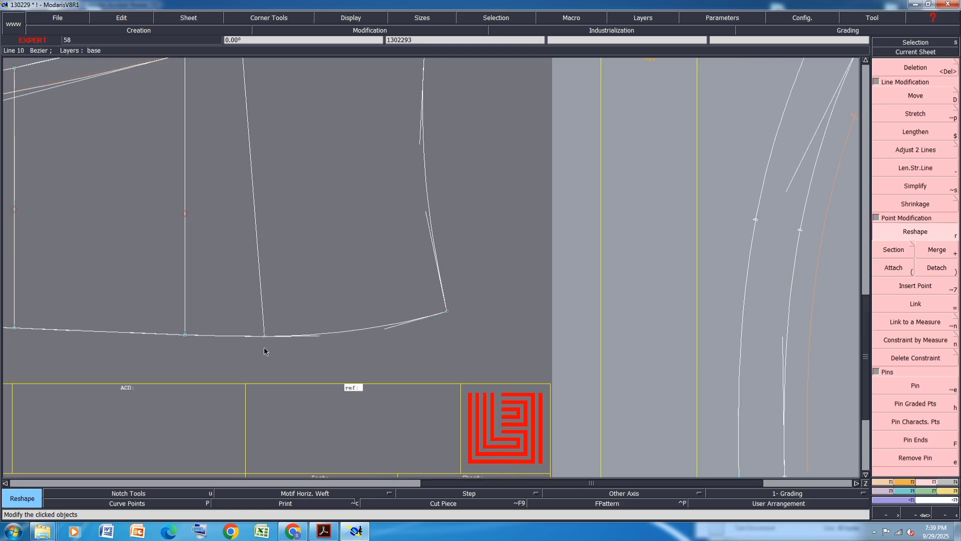
{"action": "scroll", "coordinate": [222, 342], "scroll_direction": "up", "scroll_amount": 2}
{"action": "left_click", "coordinate": [261, 325]}
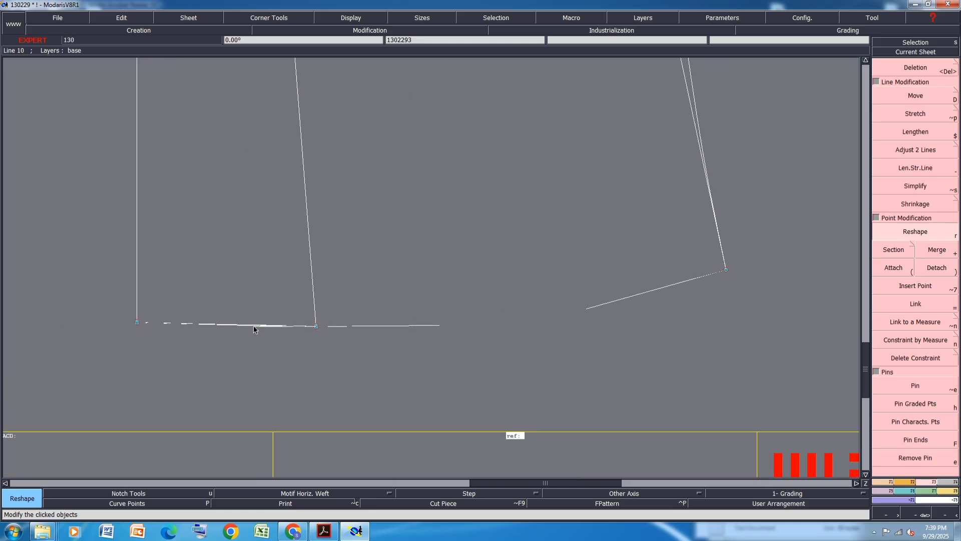
{"action": "left_click", "coordinate": [254, 326]}
{"action": "left_click", "coordinate": [186, 324]}
{"action": "left_click", "coordinate": [205, 327]}
{"action": "scroll", "coordinate": [205, 327], "scroll_direction": "down", "scroll_amount": 1}
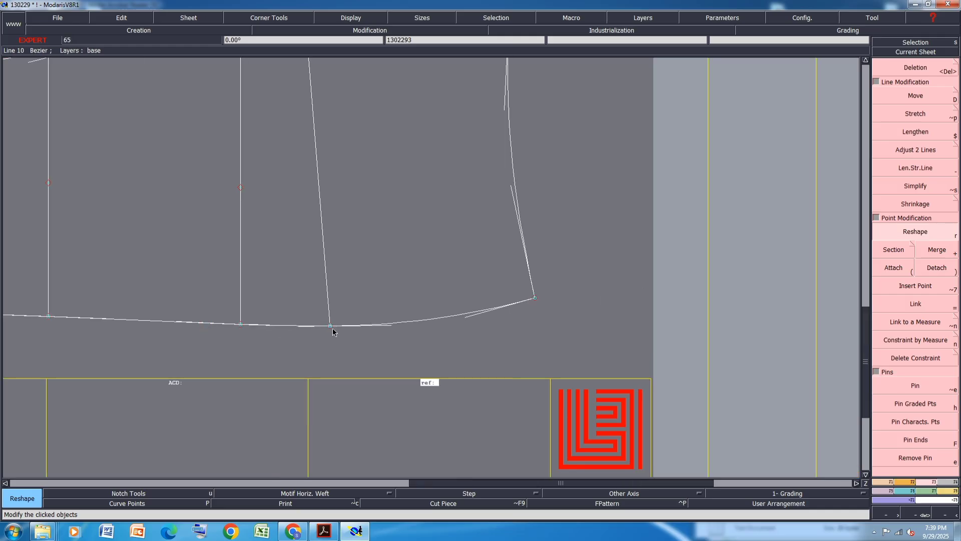
{"action": "left_click", "coordinate": [177, 320]}
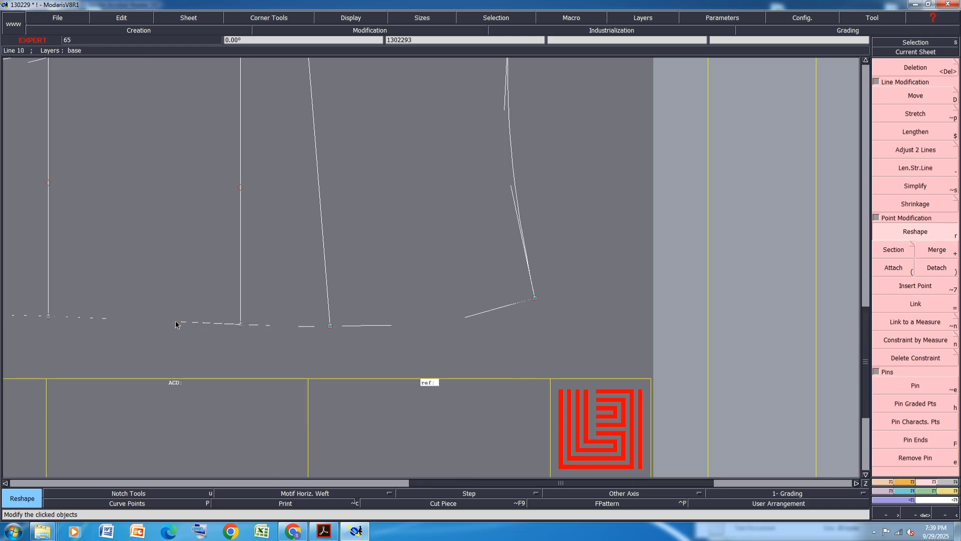
{"action": "left_click", "coordinate": [175, 320]}
{"action": "scroll", "coordinate": [200, 337], "scroll_direction": "down", "scroll_amount": 2}
{"action": "scroll", "coordinate": [350, 224], "scroll_direction": "up", "scroll_amount": 1}
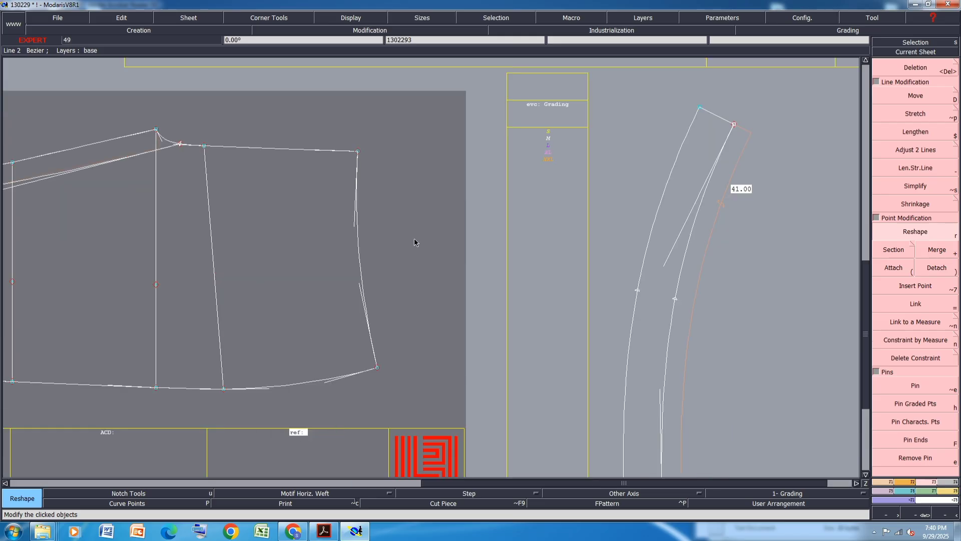
Save the model and continue past the anomalies dialog
{"action": "key", "text": "ctrl+s"}
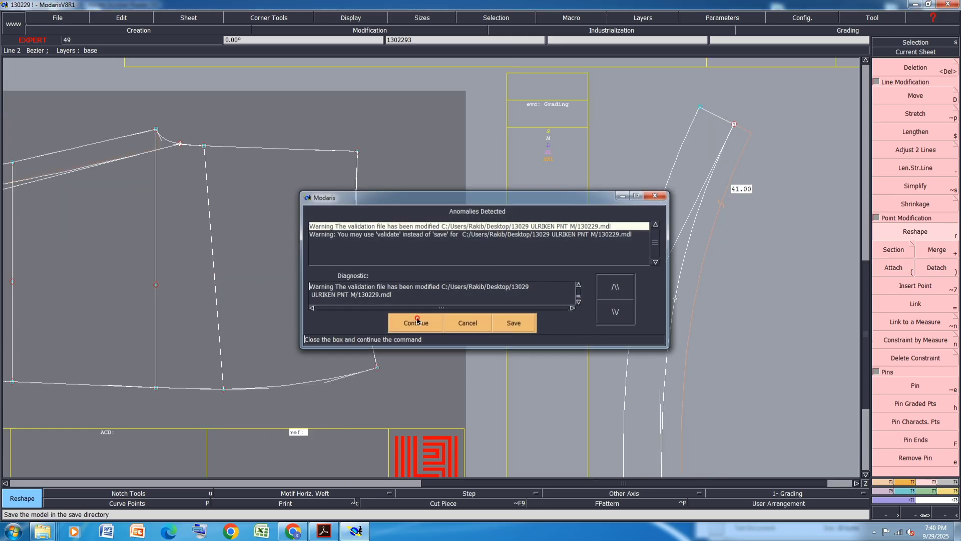
{"action": "left_click", "coordinate": [418, 321]}
Measure the lengths of the second pant piece's right edge and the narrow curved piece's upper inner edge
{"action": "key", "text": "l"}
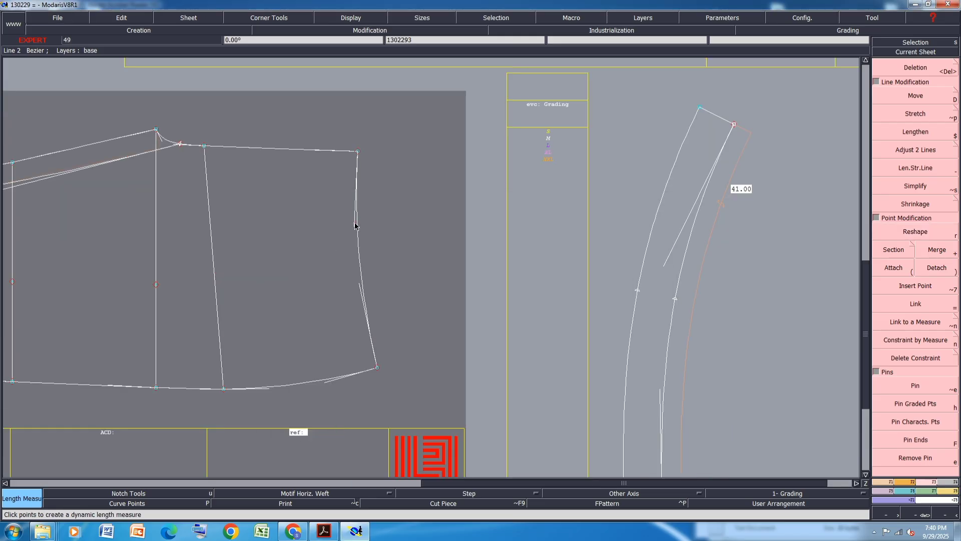
{"action": "left_click", "coordinate": [355, 226]}
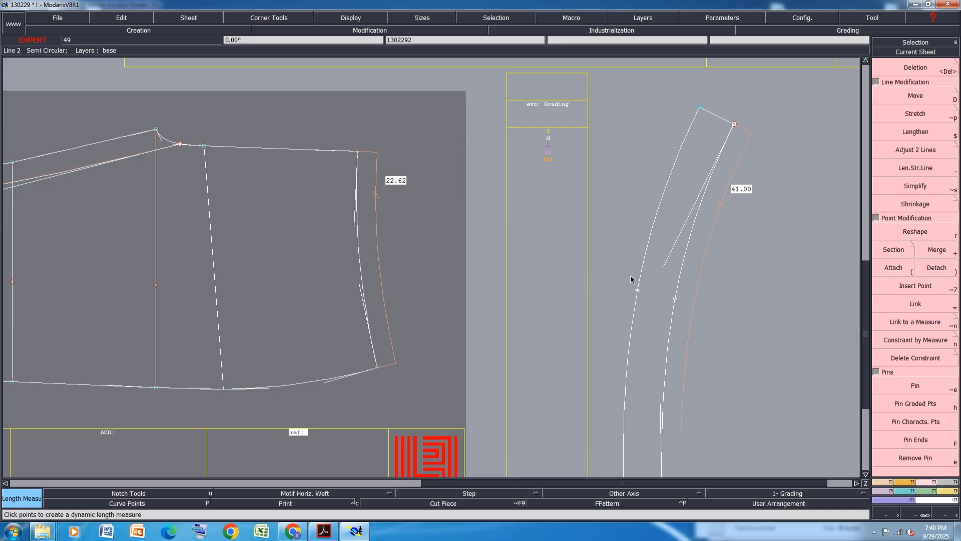
{"action": "left_click", "coordinate": [699, 107]}
{"action": "left_click", "coordinate": [639, 291]}
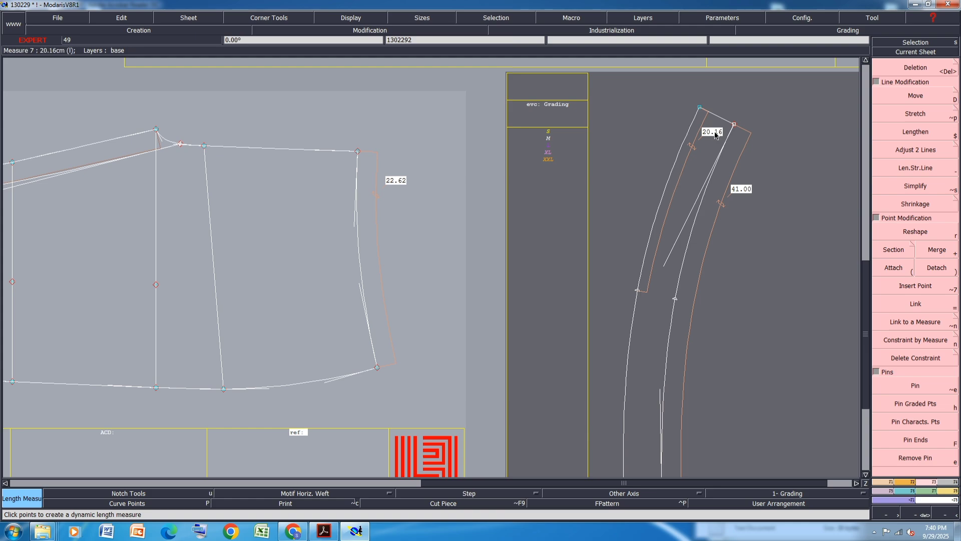
Move the lower corner point of the second pant piece's right edge 1 cm upward
{"action": "key", "text": "d"}
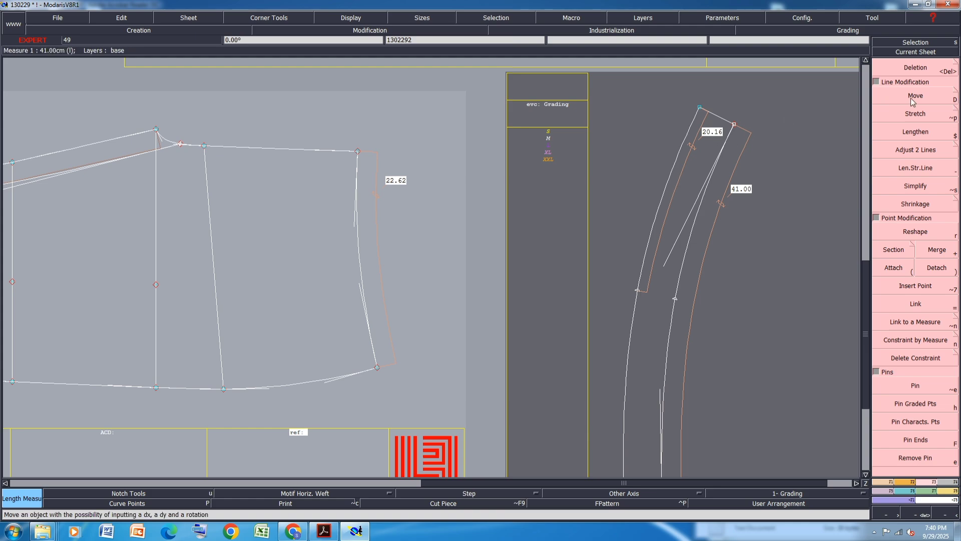
{"action": "left_click", "coordinate": [377, 367]}
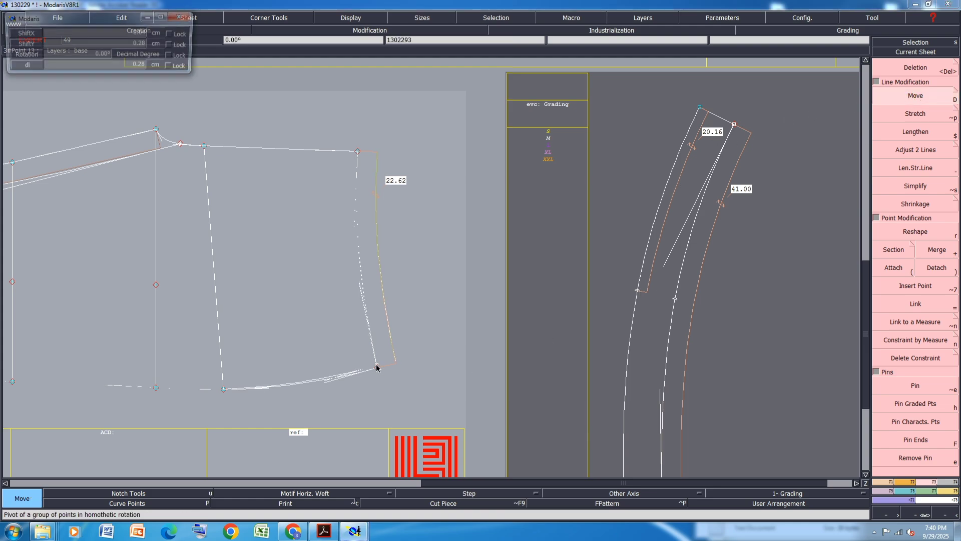
{"action": "key", "text": "Down"}
{"action": "type", "text": "0"}
{"action": "key", "text": "Down"}
{"action": "type", "text": "1"}
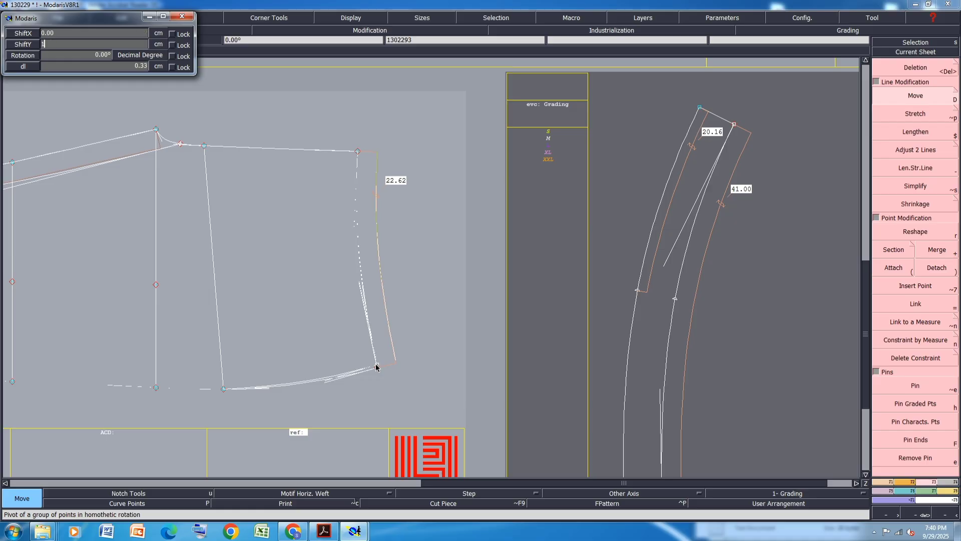
{"action": "key", "text": "Return"}
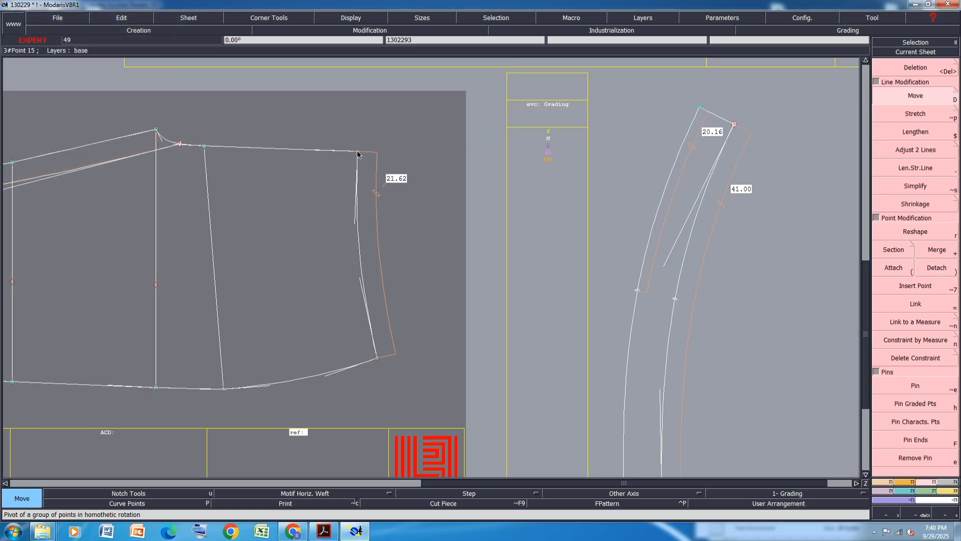
Move the upper corner point of the right edge 1 cm downward
{"action": "left_click", "coordinate": [357, 151]}
{"action": "key", "text": "Down"}
{"action": "key", "text": "Down"}
{"action": "type", "text": "-1"}
{"action": "key", "text": "Return"}
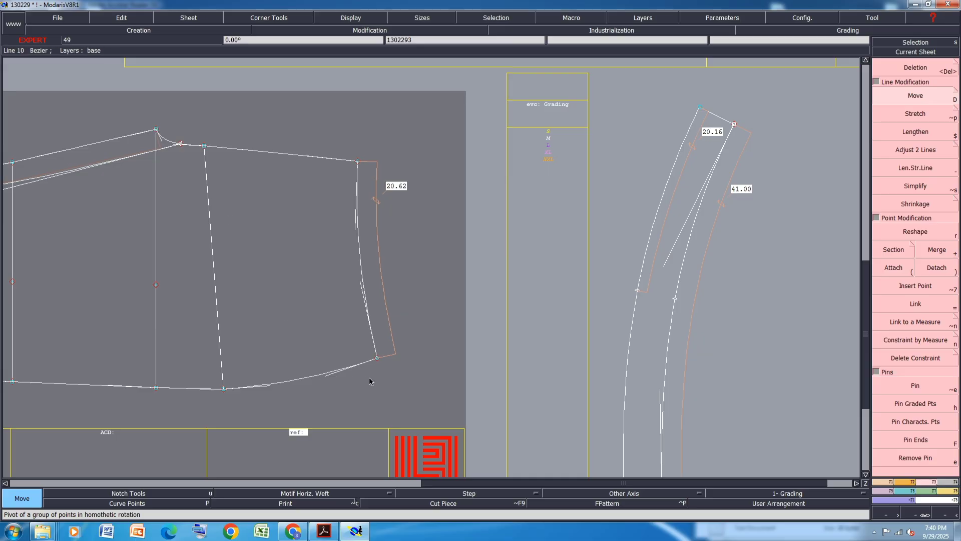
Measure the length of the inner vertical line and compare it with the size chart in the PDF
{"action": "key", "text": "l"}
{"action": "left_click", "coordinate": [204, 147]}
{"action": "left_click", "coordinate": [282, 402]}
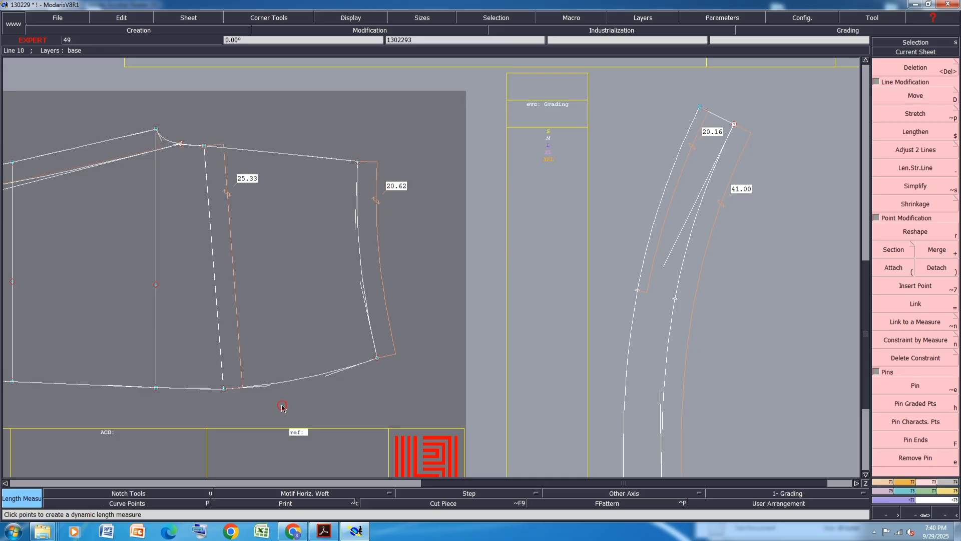
{"action": "left_click", "coordinate": [324, 531]}
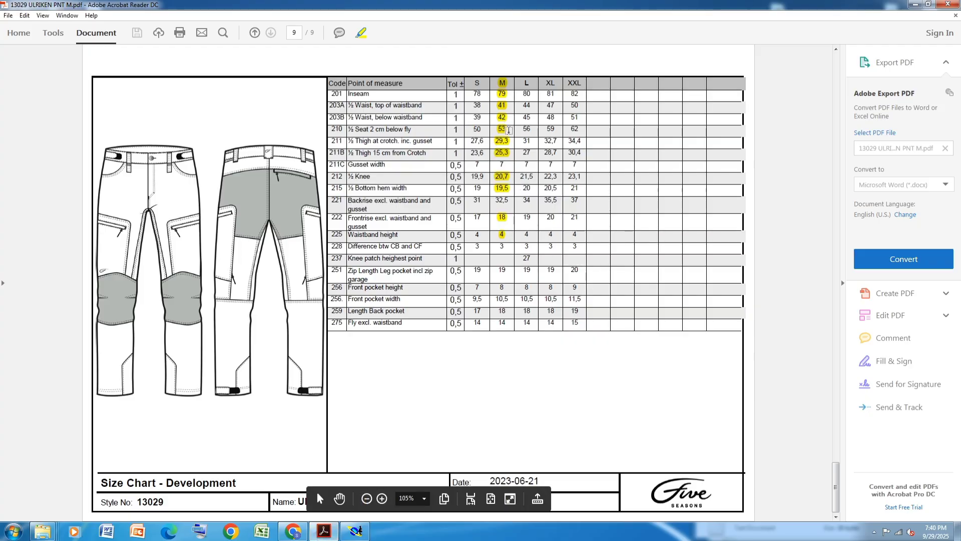
{"action": "left_click", "coordinate": [355, 532]}
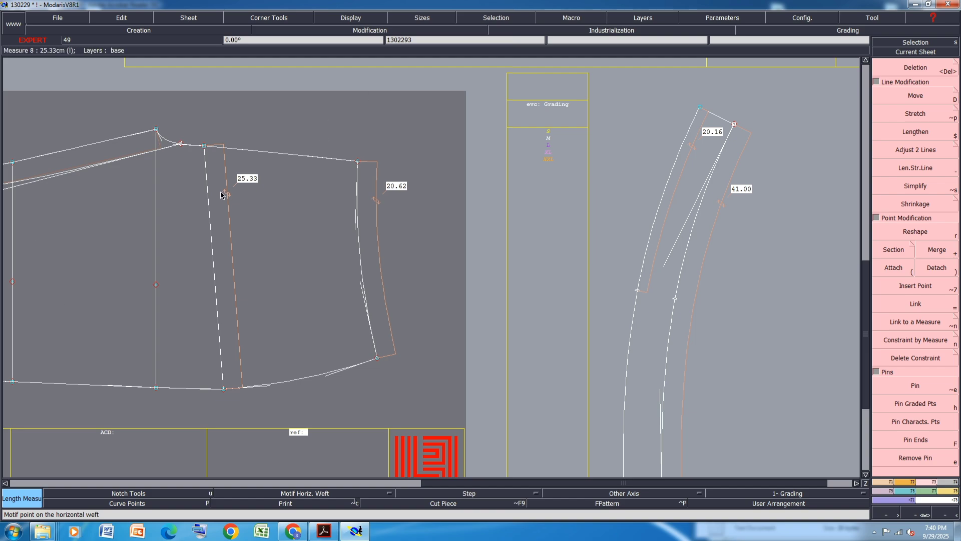
Try moving the top point of the inner vertical line 0.15 cm down, then undo the move
{"action": "left_click", "coordinate": [912, 96]}
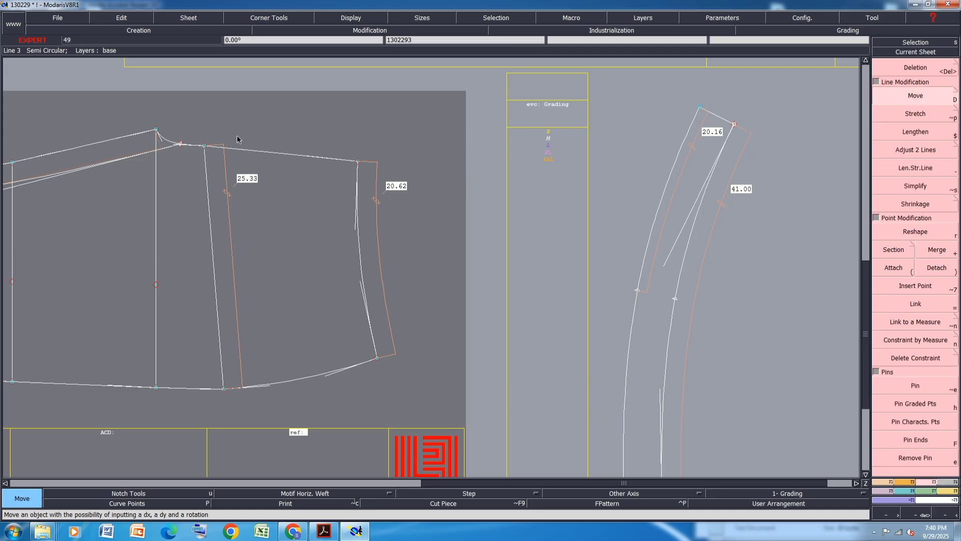
{"action": "left_click", "coordinate": [204, 147]}
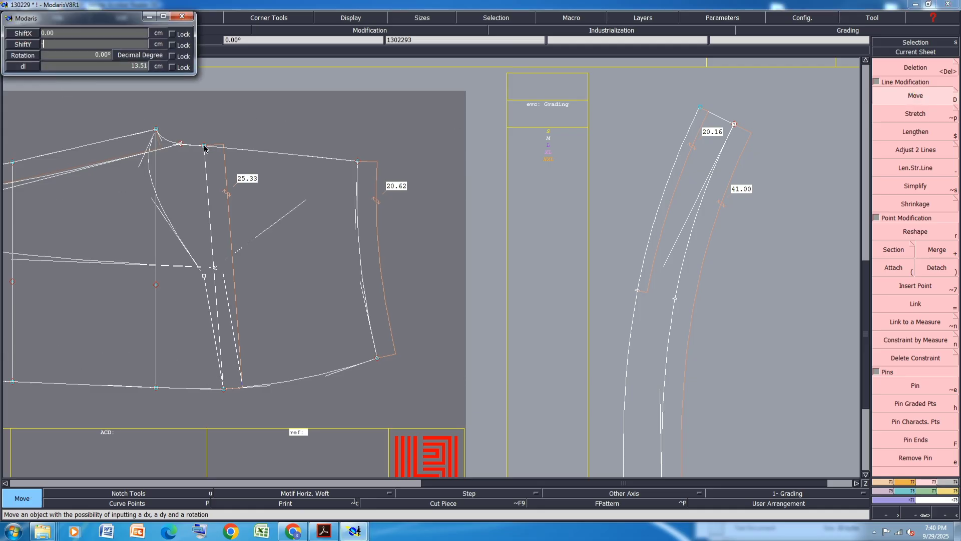
{"action": "type", "text": "-.15"}
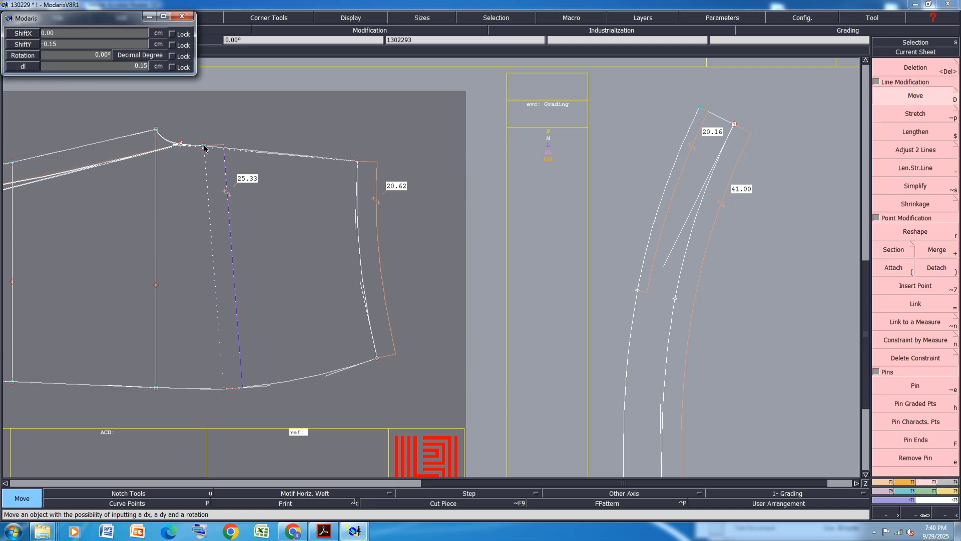
{"action": "key", "text": "Return"}
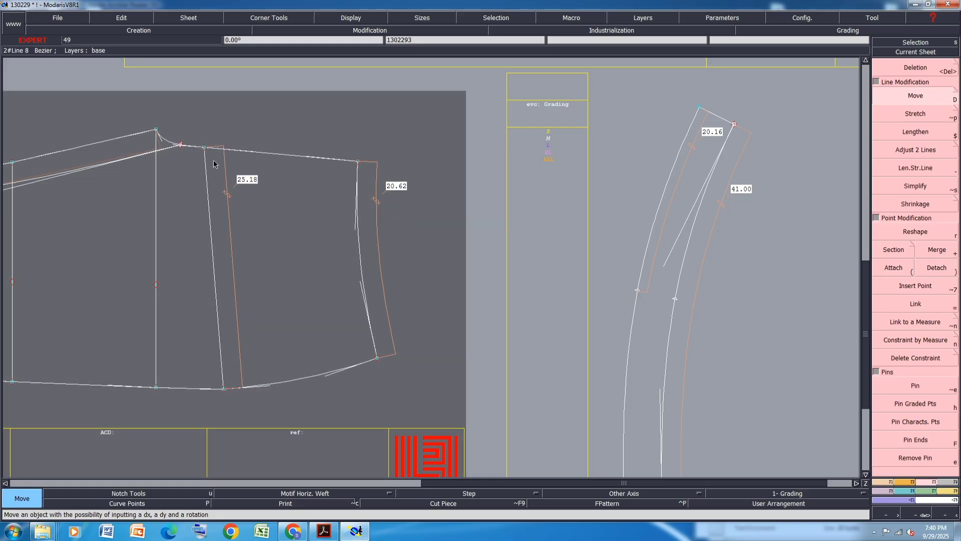
{"action": "key", "text": "ctrl+z"}
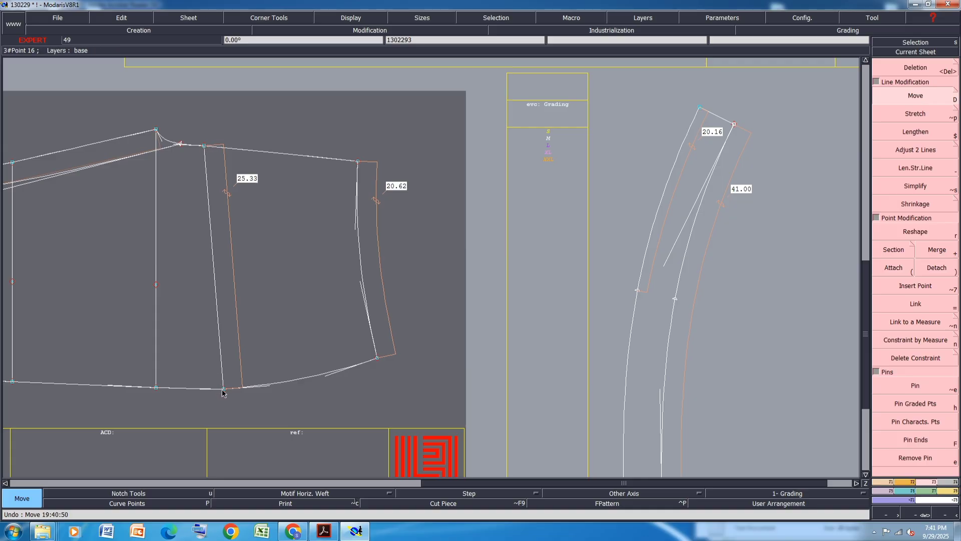
Move the top point of the inner vertical line 0.1 cm down
{"action": "left_click_drag", "start_coordinate": [224, 393], "coordinate": [207, 149]}
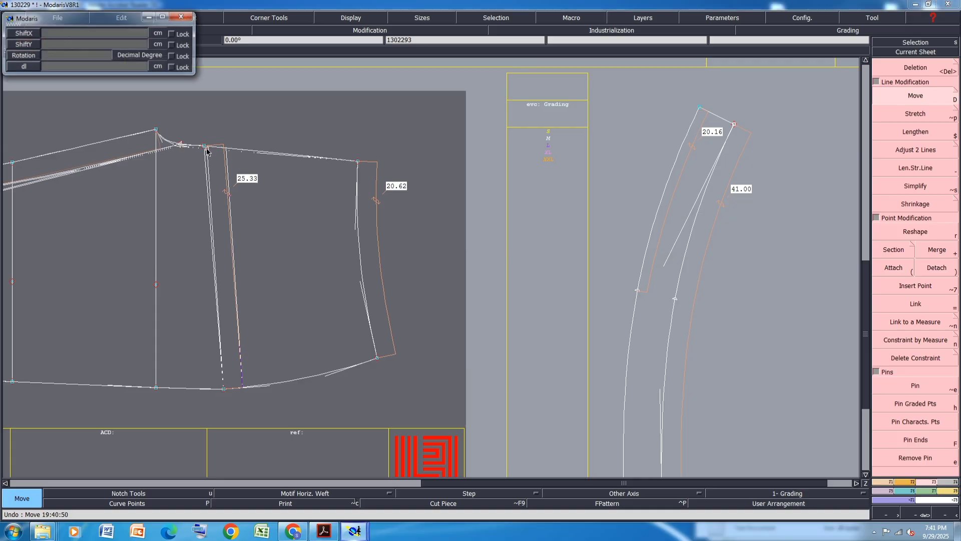
{"action": "key", "text": "Return"}
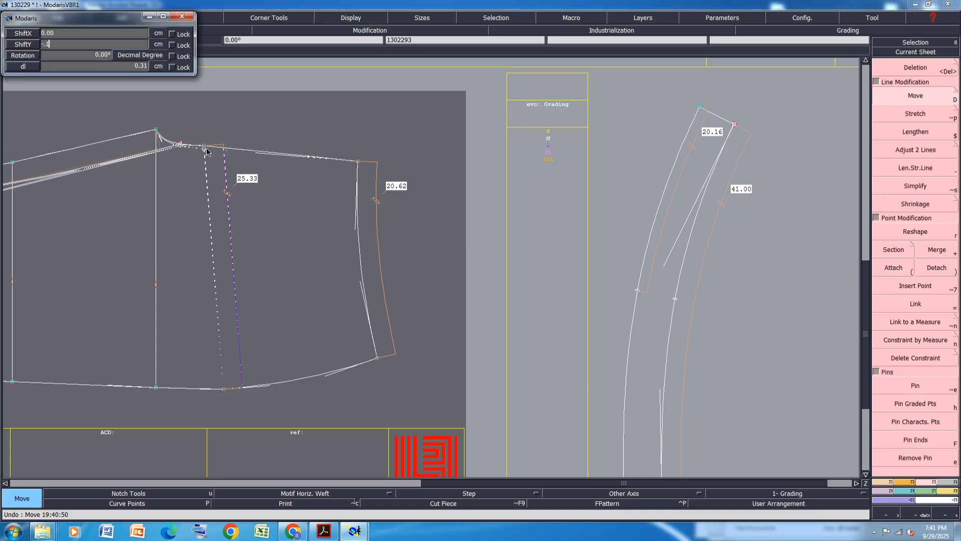
{"action": "type", "text": "-.1"}
{"action": "key", "text": "Return"}
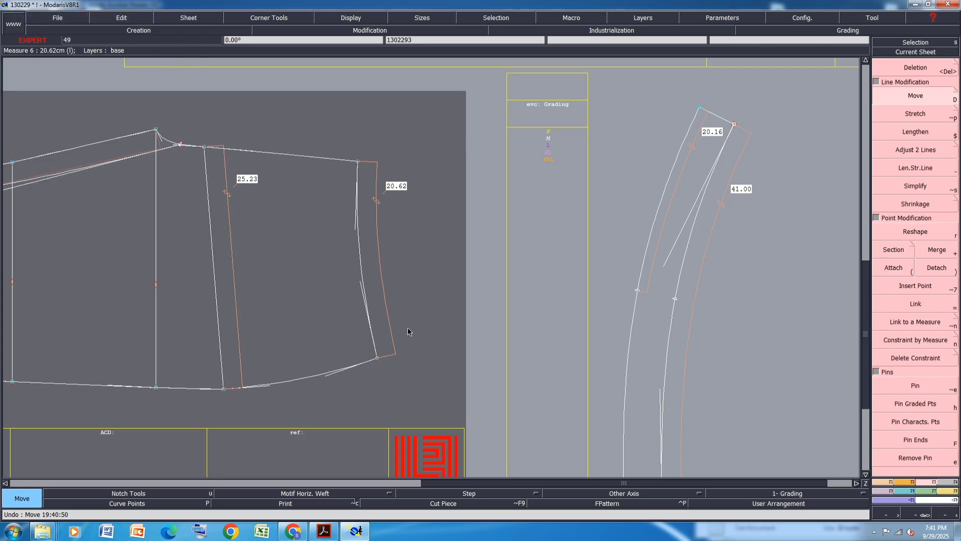
Reshape the right edge curve of the second pant piece near its middle
{"action": "left_click", "coordinate": [923, 233]}
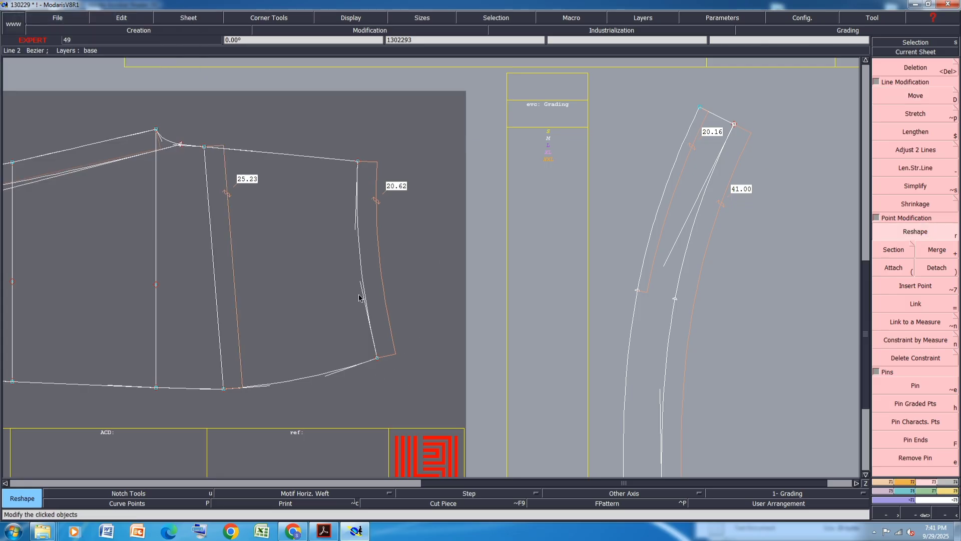
{"action": "left_click_drag", "start_coordinate": [360, 284], "coordinate": [357, 218]}
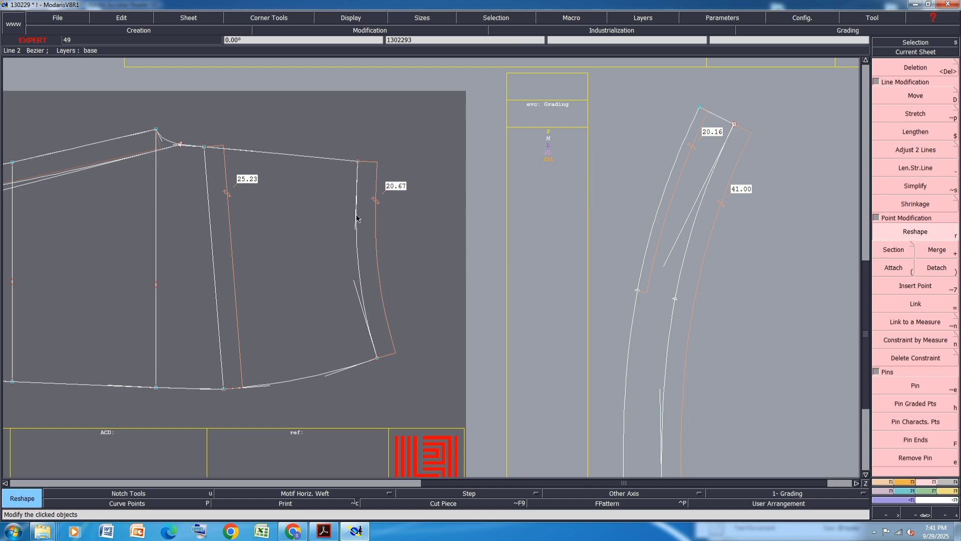
{"action": "left_click", "coordinate": [355, 226]}
{"action": "right_click", "coordinate": [355, 226]}
{"action": "left_click", "coordinate": [941, 98]}
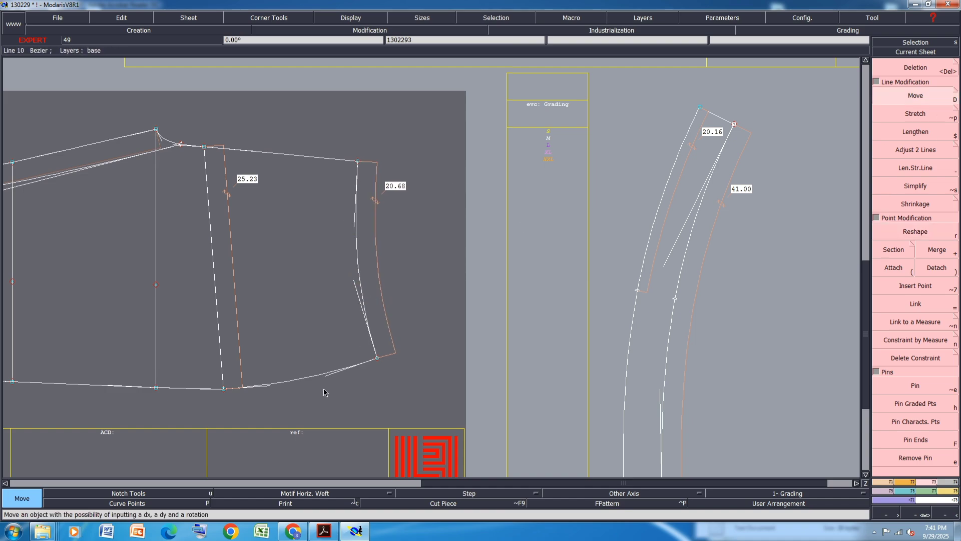
Reshape the hem curve near the second pant piece's lower right corner
{"action": "scroll", "coordinate": [324, 389], "scroll_direction": "up", "scroll_amount": 1}
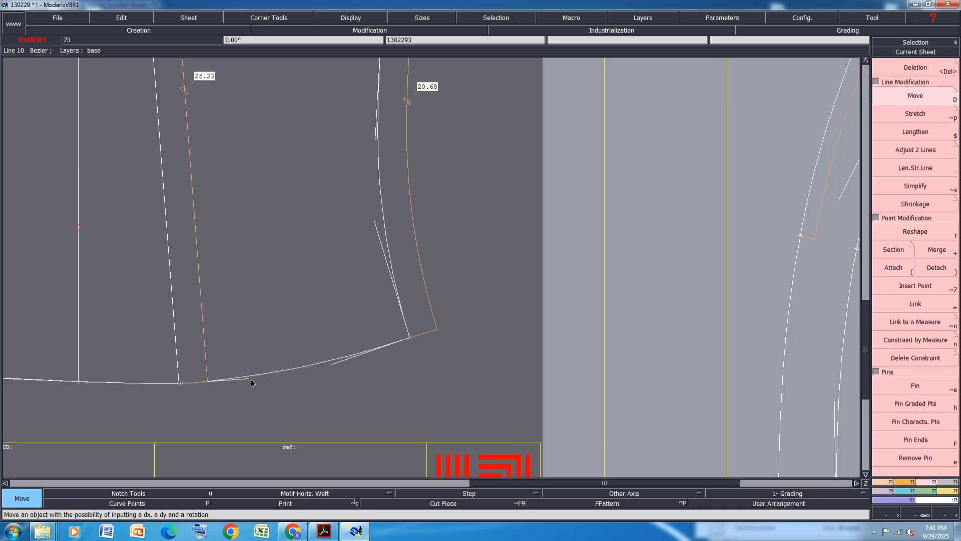
{"action": "left_click", "coordinate": [251, 379]}
{"action": "right_click", "coordinate": [256, 381]}
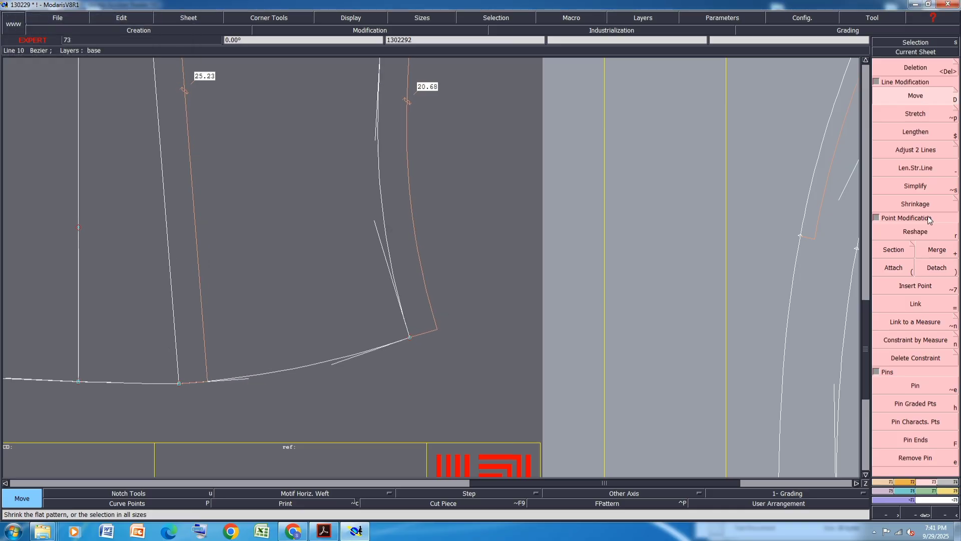
{"action": "left_click", "coordinate": [922, 232]}
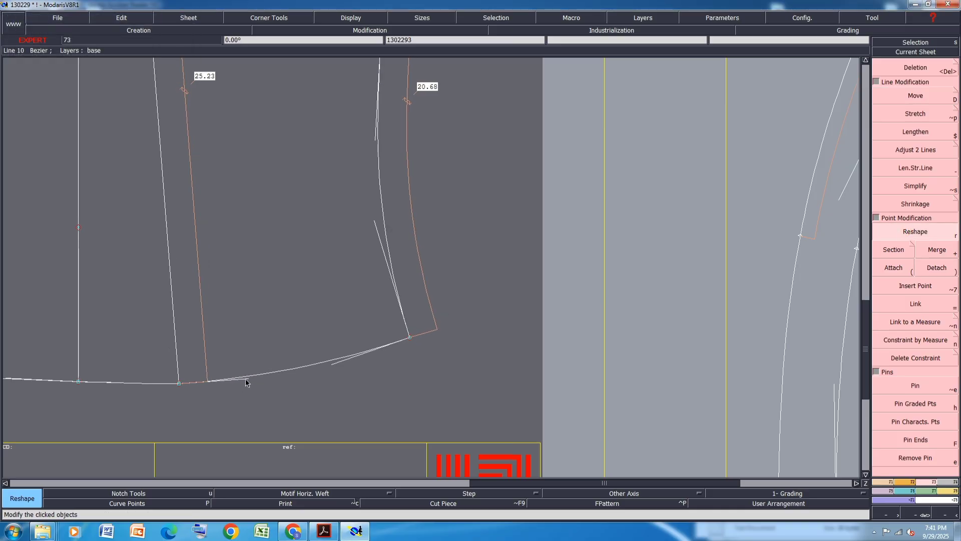
{"action": "left_click", "coordinate": [247, 378]}
{"action": "left_click", "coordinate": [252, 379]}
{"action": "left_click", "coordinate": [334, 362]}
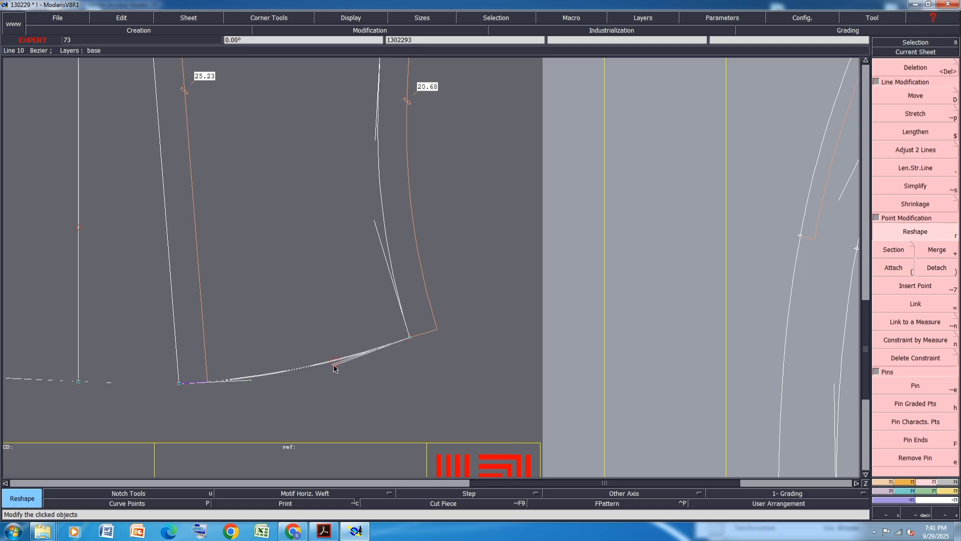
{"action": "left_click", "coordinate": [334, 365]}
Reshape the right edge curve of the second pant piece near its upper end
{"action": "left_click", "coordinate": [372, 202]}
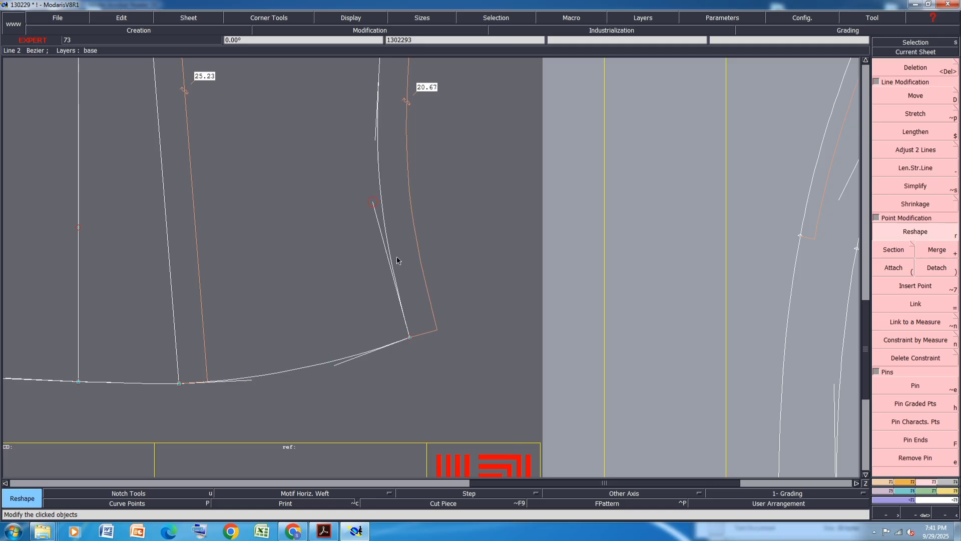
{"action": "scroll", "coordinate": [401, 266], "scroll_direction": "down", "scroll_amount": 5}
{"action": "scroll", "coordinate": [410, 245], "scroll_direction": "up", "scroll_amount": 3}
{"action": "left_click", "coordinate": [379, 251]}
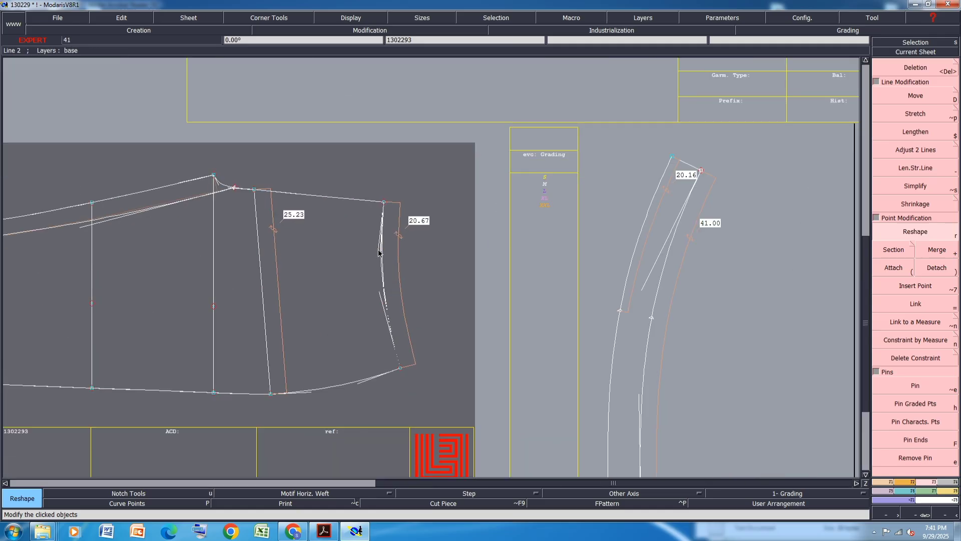
{"action": "left_click", "coordinate": [379, 249]}
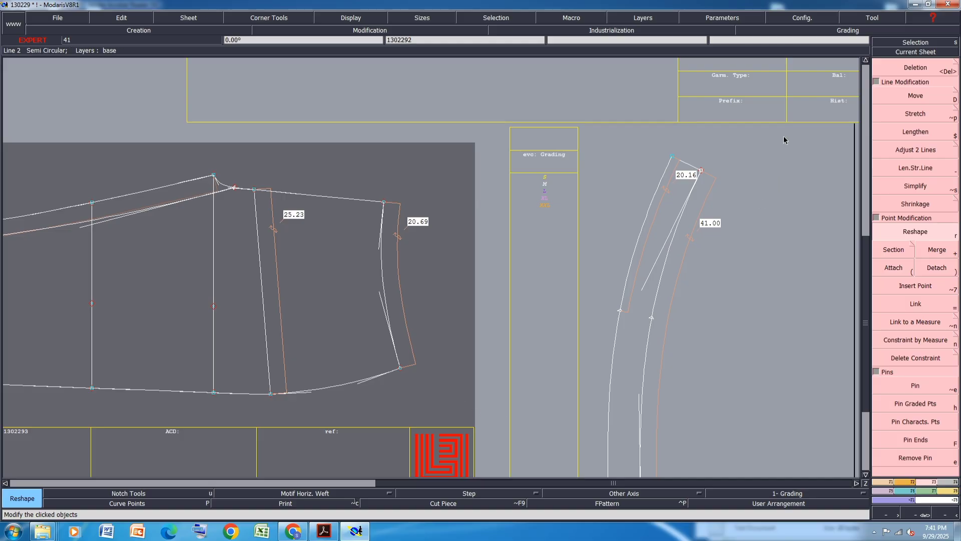
Measure the lengths of the second piece's waist edge and hem
{"action": "key", "text": "d"}
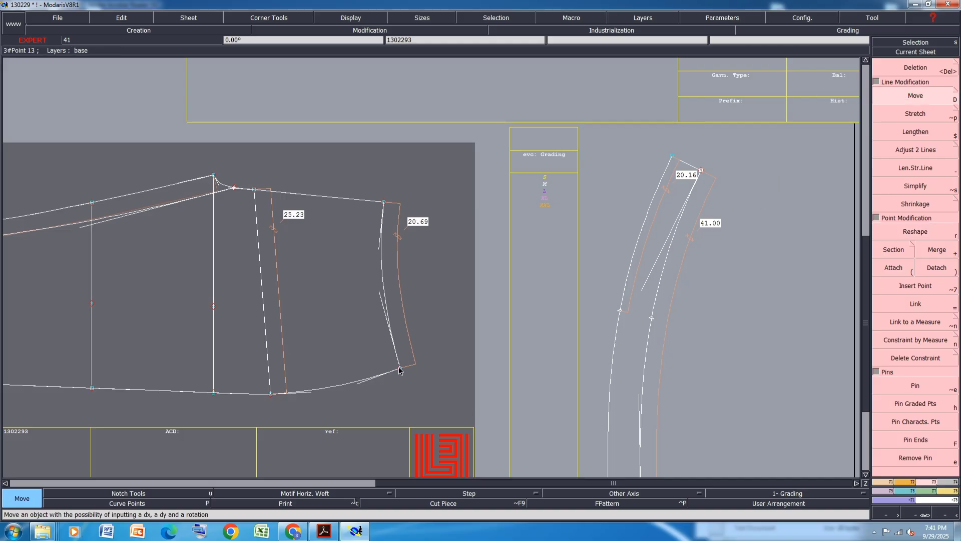
{"action": "key", "text": "l"}
{"action": "left_click", "coordinate": [385, 202]}
{"action": "left_click", "coordinate": [252, 190]}
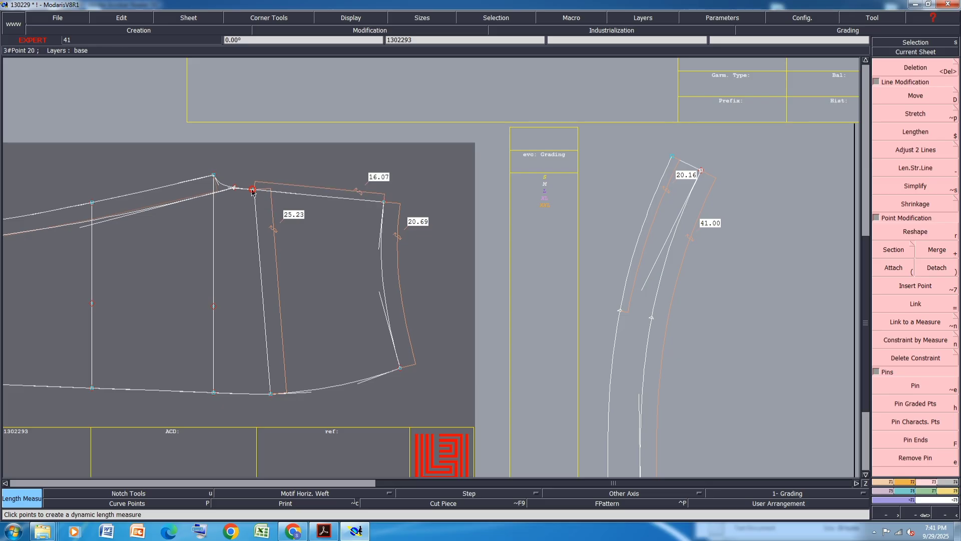
{"action": "left_click", "coordinate": [272, 399]}
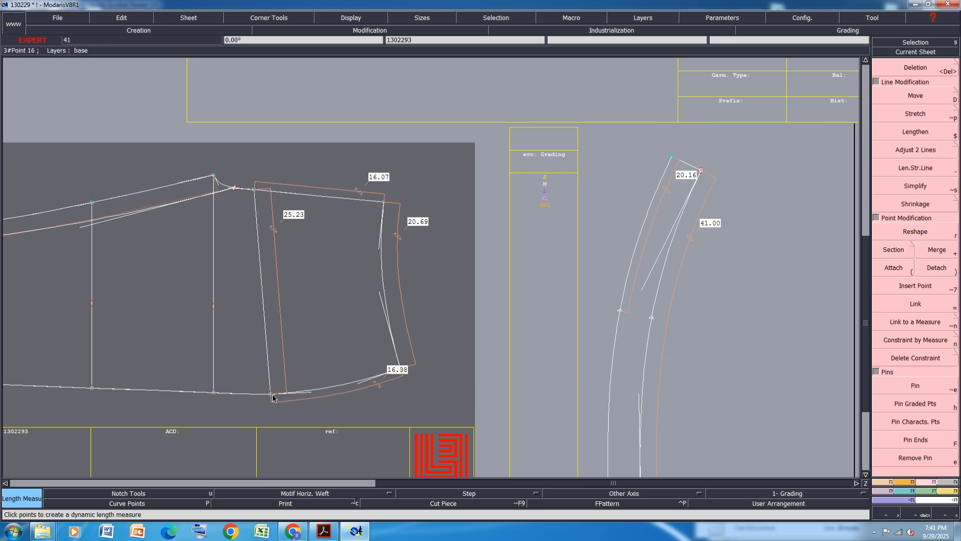
Move the second piece's lower left hem corner 0.38 cm to the right
{"action": "key", "text": "d"}
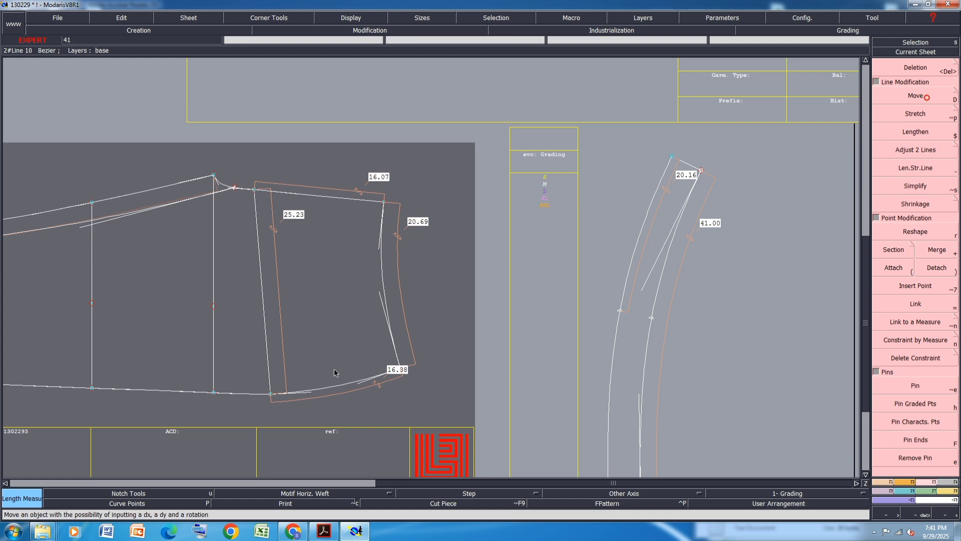
{"action": "left_click", "coordinate": [270, 398]}
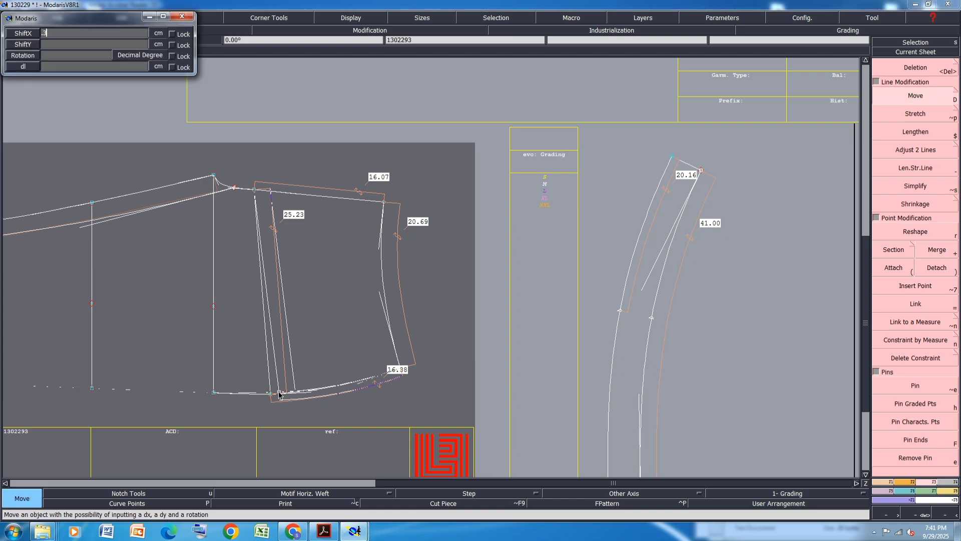
{"action": "type", "text": ".38"}
{"action": "key", "text": "Tab"}
{"action": "type", "text": "0"}
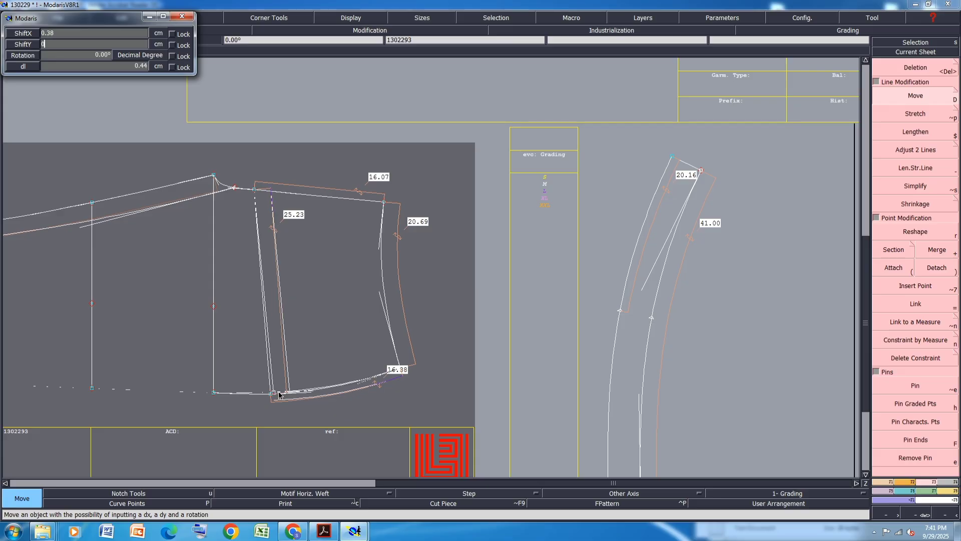
{"action": "key", "text": "Return"}
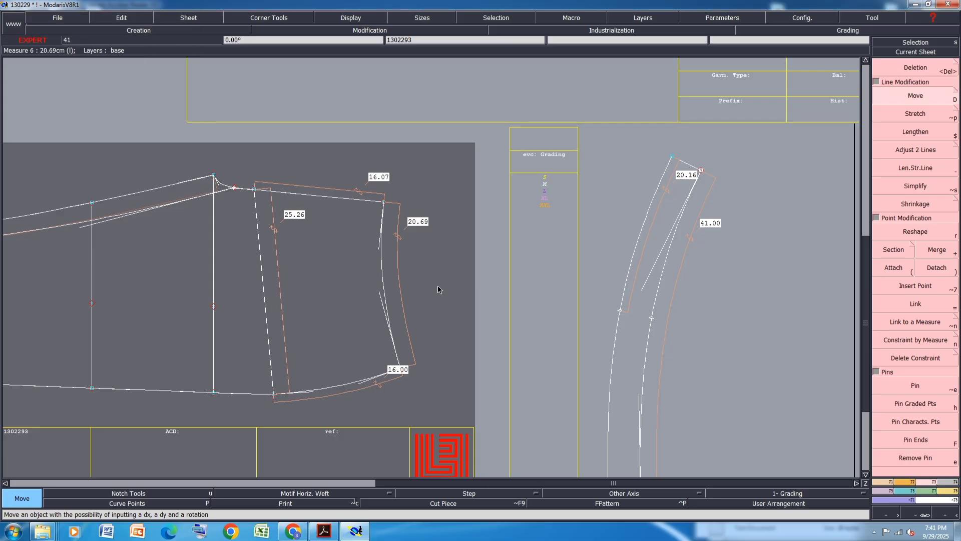
{"action": "scroll", "coordinate": [282, 393], "scroll_direction": "up", "scroll_amount": 3}
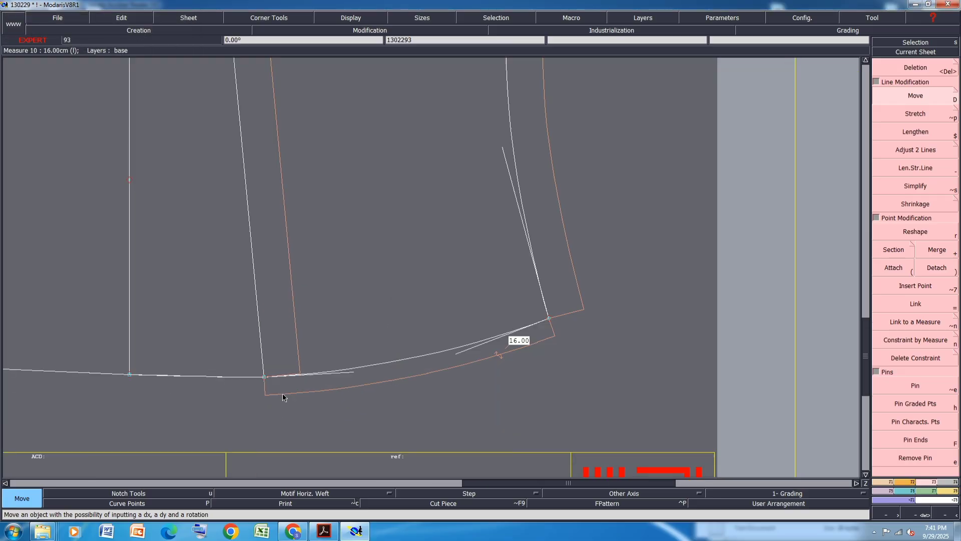
{"action": "scroll", "coordinate": [282, 393], "scroll_direction": "down", "scroll_amount": 2}
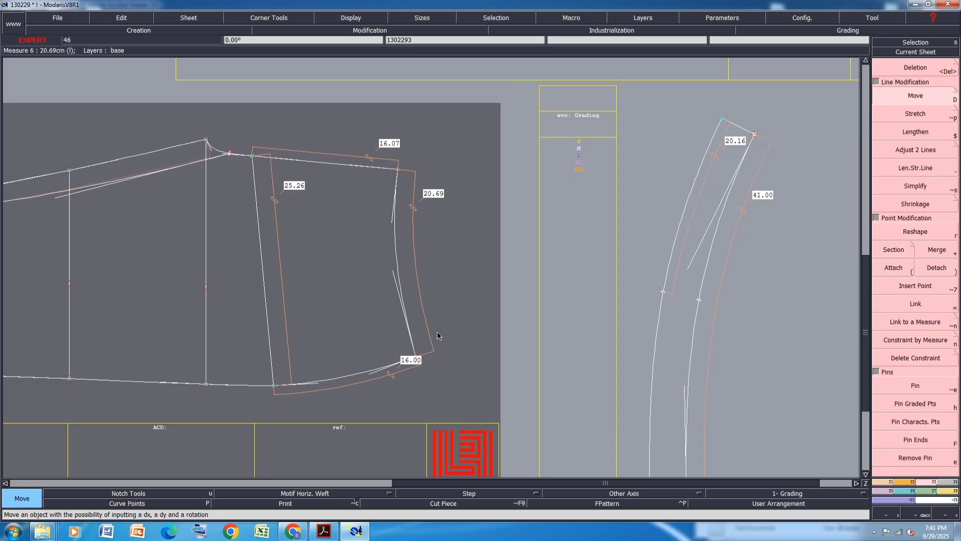
{"action": "left_click_drag", "start_coordinate": [451, 318], "coordinate": [259, 422]}
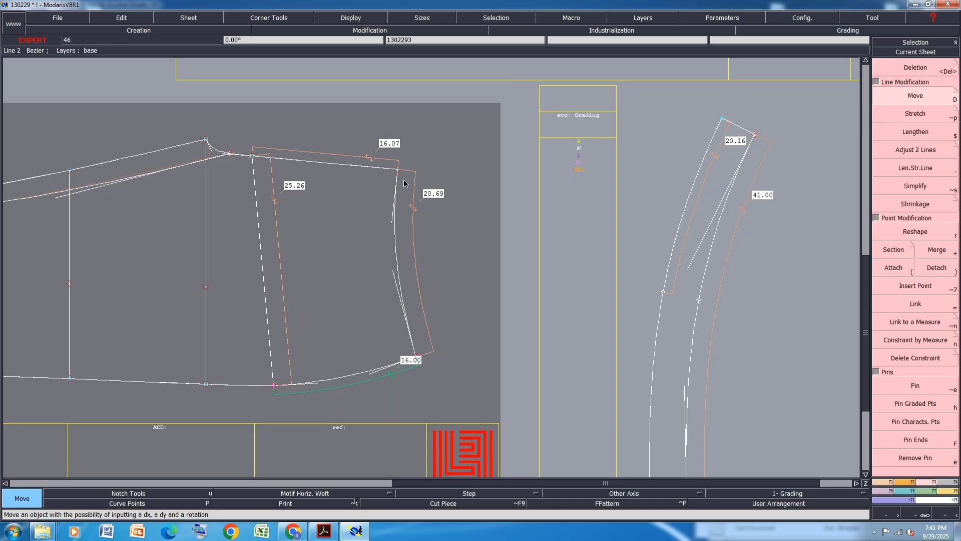
{"action": "scroll", "coordinate": [395, 173], "scroll_direction": "up", "scroll_amount": 1}
{"action": "left_click", "coordinate": [531, 92]}
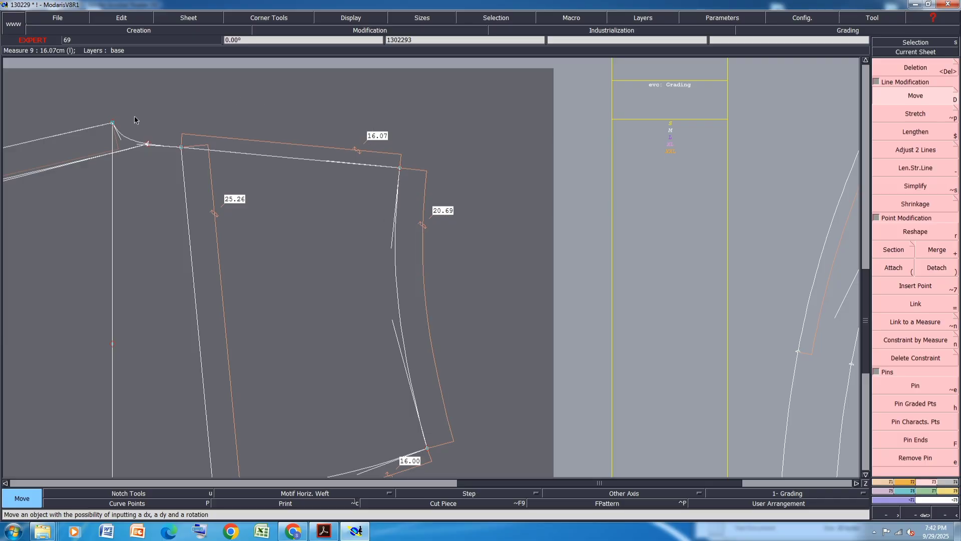
Reshape the waistline curve near the crotch point of the second pant piece
{"action": "scroll", "coordinate": [142, 150], "scroll_direction": "up", "scroll_amount": 2}
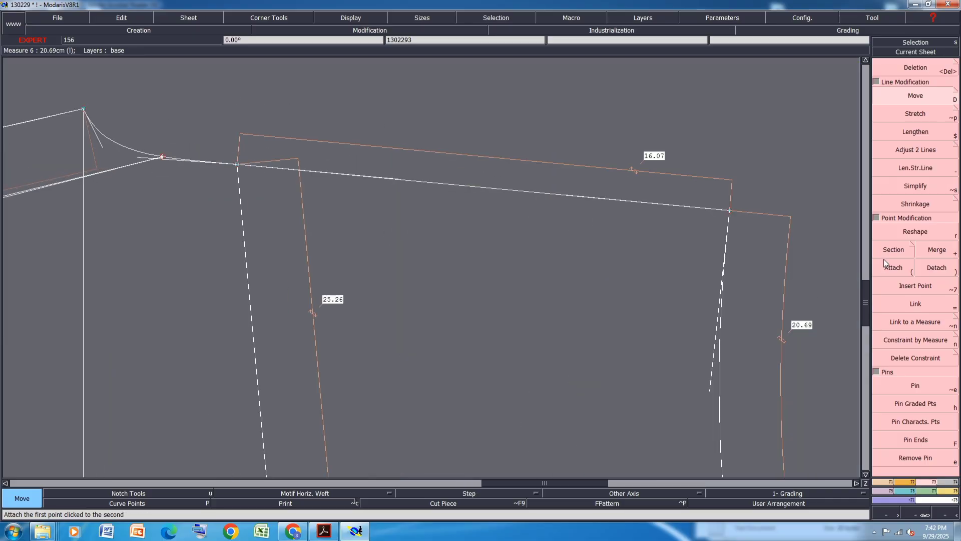
{"action": "left_click", "coordinate": [907, 233]}
{"action": "left_click", "coordinate": [137, 159]}
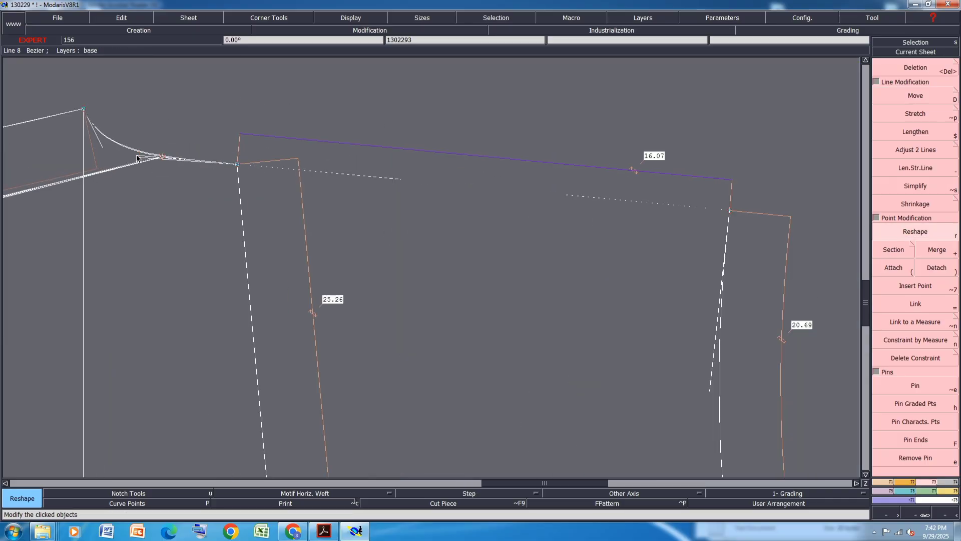
{"action": "left_click", "coordinate": [135, 158]}
{"action": "scroll", "coordinate": [154, 152], "scroll_direction": "down", "scroll_amount": 1}
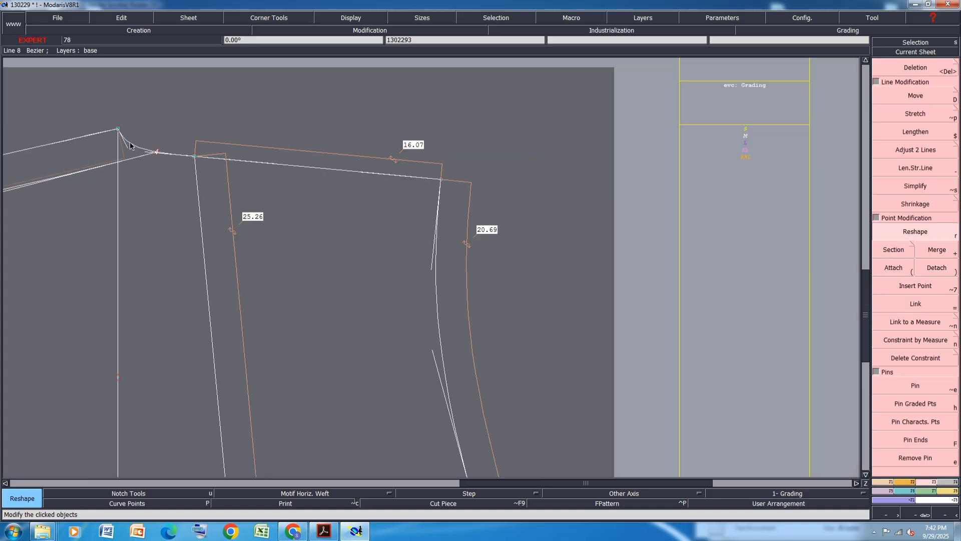
Measure the length along the waist from the crotch point to the piece's upper right corner
{"action": "key", "text": "l"}
{"action": "left_click", "coordinate": [130, 144]}
{"action": "left_click", "coordinate": [557, 201]}
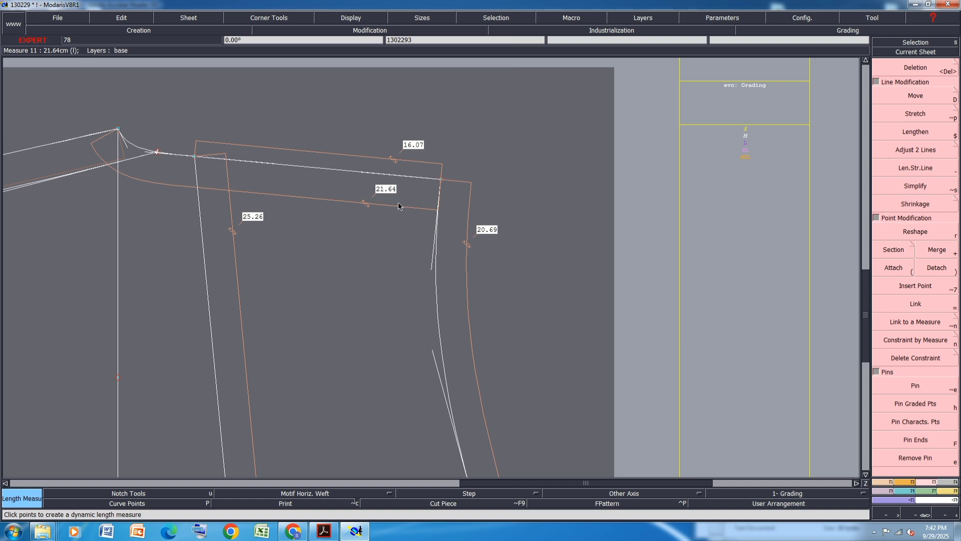
Save the model
{"action": "key", "text": "e"}
{"action": "key", "text": "ctrl+s"}
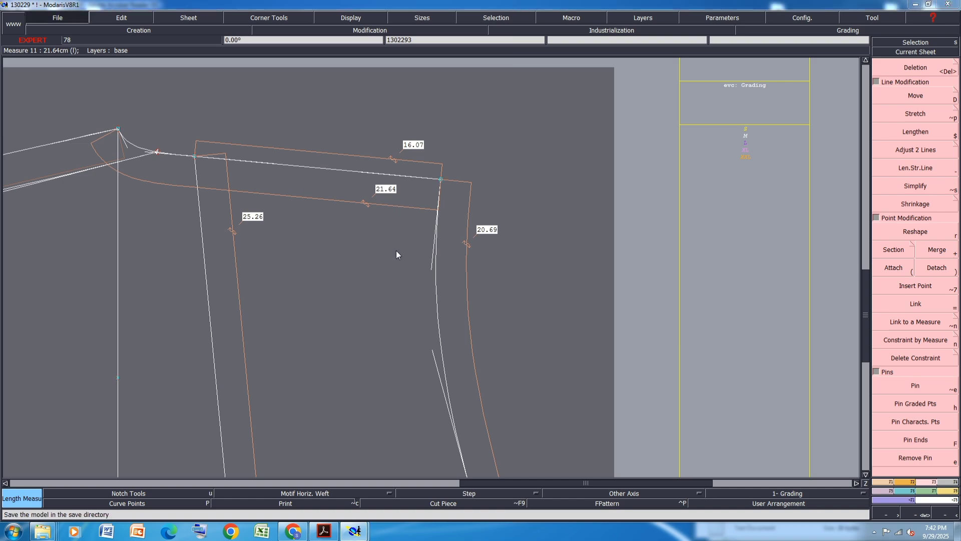
{"action": "left_click", "coordinate": [423, 320]}
{"action": "scroll", "coordinate": [330, 150], "scroll_direction": "down", "scroll_amount": 2}
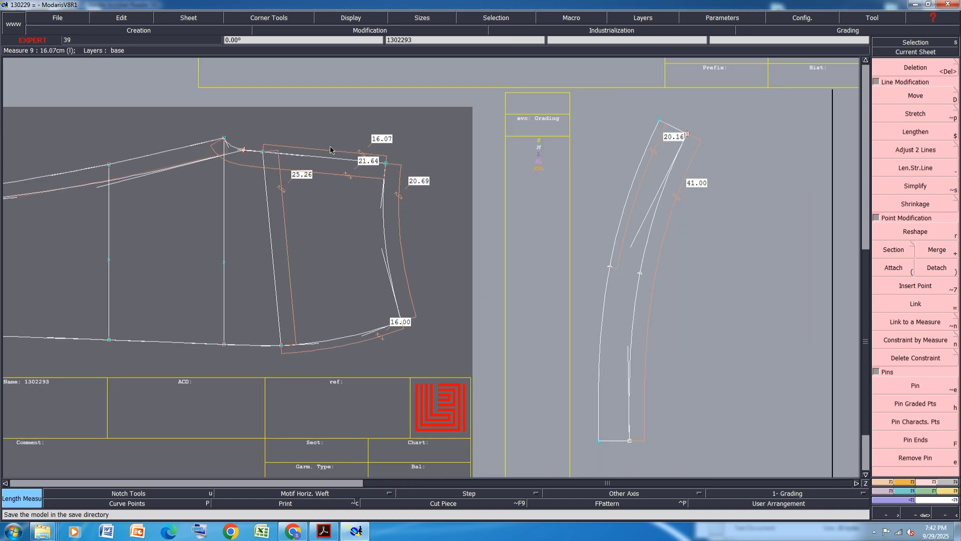
{"action": "scroll", "coordinate": [329, 149], "scroll_direction": "down", "scroll_amount": 4}
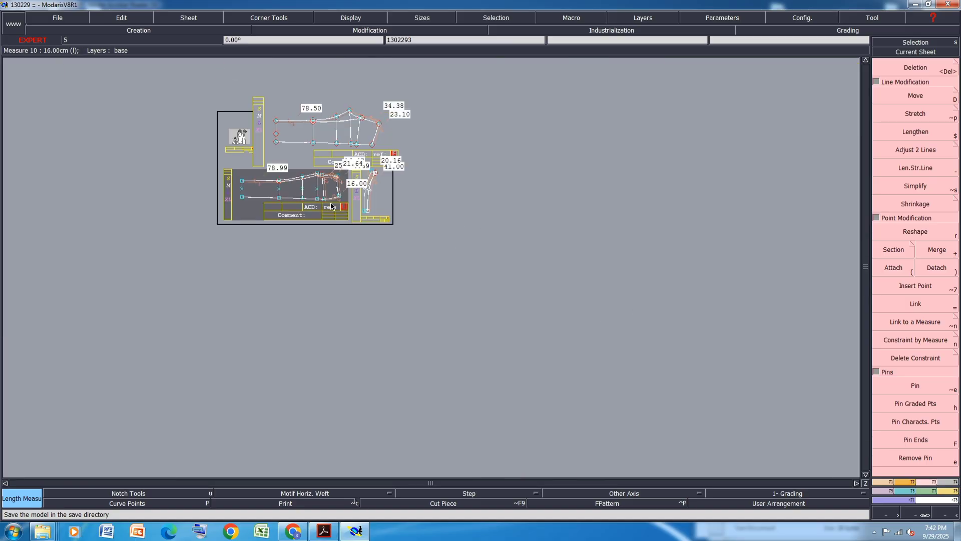
{"action": "scroll", "coordinate": [372, 145], "scroll_direction": "up", "scroll_amount": 5}
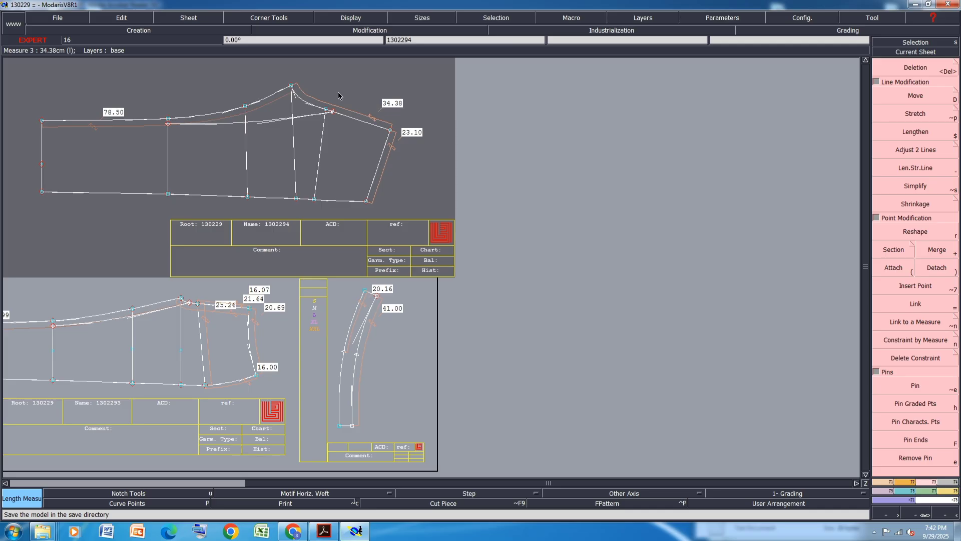
{"action": "scroll", "coordinate": [191, 378], "scroll_direction": "up", "scroll_amount": 2}
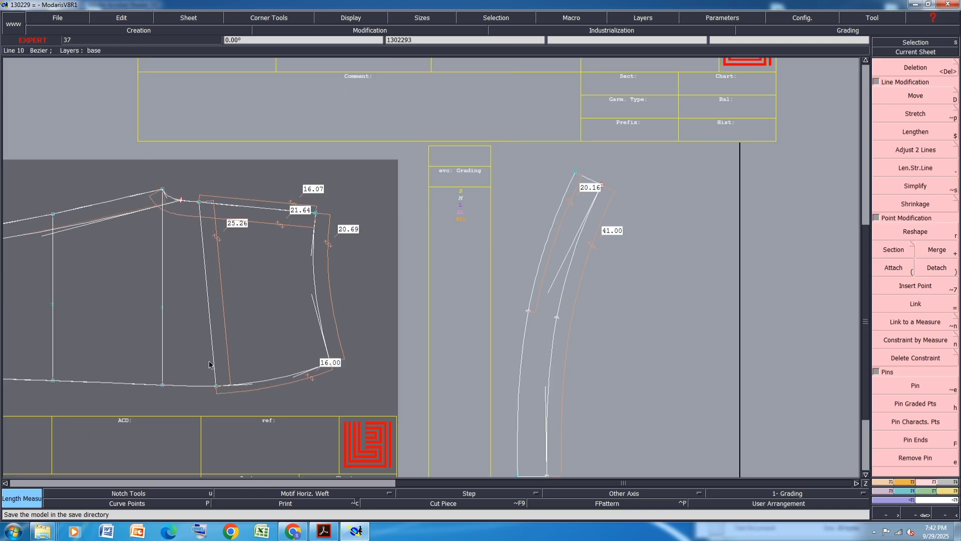
Switch to the PDF size chart to check the measurements, then return to Modaris
{"action": "left_click", "coordinate": [355, 531]}
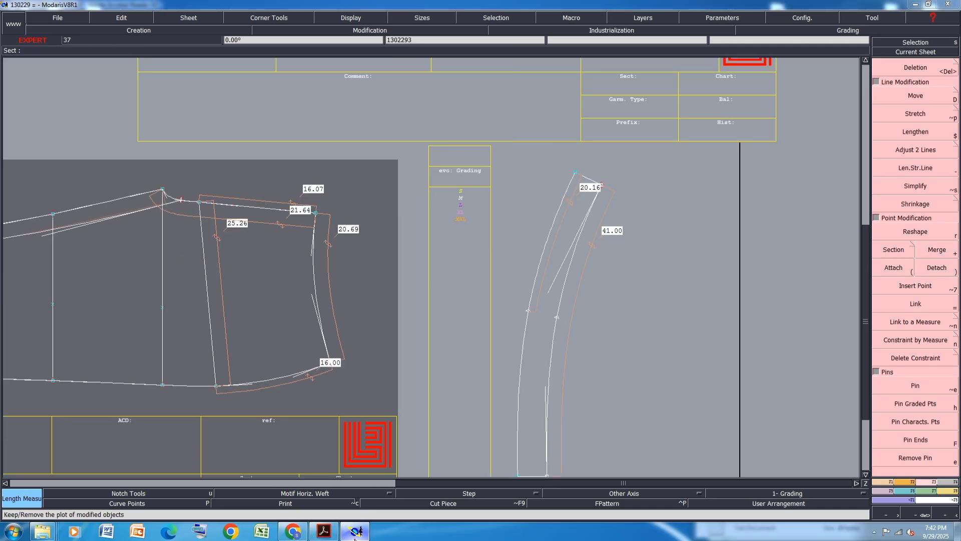
{"action": "left_click", "coordinate": [355, 532]}
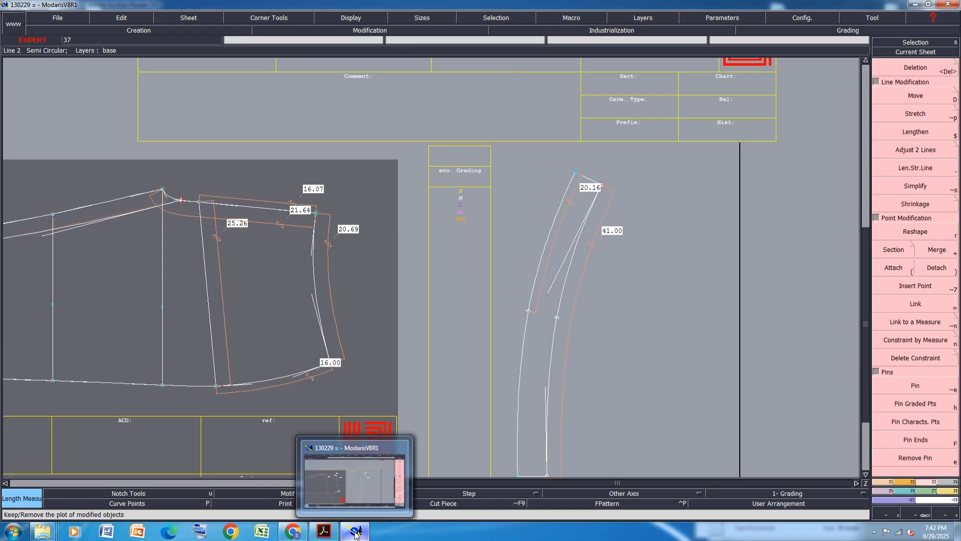
{"action": "left_click", "coordinate": [324, 530]}
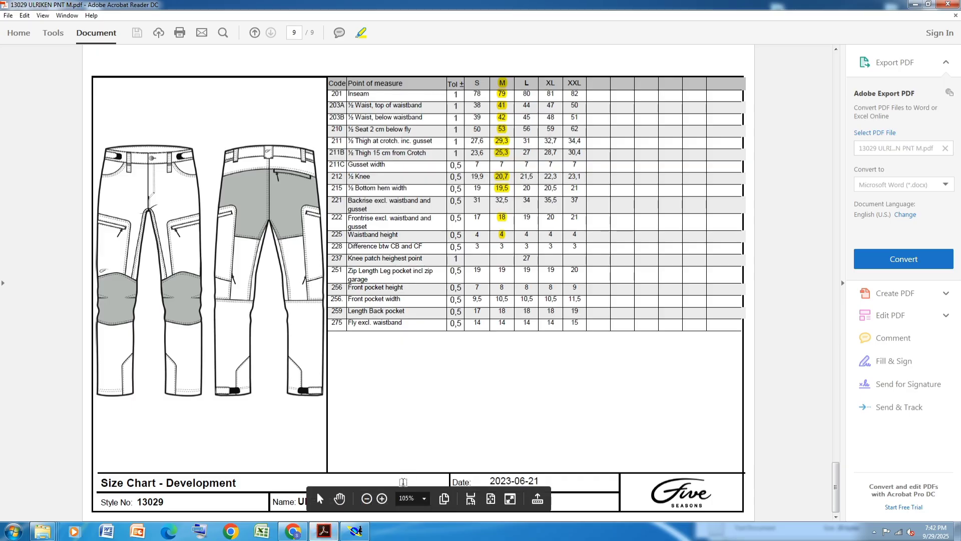
{"action": "left_click", "coordinate": [355, 532]}
{"action": "scroll", "coordinate": [301, 225], "scroll_direction": "up", "scroll_amount": 1}
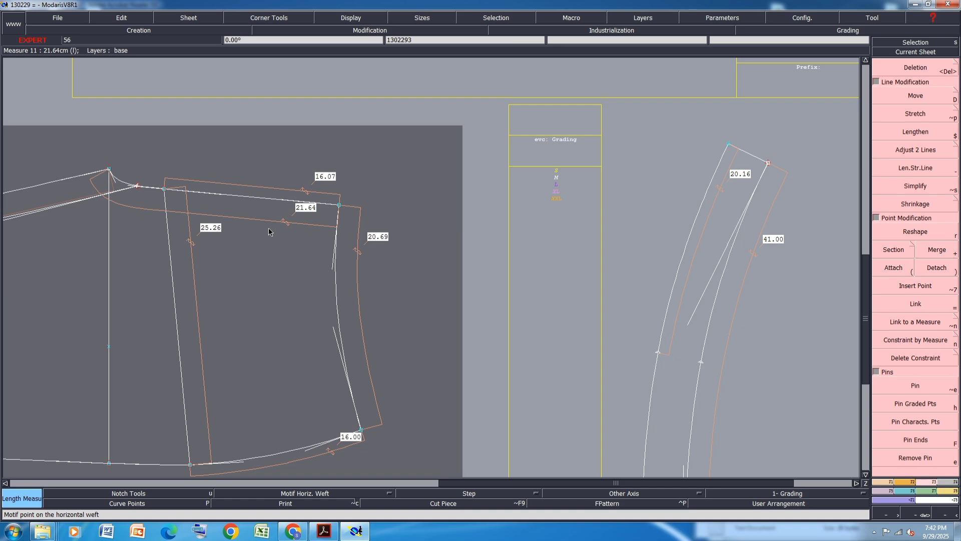
Move the second piece's lower right corner point 0.53 cm up
{"action": "key", "text": "d"}
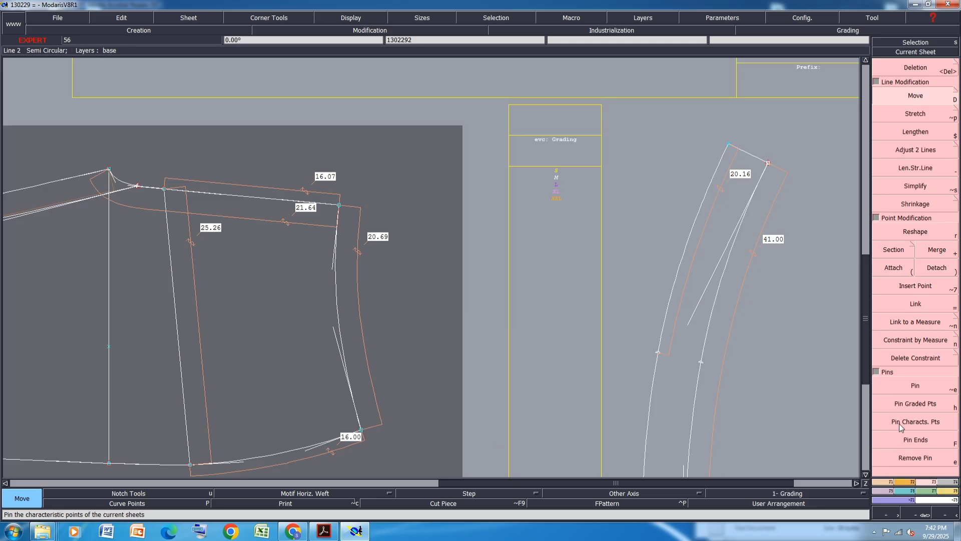
{"action": "left_click", "coordinate": [904, 403]}
{"action": "left_click", "coordinate": [363, 431]}
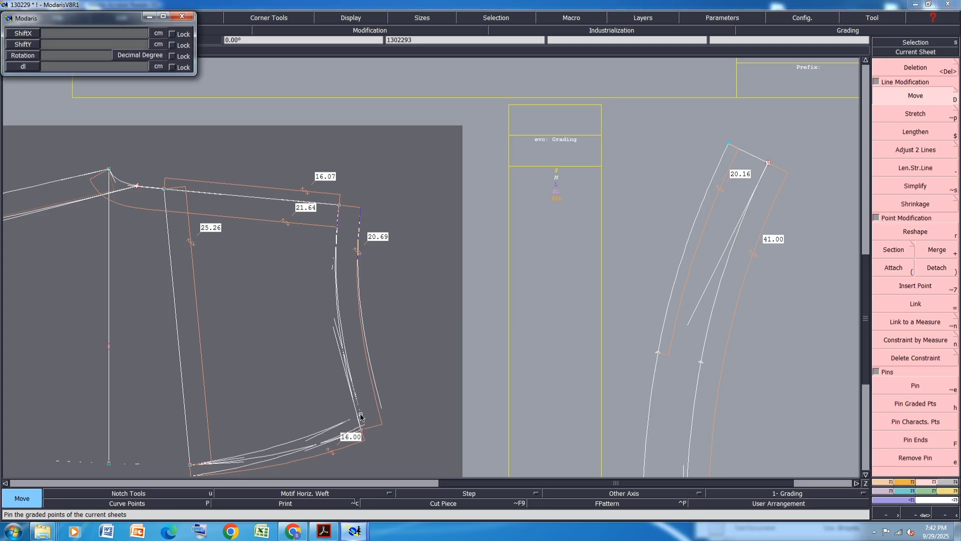
{"action": "type", "text": "0"}
{"action": "key", "text": "Tab"}
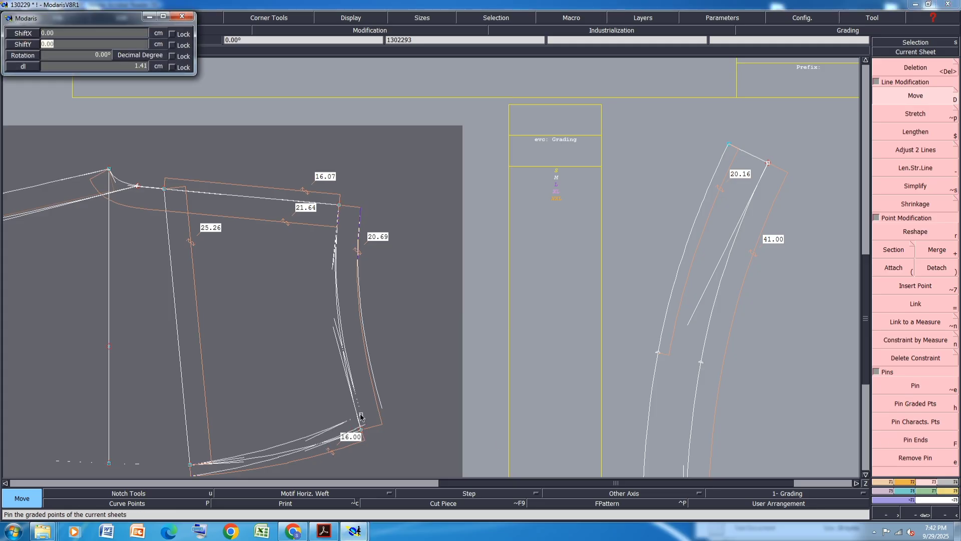
{"action": "type", "text": ".53"}
{"action": "key", "text": "Return"}
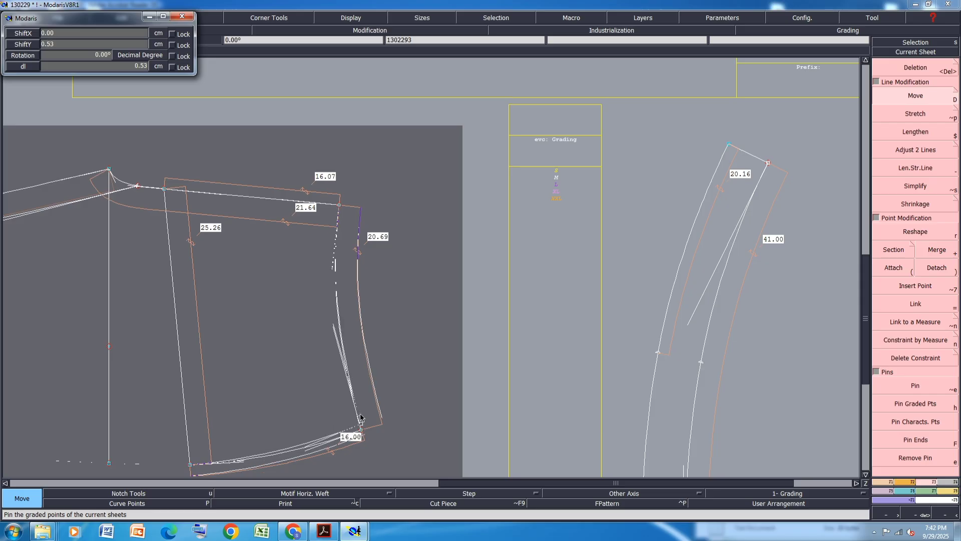
{"action": "key", "text": "Return"}
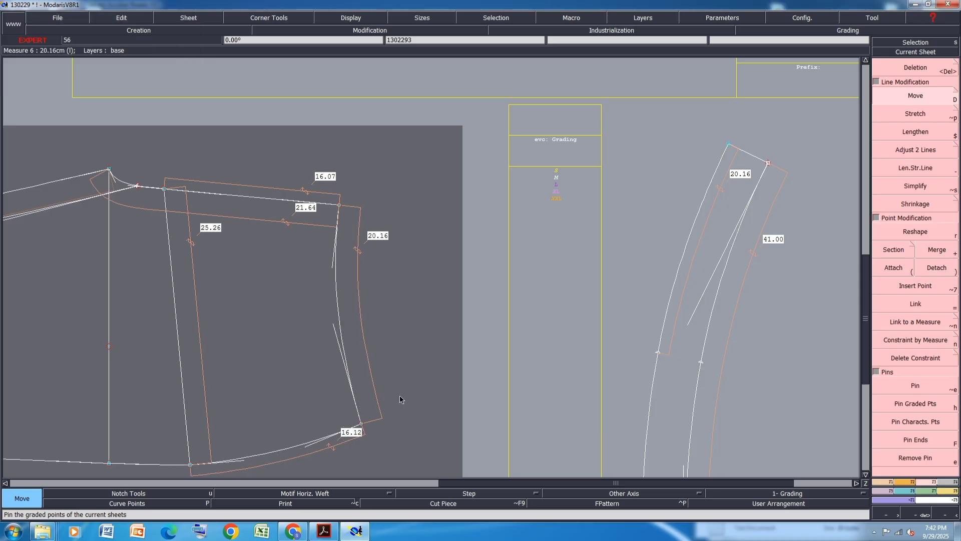
Create a symmetry axis along the second piece's waist line near its upper right corner
{"action": "scroll", "coordinate": [388, 388], "scroll_direction": "down", "scroll_amount": 3}
{"action": "scroll", "coordinate": [336, 420], "scroll_direction": "up", "scroll_amount": 2}
{"action": "scroll", "coordinate": [357, 393], "scroll_direction": "up", "scroll_amount": 1}
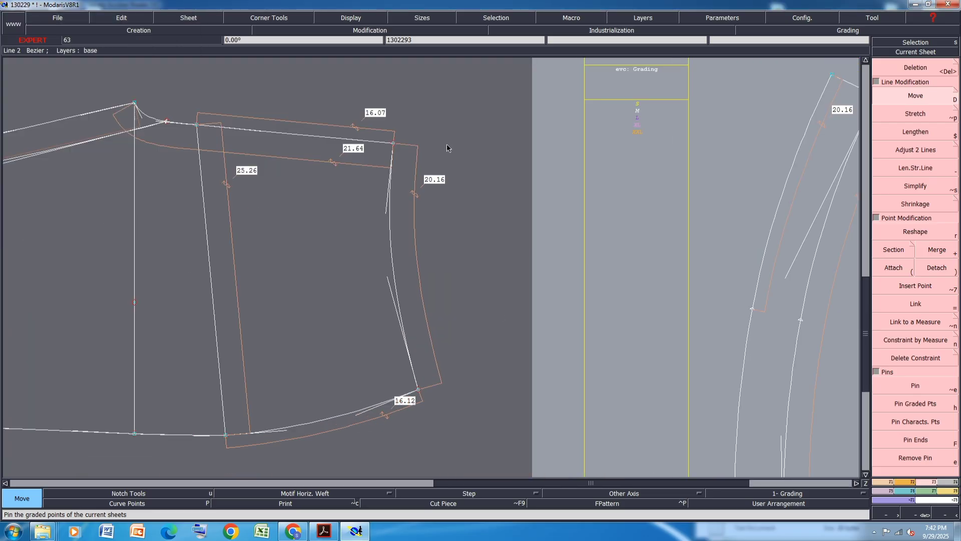
{"action": "key", "text": "shift+s"}
{"action": "left_click", "coordinate": [394, 144]}
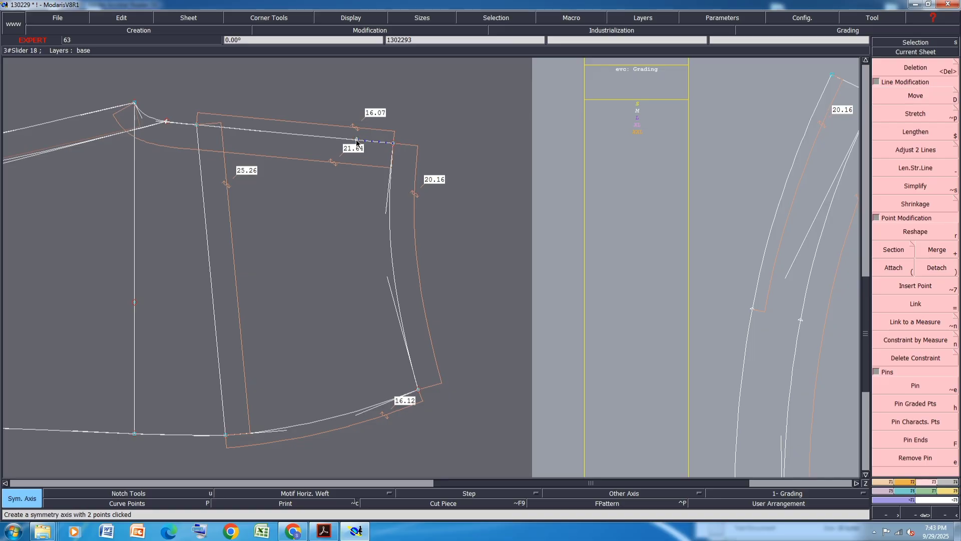
{"action": "left_click", "coordinate": [356, 140]}
{"action": "left_click", "coordinate": [391, 207]}
{"action": "scroll", "coordinate": [399, 279], "scroll_direction": "down", "scroll_amount": 2}
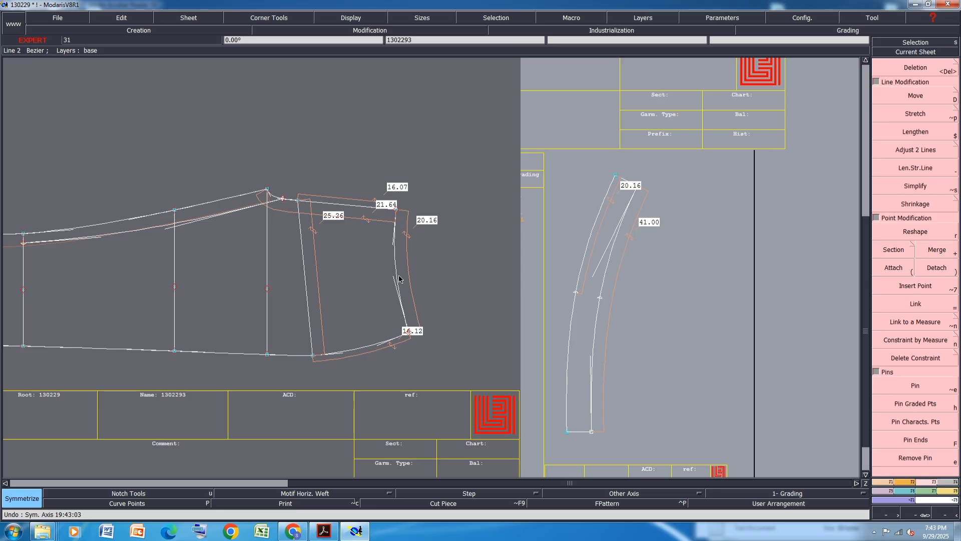
Save the model
{"action": "key", "text": "ctrl+s"}
{"action": "left_click", "coordinate": [415, 320]}
{"action": "scroll", "coordinate": [259, 362], "scroll_direction": "up", "scroll_amount": 2}
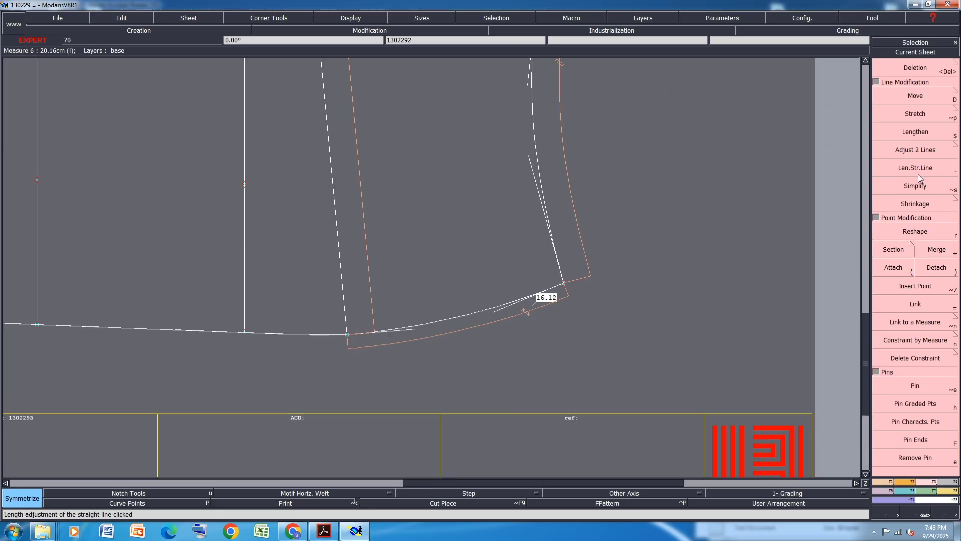
Move the hem point at the second piece's middle inner line 0.1 cm down
{"action": "left_click", "coordinate": [910, 95]}
{"action": "left_click", "coordinate": [245, 335]}
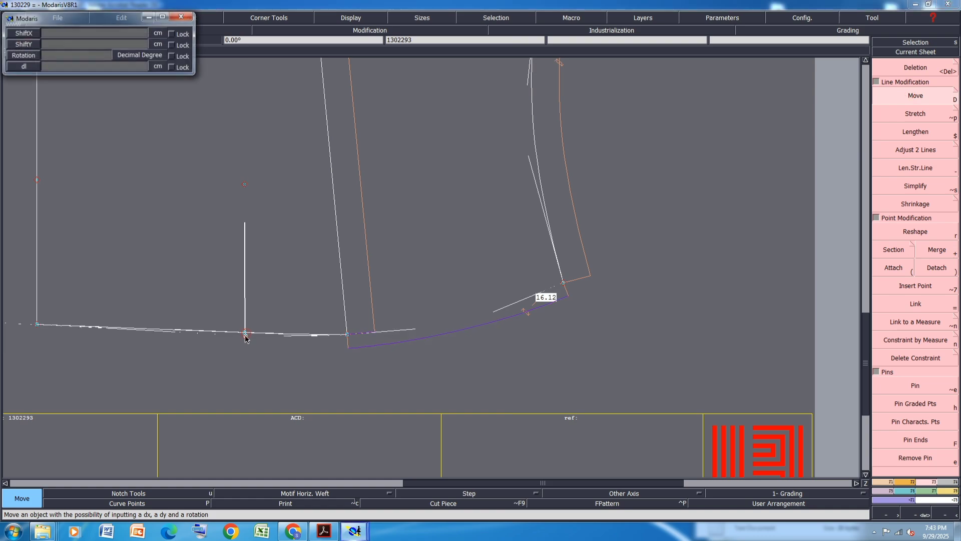
{"action": "key", "text": "Down"}
{"action": "type", "text": "0"}
{"action": "key", "text": "Down"}
{"action": "type", "text": "-"}
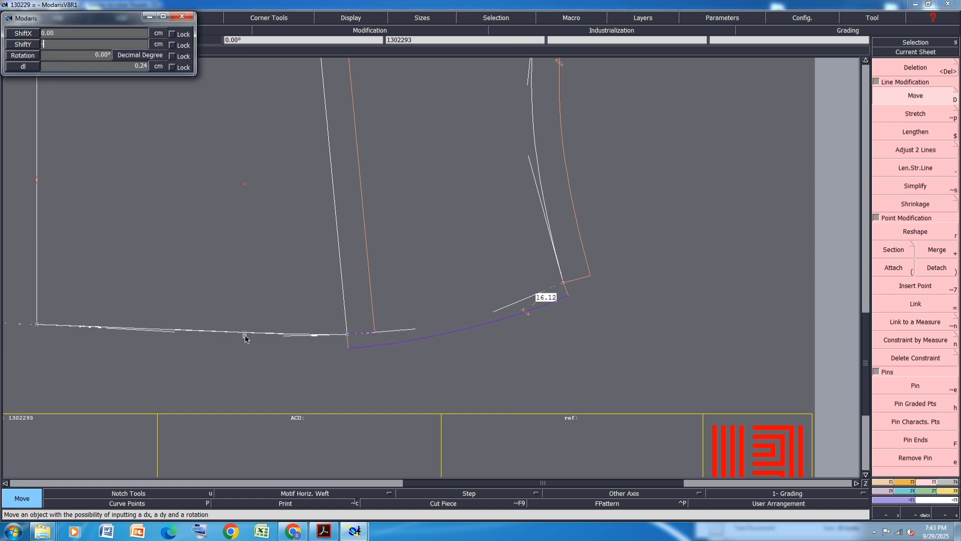
{"action": "type", "text": ".15"}
{"action": "key", "text": "Return"}
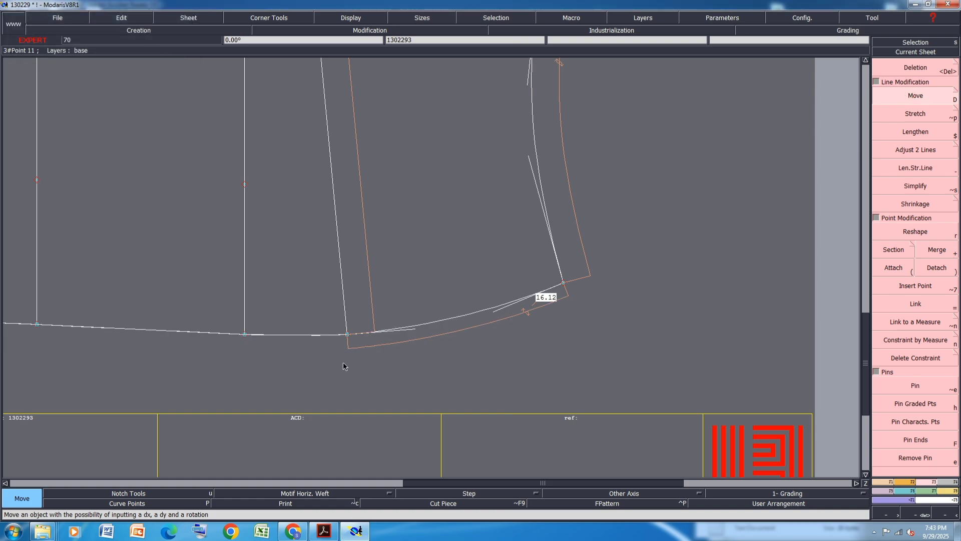
Nudge the upper end of the second piece's left inner vertical line slightly upward
{"action": "scroll", "coordinate": [233, 360], "scroll_direction": "down", "scroll_amount": 2}
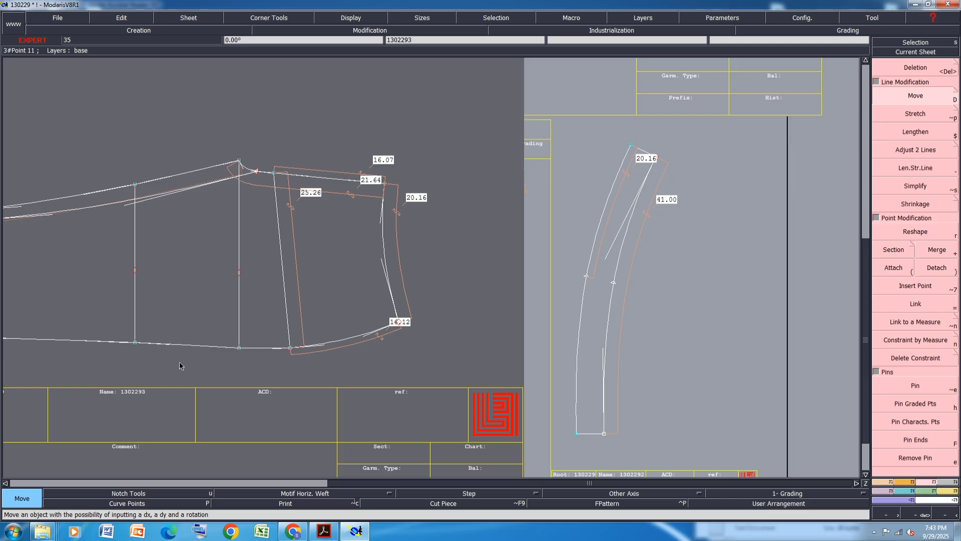
{"action": "left_click", "coordinate": [135, 343]}
{"action": "left_click", "coordinate": [135, 343]}
{"action": "left_click", "coordinate": [135, 188]}
{"action": "left_click", "coordinate": [135, 187]}
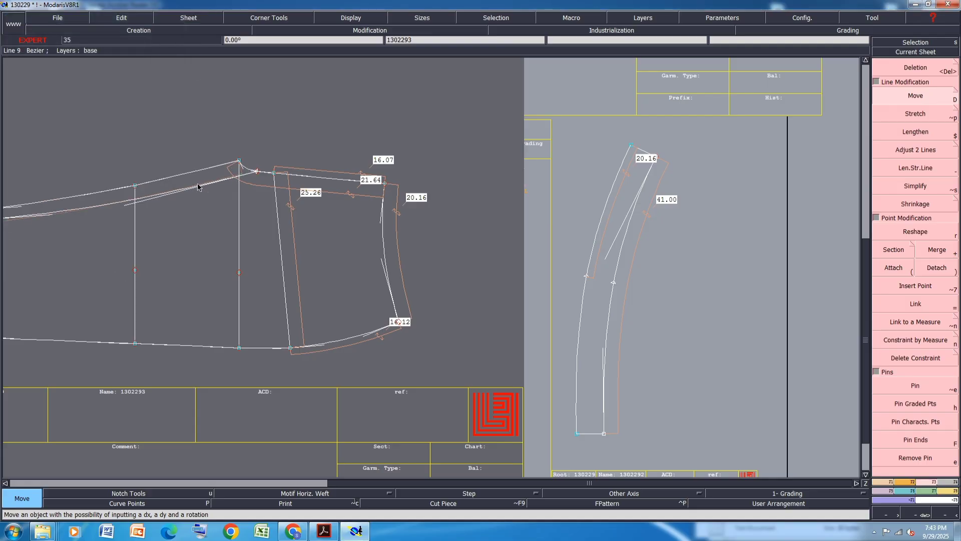
{"action": "scroll", "coordinate": [295, 210], "scroll_direction": "down", "scroll_amount": 3}
{"action": "scroll", "coordinate": [185, 199], "scroll_direction": "up", "scroll_amount": 7}
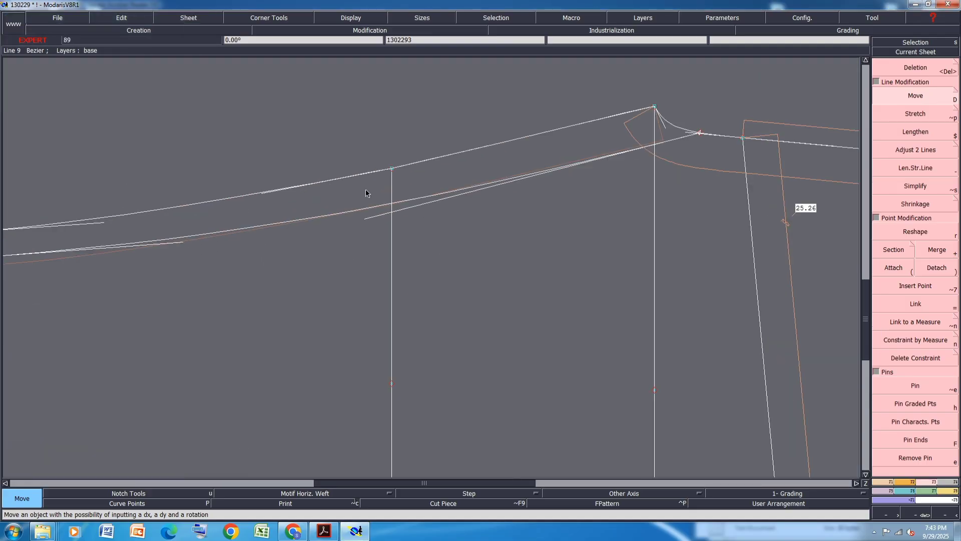
Reshape the second piece's upper curve near its left inner line
{"action": "key", "text": "r"}
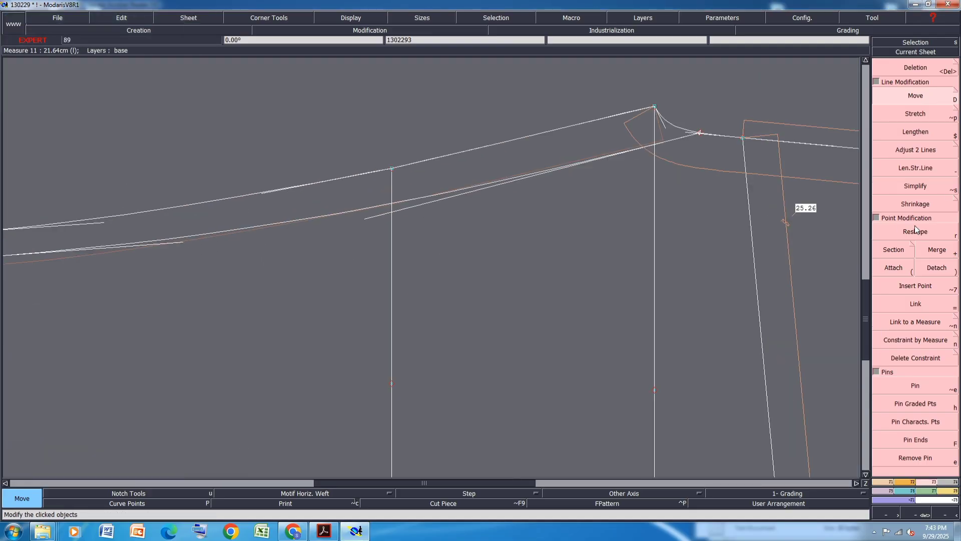
{"action": "left_click", "coordinate": [266, 195]}
{"action": "left_click", "coordinate": [269, 196]}
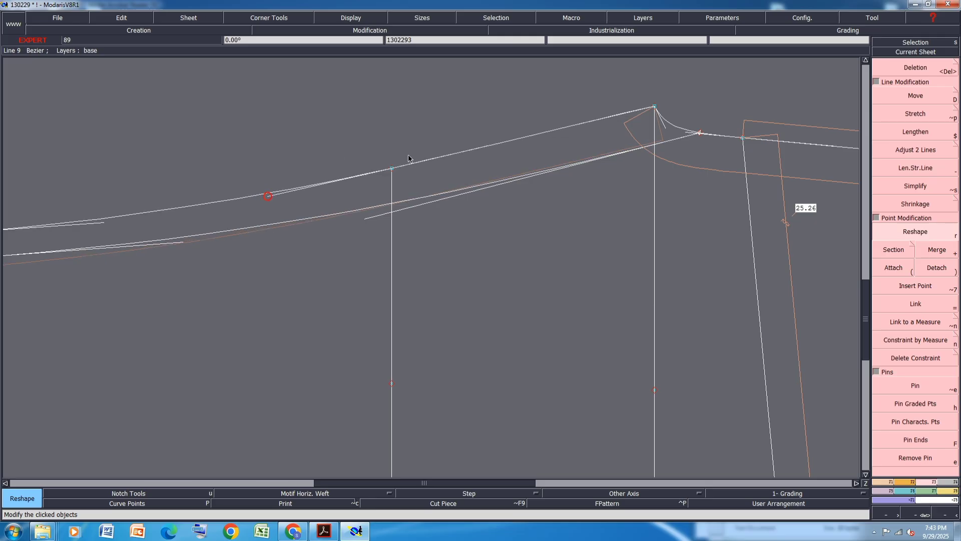
{"action": "scroll", "coordinate": [384, 148], "scroll_direction": "down", "scroll_amount": 3}
{"action": "scroll", "coordinate": [473, 161], "scroll_direction": "up", "scroll_amount": 1}
{"action": "scroll", "coordinate": [441, 203], "scroll_direction": "down", "scroll_amount": 2}
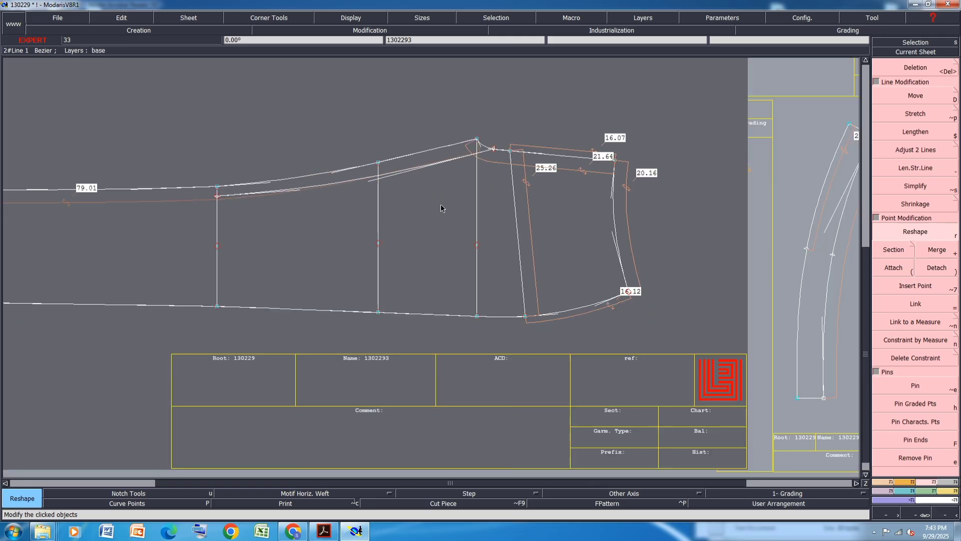
{"action": "scroll", "coordinate": [656, 295], "scroll_direction": "up", "scroll_amount": 3}
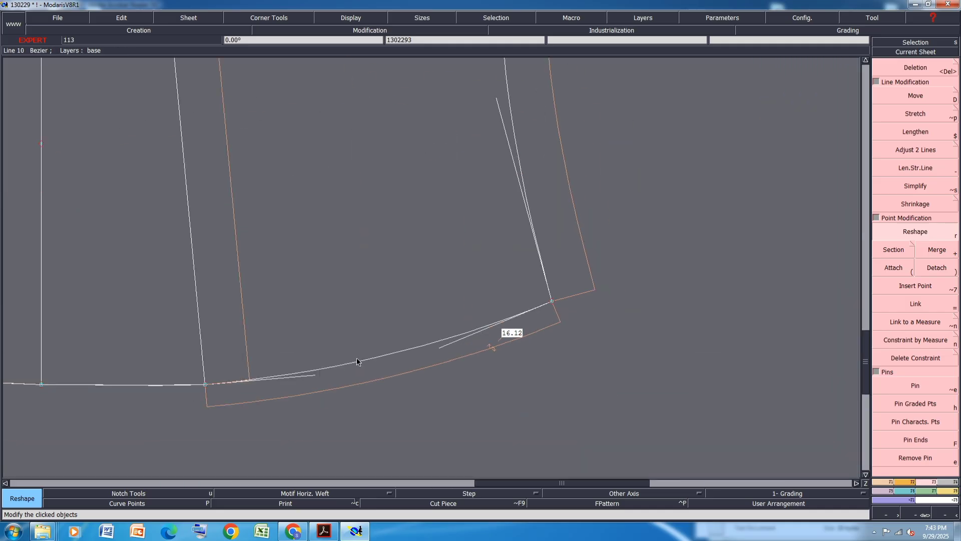
Reshape the second piece's hem curve by adjusting its tangent handles
{"action": "left_click", "coordinate": [315, 375]}
{"action": "left_click", "coordinate": [311, 379]}
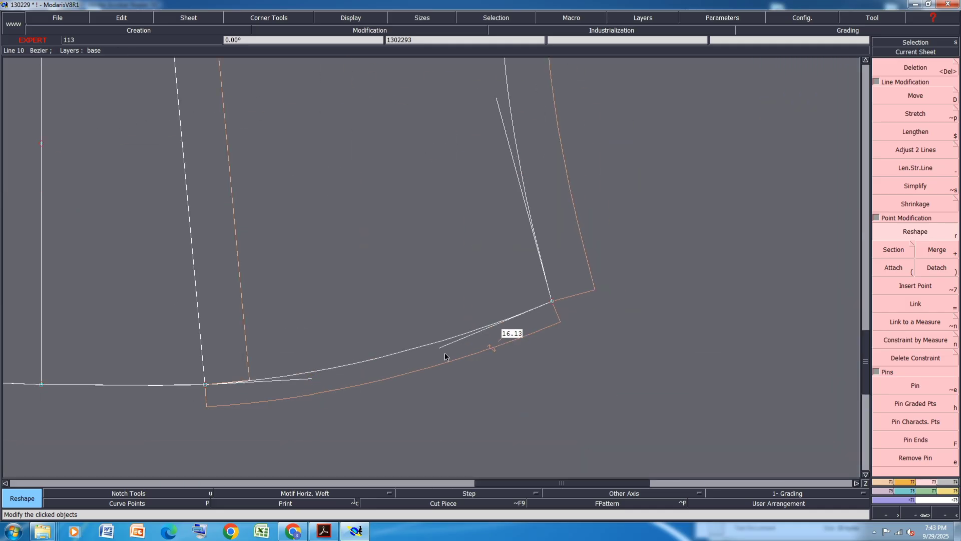
{"action": "left_click", "coordinate": [440, 346]}
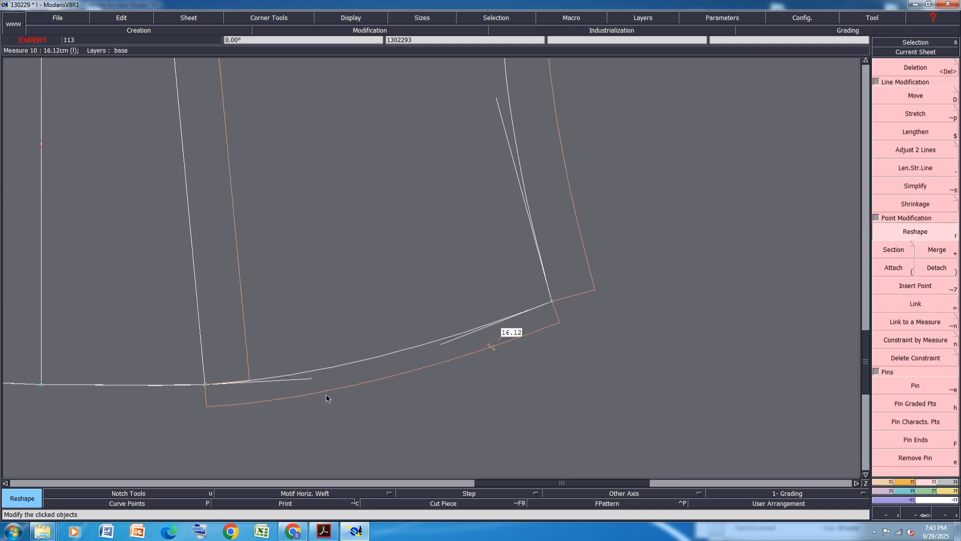
{"action": "scroll", "coordinate": [311, 395], "scroll_direction": "down", "scroll_amount": 2}
Save the model, continuing past the validation warning
{"action": "key", "text": "ctrl+s"}
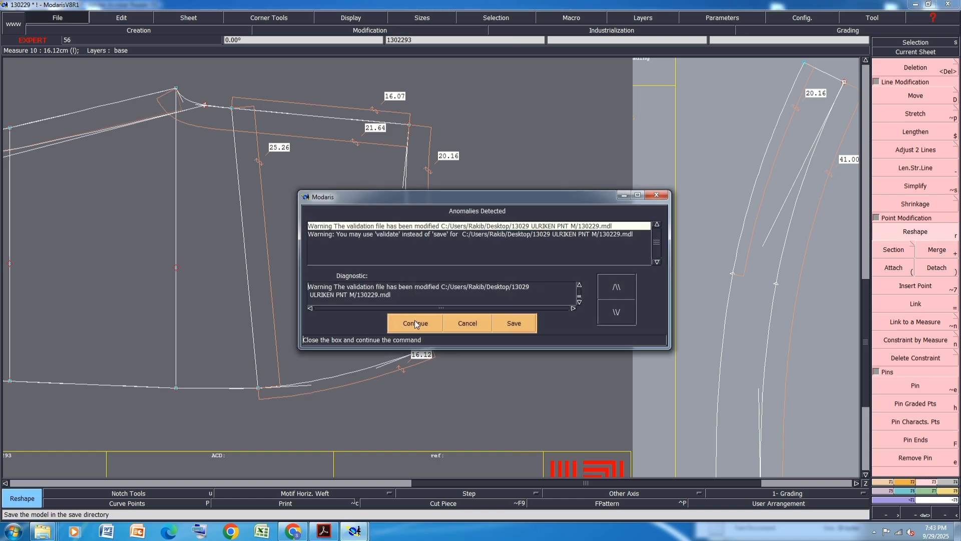
{"action": "left_click", "coordinate": [418, 318]}
{"action": "scroll", "coordinate": [171, 278], "scroll_direction": "down", "scroll_amount": 4}
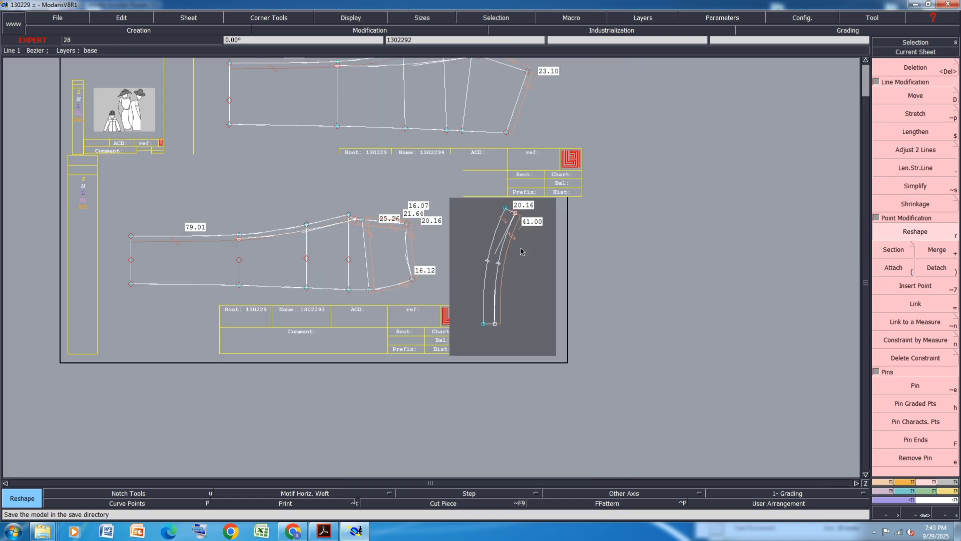
Measure the lengths of the lower edges of the second and third pieces
{"action": "key", "text": "l"}
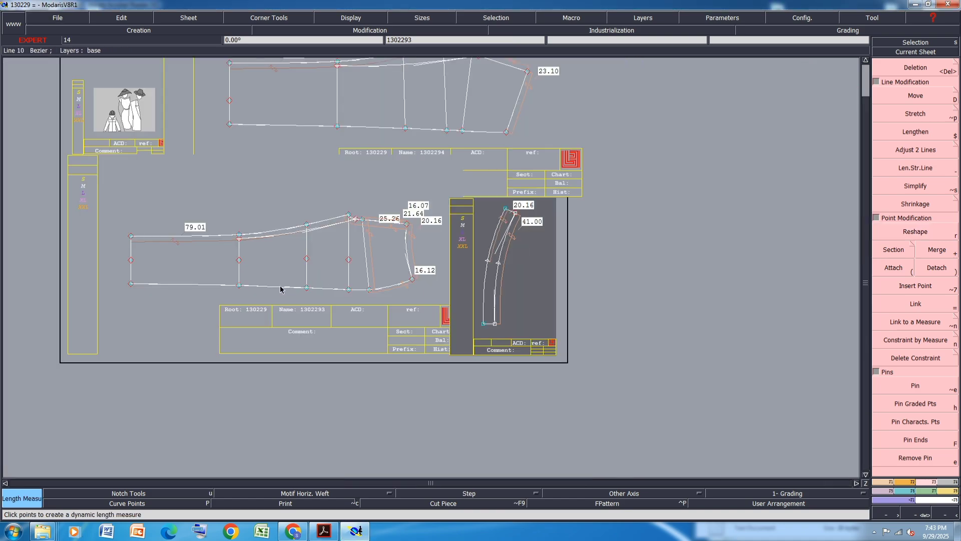
{"action": "right_click", "coordinate": [280, 287]}
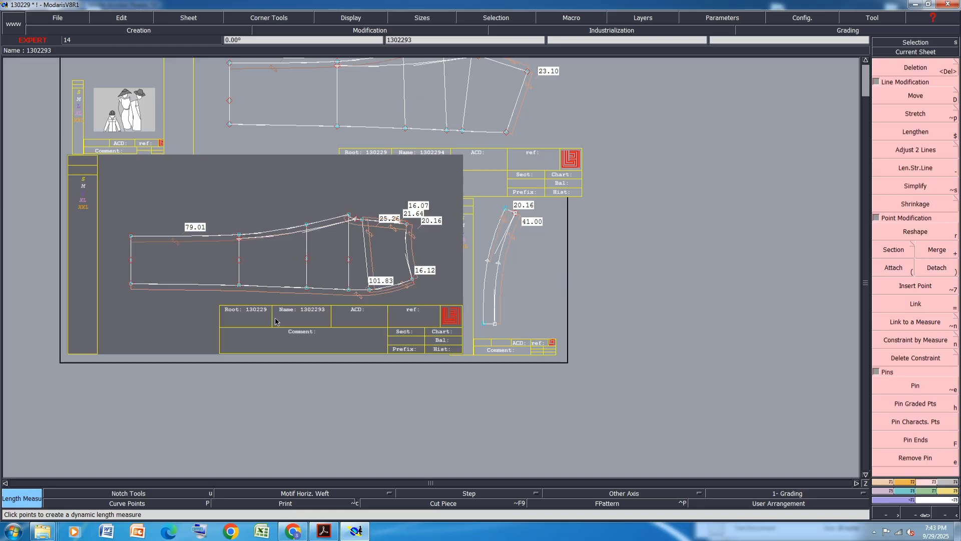
{"action": "scroll", "coordinate": [275, 317], "scroll_direction": "down", "scroll_amount": 2}
{"action": "scroll", "coordinate": [305, 223], "scroll_direction": "up", "scroll_amount": 2}
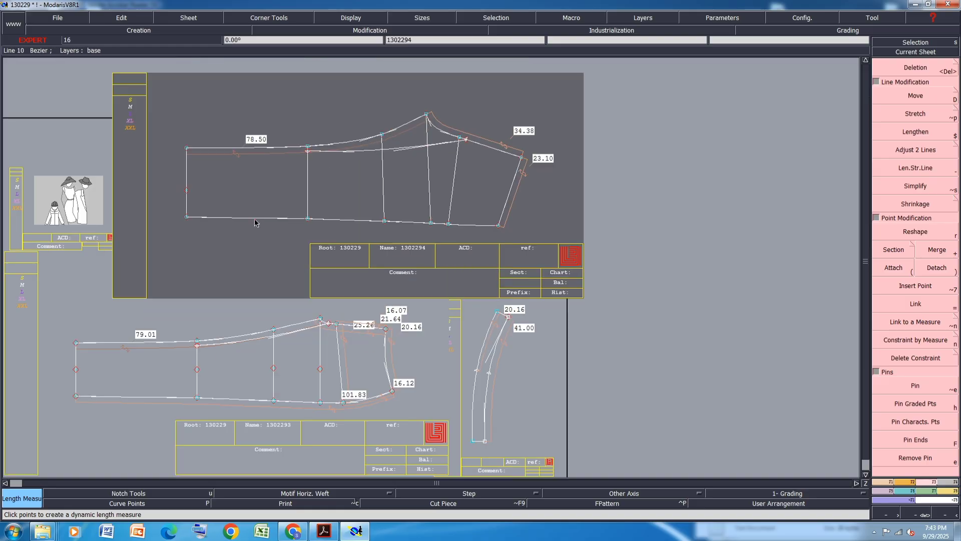
{"action": "right_click", "coordinate": [256, 220]}
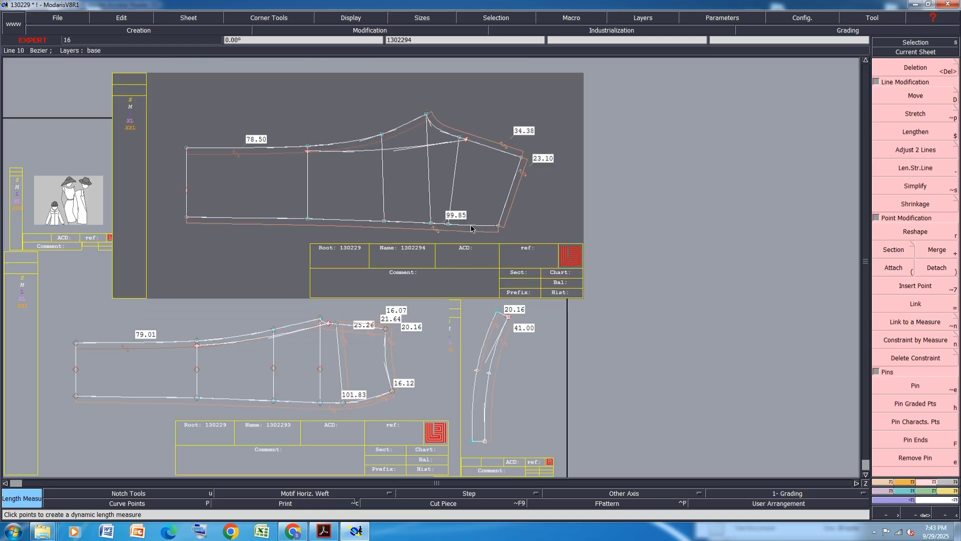
Move the third piece's lower right corner 1.98 cm horizontally to lengthen its lower edge
{"action": "key", "text": "d"}
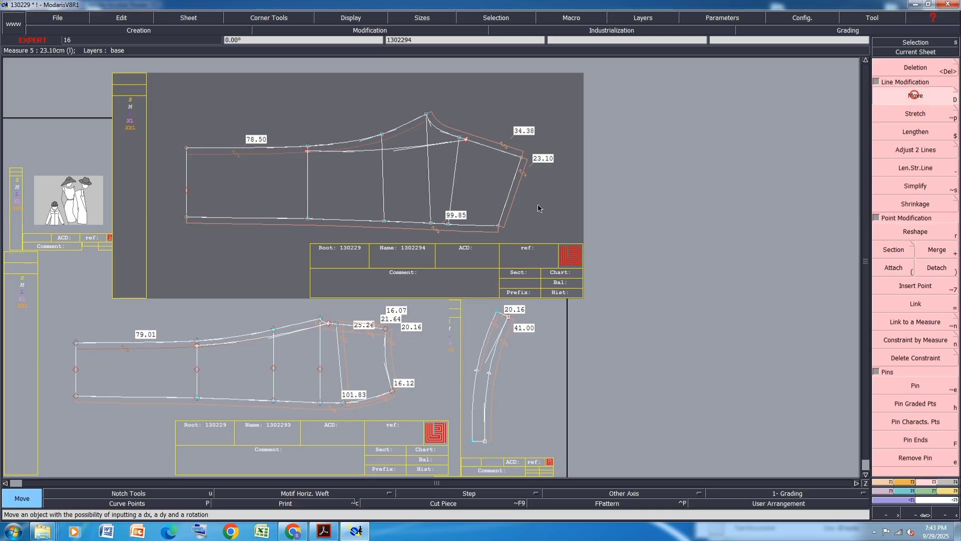
{"action": "left_click", "coordinate": [499, 226]}
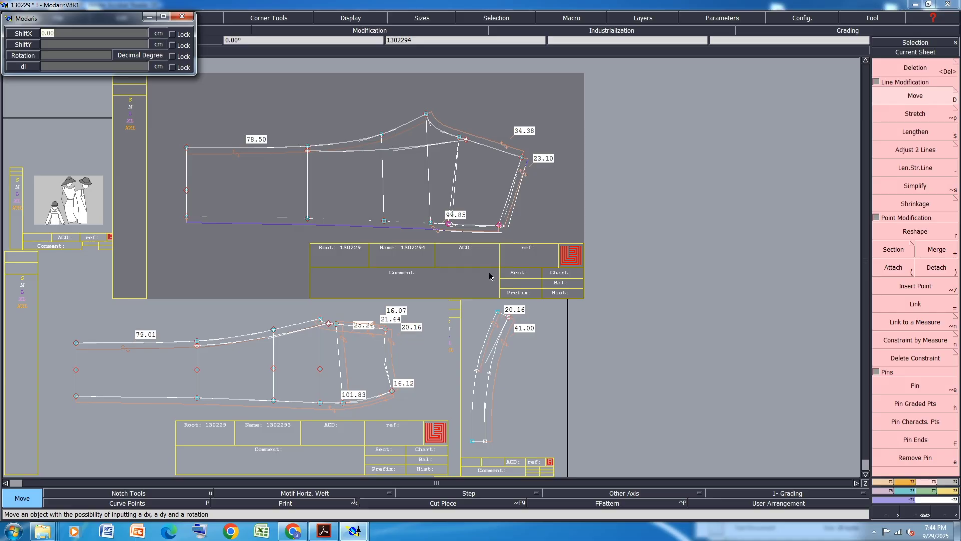
{"action": "type", "text": "1.98"}
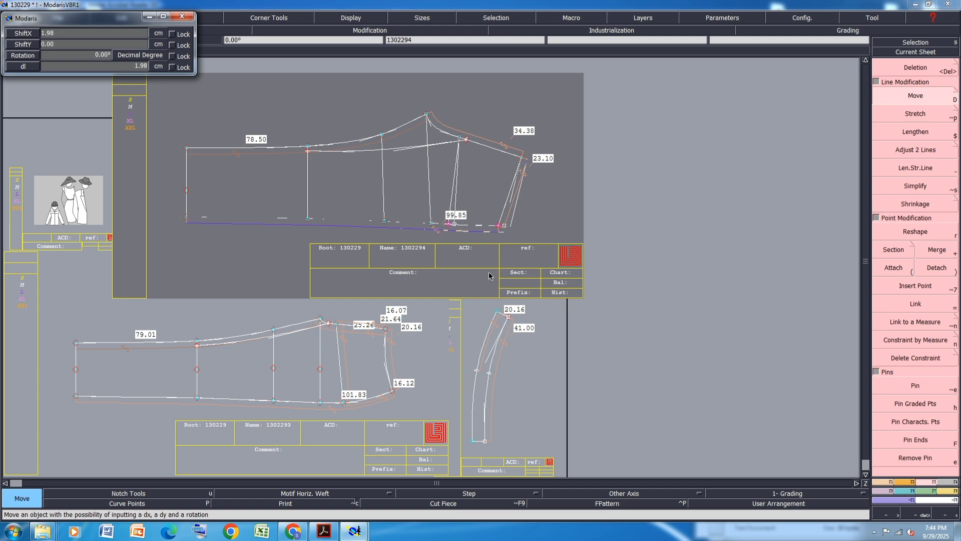
{"action": "key", "text": "Return"}
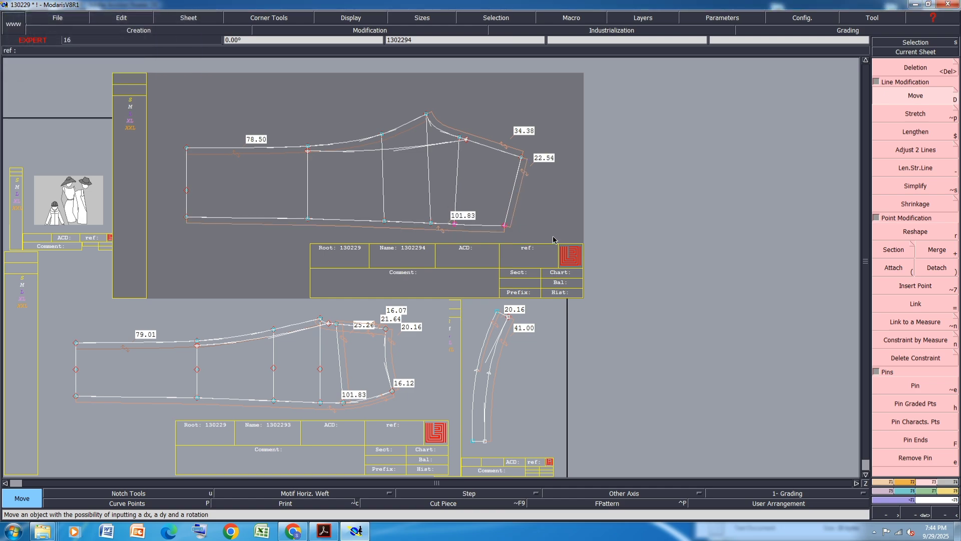
{"action": "key", "text": "ctrl+z"}
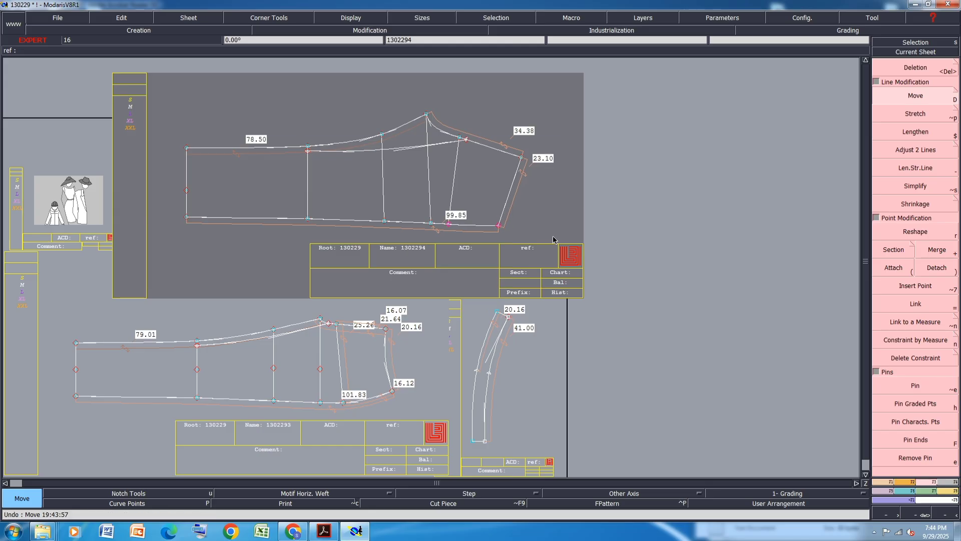
{"action": "key", "text": "ctrl+y"}
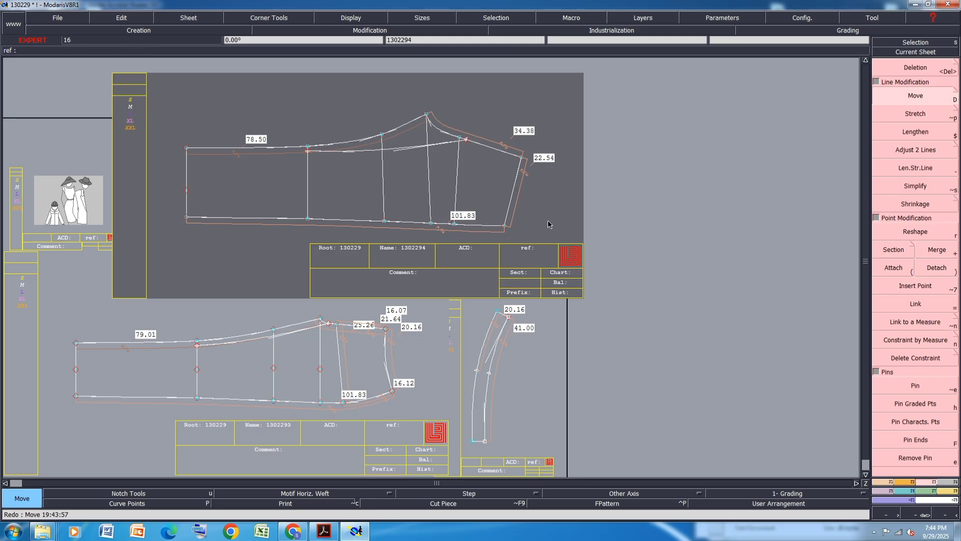
Reshape the third piece's lower edge curve
{"action": "scroll", "coordinate": [538, 165], "scroll_direction": "up", "scroll_amount": 1}
{"action": "scroll", "coordinate": [537, 165], "scroll_direction": "up", "scroll_amount": 1}
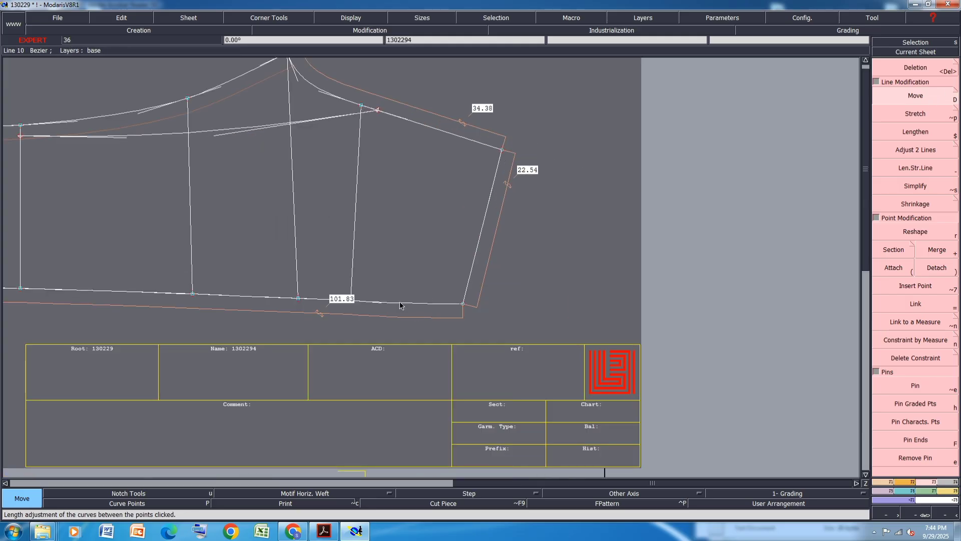
{"action": "scroll", "coordinate": [400, 302], "scroll_direction": "up", "scroll_amount": 1}
{"action": "left_click", "coordinate": [916, 231]}
{"action": "scroll", "coordinate": [359, 309], "scroll_direction": "up", "scroll_amount": 2}
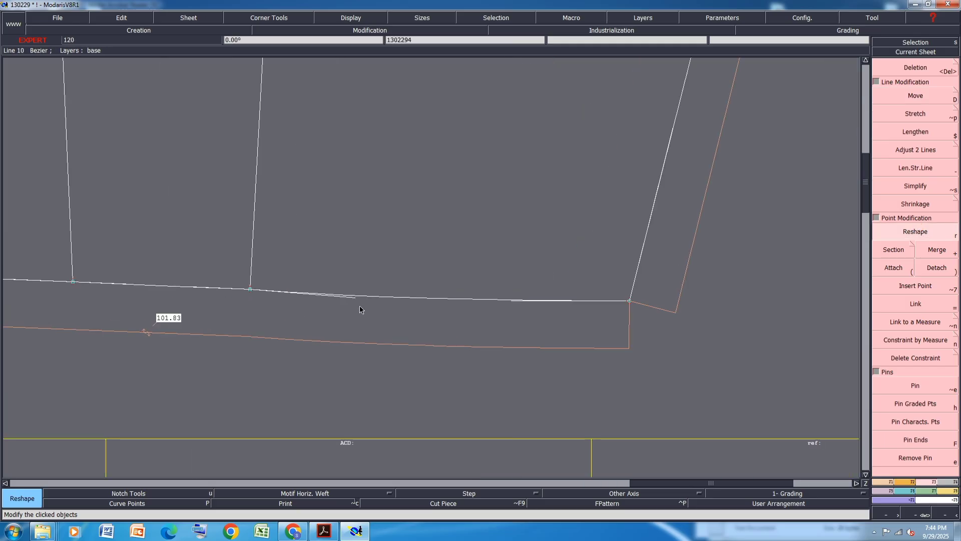
{"action": "left_click", "coordinate": [355, 299]}
{"action": "left_click", "coordinate": [353, 294]}
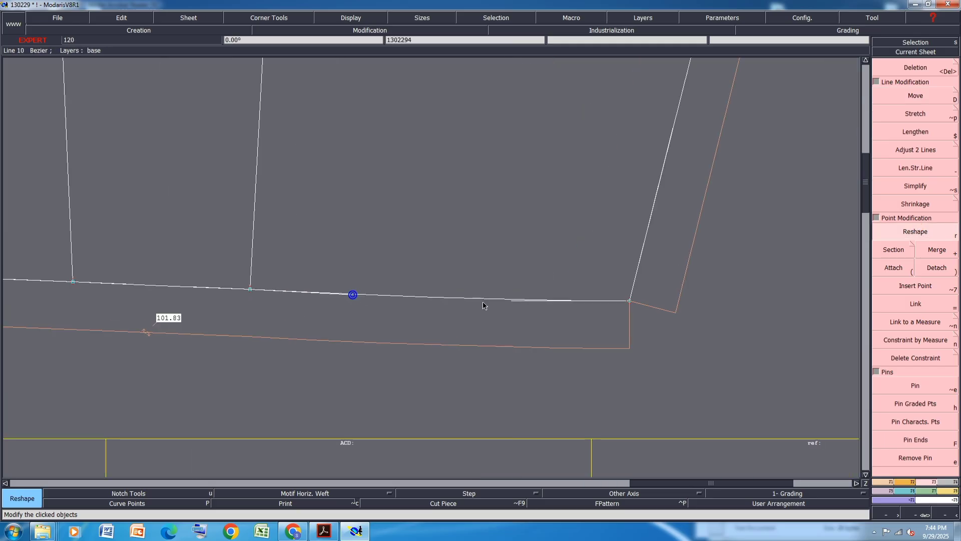
{"action": "left_click", "coordinate": [516, 301]}
{"action": "left_click", "coordinate": [516, 301]}
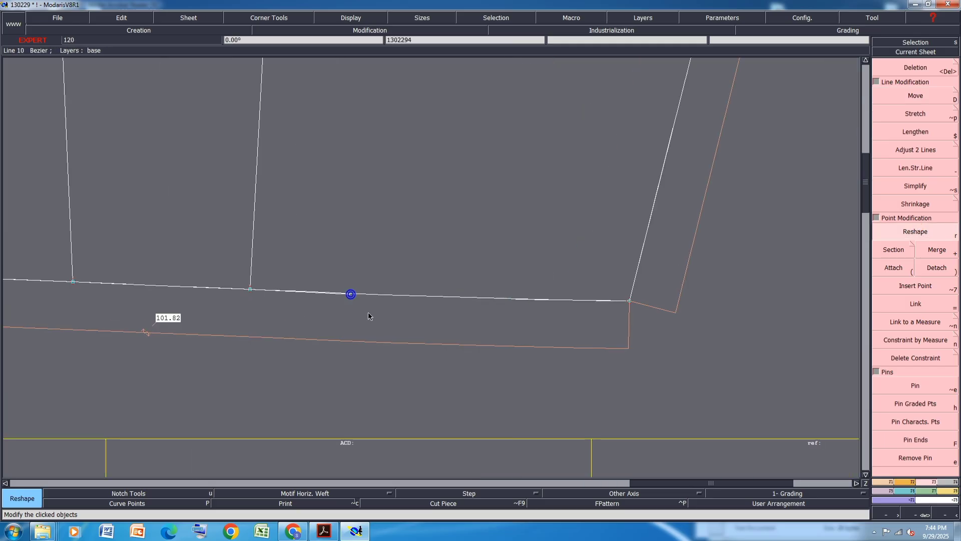
{"action": "scroll", "coordinate": [369, 315], "scroll_direction": "down", "scroll_amount": 4}
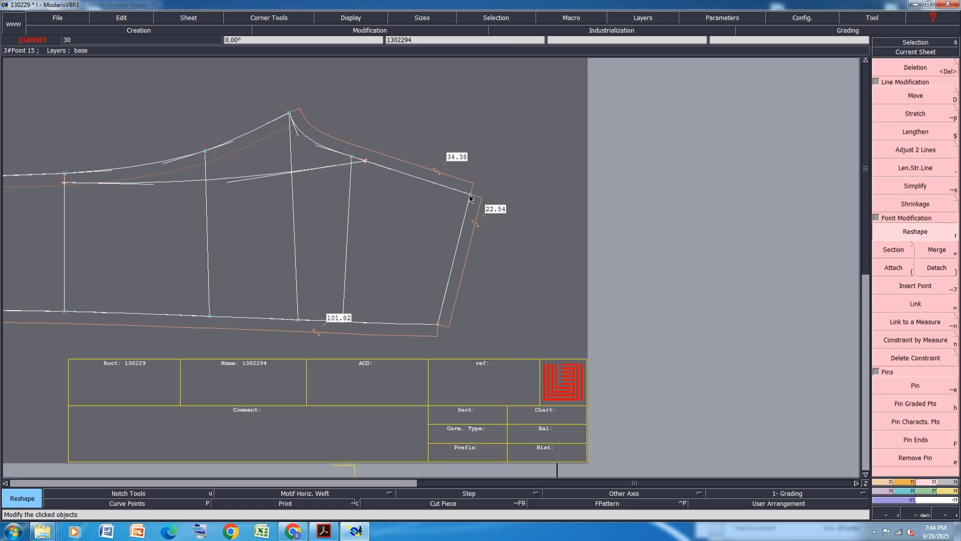
{"action": "key", "text": "shift+s"}
{"action": "left_click", "coordinate": [469, 195]}
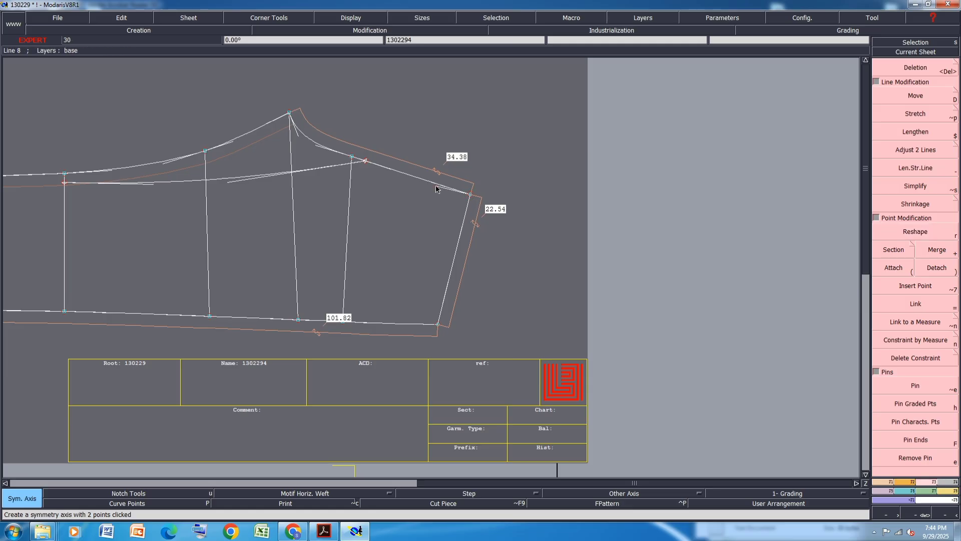
{"action": "left_click", "coordinate": [437, 184]}
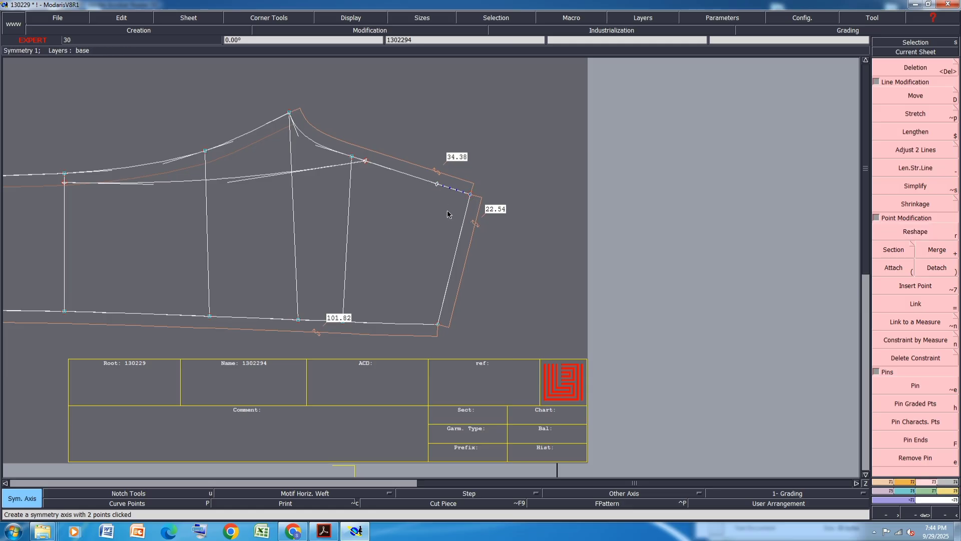
{"action": "left_click", "coordinate": [460, 239]}
{"action": "key", "text": "ctrl+z"}
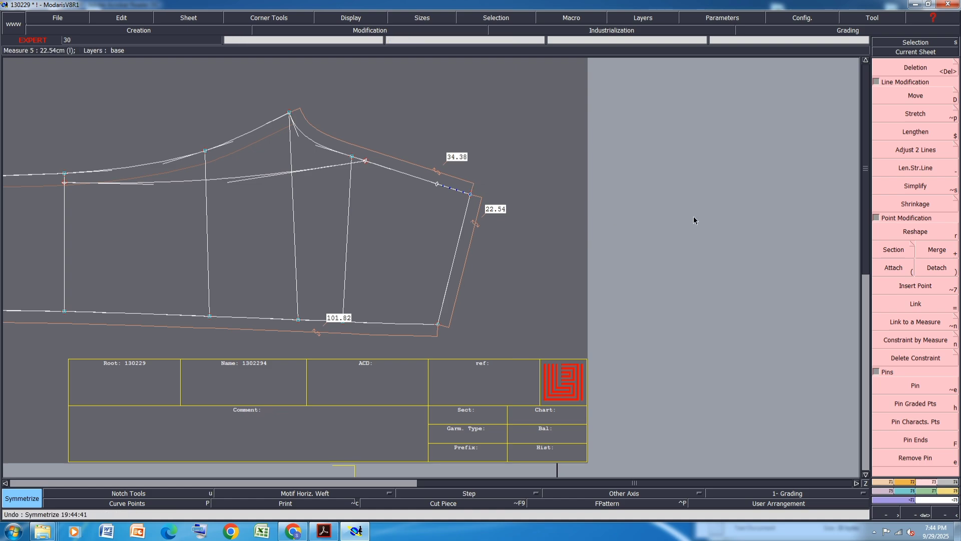
Move the third piece's upper right corner 2 cm horizontally
{"action": "left_click", "coordinate": [915, 96]}
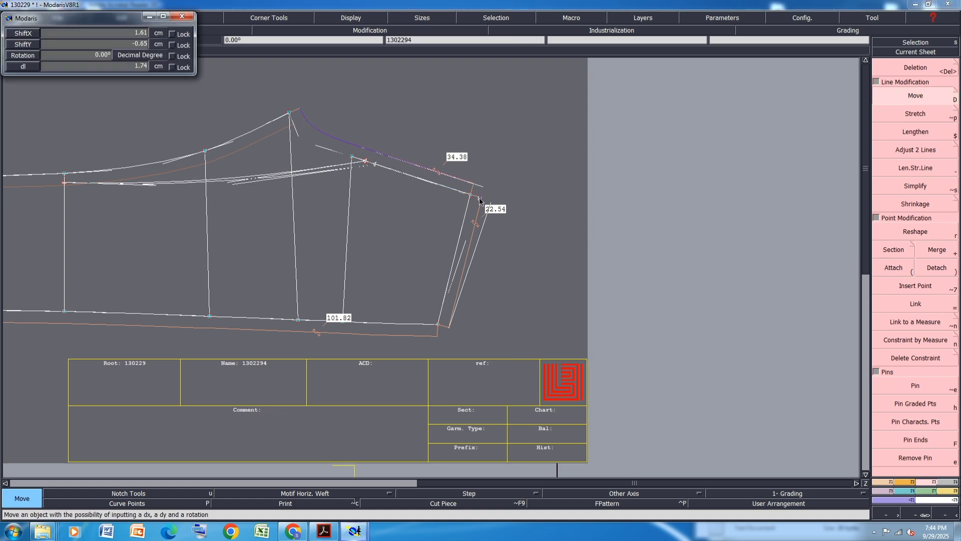
{"action": "key", "text": "Down"}
{"action": "type", "text": "2"}
{"action": "key", "text": "Down"}
{"action": "type", "text": "0"}
{"action": "key", "text": "Return"}
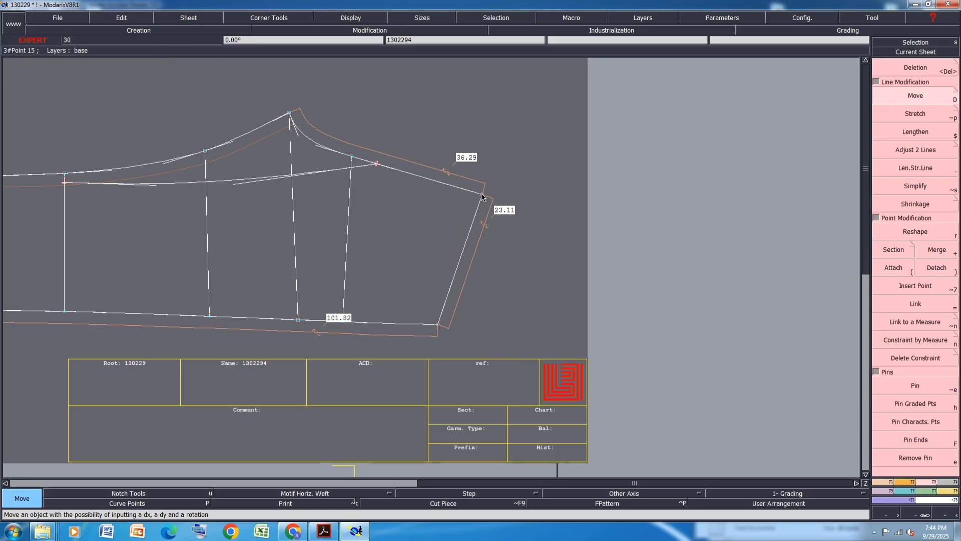
{"action": "key", "text": "p"}
{"action": "left_click", "coordinate": [481, 195]}
{"action": "left_click", "coordinate": [468, 194]}
{"action": "key", "text": "ctrl+z"}
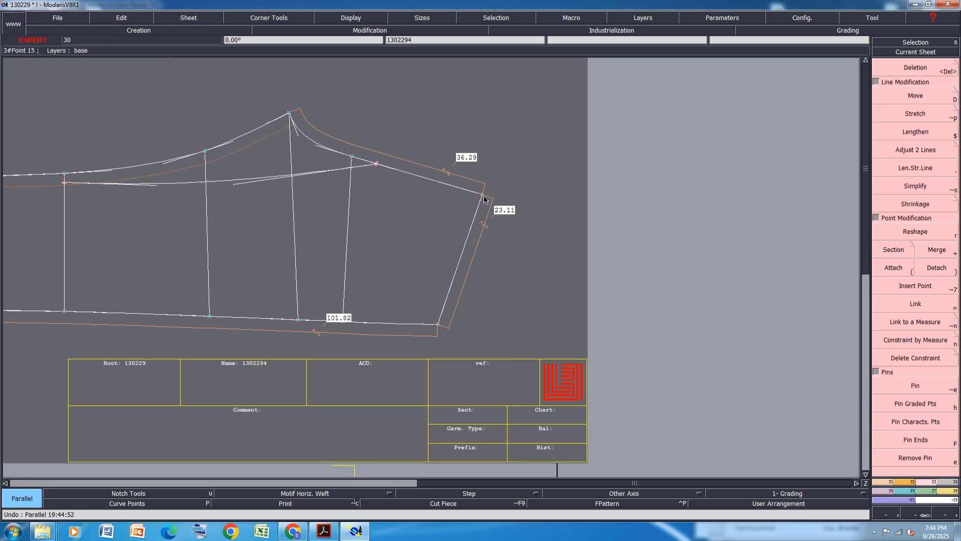
{"action": "key", "text": "shift+s"}
{"action": "left_click", "coordinate": [481, 195]}
{"action": "left_click", "coordinate": [451, 185]}
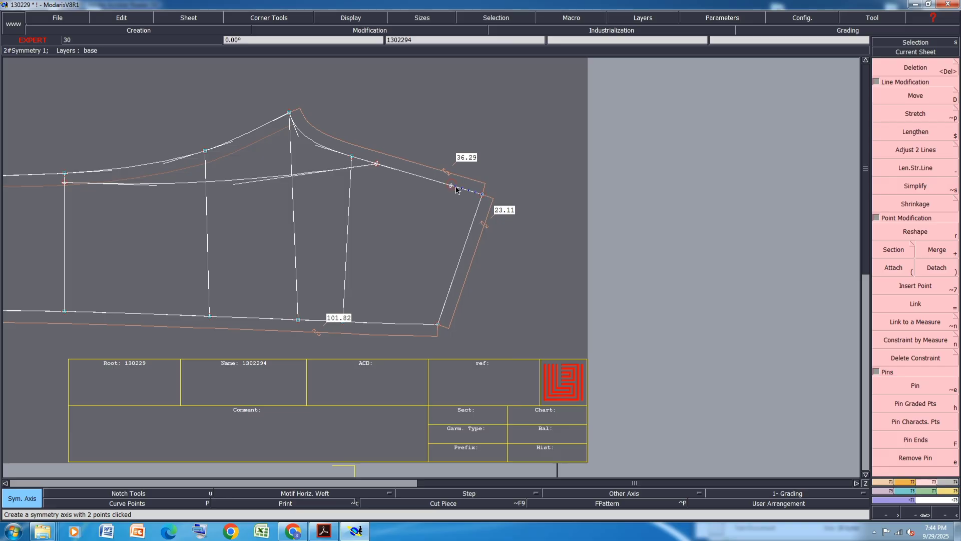
{"action": "key", "text": "y"}
{"action": "left_click", "coordinate": [456, 188]}
{"action": "left_click", "coordinate": [465, 245]}
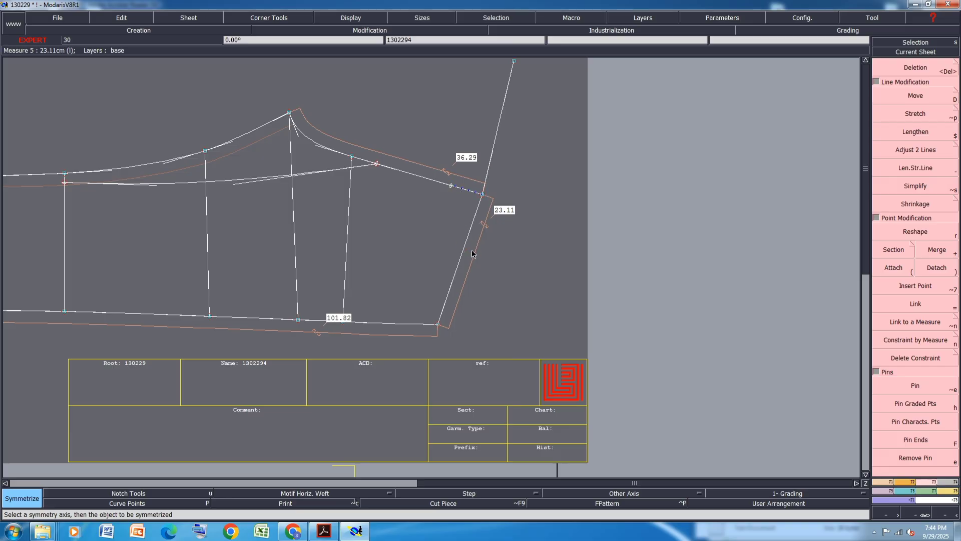
{"action": "key", "text": "ctrl+z"}
Select the third piece's right end and move it with a 0 cm horizontal shift
{"action": "left_click_drag", "start_coordinate": [517, 163], "coordinate": [423, 350]}
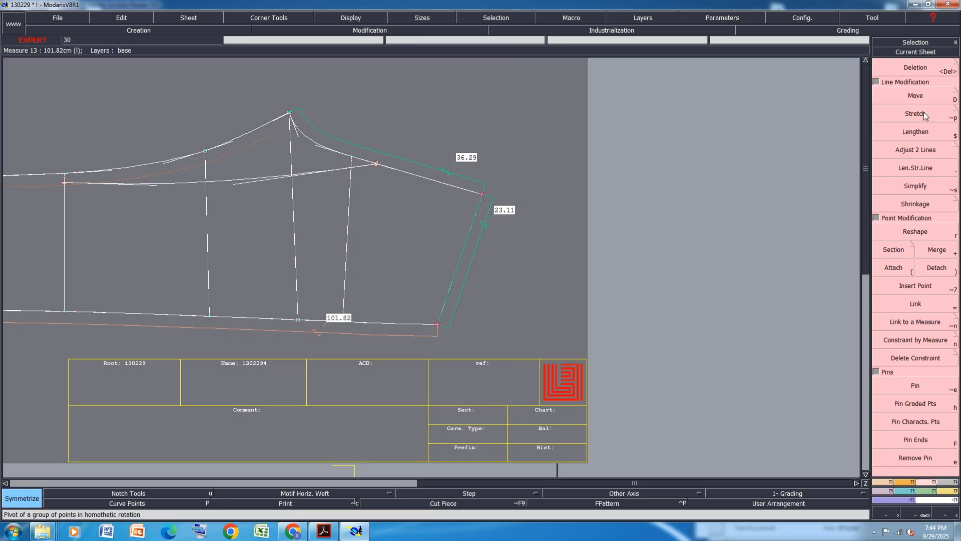
{"action": "key", "text": "d"}
{"action": "left_click", "coordinate": [480, 196]}
{"action": "left_click", "coordinate": [482, 196]}
{"action": "key", "text": "Down"}
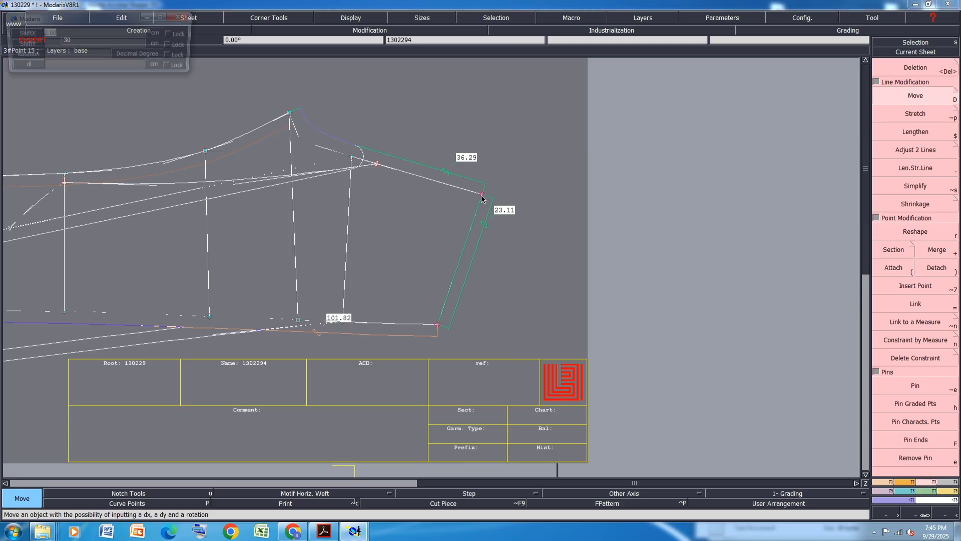
{"action": "type", "text": "0"}
{"action": "key", "text": "Down"}
{"action": "type", "text": "-"}
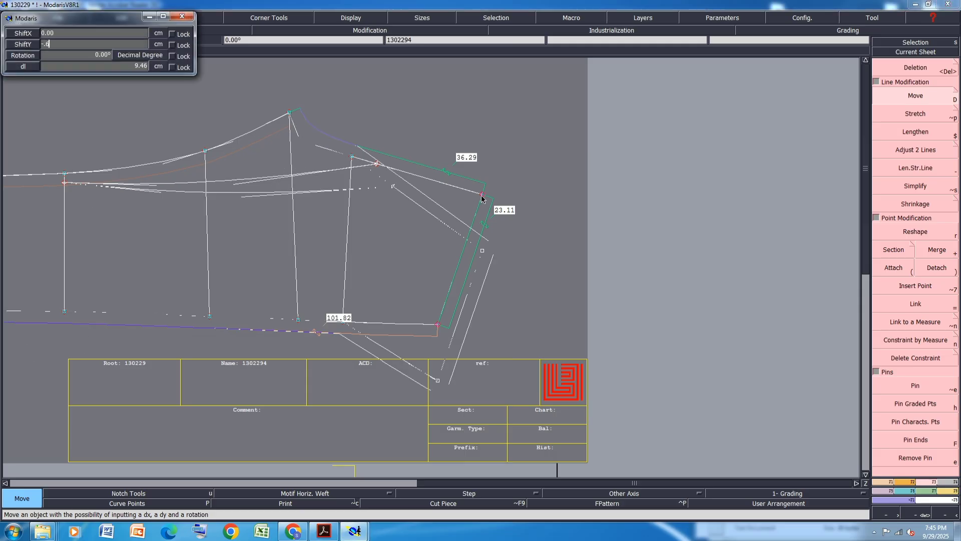
{"action": "key", "text": "Return"}
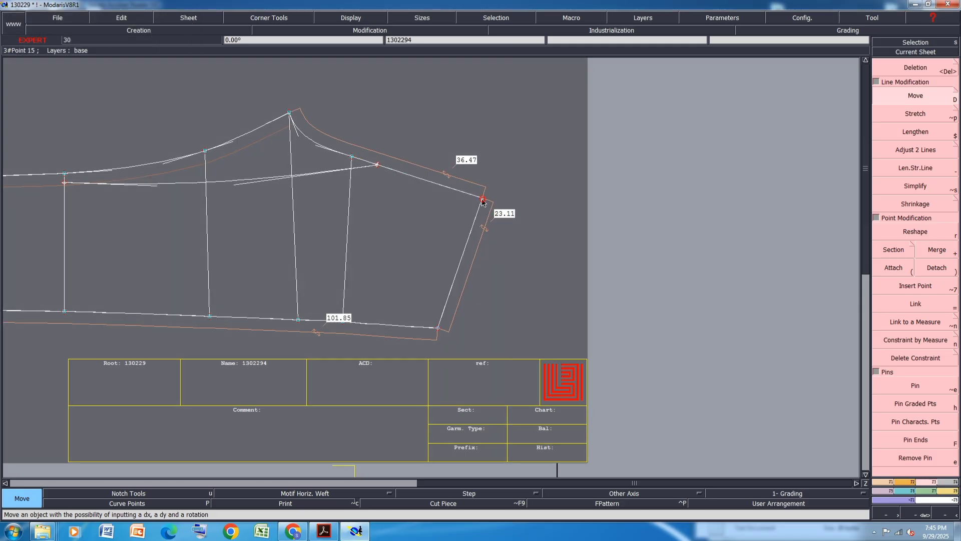
Move the third piece's upper right corner -0.2 cm vertically
{"action": "left_click", "coordinate": [482, 200]}
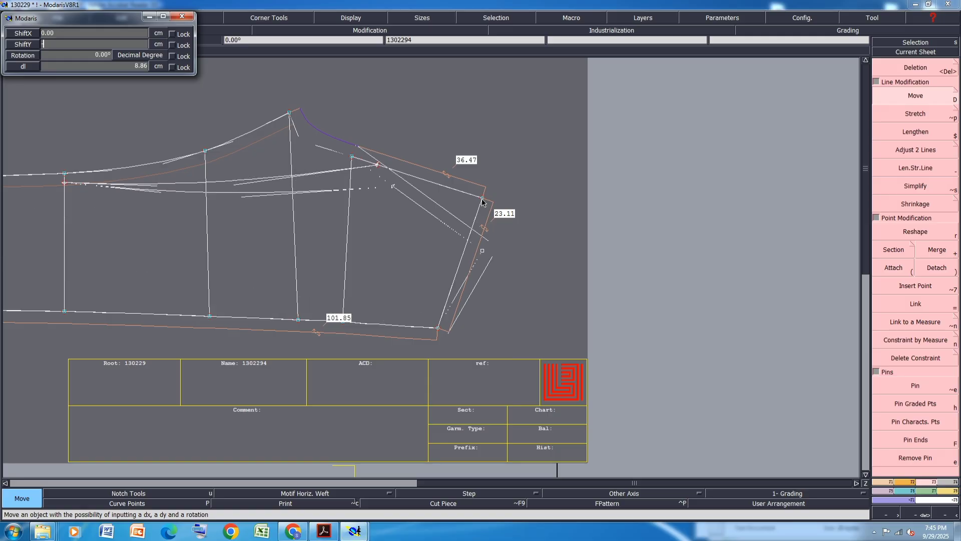
{"action": "type", "text": "-.2"}
{"action": "key", "text": "Return"}
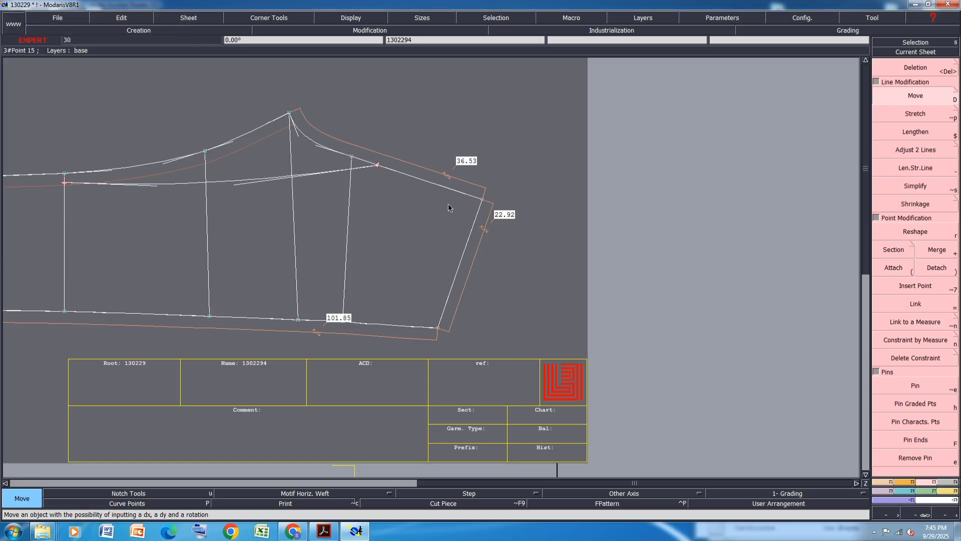
{"action": "scroll", "coordinate": [311, 148], "scroll_direction": "up", "scroll_amount": 1}
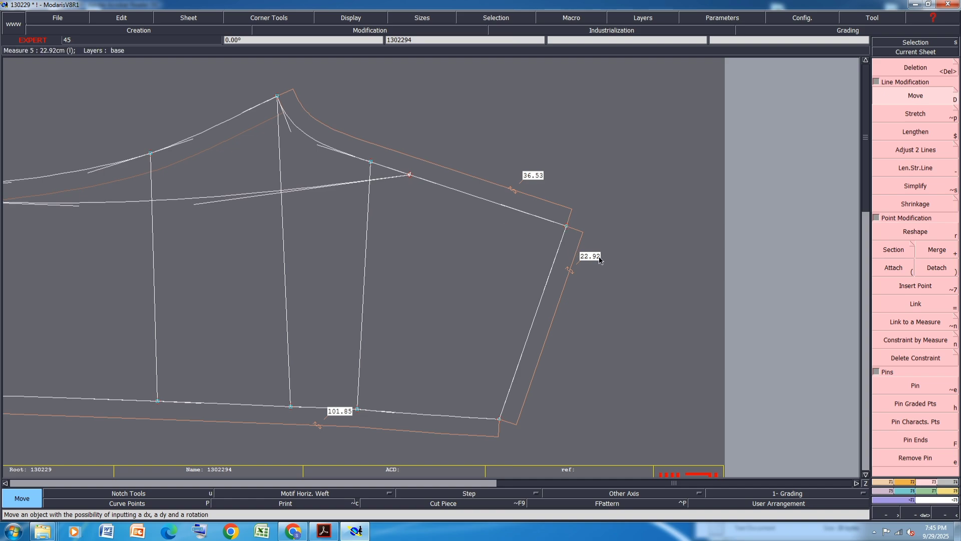
{"action": "key", "text": "x"}
{"action": "left_click", "coordinate": [566, 226]}
{"action": "left_click", "coordinate": [531, 216]}
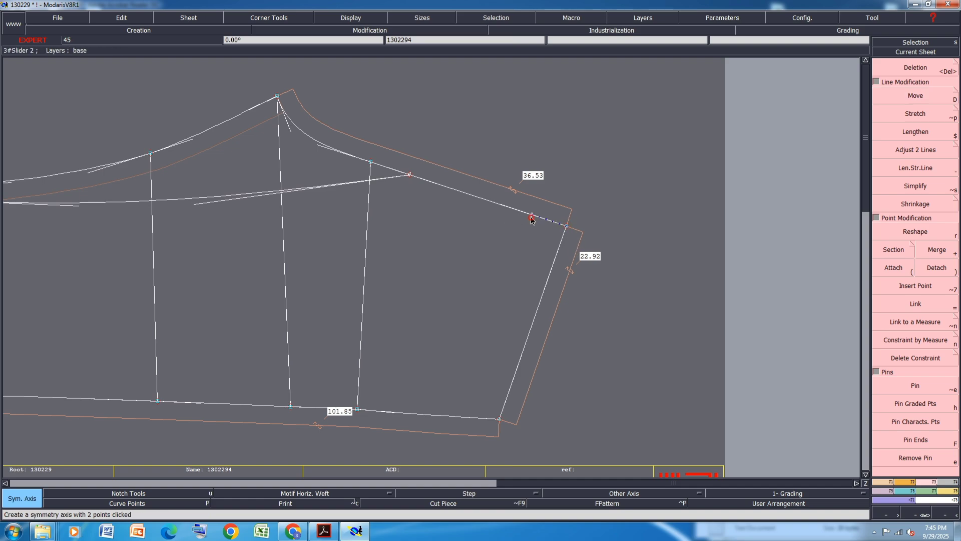
{"action": "key", "text": "y"}
{"action": "left_click", "coordinate": [542, 218]}
{"action": "left_click", "coordinate": [548, 283]}
{"action": "scroll", "coordinate": [549, 286], "scroll_direction": "down", "scroll_amount": 2}
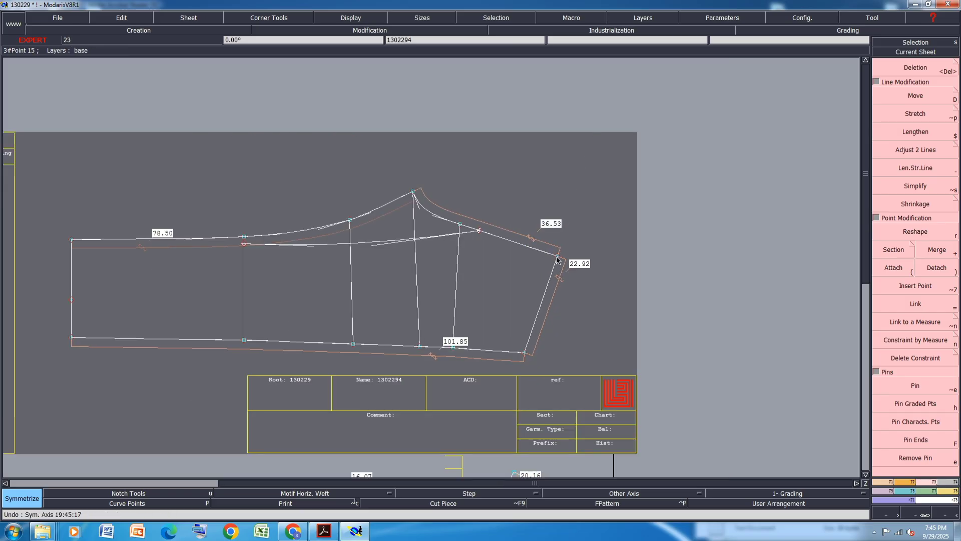
Move the third piece's upper right corner -0.2 cm horizontally
{"action": "left_click", "coordinate": [945, 102]}
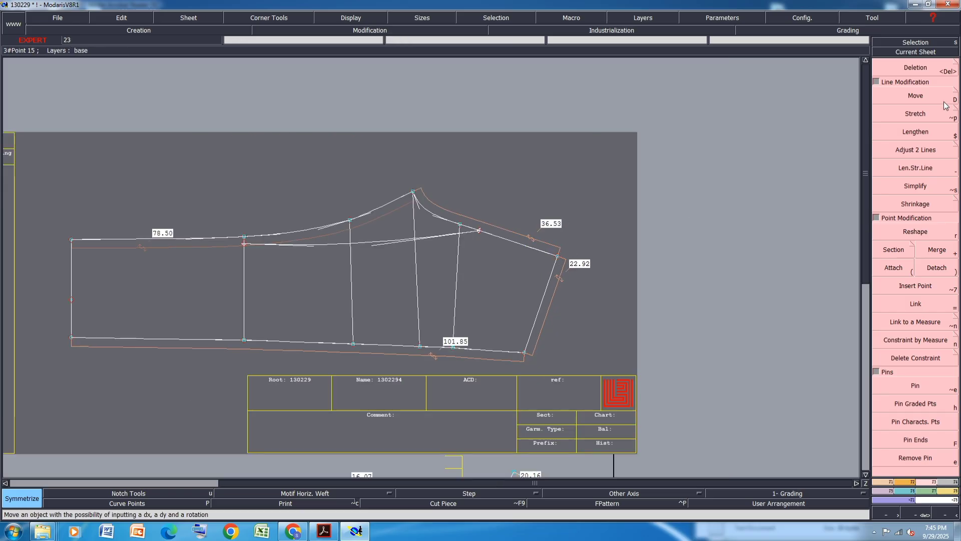
{"action": "left_click", "coordinate": [557, 259]}
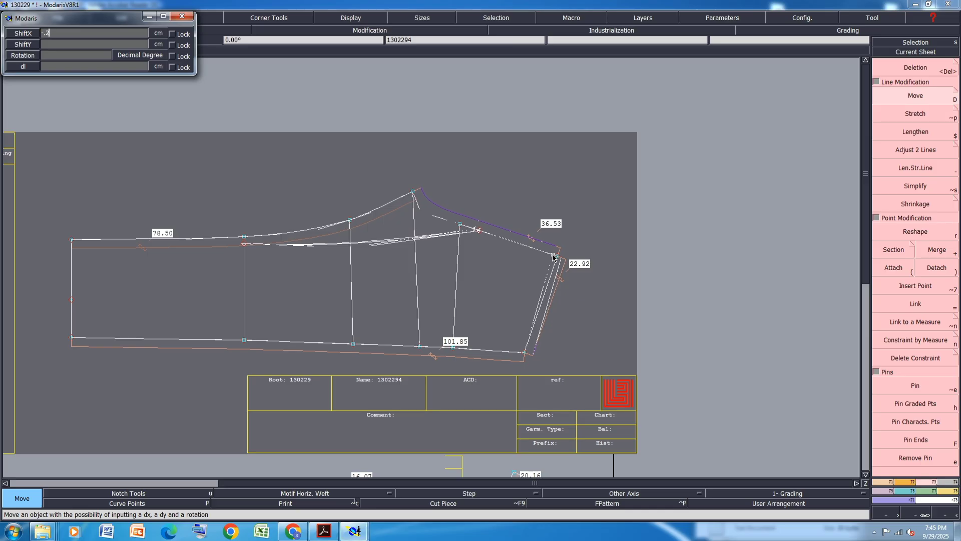
{"action": "type", "text": "-.2"}
{"action": "key", "text": "Return"}
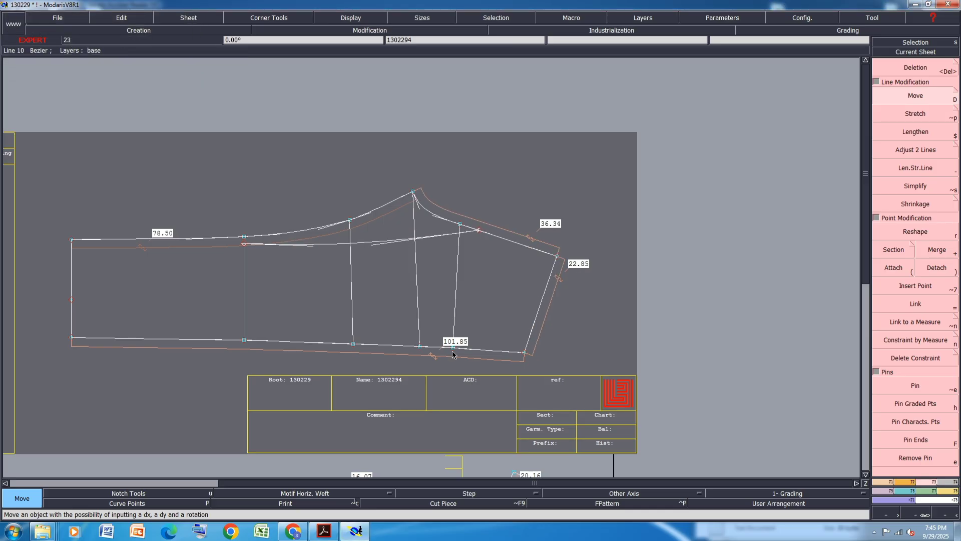
Reshape the third piece's lower edge curve near its right end
{"action": "scroll", "coordinate": [422, 364], "scroll_direction": "up", "scroll_amount": 1}
{"action": "scroll", "coordinate": [422, 364], "scroll_direction": "up", "scroll_amount": 1}
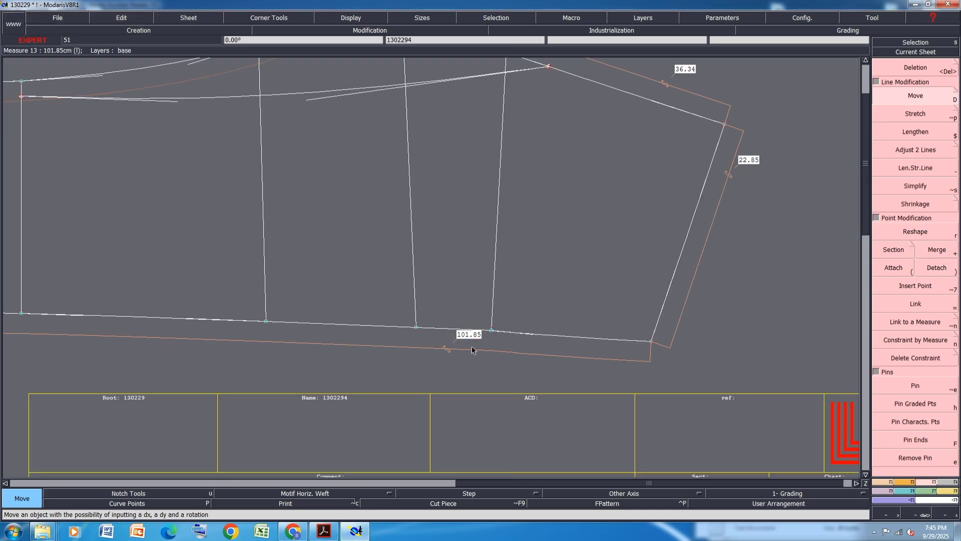
{"action": "scroll", "coordinate": [593, 348], "scroll_direction": "up", "scroll_amount": 2}
{"action": "left_click", "coordinate": [917, 232]}
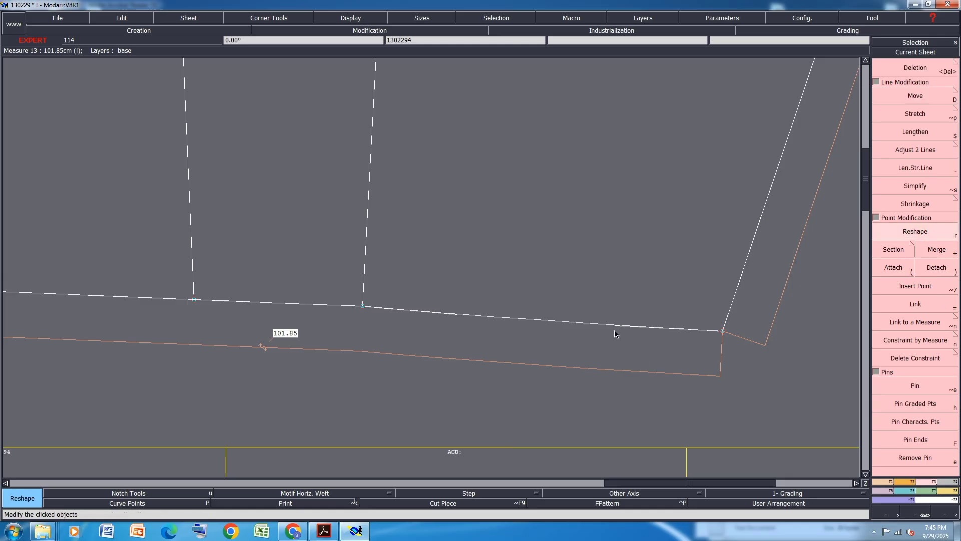
{"action": "left_click", "coordinate": [615, 331]}
{"action": "left_click", "coordinate": [437, 312]}
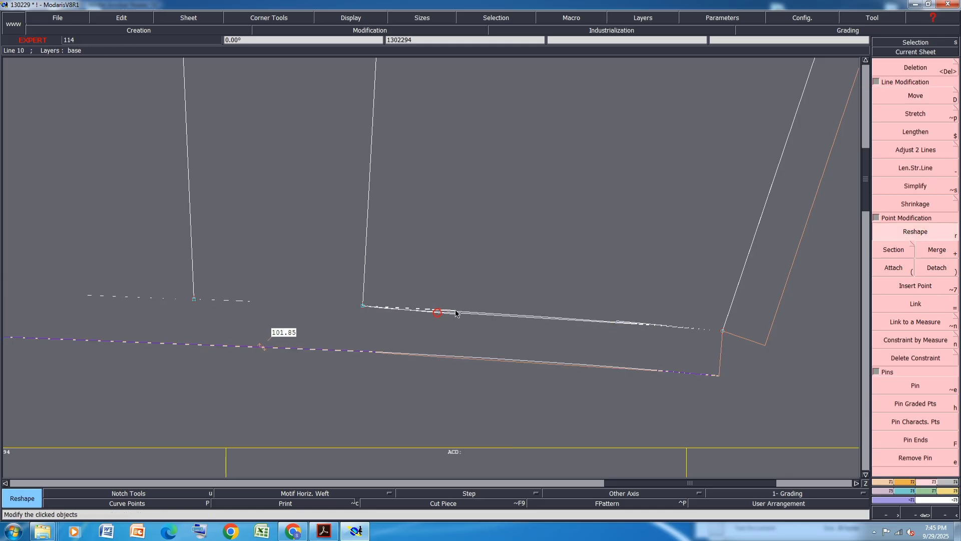
{"action": "left_click", "coordinate": [464, 312]}
{"action": "scroll", "coordinate": [472, 341], "scroll_direction": "down", "scroll_amount": 2}
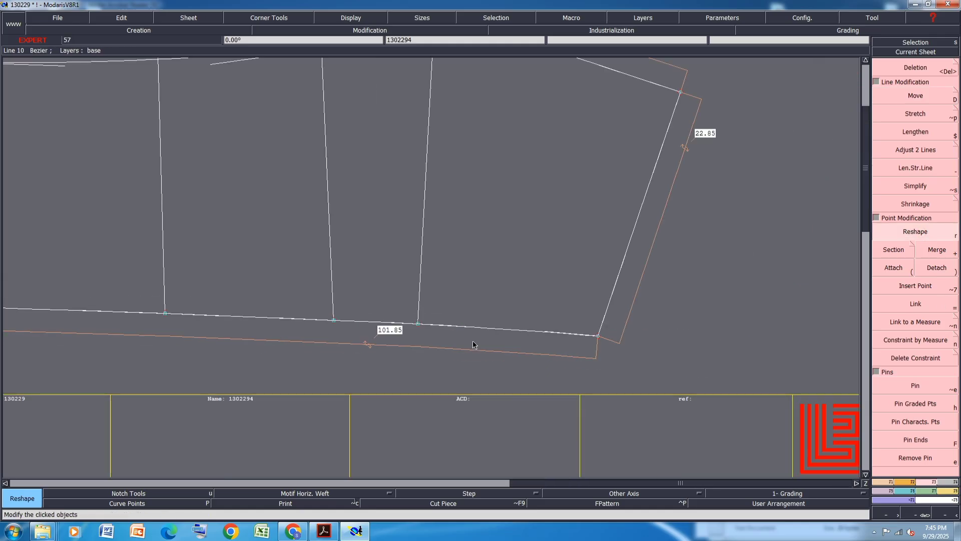
{"action": "scroll", "coordinate": [467, 185], "scroll_direction": "up", "scroll_amount": 1}
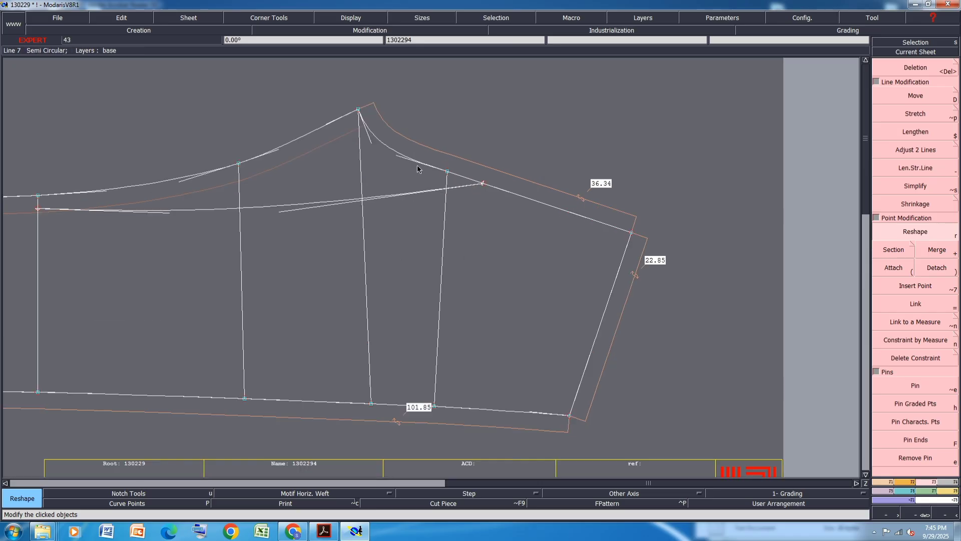
{"action": "scroll", "coordinate": [402, 166], "scroll_direction": "down", "scroll_amount": 1}
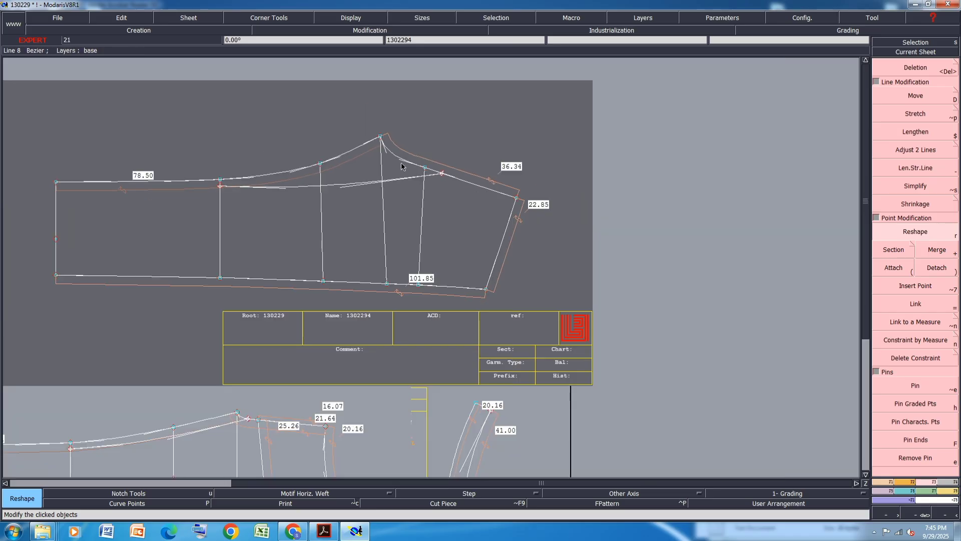
Save the model, continuing past the validation warning
{"action": "key", "text": "ctrl+s"}
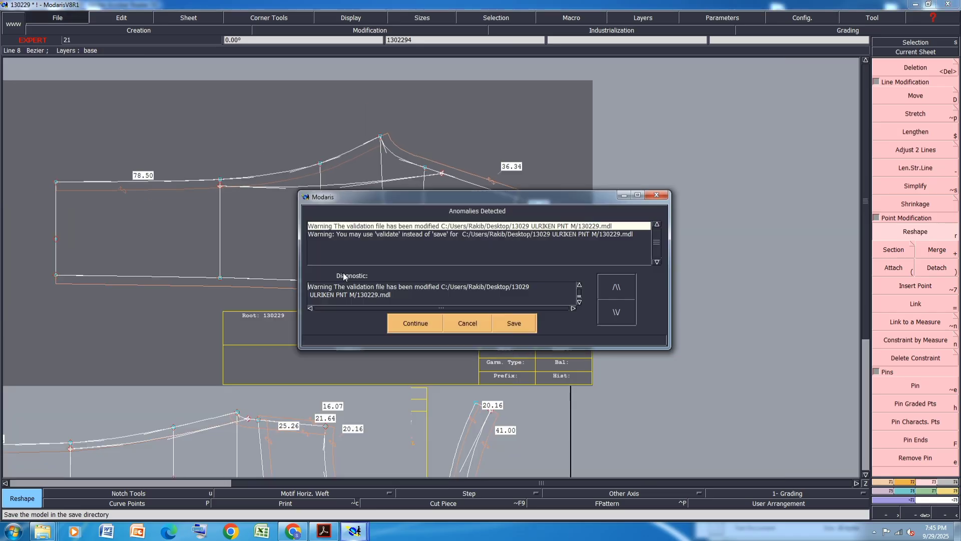
{"action": "left_click", "coordinate": [407, 323]}
Measure the heights of the second and third pieces from their upper peaks to their lower edges
{"action": "scroll", "coordinate": [388, 226], "scroll_direction": "down", "scroll_amount": 1}
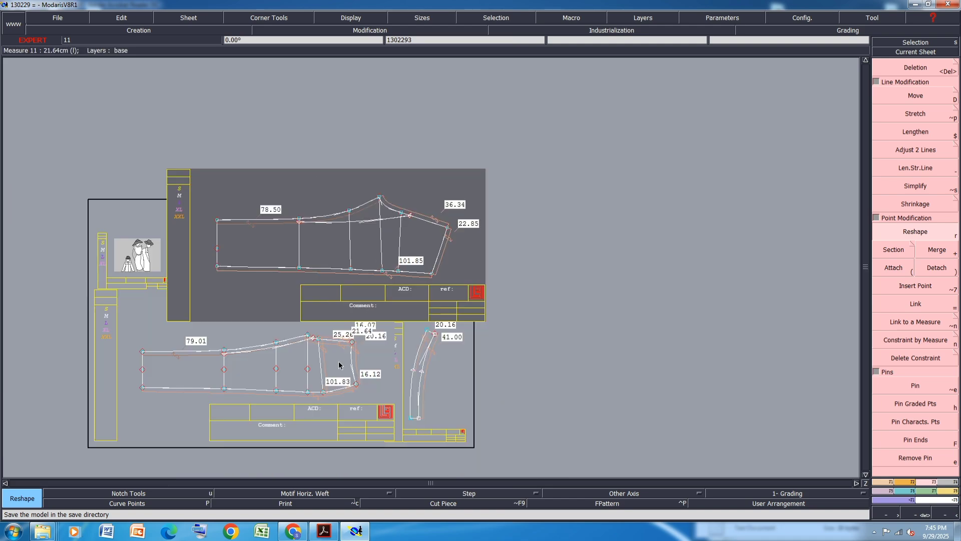
{"action": "key", "text": "l"}
{"action": "left_click", "coordinate": [308, 392]}
{"action": "scroll", "coordinate": [307, 333], "scroll_direction": "up", "scroll_amount": 1}
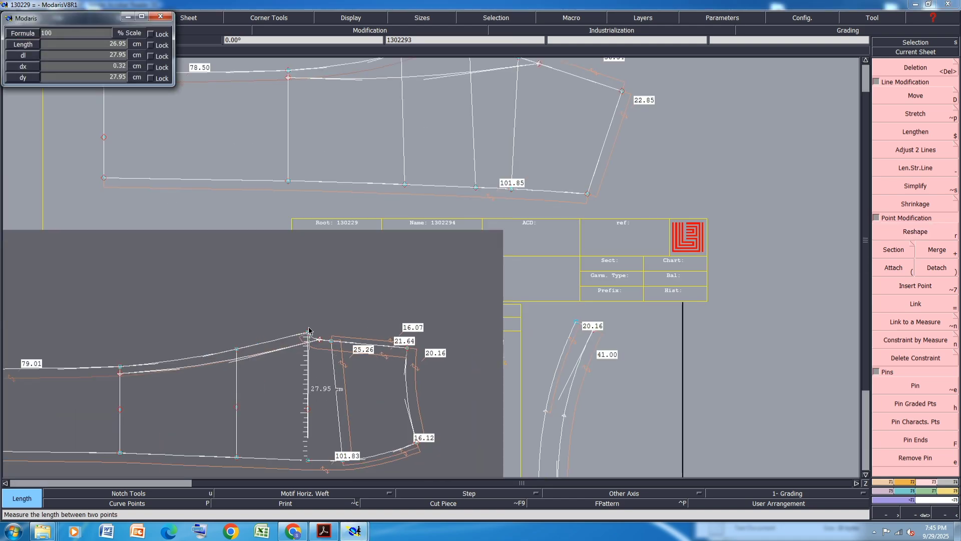
{"action": "left_click", "coordinate": [307, 331]}
{"action": "scroll", "coordinate": [307, 333], "scroll_direction": "down", "scroll_amount": 1}
{"action": "left_click", "coordinate": [394, 182]}
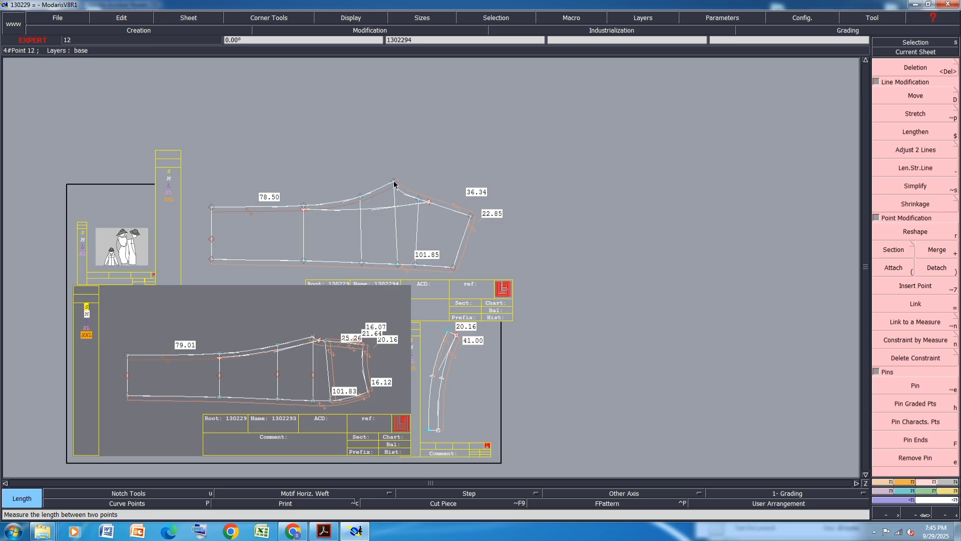
{"action": "left_click", "coordinate": [397, 264]}
Open the measurement table and compare its lengths with the PDF size chart
{"action": "key", "text": "m"}
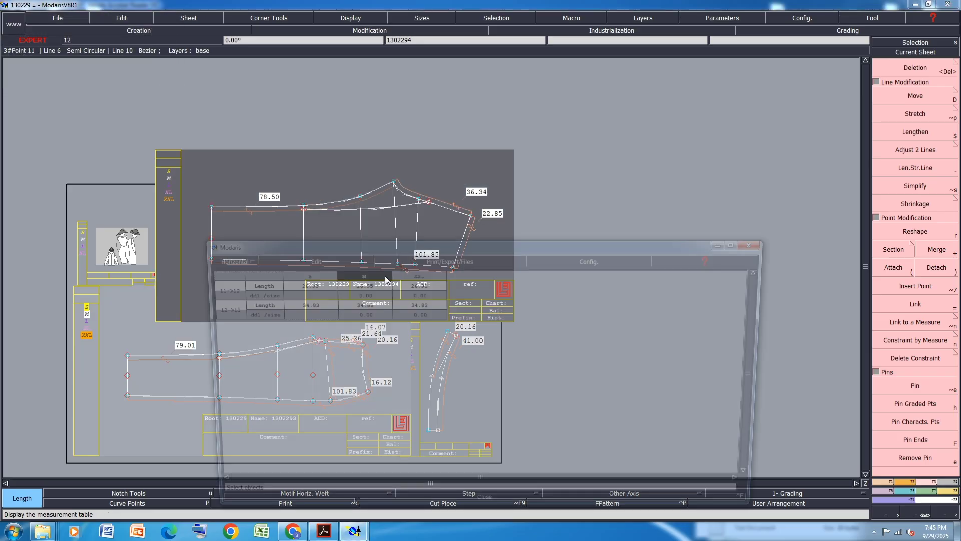
{"action": "left_click", "coordinate": [310, 258]}
{"action": "left_click", "coordinate": [281, 290]}
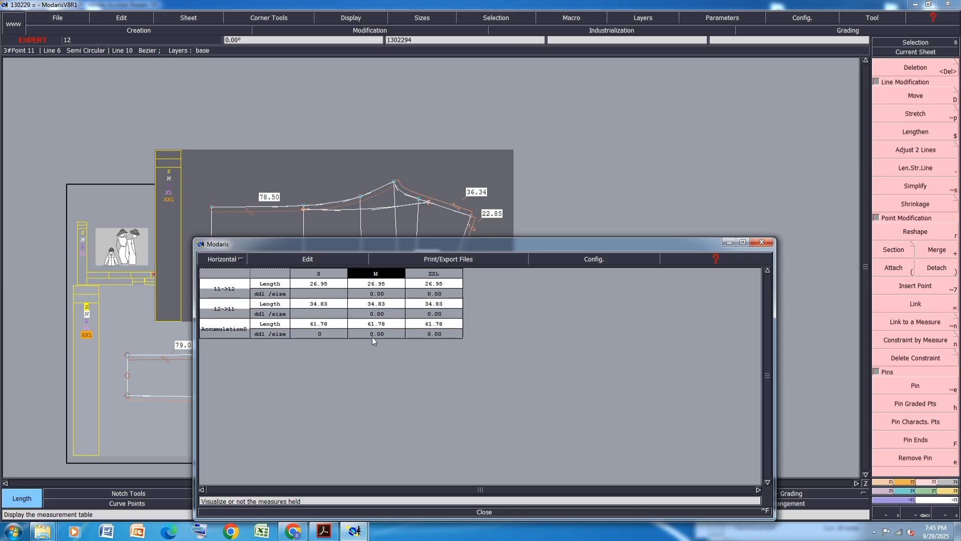
{"action": "left_click", "coordinate": [323, 533]}
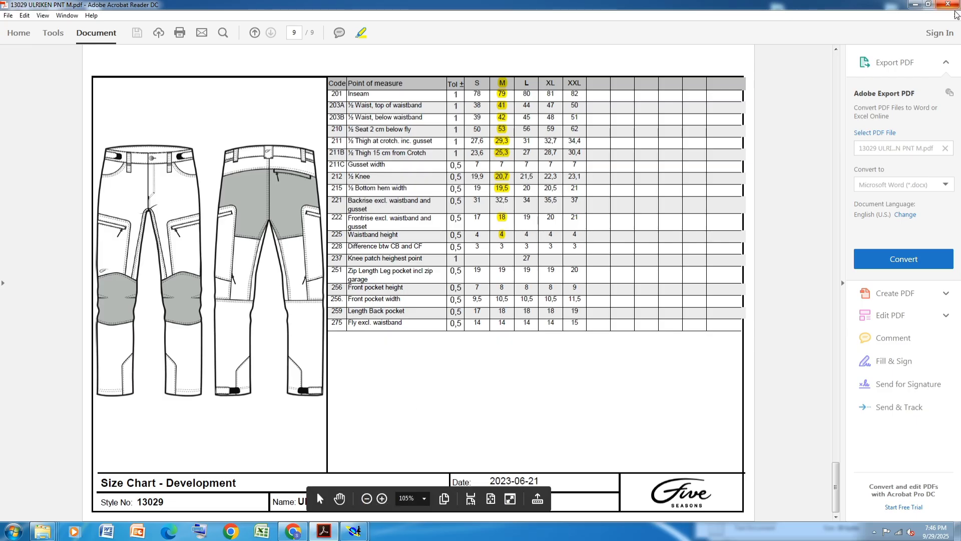
{"action": "left_click", "coordinate": [915, 5]}
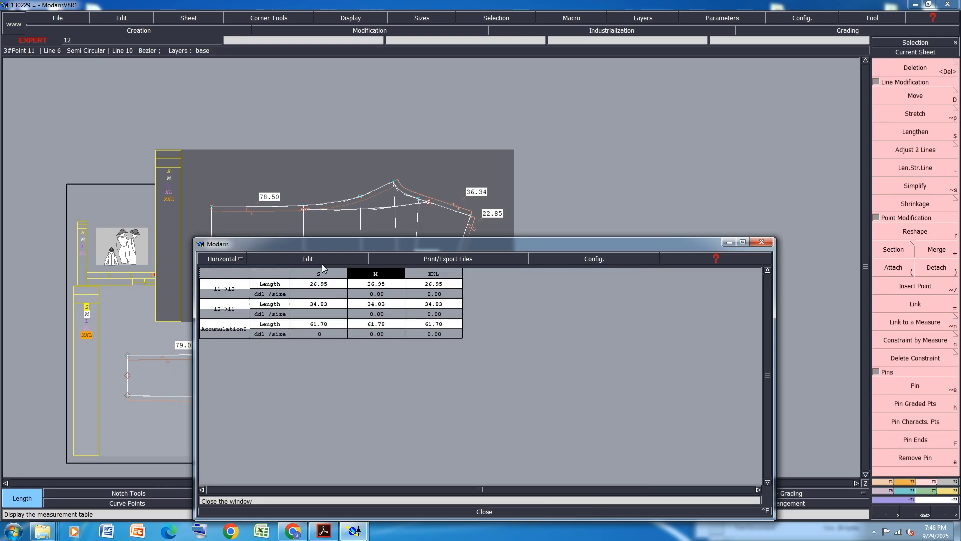
Close the measurement table and move the second piece's right end 1 cm horizontally
{"action": "left_click", "coordinate": [729, 242]}
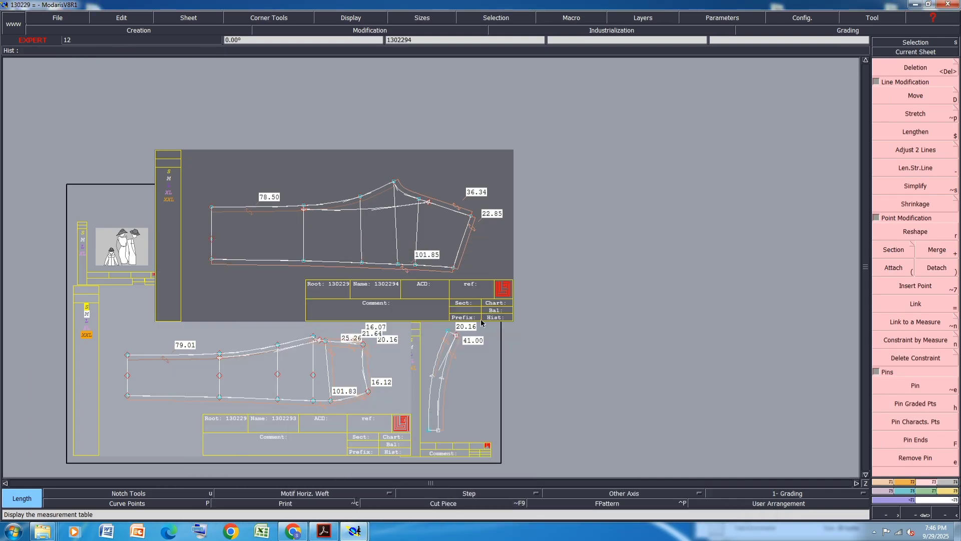
{"action": "scroll", "coordinate": [328, 434], "scroll_direction": "up", "scroll_amount": 1}
{"action": "scroll", "coordinate": [316, 413], "scroll_direction": "up", "scroll_amount": 1}
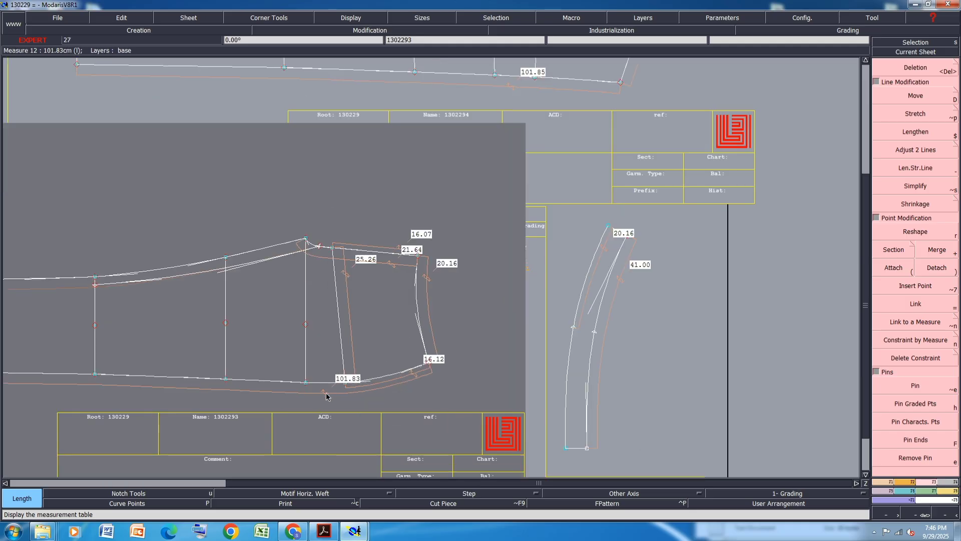
{"action": "left_click", "coordinate": [326, 397]}
{"action": "key", "text": "d"}
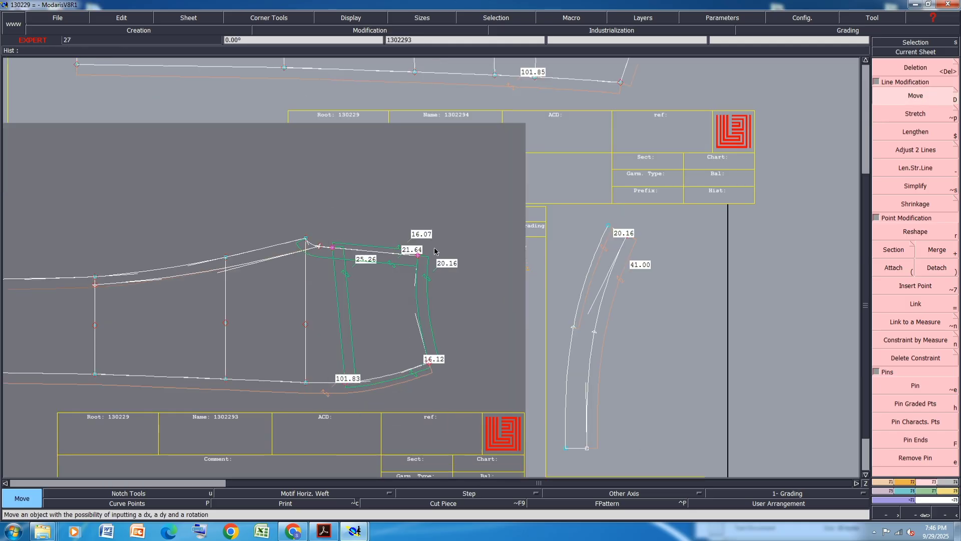
{"action": "left_click", "coordinate": [420, 258]}
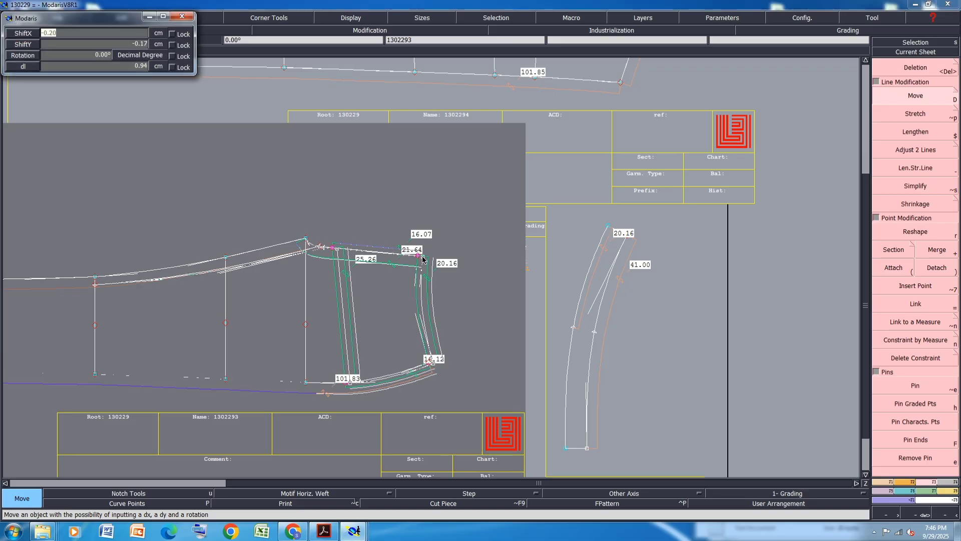
{"action": "type", "text": "1"}
{"action": "key", "text": "Tab"}
{"action": "type", "text": "0"}
{"action": "key", "text": "Return"}
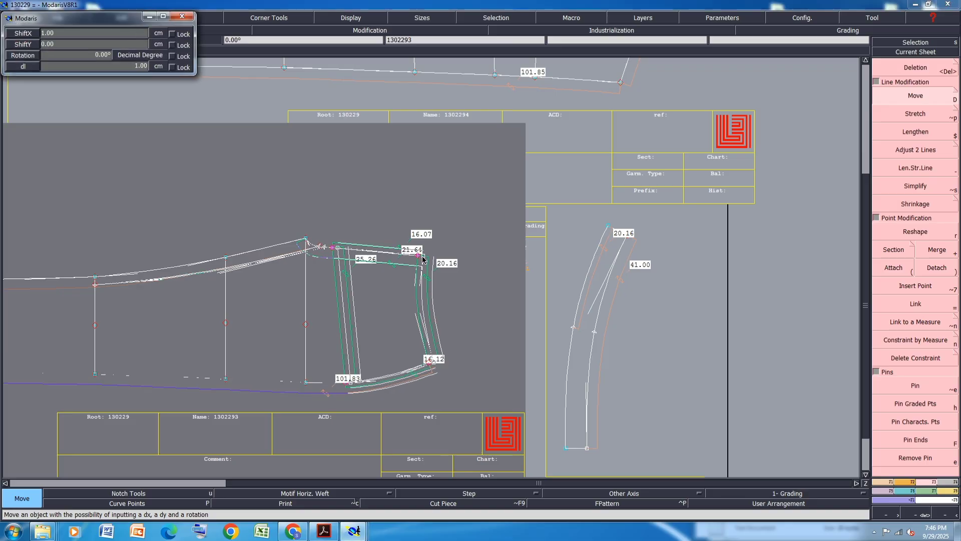
Move the first piece's right end 1 cm horizontally
{"action": "scroll", "coordinate": [373, 318], "scroll_direction": "down", "scroll_amount": 2}
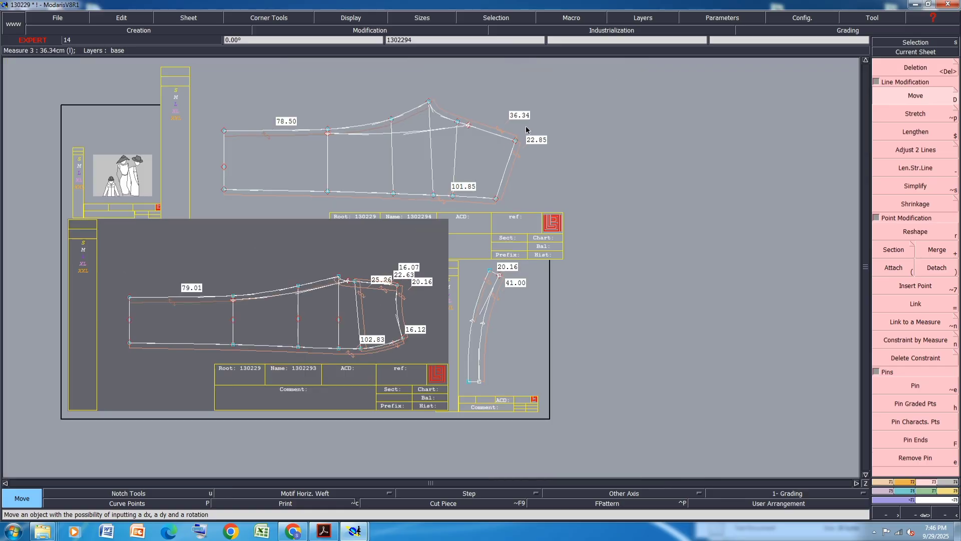
{"action": "left_click", "coordinate": [466, 123]}
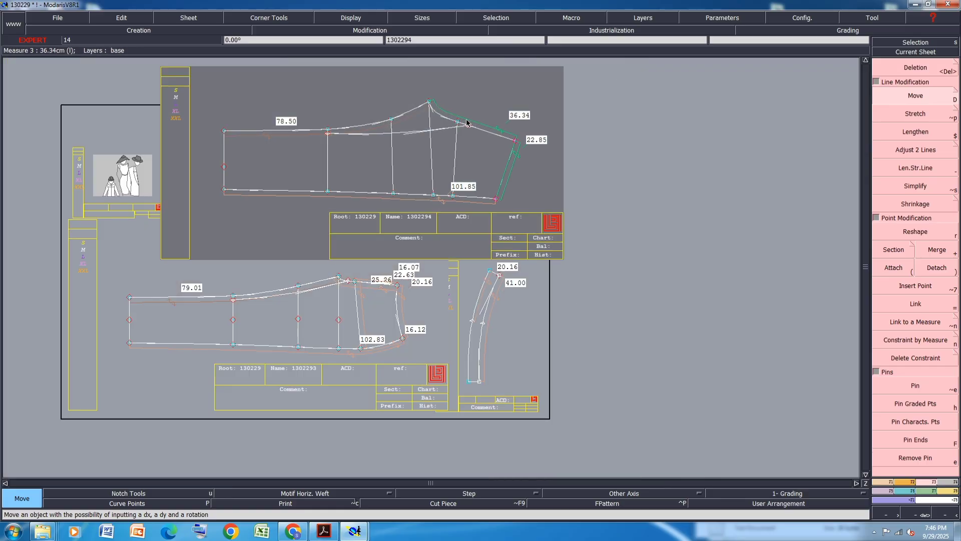
{"action": "left_click_drag", "start_coordinate": [464, 108], "coordinate": [439, 213]}
{"action": "left_click", "coordinate": [496, 200]}
{"action": "type", "text": "1"}
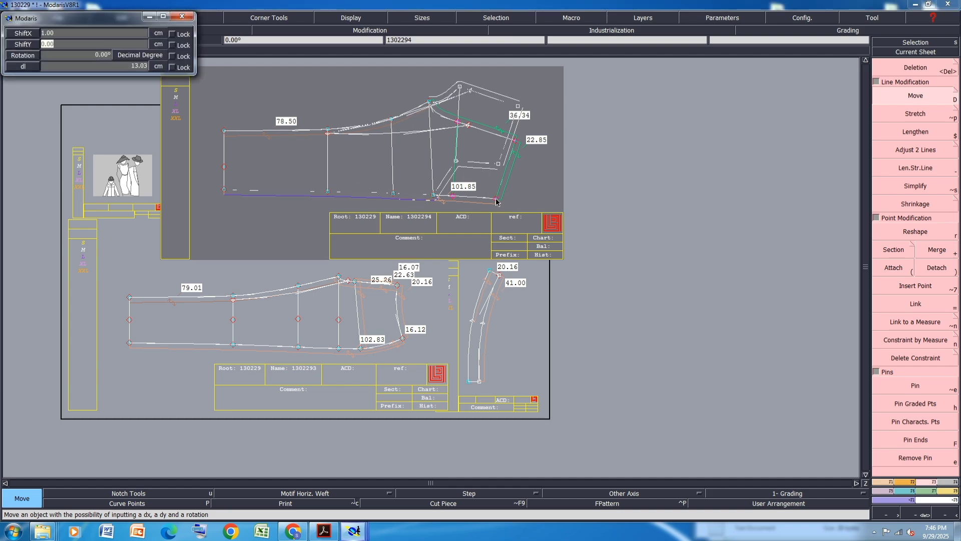
{"action": "key", "text": "Return"}
{"action": "key", "text": "Return"}
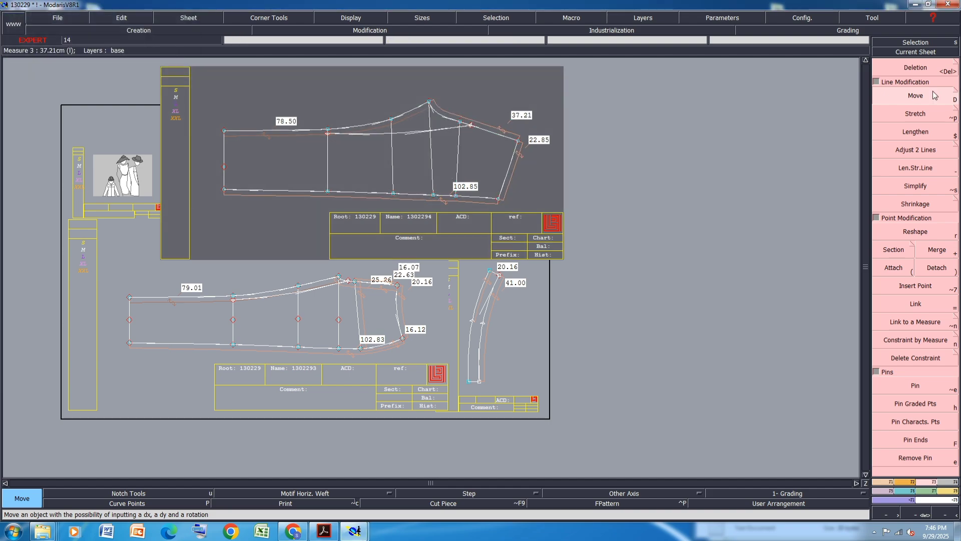
Lower the first piece's upper peak point by 0.6 cm
{"action": "left_click", "coordinate": [429, 103]}
{"action": "key", "text": "Down"}
{"action": "key", "text": "Down"}
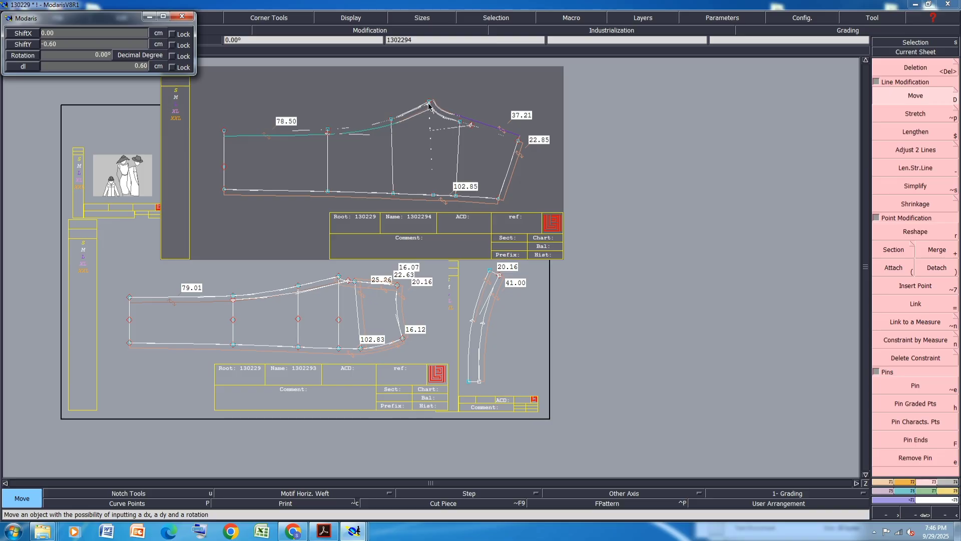
{"action": "key", "text": "Return"}
Lower the second piece's upper peak point by 0.5 cm
{"action": "scroll", "coordinate": [338, 277], "scroll_direction": "up", "scroll_amount": 3}
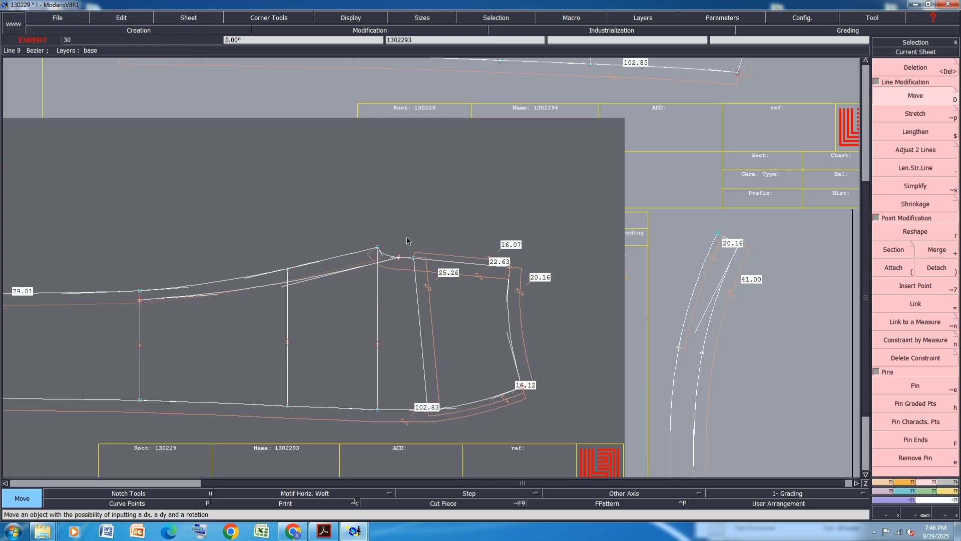
{"action": "scroll", "coordinate": [378, 240], "scroll_direction": "up", "scroll_amount": 3}
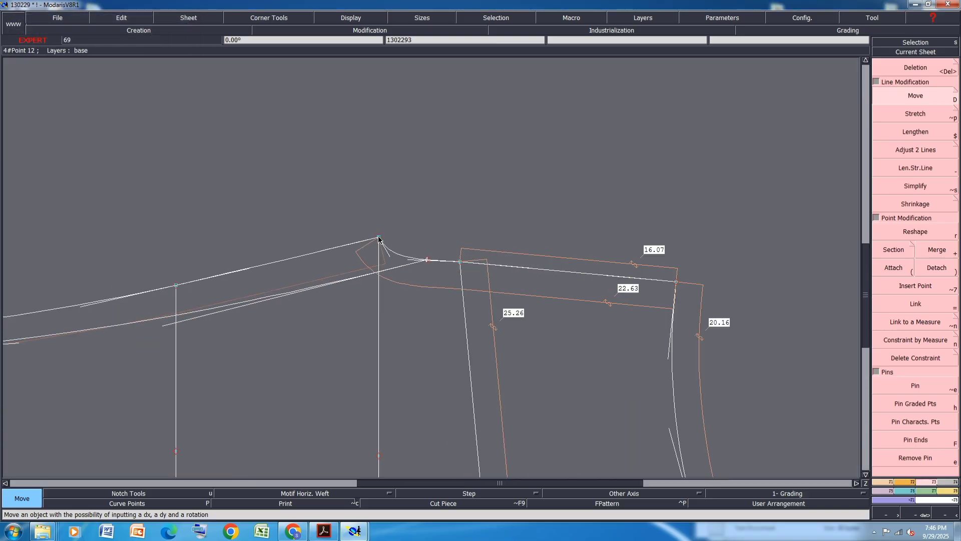
{"action": "left_click", "coordinate": [378, 240]}
{"action": "key", "text": "Return"}
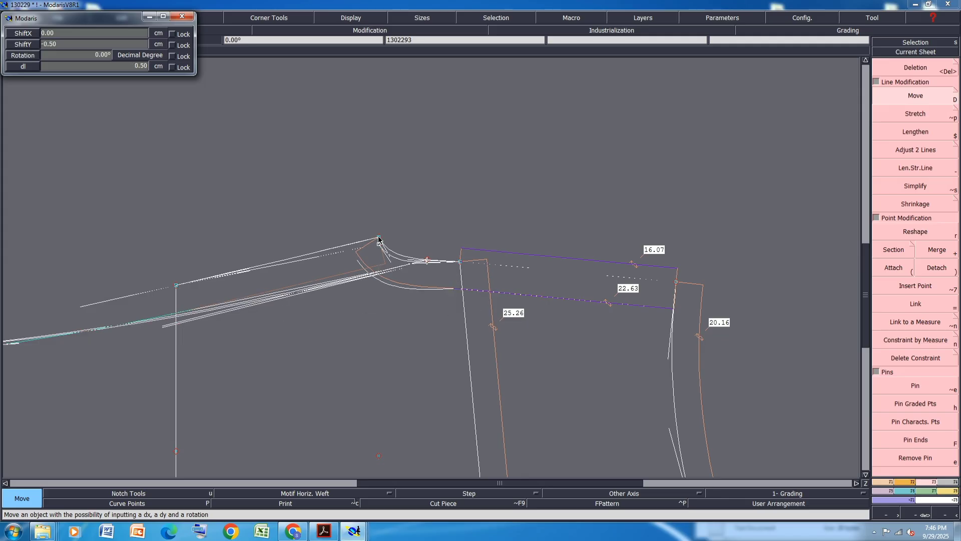
Reshape the second piece's upper curve just right of its peak point
{"action": "scroll", "coordinate": [385, 272], "scroll_direction": "up", "scroll_amount": 3}
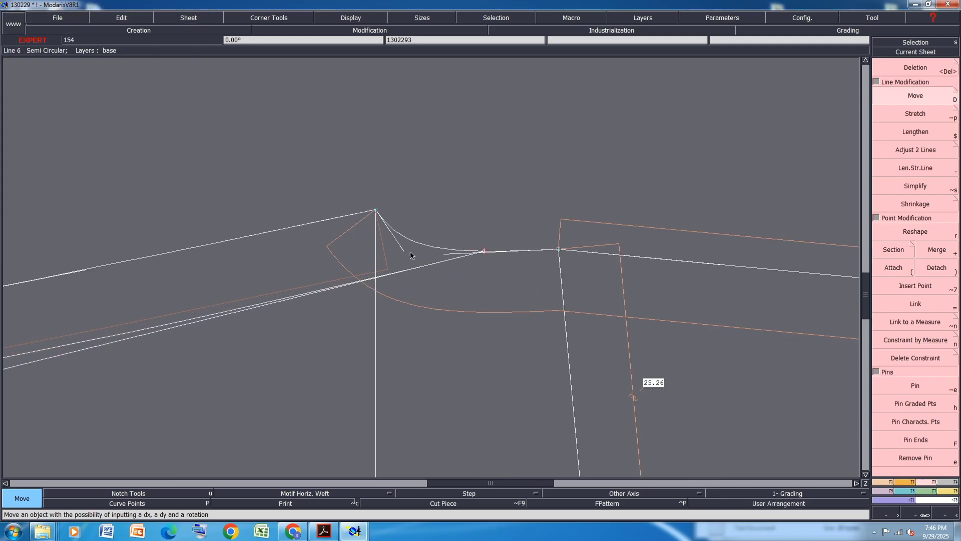
{"action": "left_click", "coordinate": [916, 233]}
{"action": "left_click", "coordinate": [444, 246]}
{"action": "left_click", "coordinate": [443, 246]}
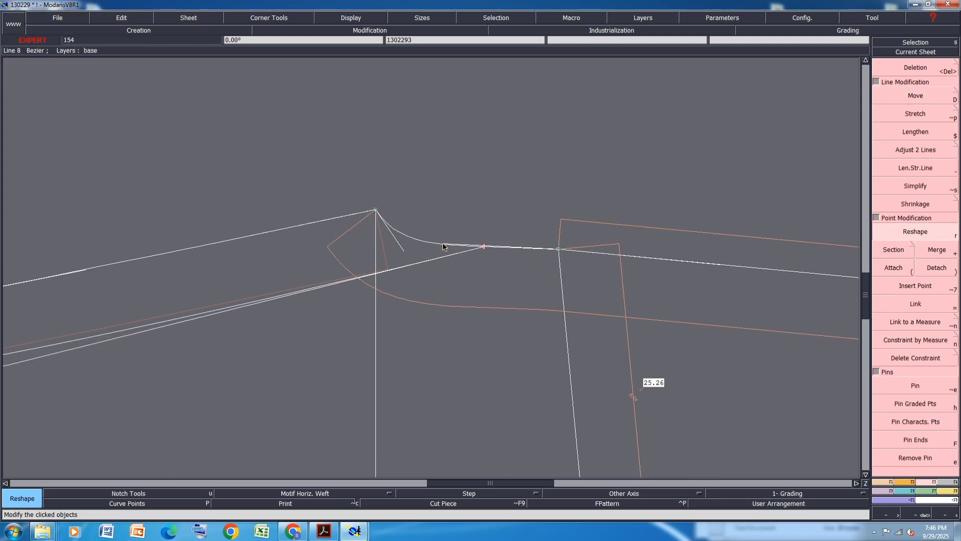
{"action": "left_click", "coordinate": [402, 247]}
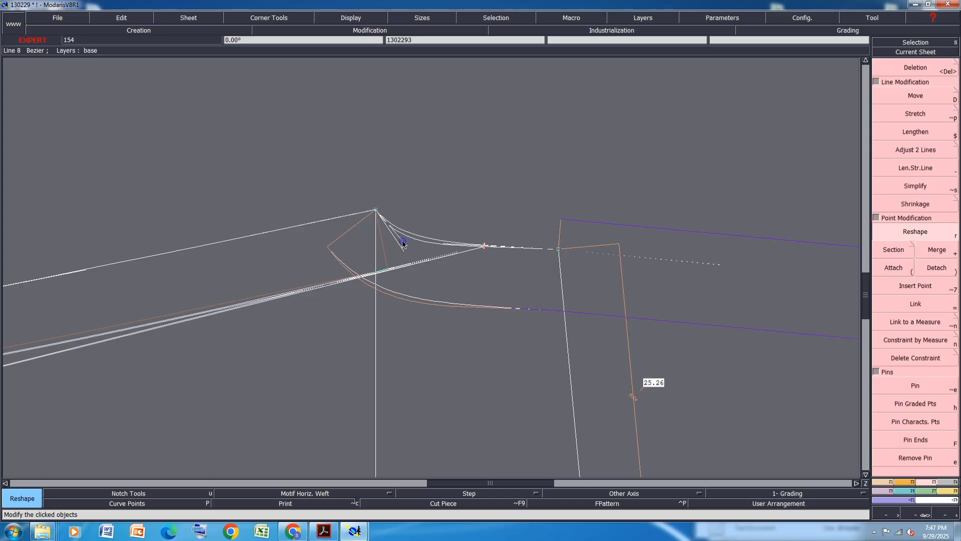
{"action": "left_click", "coordinate": [402, 240]}
{"action": "left_click", "coordinate": [449, 244]}
{"action": "left_click", "coordinate": [452, 241]}
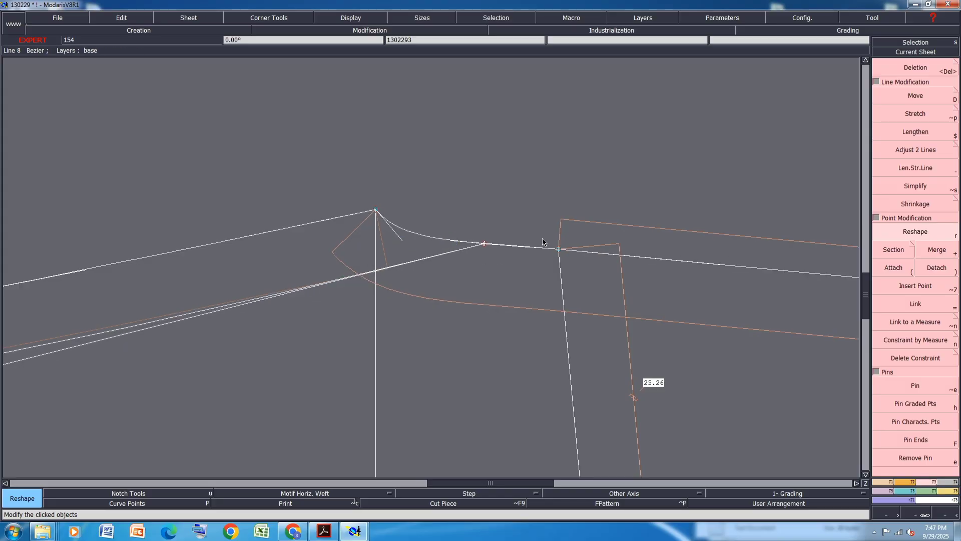
Reshape the first piece's upper curve just right of its peak point
{"action": "scroll", "coordinate": [542, 238], "scroll_direction": "down", "scroll_amount": 1}
{"action": "scroll", "coordinate": [265, 270], "scroll_direction": "down", "scroll_amount": 1}
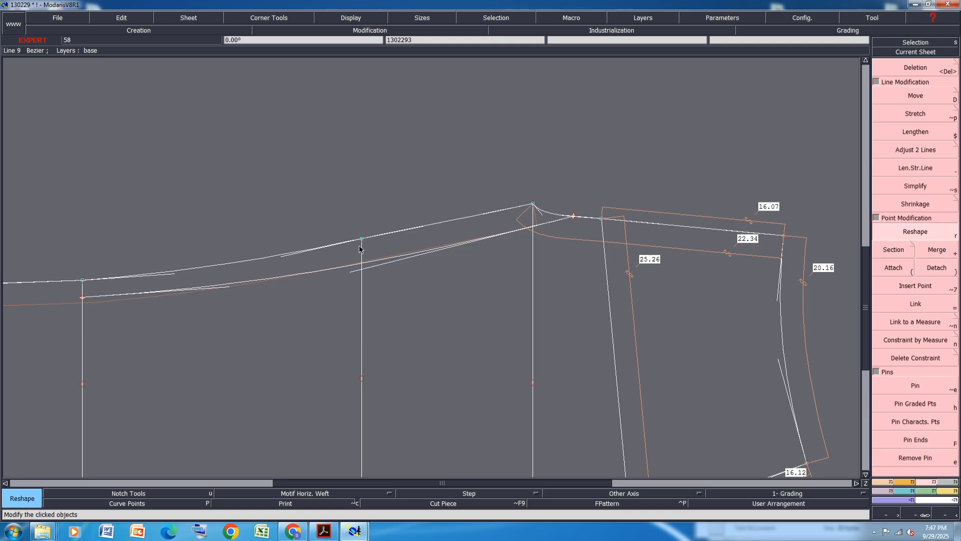
{"action": "scroll", "coordinate": [360, 173], "scroll_direction": "down", "scroll_amount": 1}
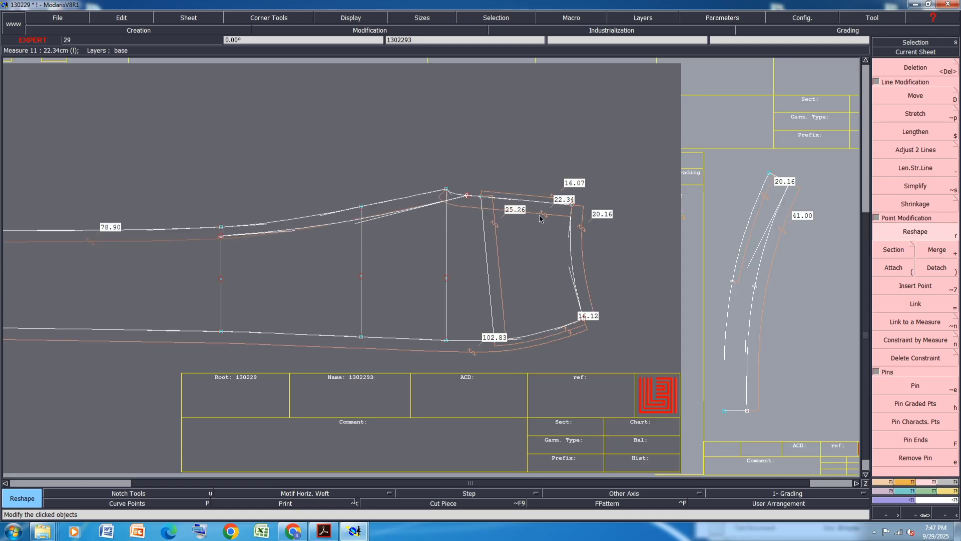
{"action": "scroll", "coordinate": [539, 219], "scroll_direction": "up", "scroll_amount": 2}
{"action": "scroll", "coordinate": [456, 256], "scroll_direction": "down", "scroll_amount": 3}
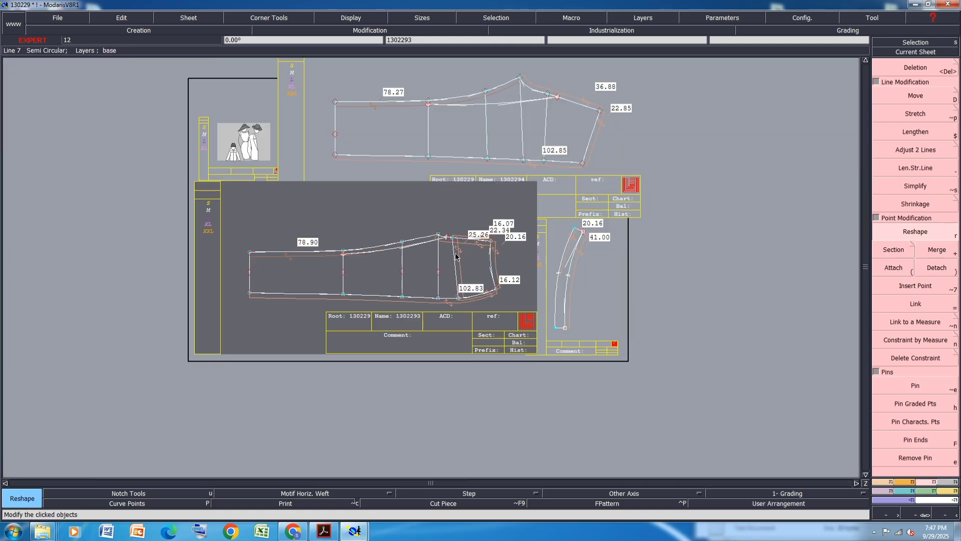
{"action": "scroll", "coordinate": [518, 97], "scroll_direction": "up", "scroll_amount": 7}
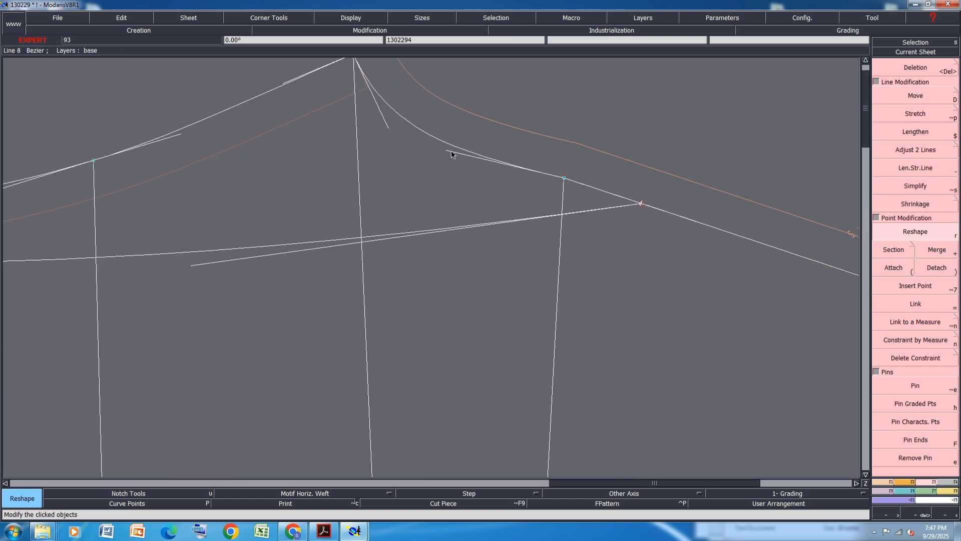
{"action": "left_click", "coordinate": [449, 150]}
{"action": "left_click", "coordinate": [449, 144]}
{"action": "left_click", "coordinate": [449, 144]}
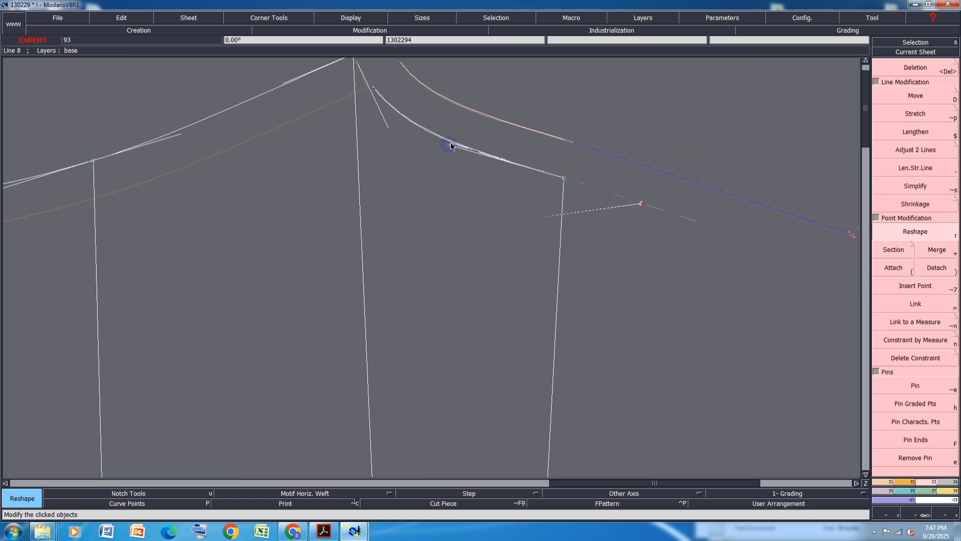
Save the model, continuing past the validation warning
{"action": "scroll", "coordinate": [429, 173], "scroll_direction": "down", "scroll_amount": 2}
{"action": "key", "text": "ctrl+s"}
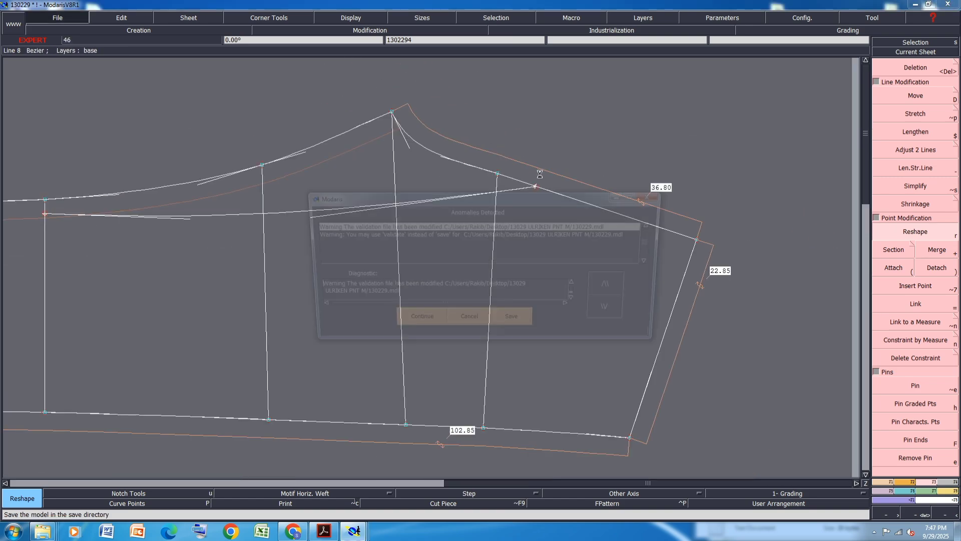
{"action": "left_click", "coordinate": [416, 319]}
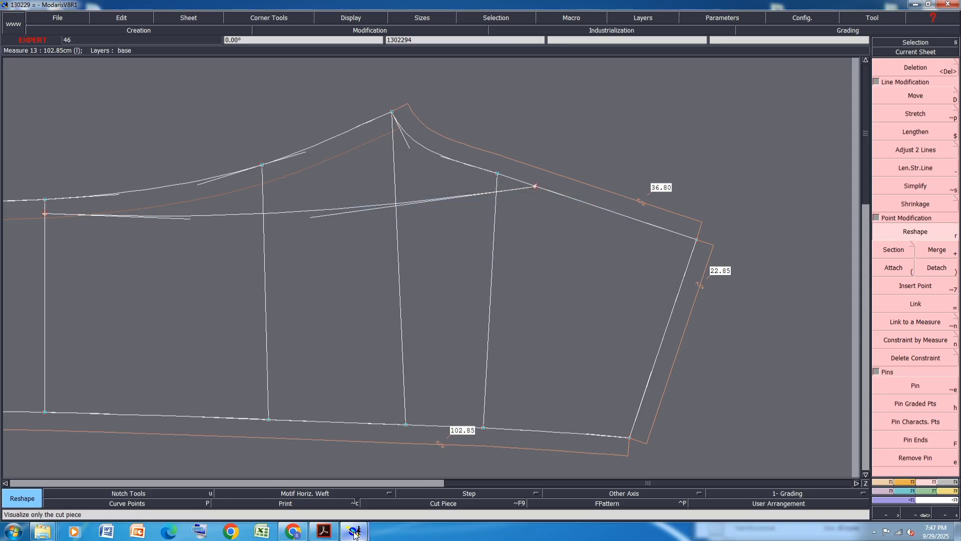
Review the PDF size chart measurements for size M
{"action": "left_click", "coordinate": [324, 531]}
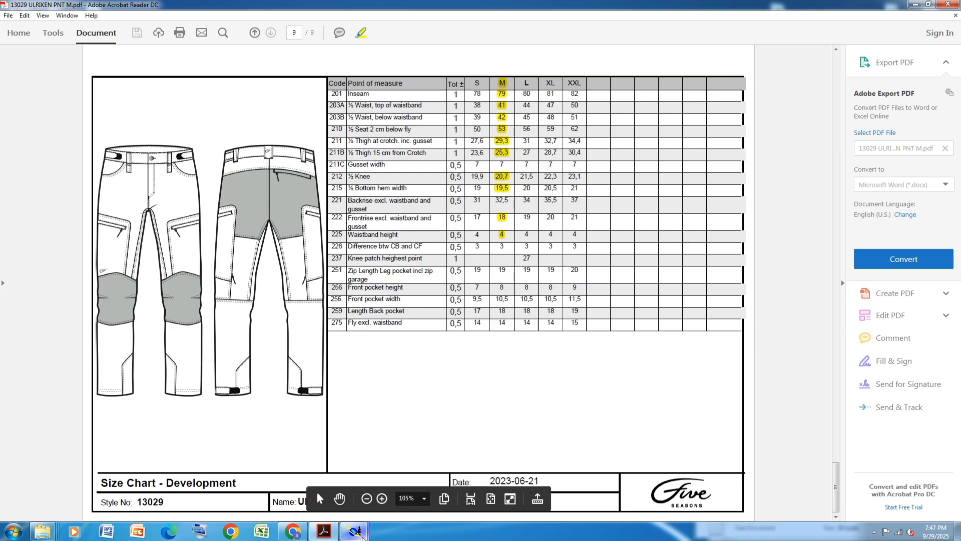
{"action": "mouse_move", "coordinate": [362, 537]}
{"action": "left_click", "coordinate": [328, 485]}
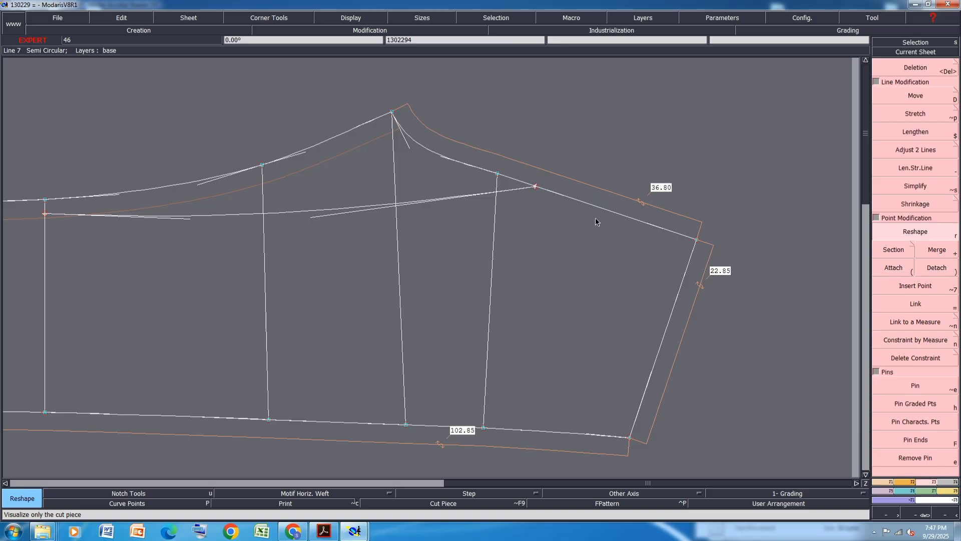
Save the model again, continuing past the validation warning, and switch to the Move tool
{"action": "key", "text": "ctrl+s"}
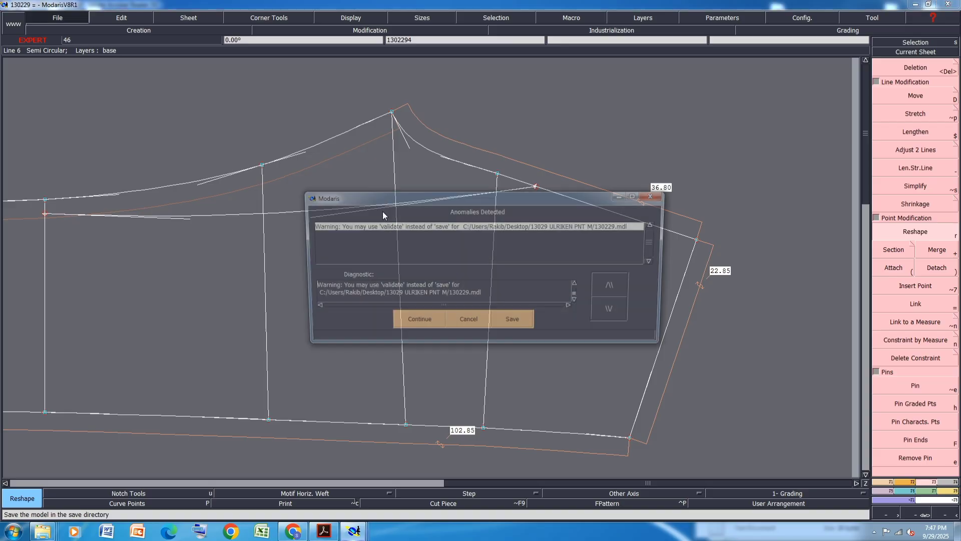
{"action": "left_click", "coordinate": [426, 323]}
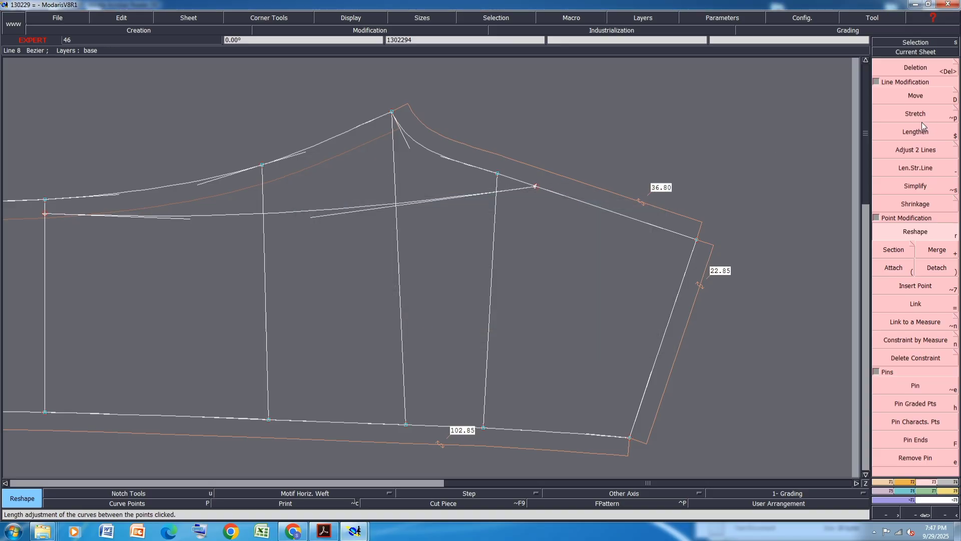
{"action": "left_click", "coordinate": [915, 96]}
{"action": "scroll", "coordinate": [440, 157], "scroll_direction": "down", "scroll_amount": 4}
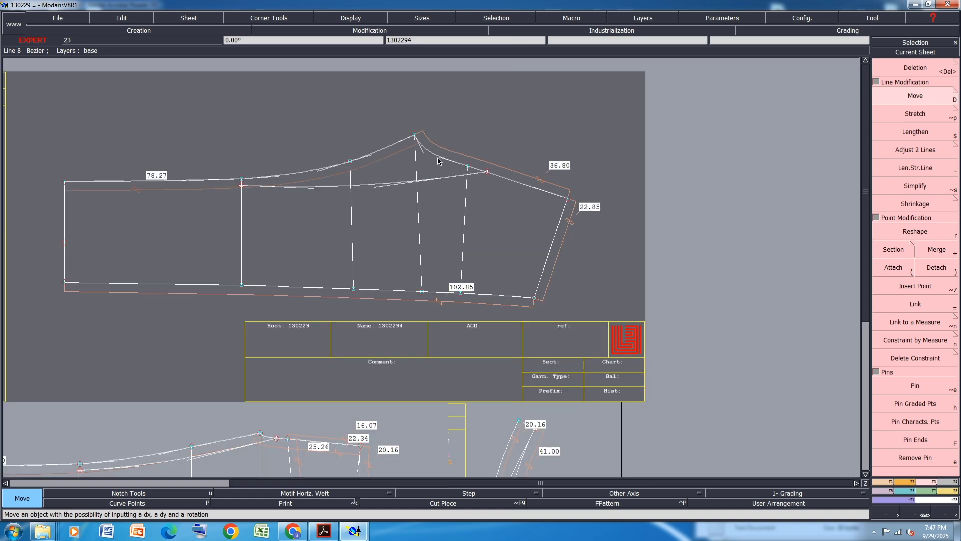
{"action": "scroll", "coordinate": [361, 349], "scroll_direction": "up", "scroll_amount": 3}
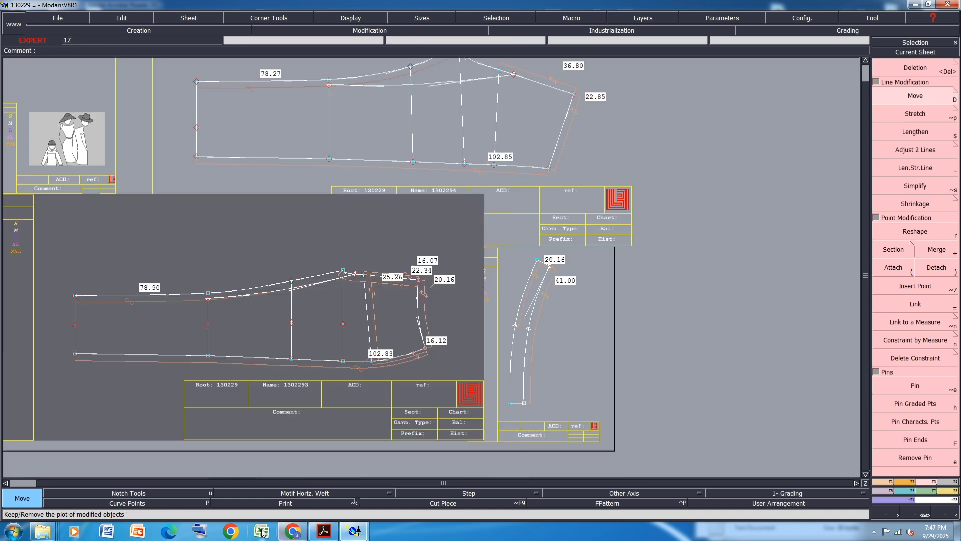
Recheck the PDF size chart and save the model once more
{"action": "left_click", "coordinate": [324, 532]}
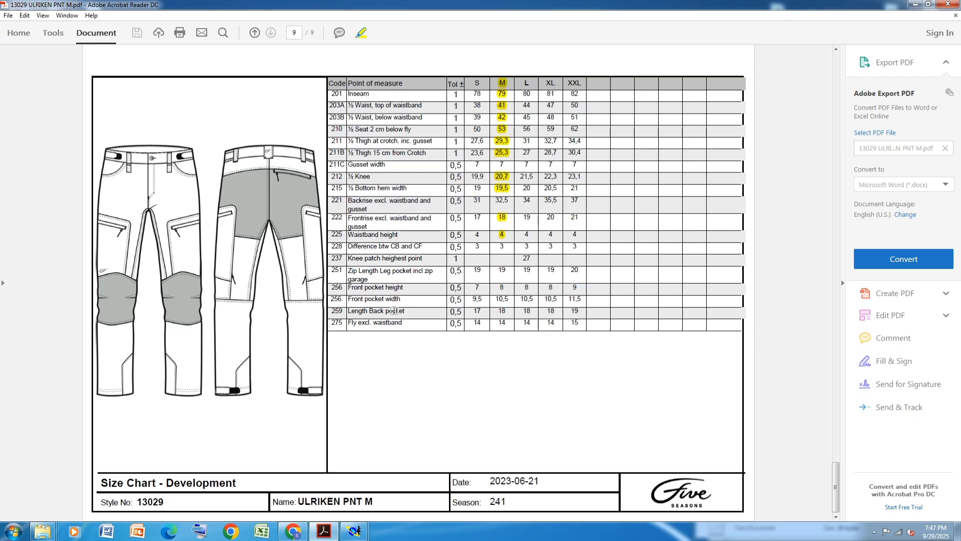
{"action": "mouse_move", "coordinate": [354, 529]}
{"action": "left_click", "coordinate": [300, 480]}
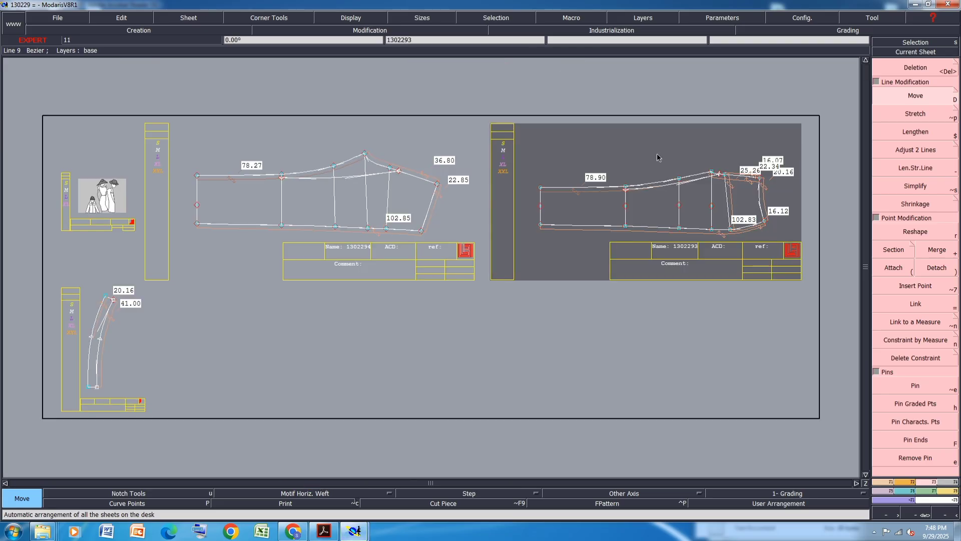
{"action": "key", "text": "ctrl+s"}
{"action": "left_click", "coordinate": [414, 326]}
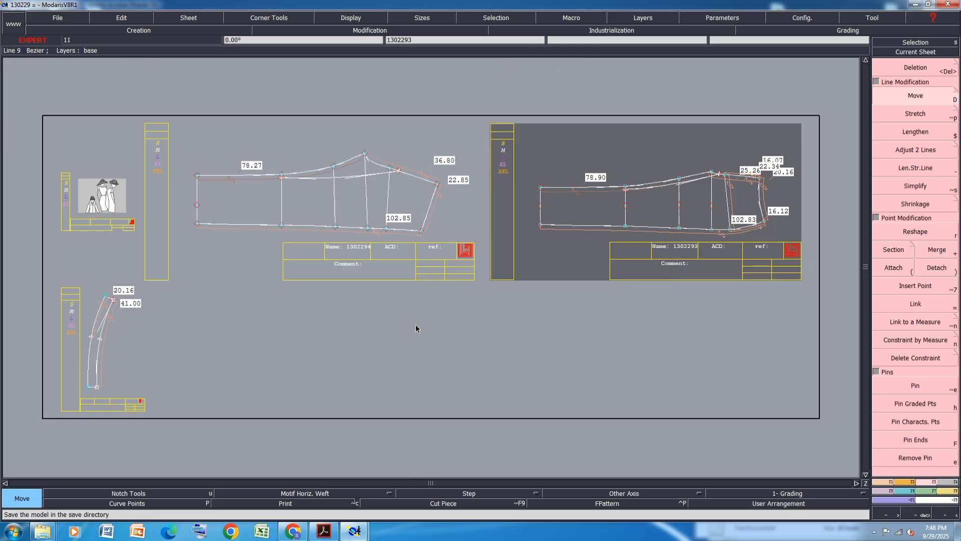